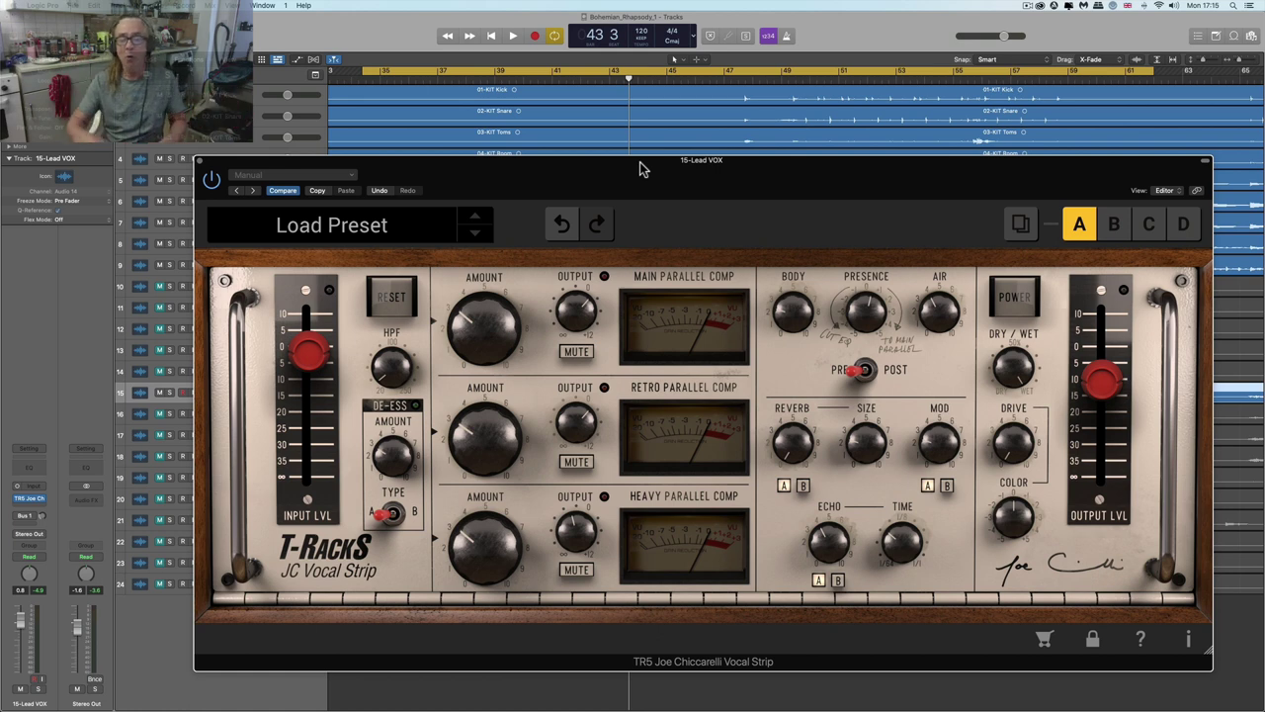
# - Examine the amount and output settings of the main, retro and heavy parallel compressors in the JC Vocal Strip on 15-Lead VOX
pyautogui.moveTo(639, 168); pyautogui.dragTo(638, 161)
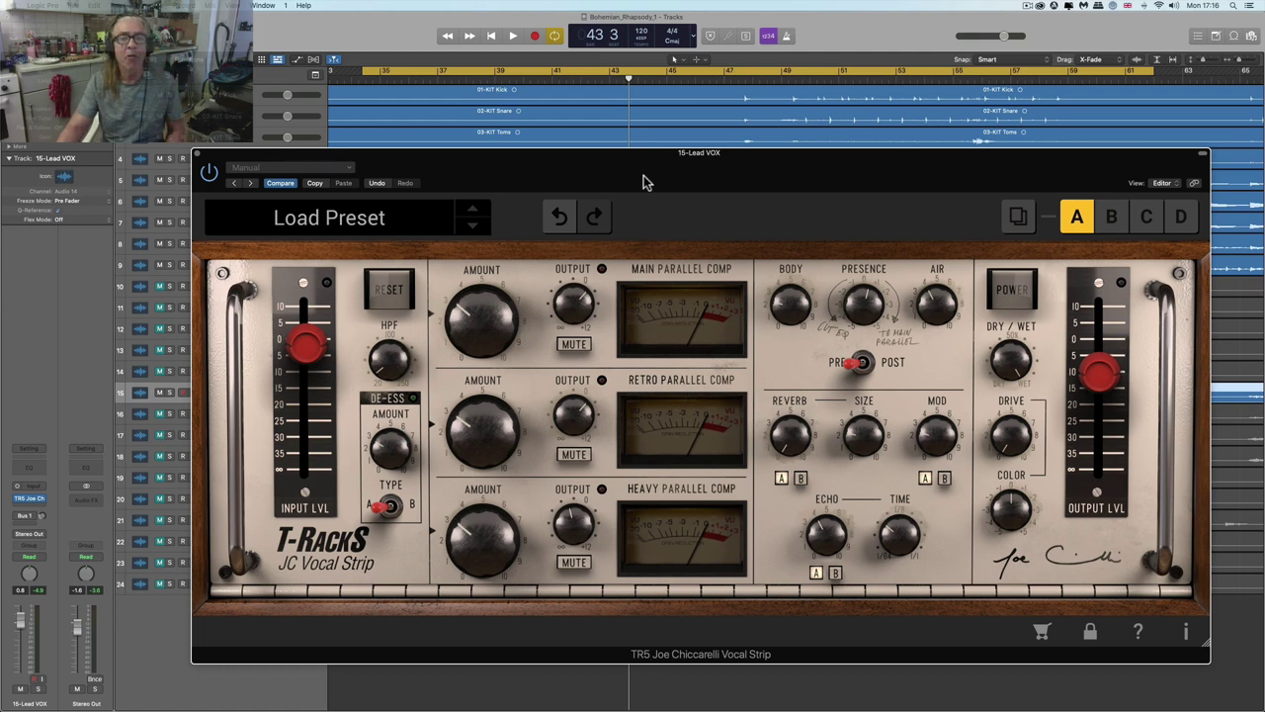
pyautogui.moveTo(639, 165); pyautogui.dragTo(650, 177)
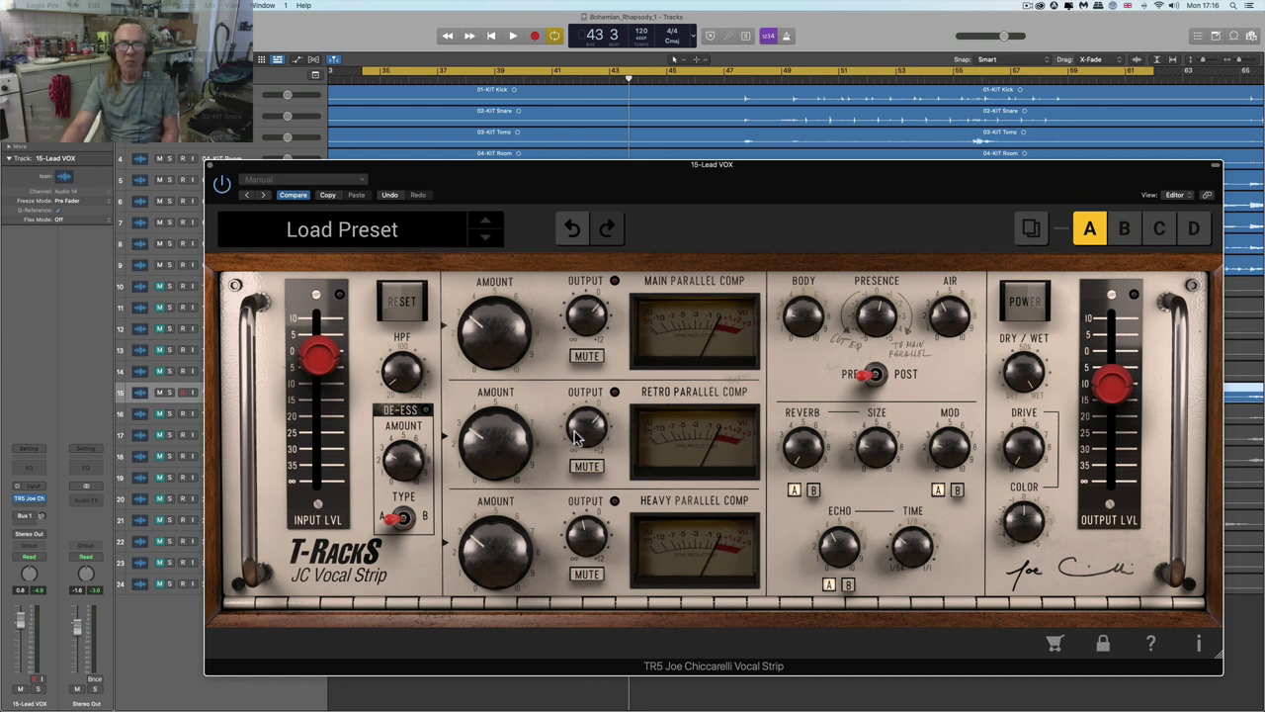
pyautogui.moveTo(582, 391)
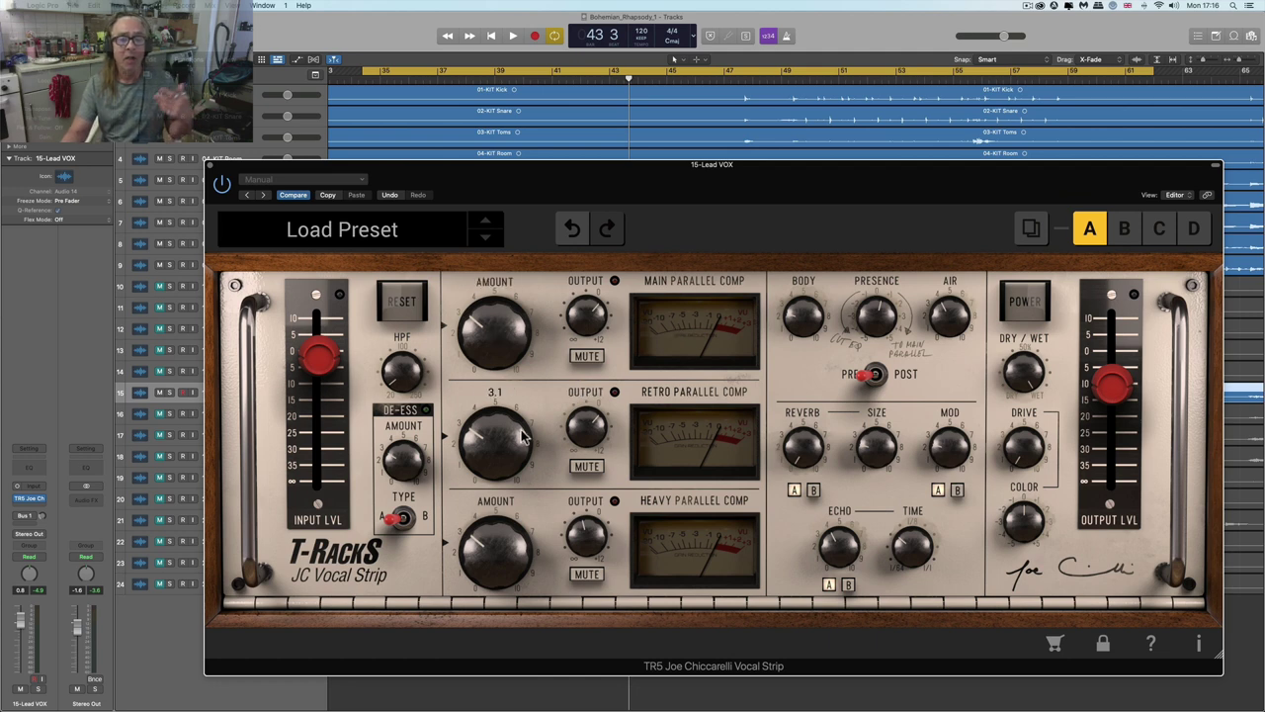
pyautogui.moveTo(492, 551)
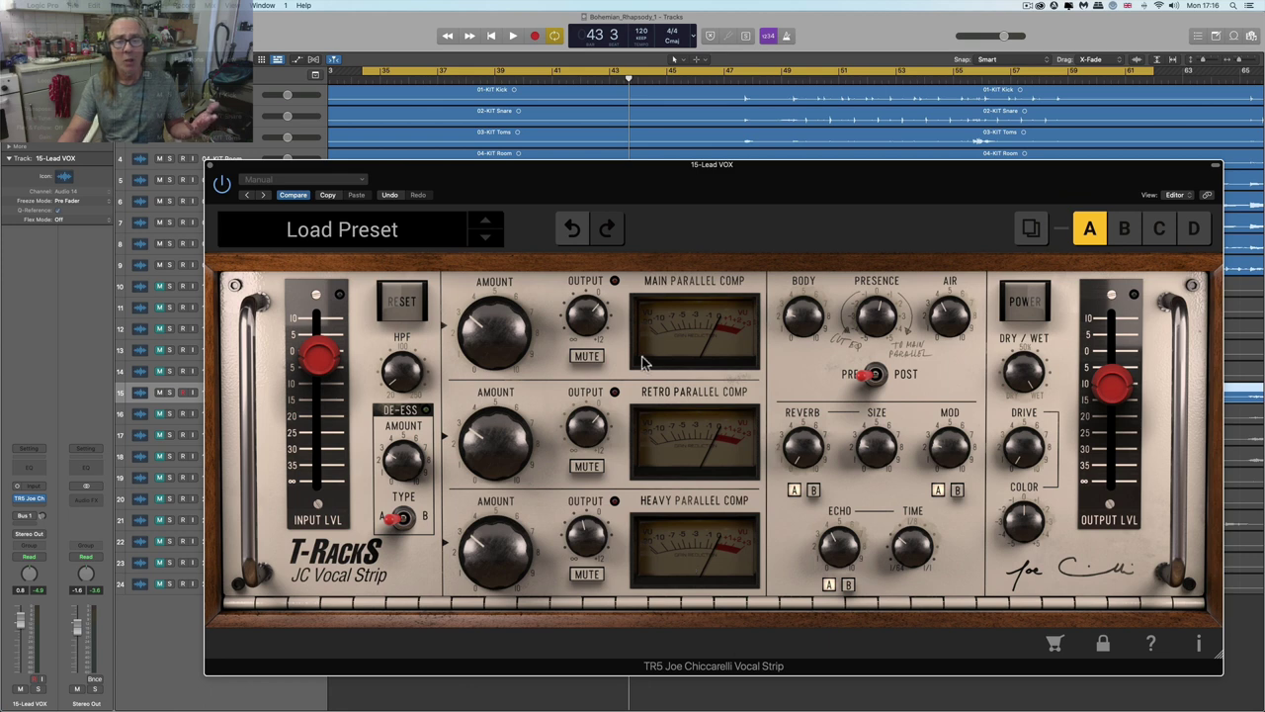
pyautogui.moveTo(587, 313)
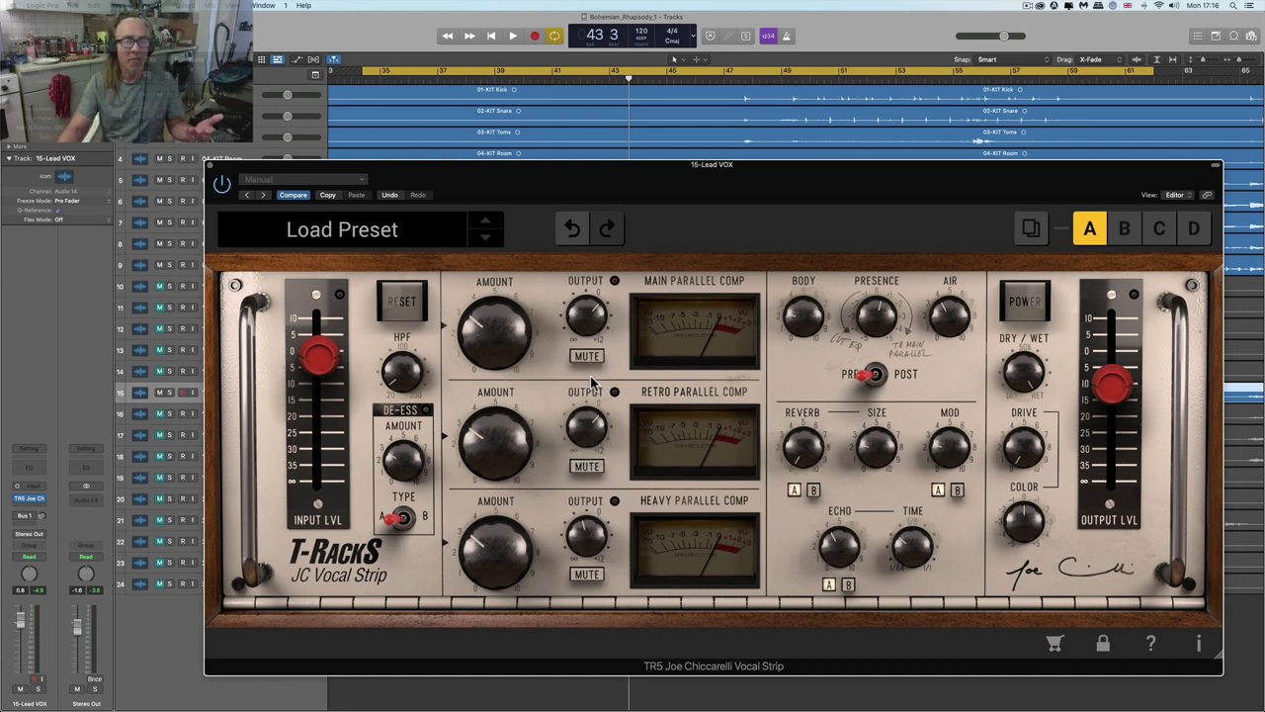
pyautogui.moveTo(483, 324)
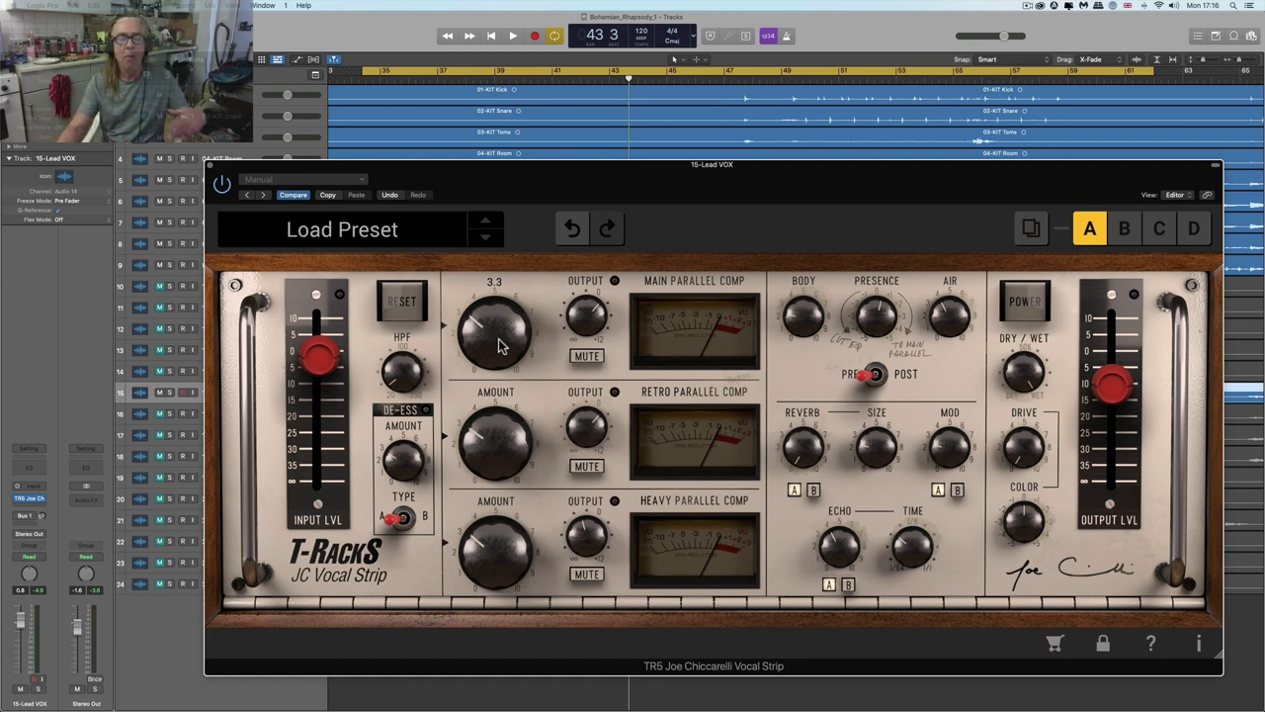
pyautogui.moveTo(498, 355); pyautogui.dragTo(468, 263)
pyautogui.moveTo(482, 349); pyautogui.dragTo(519, 451)
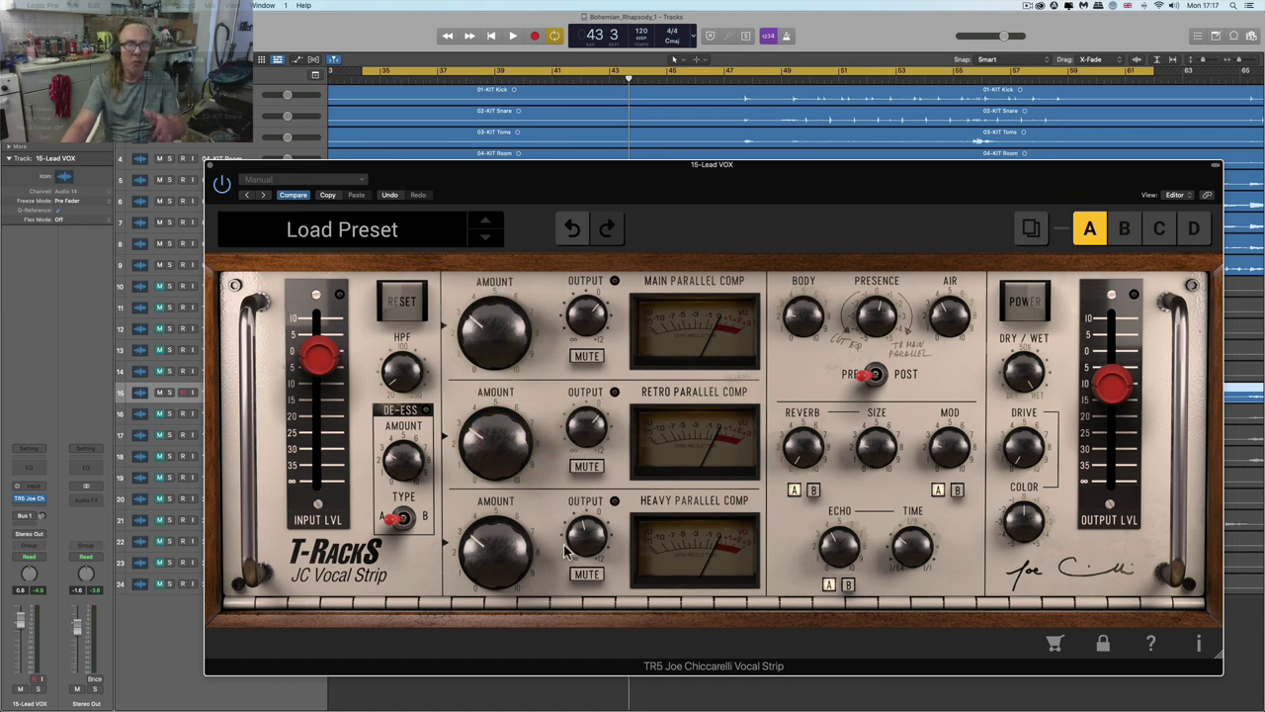
pyautogui.moveTo(578, 534)
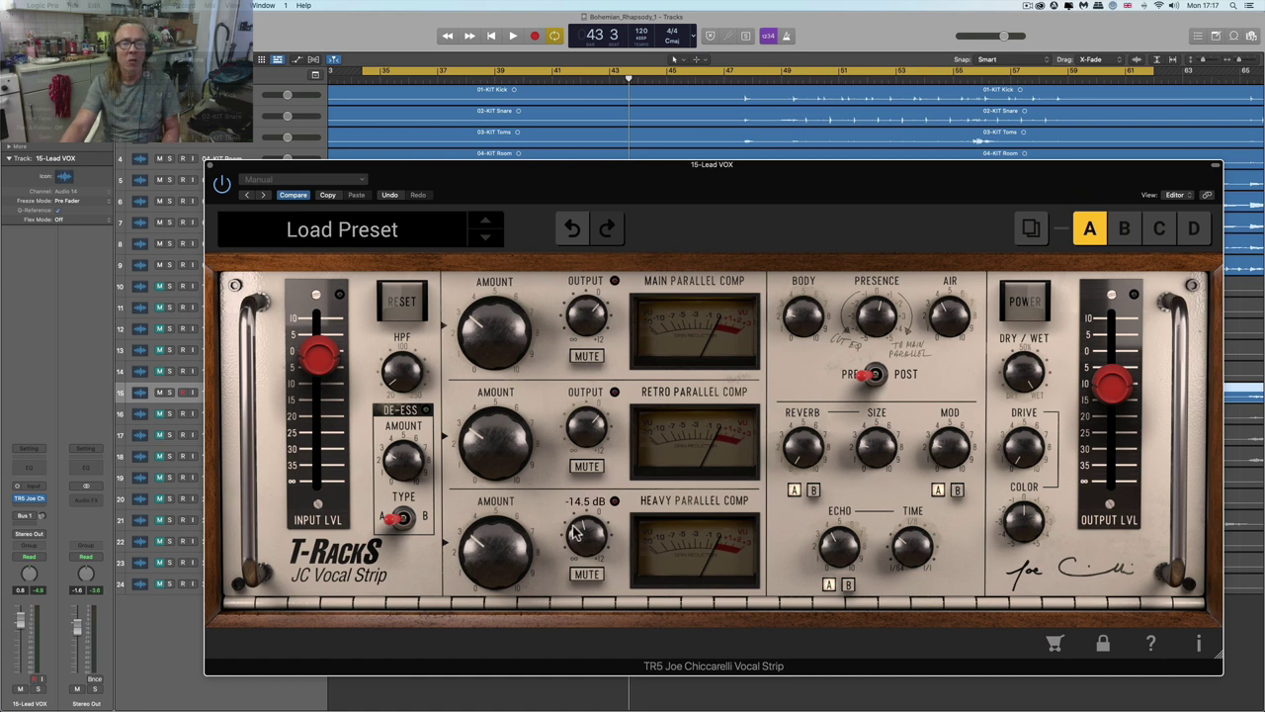
# - Examine the vocal strip's output level, de-esser, EQ, reverb, echo, dry/wet, drive and color controls
pyautogui.moveTo(1095, 396)
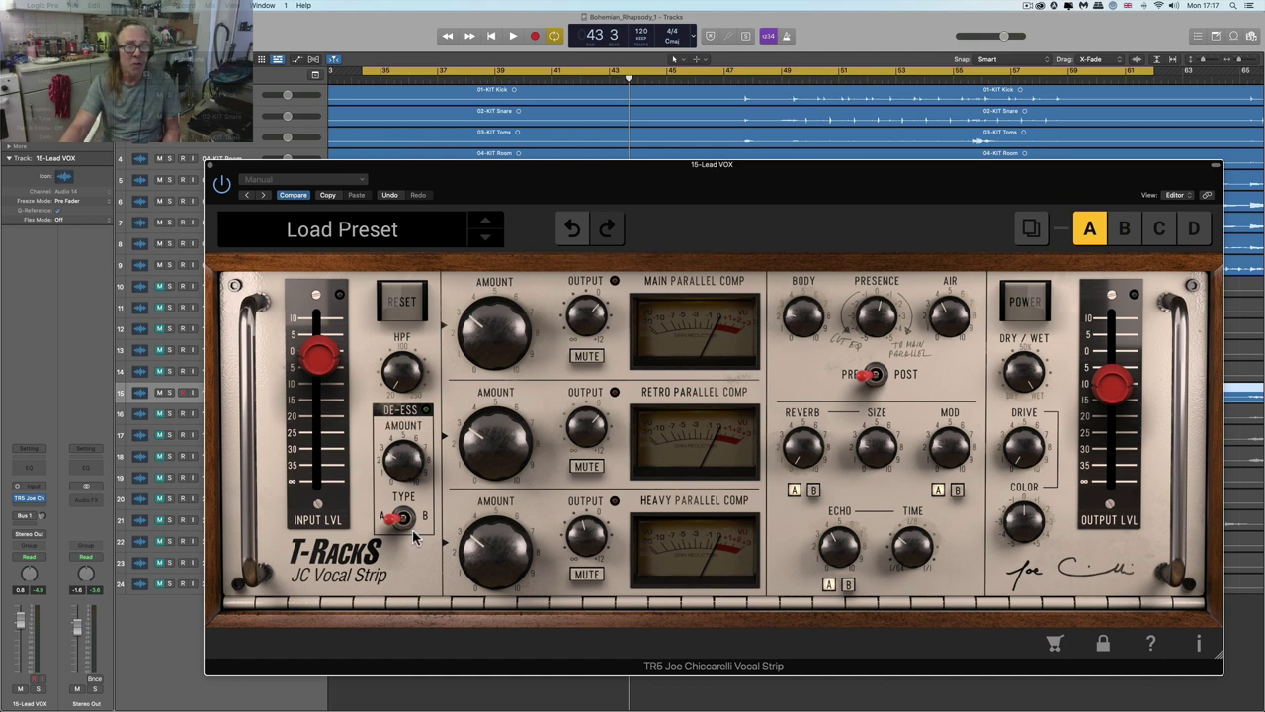
pyautogui.moveTo(413, 459)
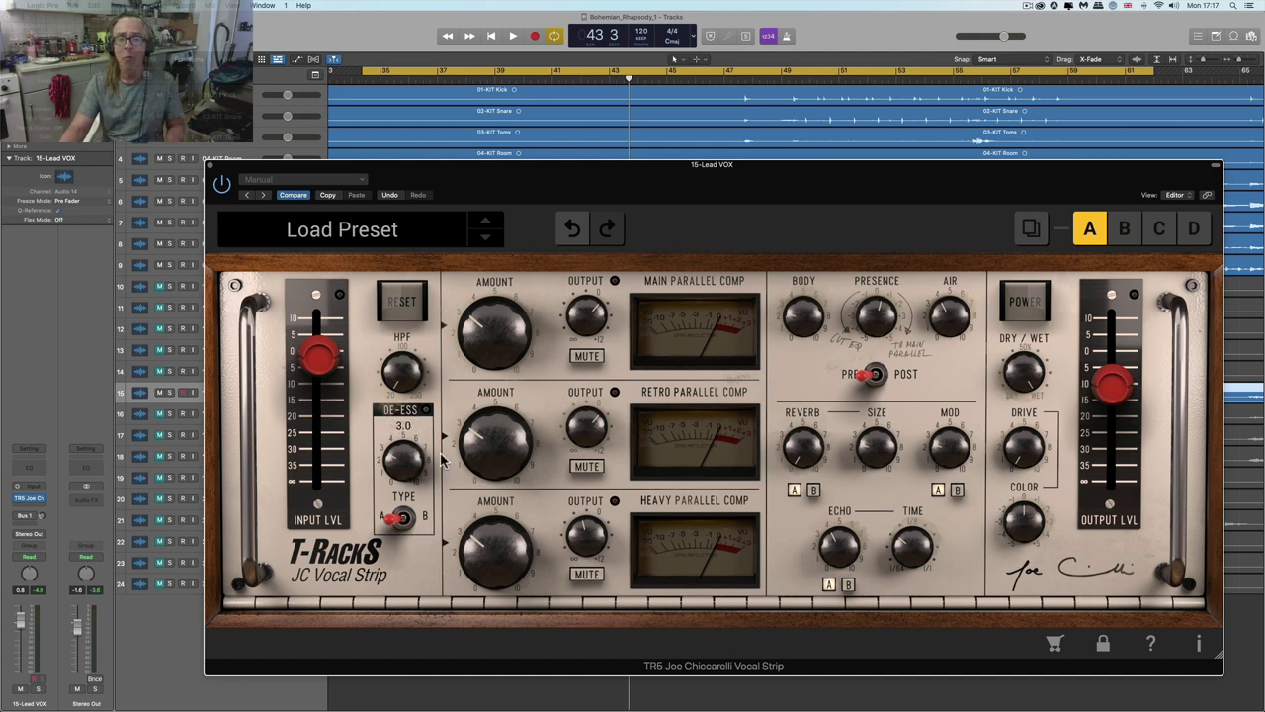
pyautogui.moveTo(818, 318)
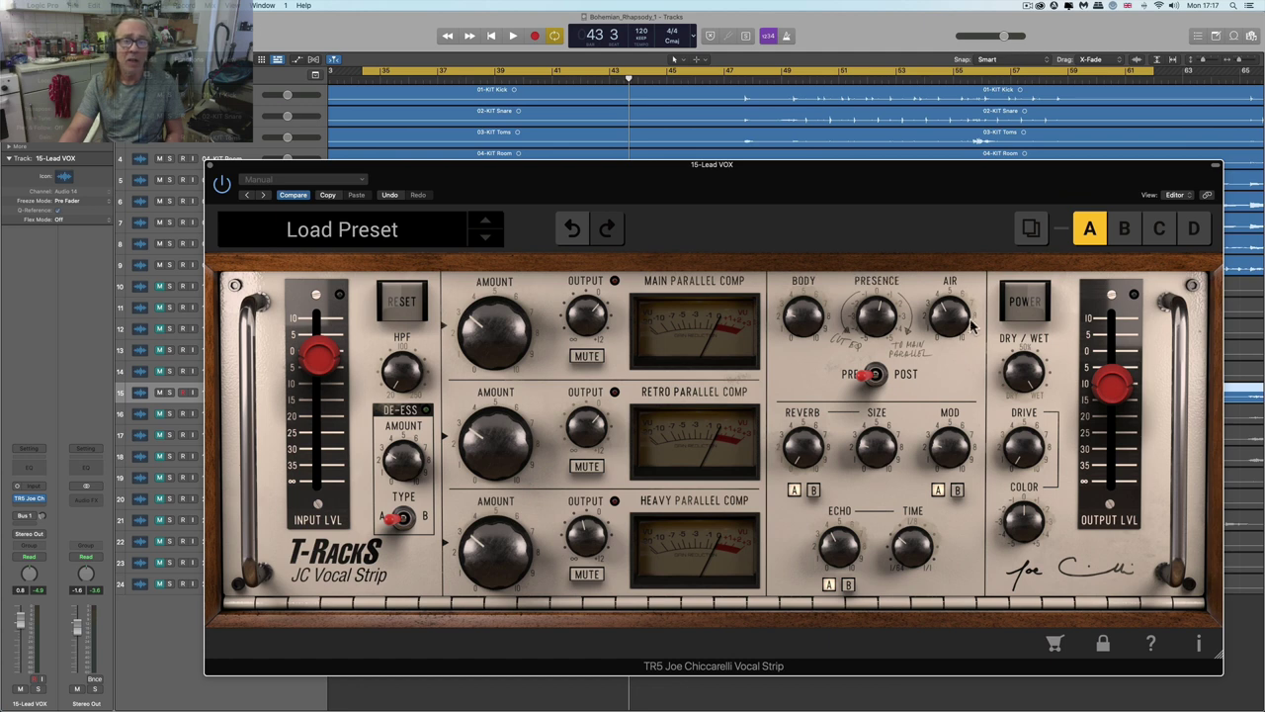
pyautogui.moveTo(862, 318)
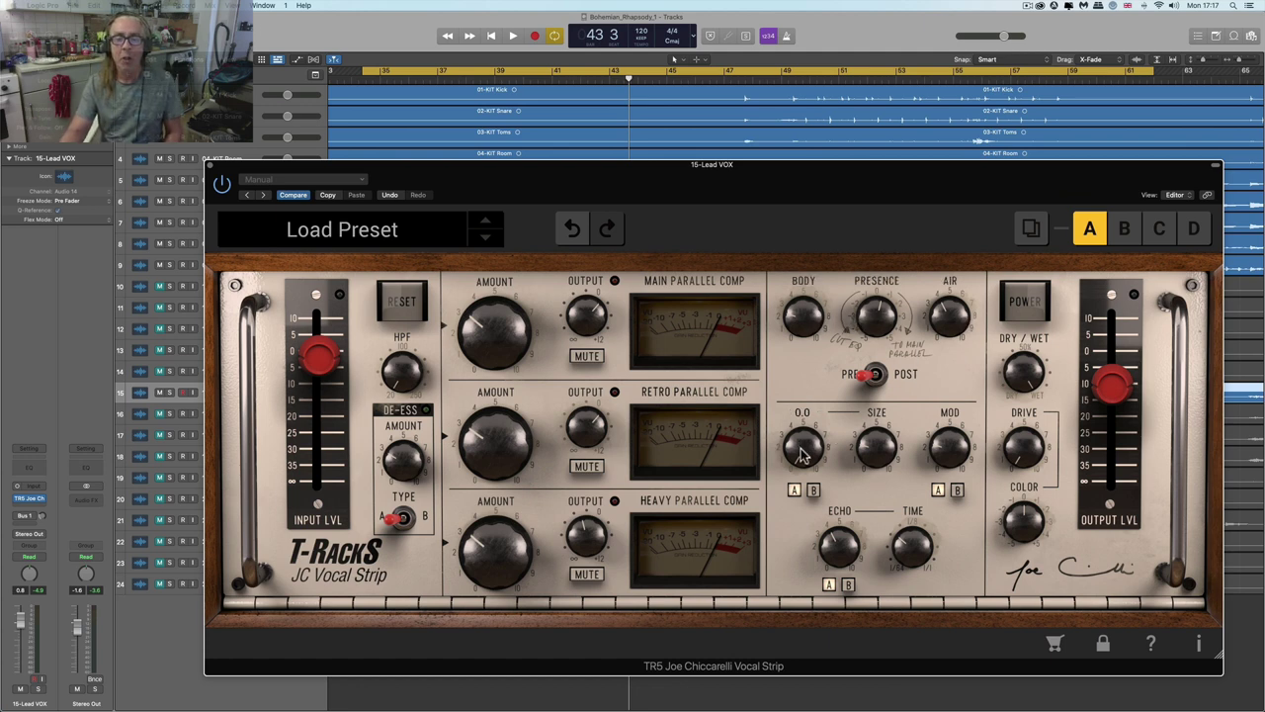
pyautogui.moveTo(840, 543)
pyautogui.moveTo(951, 472)
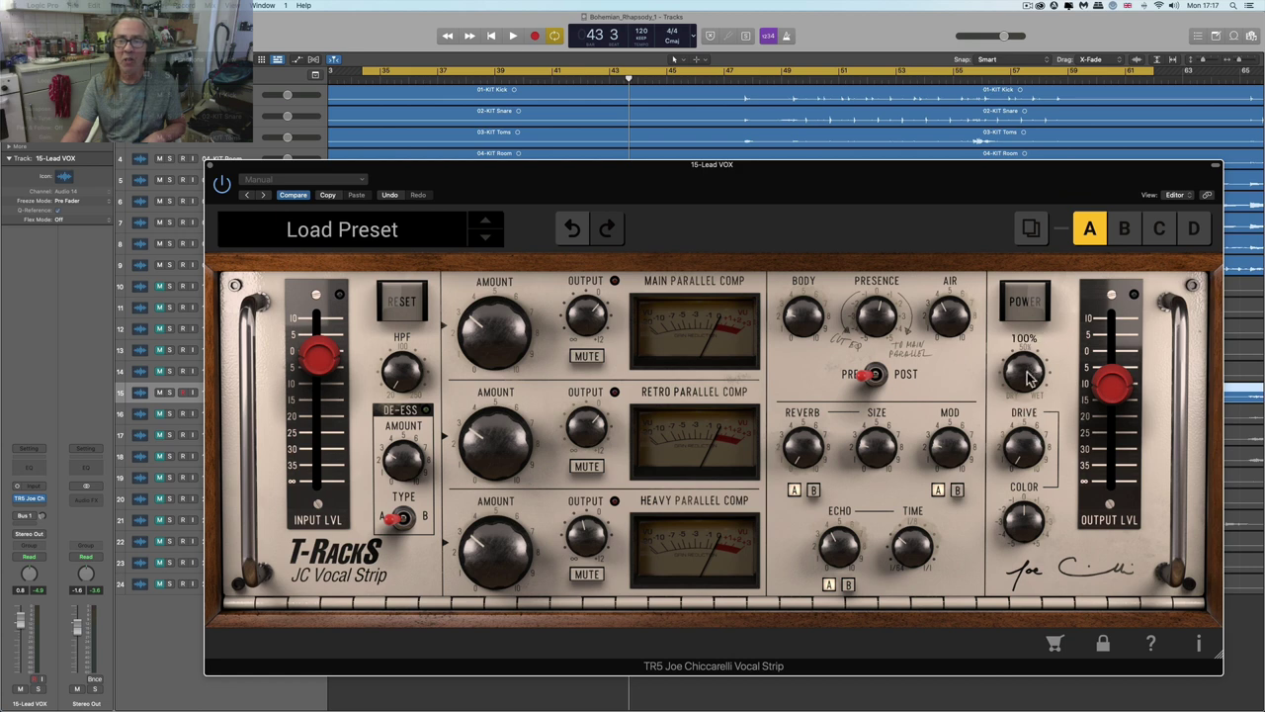
pyautogui.moveTo(1026, 365); pyautogui.dragTo(1023, 454)
pyautogui.moveTo(1025, 514)
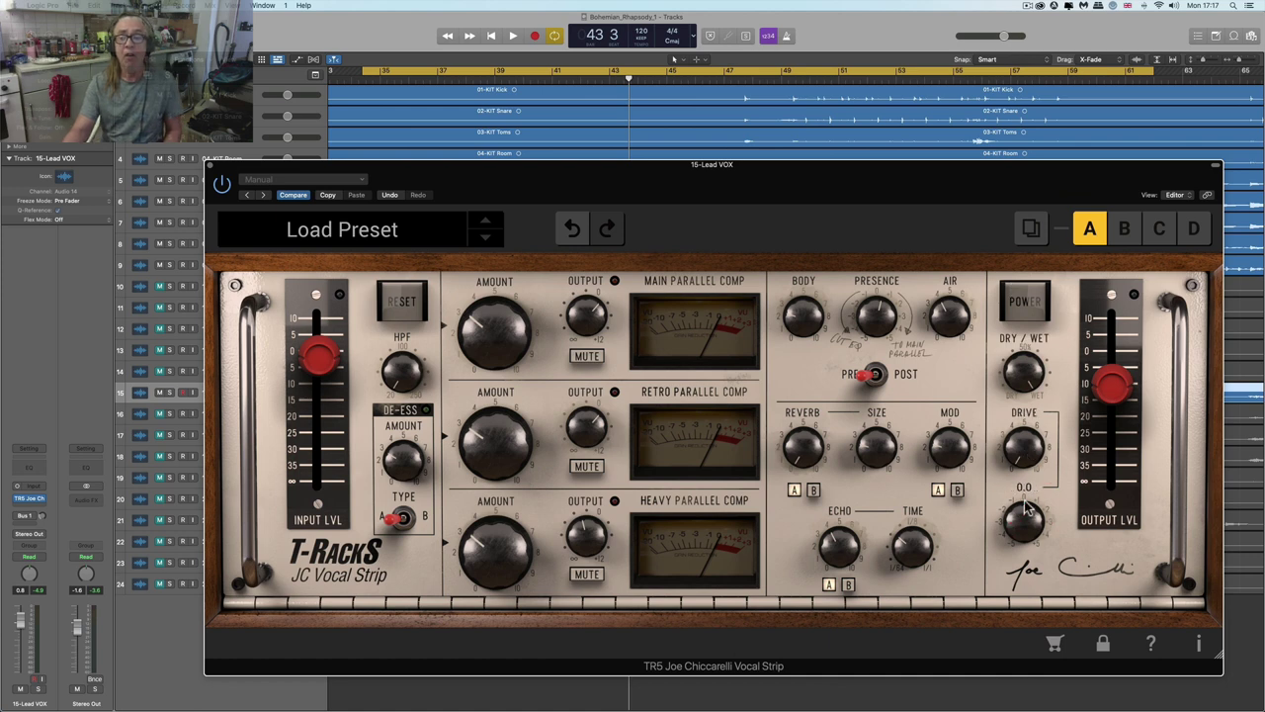
pyautogui.moveTo(1031, 463)
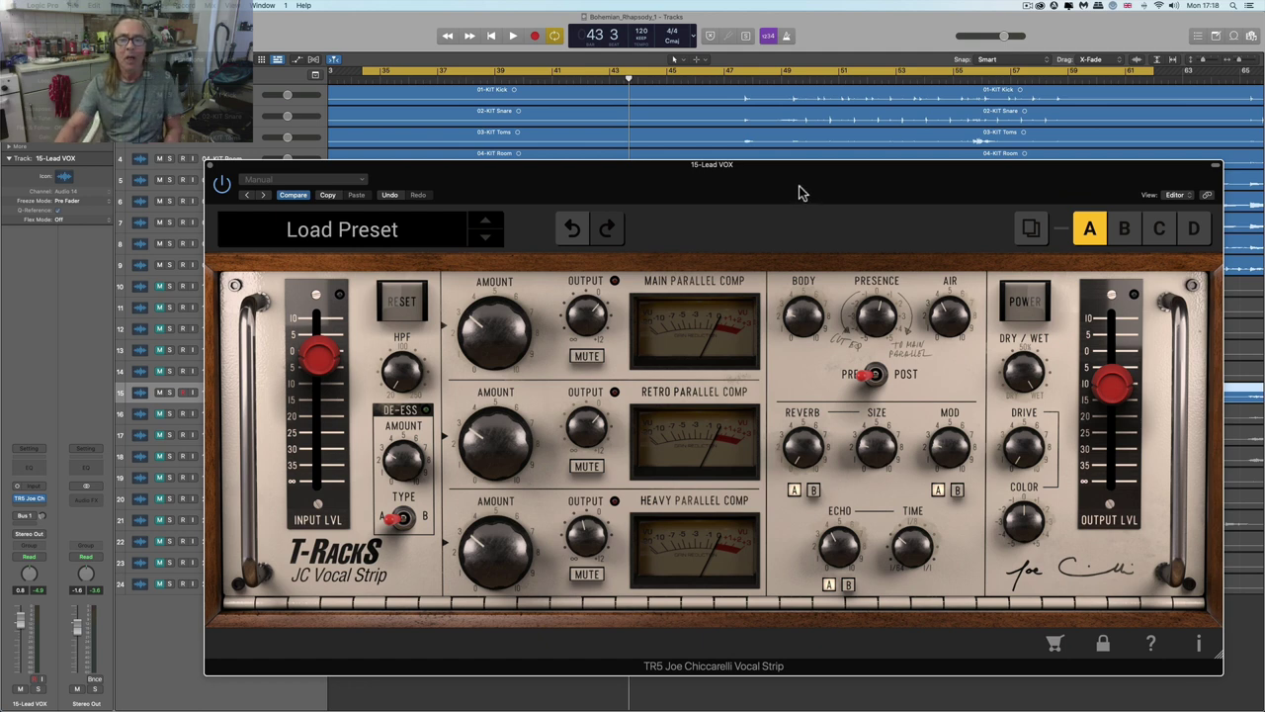
# - Uncover the tracks behind the vocal strip window to view the 15-Lead VOX region, and bring the whole strip back into view
pyautogui.moveTo(787, 177); pyautogui.dragTo(788, 179)
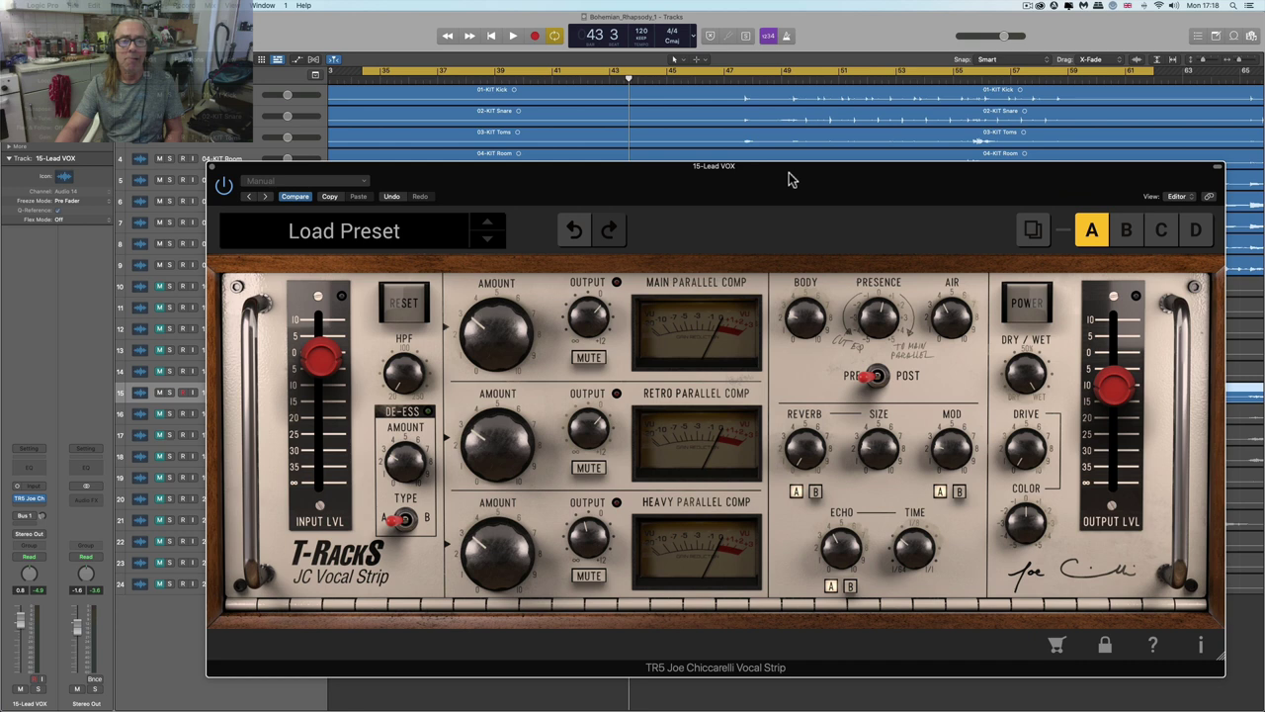
pyautogui.click(791, 179)
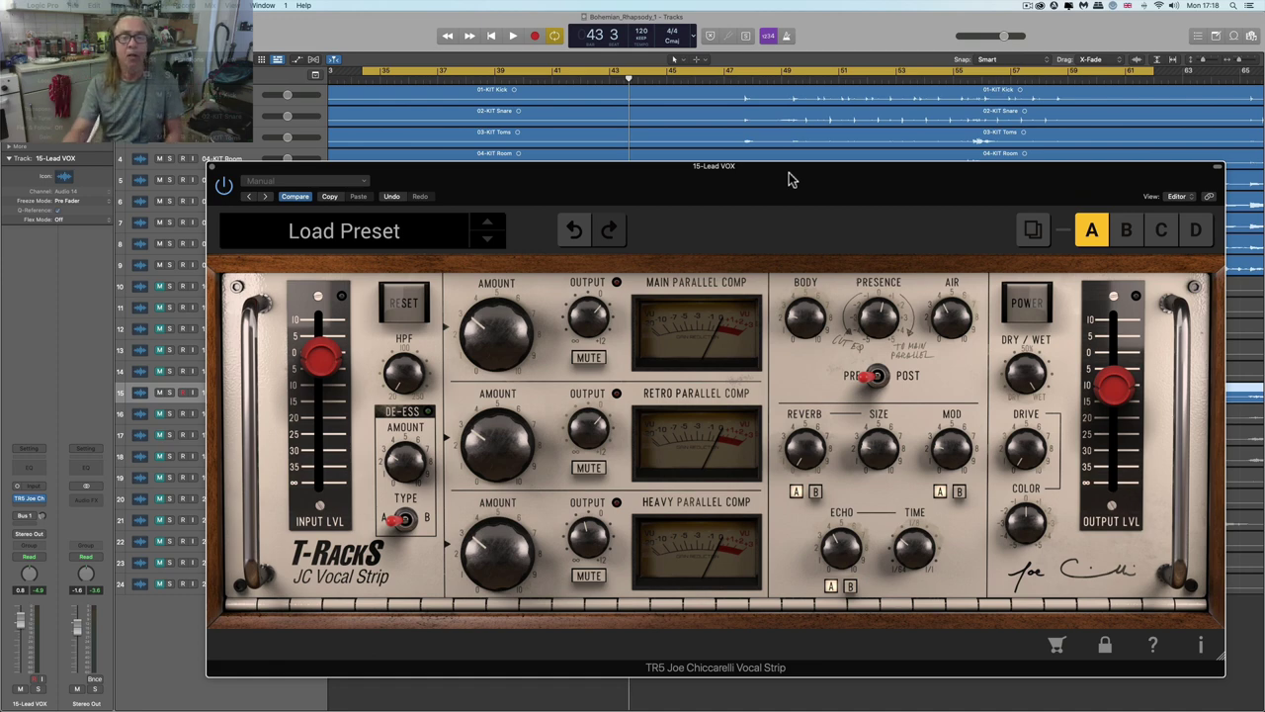
pyautogui.moveTo(768, 178); pyautogui.dragTo(802, 522)
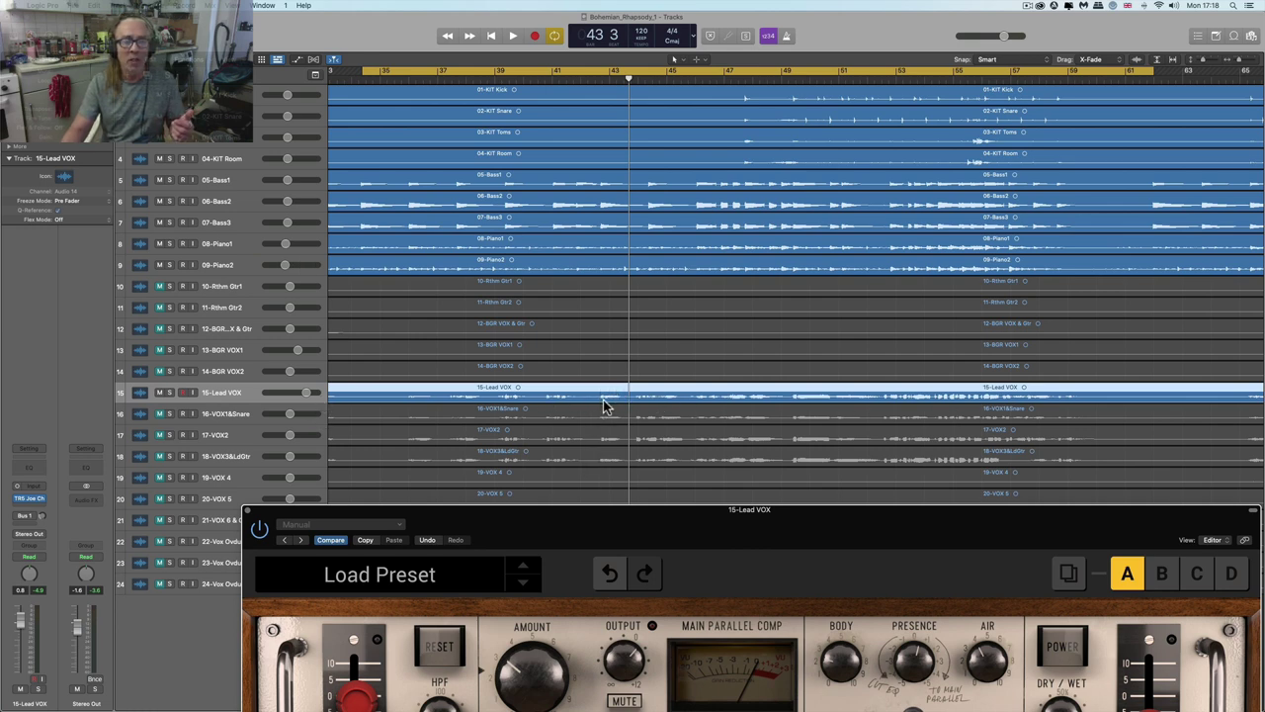
pyautogui.moveTo(671, 512); pyautogui.dragTo(671, 488)
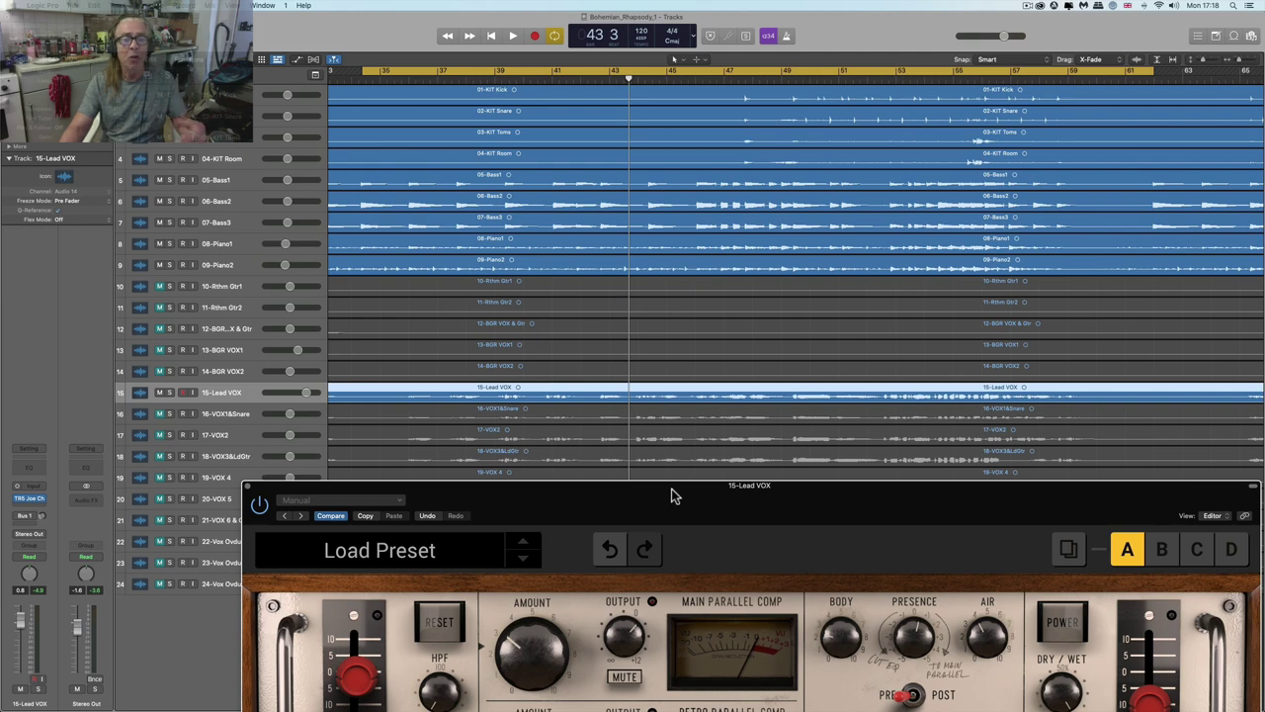
pyautogui.moveTo(671, 495); pyautogui.dragTo(654, 191)
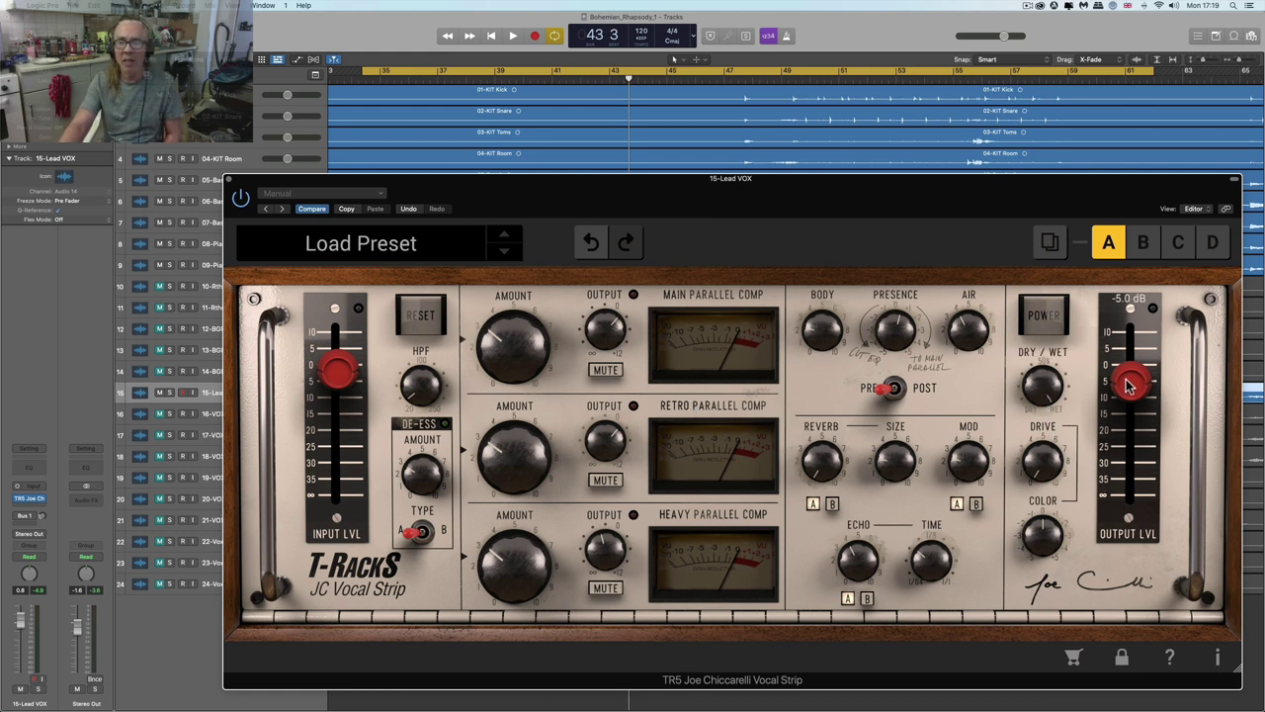
# - Power on the vocal strip during playback and lower its output level to -11.4 dB
pyautogui.moveTo(1131, 385); pyautogui.dragTo(1130, 400)
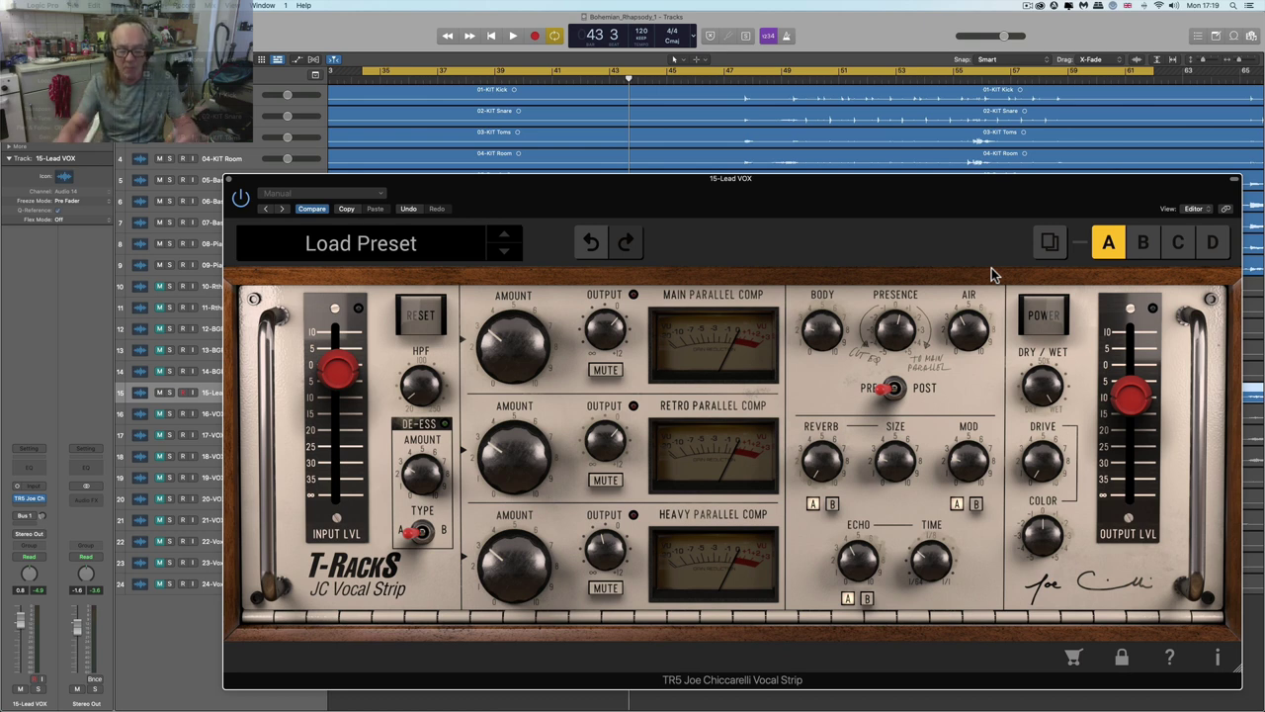
pyautogui.press('space')
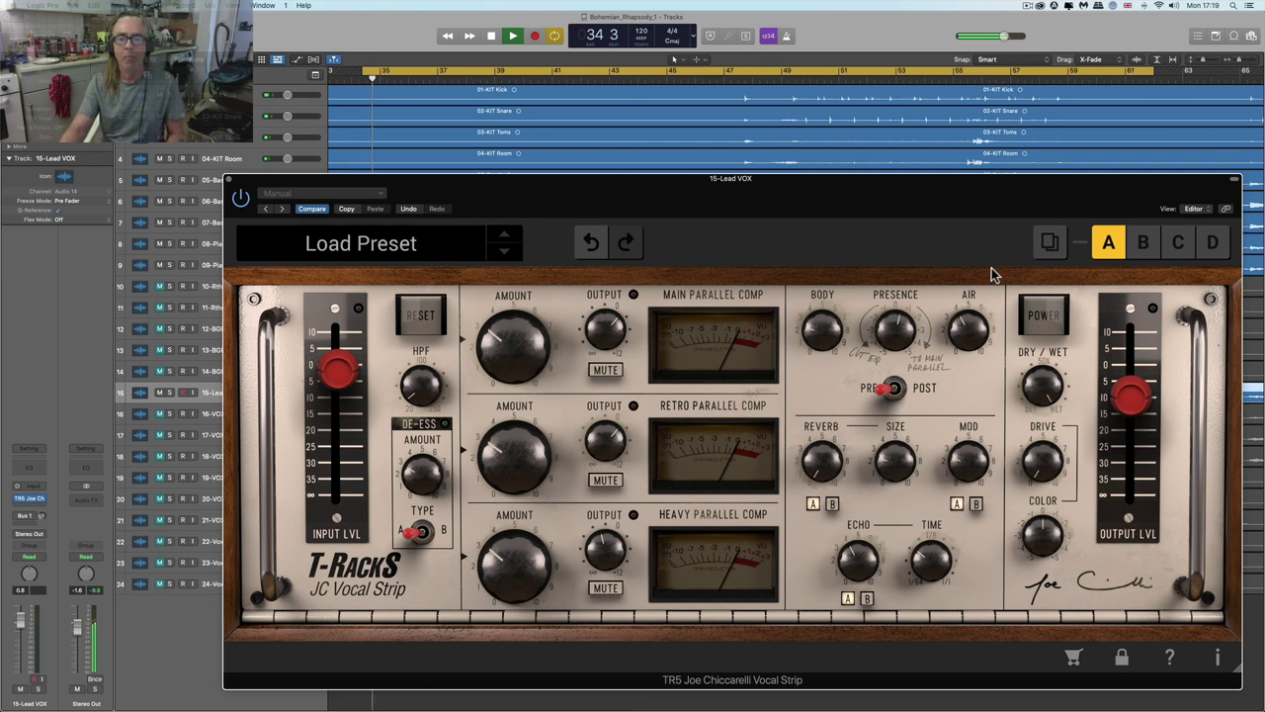
pyautogui.moveTo(1130, 400)
pyautogui.moveTo(1130, 400); pyautogui.dragTo(1130, 407)
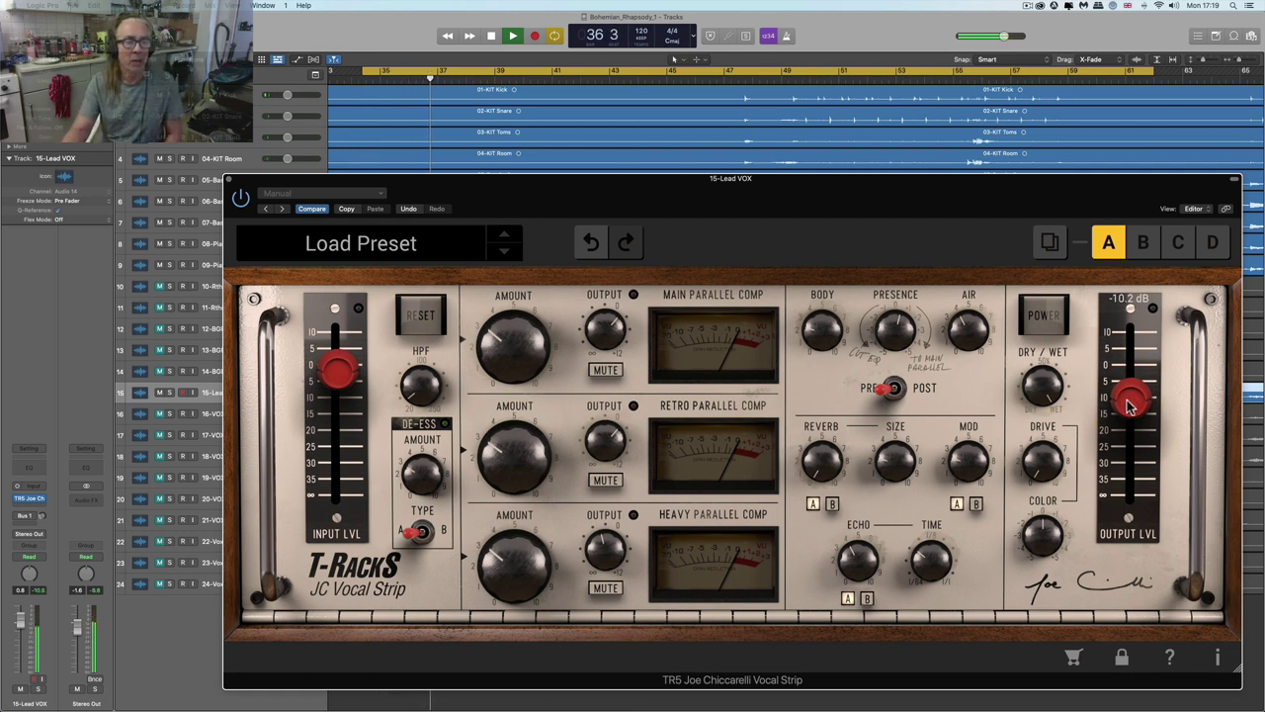
pyautogui.click(1050, 326)
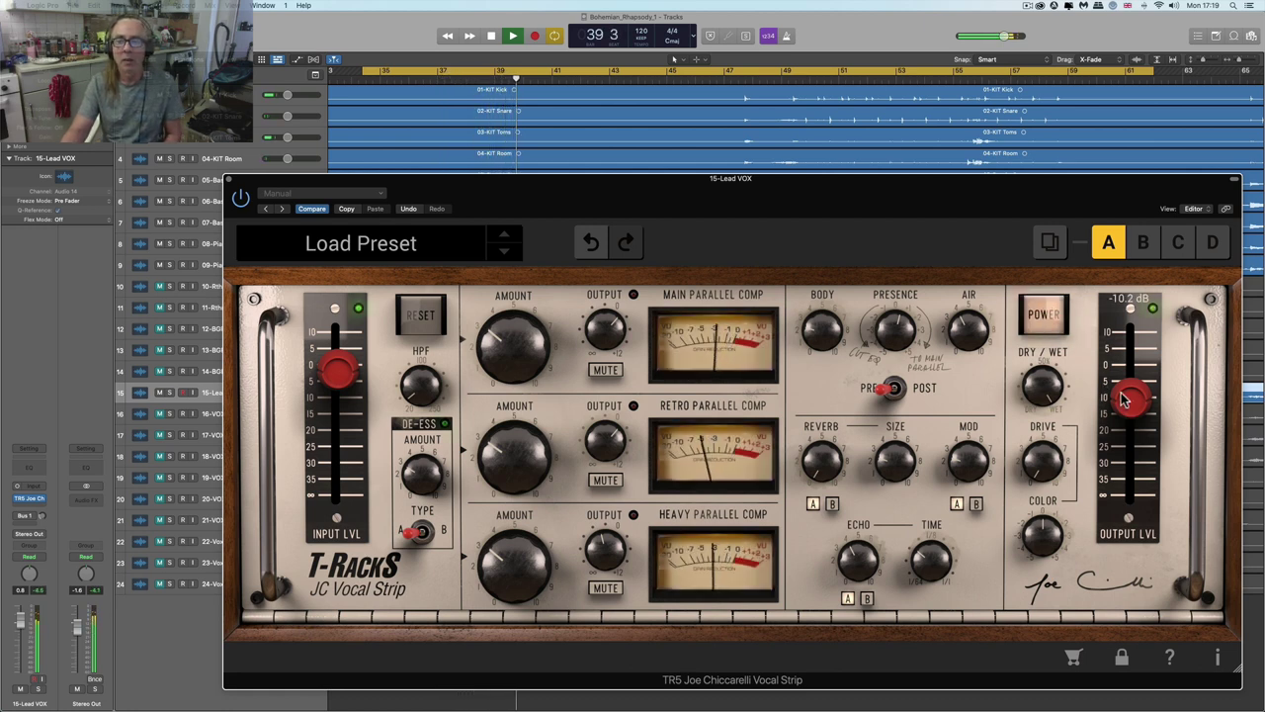
pyautogui.moveTo(1128, 396); pyautogui.dragTo(1124, 403)
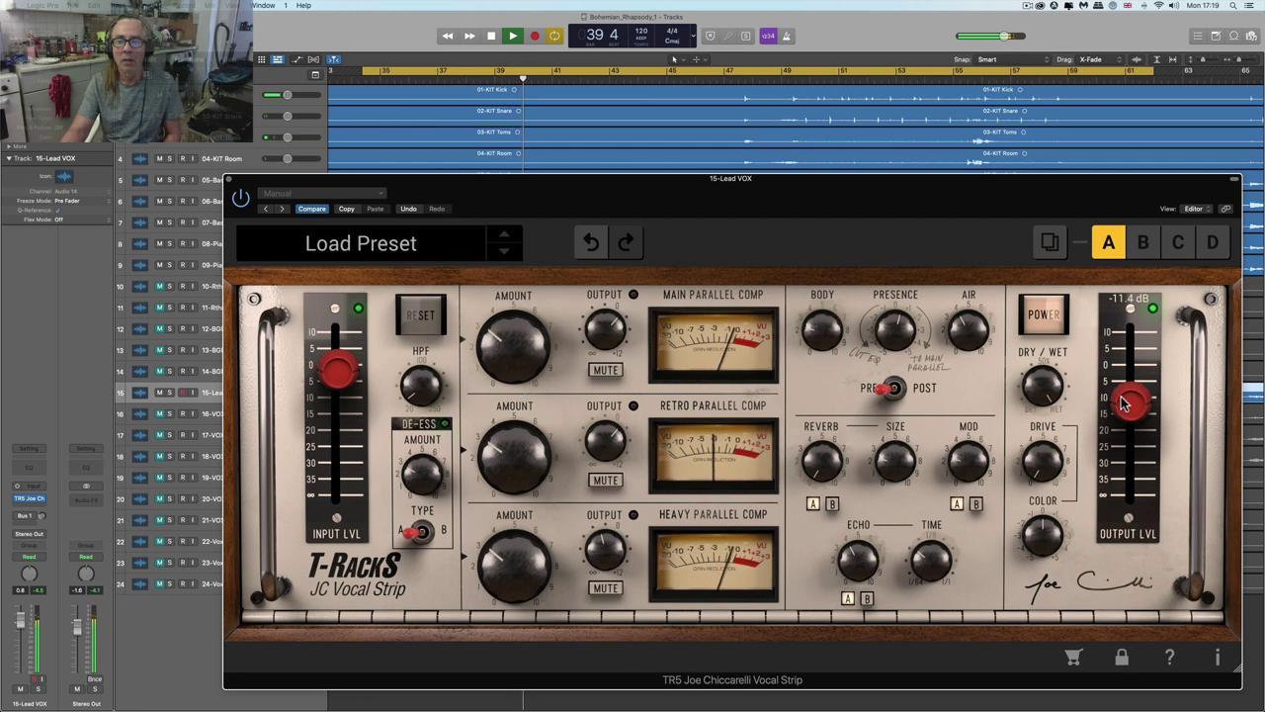
# - Compare the lead vocal with the strip bypassed and active, leaving the strip powered on
pyautogui.click(1046, 316)
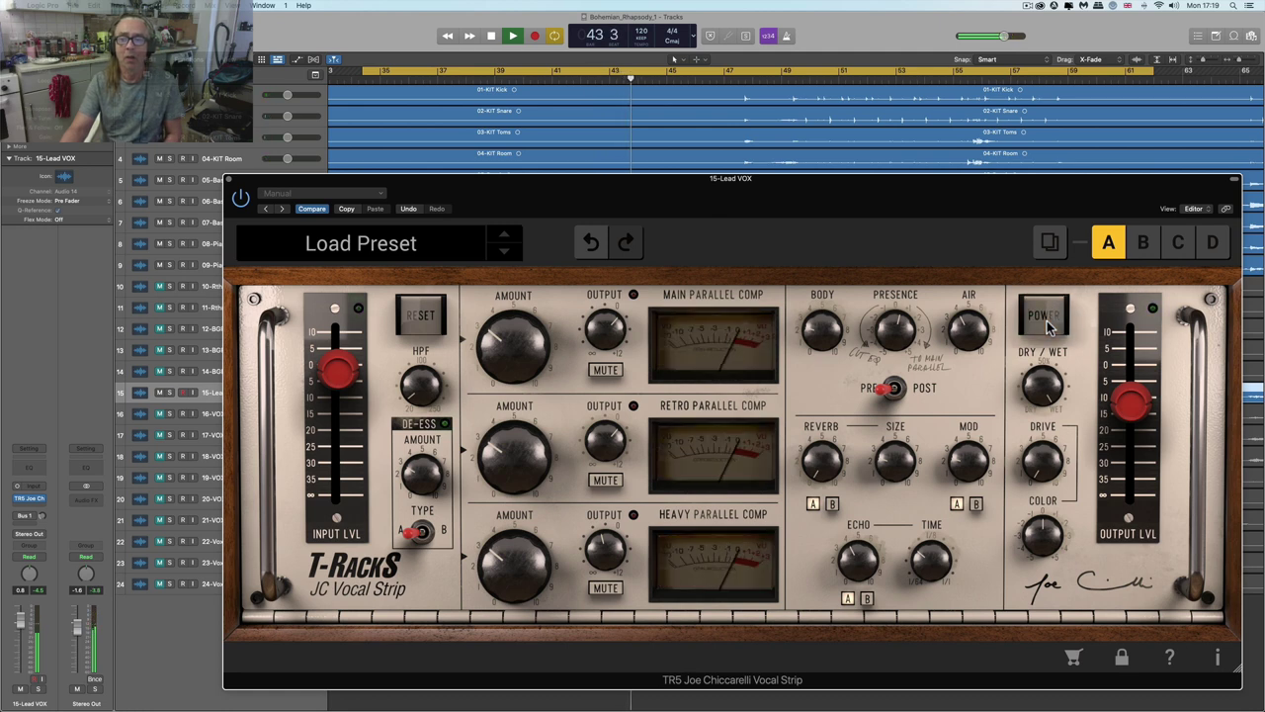
pyautogui.click(1048, 322)
pyautogui.click(1048, 319)
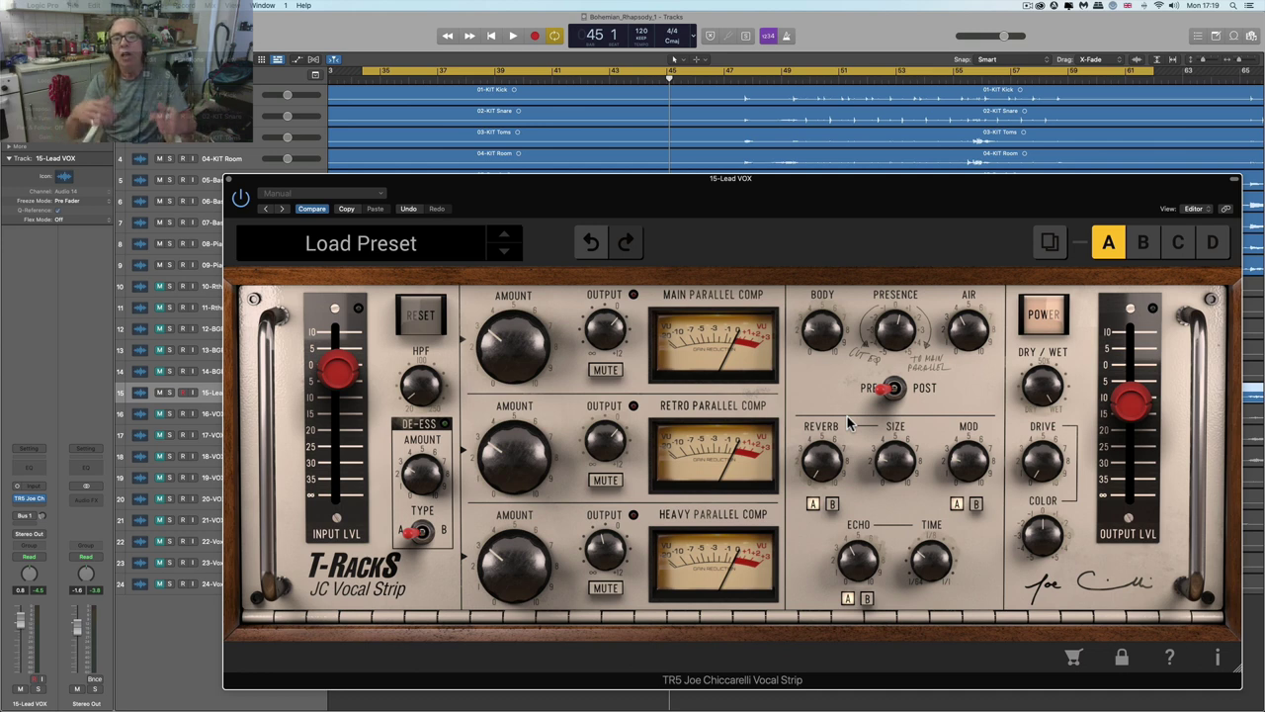
# - Mute the outputs of the retro and heavy parallel compressors
pyautogui.moveTo(965, 467)
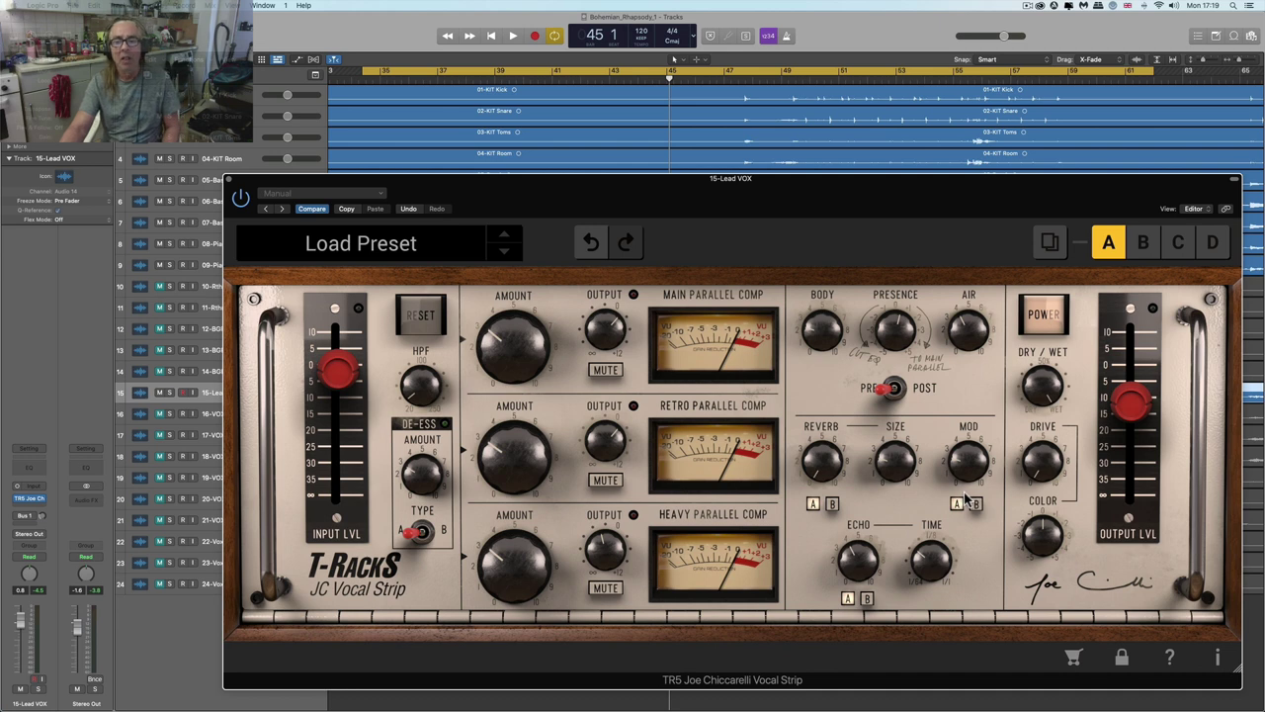
pyautogui.moveTo(860, 561)
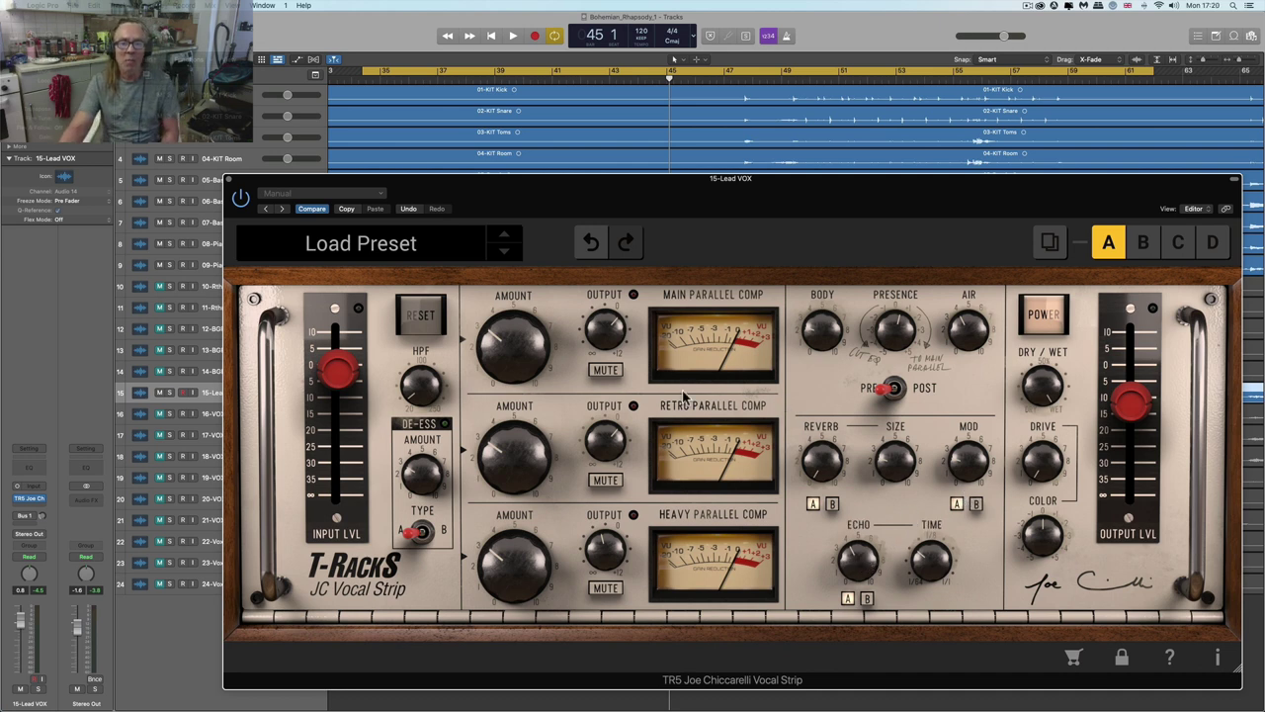
pyautogui.moveTo(678, 189); pyautogui.dragTo(676, 188)
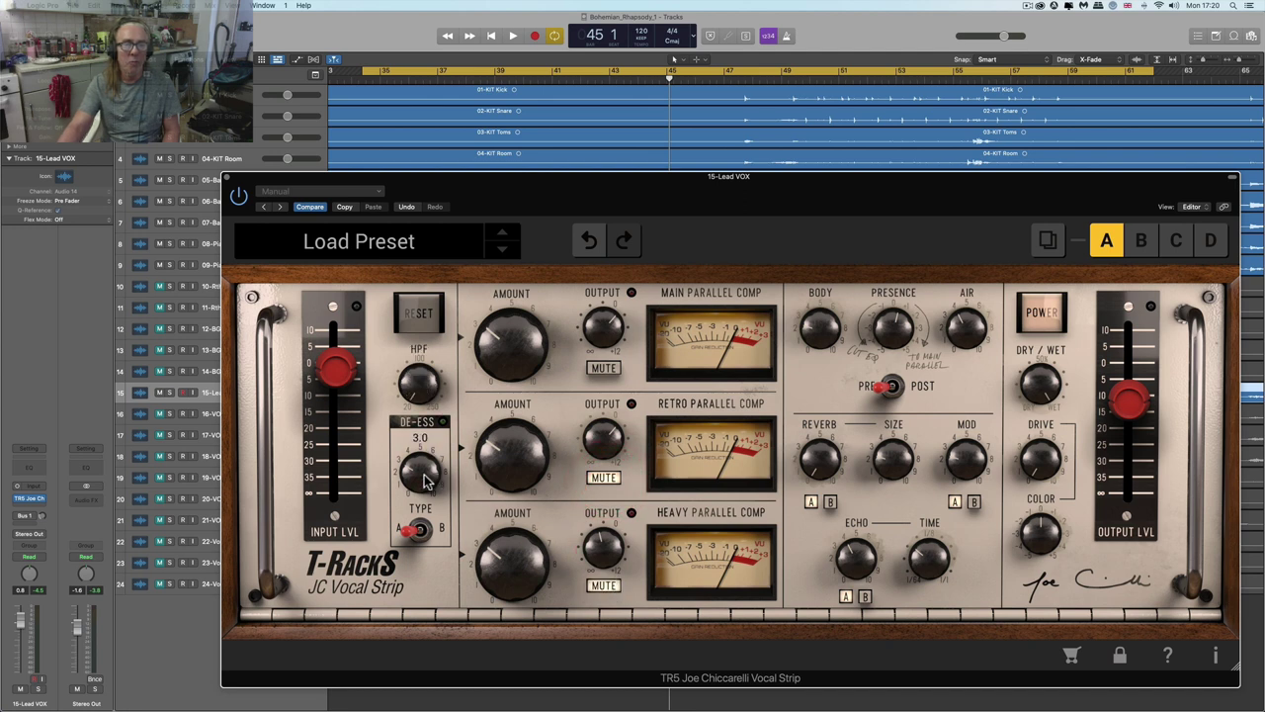
pyautogui.click(448, 580)
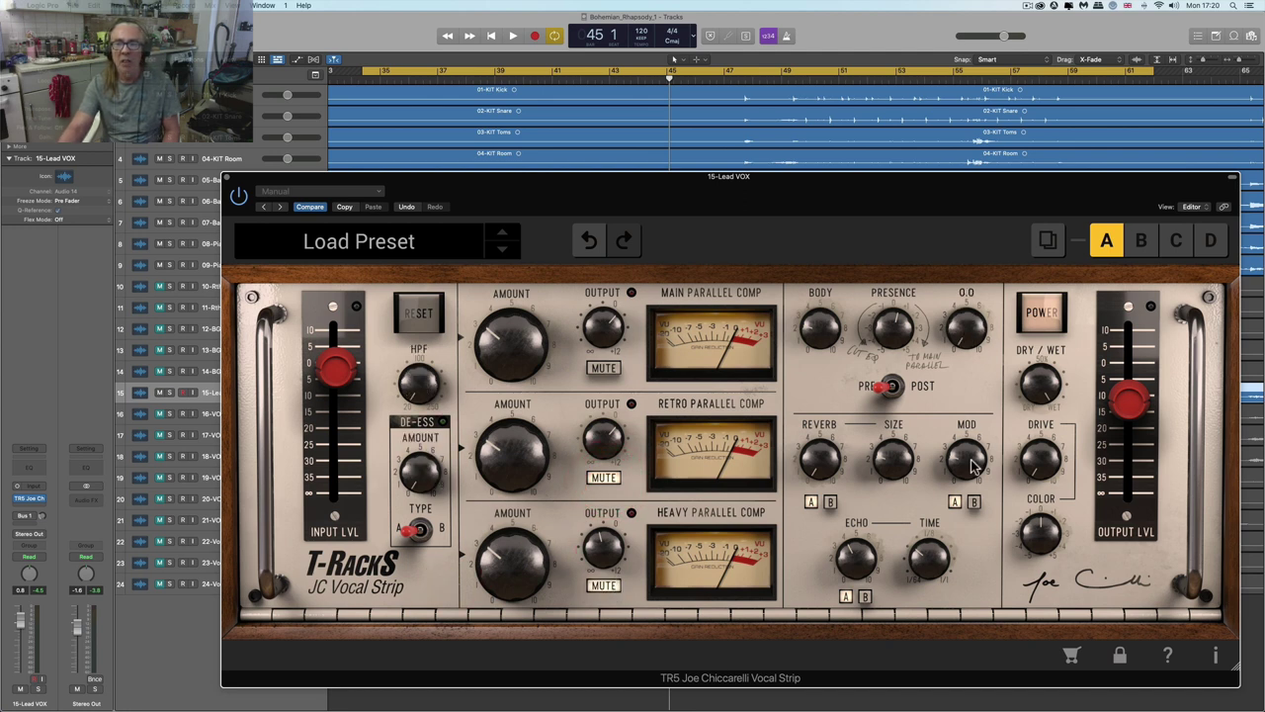
# - Switch the EQ position from PRE to POST and turn the echo fully down
pyautogui.click(927, 420)
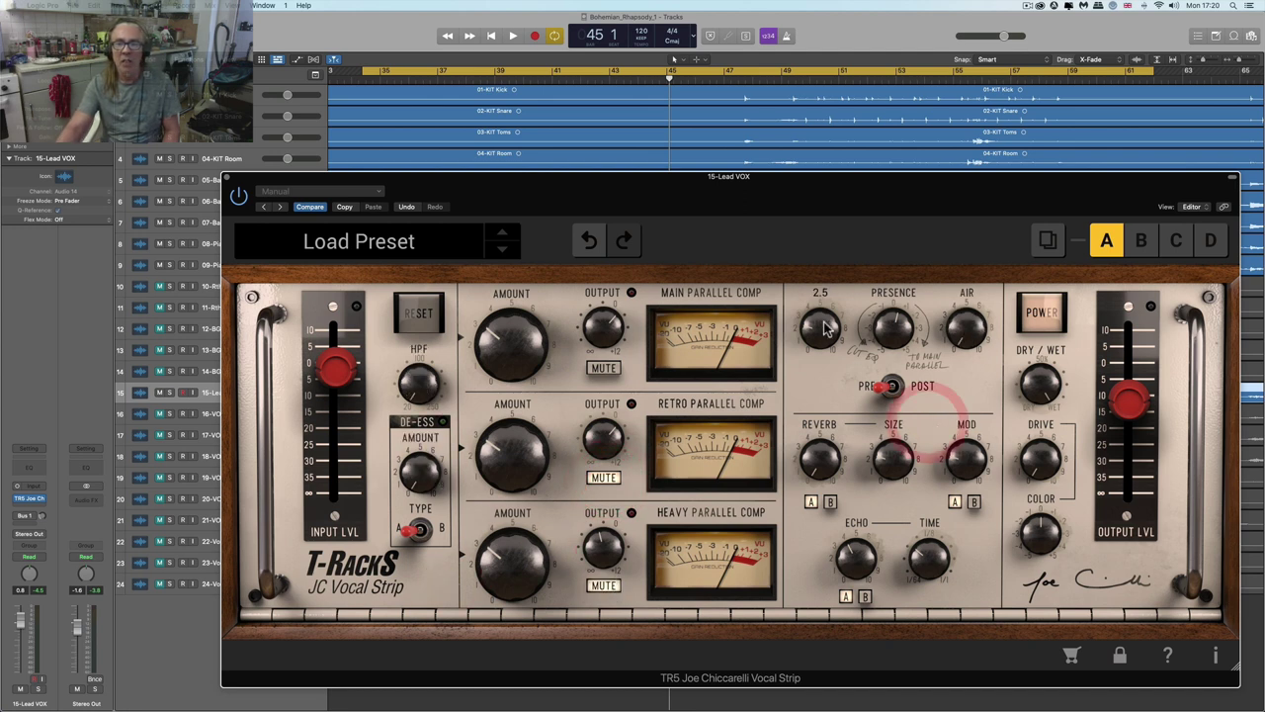
pyautogui.click(892, 385)
pyautogui.moveTo(858, 549); pyautogui.dragTo(854, 583)
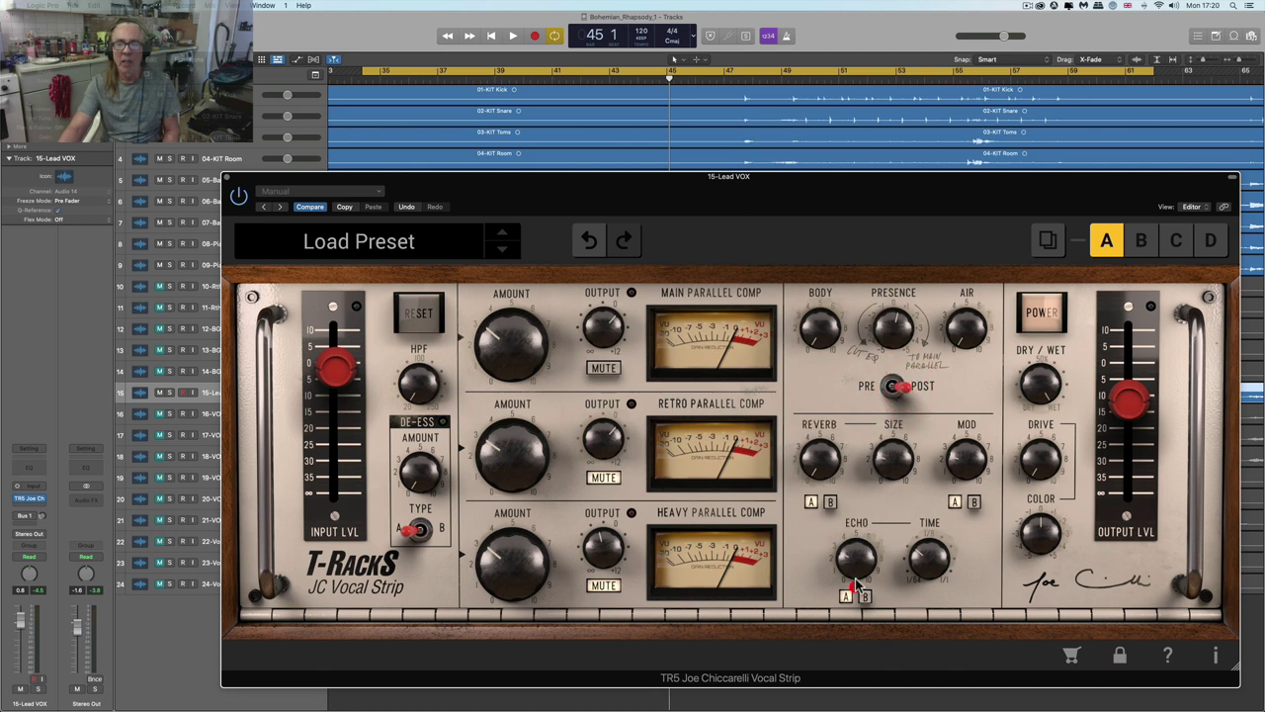
pyautogui.click(862, 584)
pyautogui.click(862, 573)
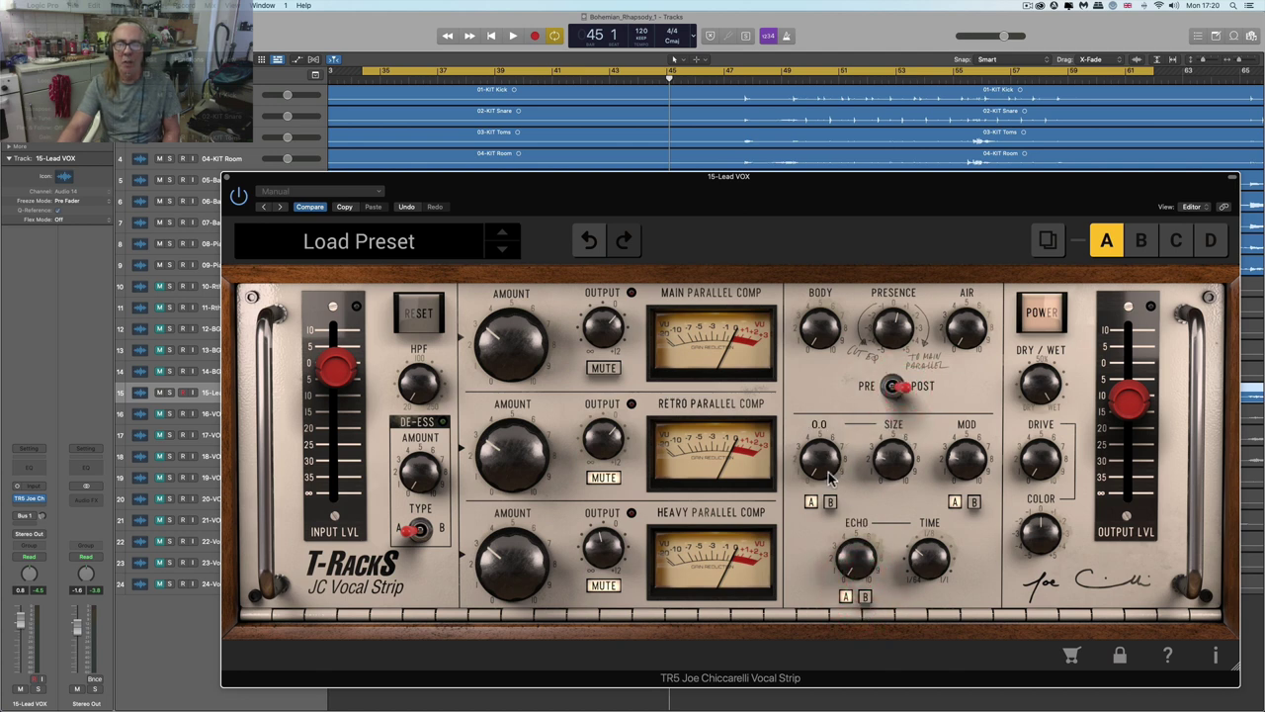
pyautogui.click(948, 496)
pyautogui.moveTo(973, 456); pyautogui.dragTo(976, 561)
pyautogui.moveTo(1044, 466); pyautogui.dragTo(1049, 492)
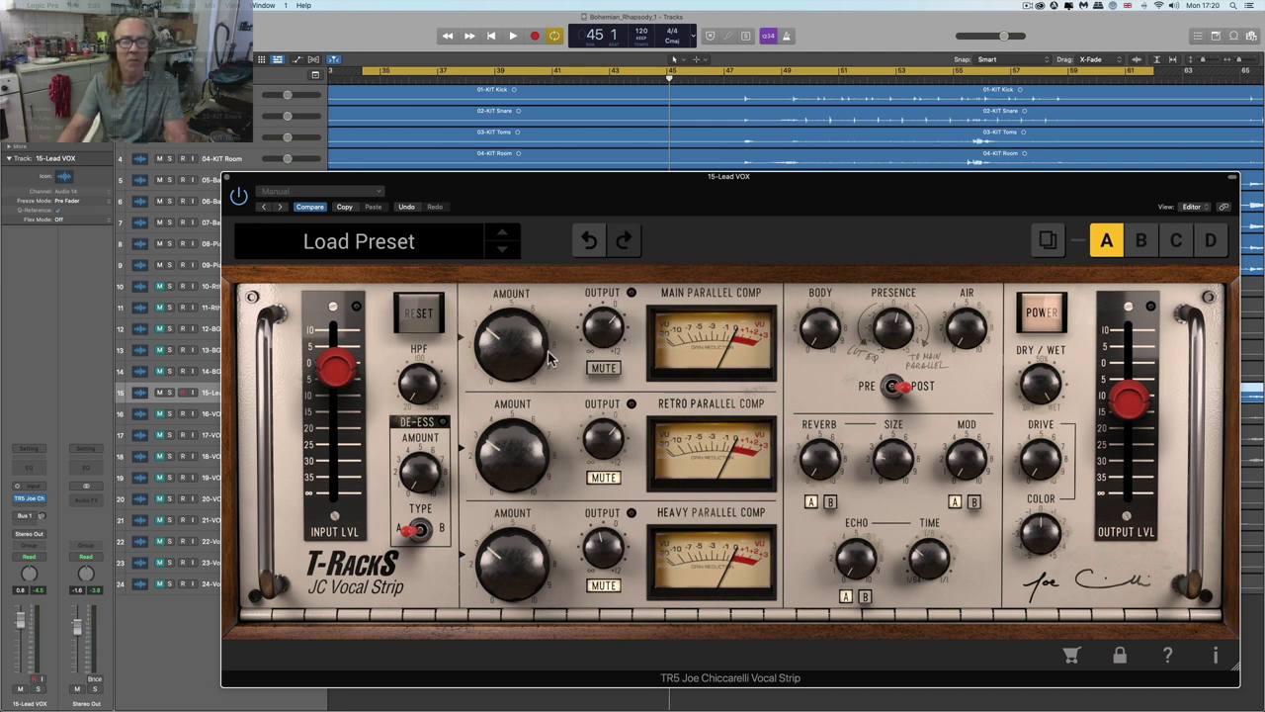
# - Try the main parallel compressor's amount at 1.1 and turn it back up
pyautogui.moveTo(514, 309); pyautogui.dragTo(512, 442)
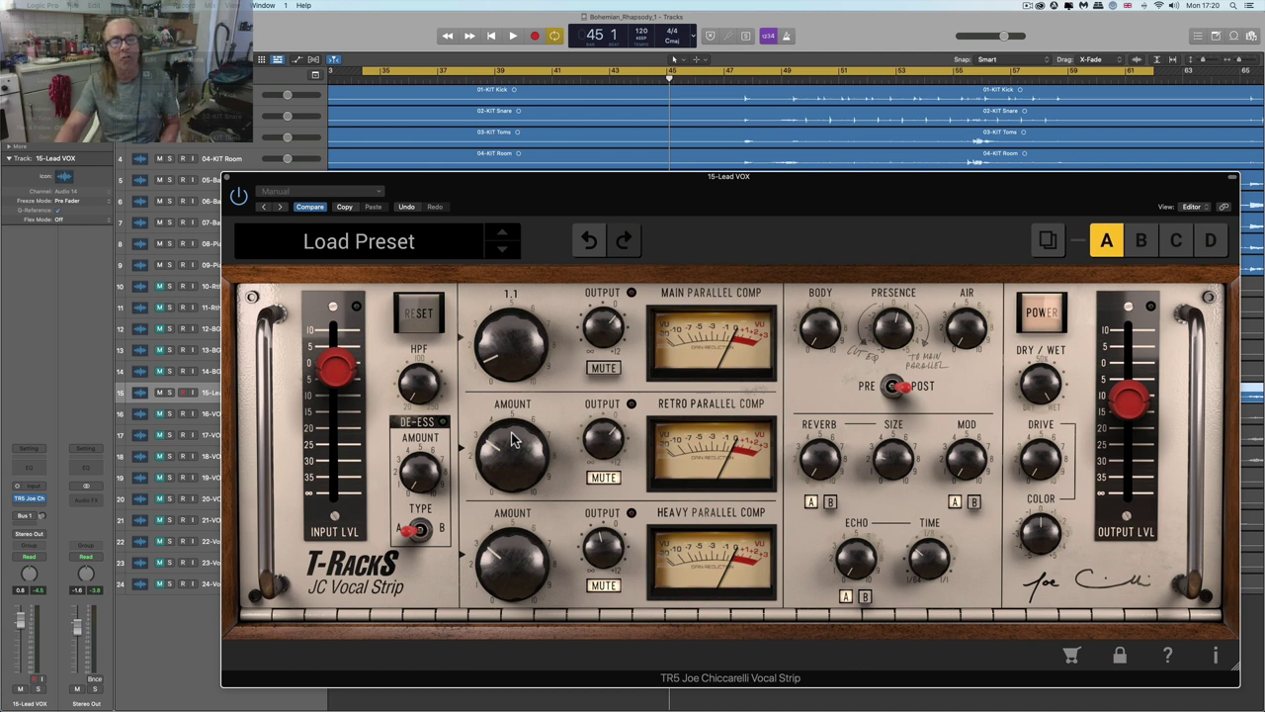
pyautogui.moveTo(494, 298); pyautogui.dragTo(511, 188)
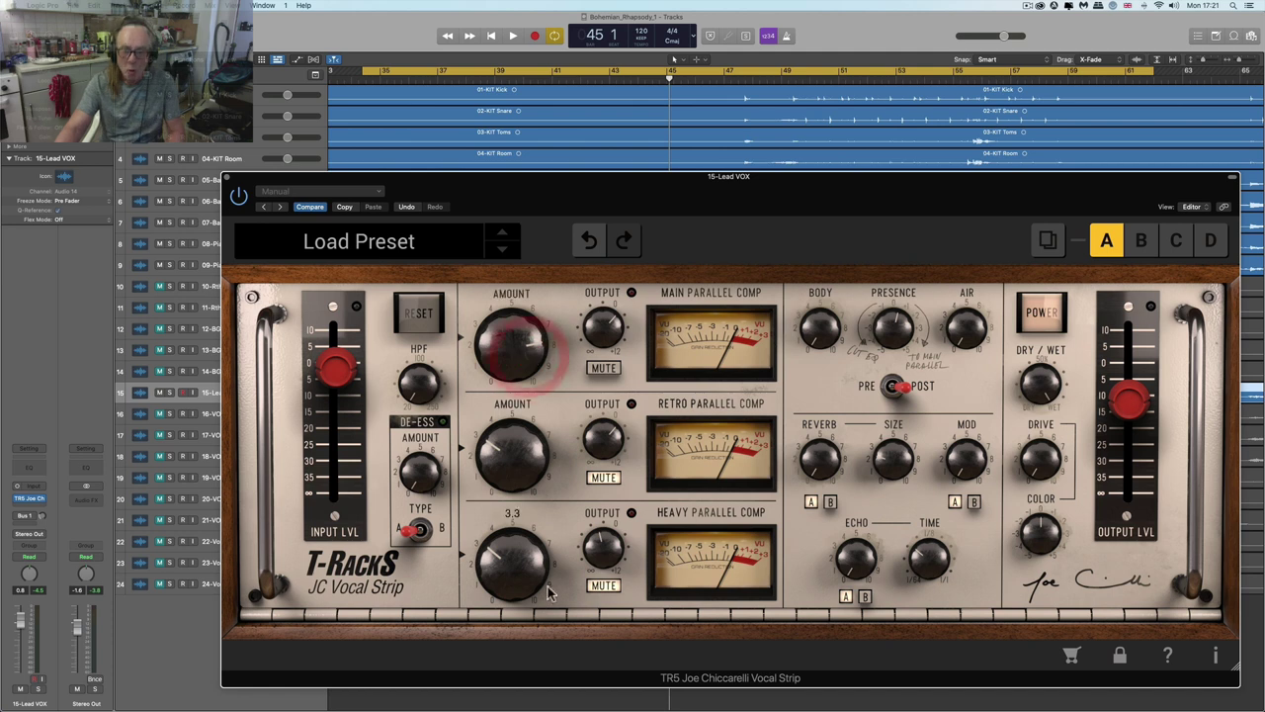
pyautogui.moveTo(509, 388)
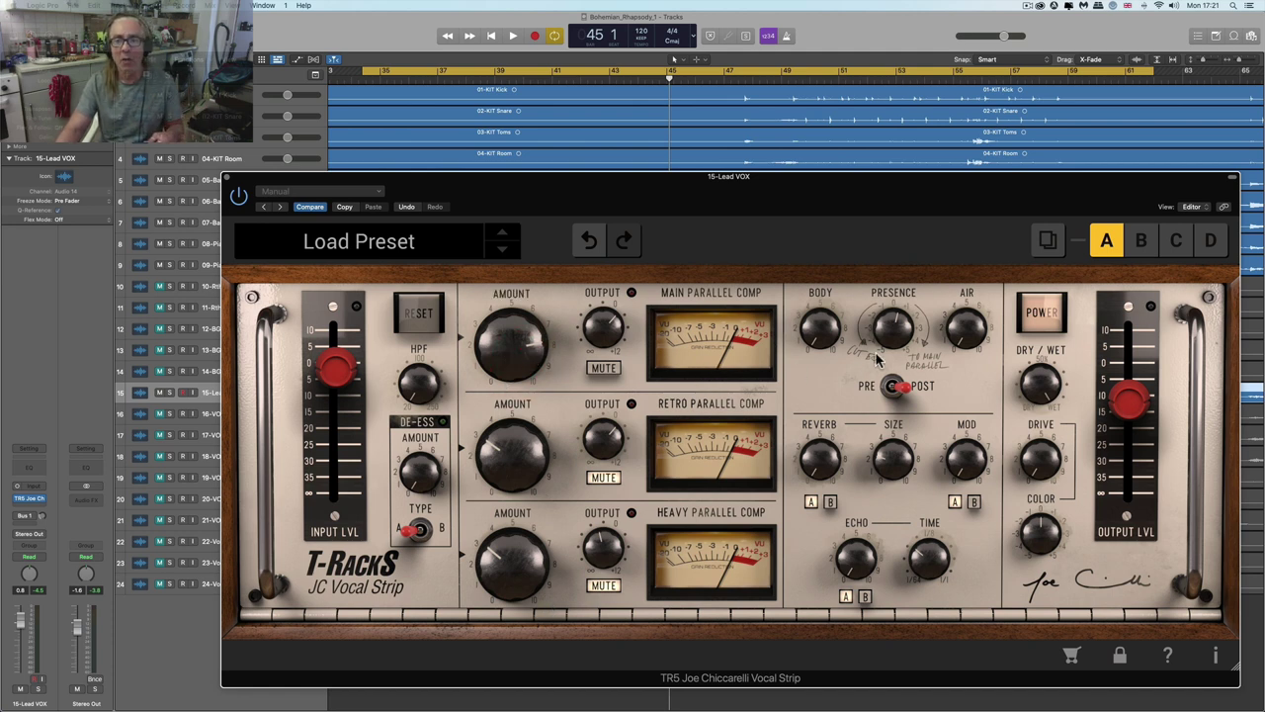
# - Try the presence EQ at 3.2 and switch the EQ position to PRE and back to POST
pyautogui.moveTo(901, 339)
pyautogui.moveTo(889, 272); pyautogui.dragTo(889, 261)
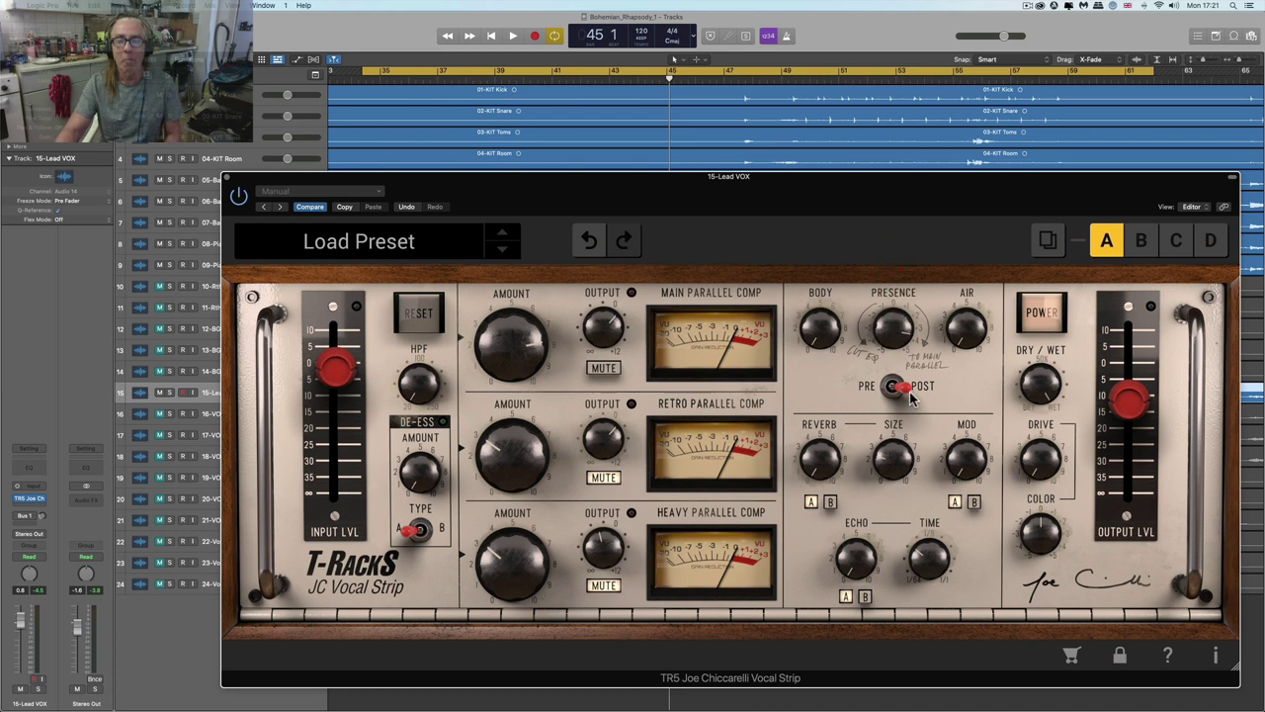
pyautogui.moveTo(896, 332); pyautogui.dragTo(897, 335)
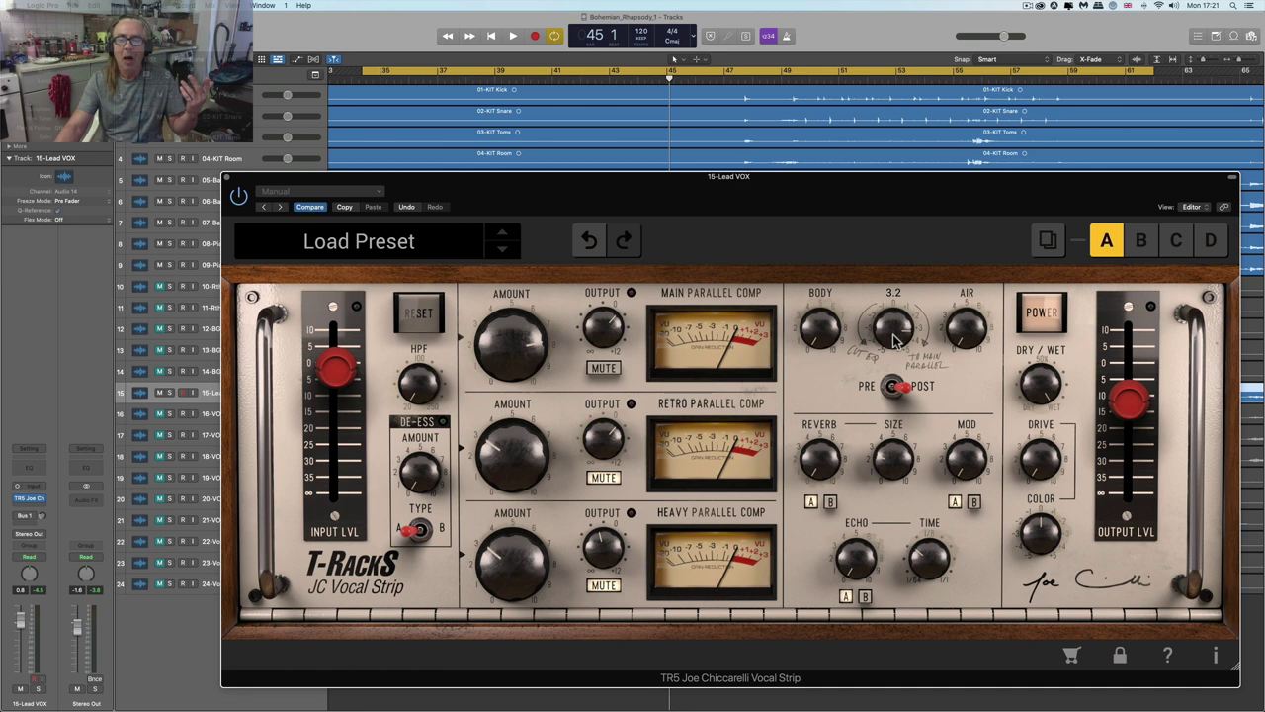
pyautogui.click(892, 388)
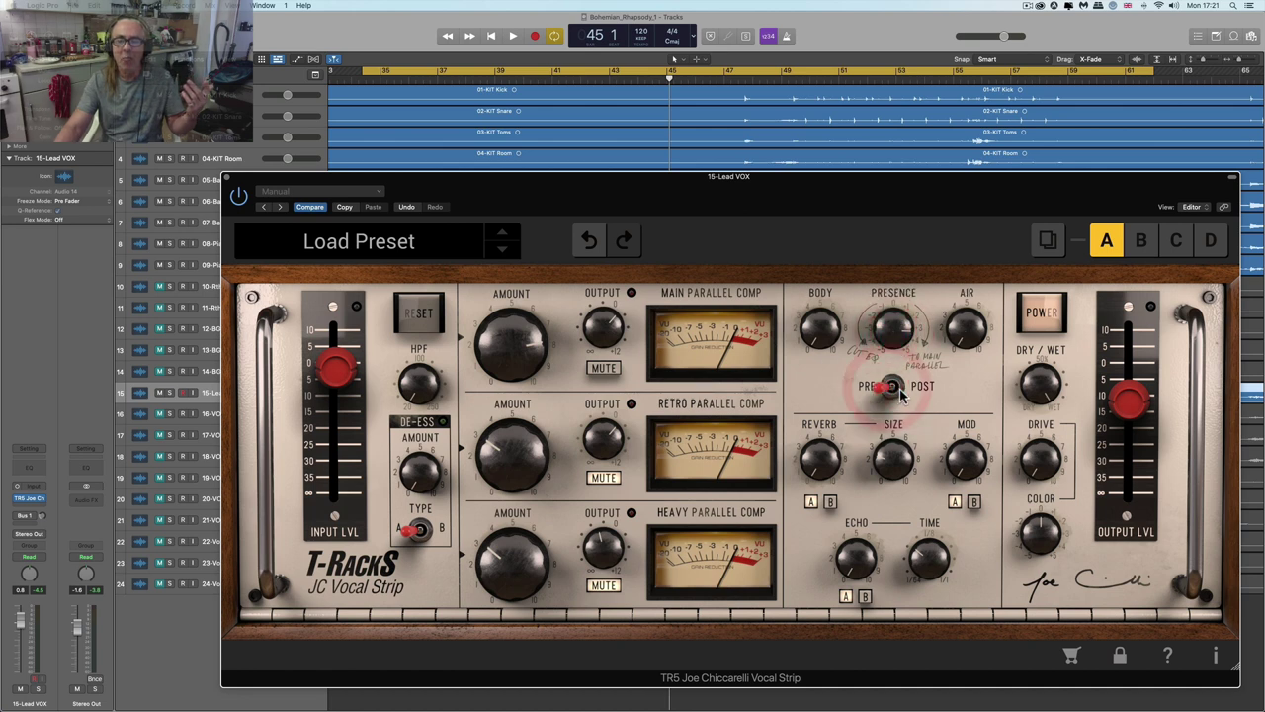
pyautogui.click(897, 388)
# - Raise the presence EQ to 4.5
pyautogui.moveTo(880, 325); pyautogui.dragTo(888, 300)
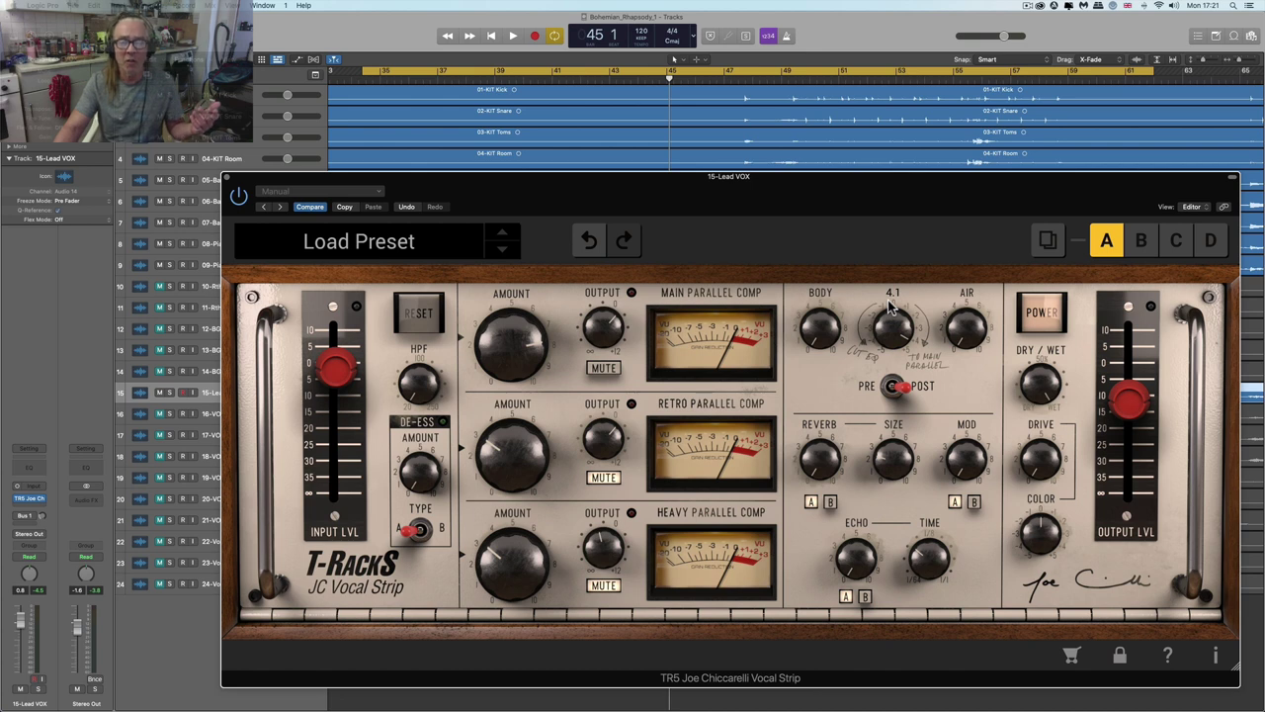
pyautogui.click(893, 309)
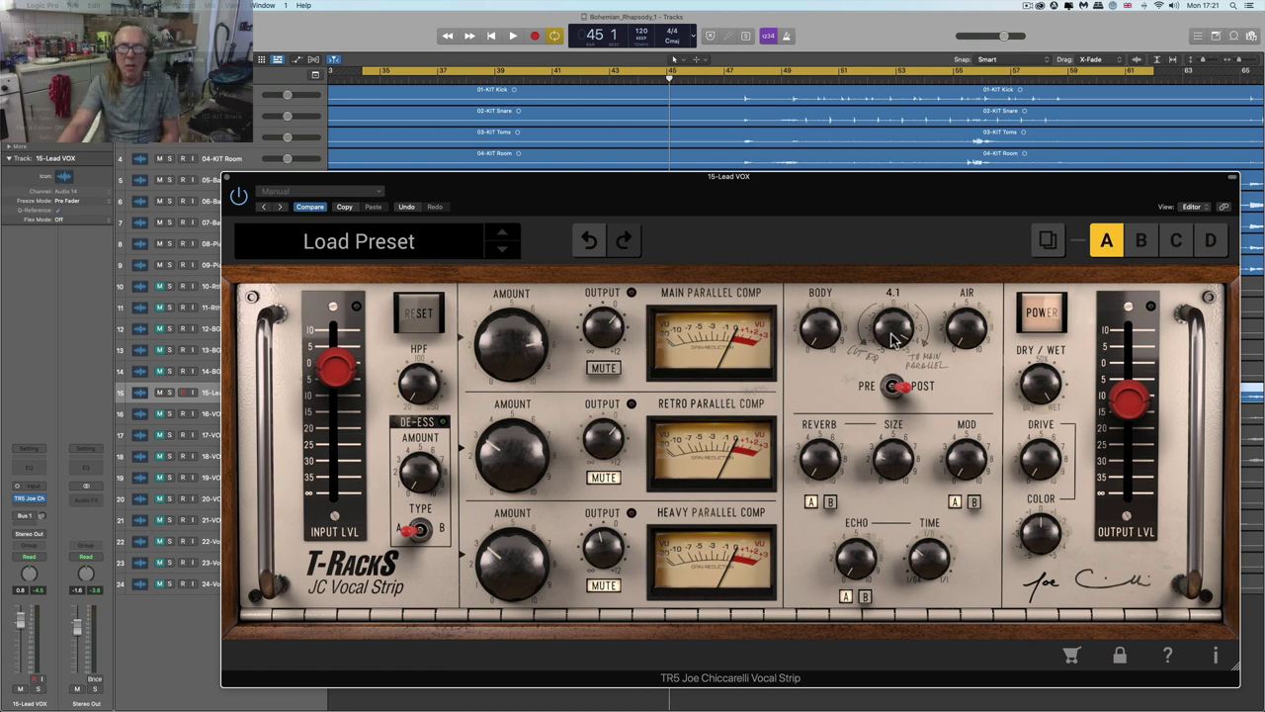
pyautogui.moveTo(892, 332); pyautogui.dragTo(891, 332)
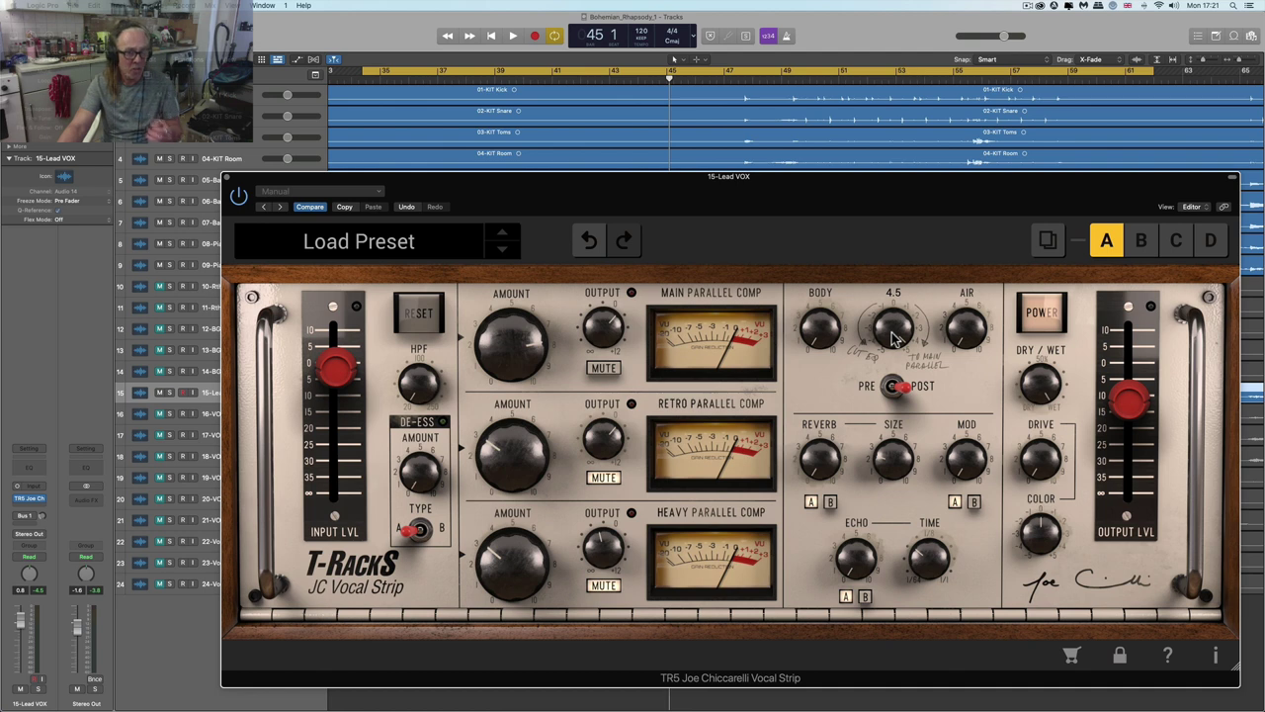
pyautogui.click(800, 338)
# - Set the main parallel compressor's amount to 8.1 and raise the strip's output level during playback
pyautogui.moveTo(505, 347)
pyautogui.mouseDown()
pyautogui.moveTo(520, 393)
pyautogui.moveTo(516, 333)
pyautogui.mouseUp()
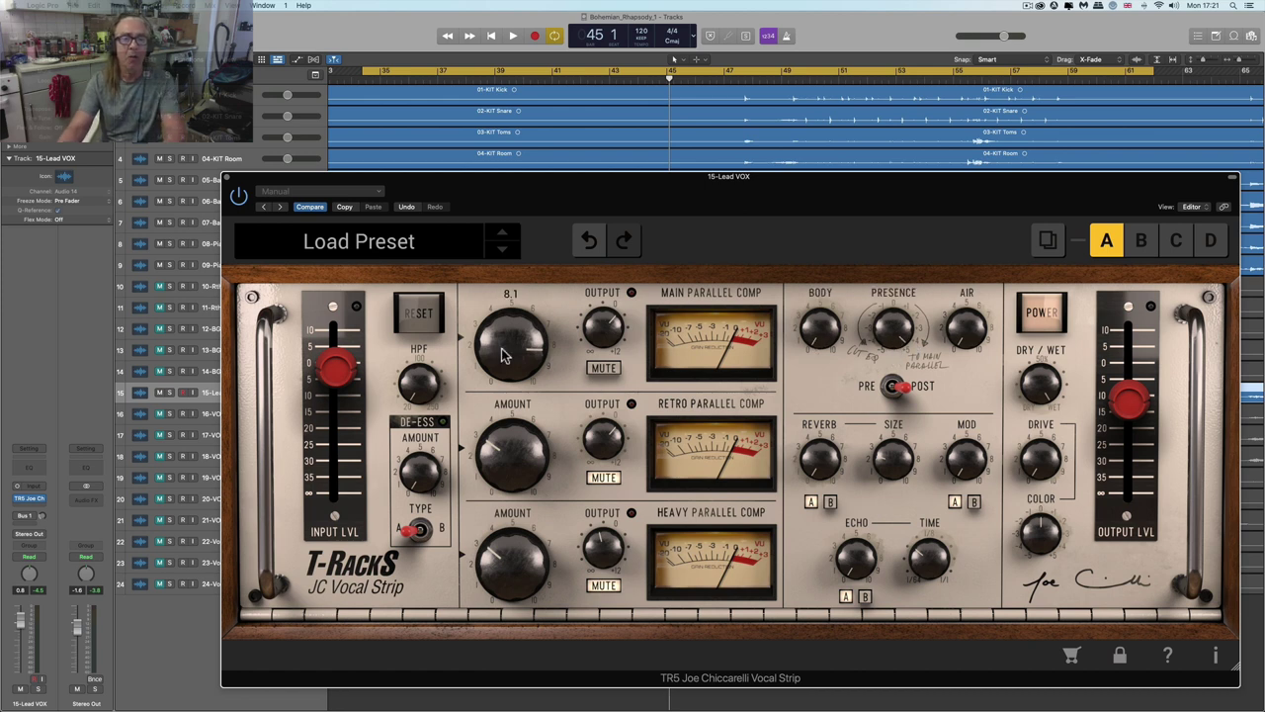
pyautogui.press('space')
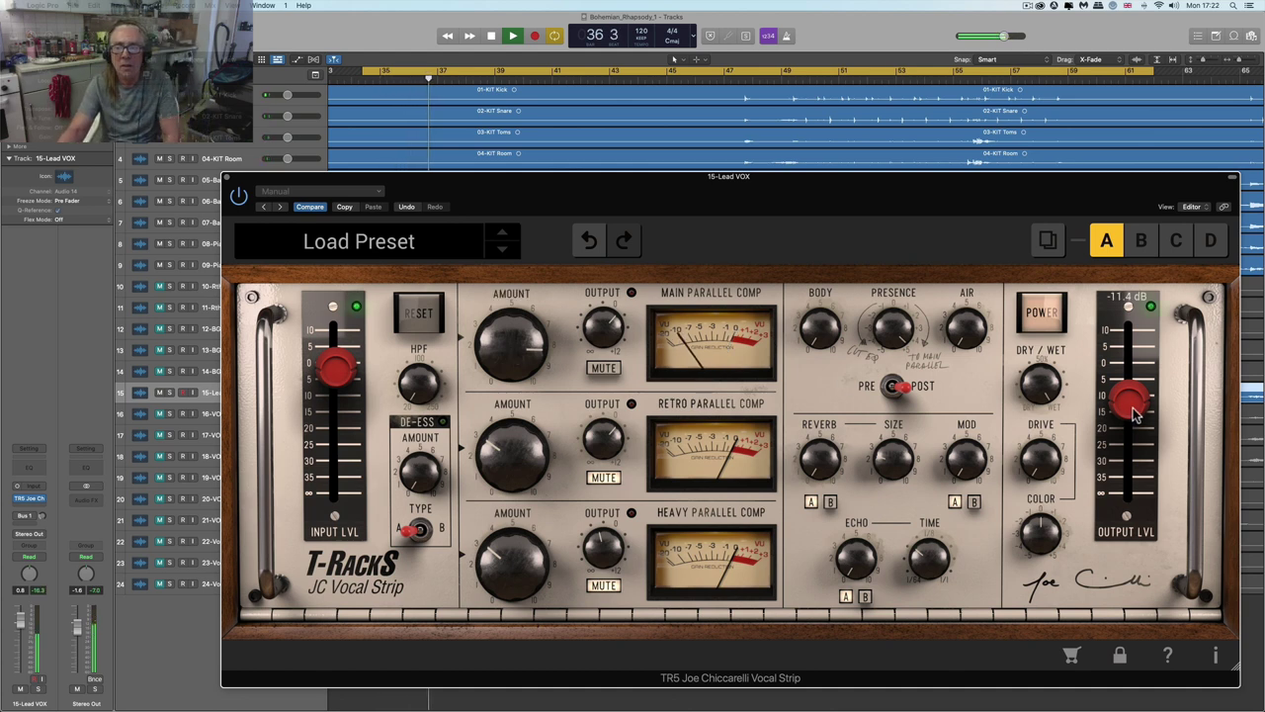
pyautogui.moveTo(1133, 406); pyautogui.dragTo(1136, 394)
# - Set the main parallel compressor to an amount of 9.4 and an output of 7.0 dB, and stop playback
pyautogui.moveTo(533, 349); pyautogui.dragTo(597, 263)
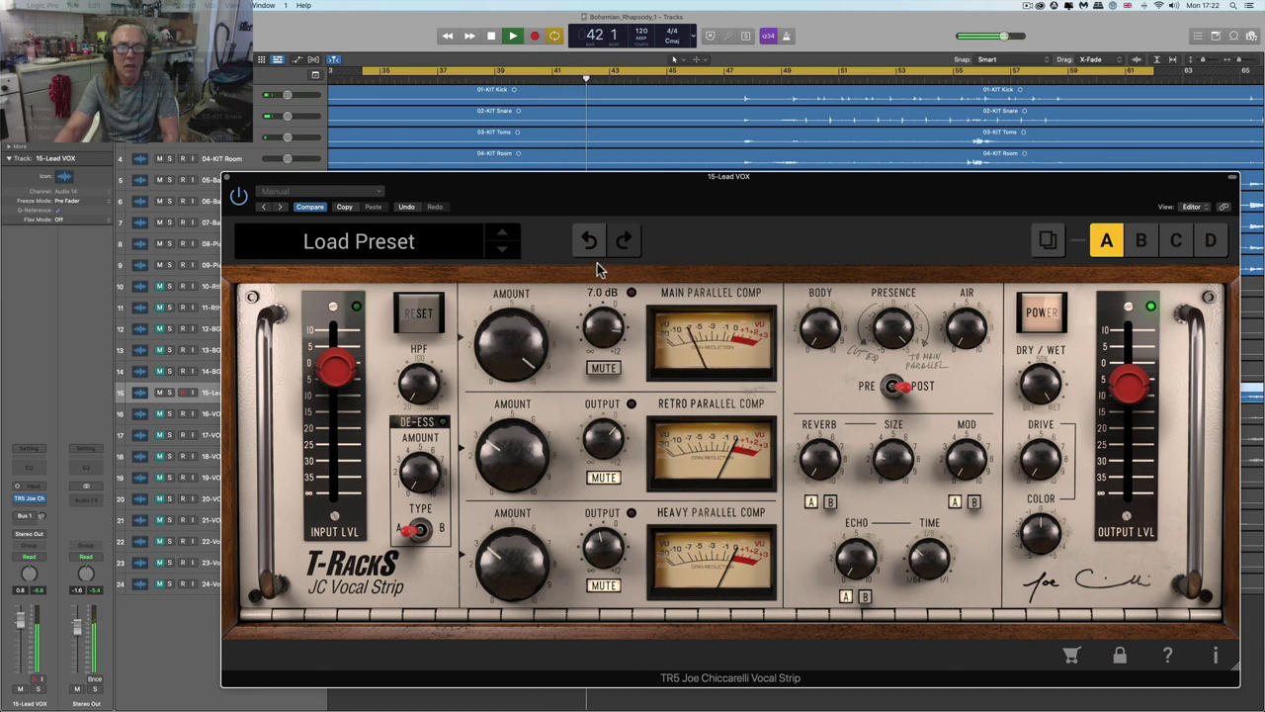
pyautogui.click(599, 322)
pyautogui.moveTo(535, 343)
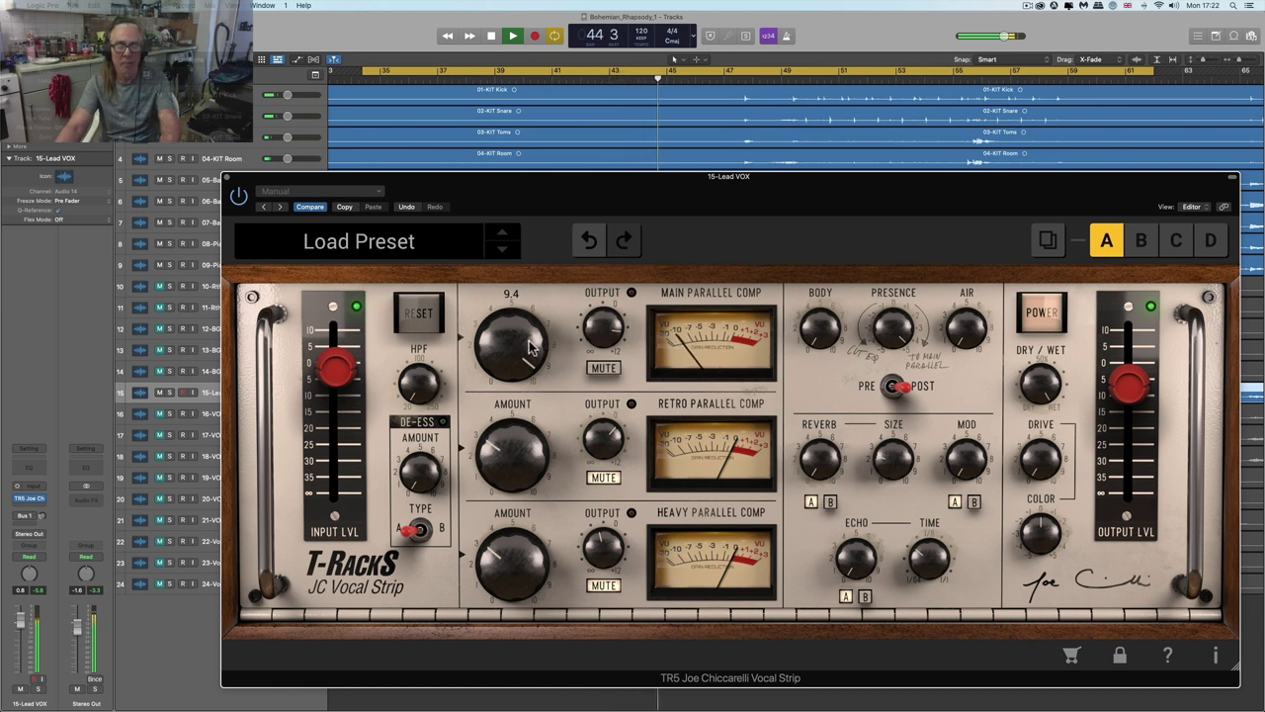
pyautogui.press('space')
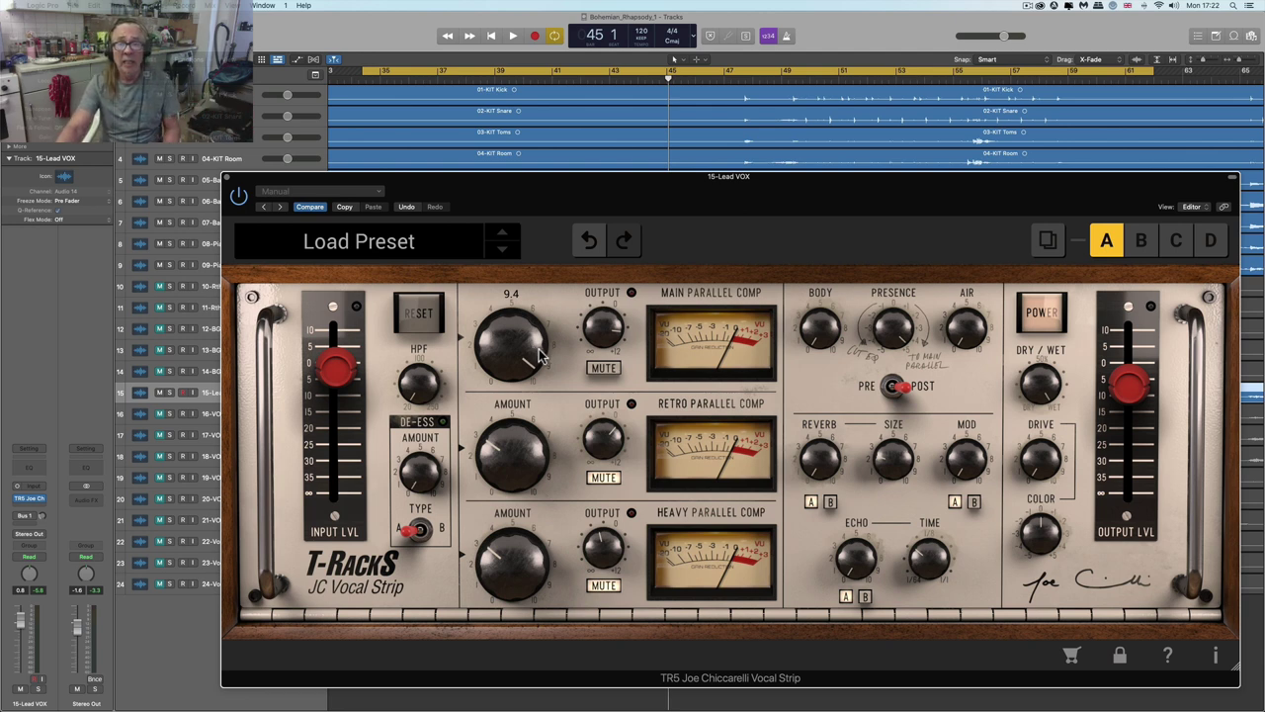
# - Set the presence EQ to 3.4 and the main parallel compressor's amount to 9.0
pyautogui.moveTo(887, 326); pyautogui.dragTo(829, 331)
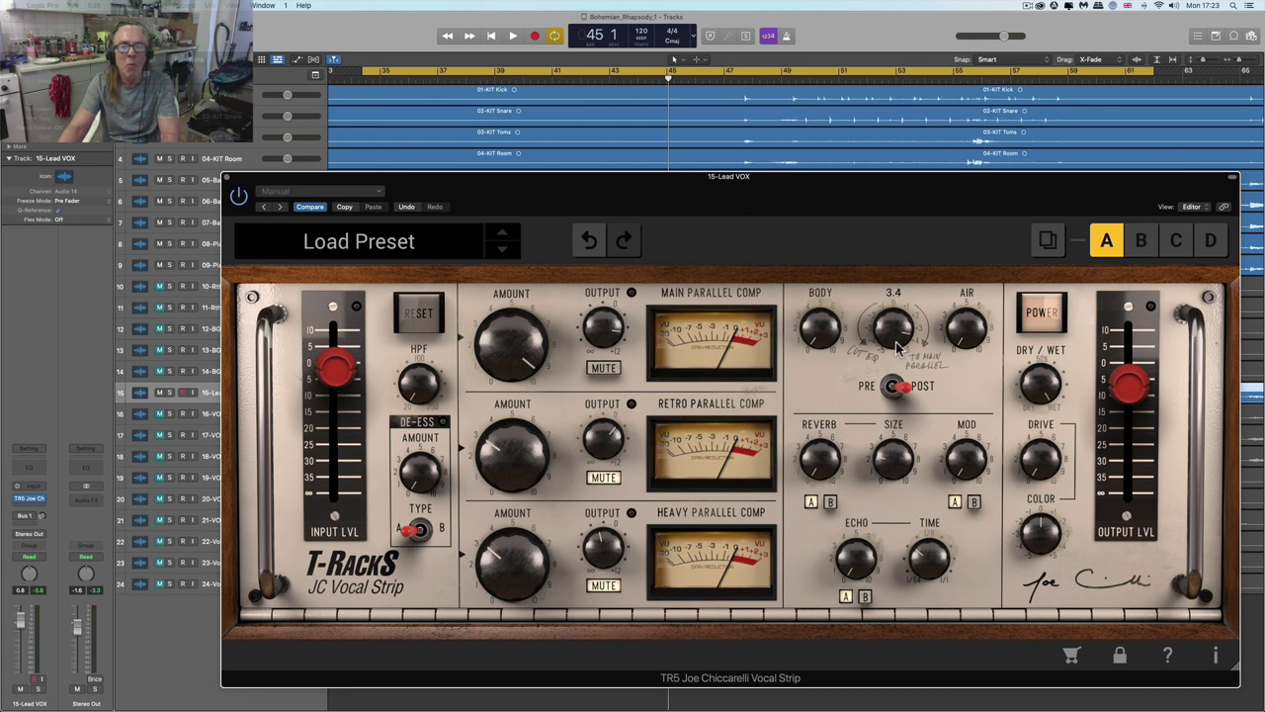
pyautogui.moveTo(900, 338); pyautogui.dragTo(900, 333)
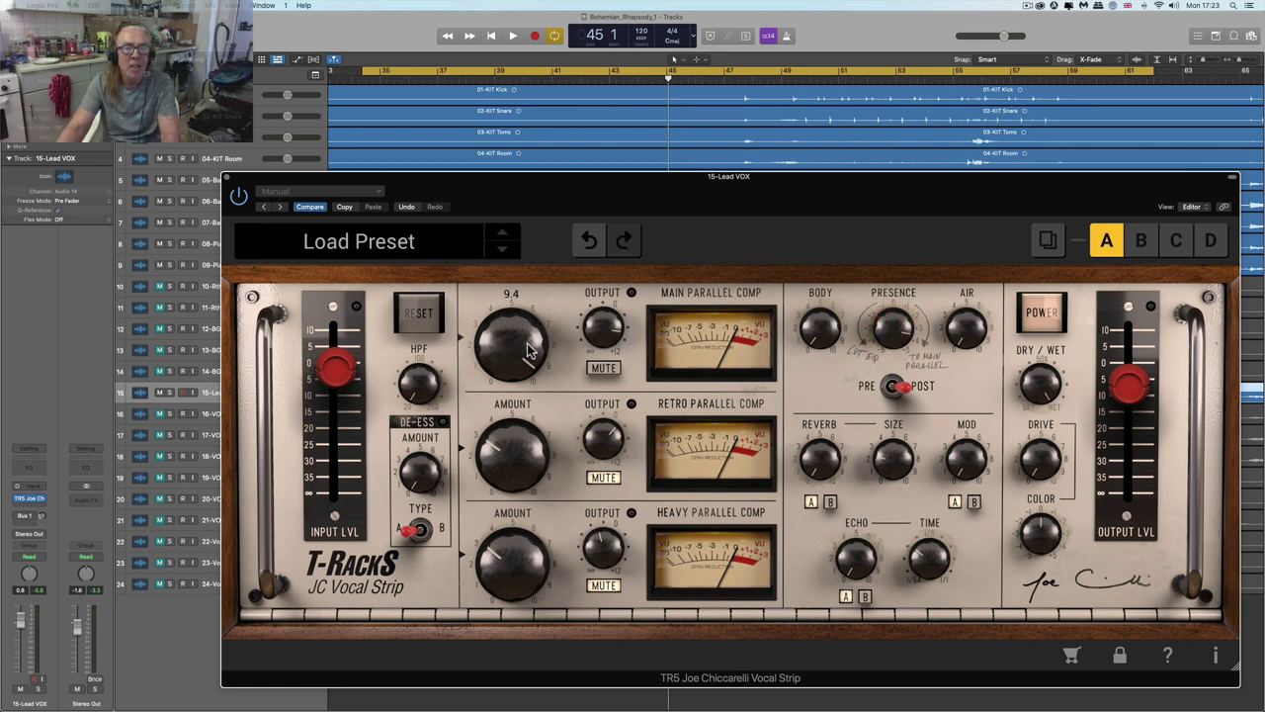
pyautogui.moveTo(528, 338)
pyautogui.mouseDown()
pyautogui.moveTo(553, 420)
pyautogui.moveTo(540, 346)
pyautogui.mouseUp()
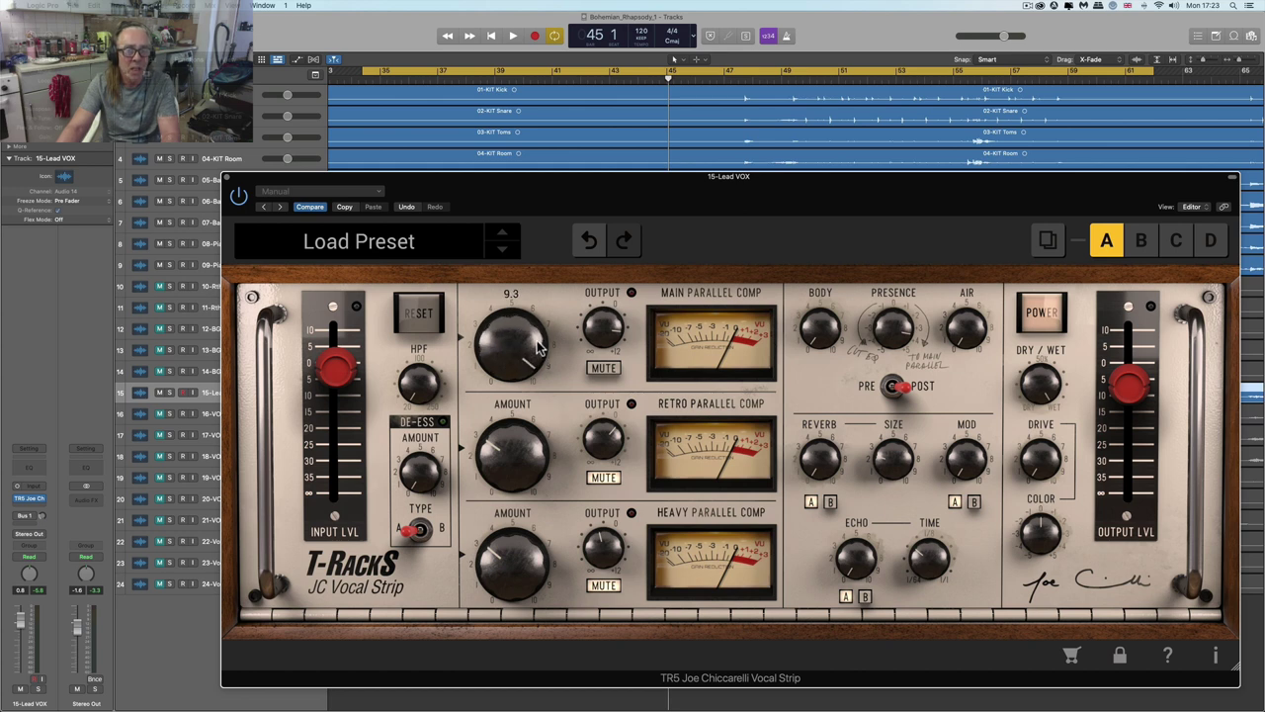
pyautogui.moveTo(539, 346)
pyautogui.mouseDown()
pyautogui.moveTo(553, 443)
pyautogui.moveTo(542, 358)
pyautogui.mouseUp()
pyautogui.click(542, 352)
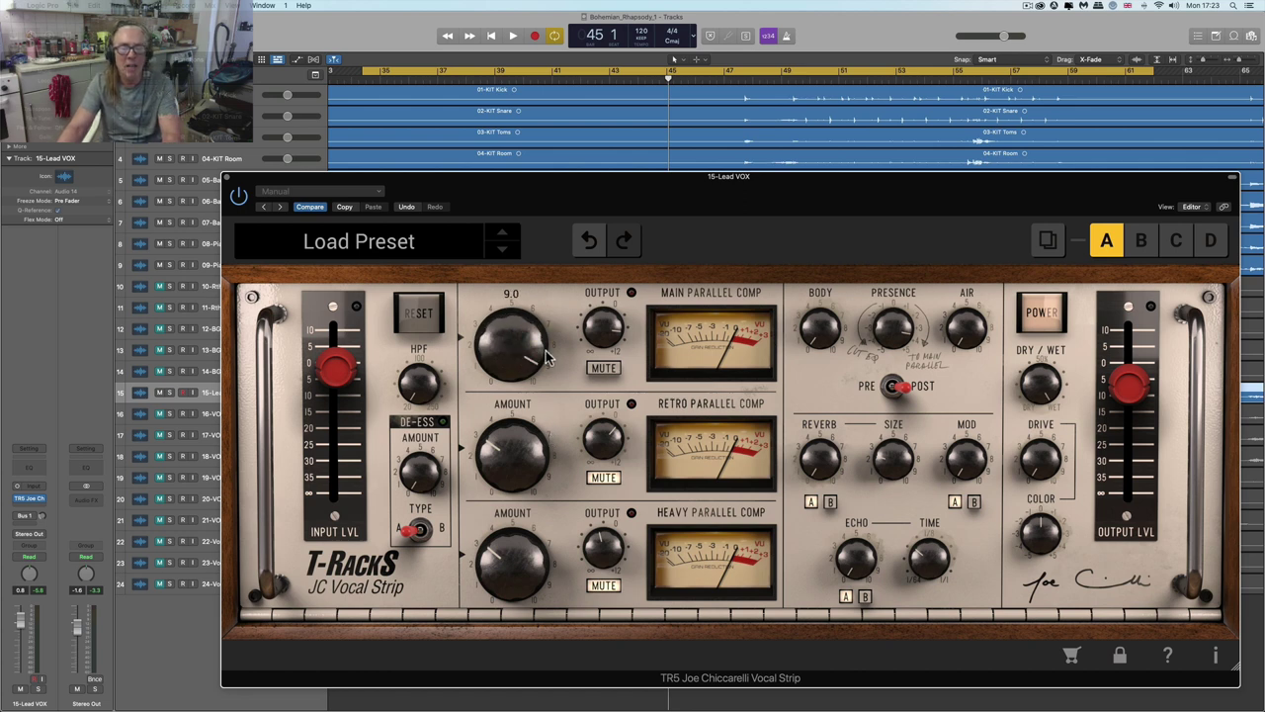
# - Start playback and reduce the main parallel compressor's amount to 8.7 and the presence EQ to 2.1
pyautogui.press('space')
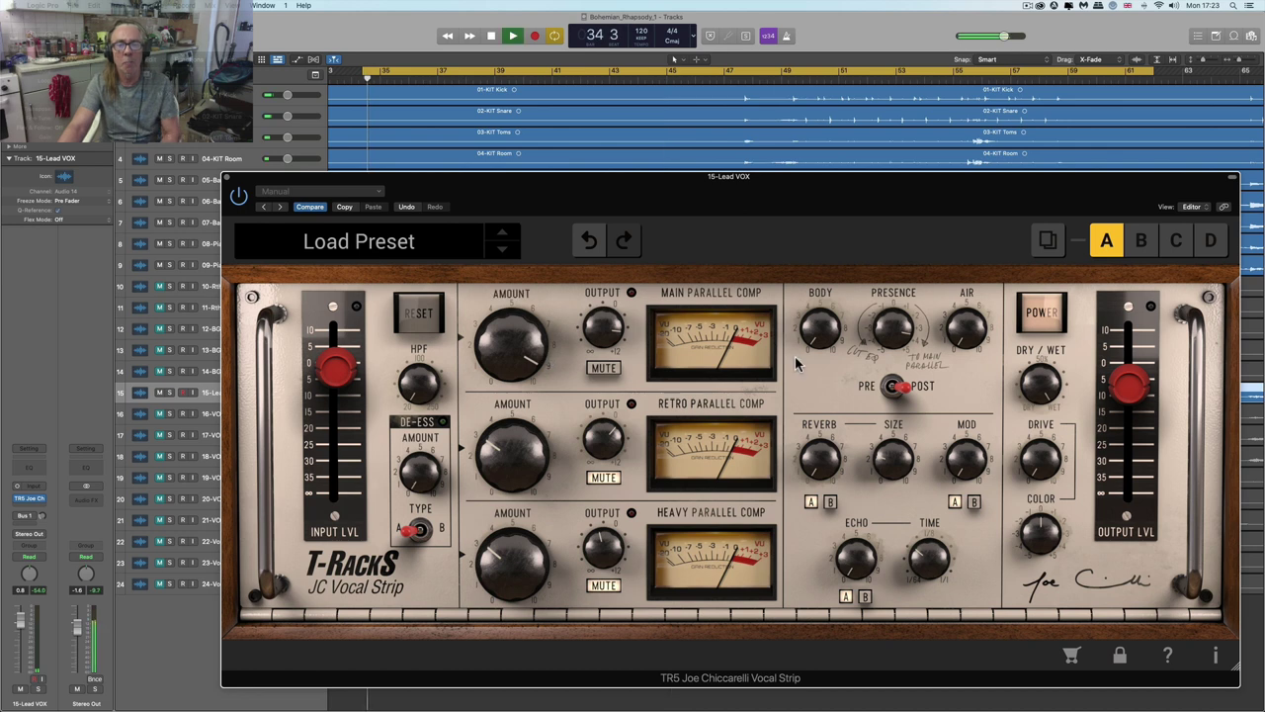
pyautogui.moveTo(518, 335); pyautogui.dragTo(526, 353)
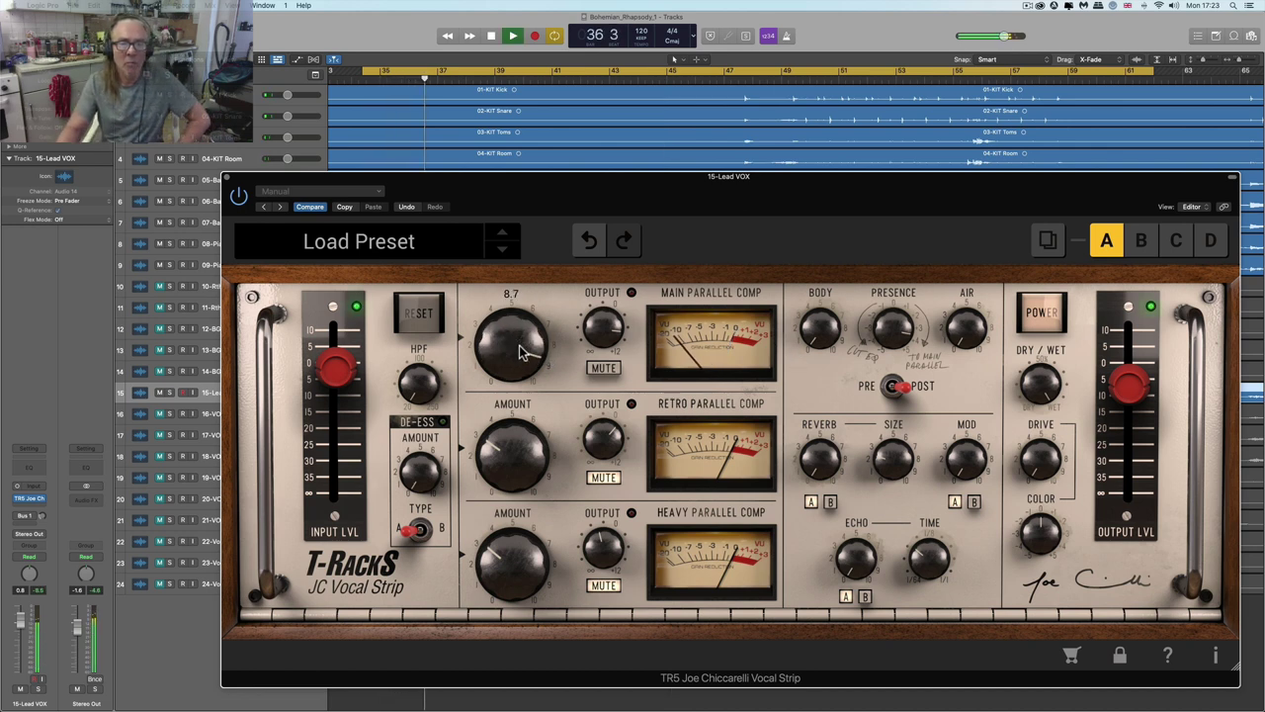
pyautogui.moveTo(896, 341)
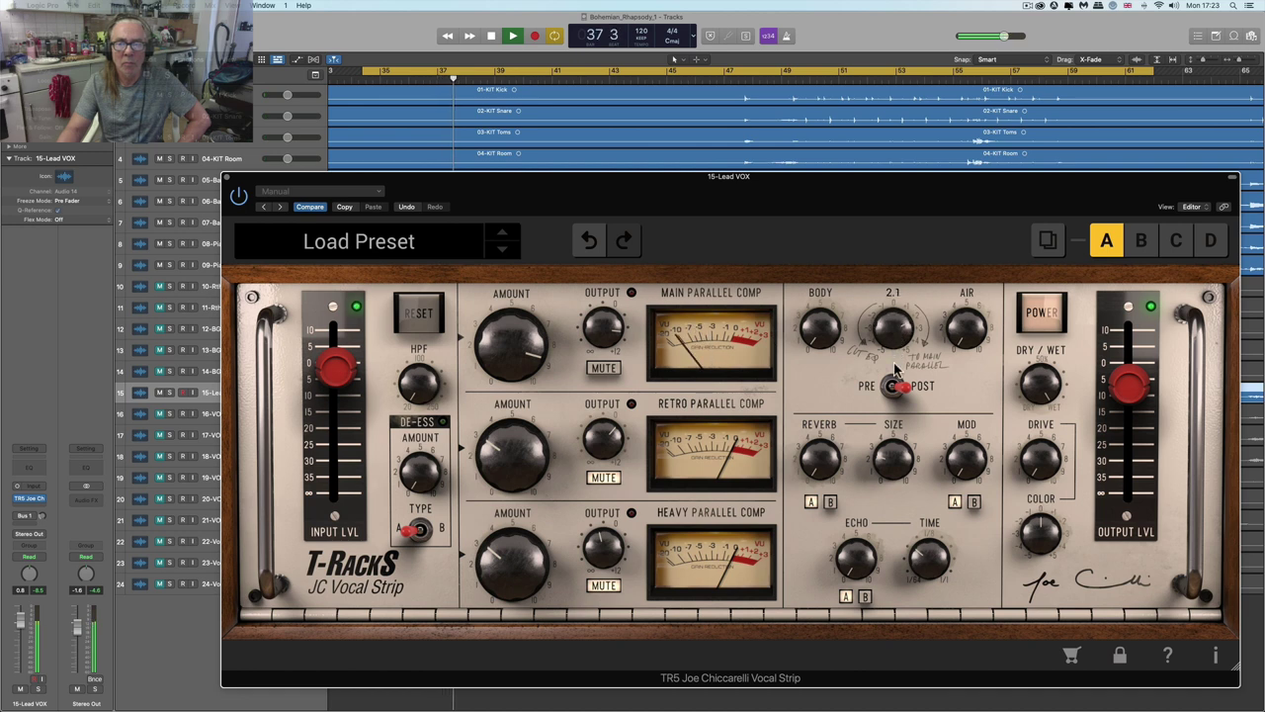
# - Raise the body and air EQ during playback and set the presence EQ to 1.9
pyautogui.moveTo(828, 326)
pyautogui.moveTo(820, 282); pyautogui.dragTo(813, 224)
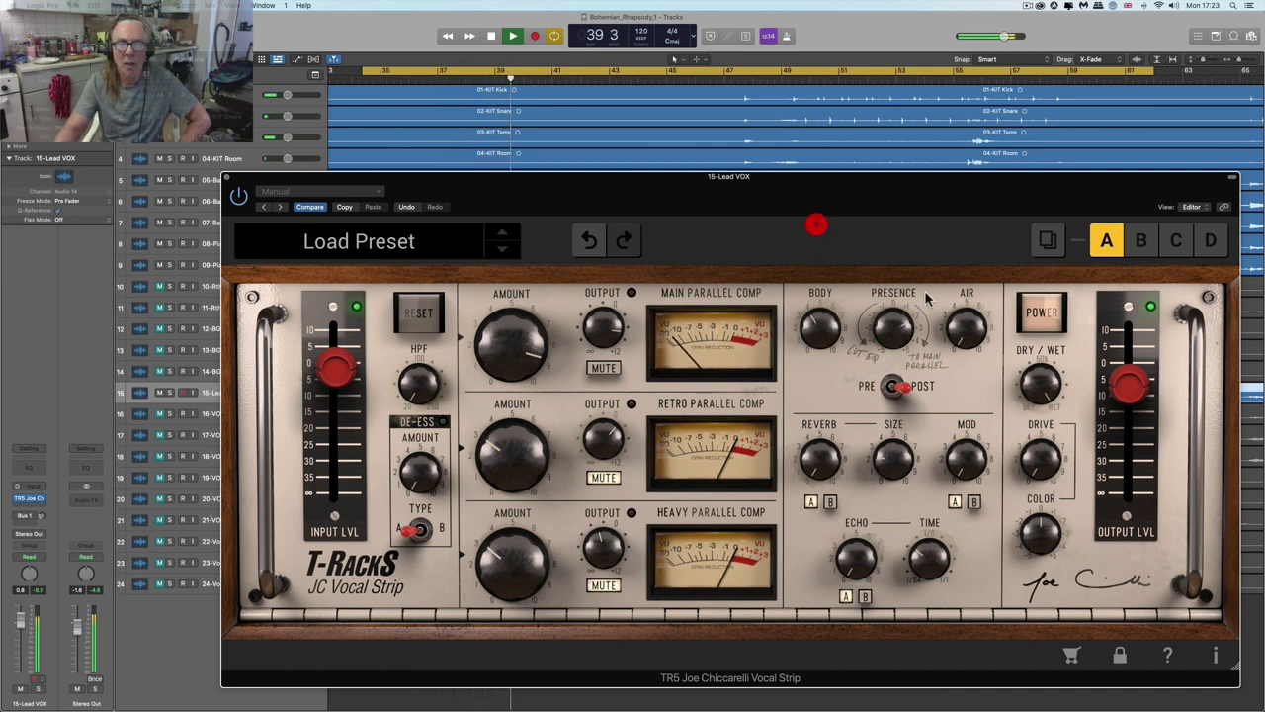
pyautogui.moveTo(966, 324); pyautogui.dragTo(947, 271)
pyautogui.moveTo(820, 328); pyautogui.dragTo(820, 298)
pyautogui.moveTo(898, 330); pyautogui.dragTo(897, 331)
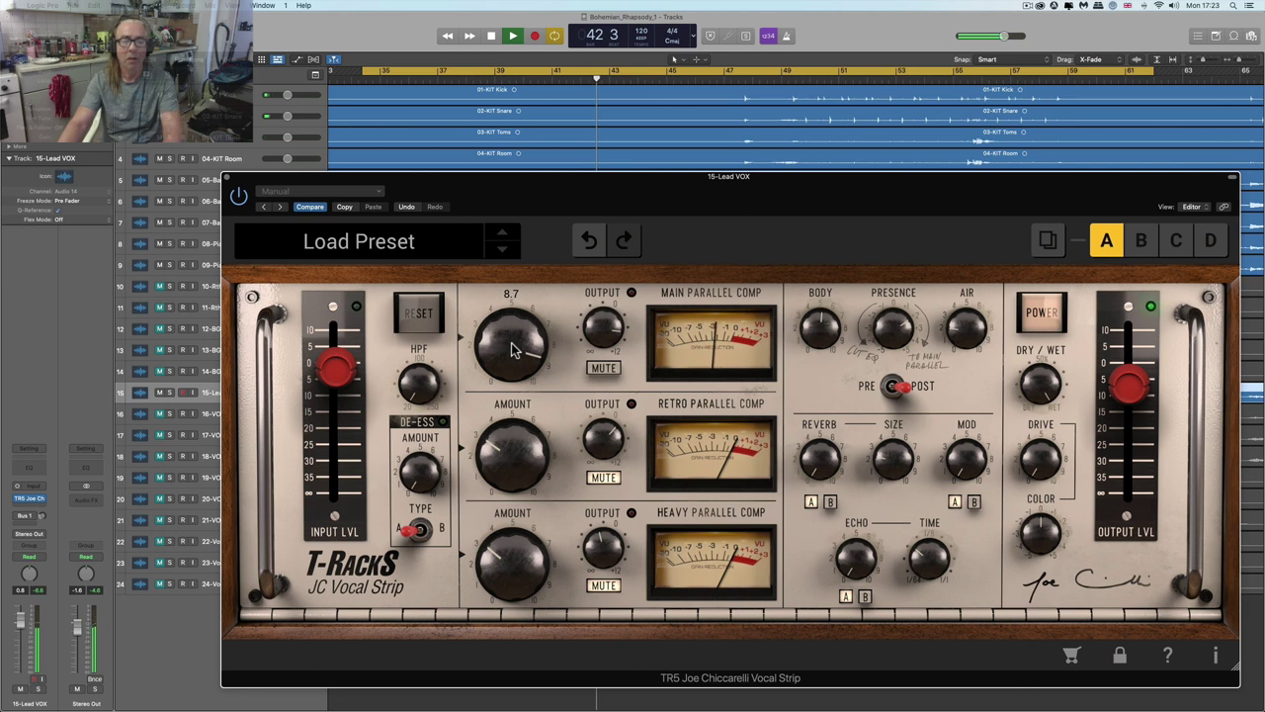
# - Lower the main parallel compressor's amount to 6.5, stop playback, and turn the amount up slightly
pyautogui.moveTo(513, 352); pyautogui.dragTo(550, 424)
pyautogui.press('space')
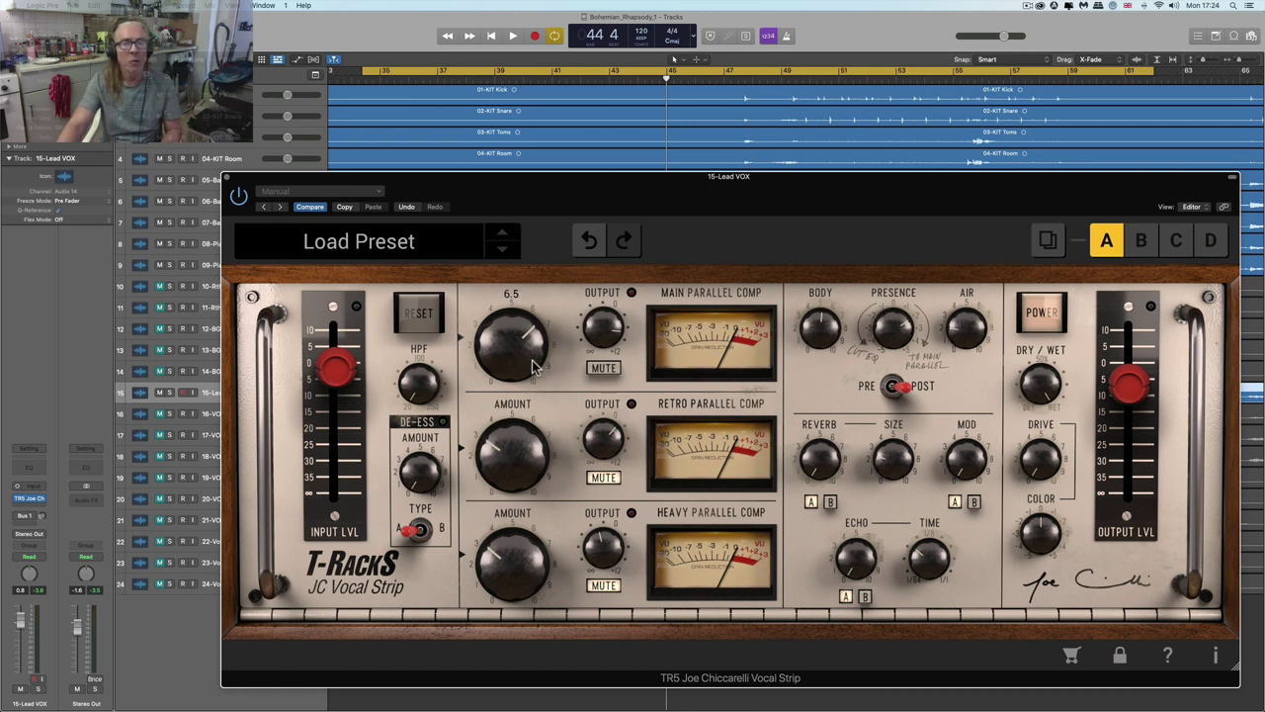
pyautogui.moveTo(532, 360); pyautogui.dragTo(554, 344)
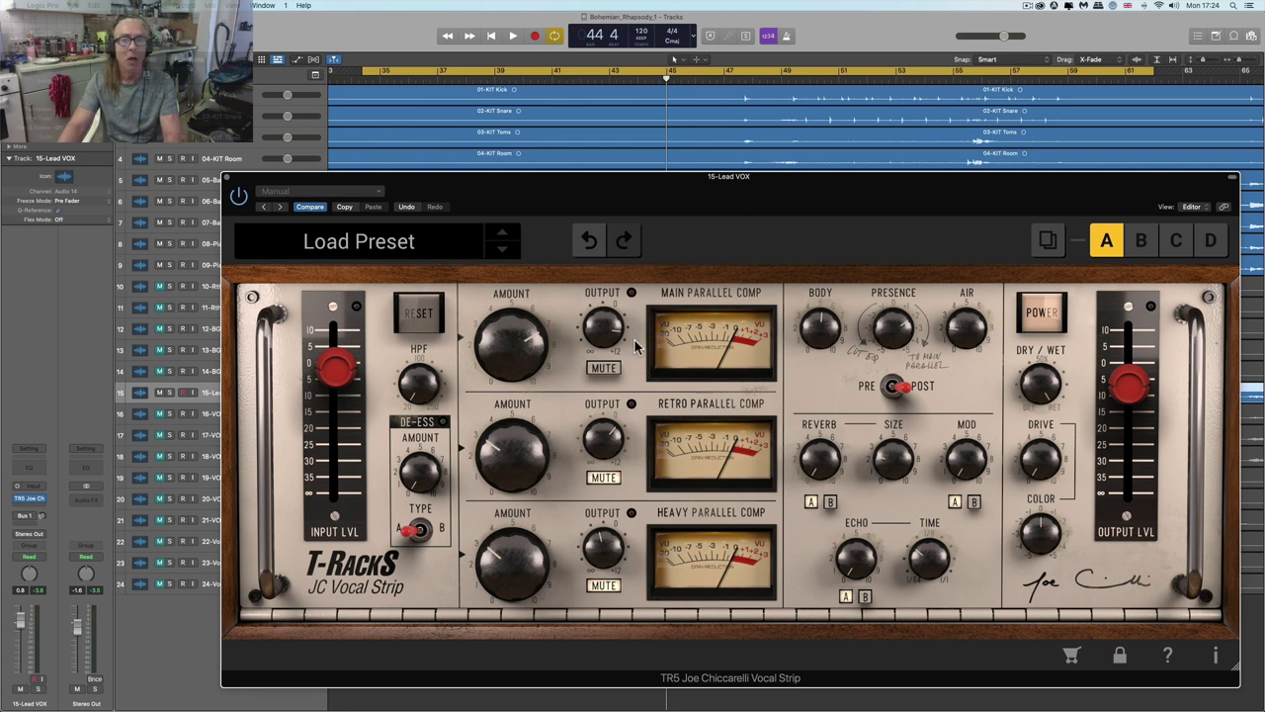
# - Play the section, fine-tune the presence EQ, set the body EQ to 5.0, and stop playback
pyautogui.press('space')
pyautogui.moveTo(539, 357)
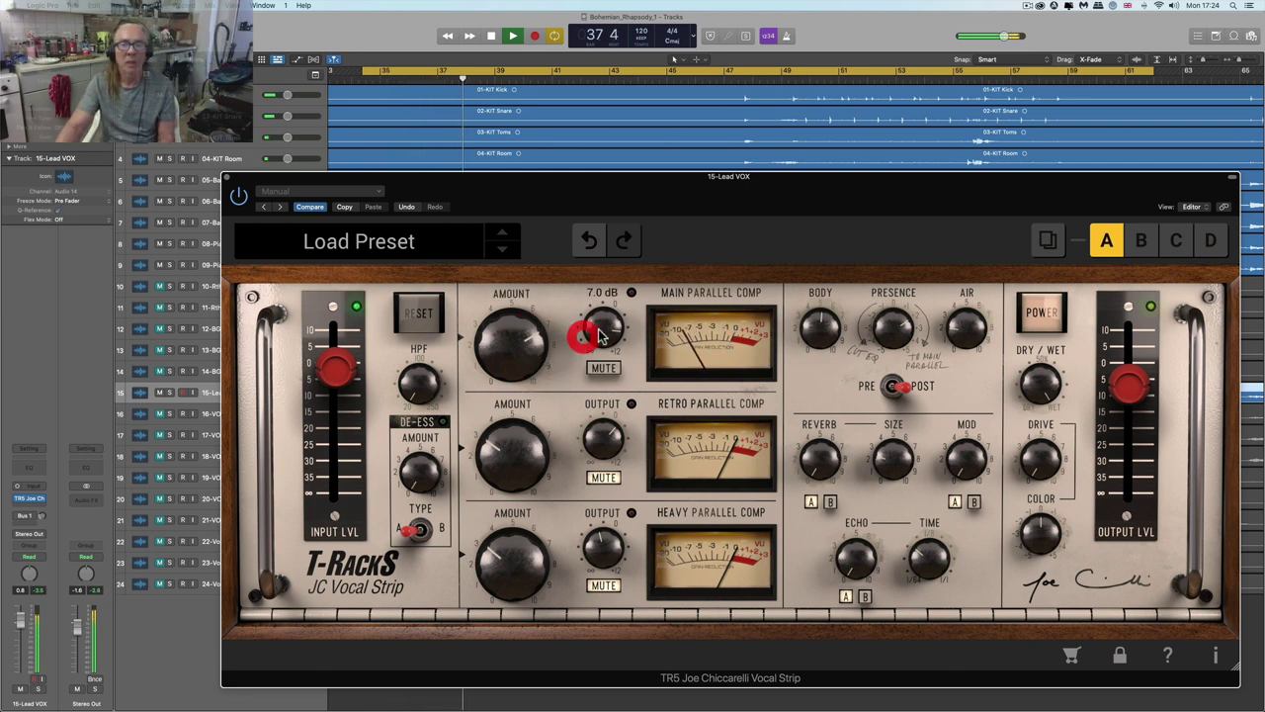
pyautogui.moveTo(607, 336)
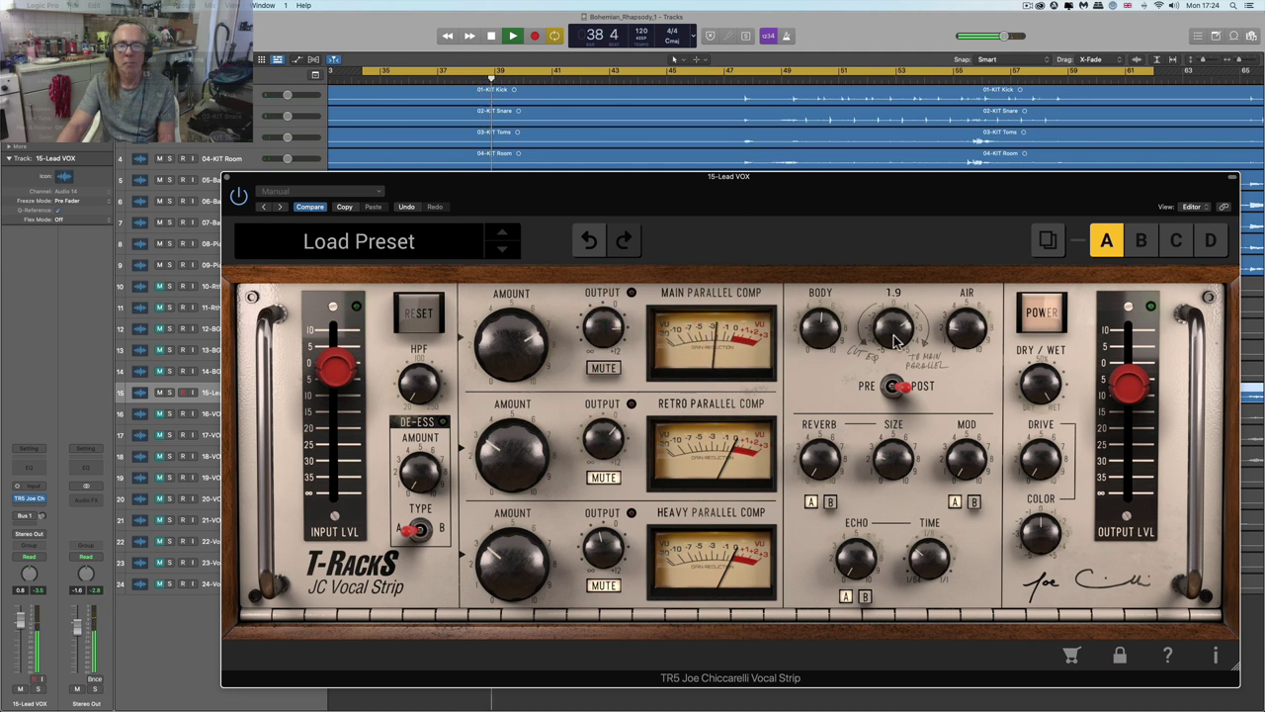
pyautogui.moveTo(893, 336); pyautogui.dragTo(914, 376)
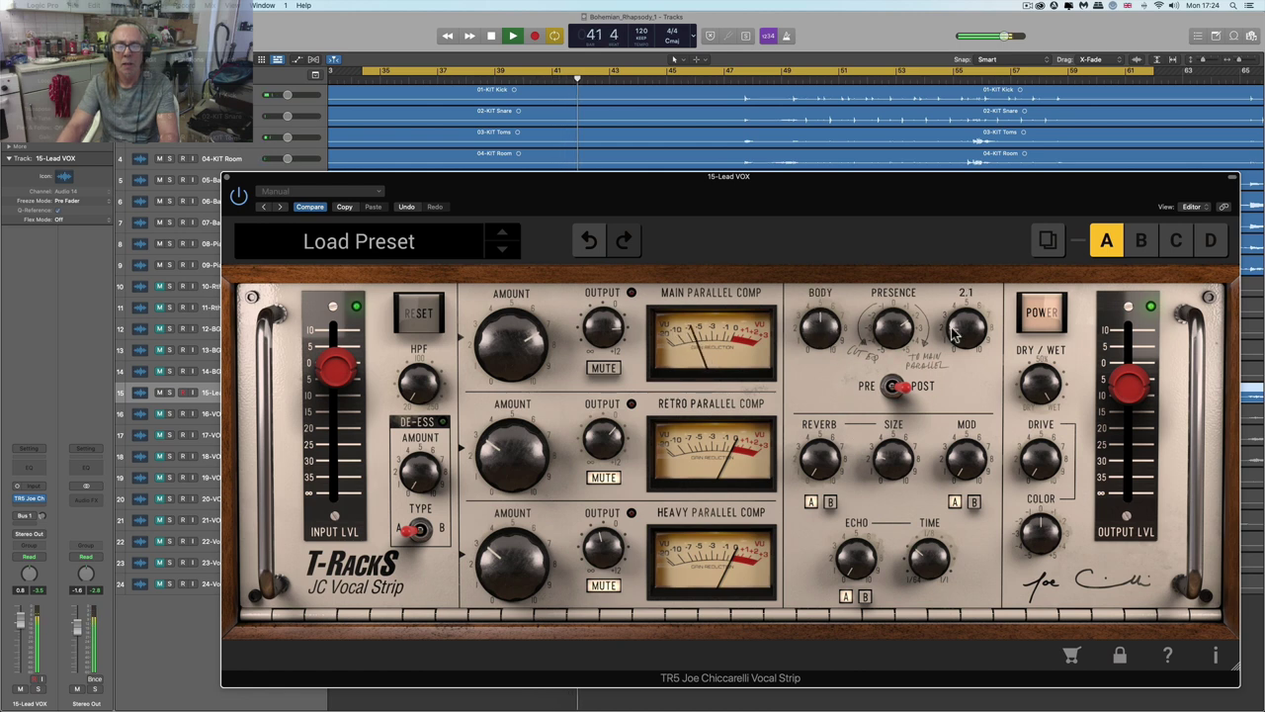
pyautogui.press('space')
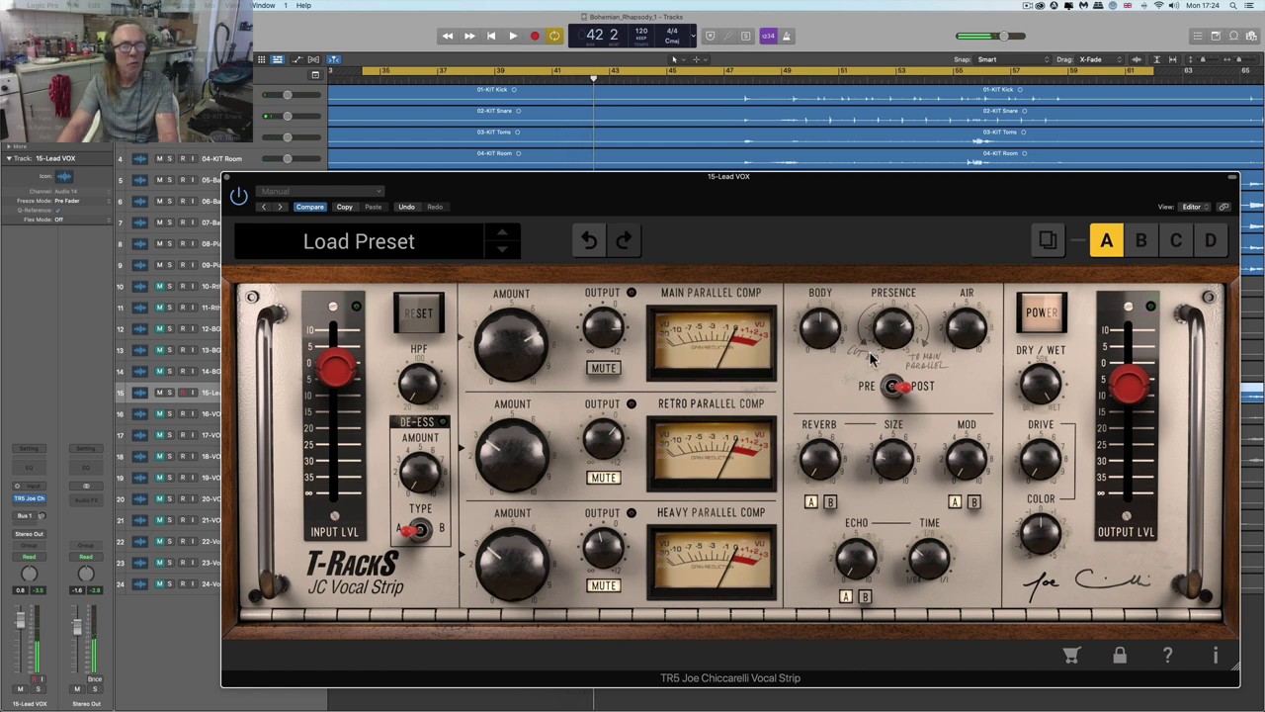
# - Set the de-esser amount to 5.8 while playing back the lead vocal
pyautogui.moveTo(423, 485)
pyautogui.moveTo(419, 481); pyautogui.dragTo(385, 345)
pyautogui.press('space')
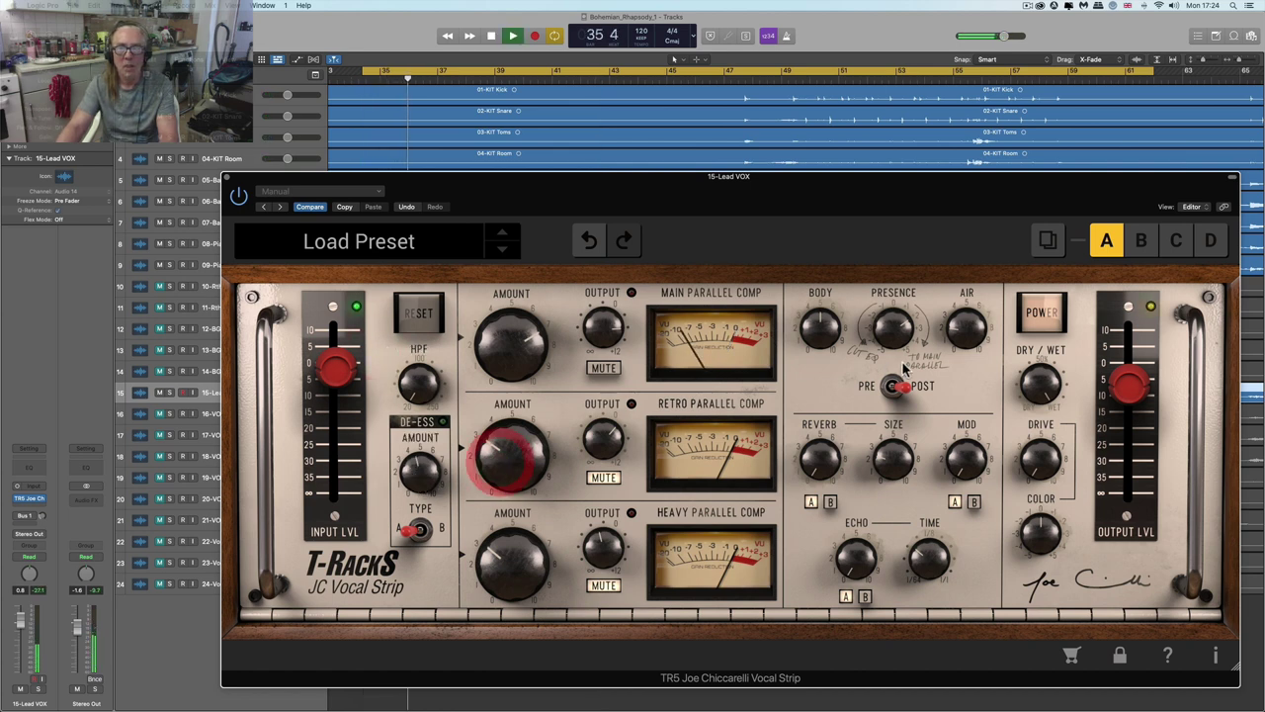
pyautogui.moveTo(411, 474); pyautogui.dragTo(405, 437)
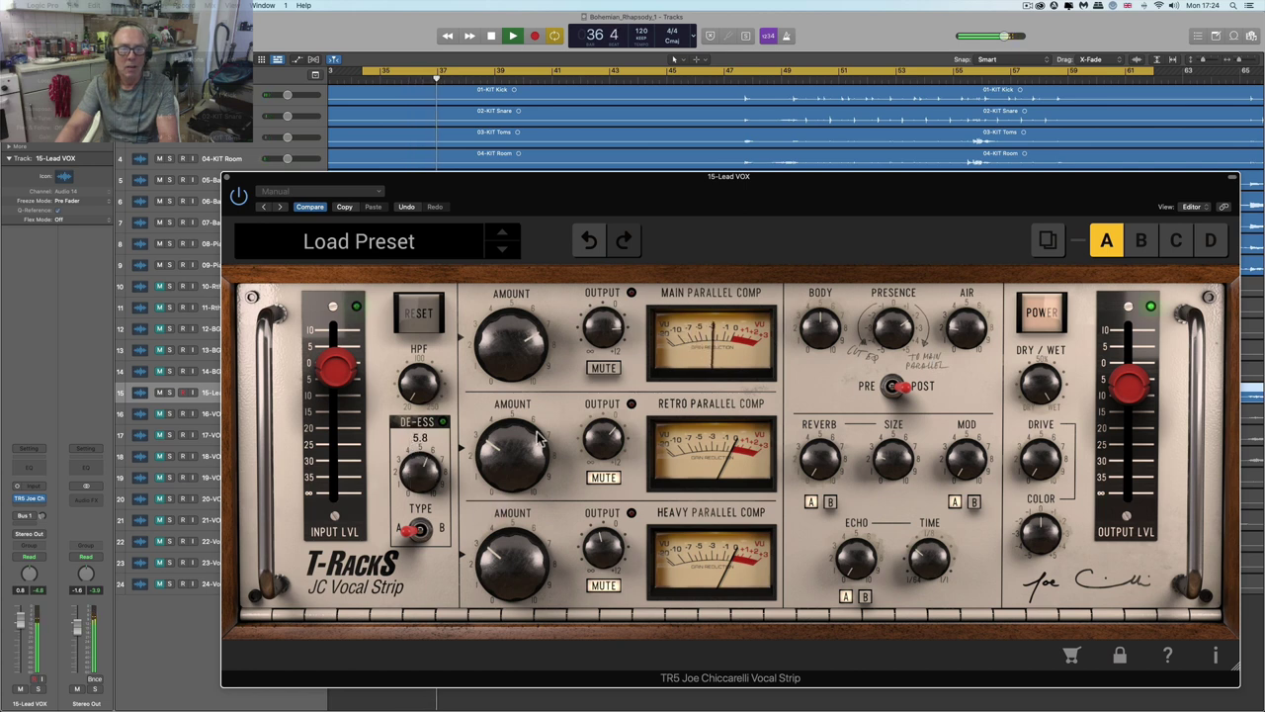
# - Raise the air EQ to 5.1 and stop playback
pyautogui.moveTo(963, 323); pyautogui.dragTo(950, 274)
pyautogui.press('space')
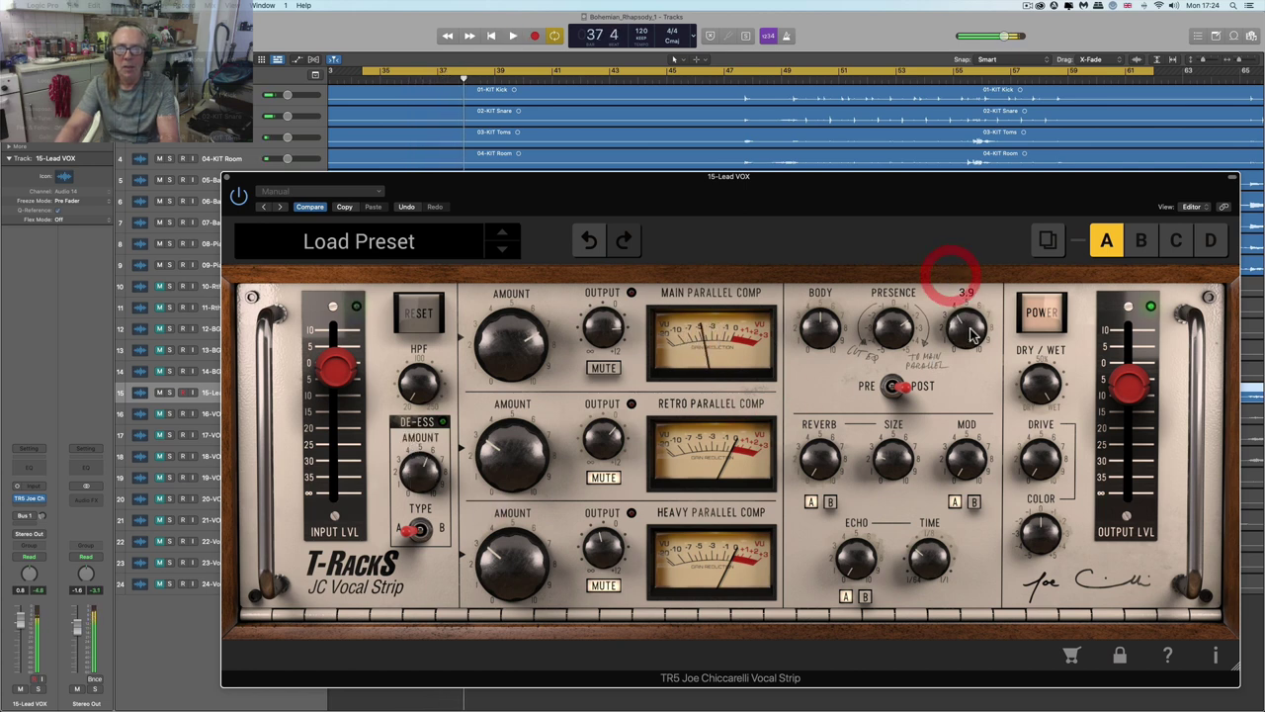
pyautogui.click(930, 310)
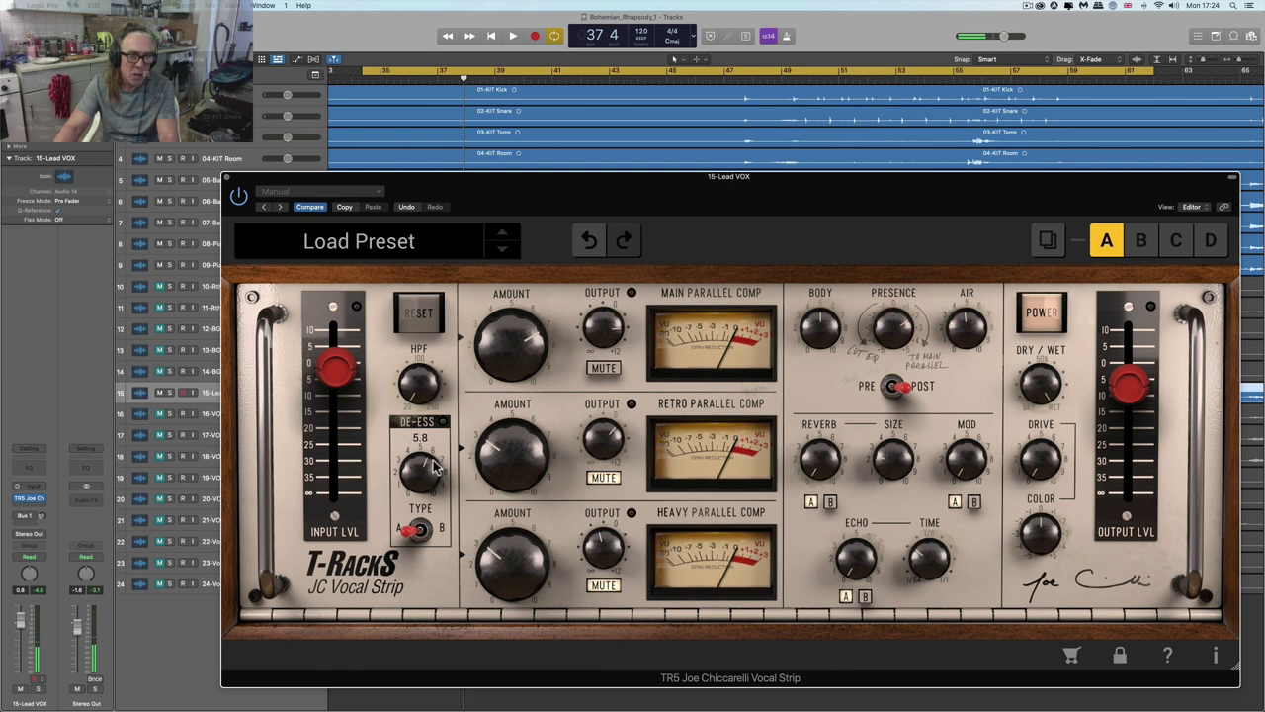
pyautogui.click(782, 391)
pyautogui.moveTo(978, 326); pyautogui.dragTo(973, 337)
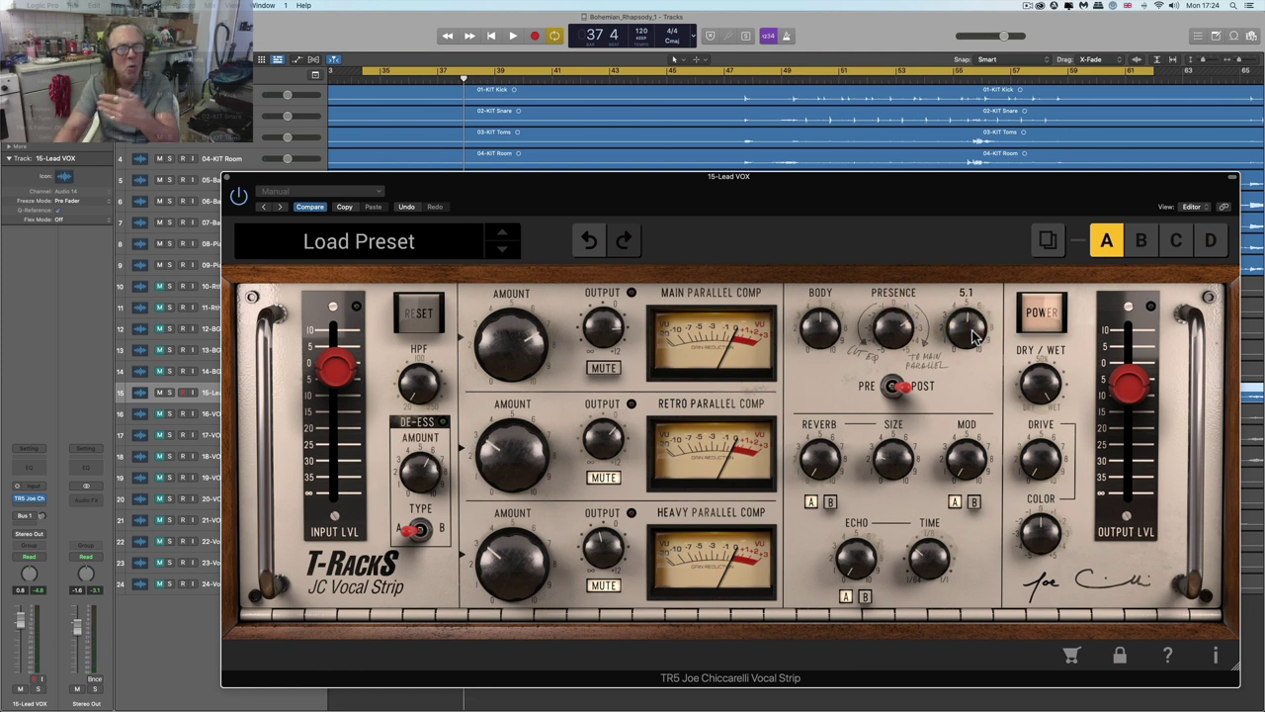
pyautogui.moveTo(817, 338)
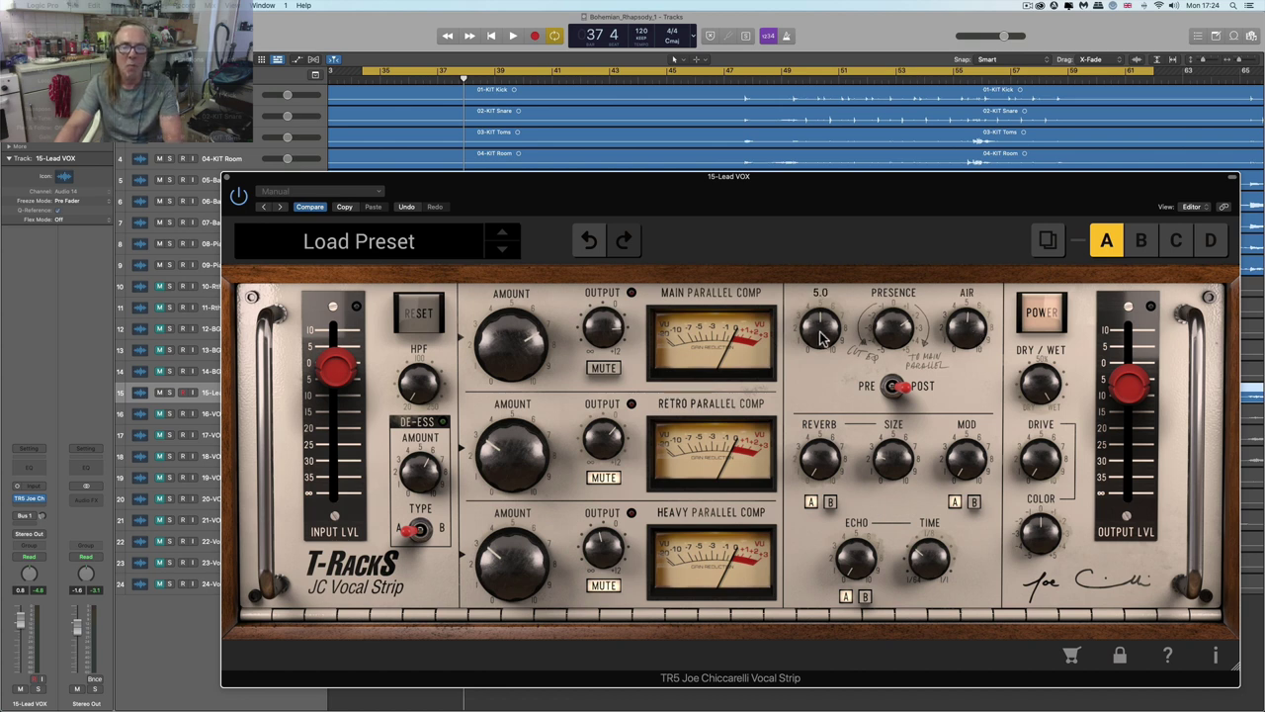
# - Raise the body EQ to 5.3 and play back the lead vocal section
pyautogui.moveTo(820, 333); pyautogui.dragTo(821, 332)
pyautogui.press('space')
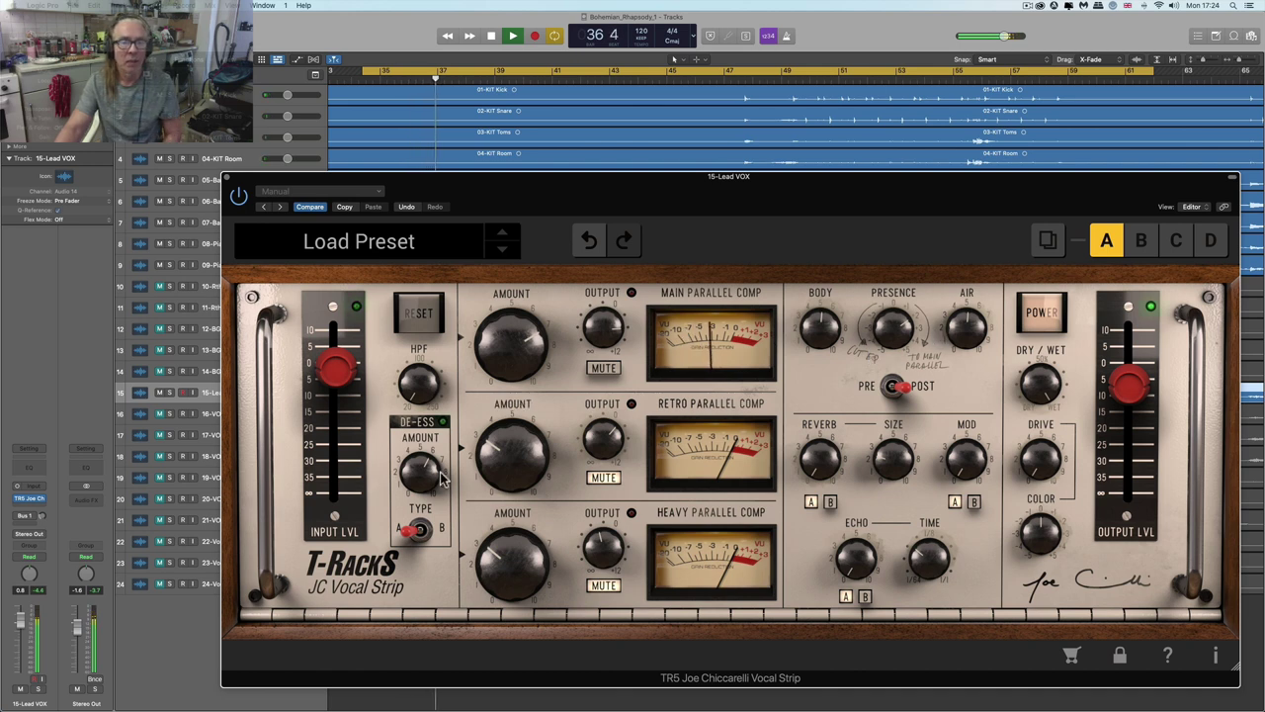
pyautogui.moveTo(423, 474)
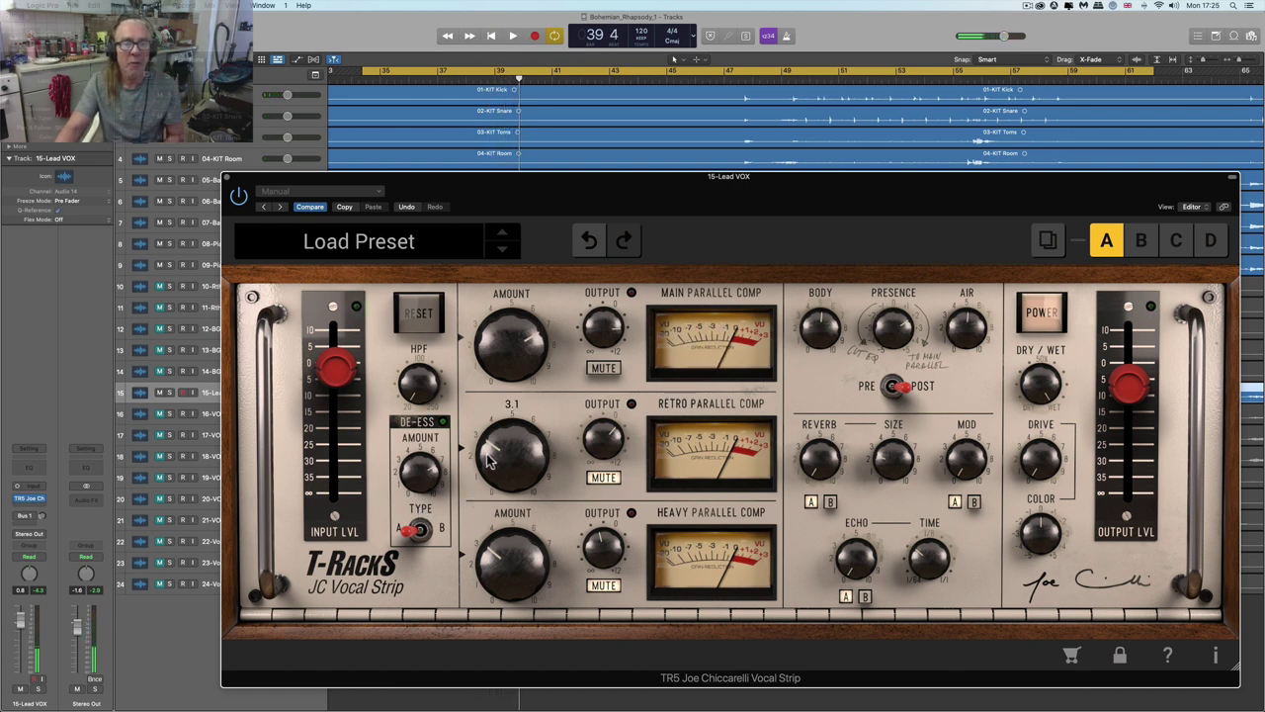
# - Fine-tune the high-pass filter and the body EQ, auditioning the vocal section and stopping playback
pyautogui.moveTo(419, 393)
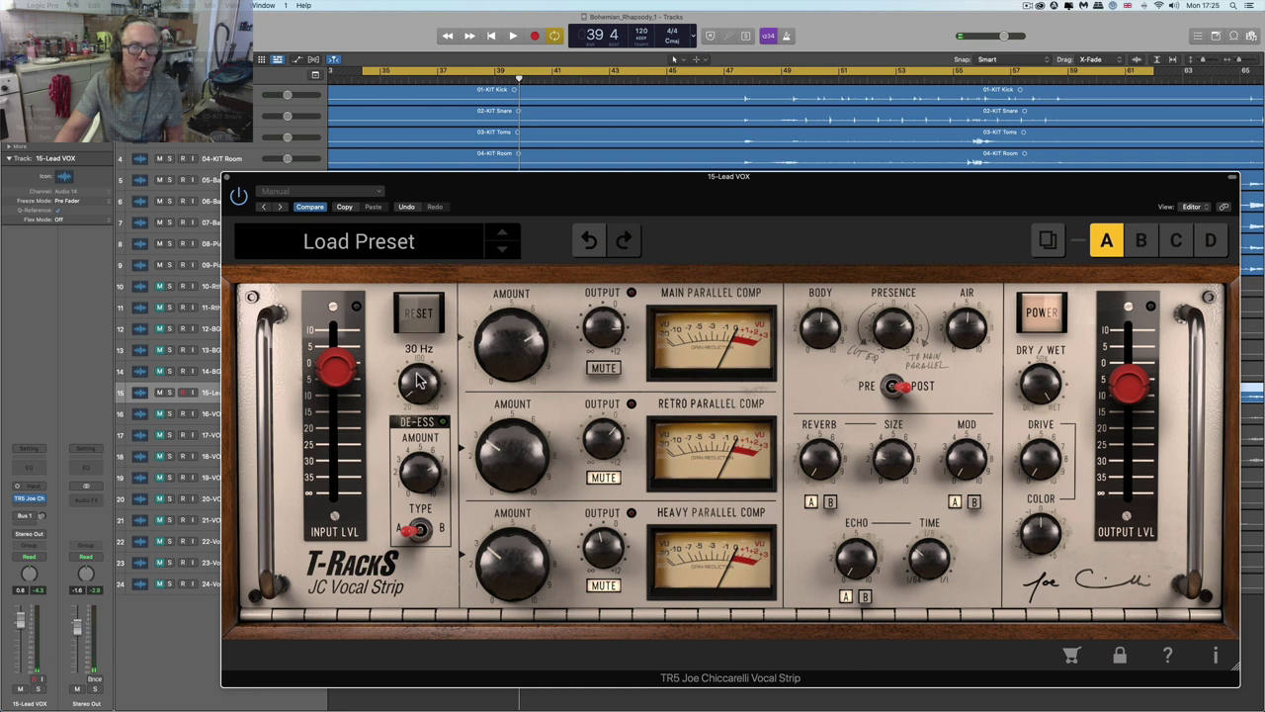
pyautogui.moveTo(419, 382); pyautogui.dragTo(423, 376)
pyautogui.click(469, 357)
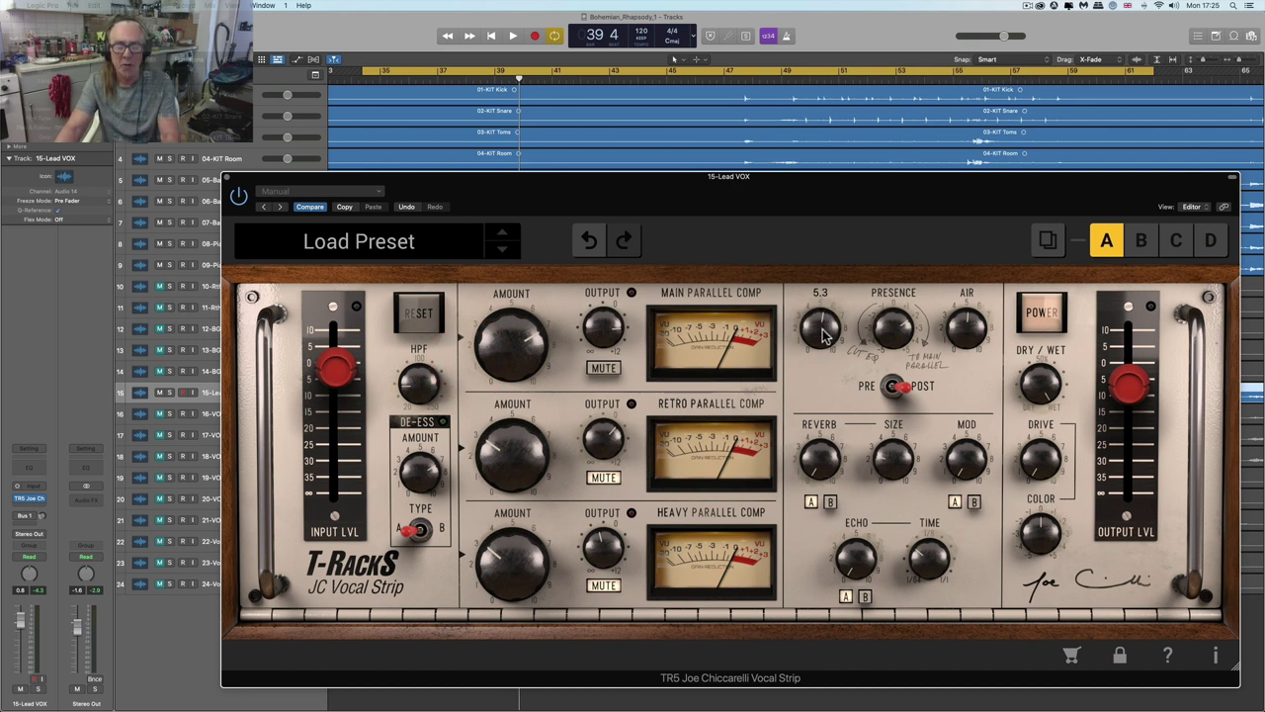
pyautogui.moveTo(822, 334); pyautogui.dragTo(820, 335)
pyautogui.press('space')
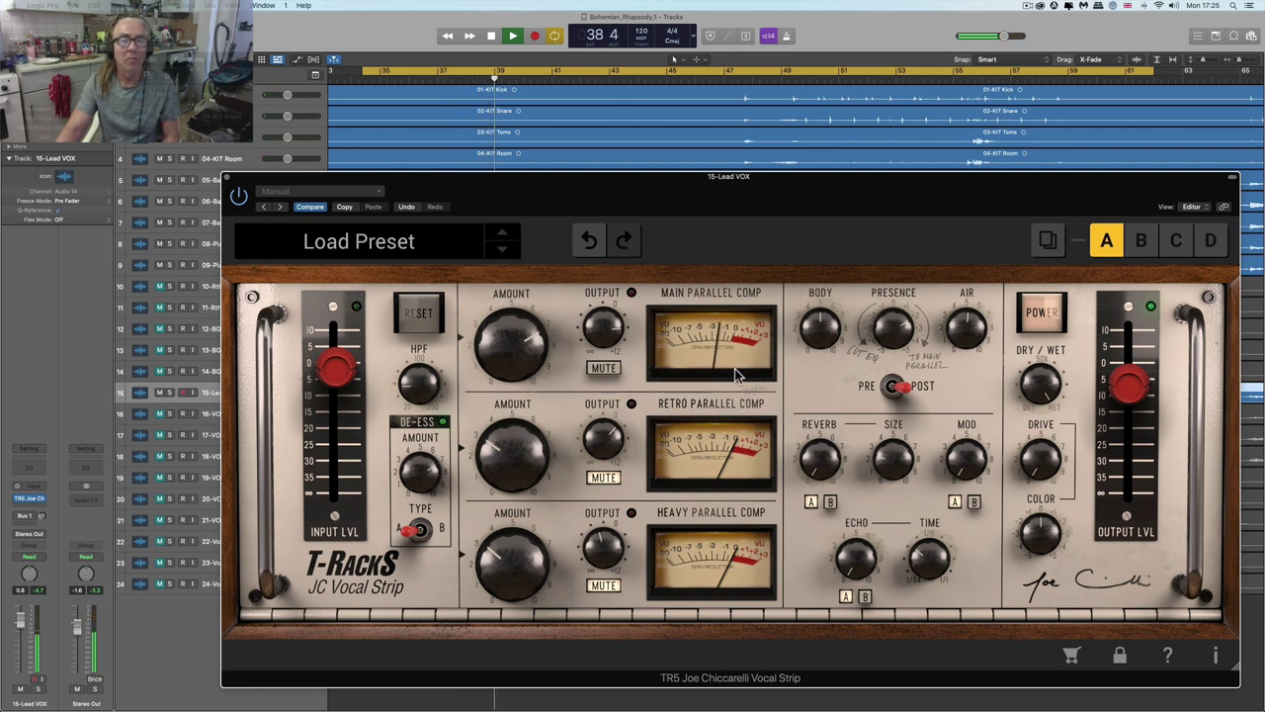
pyautogui.press('space')
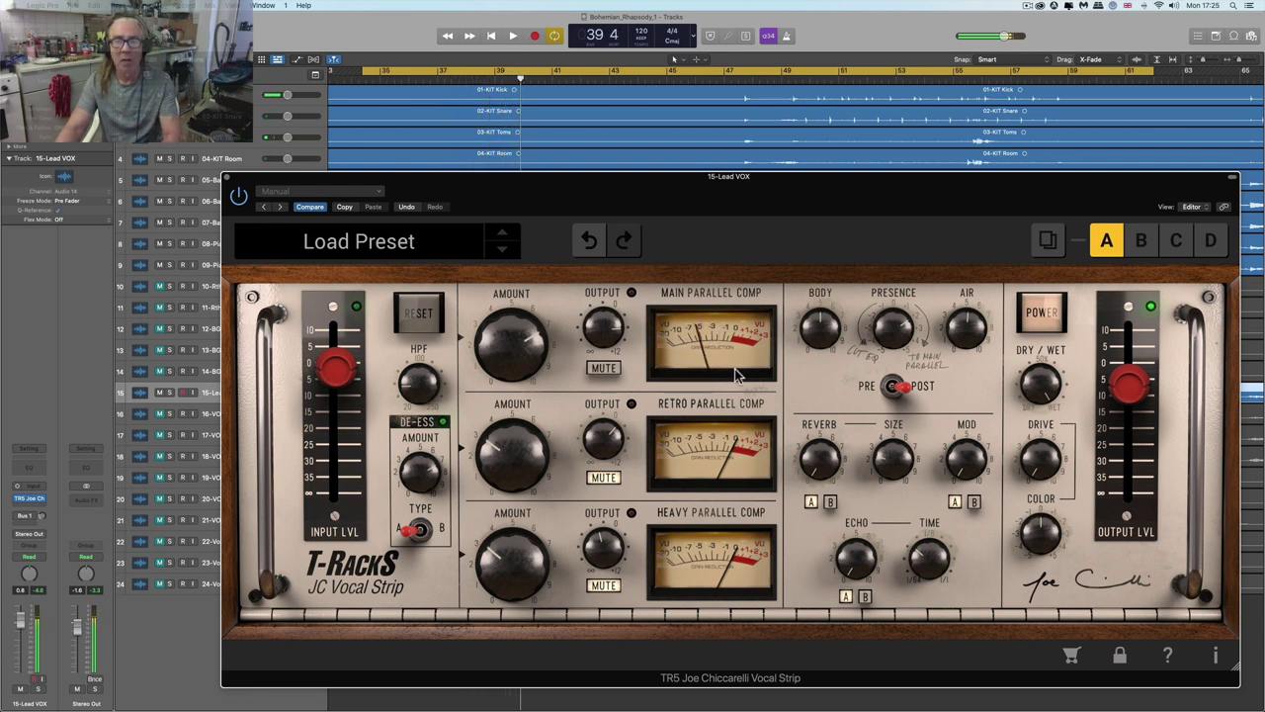
# - Raise the main parallel compressor's amount to 9.6, audition the section, and turn the amount down slightly
pyautogui.moveTo(531, 360)
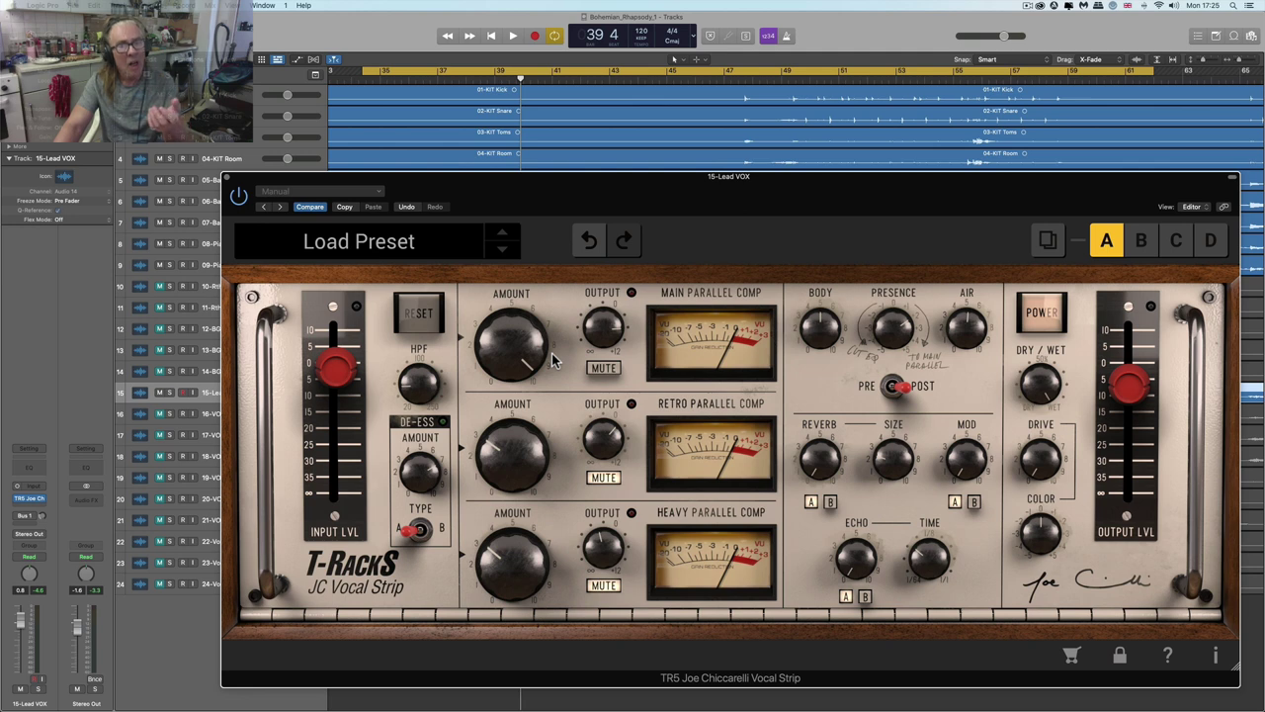
pyautogui.press('space')
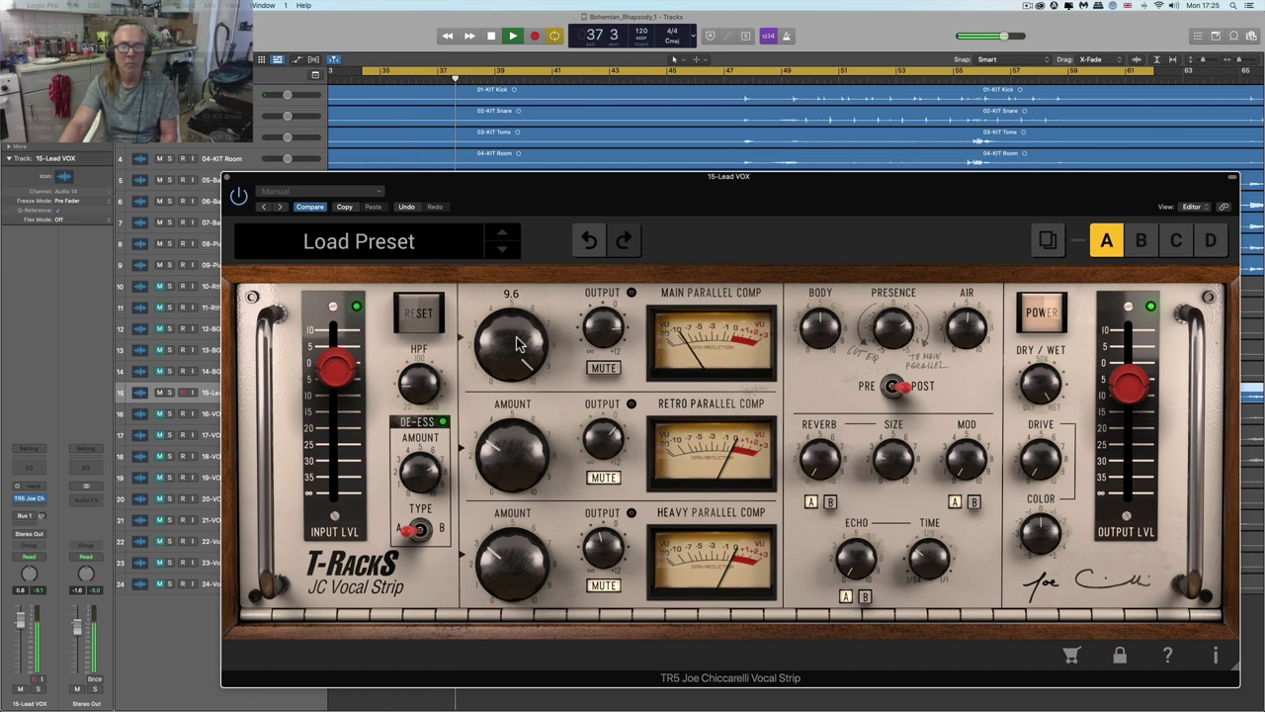
pyautogui.moveTo(516, 343)
pyautogui.mouseDown()
pyautogui.moveTo(541, 455)
pyautogui.moveTo(519, 361)
pyautogui.mouseUp()
# - Increase the reverb size and bring the reverb up to 3.4, fine-tuning the reverb amount during playback
pyautogui.moveTo(817, 473)
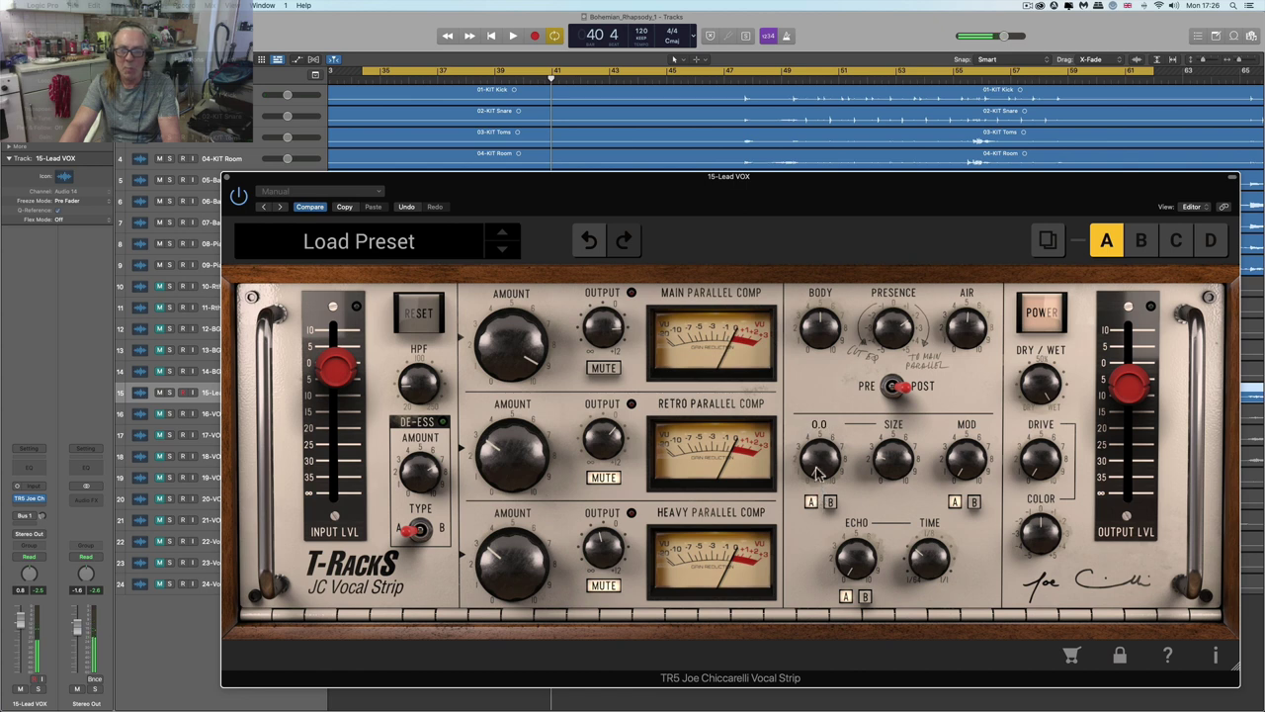
pyautogui.moveTo(892, 469)
pyautogui.moveTo(892, 465); pyautogui.dragTo(891, 398)
pyautogui.moveTo(820, 450); pyautogui.dragTo(811, 354)
pyautogui.press('space')
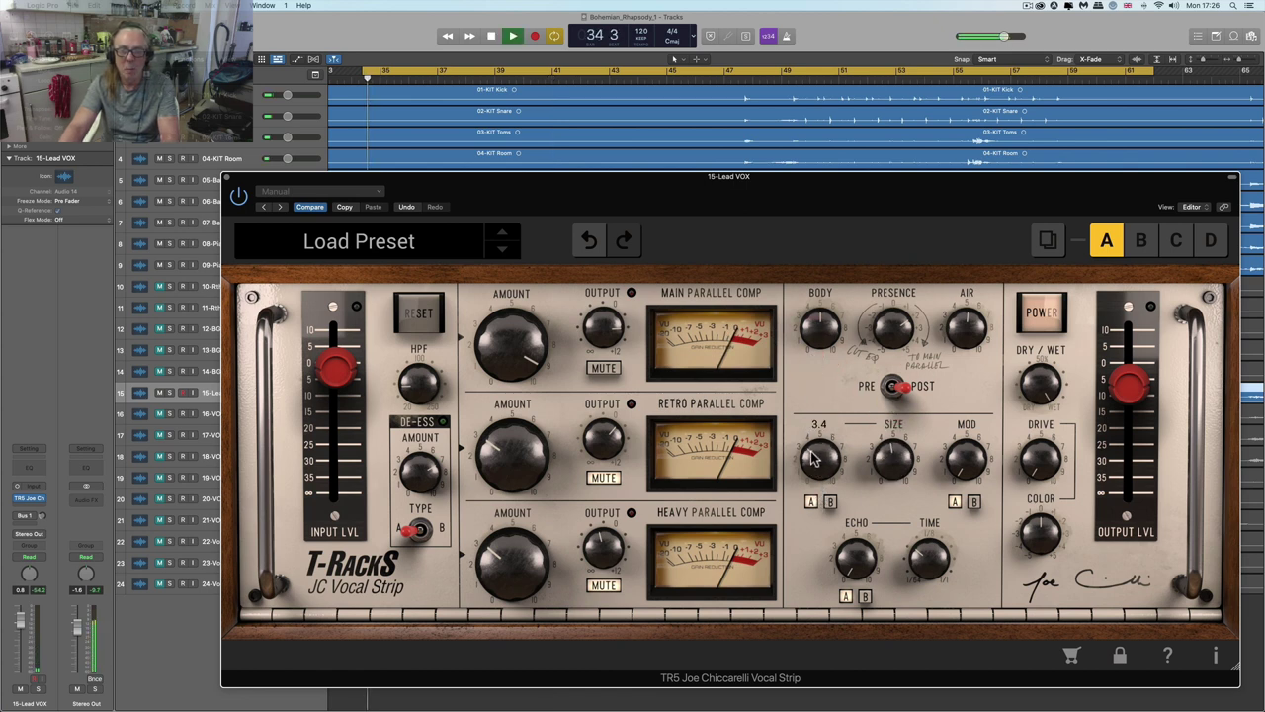
pyautogui.click(813, 442)
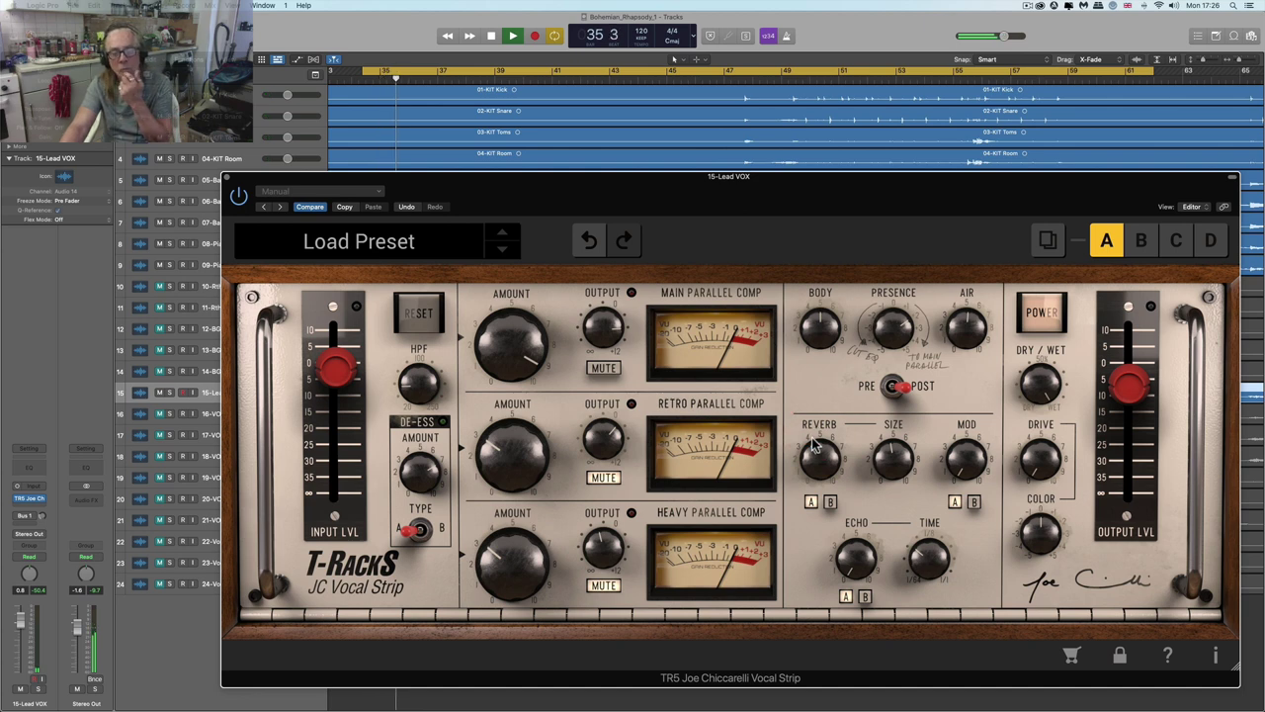
pyautogui.moveTo(815, 451)
pyautogui.mouseDown()
pyautogui.moveTo(817, 433)
pyautogui.moveTo(820, 458)
pyautogui.mouseUp()
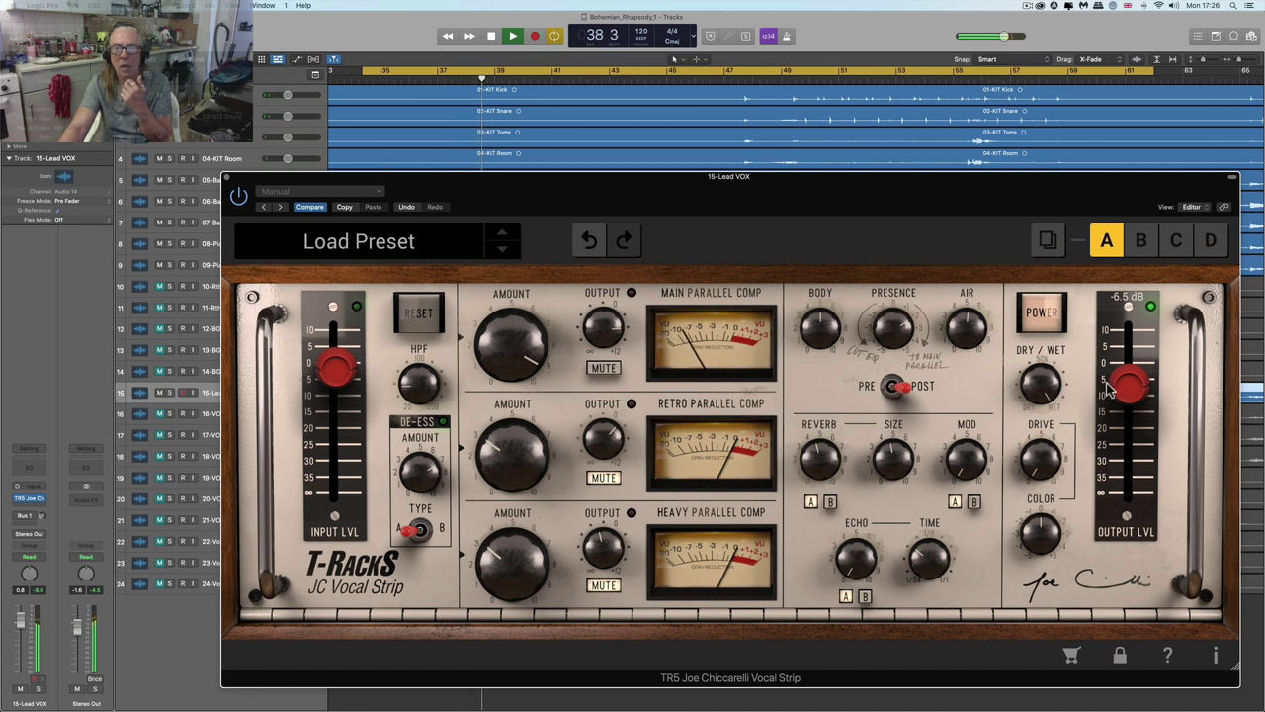
# - Raise the output level slightly from -6.5 dB, leave the main parallel compressor's output at 6.1 dB, and stop playback
pyautogui.moveTo(1128, 387); pyautogui.dragTo(1129, 384)
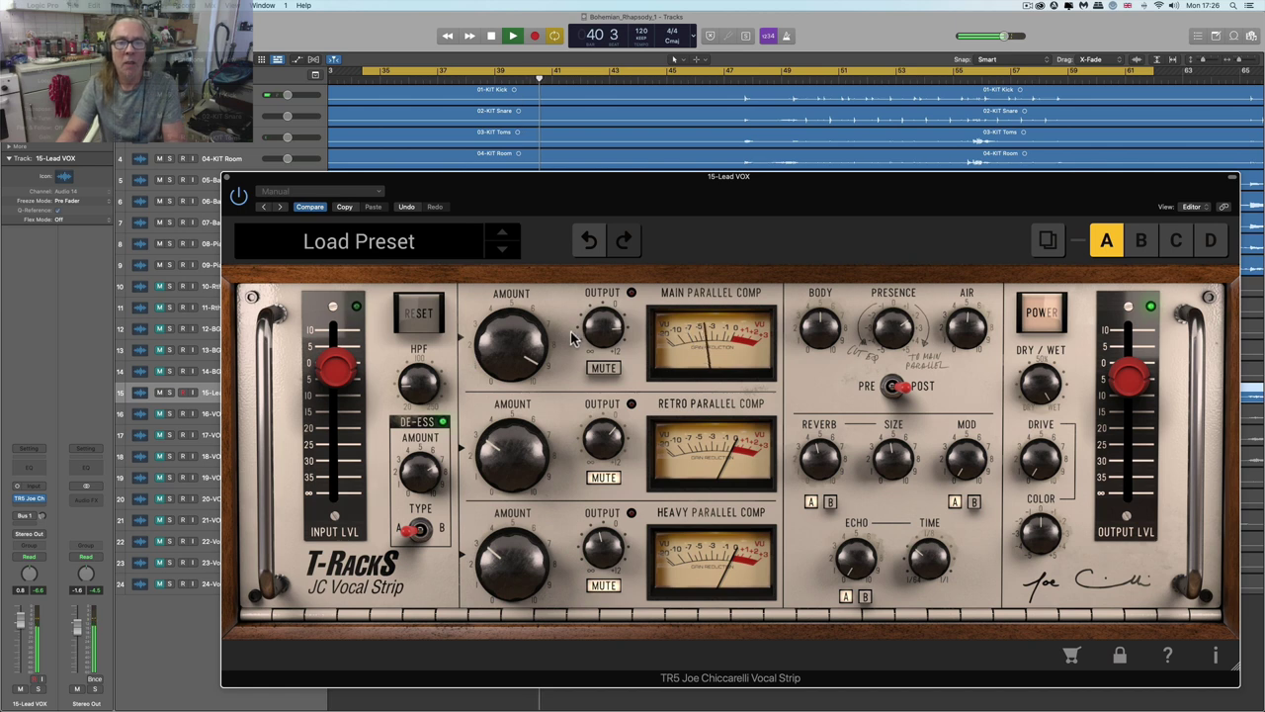
pyautogui.moveTo(606, 336)
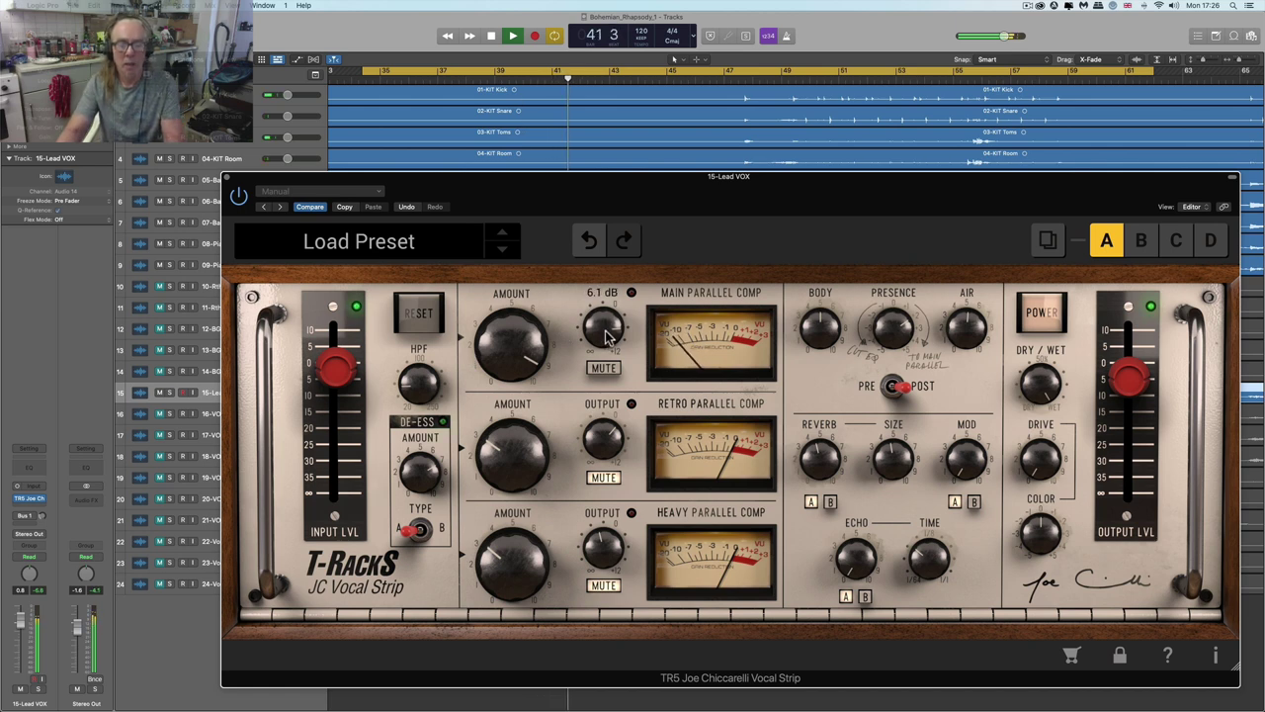
pyautogui.scroll(2, 606, 336)
pyautogui.press('space')
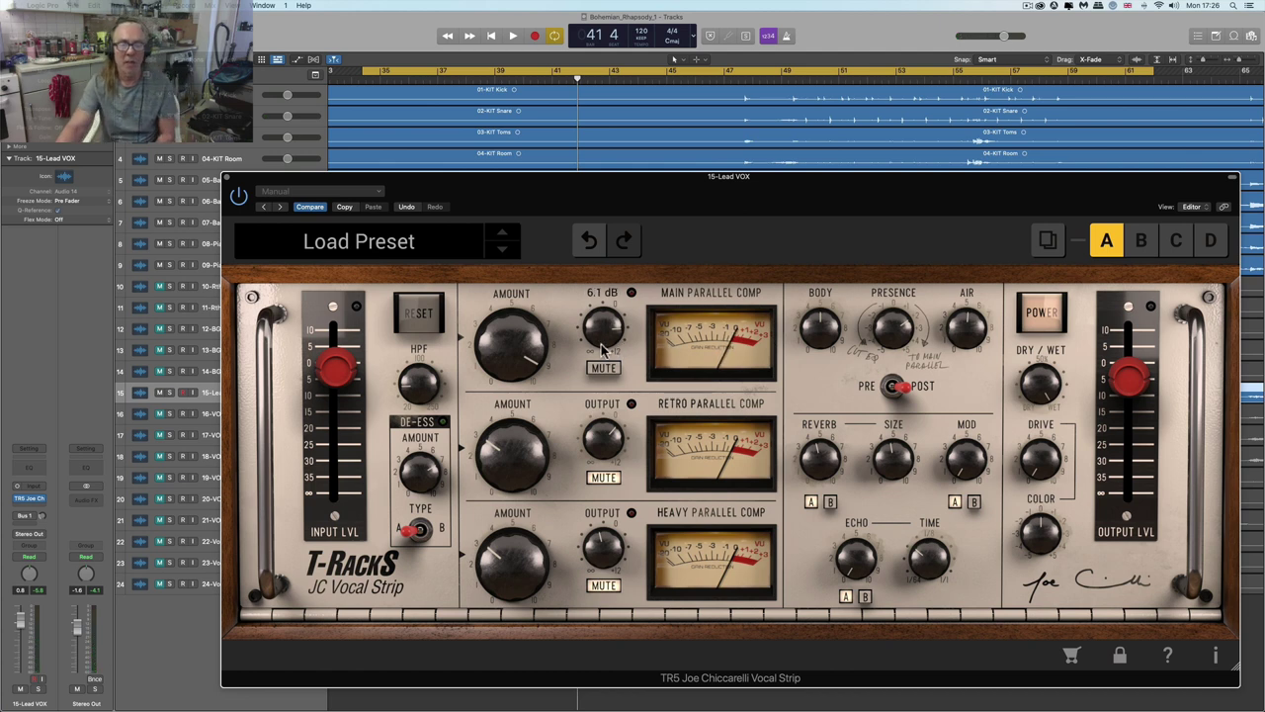
# - Switch from the main to the retro parallel compressor, setting its amount to 6.0 and its output to 5.8 dB
pyautogui.moveTo(529, 468)
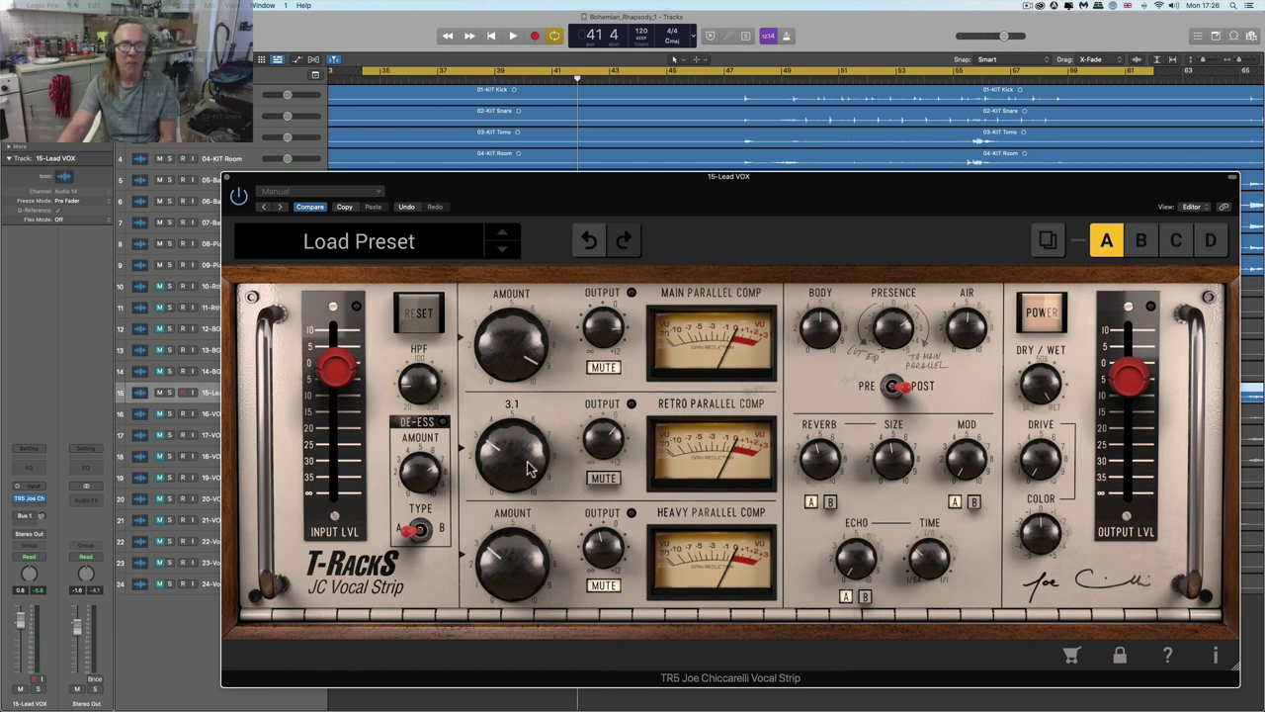
pyautogui.moveTo(529, 468); pyautogui.dragTo(510, 380)
pyautogui.moveTo(600, 435); pyautogui.dragTo(596, 390)
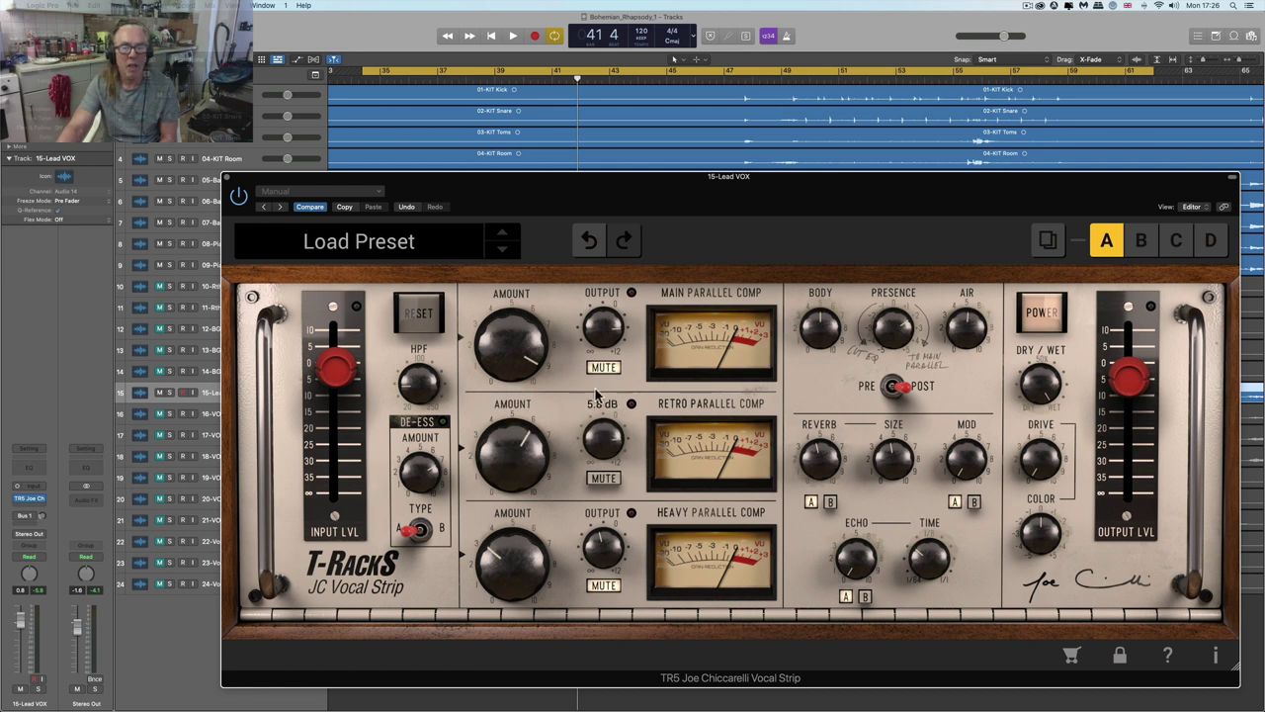
# - Raise the retro parallel compressor's amount to 6.5 and lower the main parallel compressor's amount
pyautogui.moveTo(529, 456)
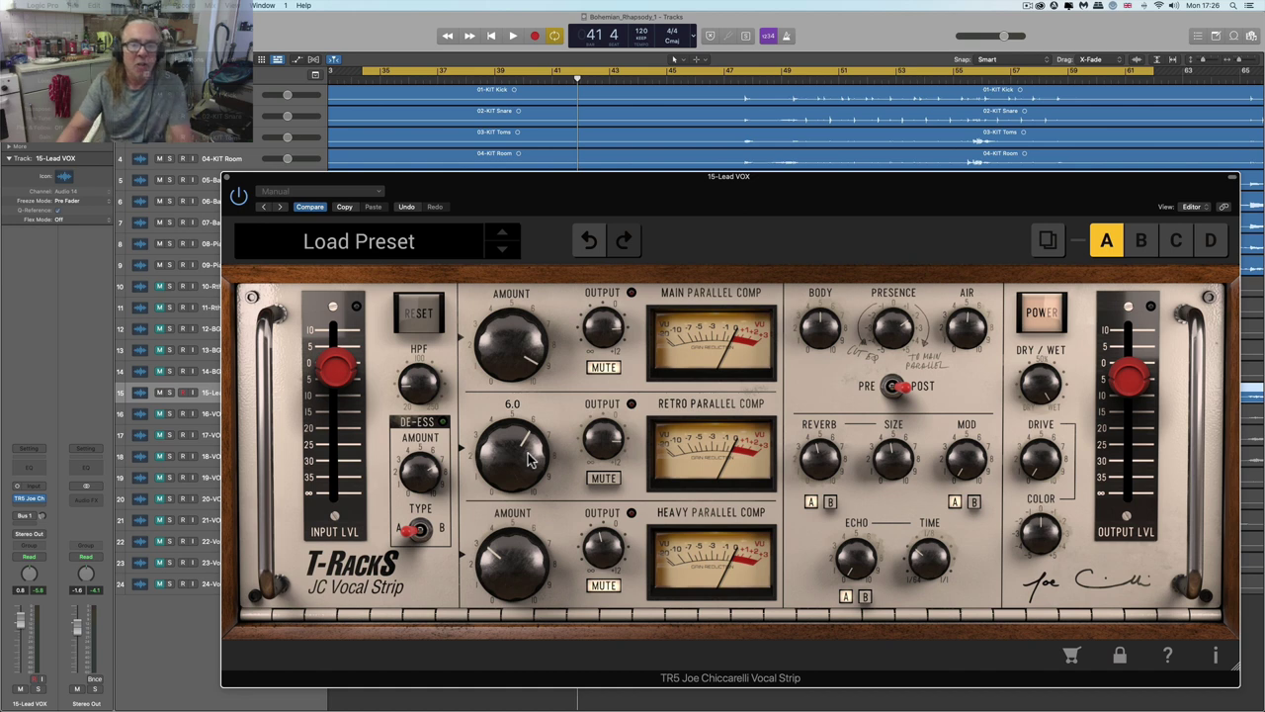
pyautogui.moveTo(529, 460); pyautogui.dragTo(527, 448)
pyautogui.moveTo(529, 375)
pyautogui.mouseDown()
pyautogui.moveTo(527, 364)
pyautogui.moveTo(525, 382)
pyautogui.mouseUp()
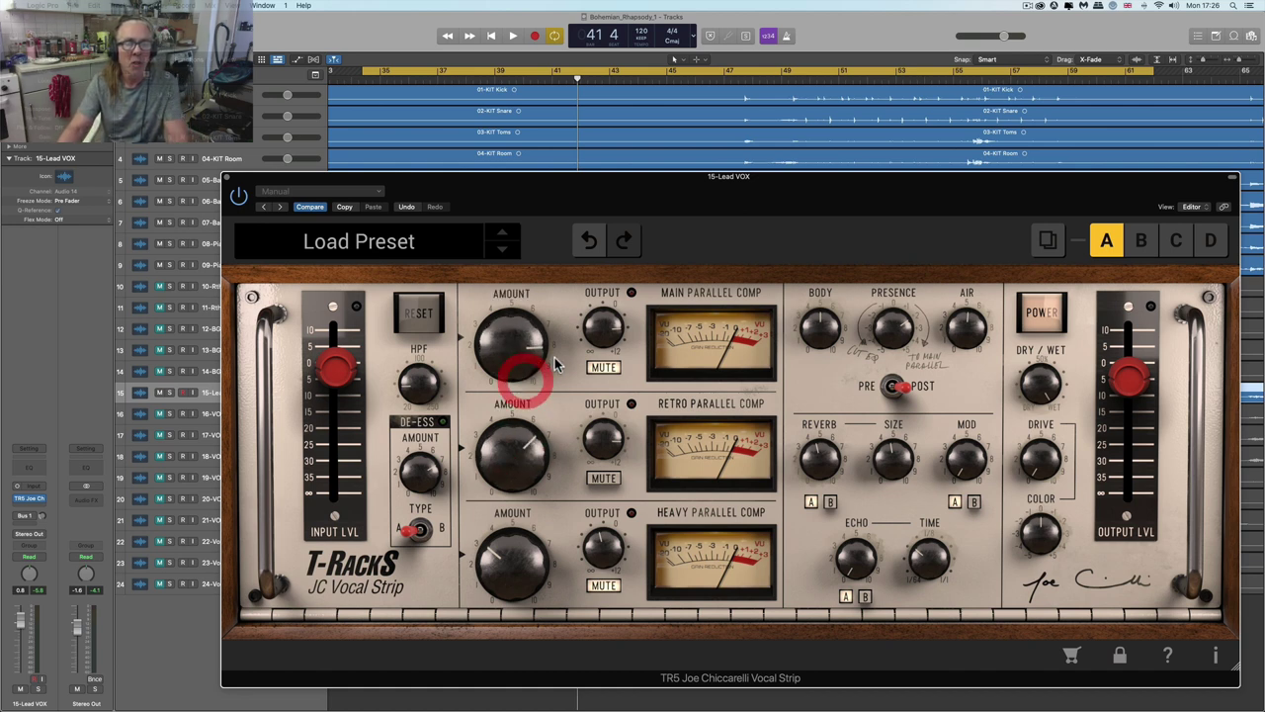
# - Set the retro parallel compressor's amount to 7.0 and readjust the main parallel compressor's amount
pyautogui.moveTo(906, 331)
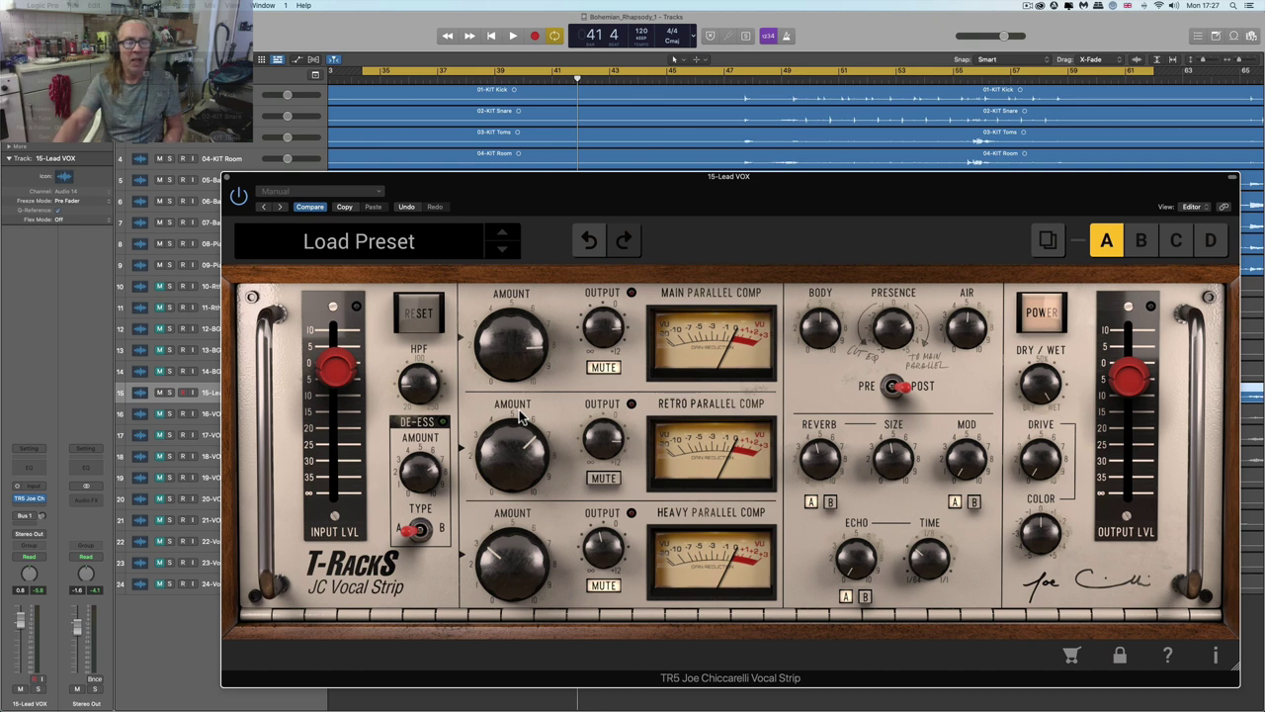
pyautogui.moveTo(524, 444)
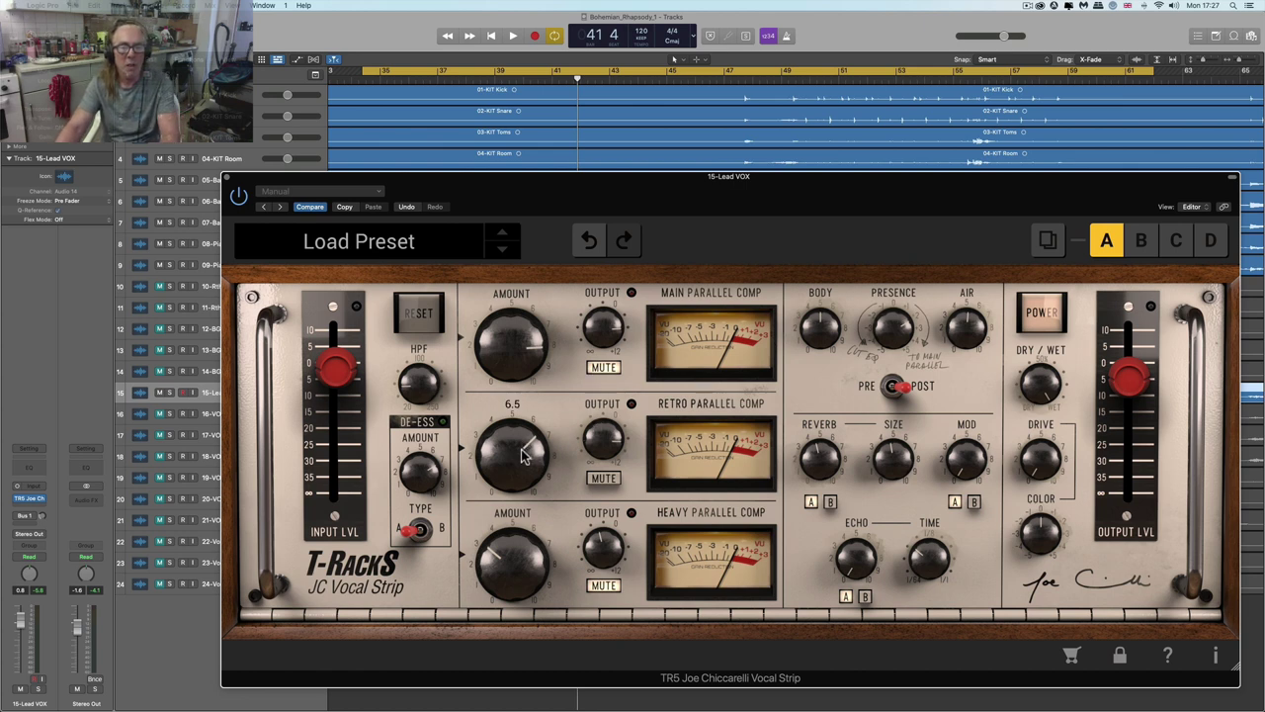
pyautogui.moveTo(522, 449); pyautogui.dragTo(522, 451)
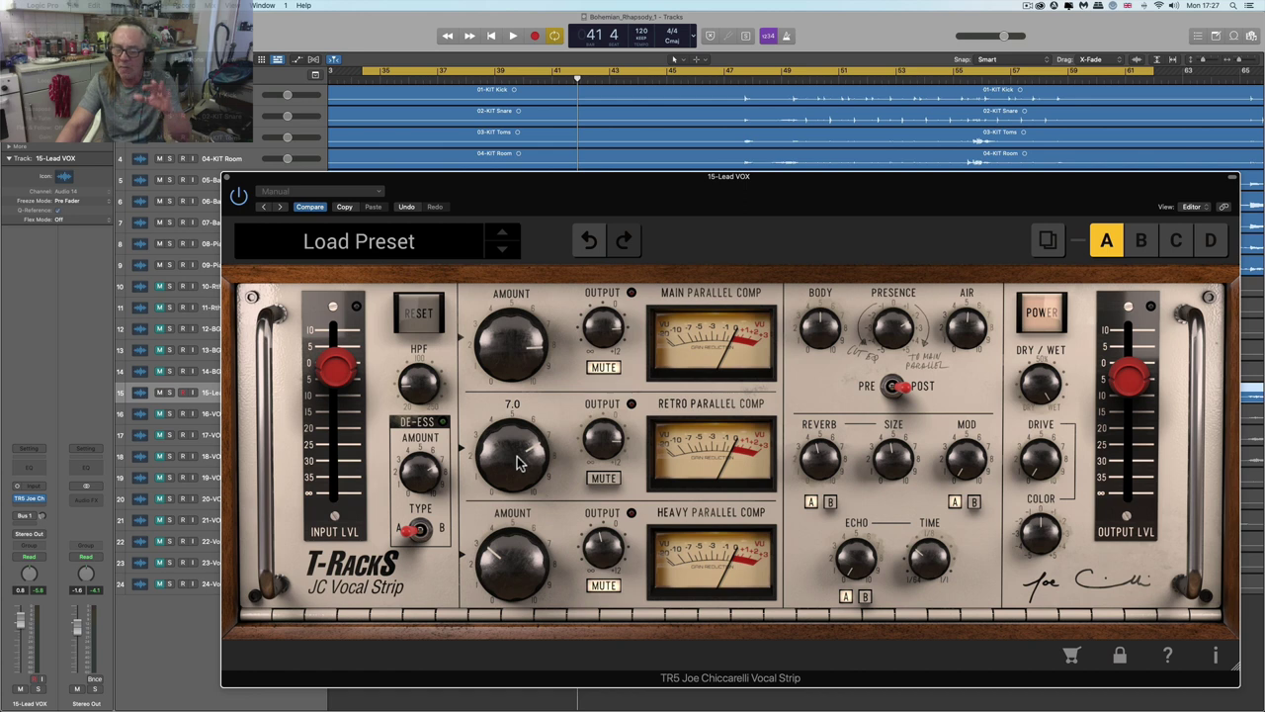
pyautogui.moveTo(526, 334)
pyautogui.mouseDown()
pyautogui.moveTo(522, 300)
pyautogui.moveTo(524, 359)
pyautogui.mouseUp()
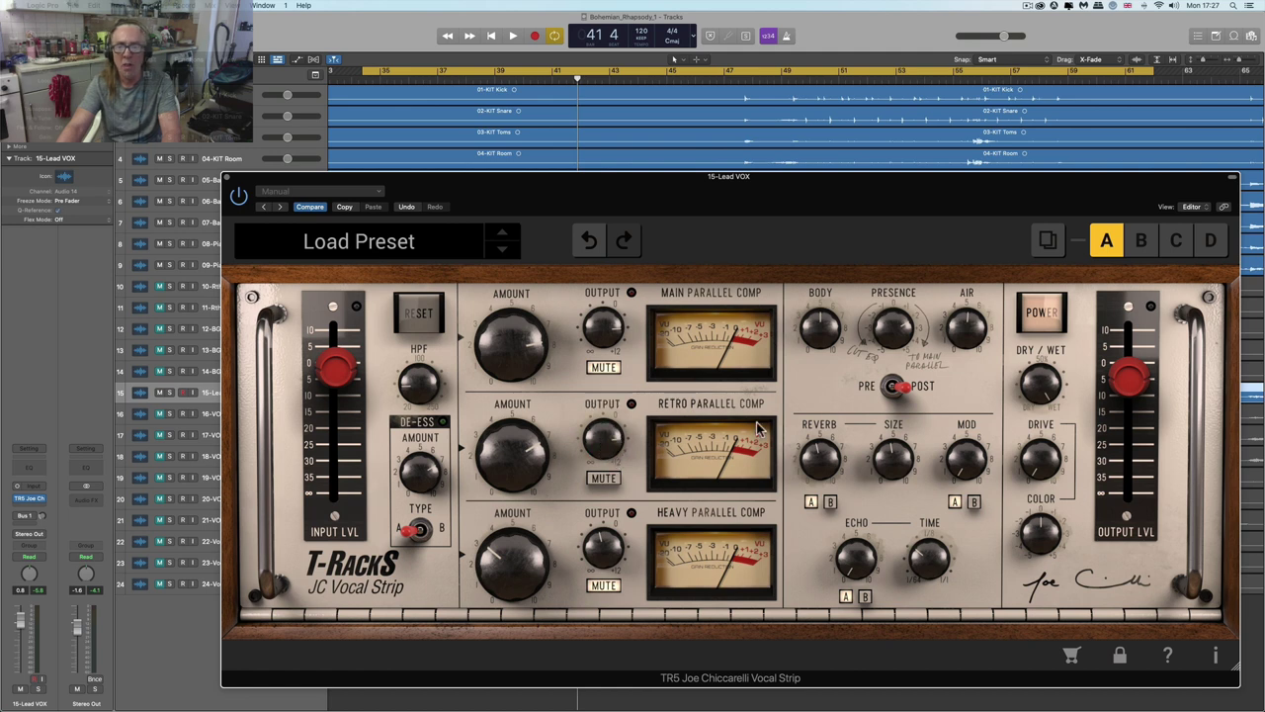
# - Play the section, push the retro parallel compressor's amount up to 9.9, and turn it back down
pyautogui.press('space')
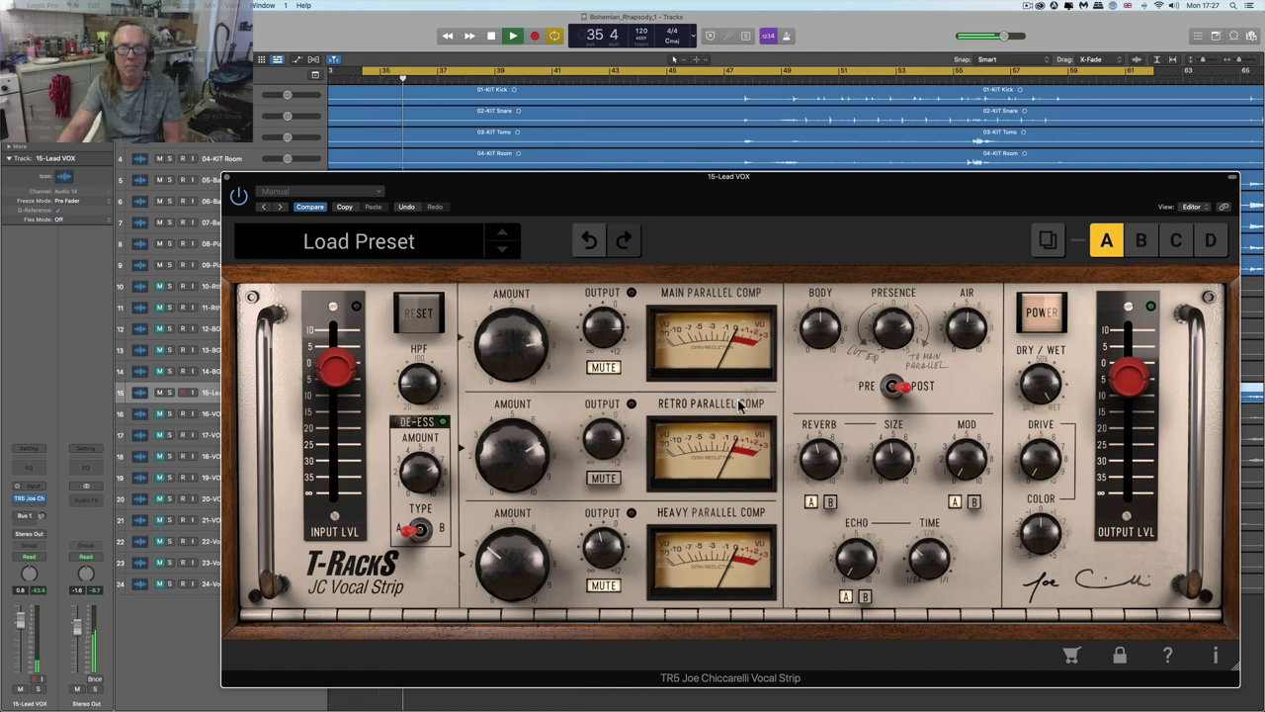
pyautogui.moveTo(532, 463)
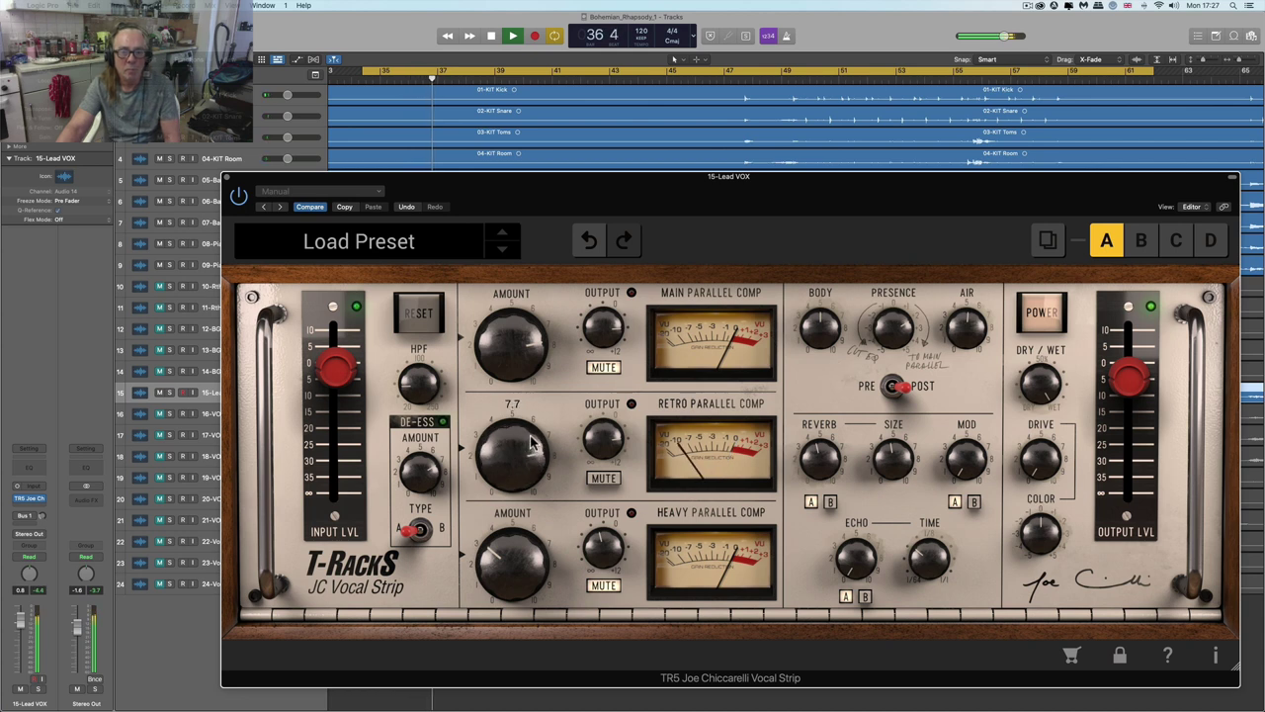
pyautogui.moveTo(596, 437)
pyautogui.moveTo(512, 446); pyautogui.dragTo(511, 385)
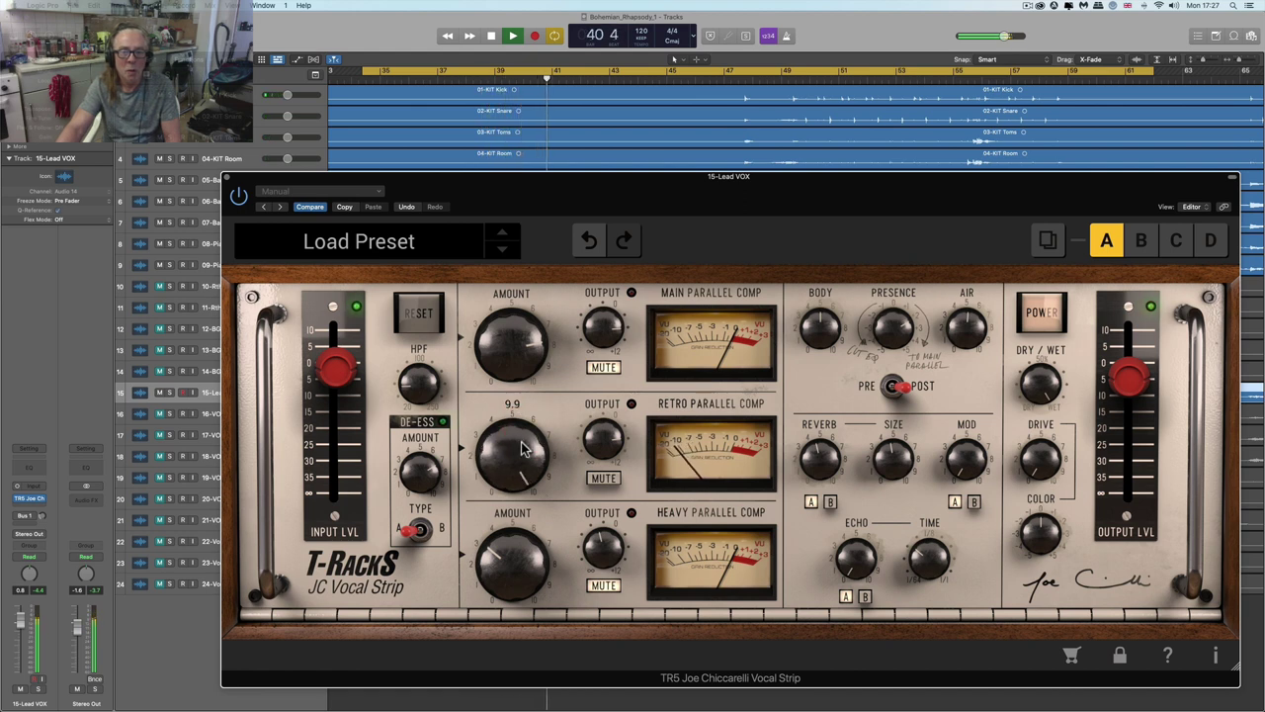
pyautogui.moveTo(522, 450); pyautogui.dragTo(543, 569)
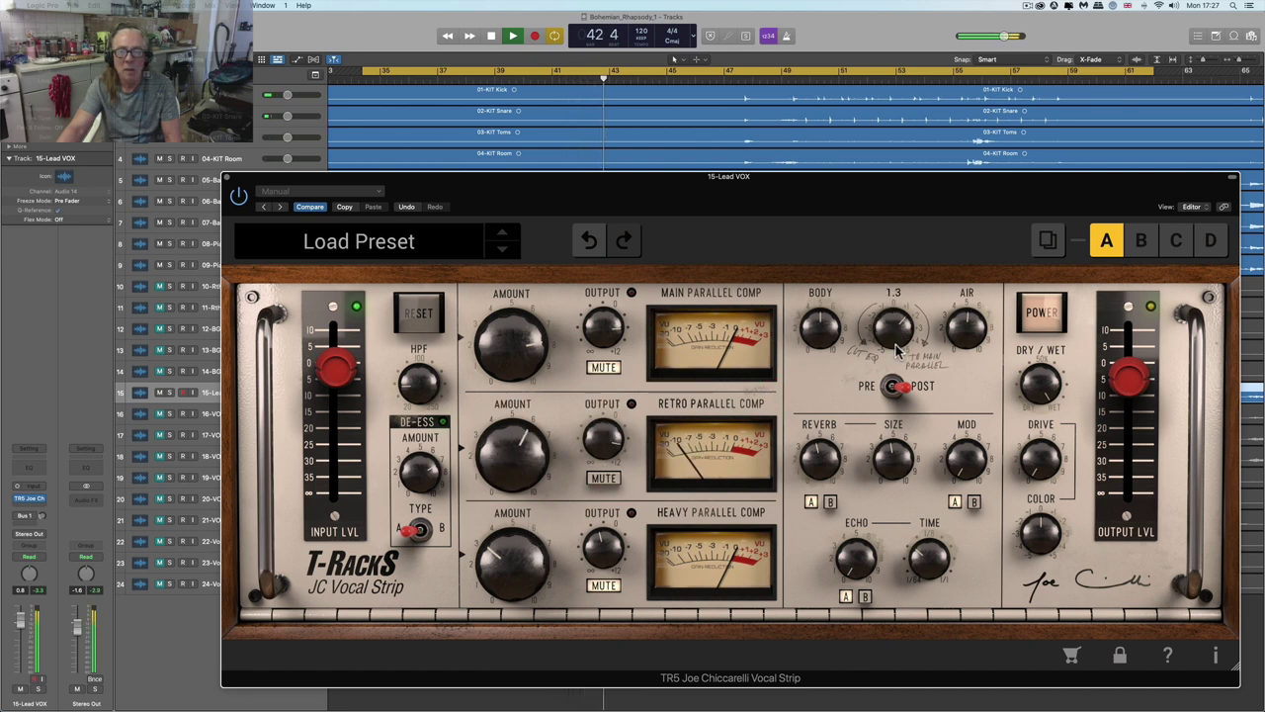
# - Set the retro parallel compressor's amount to 6.5 during playback with its output at 7.6 dB
pyautogui.moveTo(605, 442)
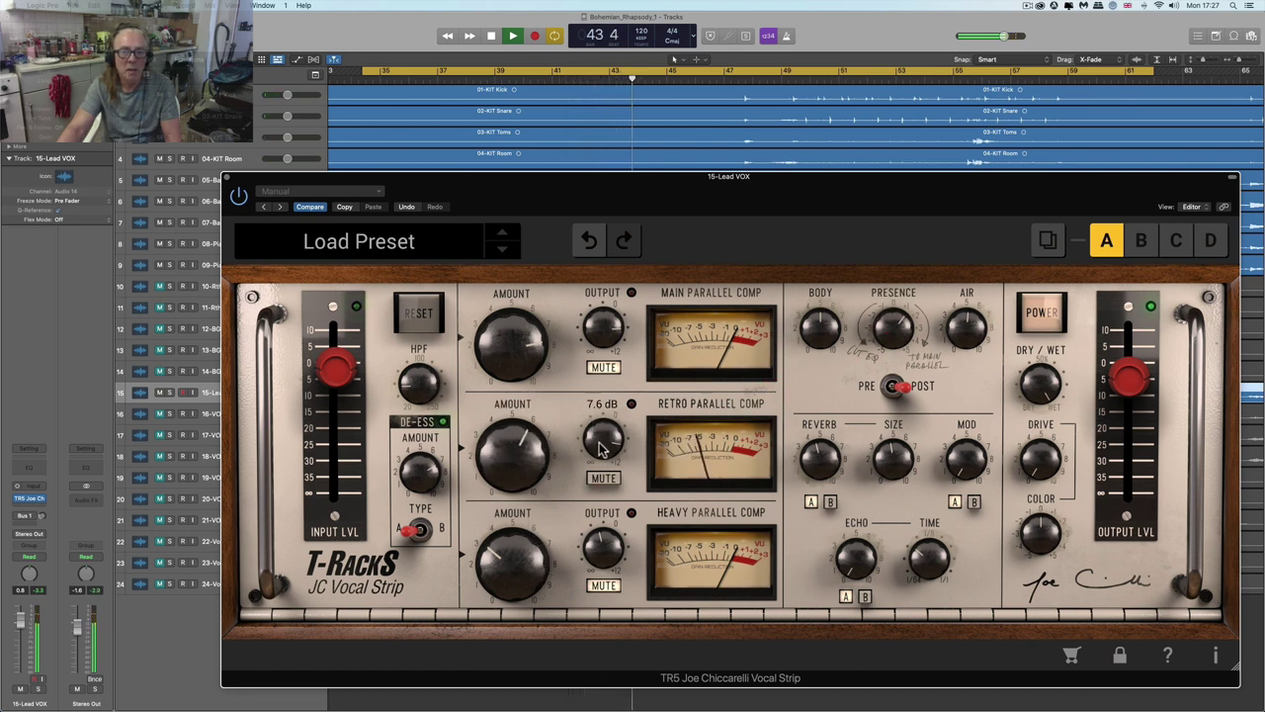
pyautogui.moveTo(524, 465)
pyautogui.moveTo(523, 465); pyautogui.dragTo(524, 440)
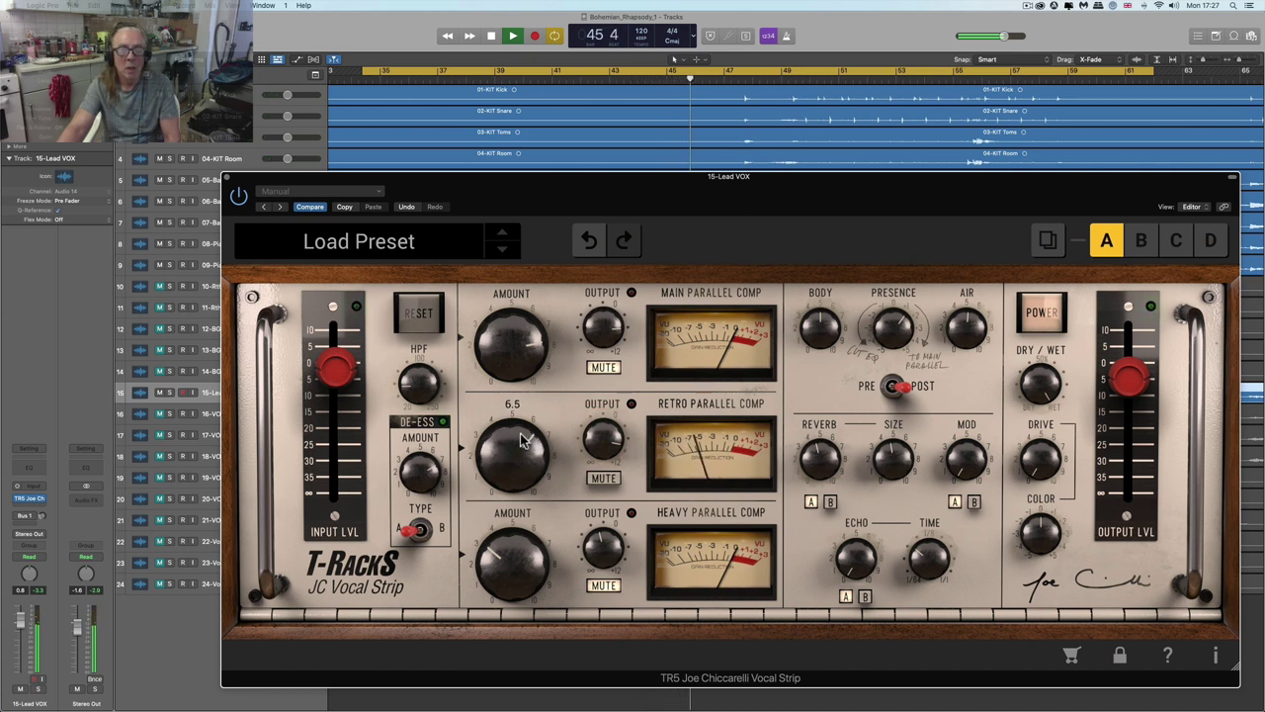
pyautogui.click(521, 435)
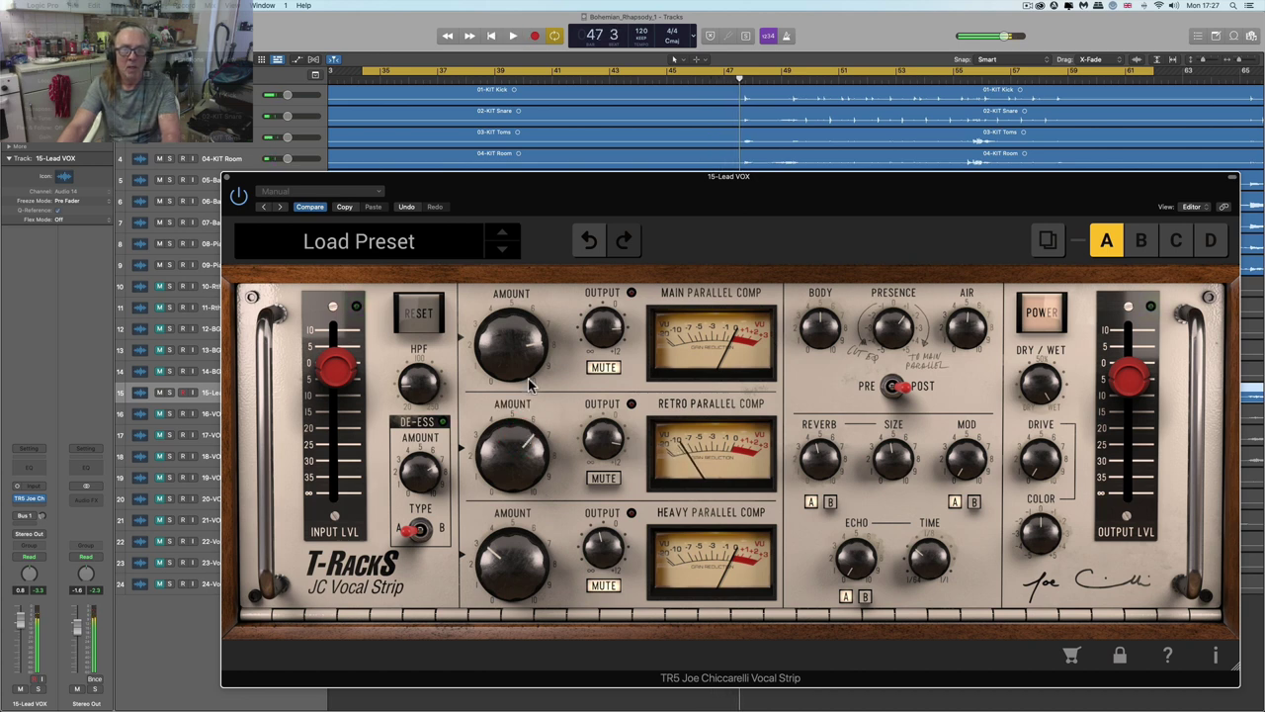
# - Lower the main parallel compressor's amount and mute the retro parallel compressor
pyautogui.moveTo(517, 349); pyautogui.dragTo(517, 379)
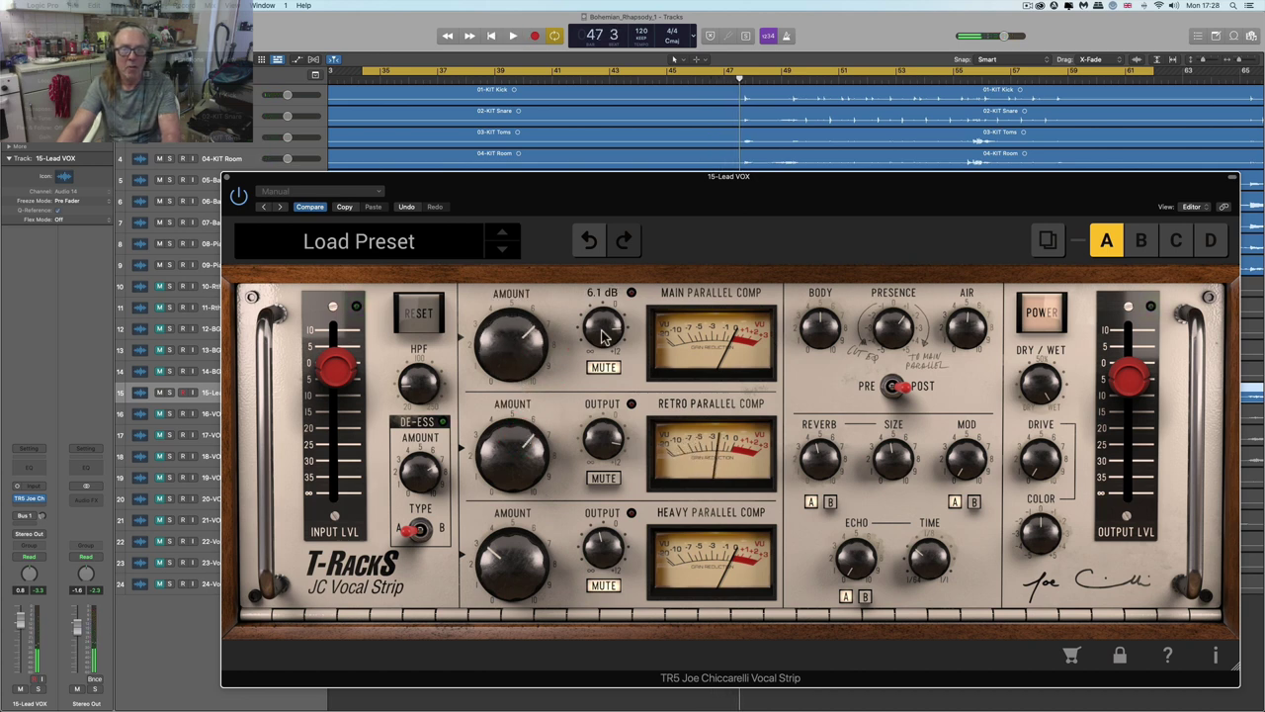
pyautogui.moveTo(605, 333)
pyautogui.click(600, 479)
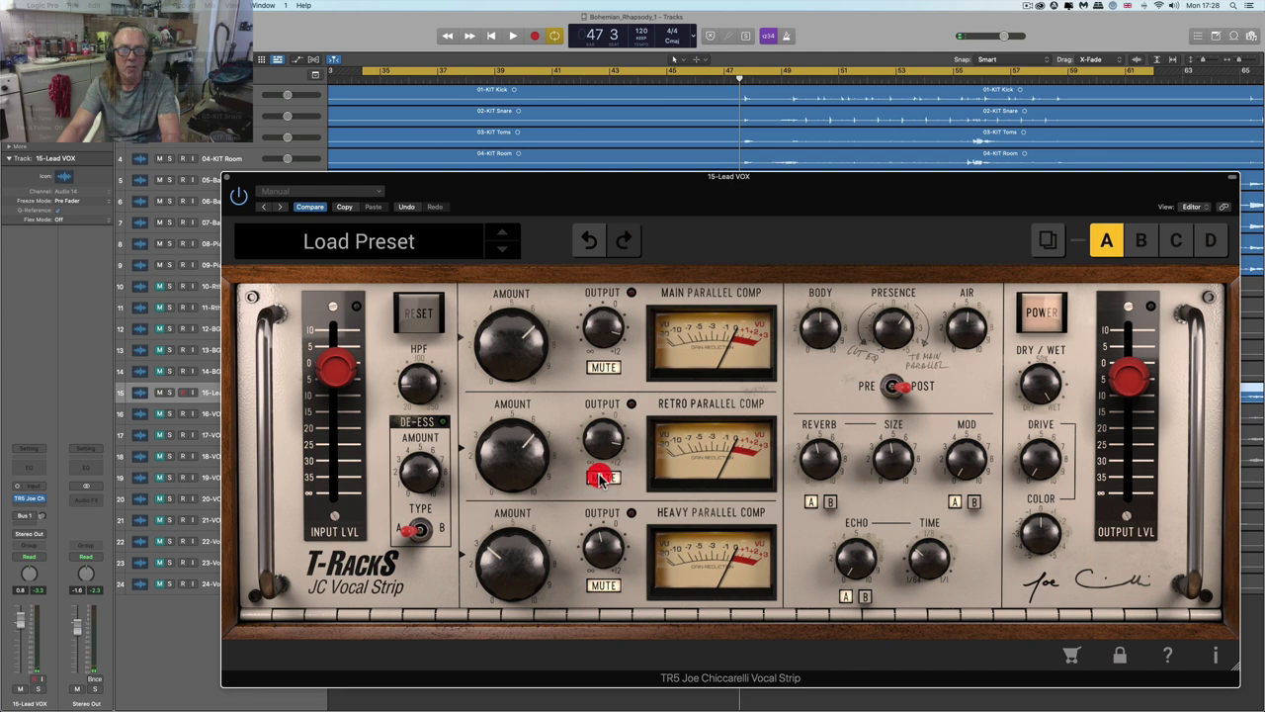
# - Briefly play the section, stop playback, and unmute the main parallel compressor
pyautogui.press('space')
pyautogui.click(529, 77)
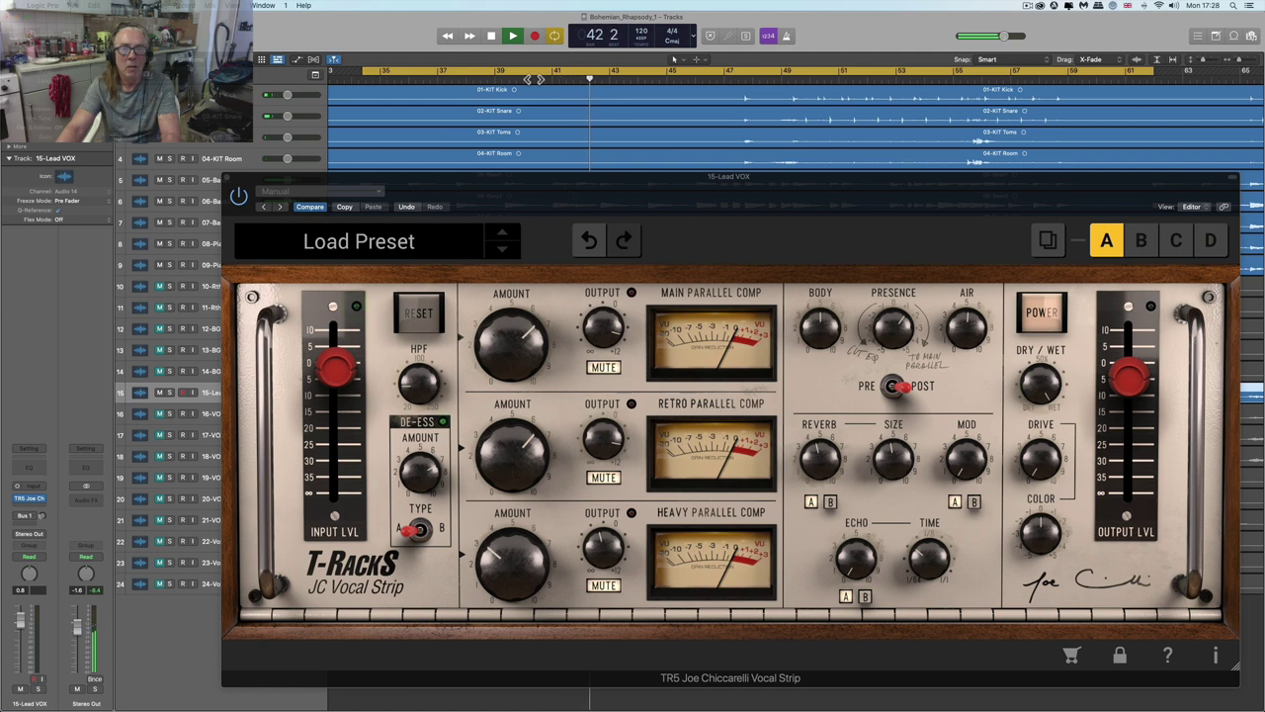
pyautogui.press('space')
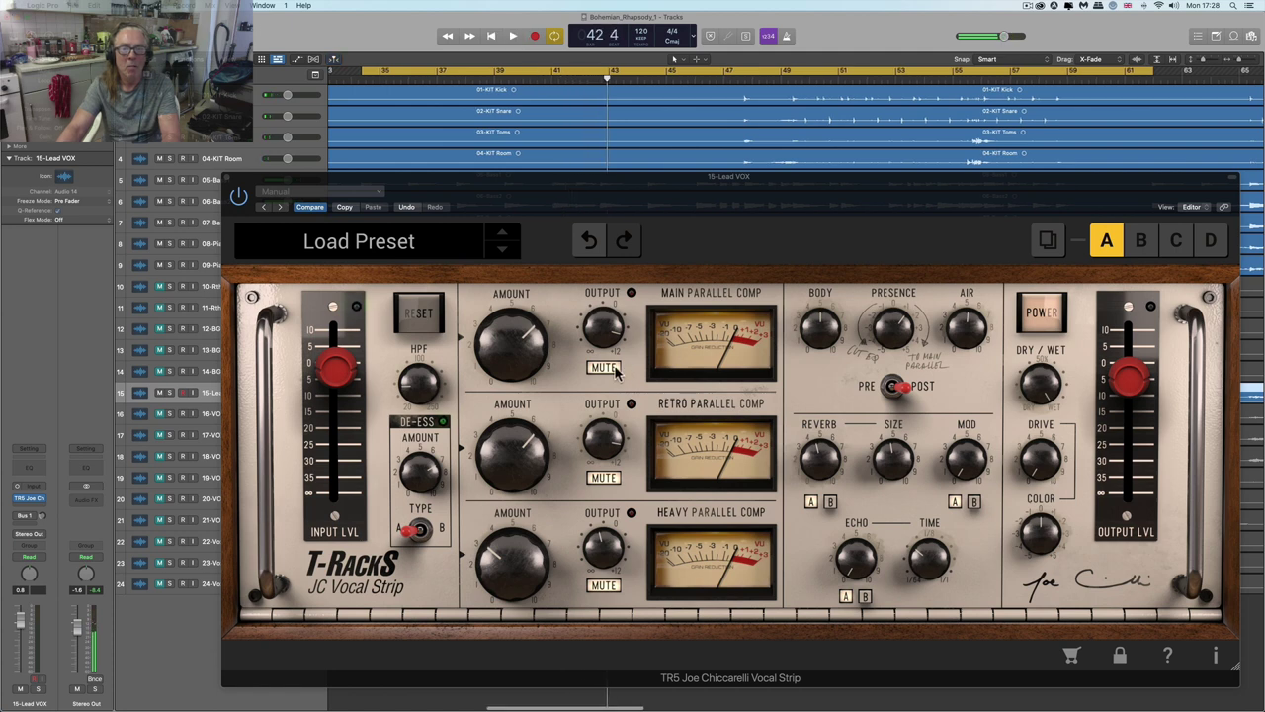
pyautogui.click(611, 366)
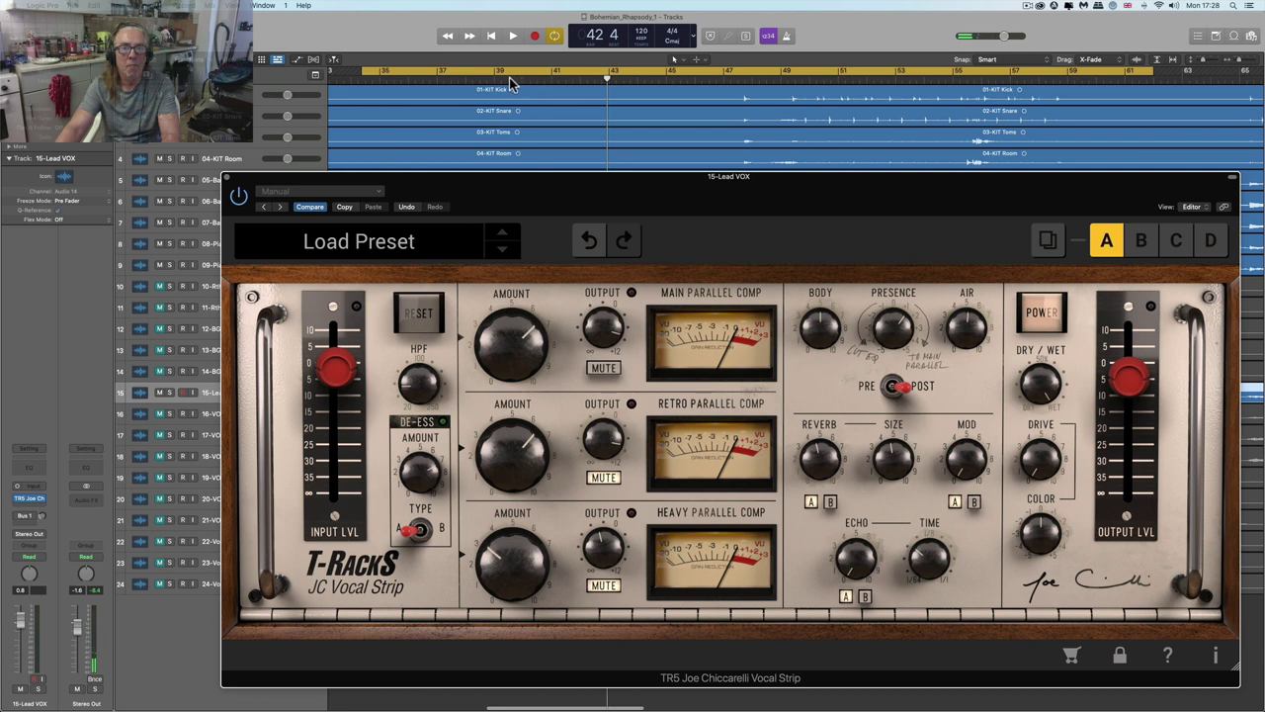
# - Play the vocal section twice from around bar 39 with only the main parallel compressor unmuted, stopping each time
pyautogui.doubleClick(509, 78)
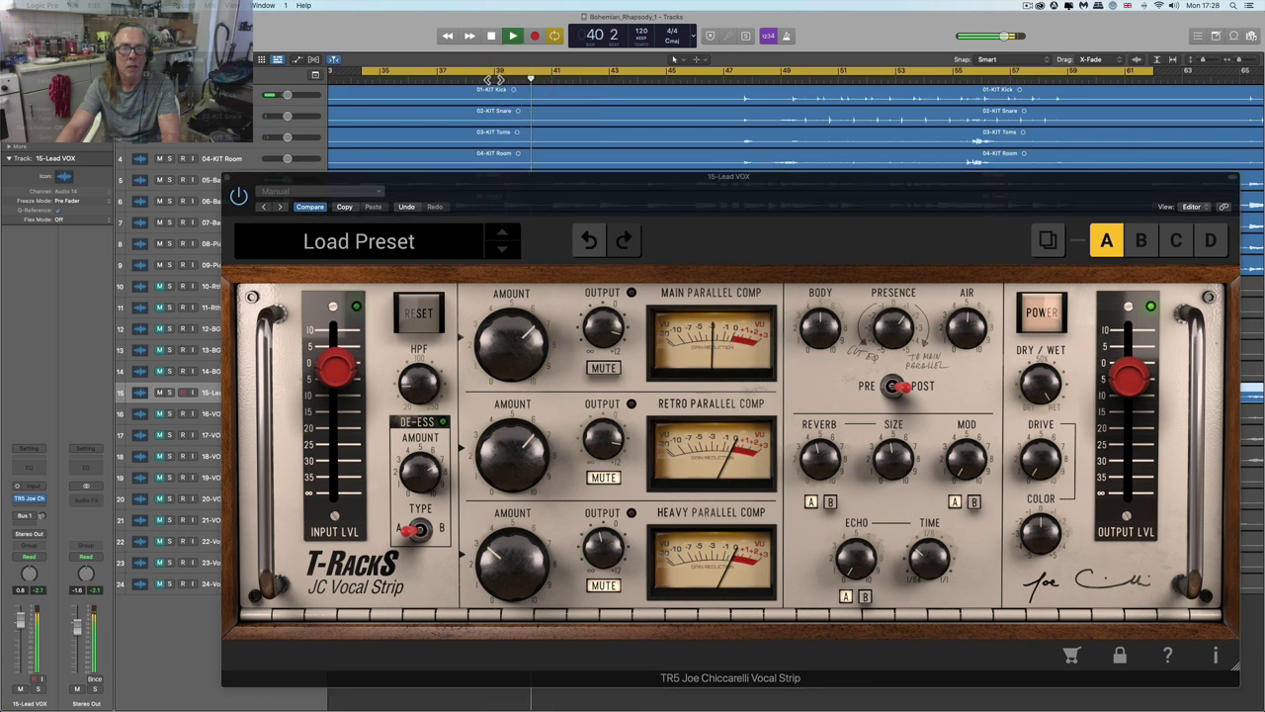
pyautogui.press('space')
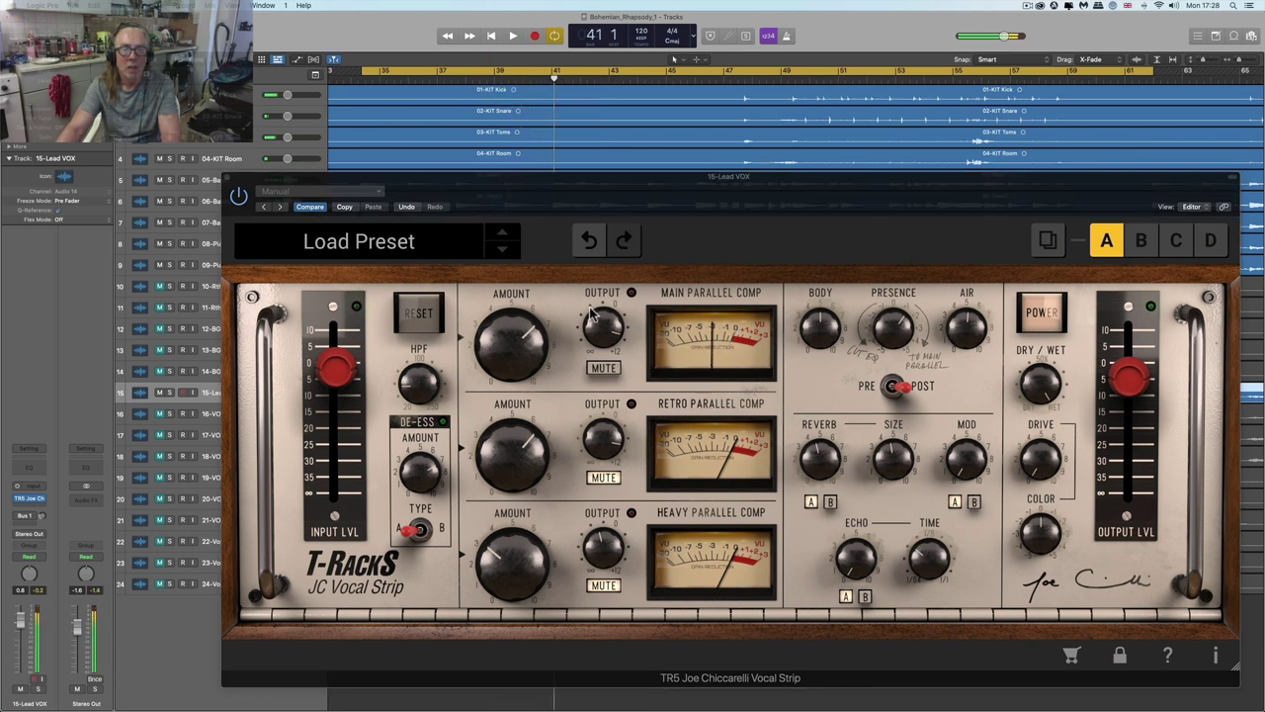
pyautogui.click(601, 336)
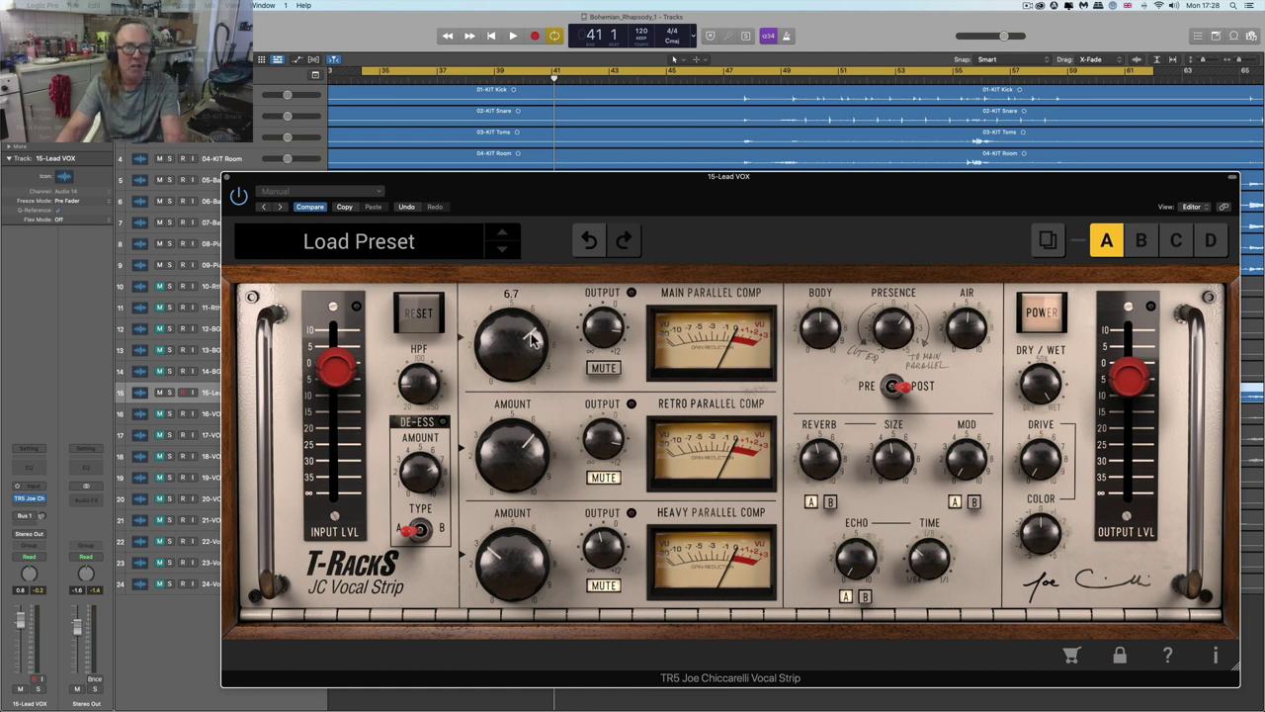
pyautogui.doubleClick(508, 80)
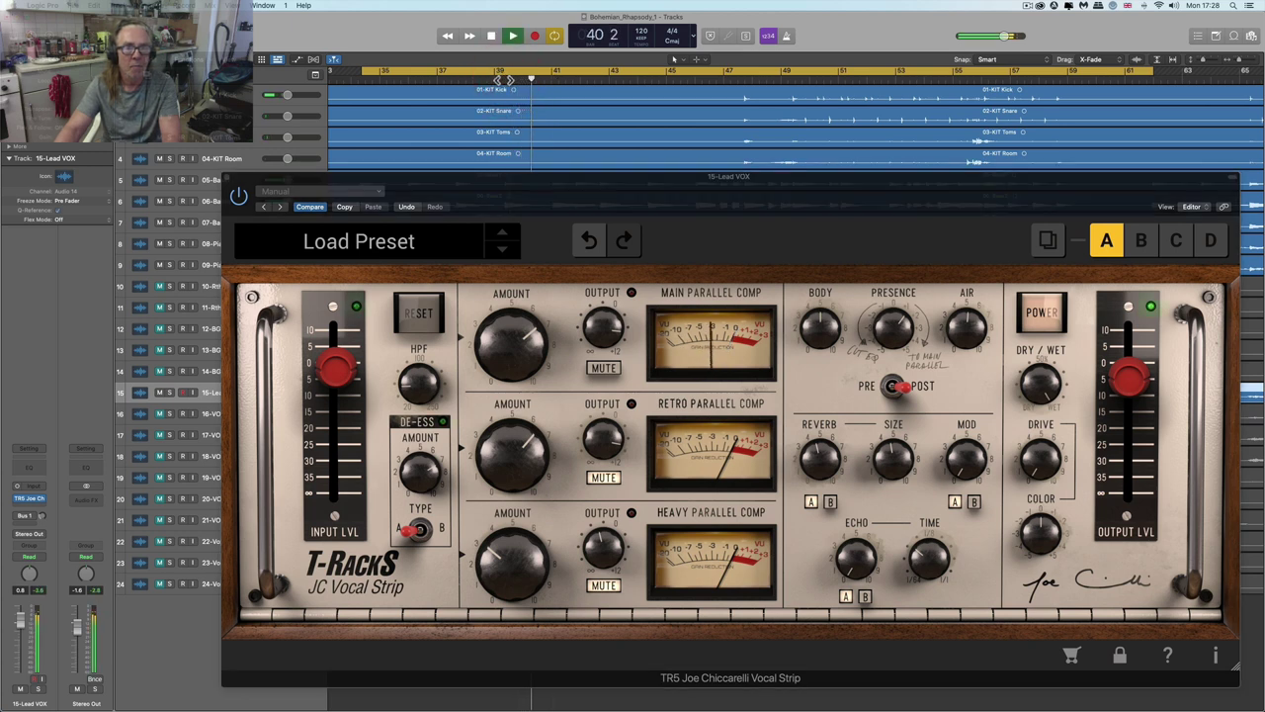
pyautogui.press('space')
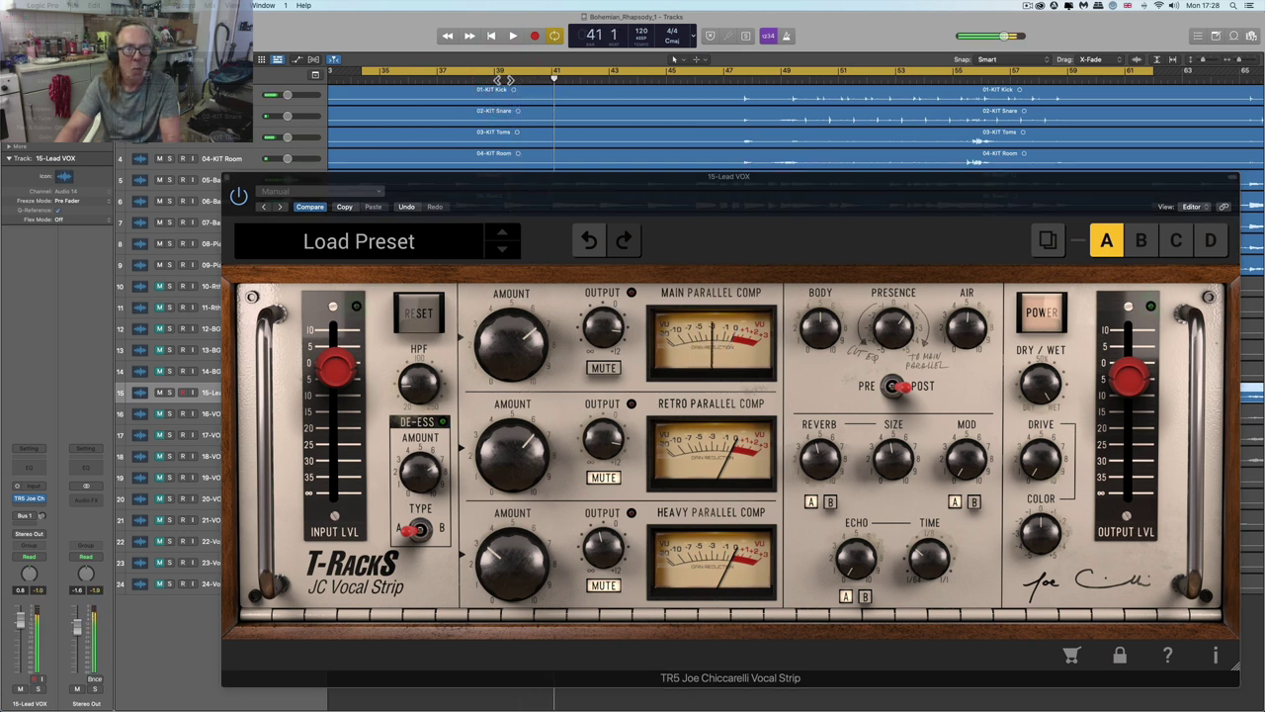
# - Unmute the retro parallel compressor, mute the main one, and play the same vocal phrase for comparison
pyautogui.click(615, 475)
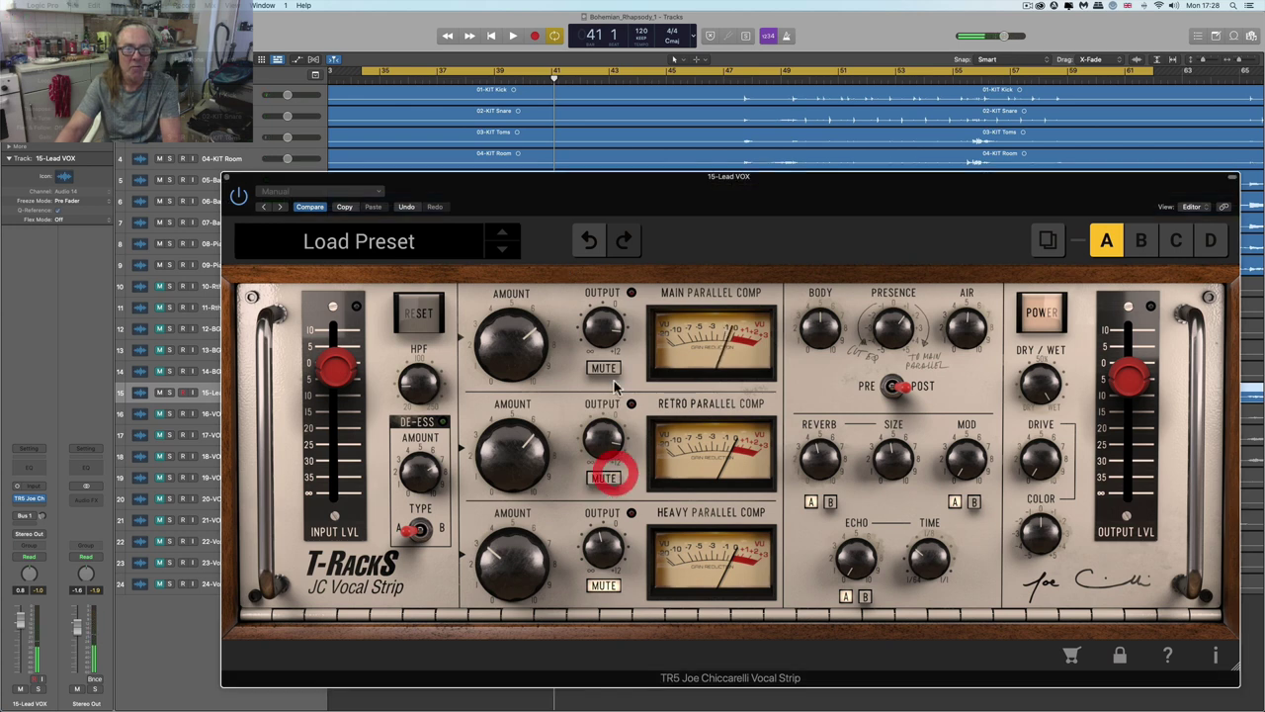
pyautogui.click(608, 369)
pyautogui.click(605, 369)
pyautogui.click(606, 444)
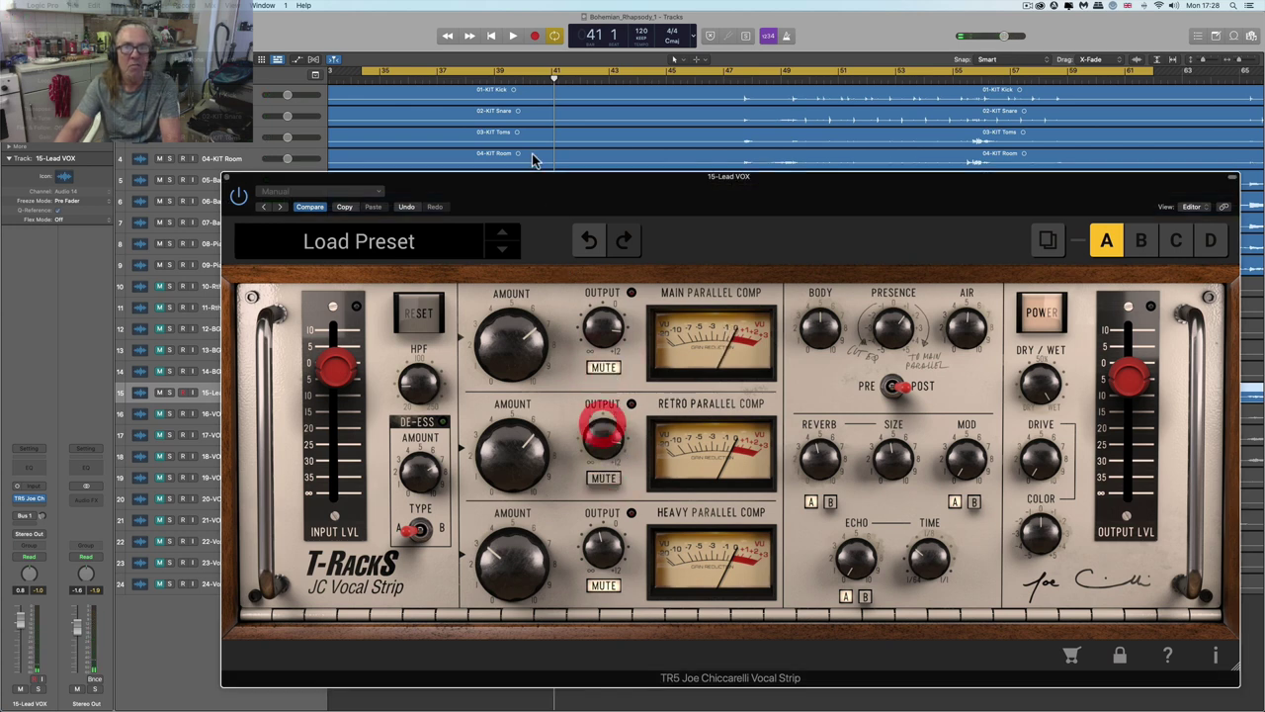
pyautogui.click(509, 79)
pyautogui.press('space')
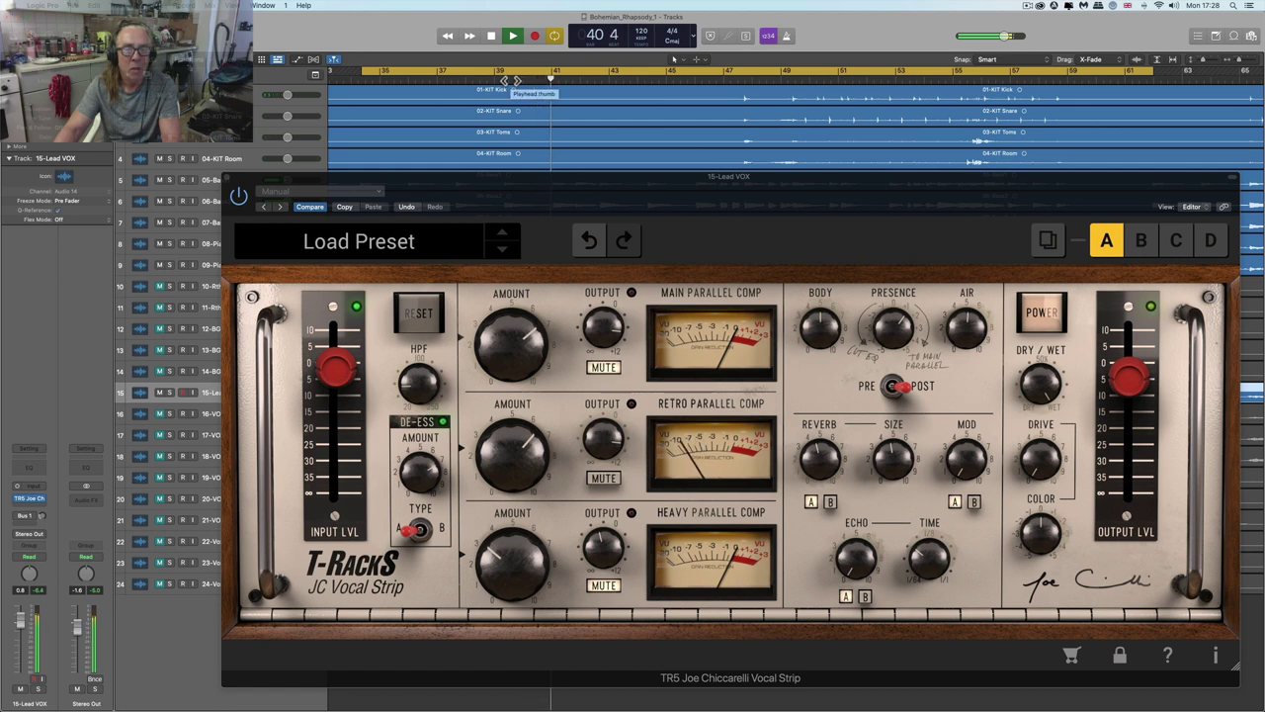
pyautogui.press('space')
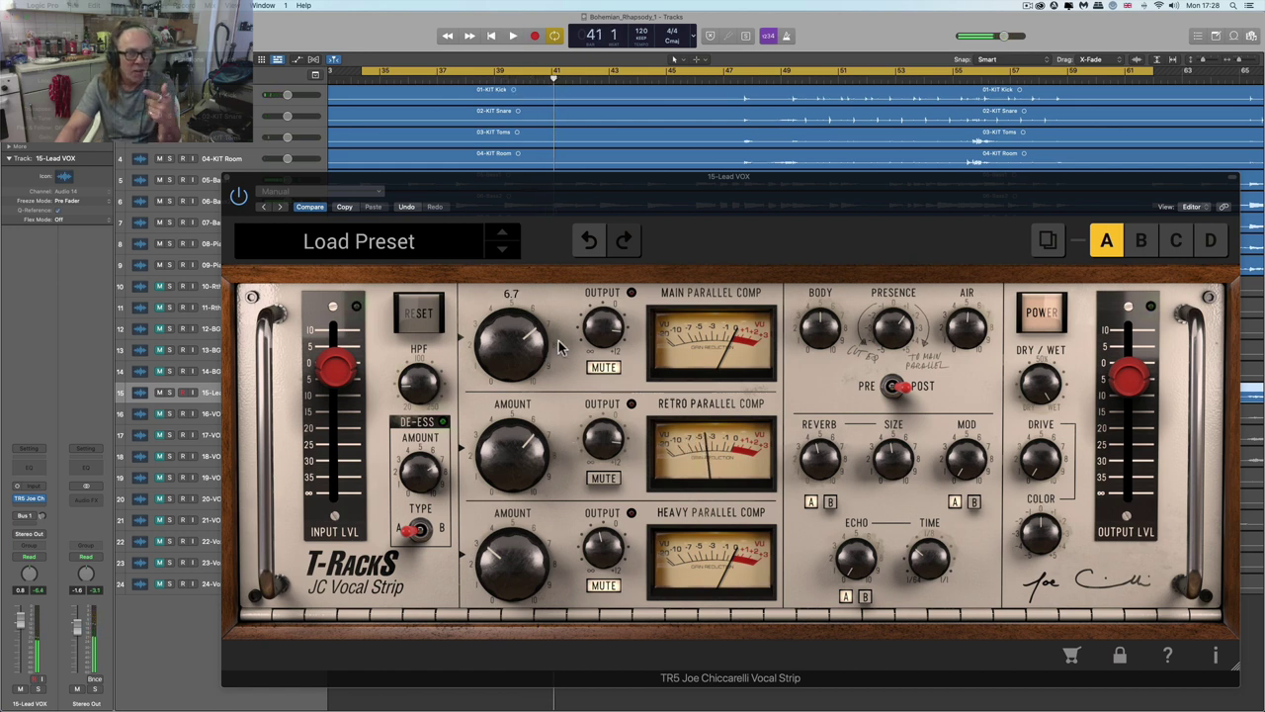
# - Switch back to the main parallel compressor by muting the retro one, and replay the phrase from around bar 40
pyautogui.click(602, 367)
pyautogui.click(605, 477)
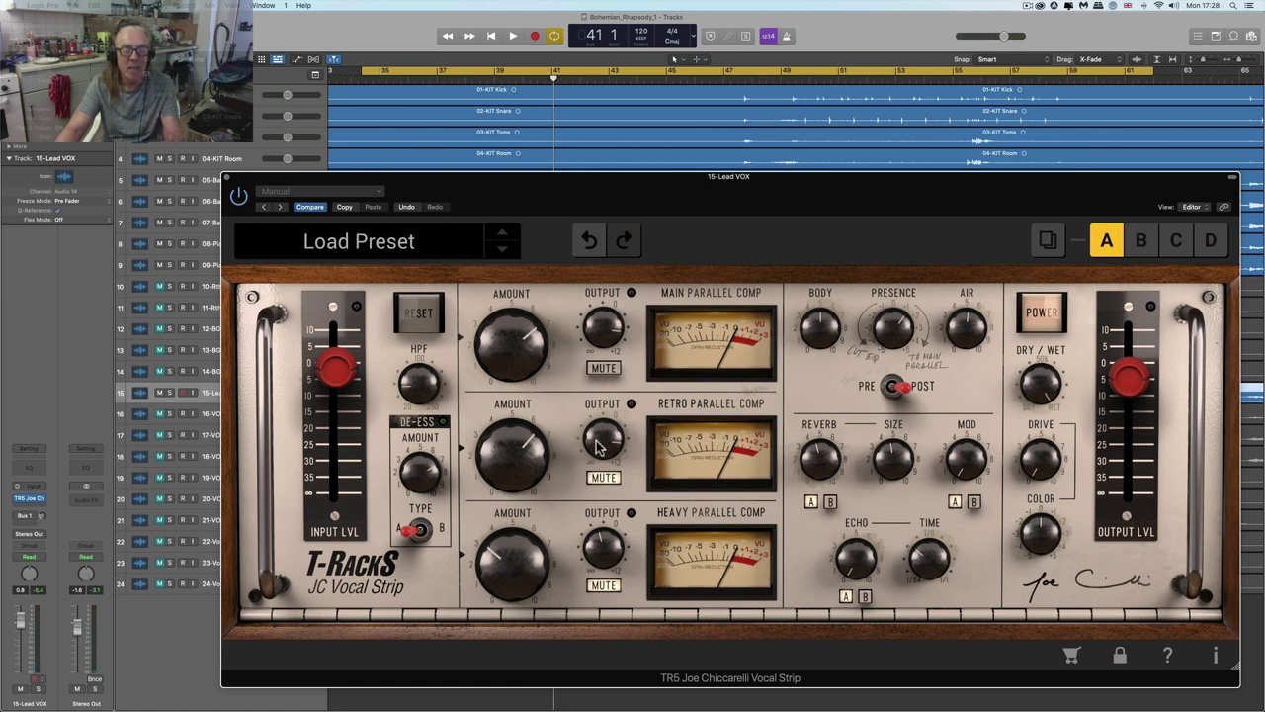
pyautogui.click(521, 78)
pyautogui.press('space')
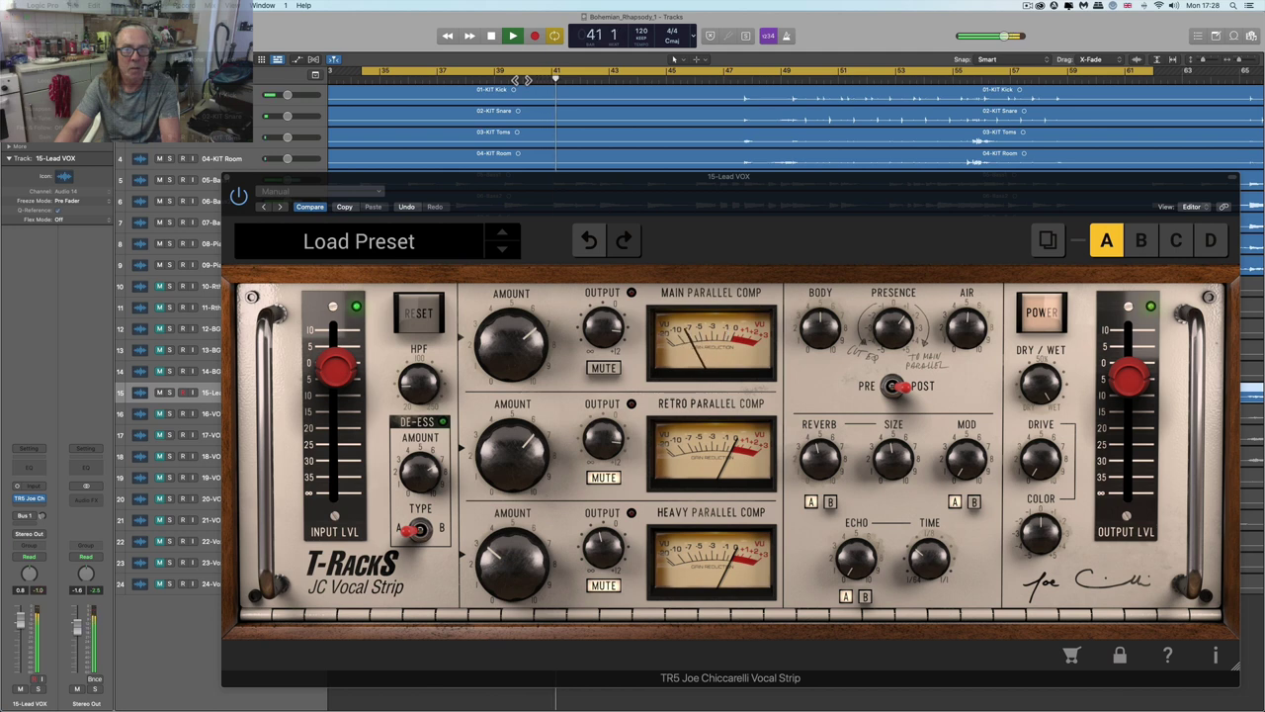
pyautogui.press('space')
# - Mute the main parallel compressor, unmute the retro one, and audition the phrase again
pyautogui.click(604, 478)
pyautogui.click(604, 478)
pyautogui.click(602, 367)
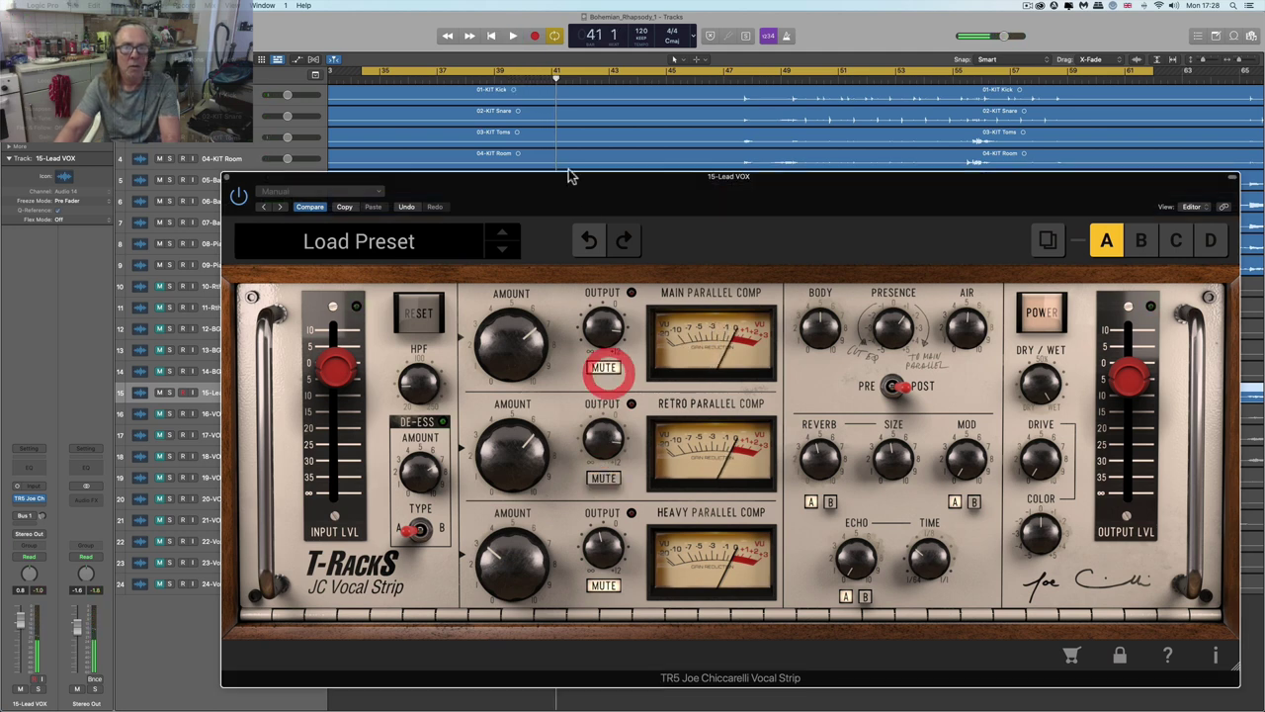
pyautogui.click(524, 79)
pyautogui.press('space')
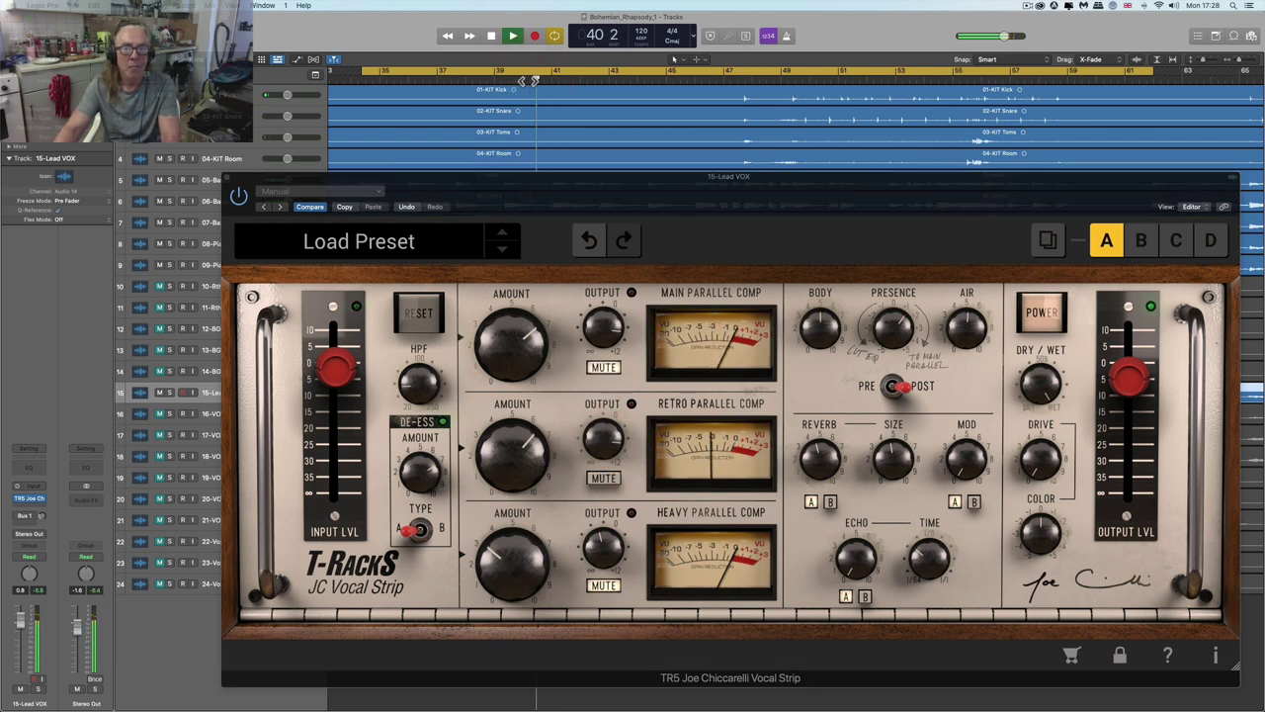
pyautogui.press('space')
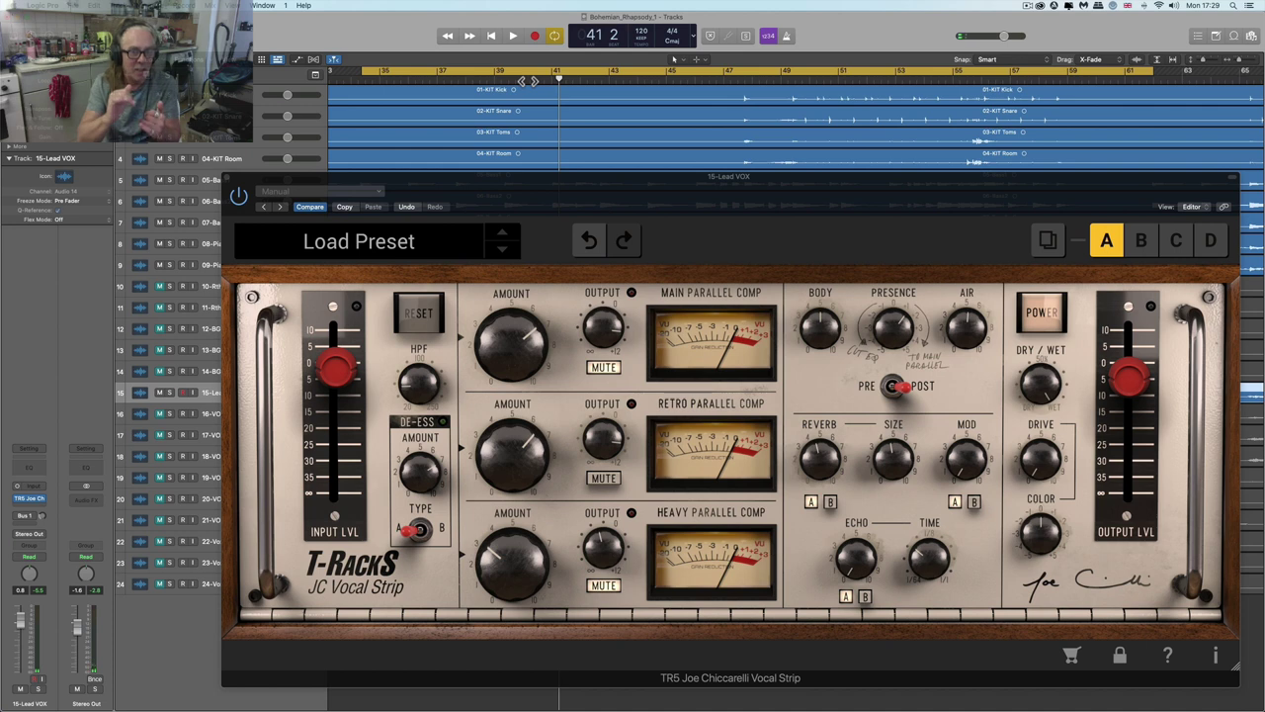
# - Adjust the presence, swap the retro parallel compressor for the main one using their mutes, and replay the vocal phrase
pyautogui.click(894, 343)
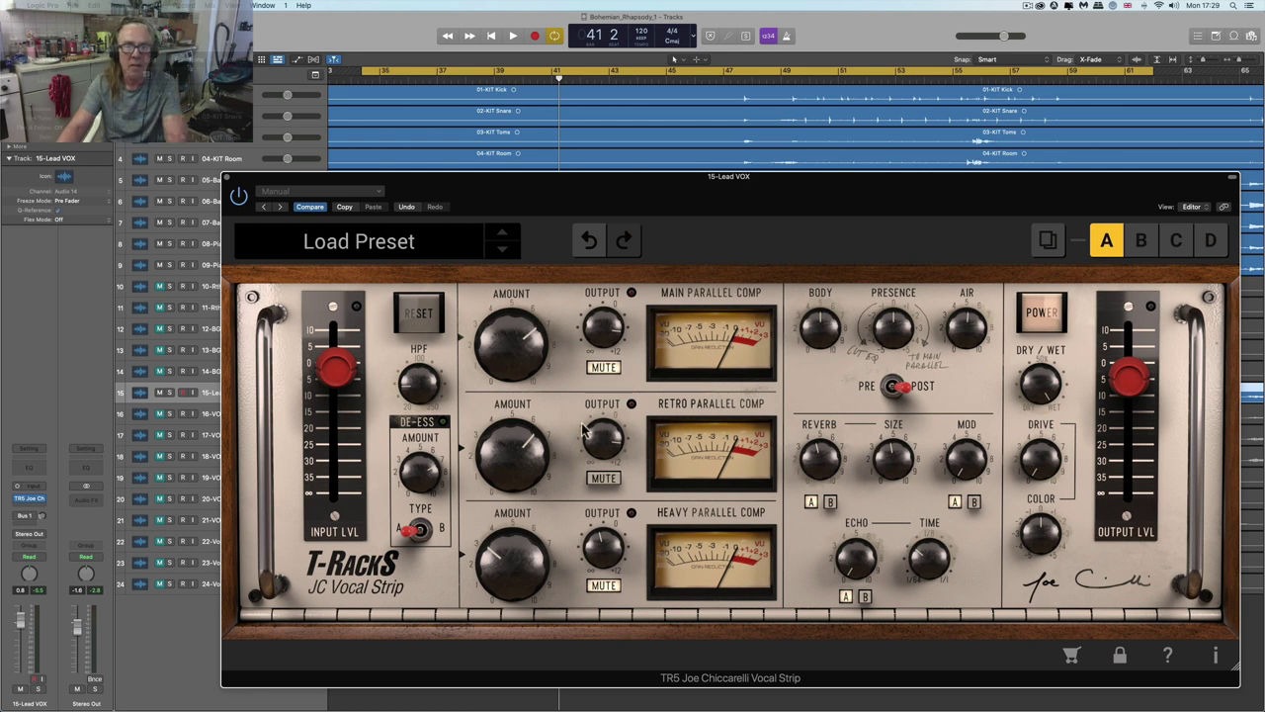
pyautogui.click(605, 473)
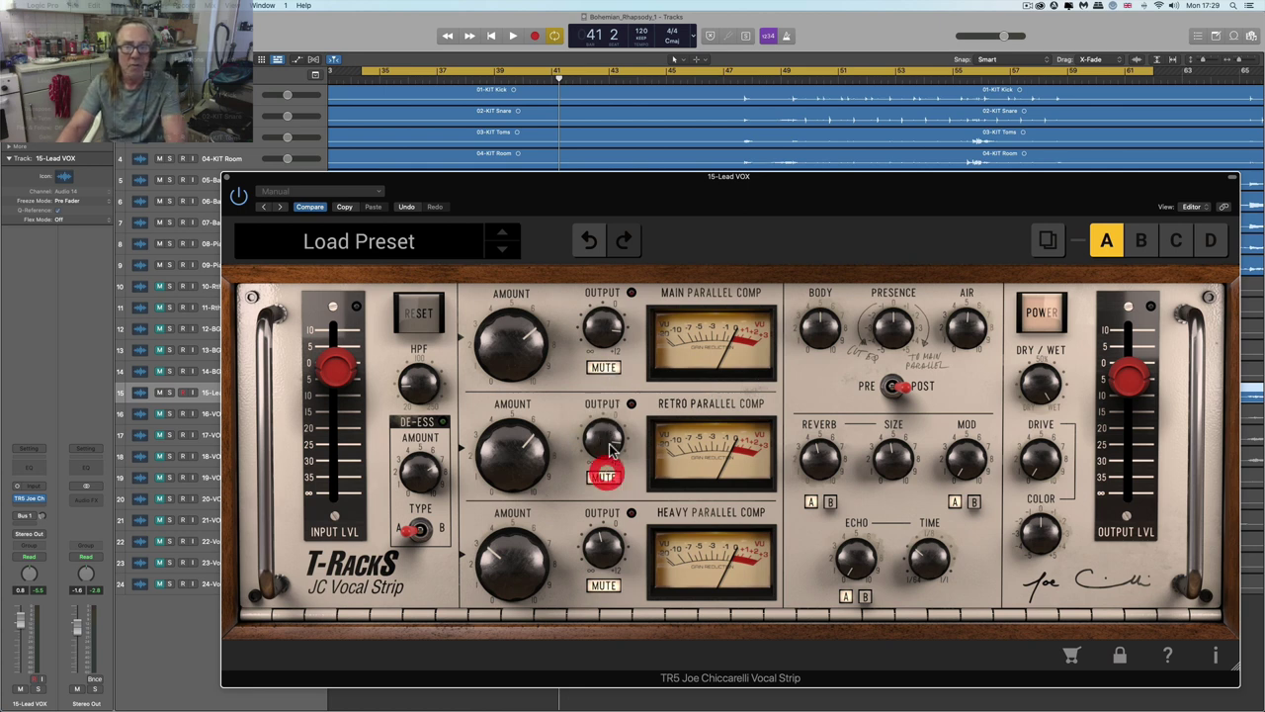
pyautogui.click(605, 367)
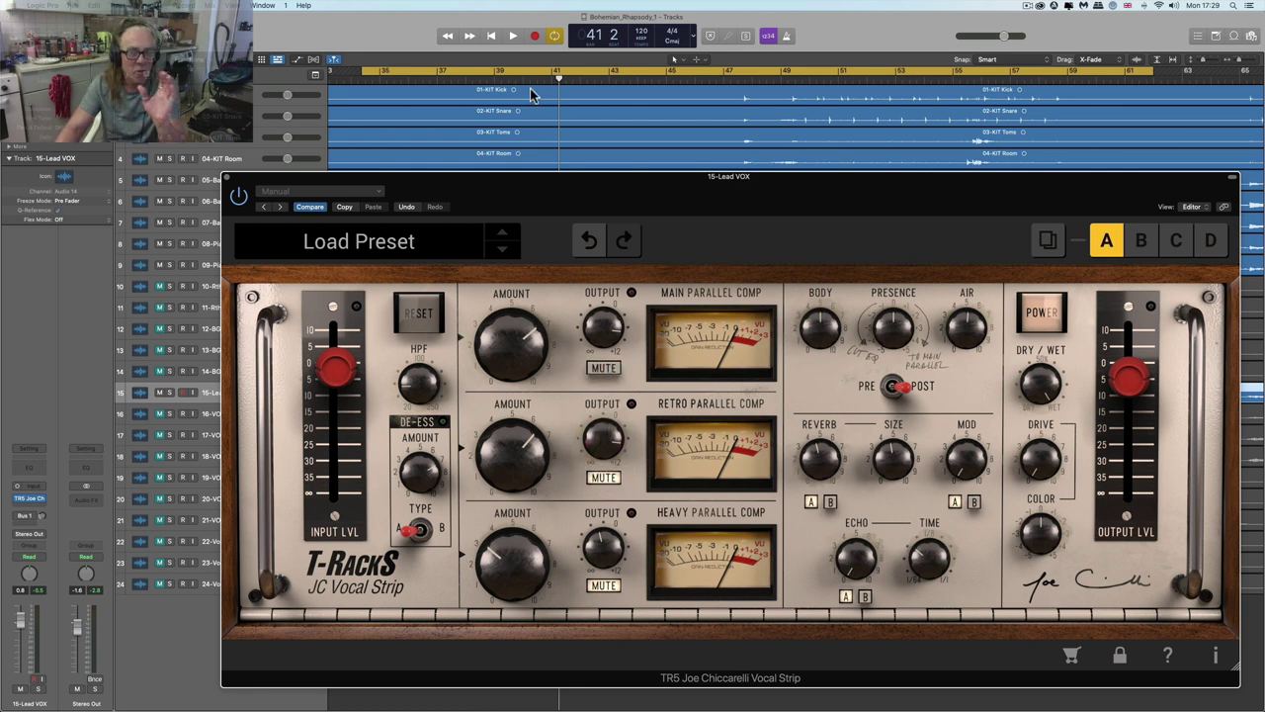
pyautogui.moveTo(1127, 386)
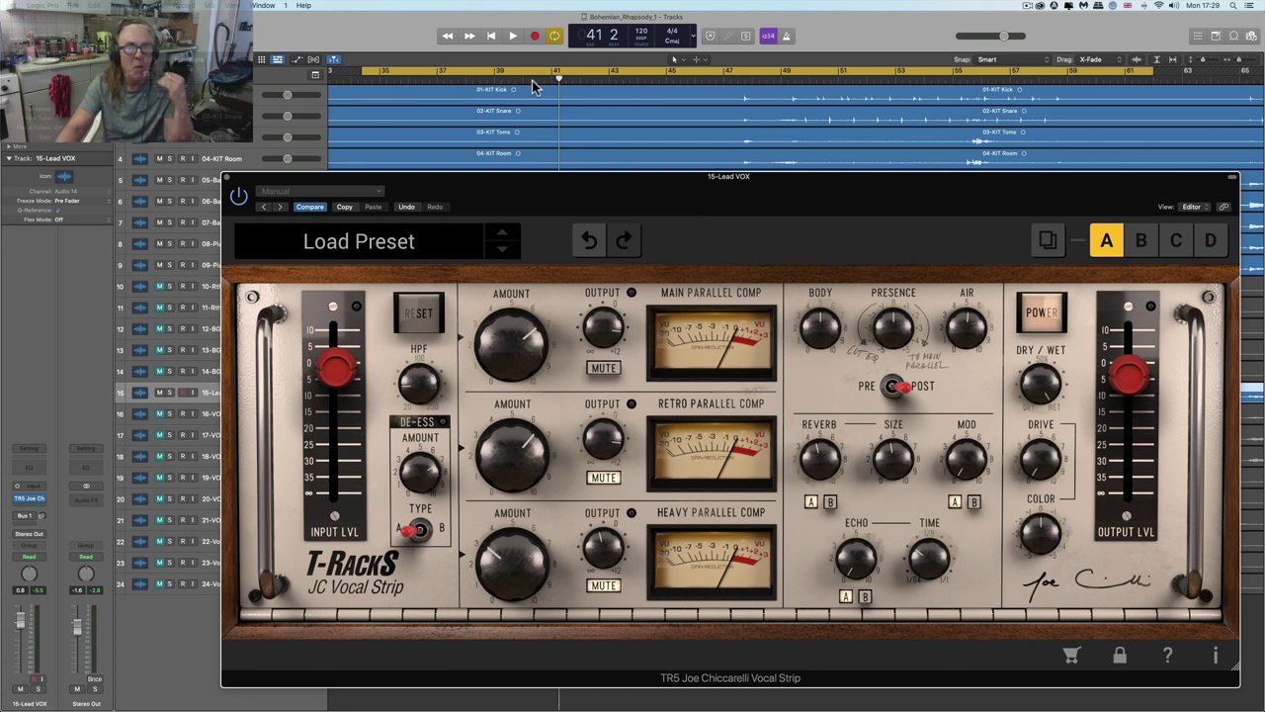
pyautogui.click(521, 81)
pyautogui.press('space')
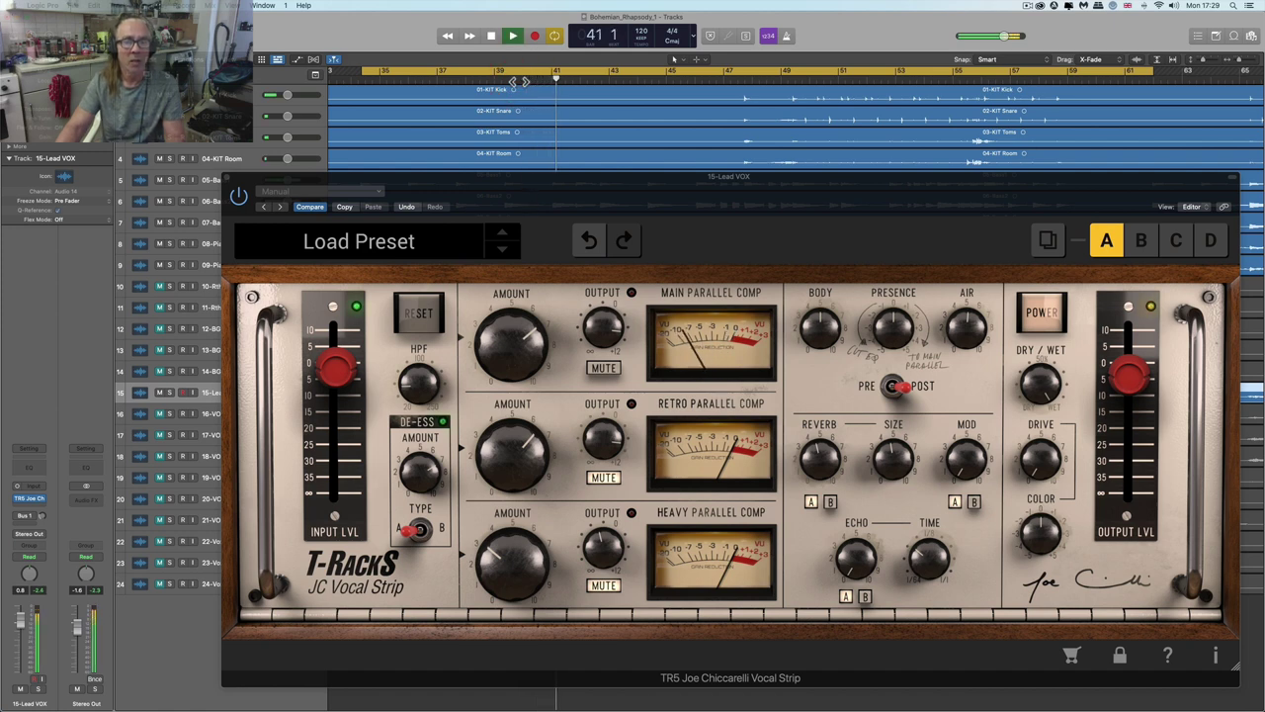
pyautogui.click(518, 79)
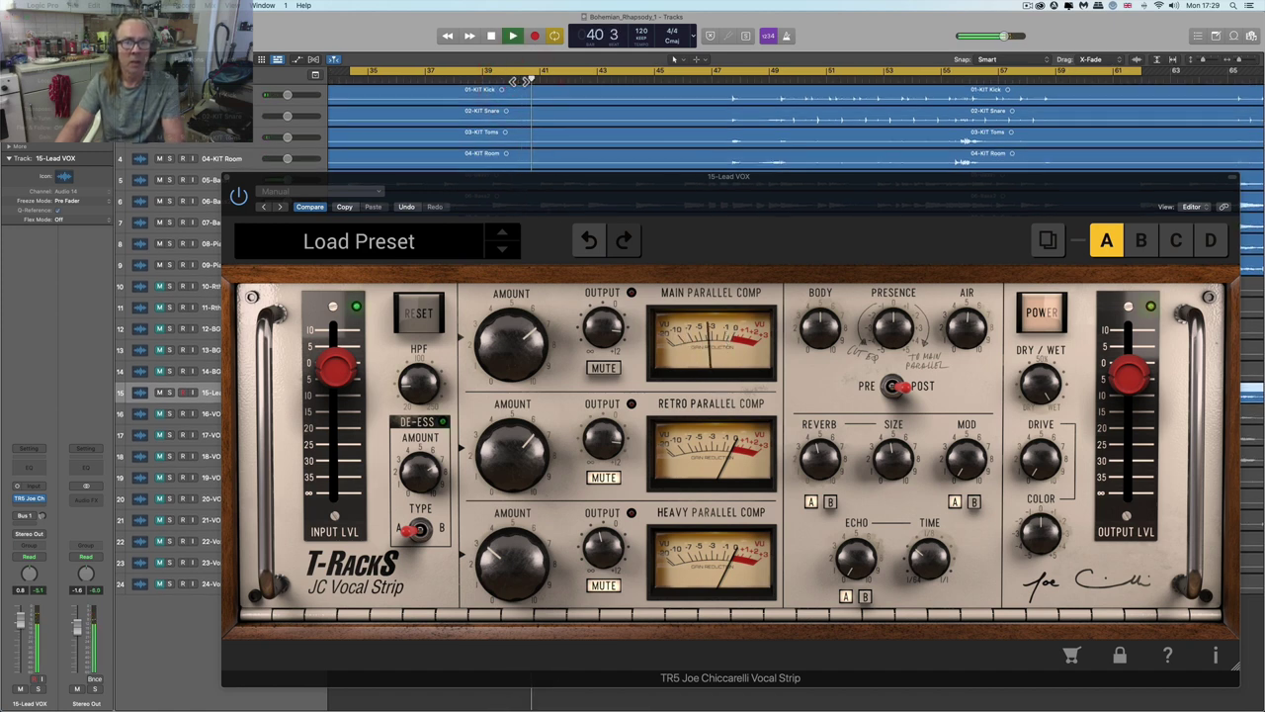
pyautogui.press('space')
# - Unmute the retro parallel compressor in place of the main one and play the phrase from around bar 40
pyautogui.click(605, 478)
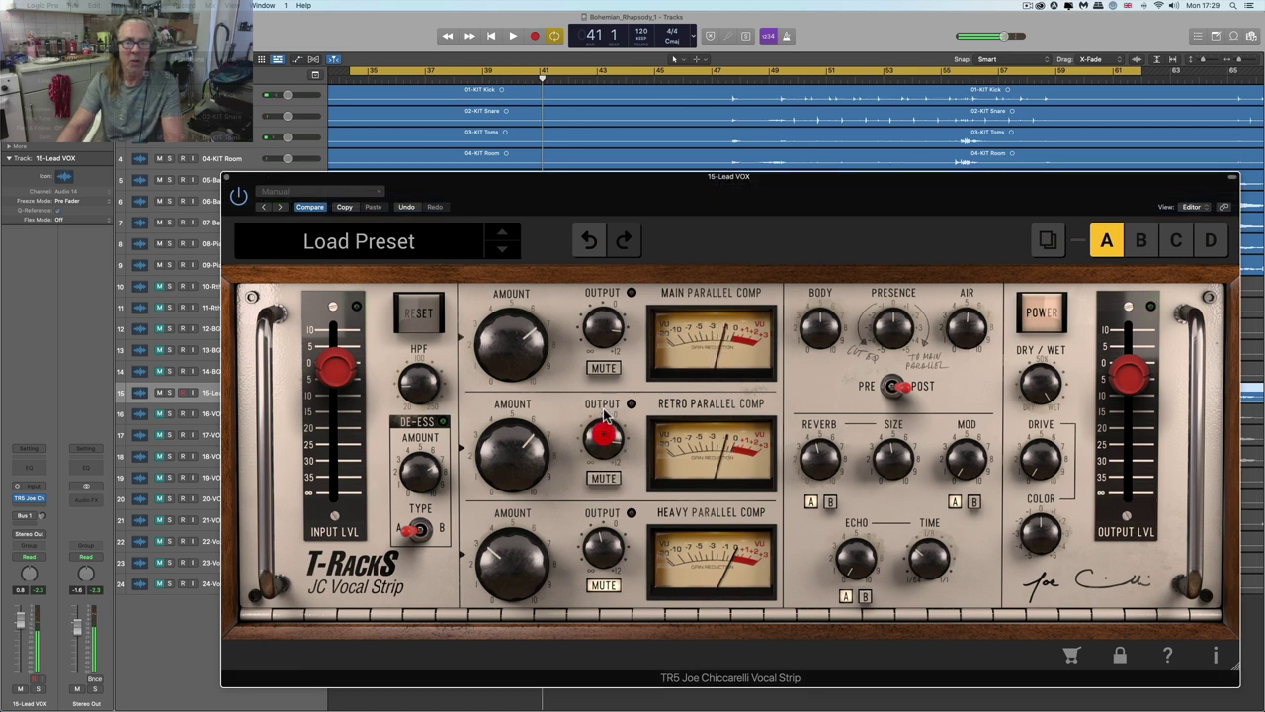
pyautogui.click(605, 369)
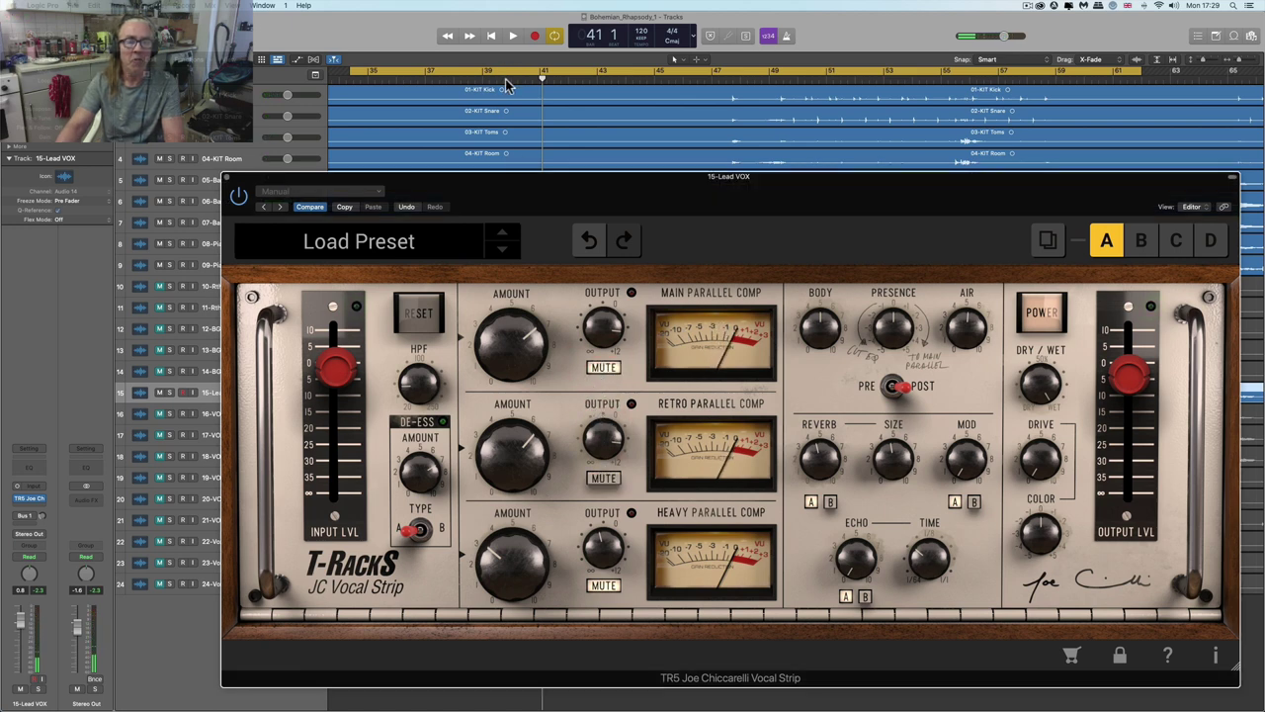
pyautogui.click(506, 79)
pyautogui.press('space')
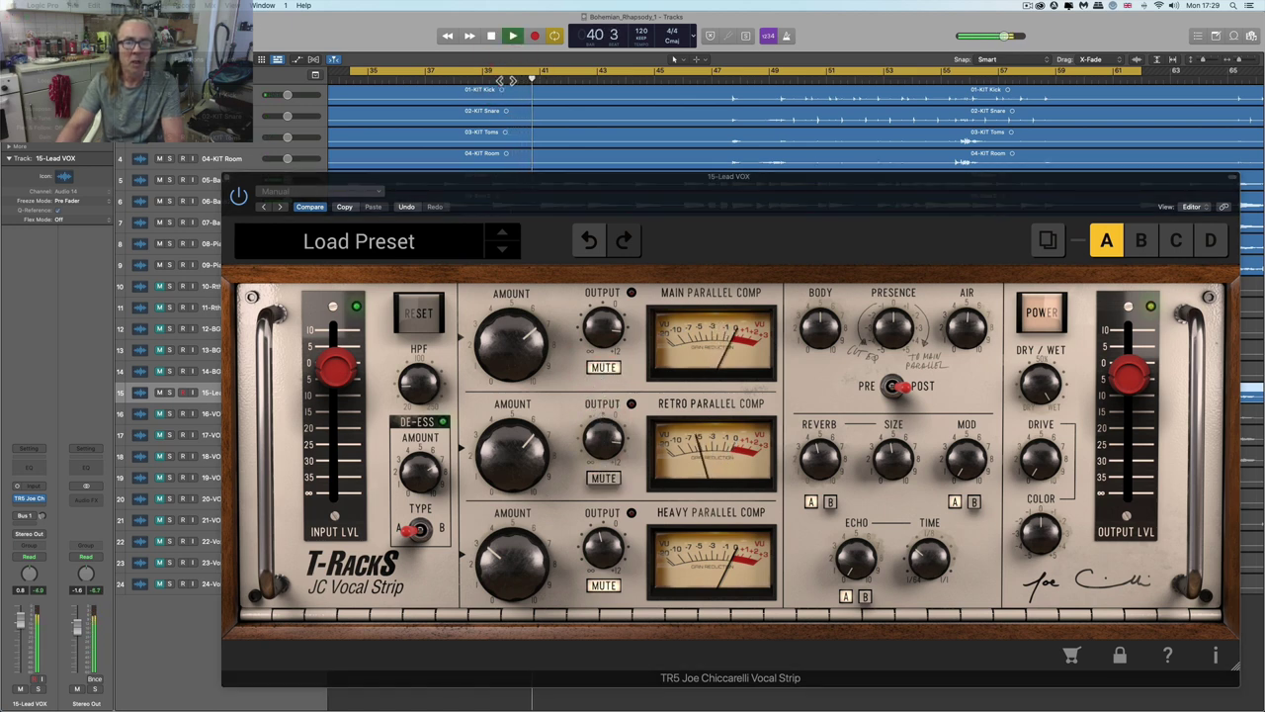
pyautogui.press('space')
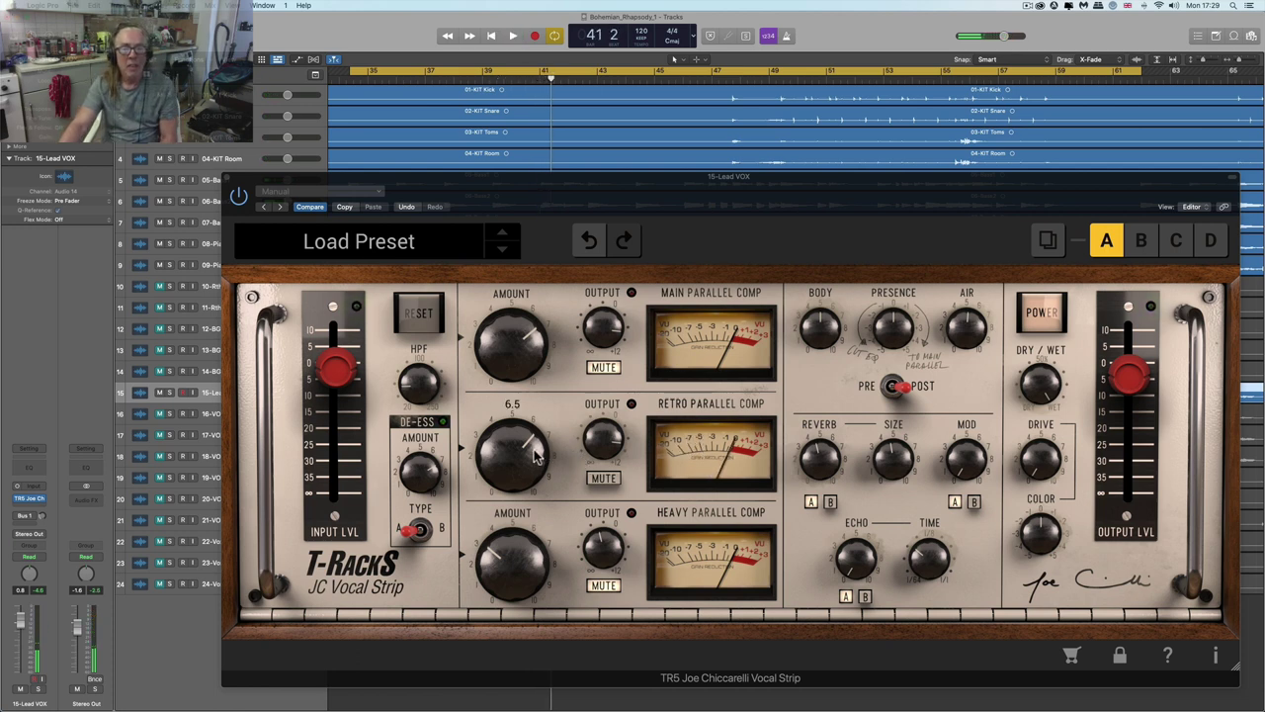
# - Mute the retro parallel compressor and unmute the heavy parallel compressor, keeping the main one muted
pyautogui.moveTo(608, 458)
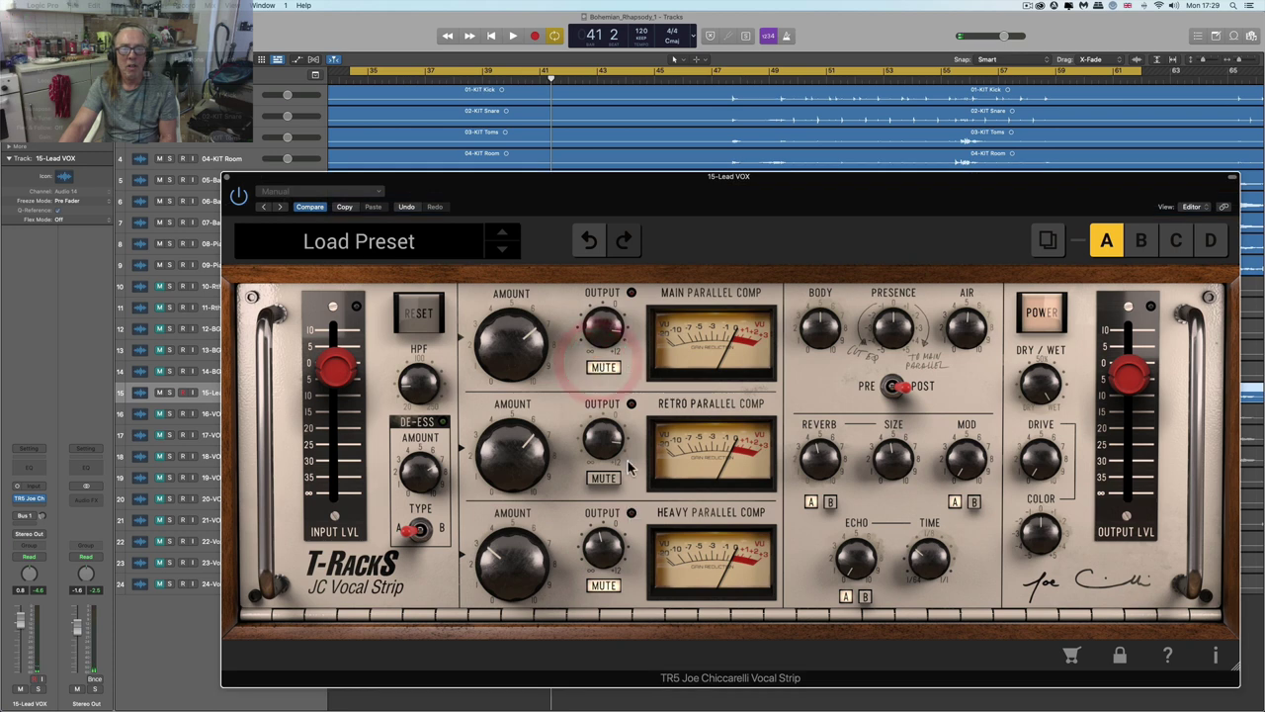
pyautogui.click(609, 371)
pyautogui.click(603, 473)
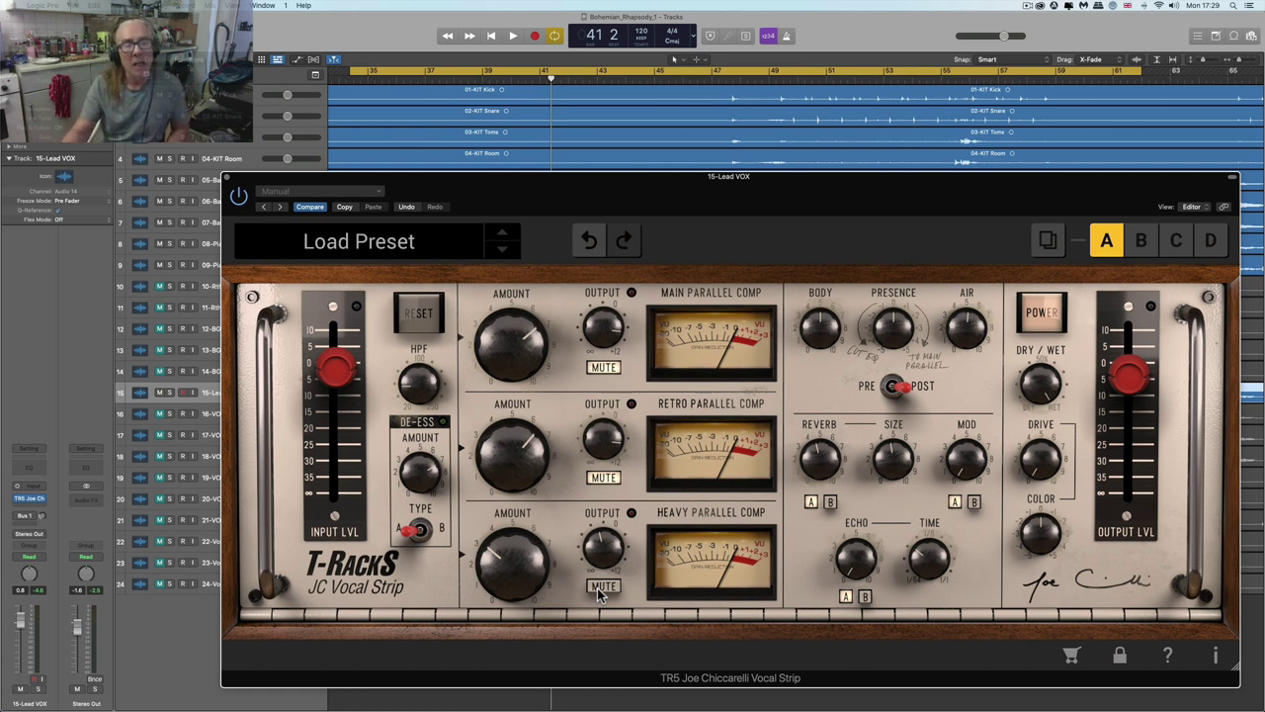
# - During playback, raise the heavy parallel compressor's amount to 6.7 and set its output to 3.5 dB
pyautogui.moveTo(535, 584)
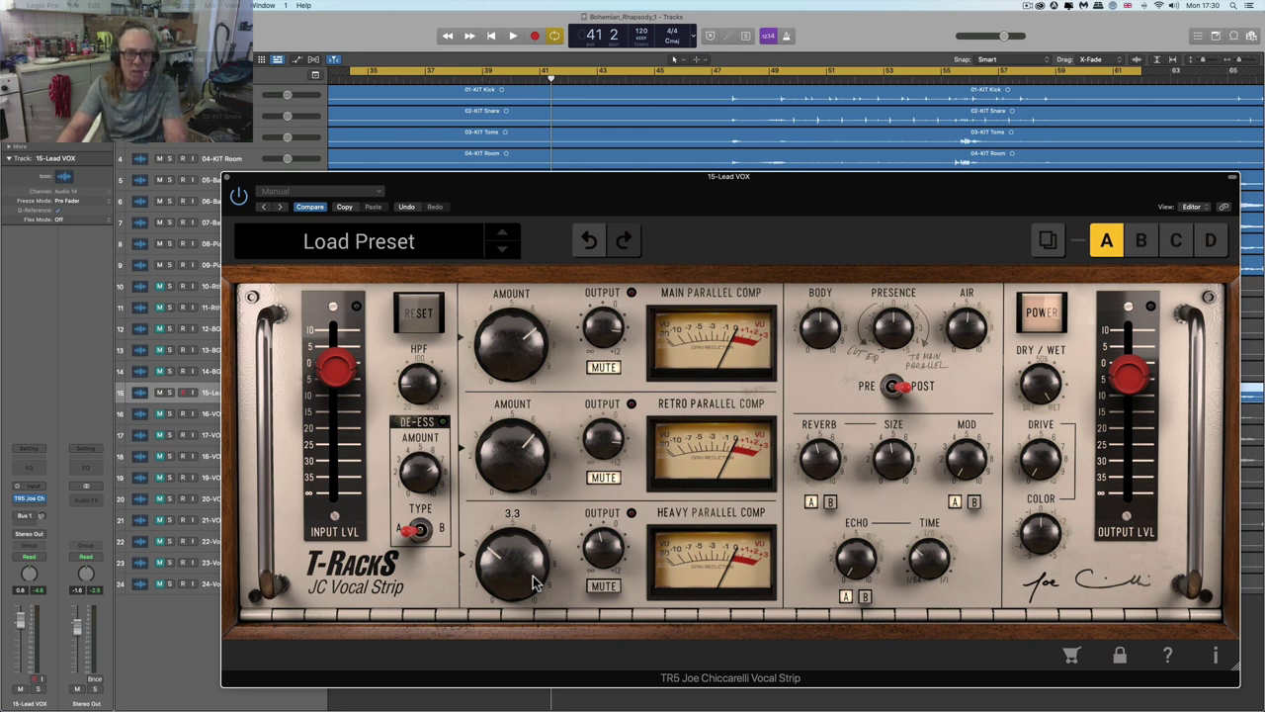
pyautogui.press('space')
pyautogui.moveTo(534, 581); pyautogui.dragTo(506, 450)
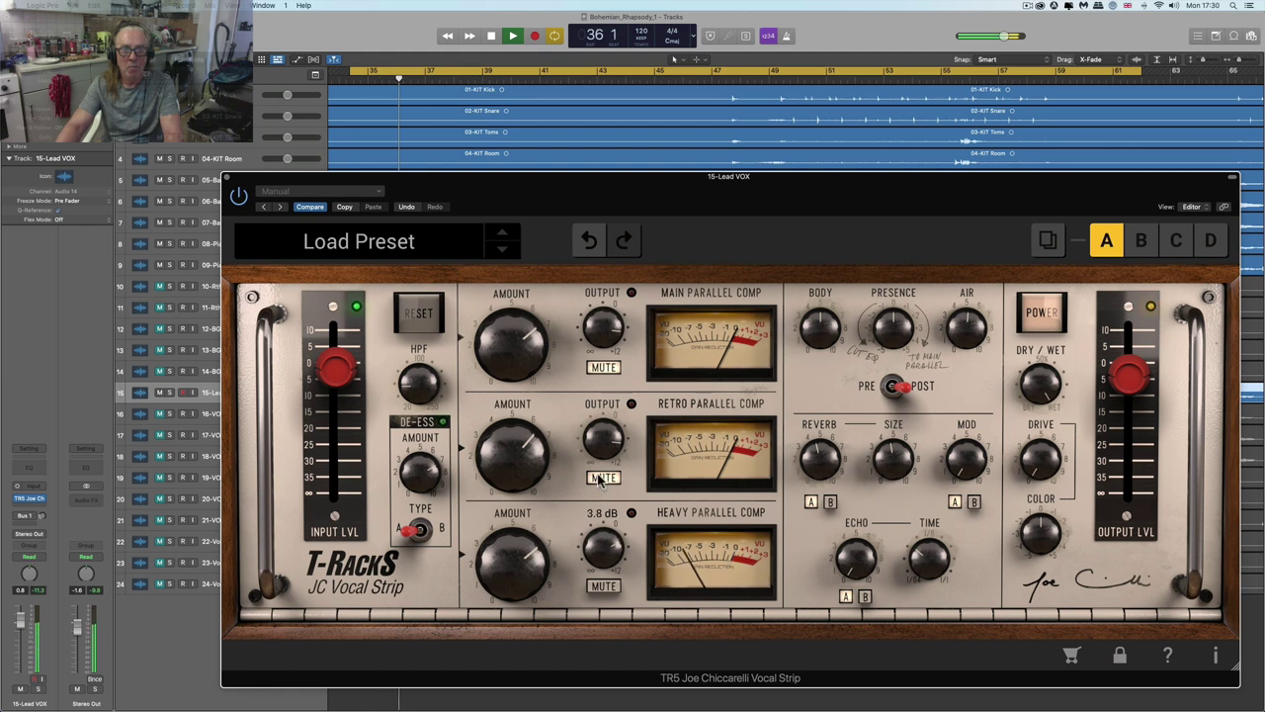
pyautogui.click(601, 552)
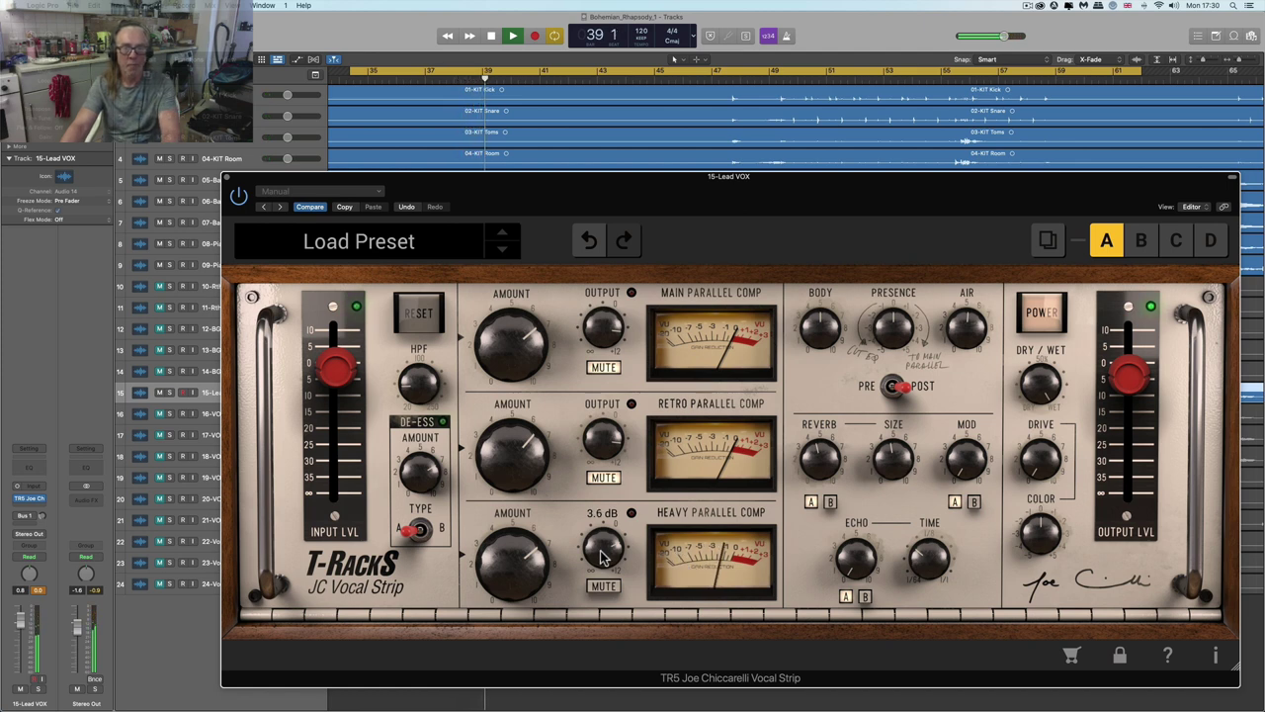
pyautogui.moveTo(601, 550); pyautogui.dragTo(601, 550)
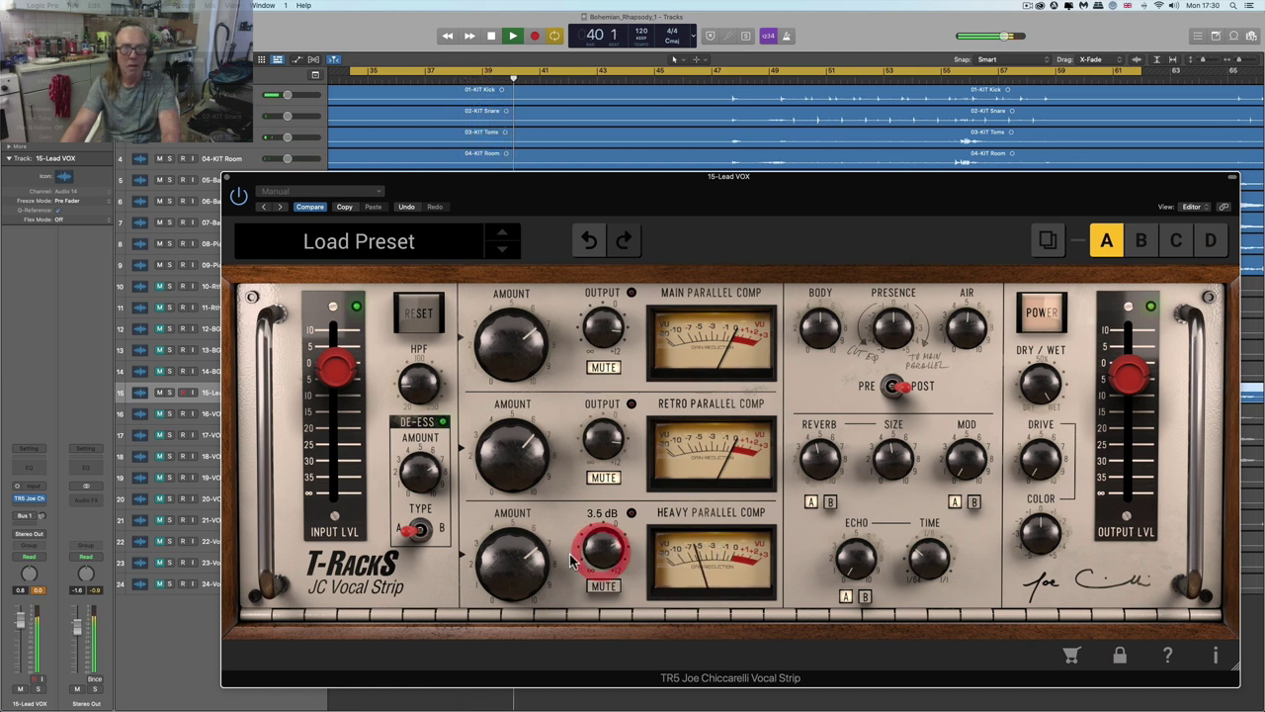
# - Stop playback, raise the heavy parallel compressor's amount to 10.0, and briefly play the section while adjusting its output
pyautogui.moveTo(532, 554)
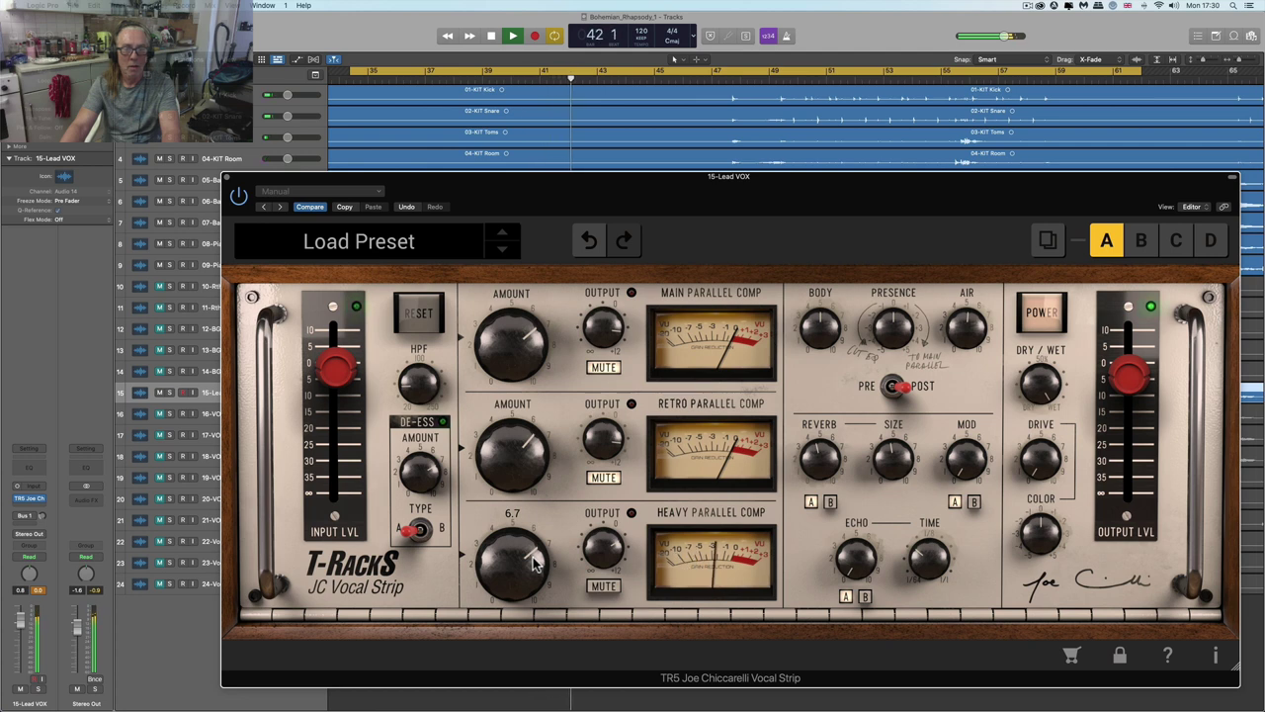
pyautogui.press('space')
pyautogui.moveTo(533, 571); pyautogui.dragTo(517, 463)
pyautogui.moveTo(608, 564)
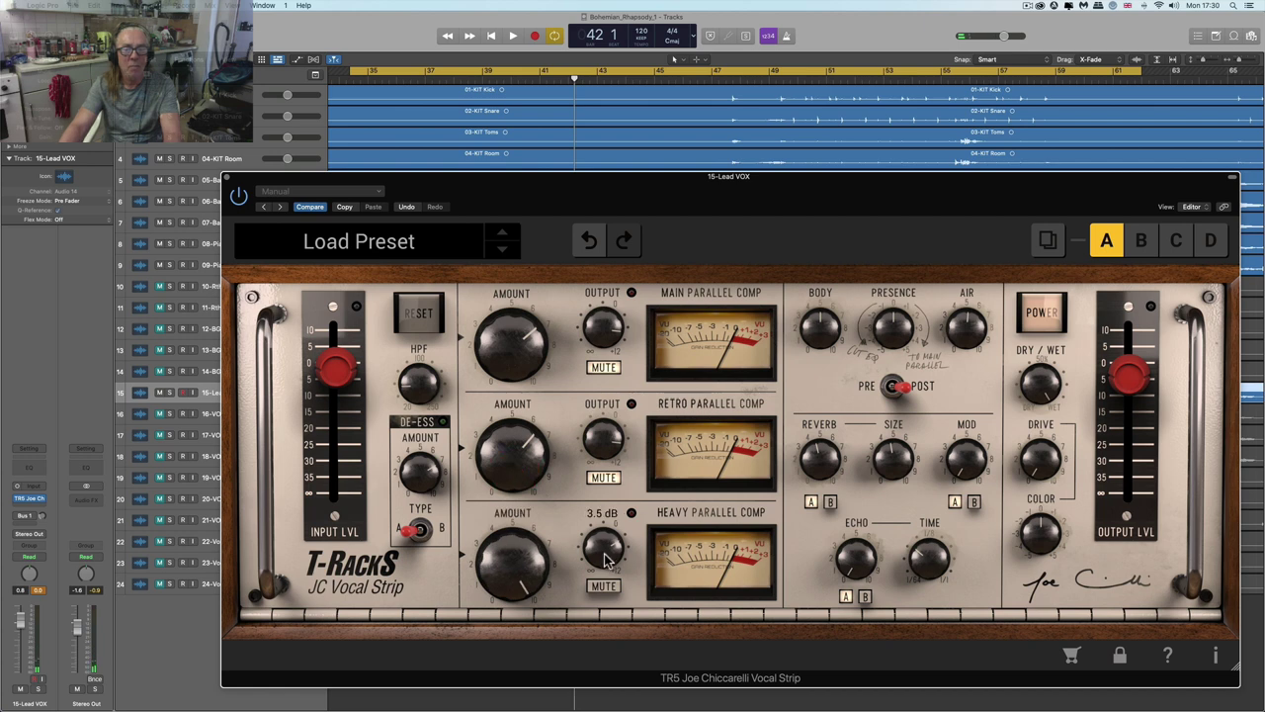
pyautogui.press('space')
pyautogui.moveTo(608, 562); pyautogui.dragTo(608, 573)
pyautogui.press('space')
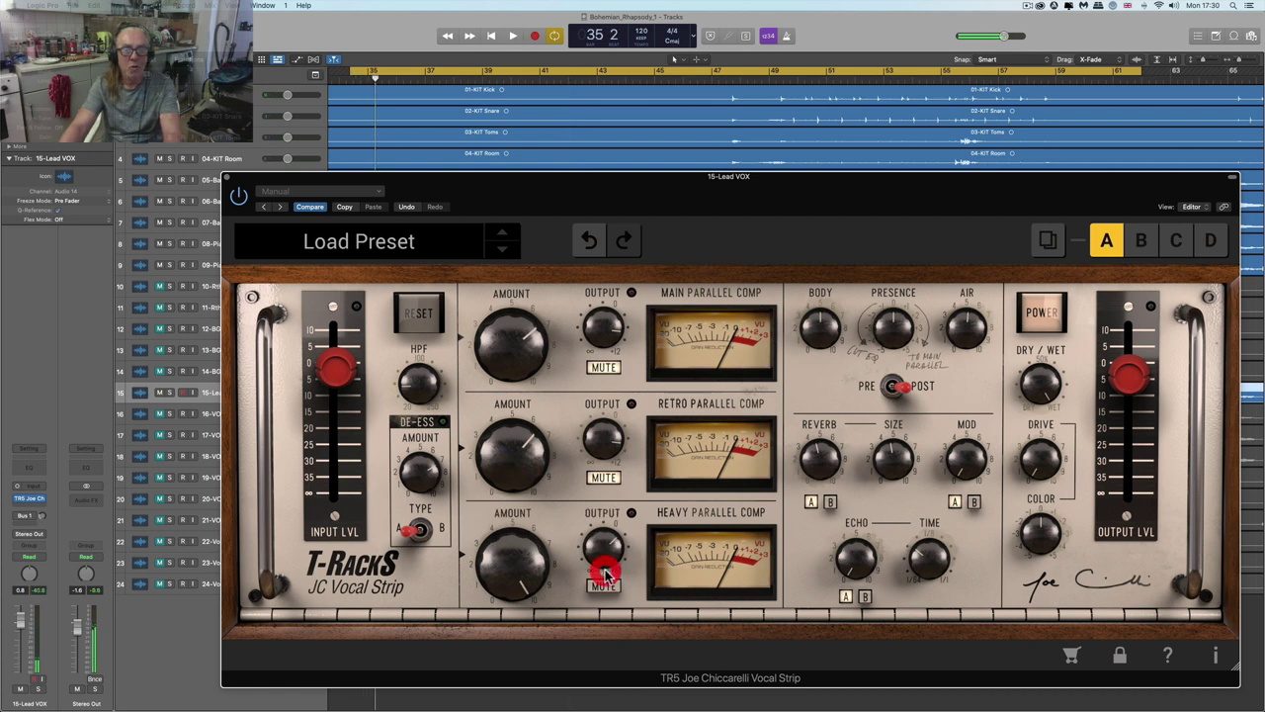
pyautogui.moveTo(519, 592)
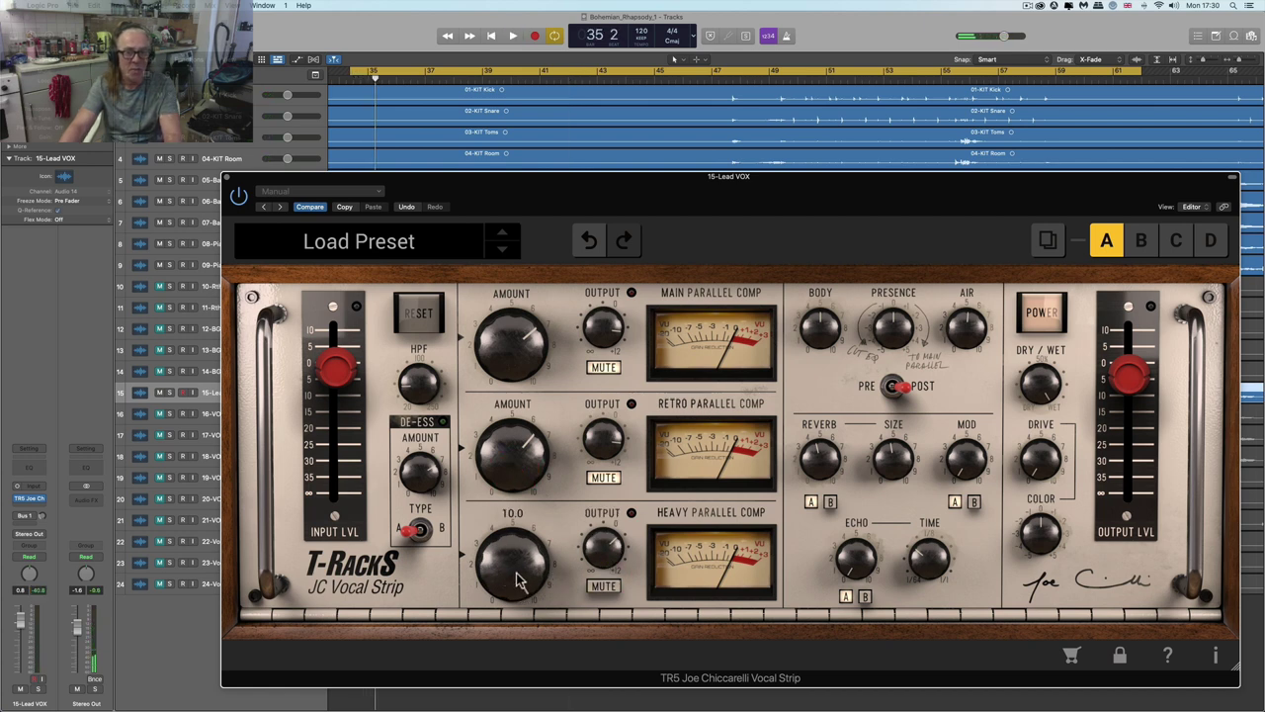
pyautogui.moveTo(595, 556)
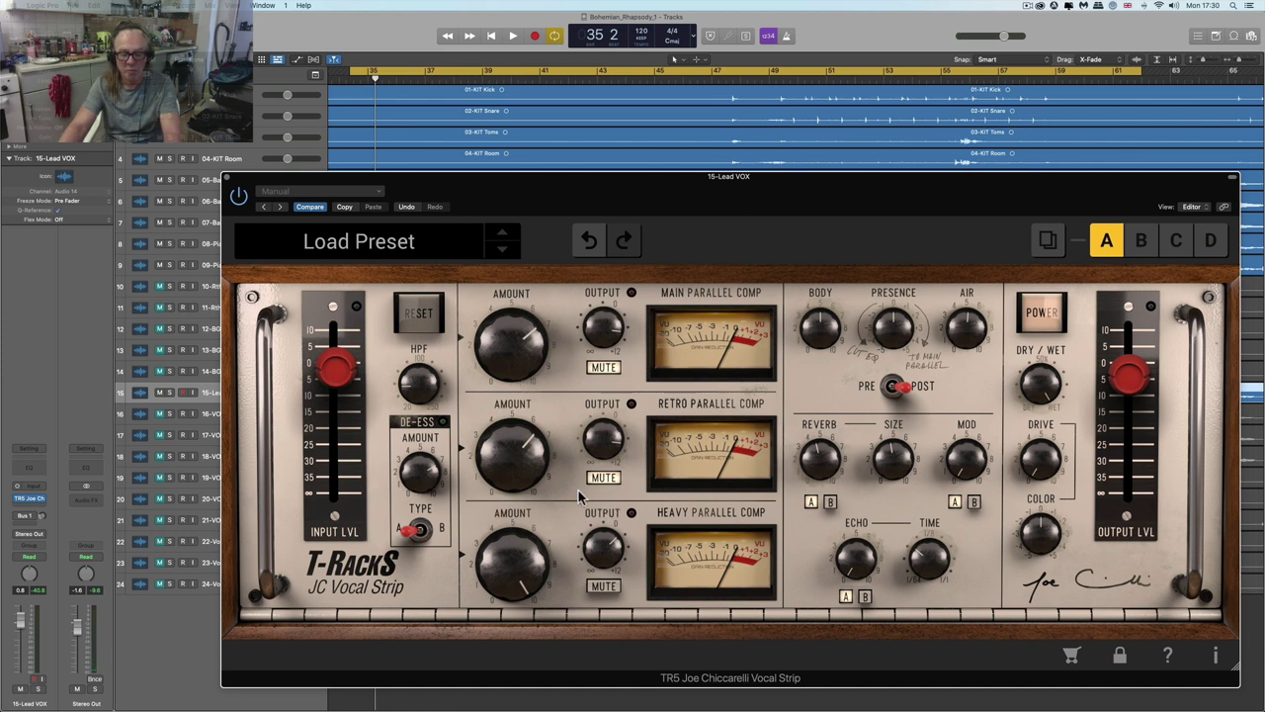
# - Play the section while setting the heavy parallel compressor's output to about 6.1 dB, solo the lead vocal, and stop playback
pyautogui.press('space')
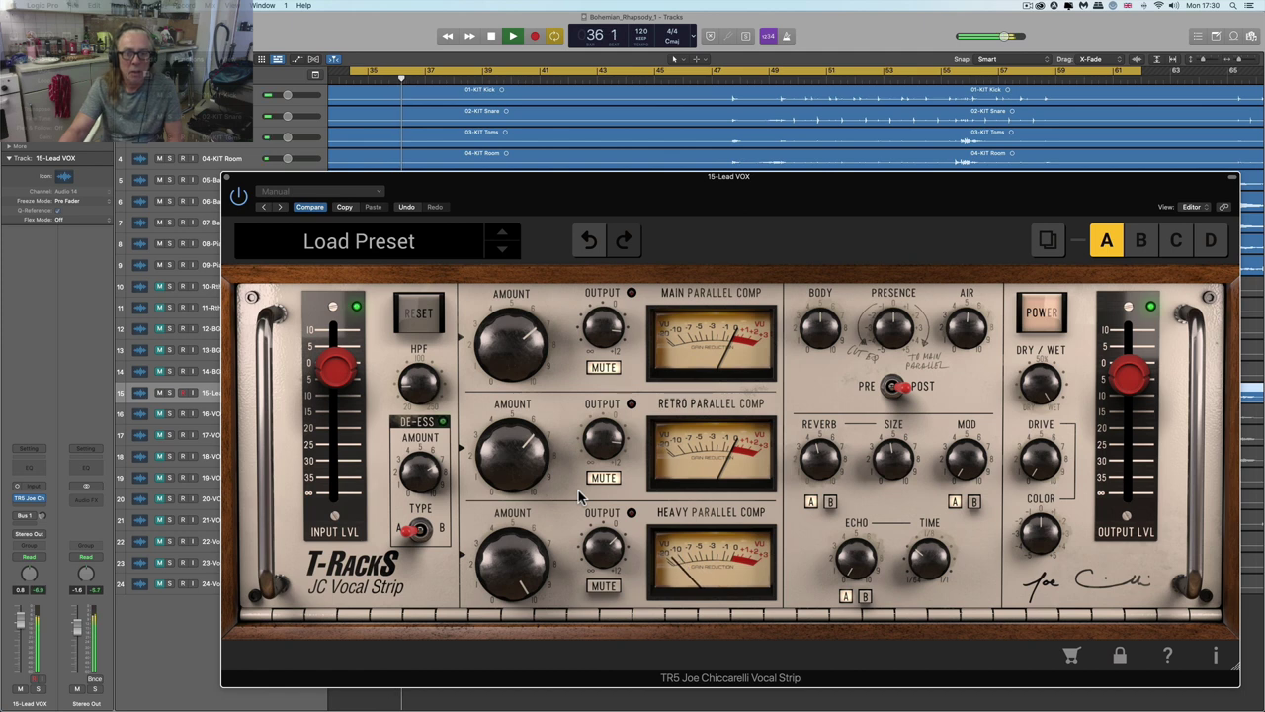
pyautogui.moveTo(603, 549); pyautogui.dragTo(606, 509)
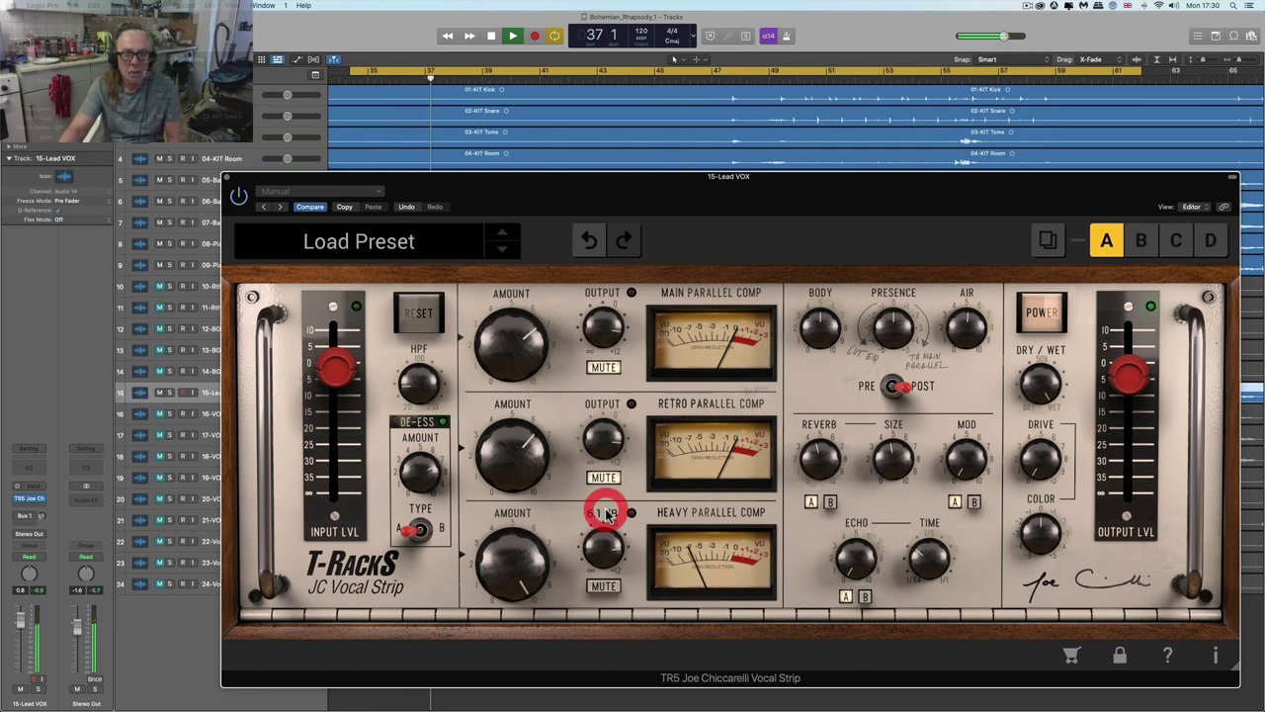
pyautogui.click(37, 689)
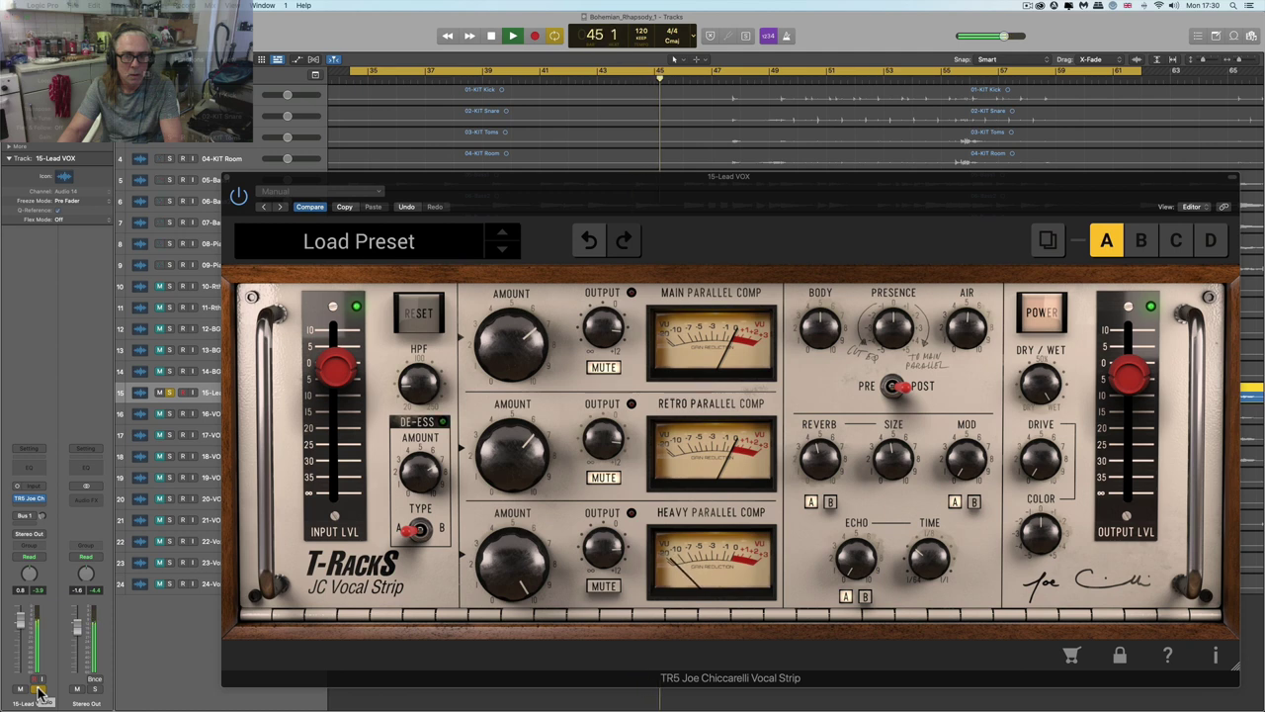
pyautogui.press('space')
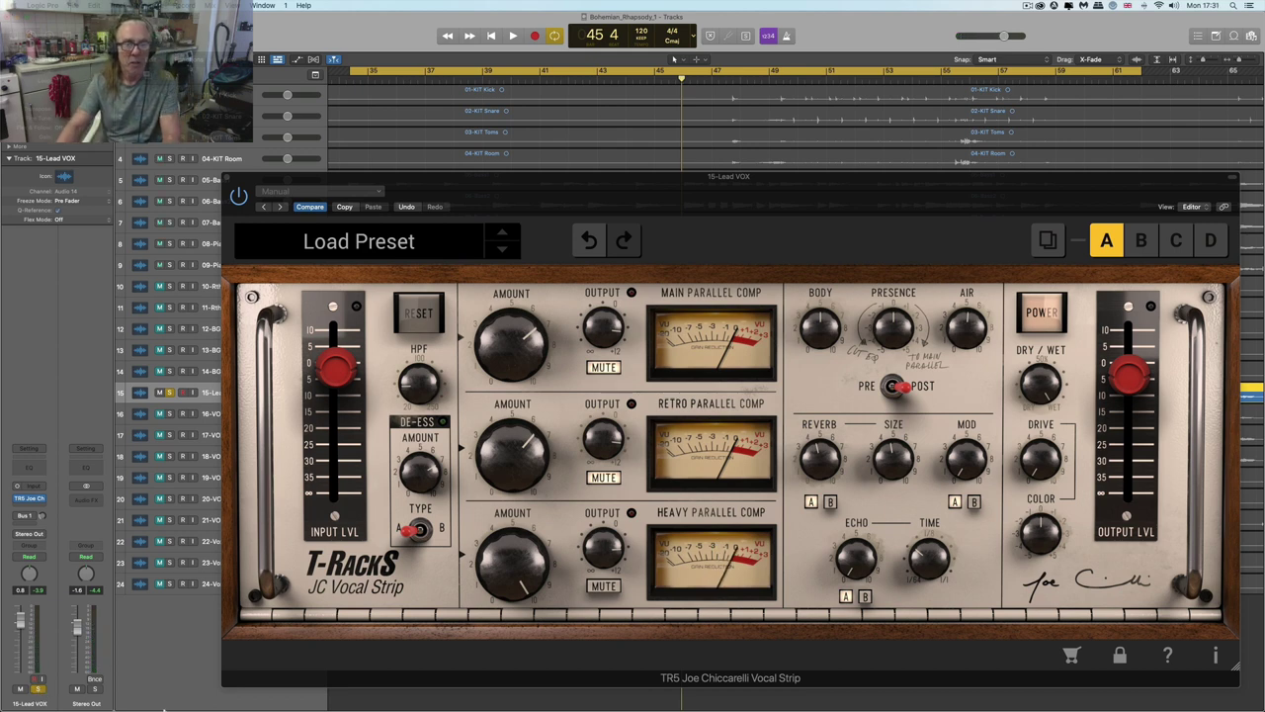
# - Unsolo the lead vocal and fine-tune the heavy parallel compressor's amount to about 9.4
pyautogui.moveTo(504, 562); pyautogui.dragTo(501, 581)
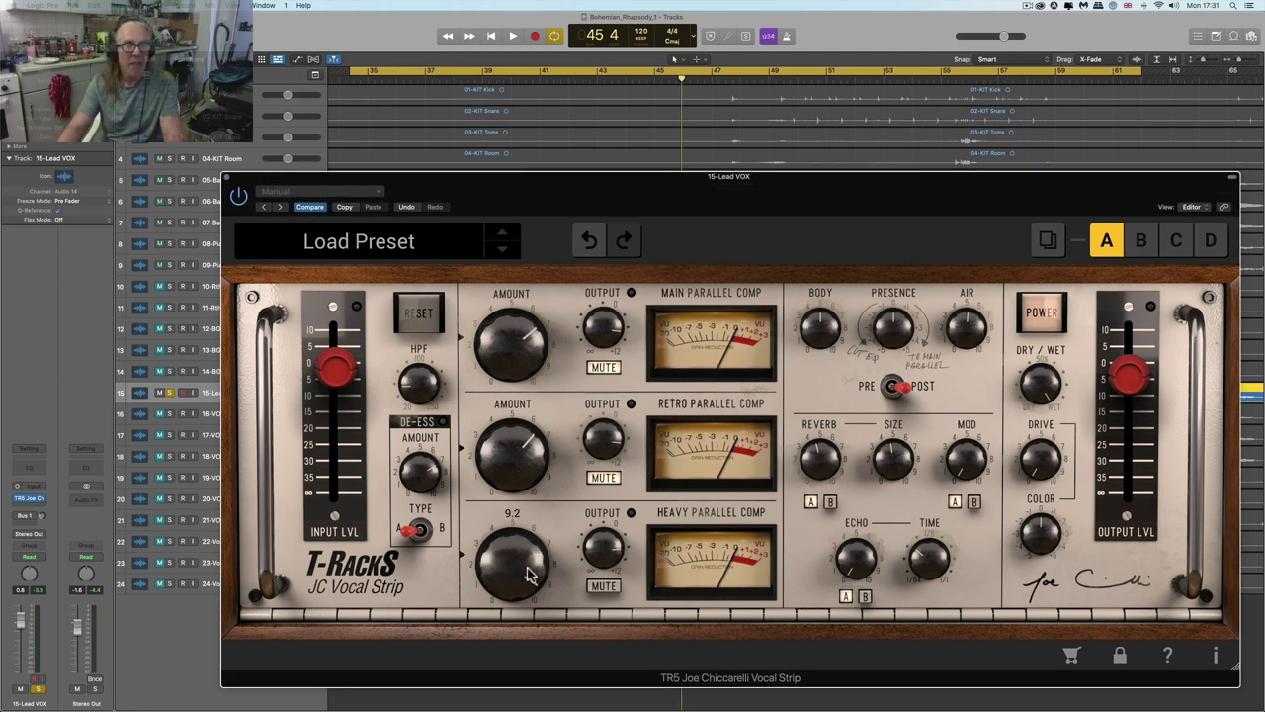
pyautogui.click(40, 690)
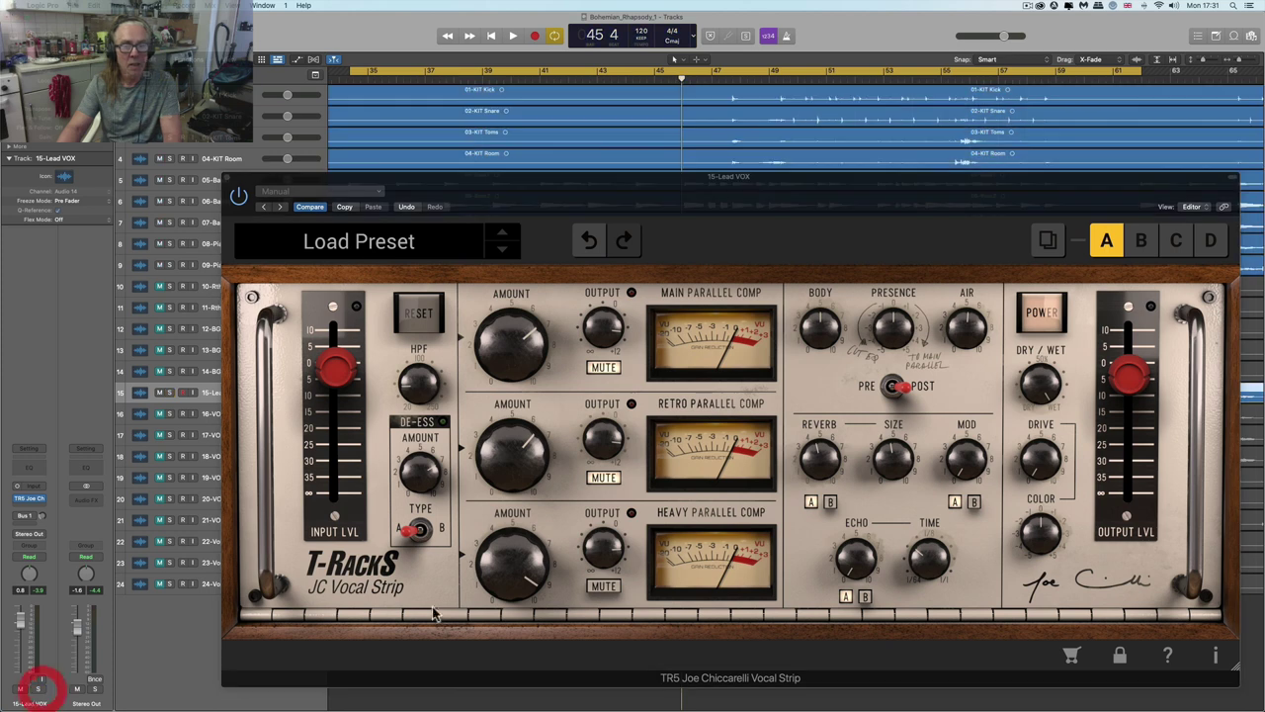
pyautogui.press('space')
pyautogui.moveTo(497, 583)
pyautogui.moveTo(503, 578); pyautogui.dragTo(504, 568)
pyautogui.moveTo(509, 621); pyautogui.dragTo(524, 571)
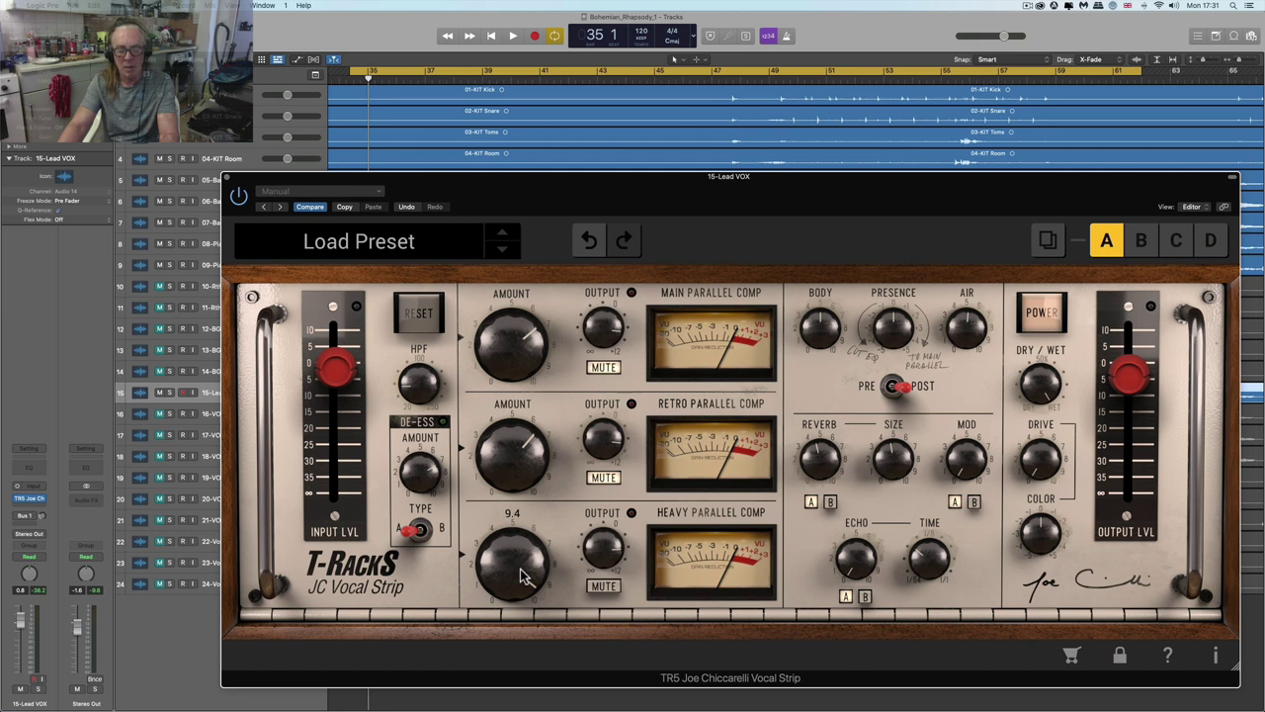
# - Play the section from around bar 35, set the heavy parallel compressor's output to about 7.4 dB, and stop
pyautogui.press('space')
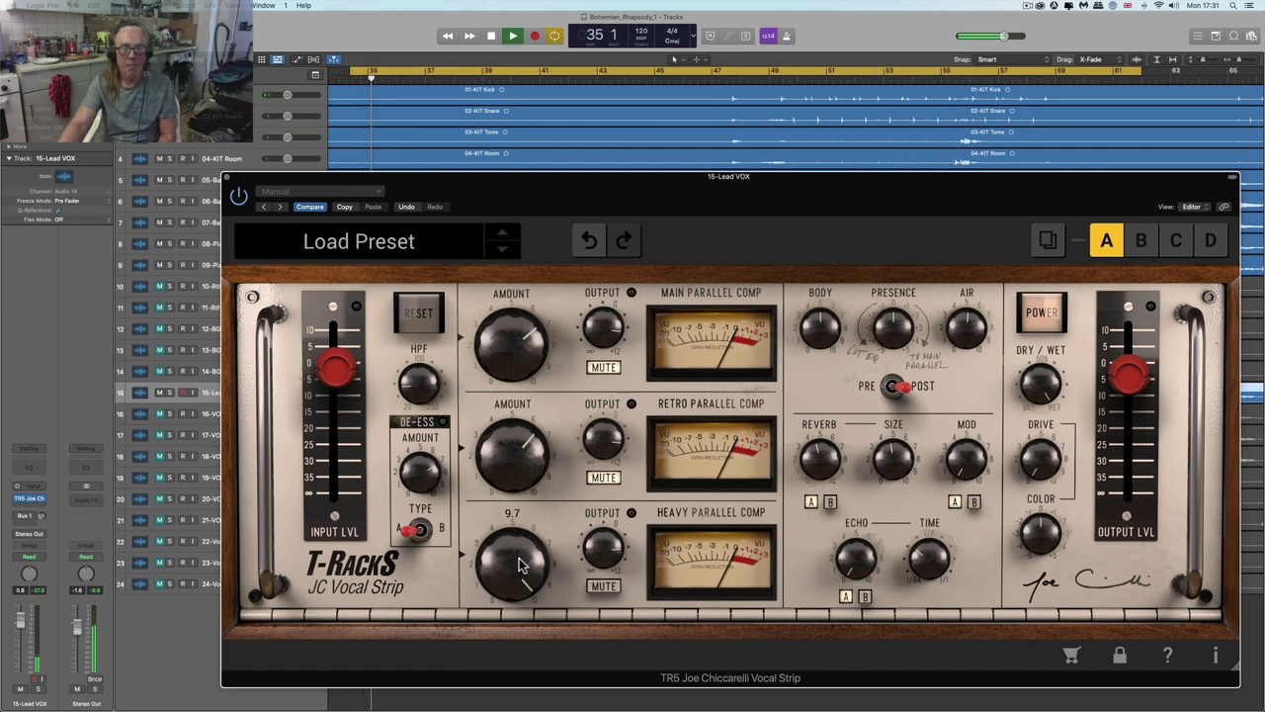
pyautogui.click(606, 552)
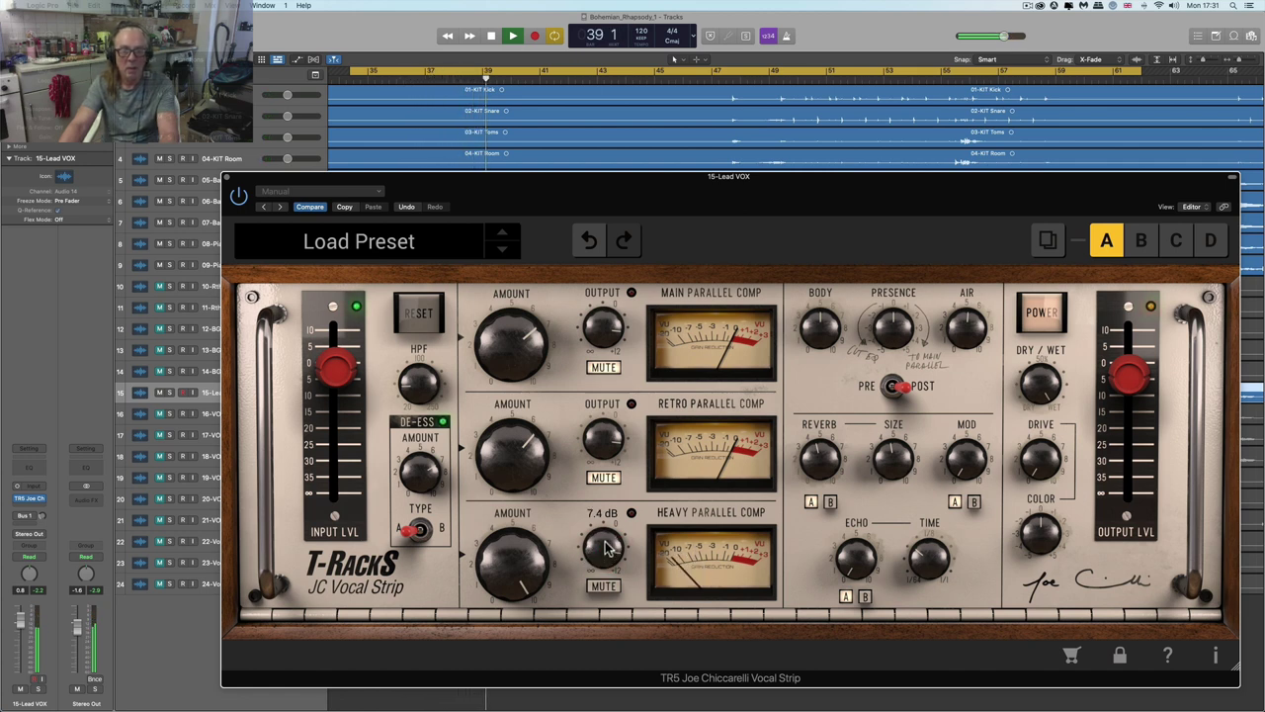
pyautogui.moveTo(606, 555); pyautogui.dragTo(608, 549)
pyautogui.press('space')
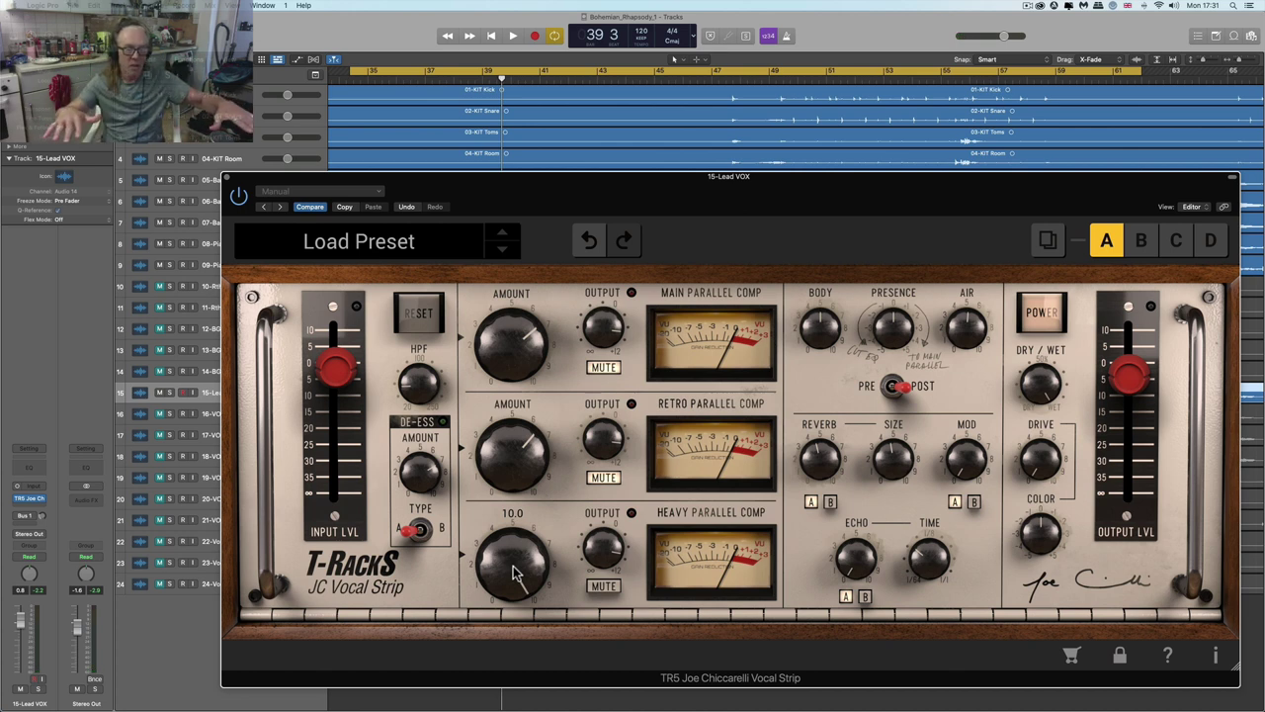
# - Reduce the heavy parallel compressor's amount to 8.2, play the section while lowering it further to 5.3, and stop
pyautogui.moveTo(598, 552)
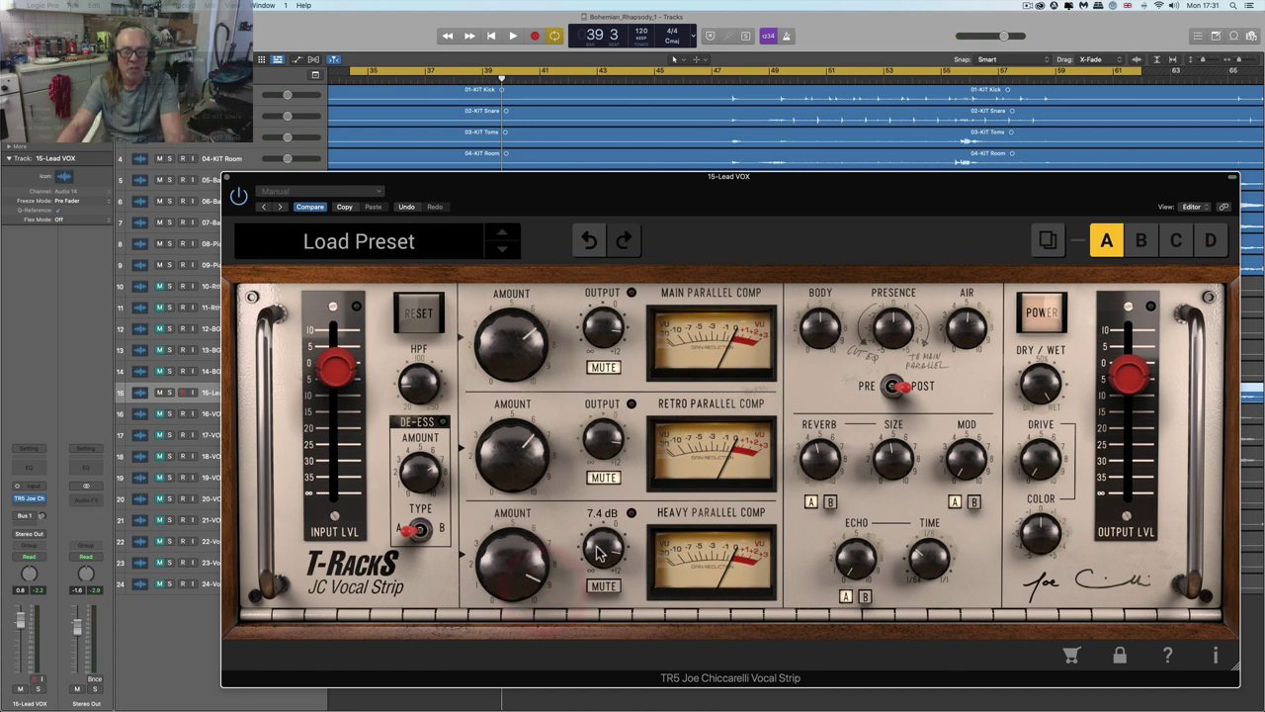
pyautogui.moveTo(517, 559); pyautogui.dragTo(518, 570)
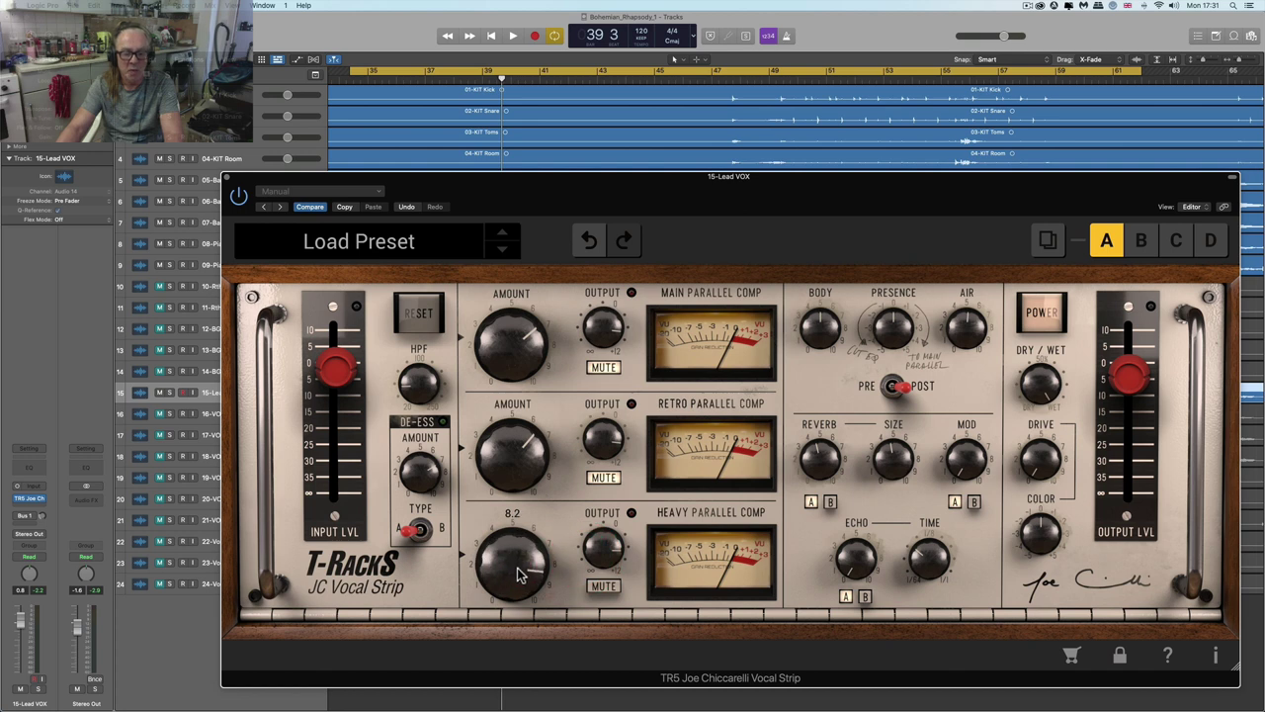
pyautogui.press('space')
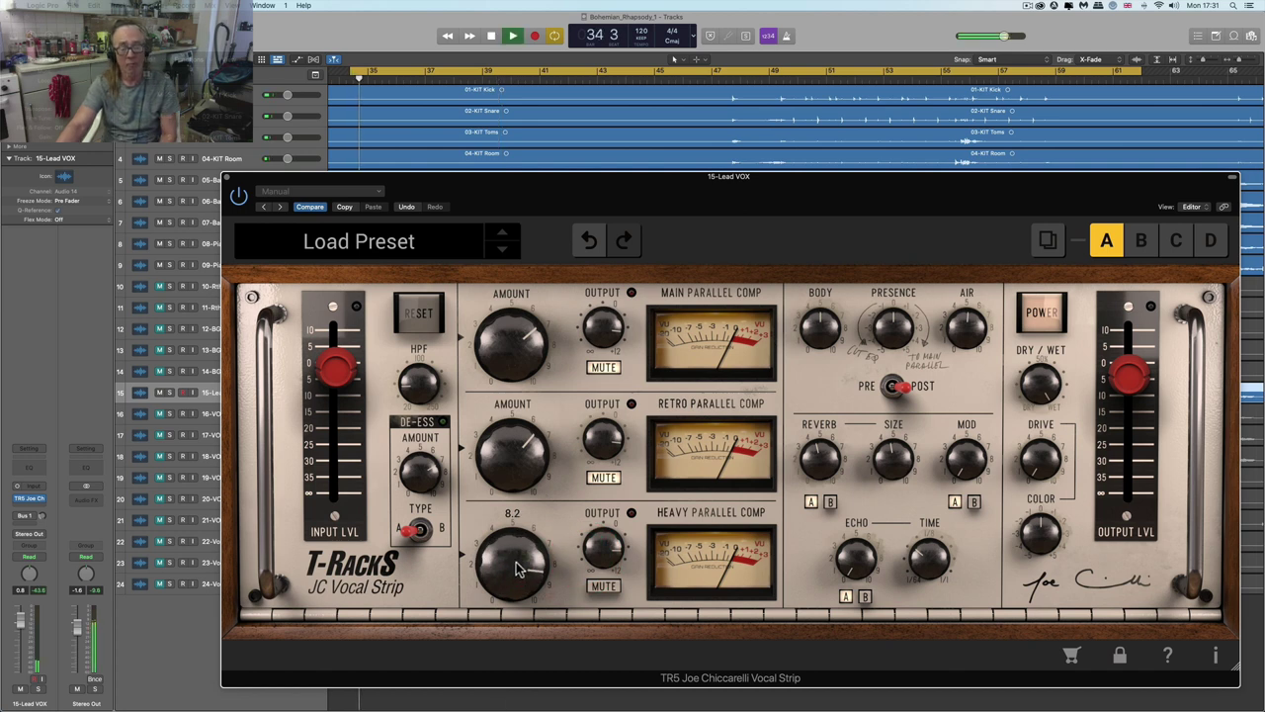
pyautogui.moveTo(516, 568); pyautogui.dragTo(544, 640)
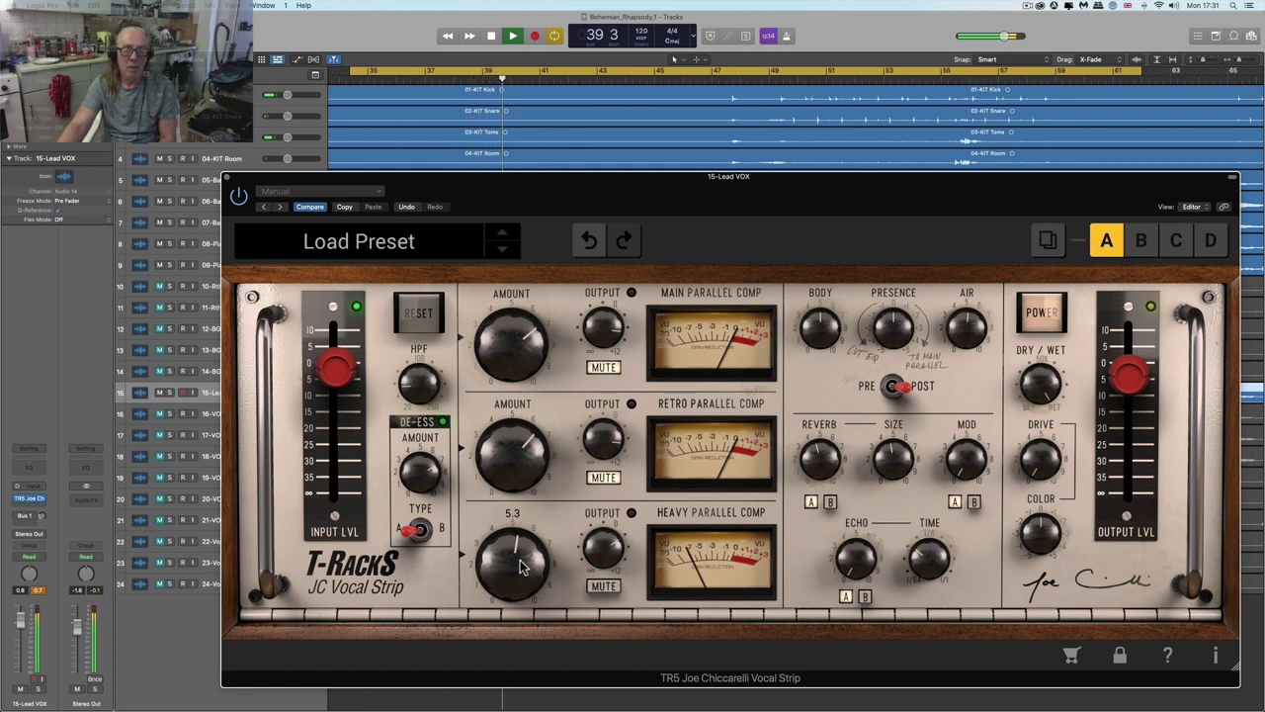
pyautogui.press('space')
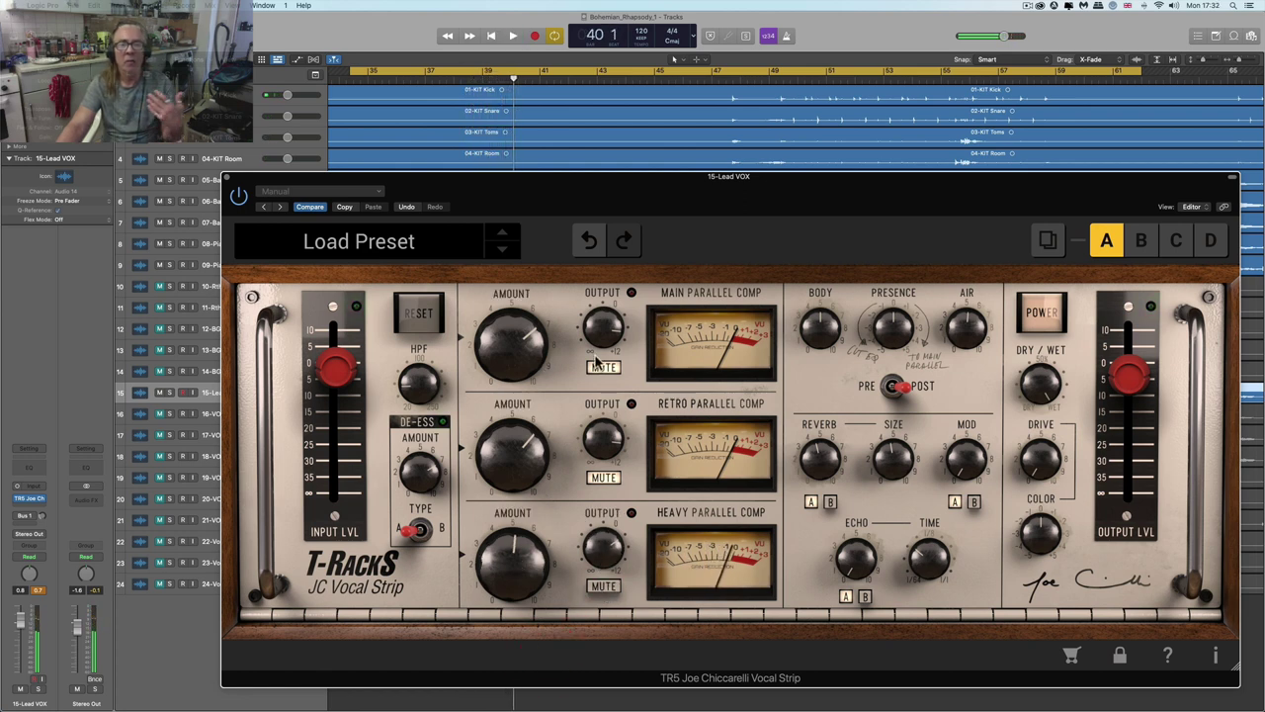
# - Raise the main parallel compressor's amount to maximum, and during playback bring the retro parallel compressor's amount up to 7.4
pyautogui.moveTo(561, 559)
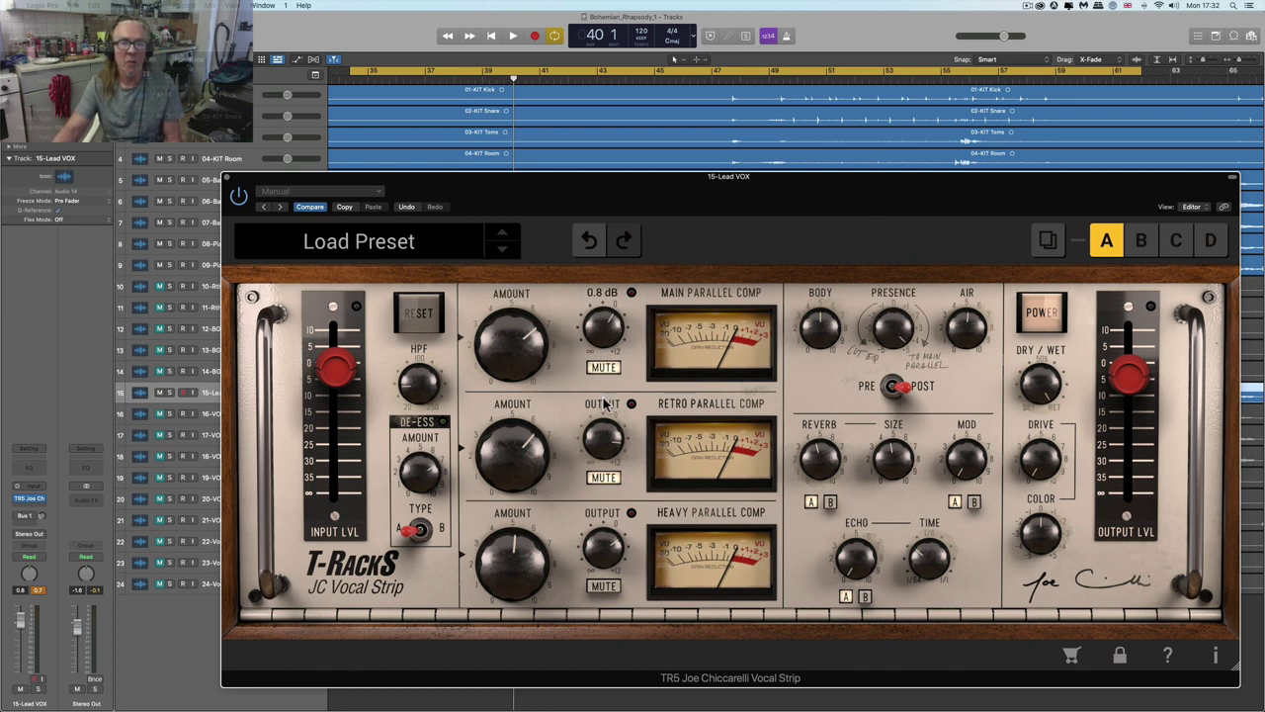
pyautogui.moveTo(512, 341); pyautogui.dragTo(510, 274)
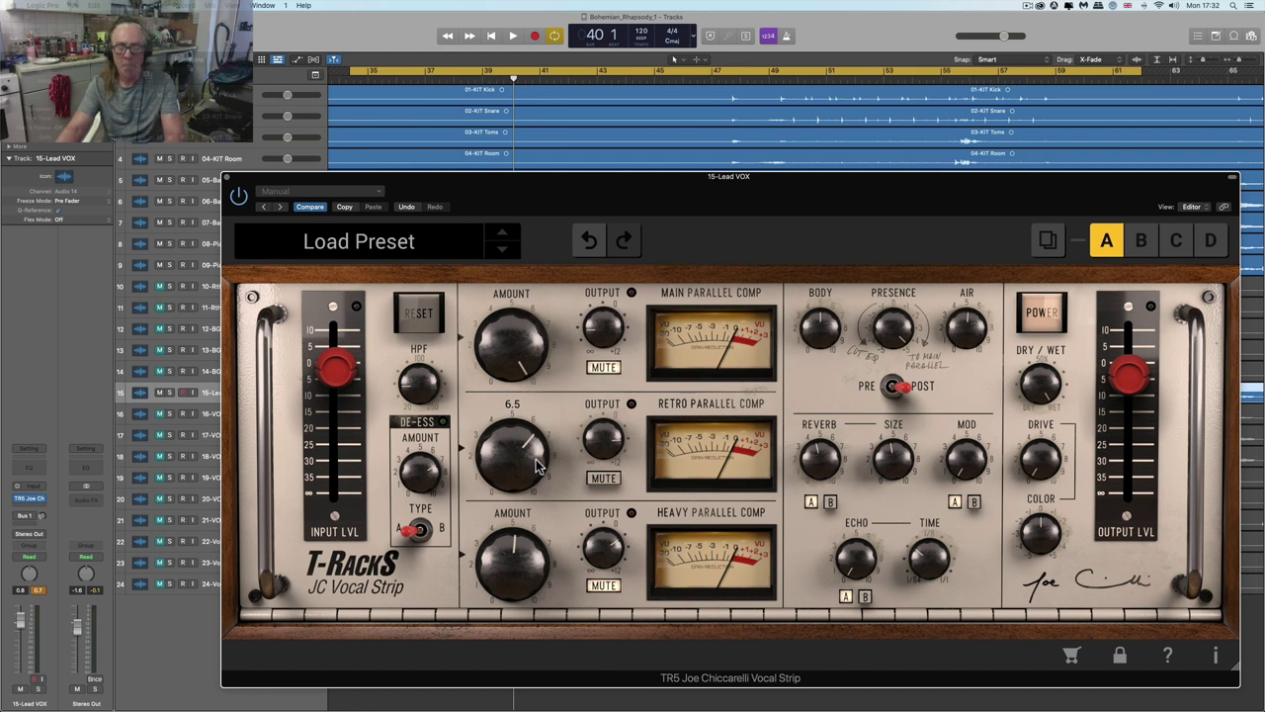
pyautogui.press('space')
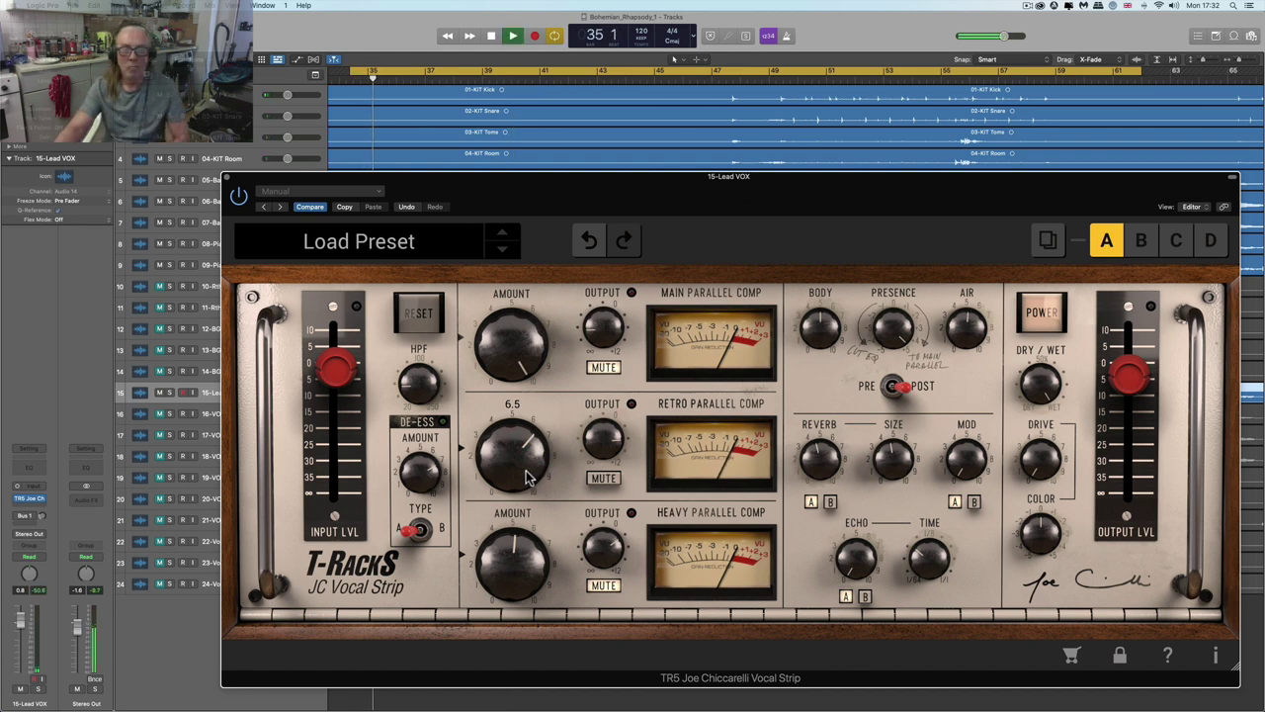
pyautogui.moveTo(524, 468); pyautogui.dragTo(521, 463)
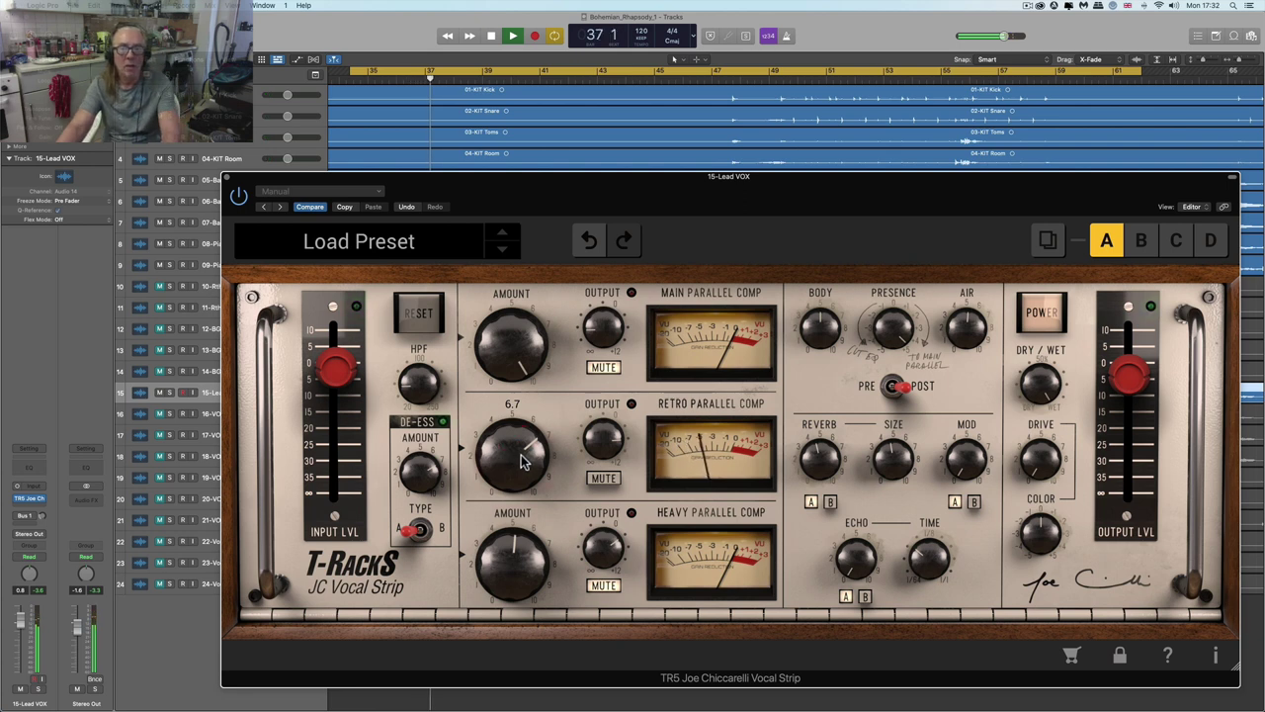
pyautogui.moveTo(519, 459); pyautogui.dragTo(523, 440)
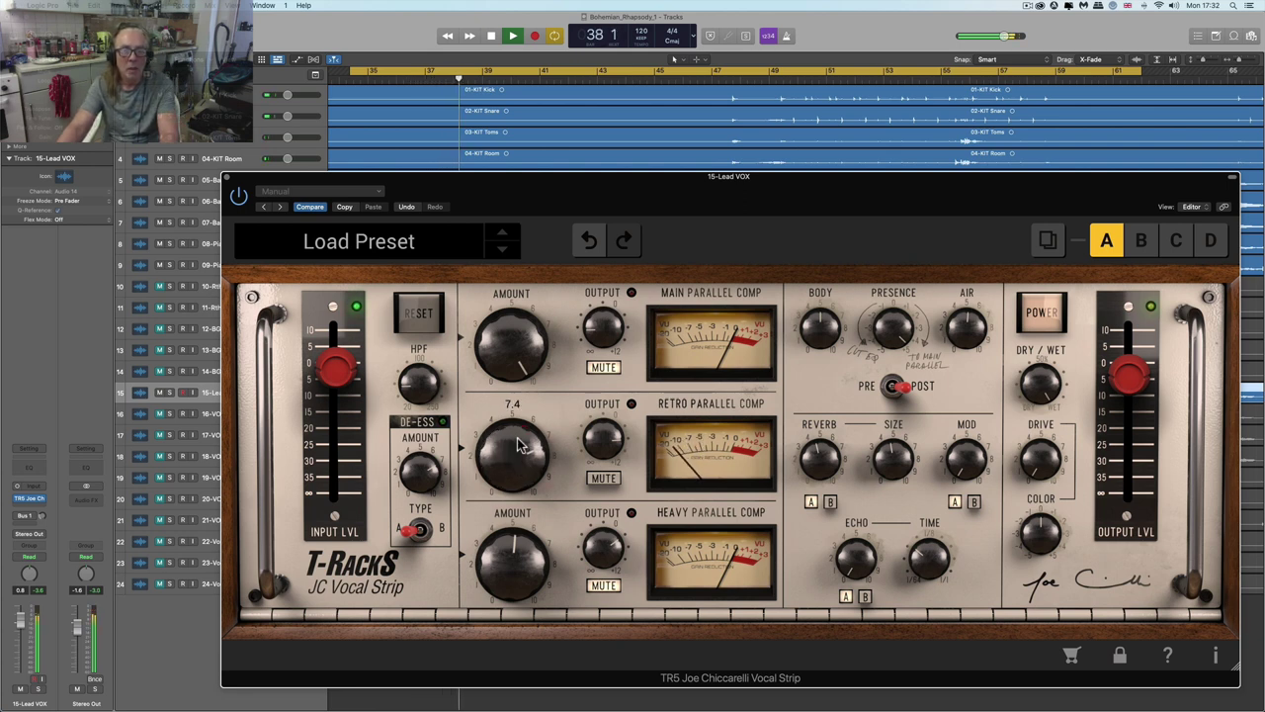
pyautogui.press('space')
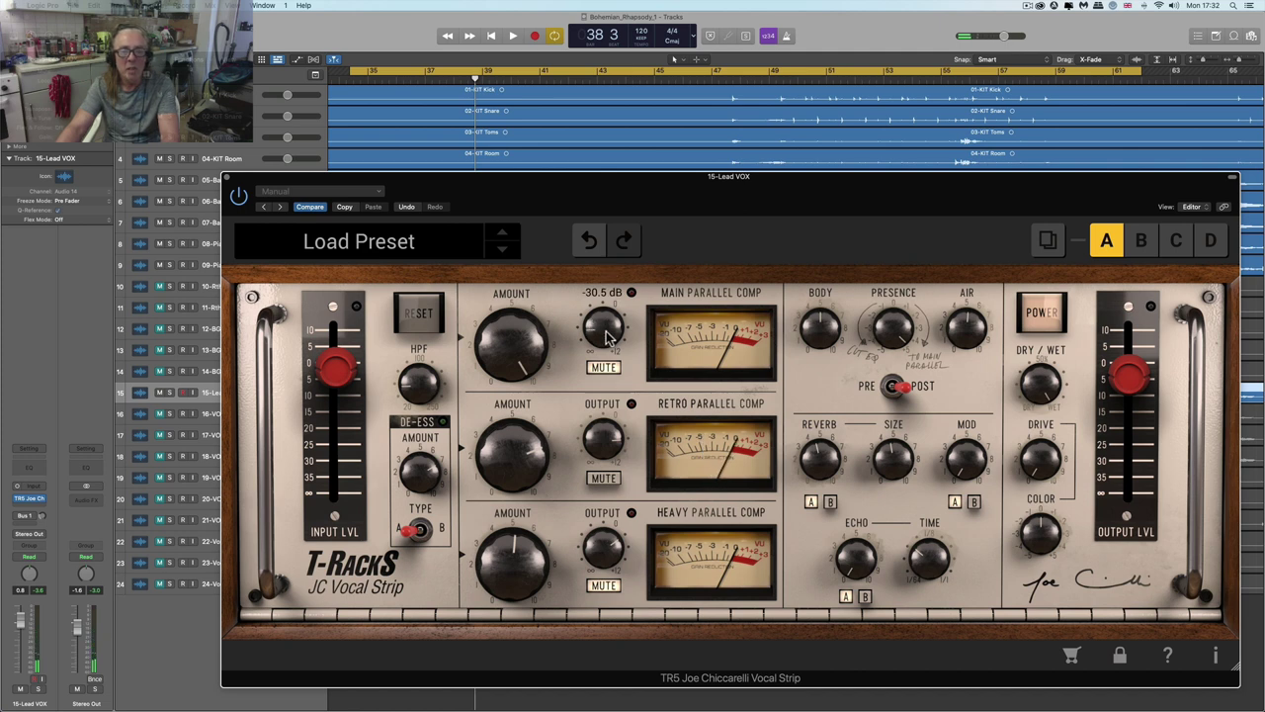
# - Play the section while blending the main parallel compressor with the retro one, setting the main output to -7.2 dB
pyautogui.press('space')
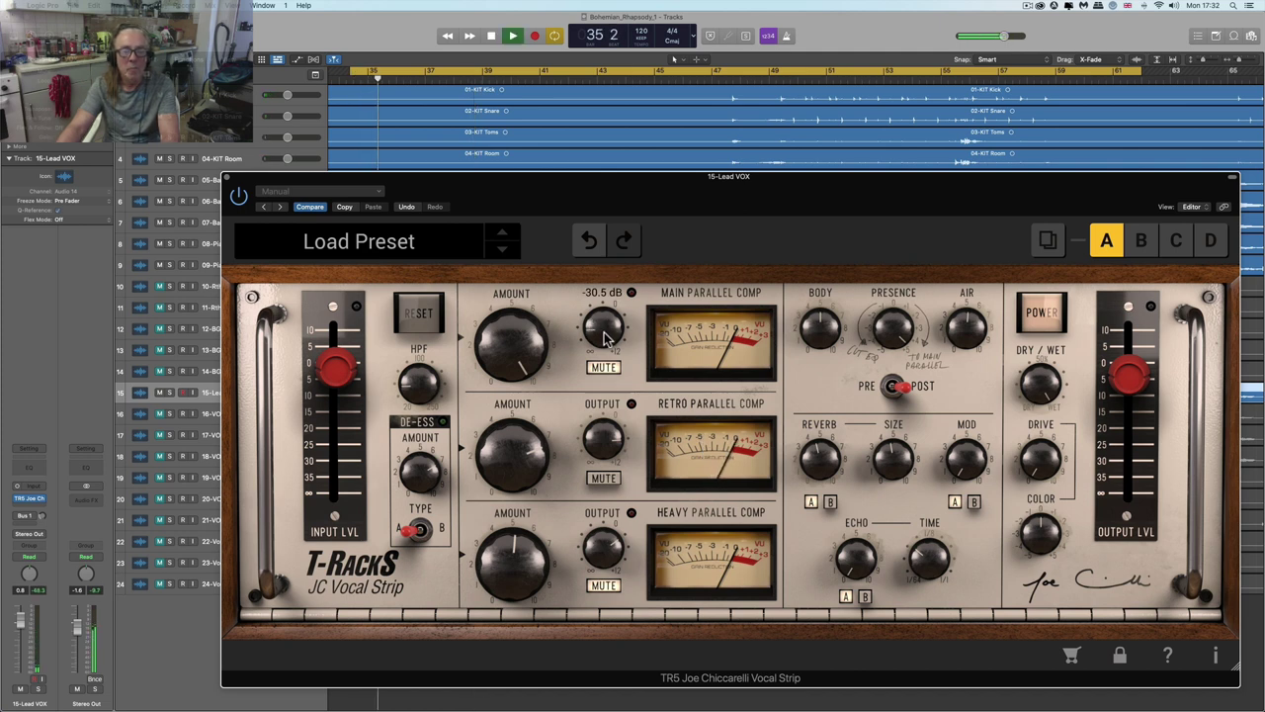
pyautogui.moveTo(602, 374); pyautogui.dragTo(597, 294)
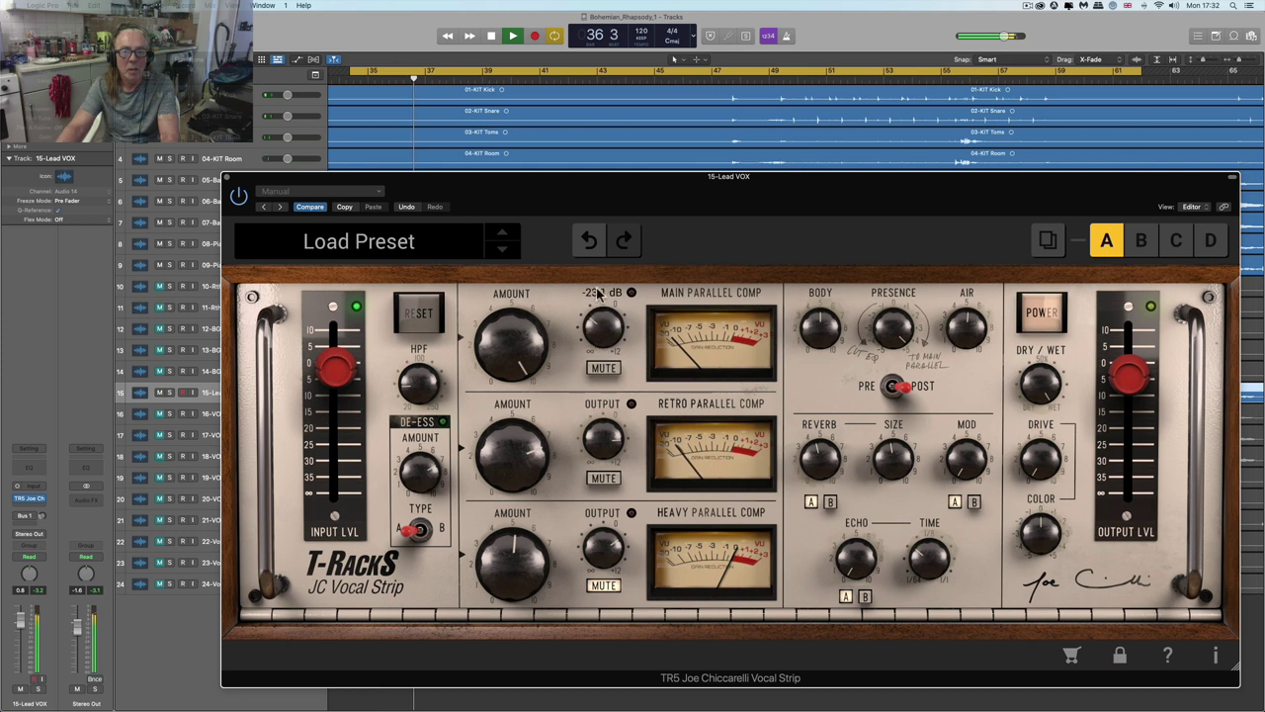
pyautogui.click(581, 222)
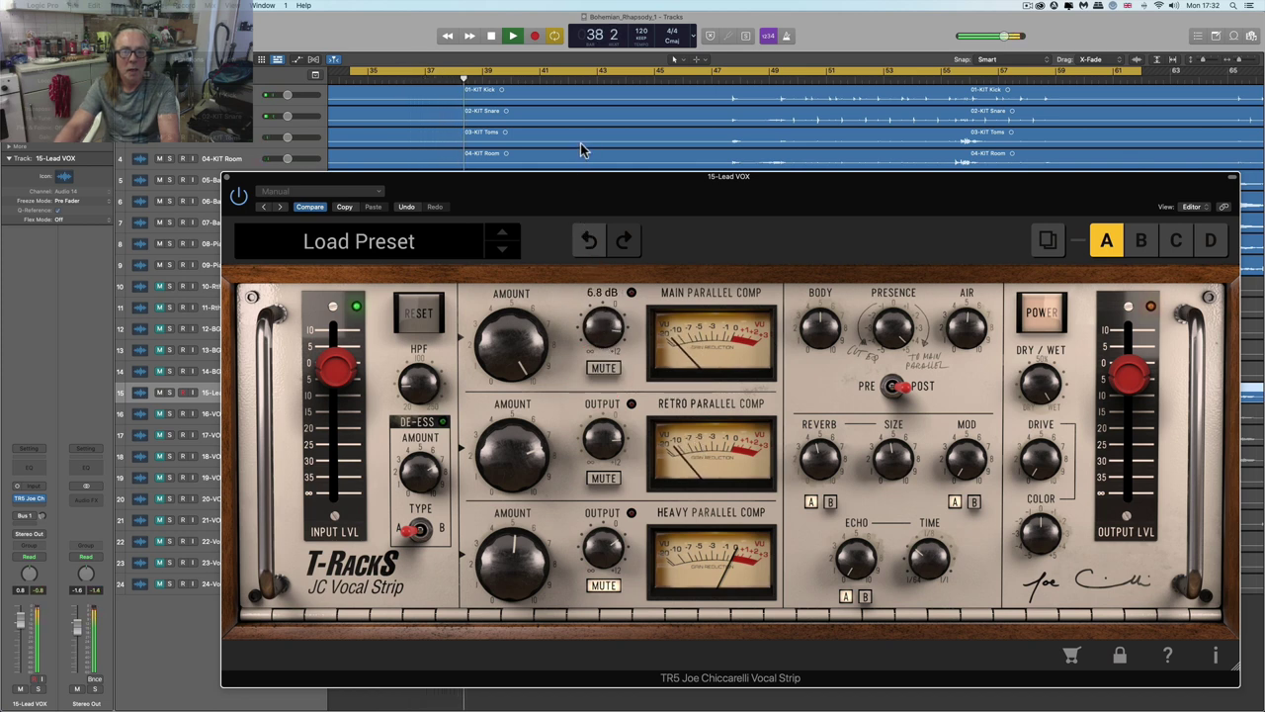
pyautogui.click(582, 221)
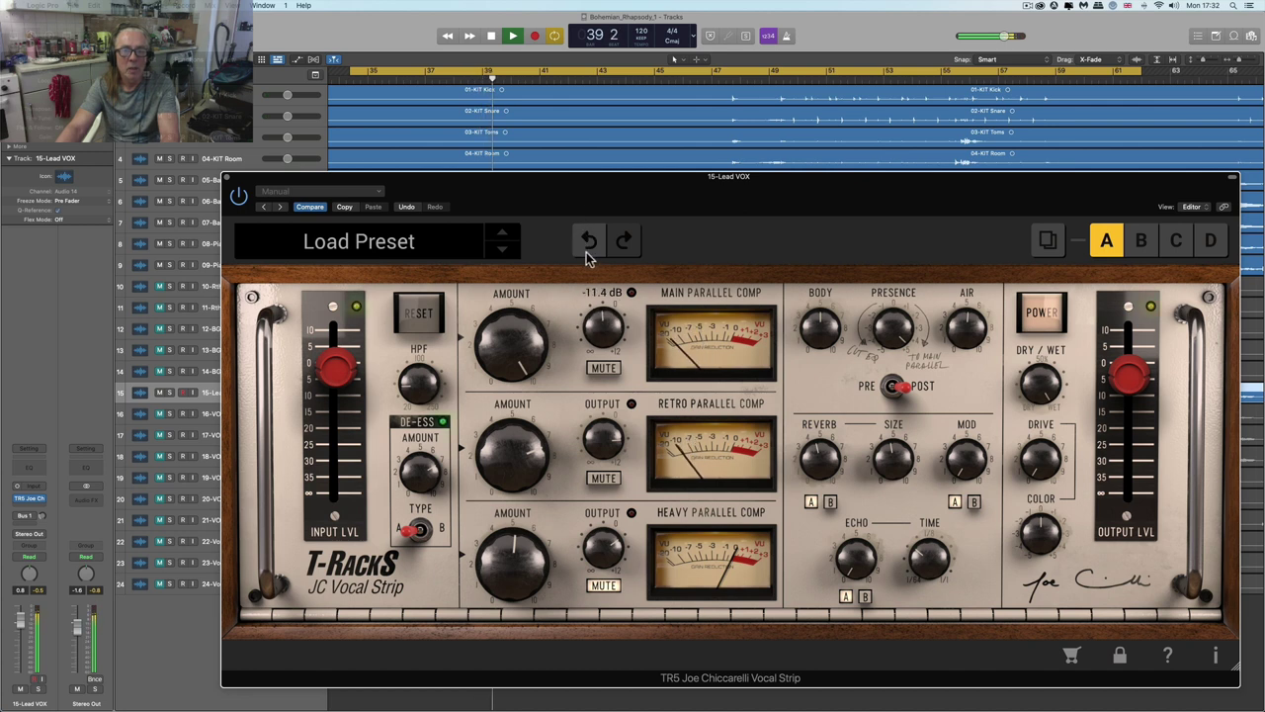
pyautogui.moveTo(601, 318); pyautogui.dragTo(601, 305)
pyautogui.click(589, 242)
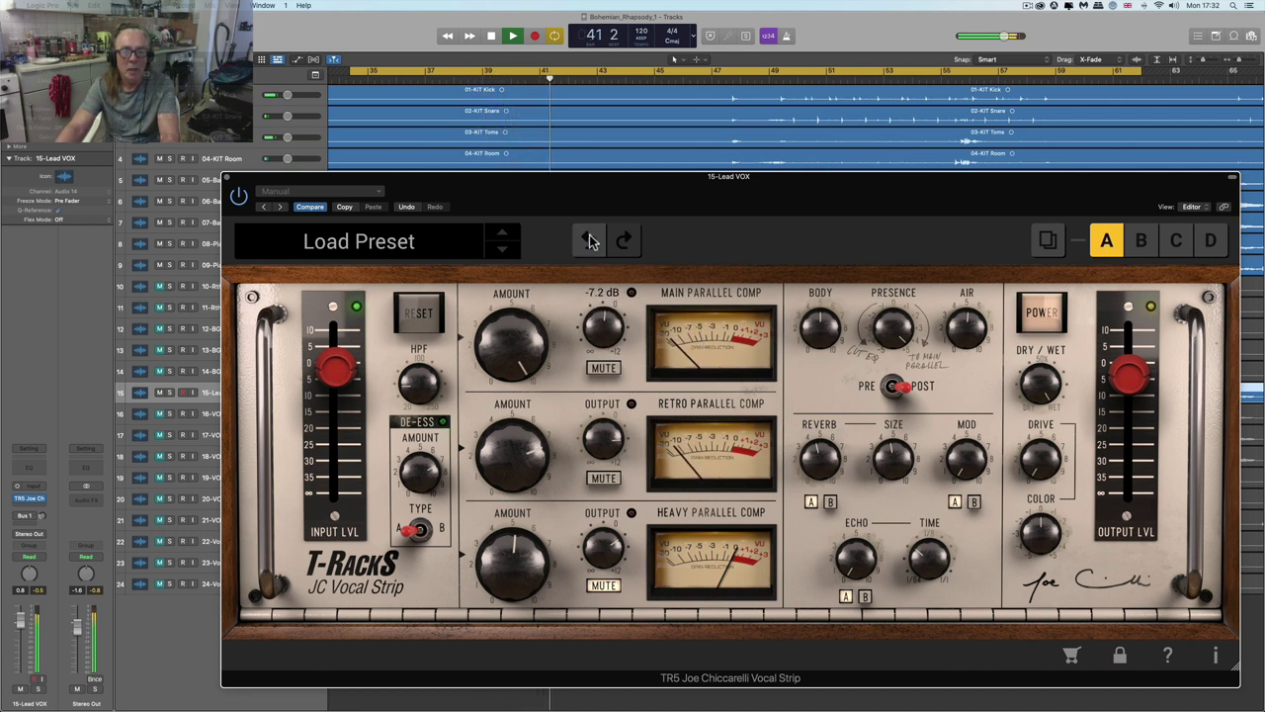
pyautogui.press('space')
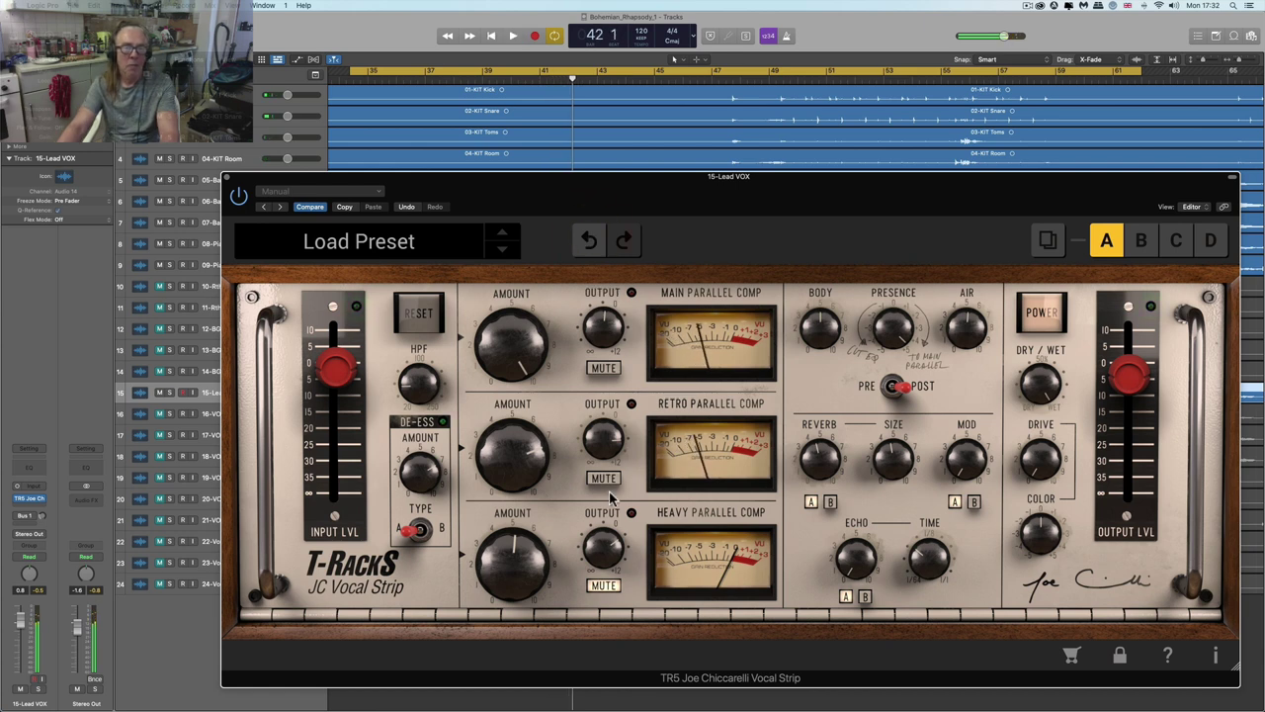
# - Mute the retro parallel compressor, unmute the heavy one, and raise the heavy compressor's amount to maximum
pyautogui.click(605, 481)
pyautogui.click(601, 583)
pyautogui.moveTo(536, 581); pyautogui.dragTo(491, 405)
pyautogui.moveTo(601, 545)
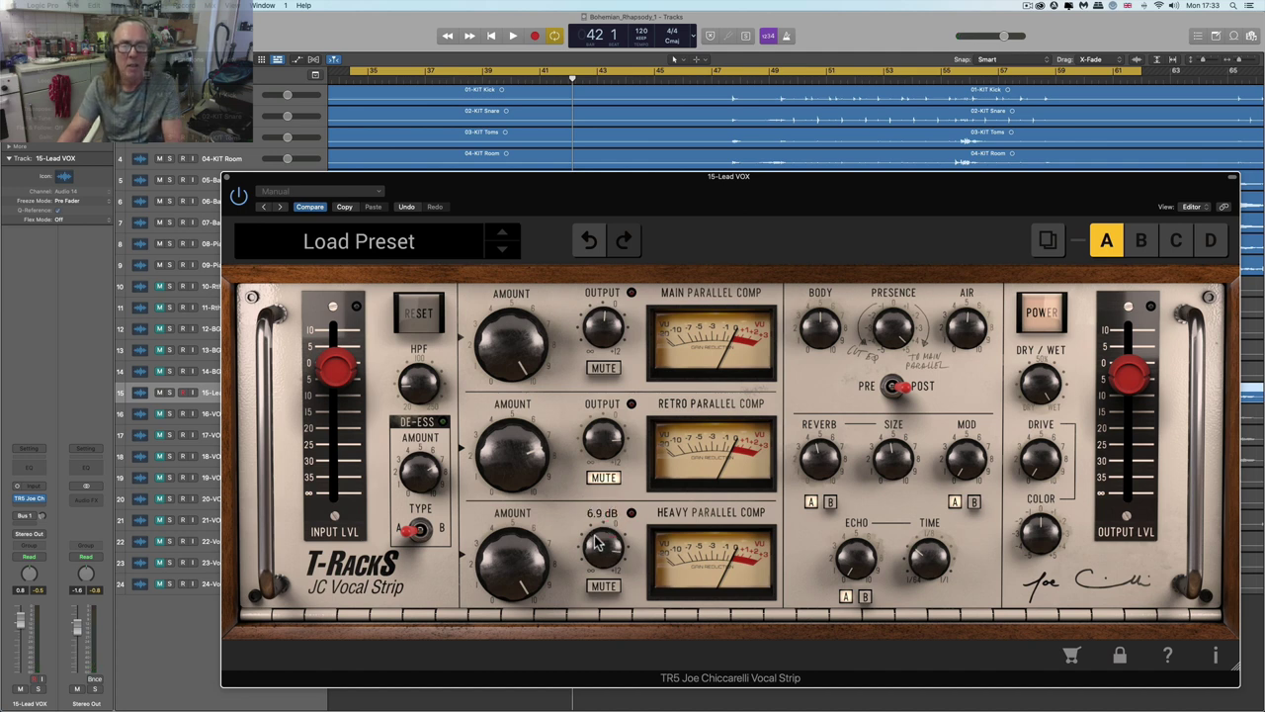
# - Lower the main parallel compressor's output to -inf, then raise it during playback to blend it with the heavy one
pyautogui.press('space')
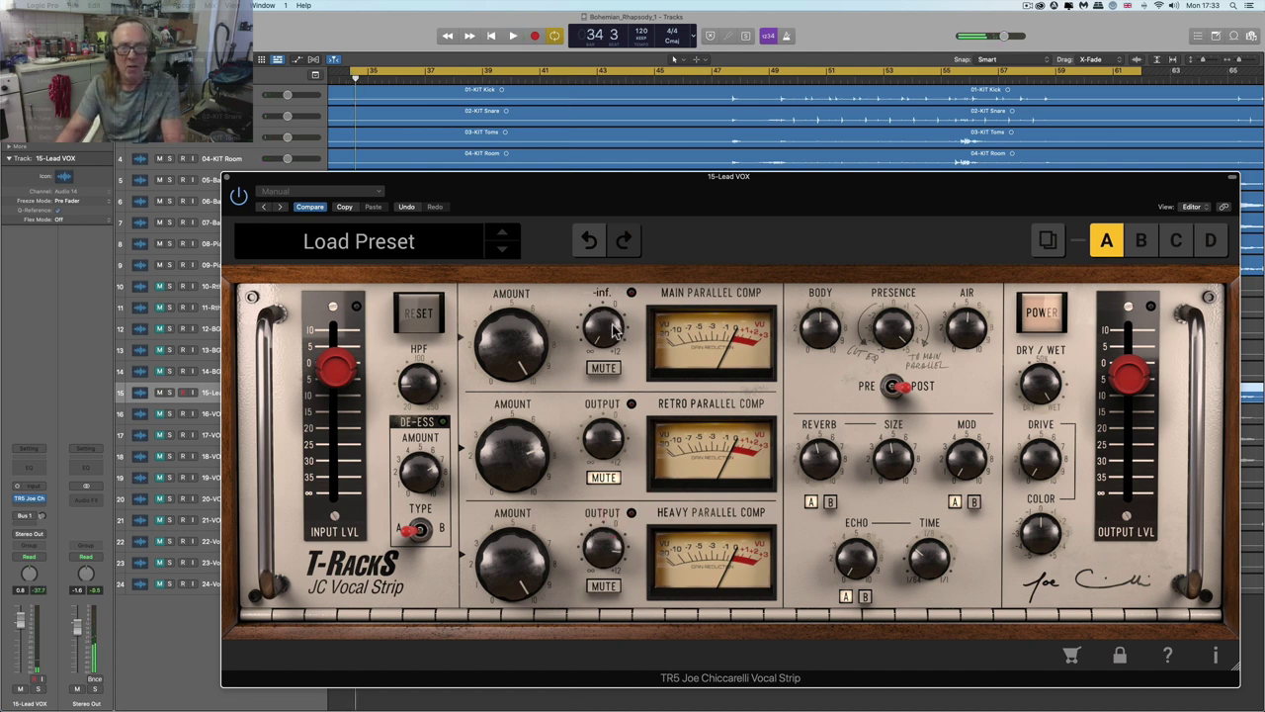
pyautogui.moveTo(916, 334)
pyautogui.scroll(-2, 899, 334)
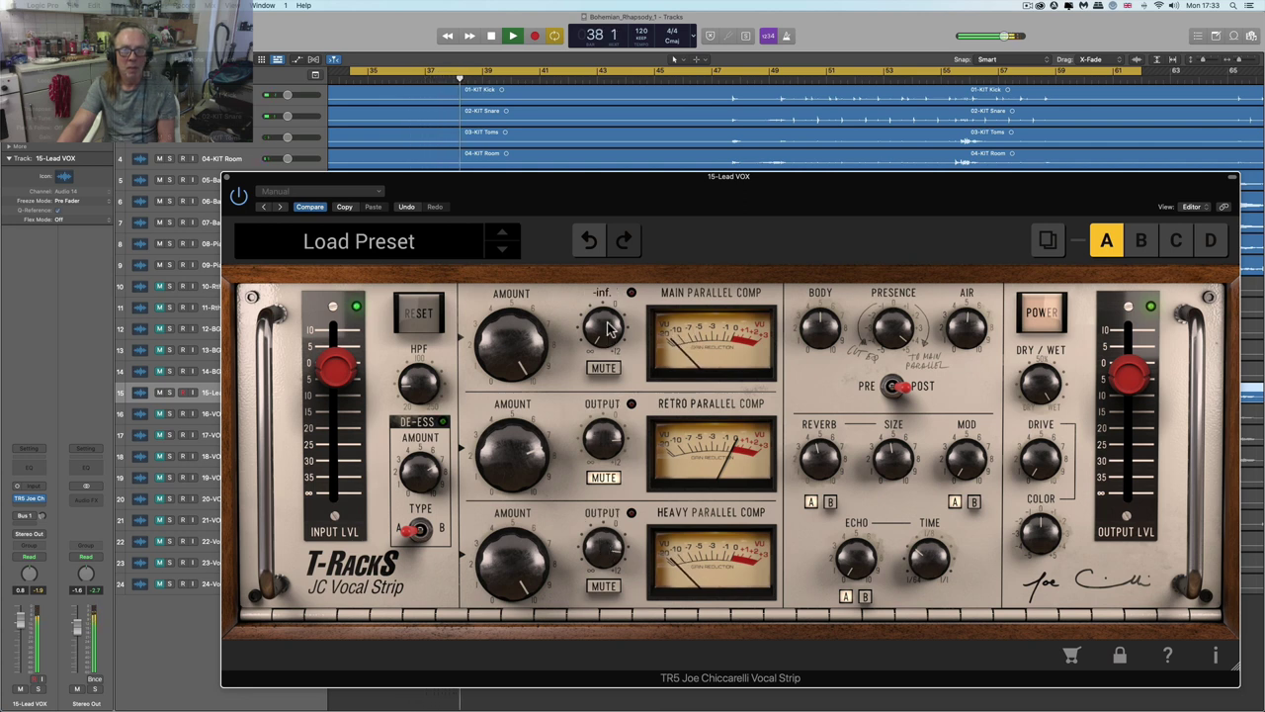
pyautogui.moveTo(608, 317)
pyautogui.moveTo(608, 316); pyautogui.dragTo(586, 256)
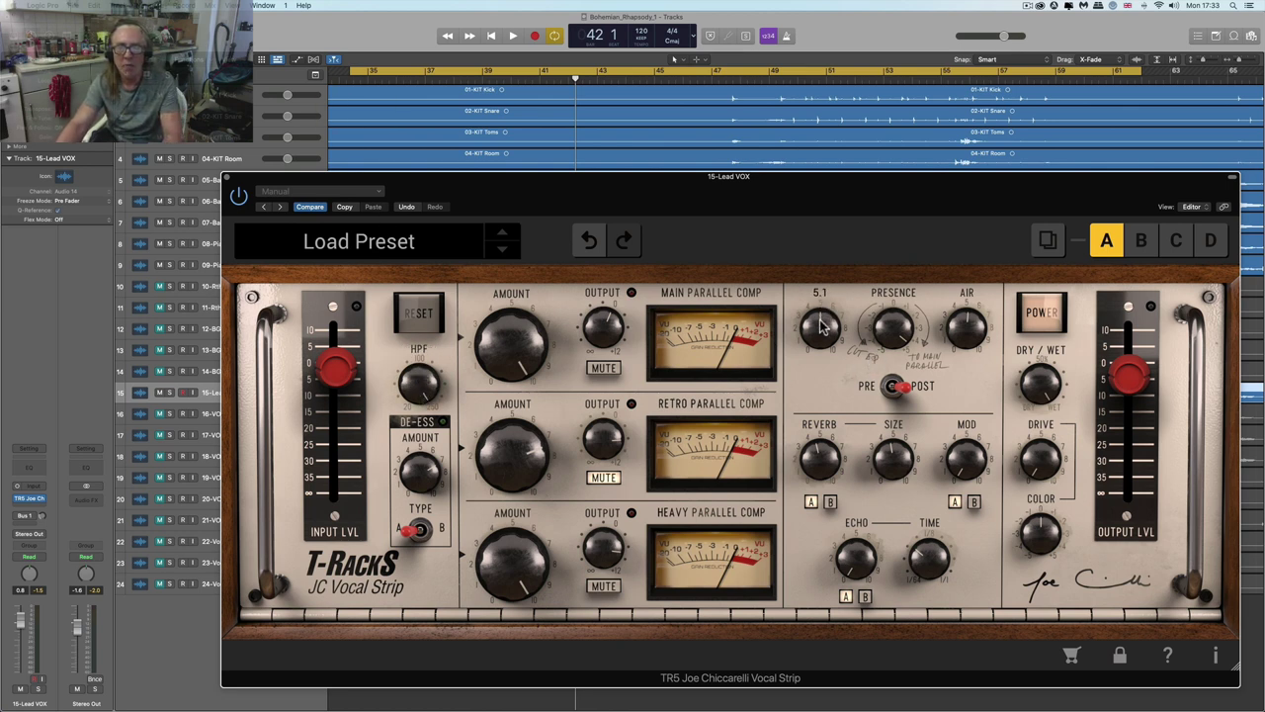
# - Replay the section while adjusting the high-pass filter, setting it to 250 Hz, and stop playback
pyautogui.press('space')
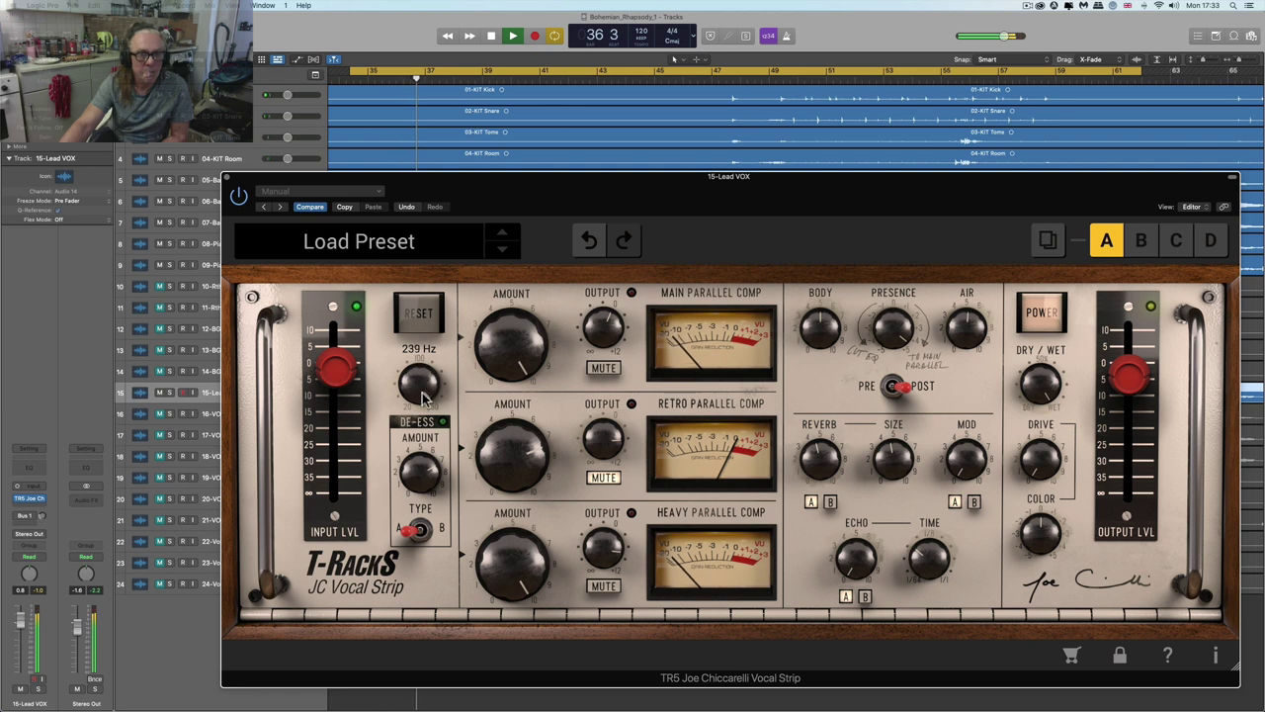
pyautogui.moveTo(423, 395)
pyautogui.mouseDown()
pyautogui.moveTo(483, 680)
pyautogui.moveTo(419, 375)
pyautogui.mouseUp()
pyautogui.click(482, 677)
pyautogui.press('space')
pyautogui.click(422, 378)
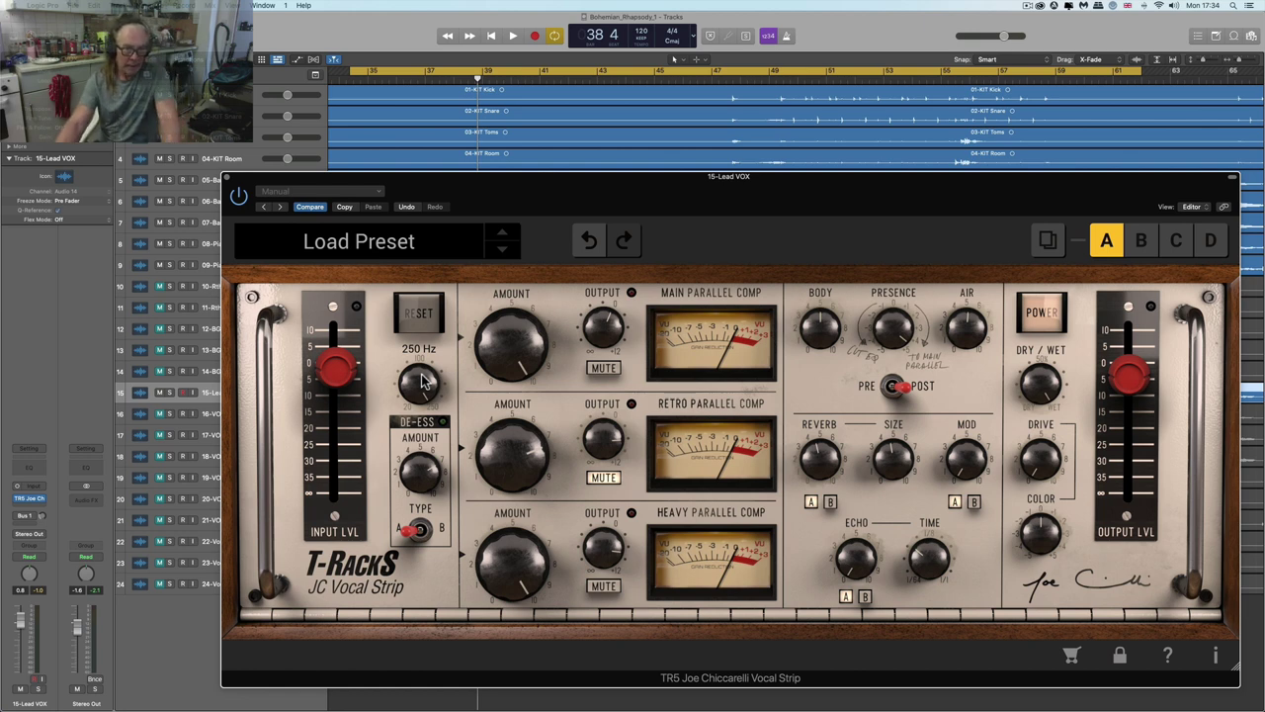
pyautogui.moveTo(428, 484)
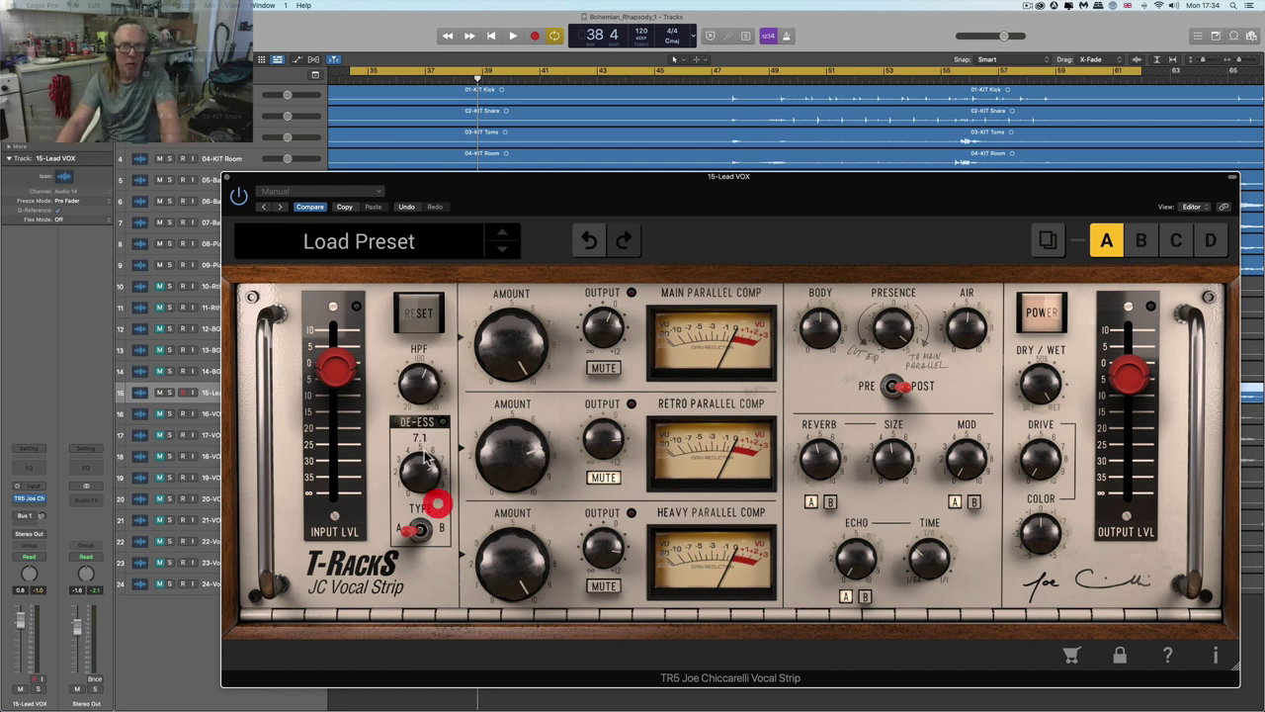
pyautogui.moveTo(422, 392)
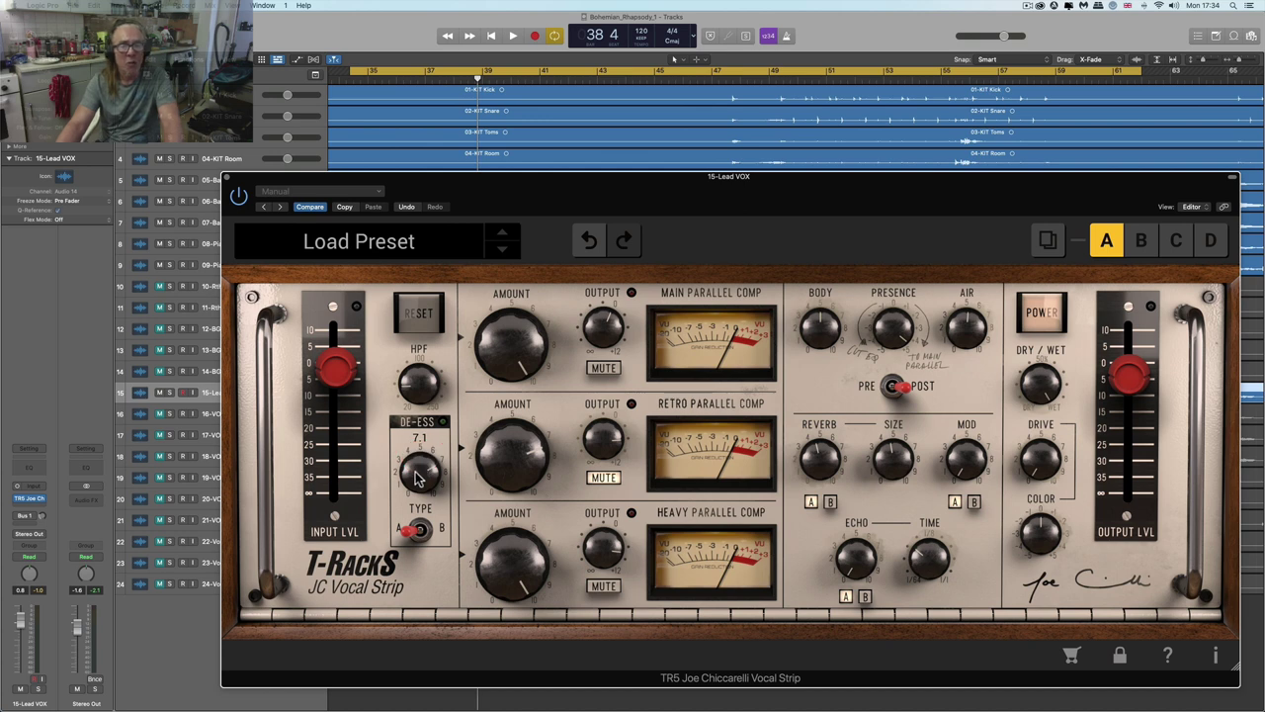
# - Play the section while lowering the heavy parallel compressor's amount and setting its output to 5.7 dB
pyautogui.moveTo(904, 336)
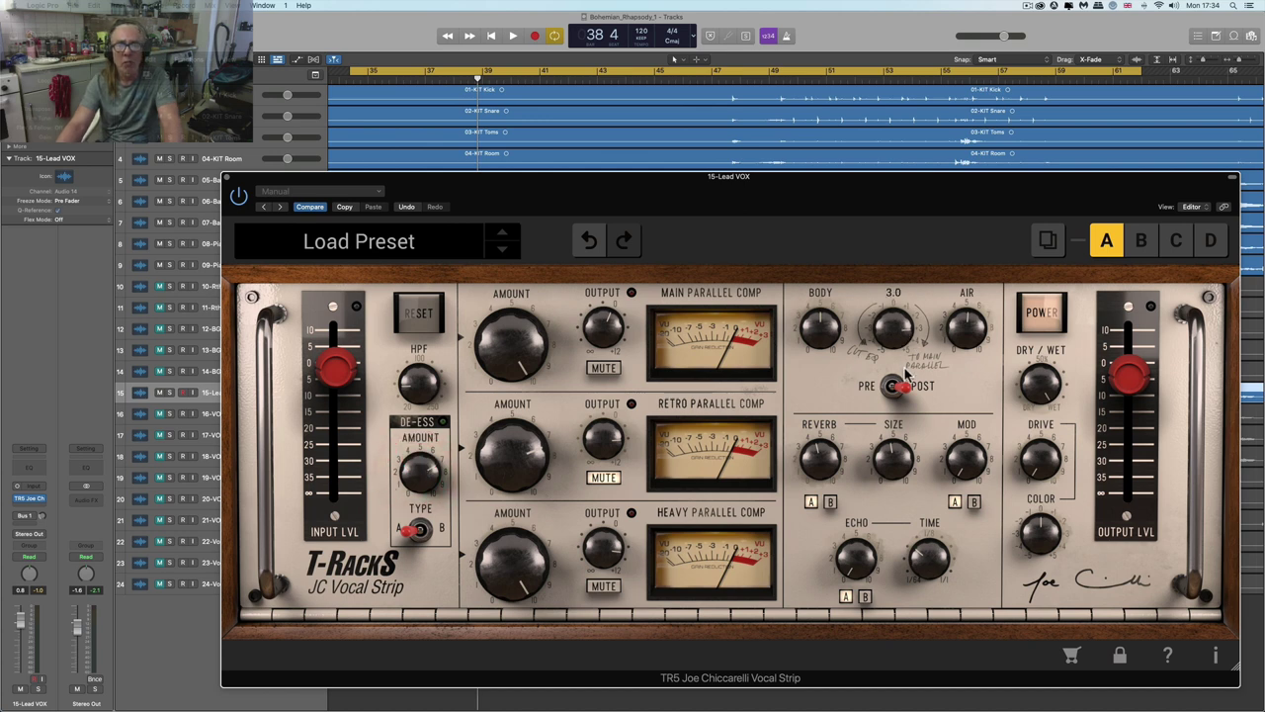
pyautogui.moveTo(521, 580)
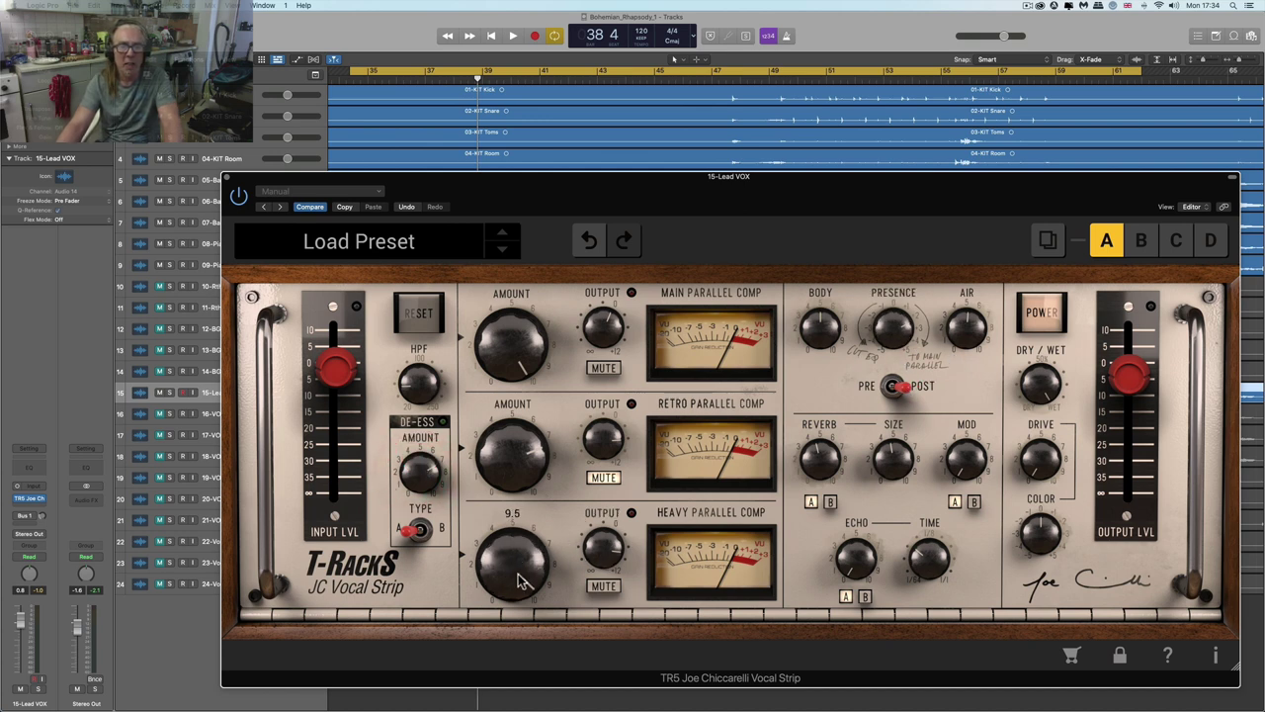
pyautogui.moveTo(605, 559)
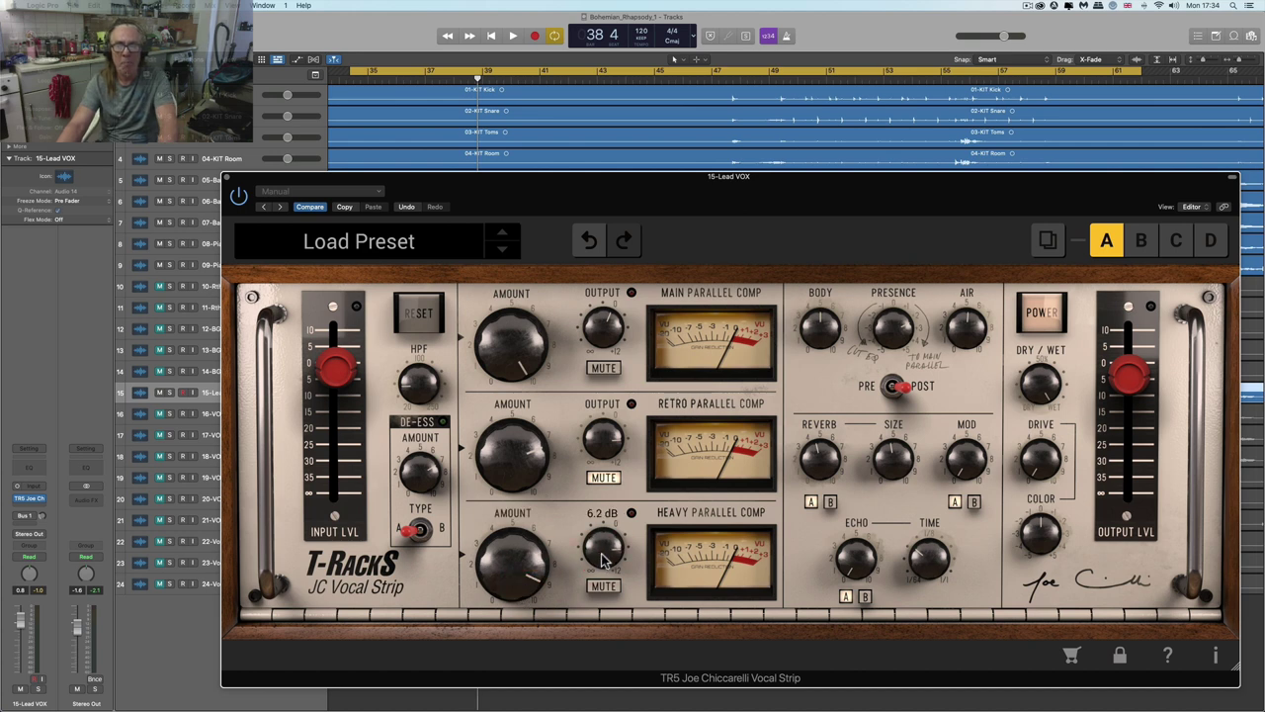
pyautogui.press('space')
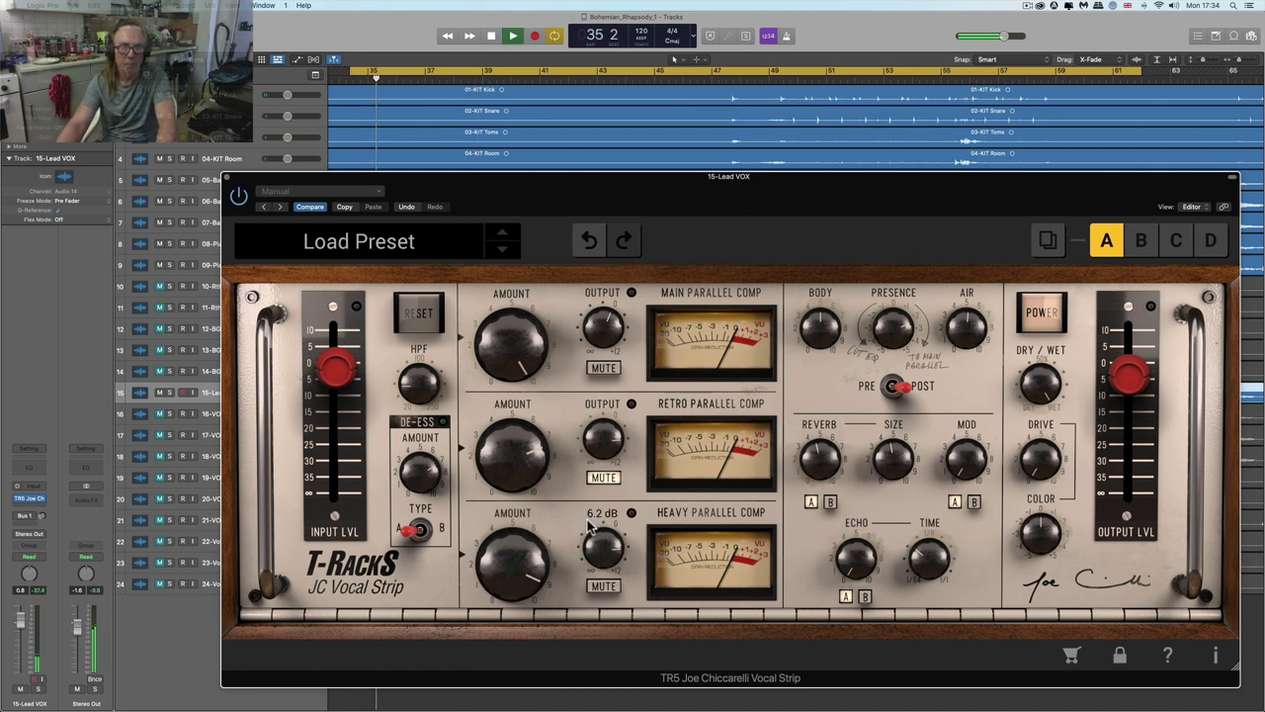
pyautogui.moveTo(519, 559); pyautogui.dragTo(522, 569)
pyautogui.moveTo(612, 544); pyautogui.dragTo(614, 550)
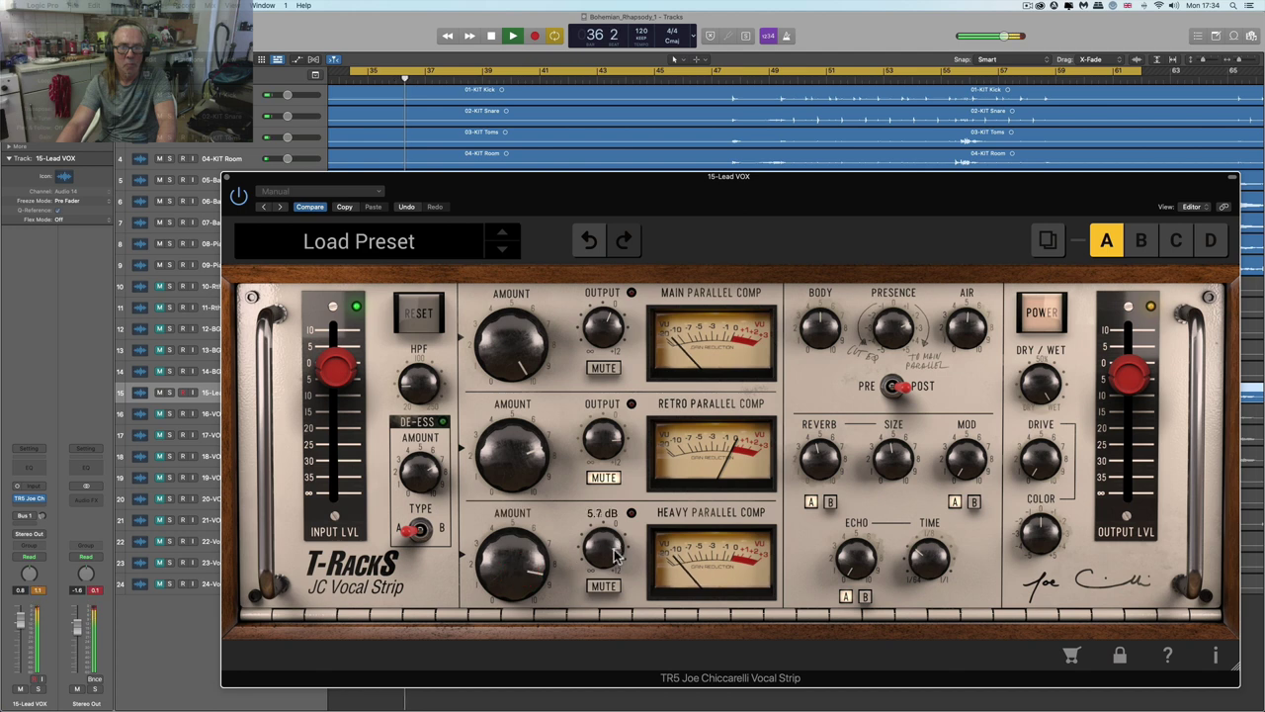
# - Set the presence to 1.7 during playback, stop, and raise the air
pyautogui.click(605, 368)
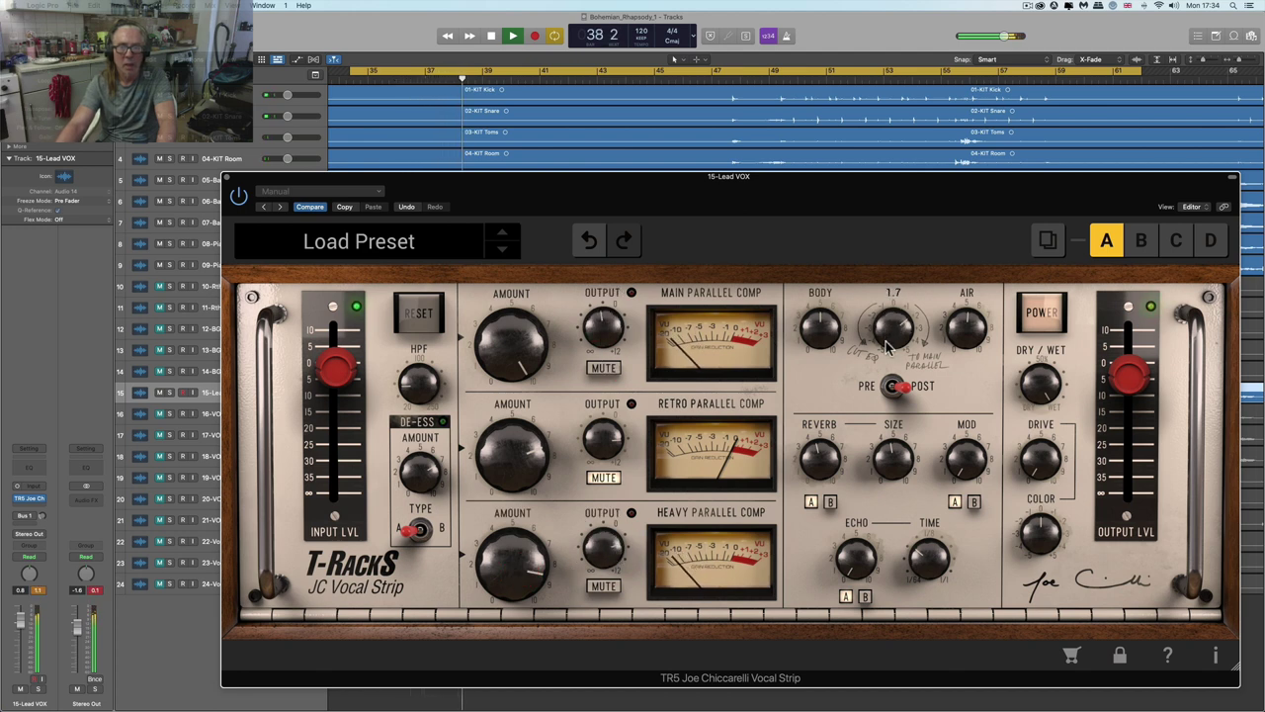
pyautogui.moveTo(886, 343); pyautogui.dragTo(880, 344)
pyautogui.press('space')
pyautogui.moveTo(967, 332); pyautogui.dragTo(968, 284)
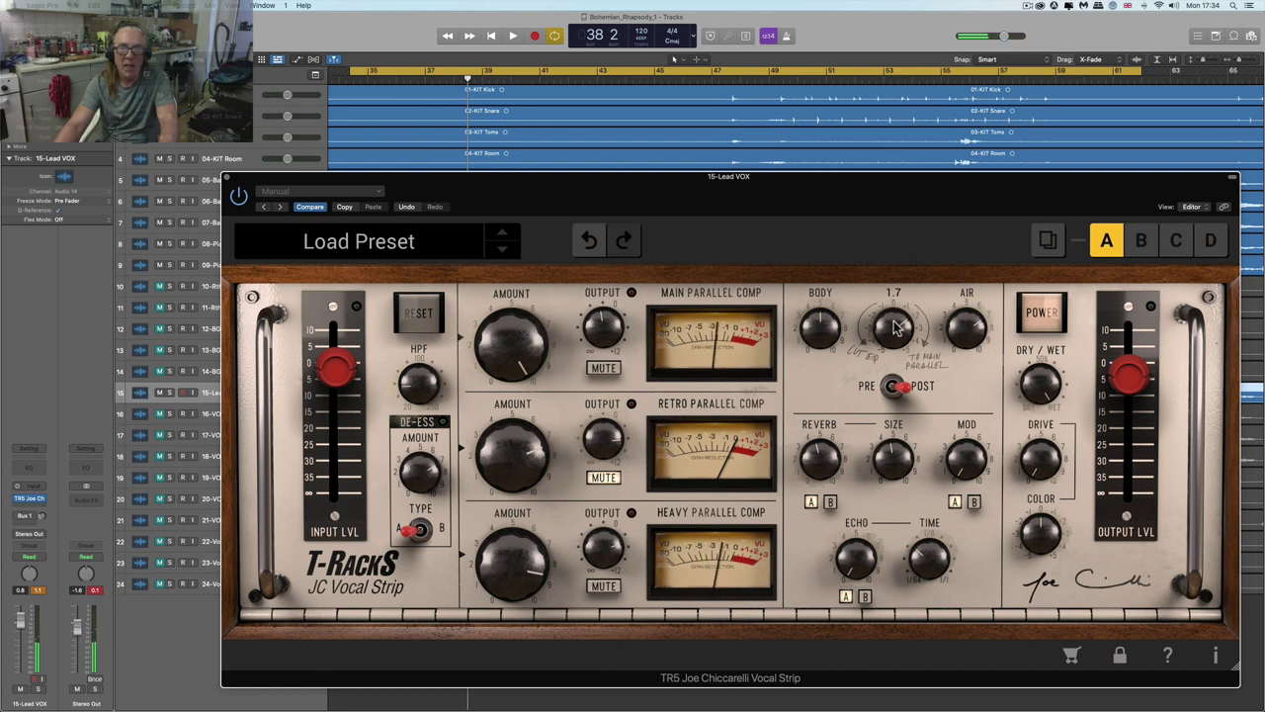
pyautogui.click(892, 332)
# - Replay the section while setting the reverb to 3.6 and the main parallel compressor's output to 5.5 dB, and stop playback
pyautogui.press('space')
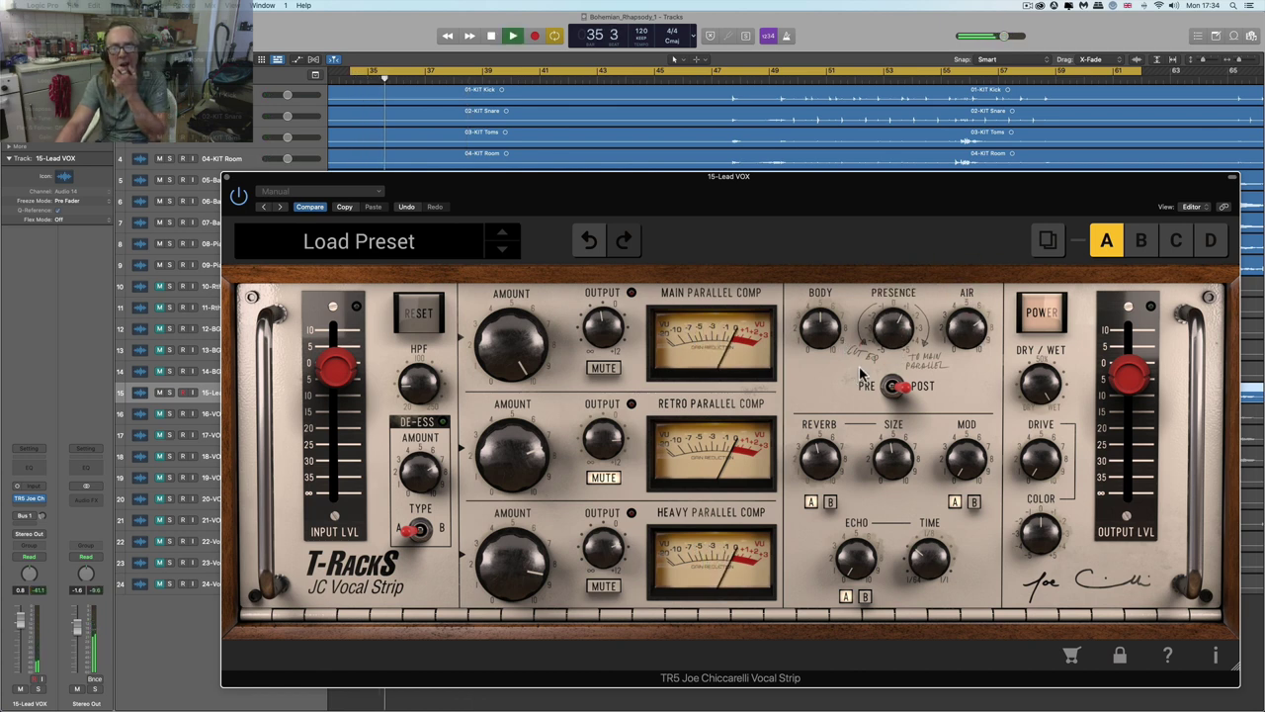
pyautogui.click(827, 468)
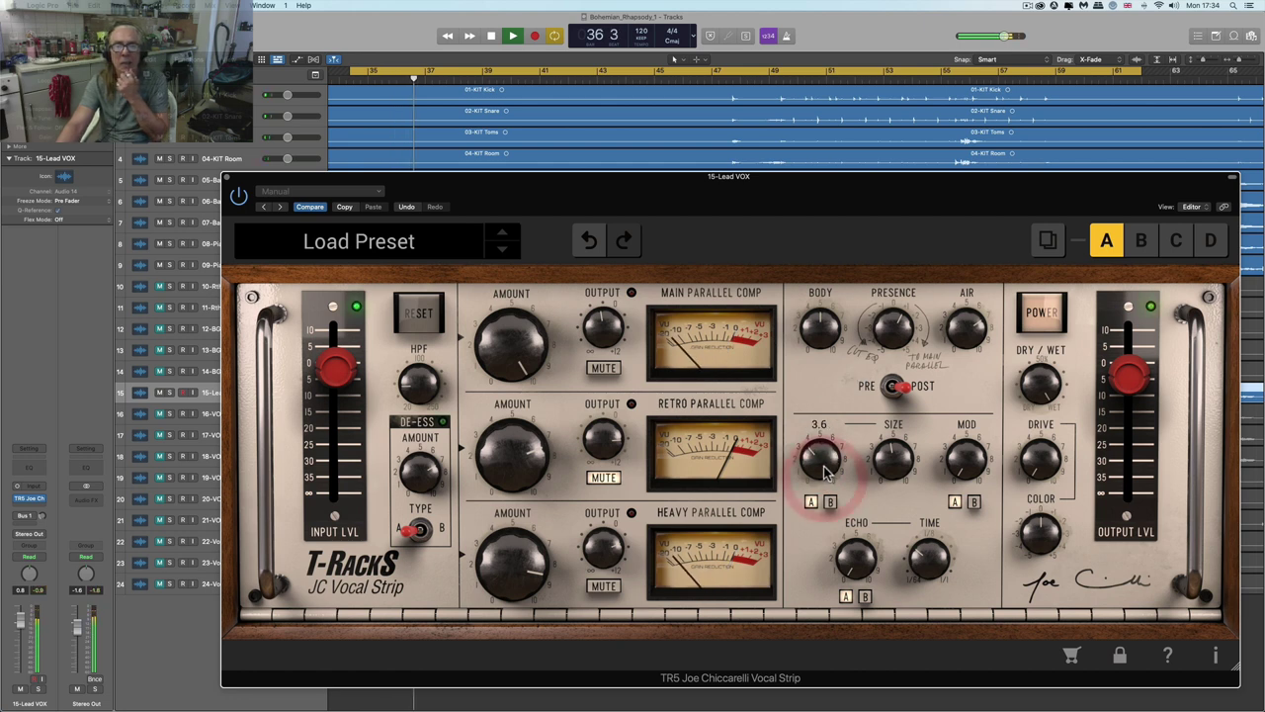
pyautogui.moveTo(819, 336)
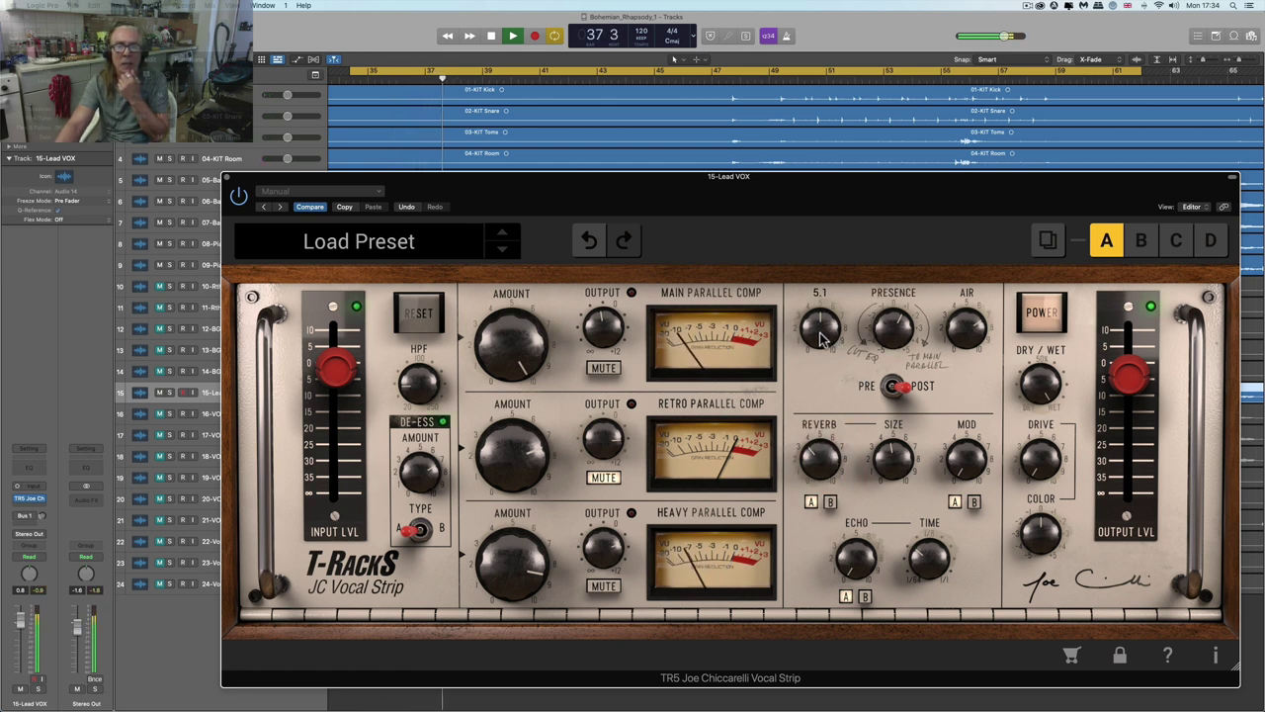
pyautogui.moveTo(605, 337)
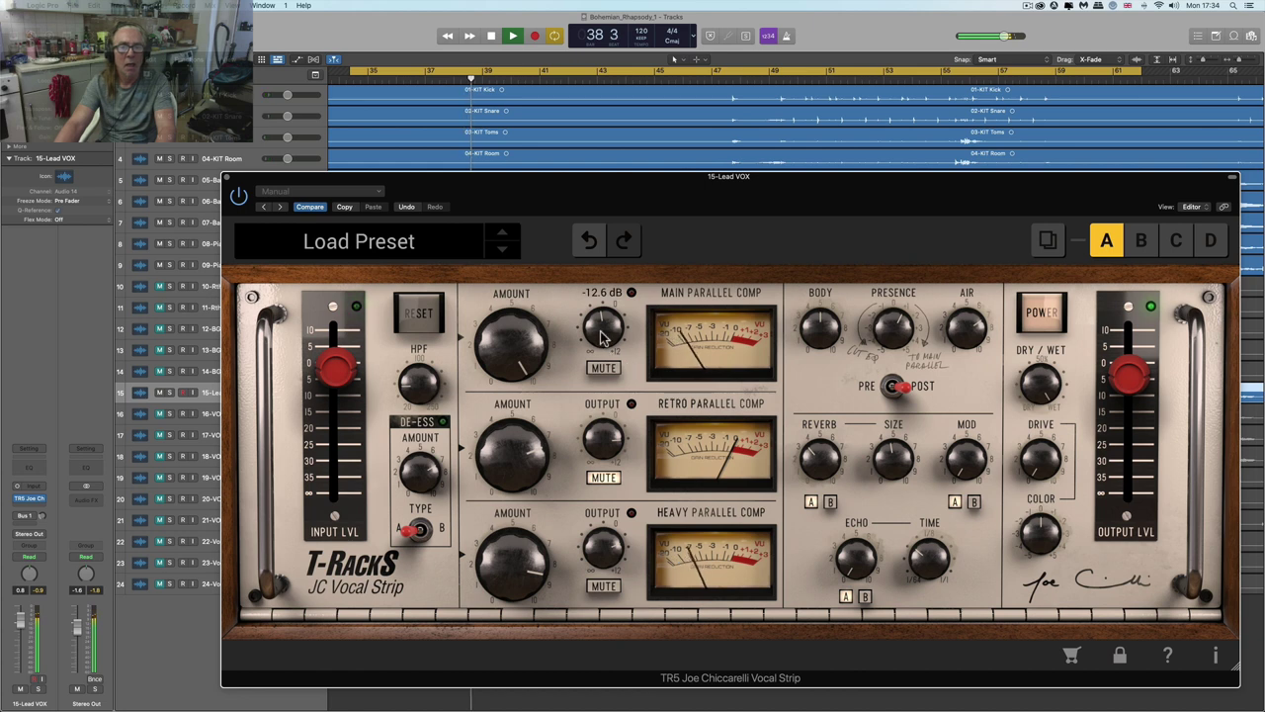
pyautogui.moveTo(605, 337); pyautogui.dragTo(579, 241)
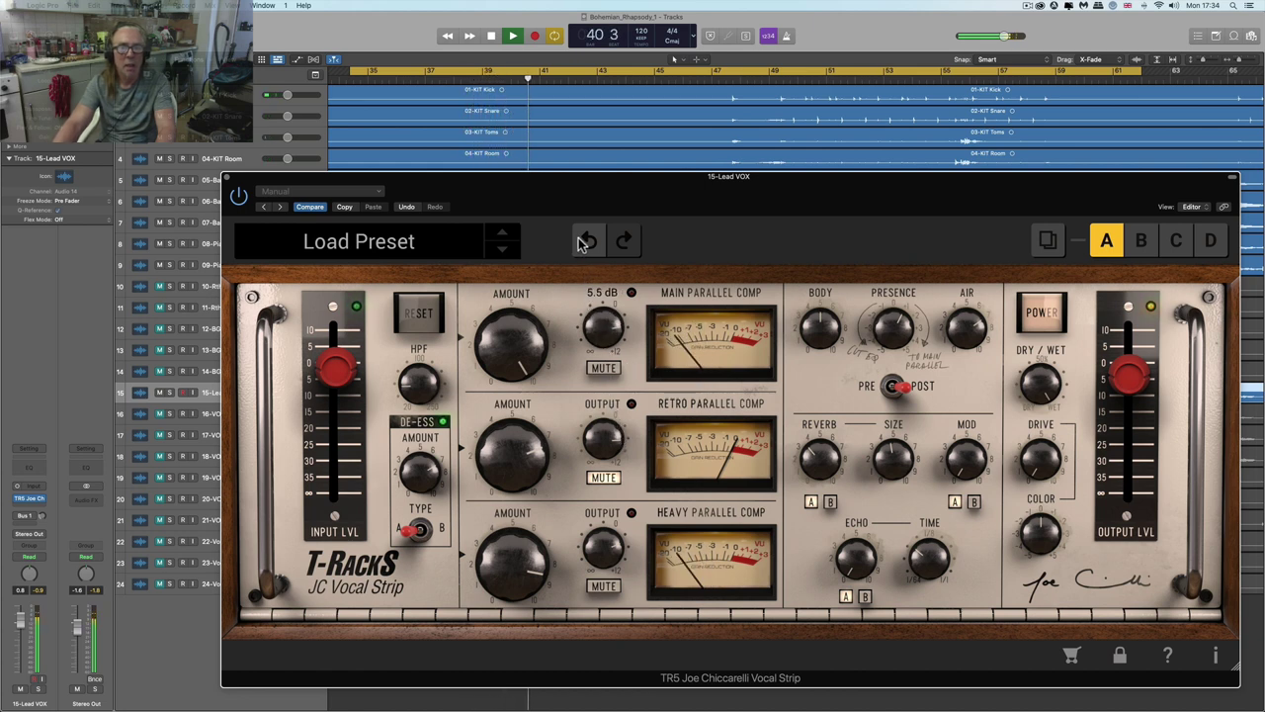
pyautogui.press('space')
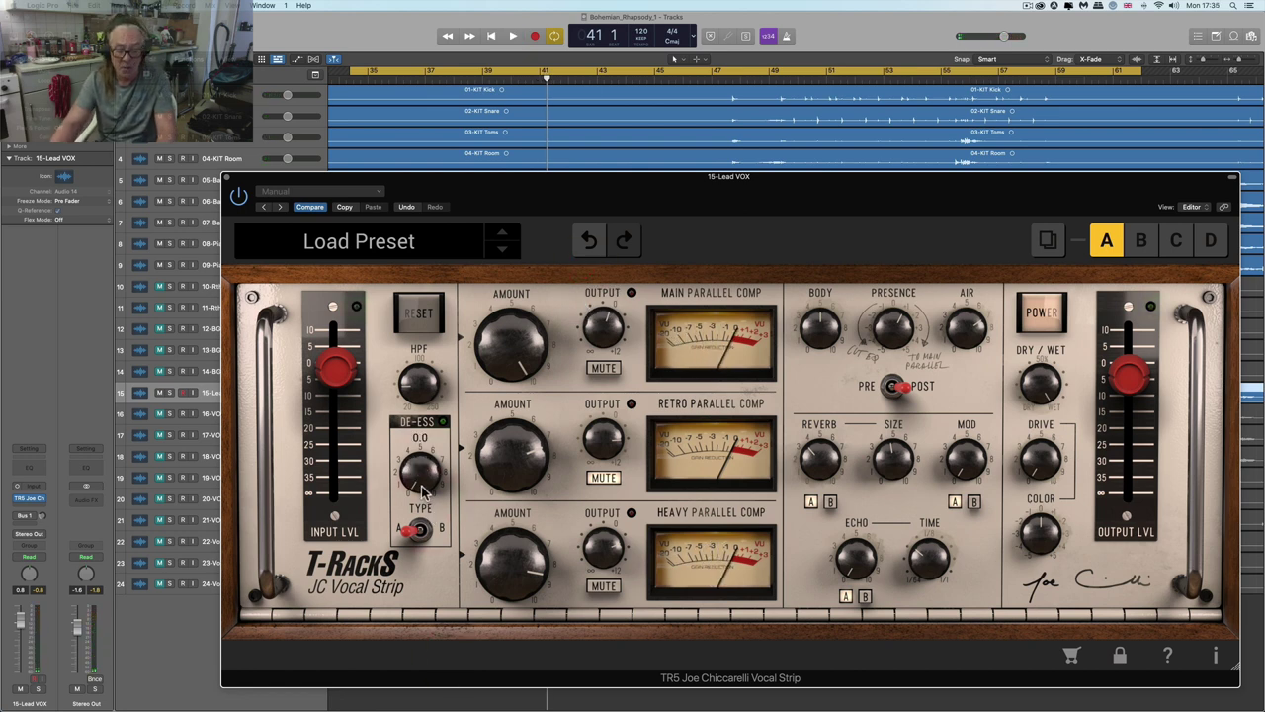
# - Replay the section while lowering the main parallel compressor's amount and raising the de-esser amount to 9.4, and stop playback
pyautogui.press('space')
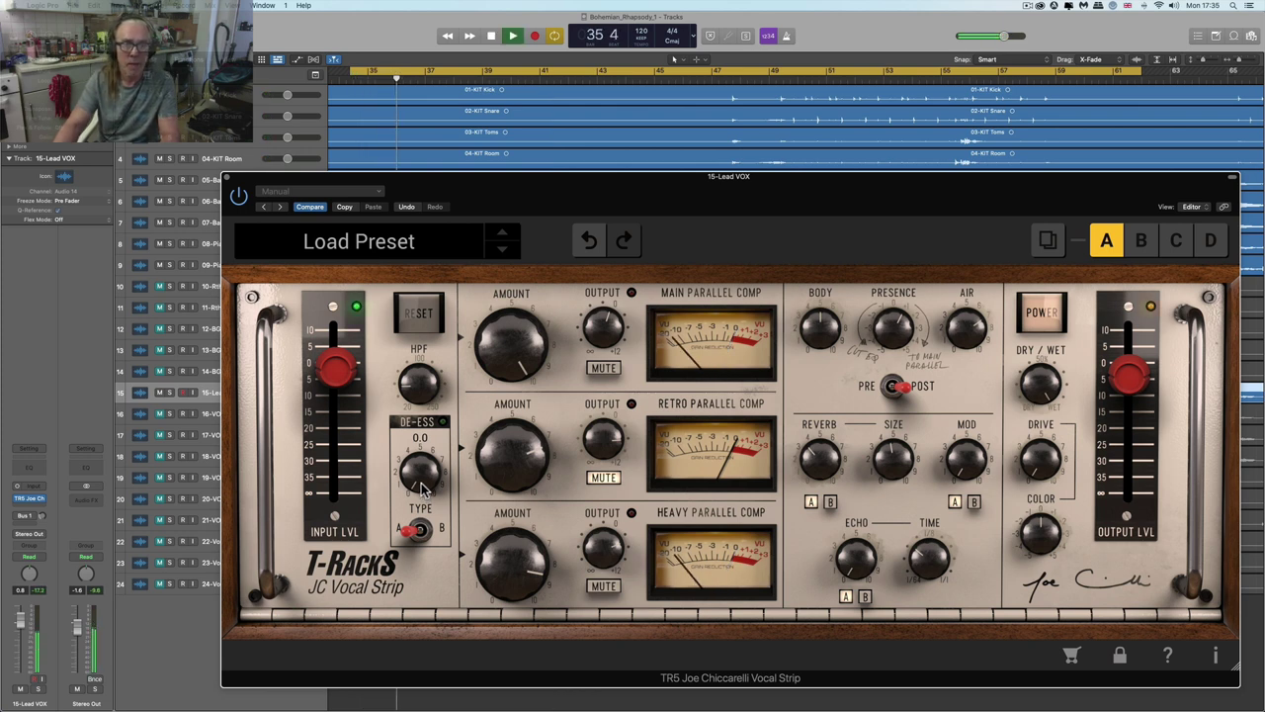
pyautogui.moveTo(506, 340)
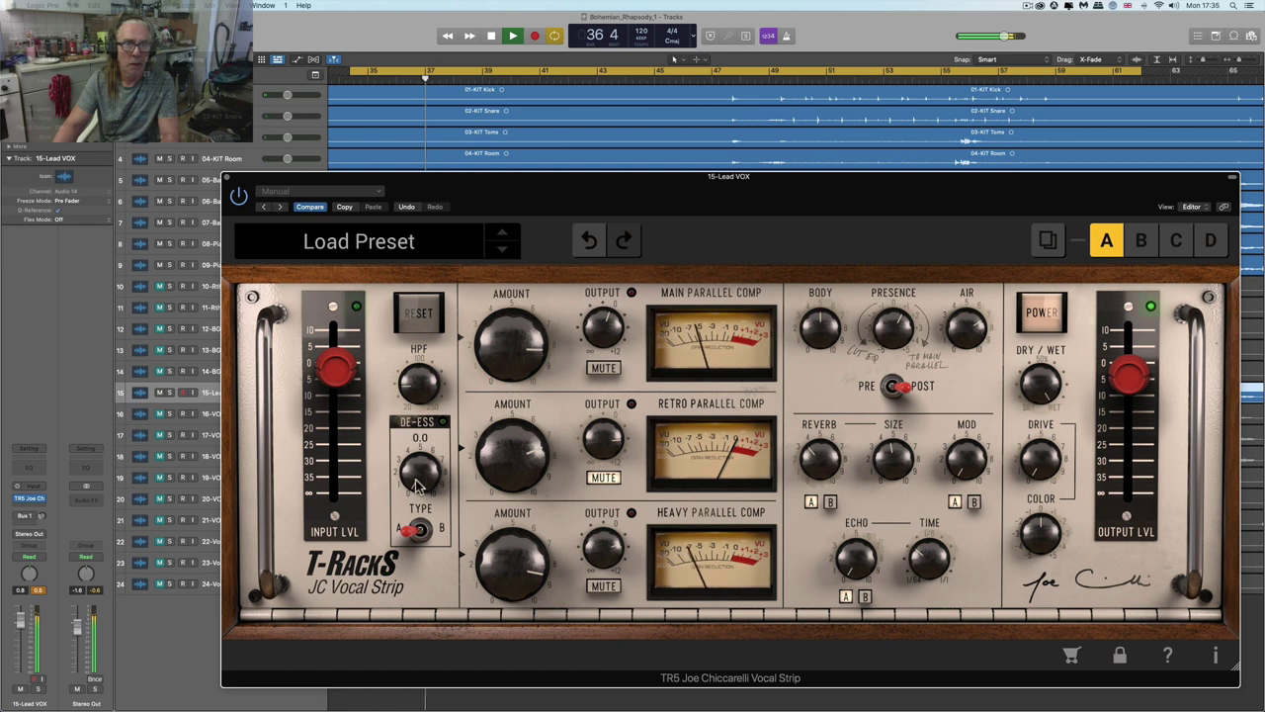
pyautogui.moveTo(418, 483); pyautogui.dragTo(412, 455)
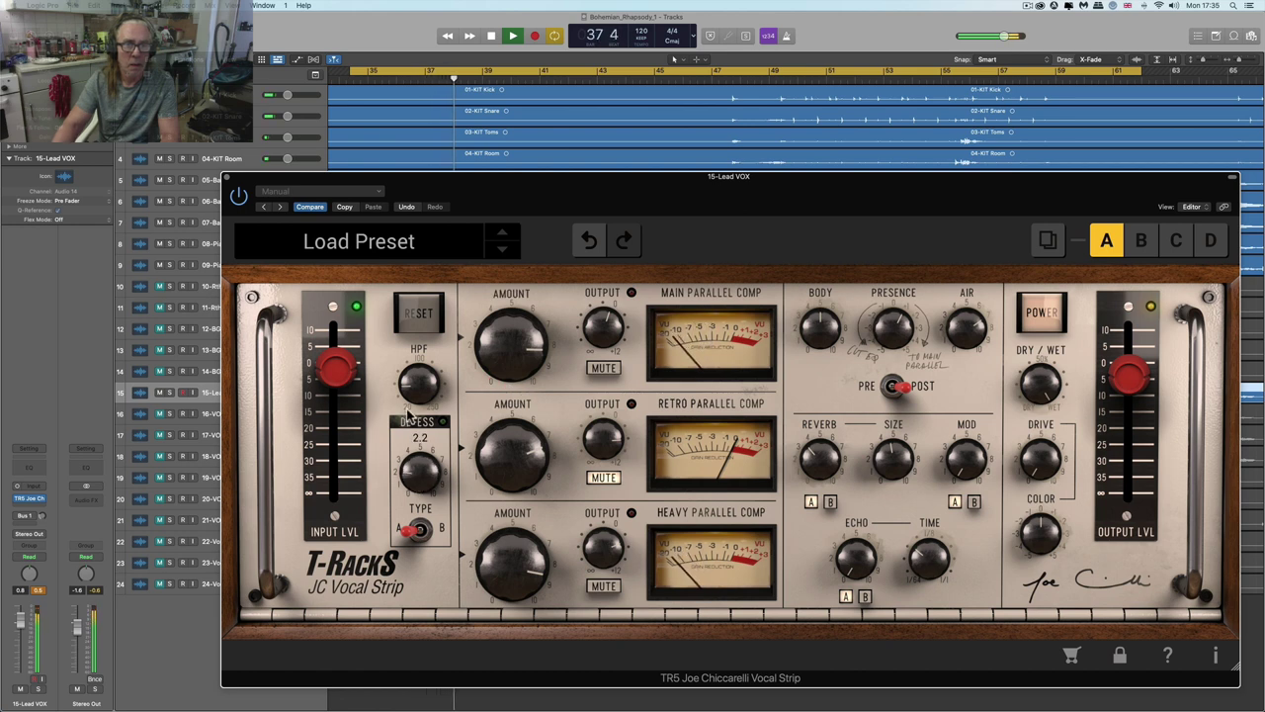
pyautogui.moveTo(392, 281); pyautogui.dragTo(389, 195)
pyautogui.press('space')
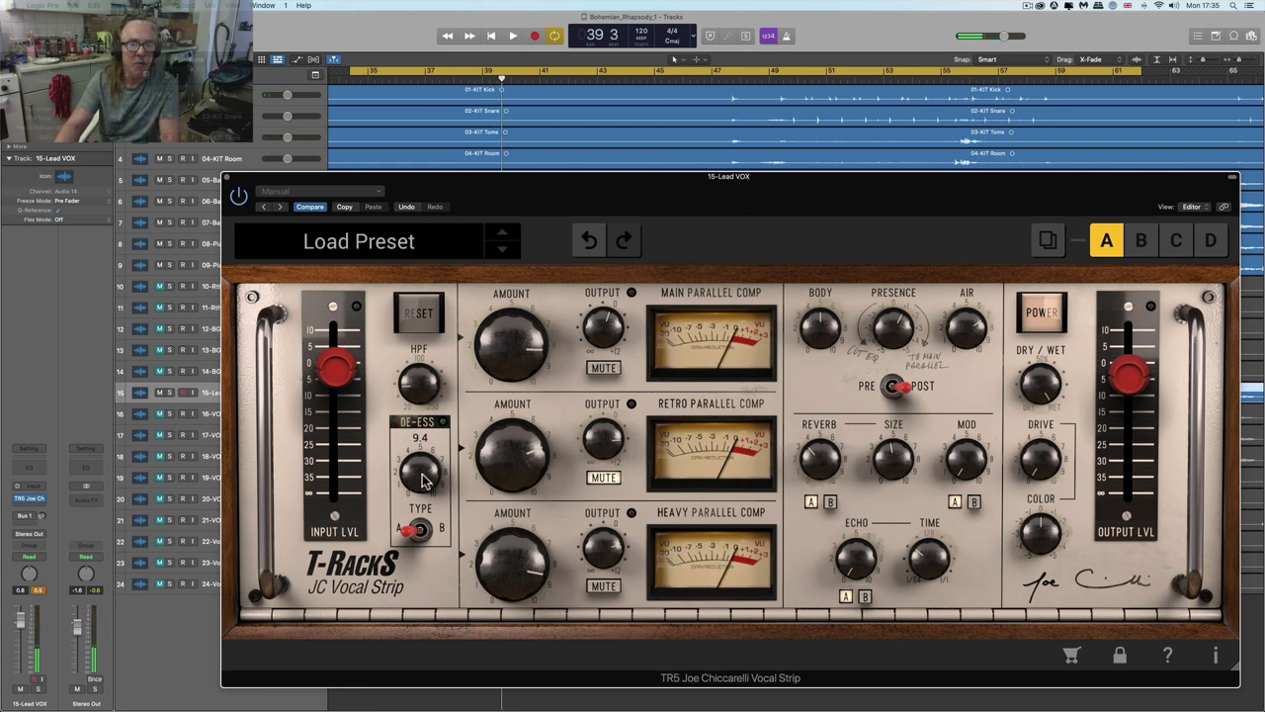
# - Compare the de-esser's types A and B by playing from bar 36 with each, returning to type A
pyautogui.doubleClick(406, 77)
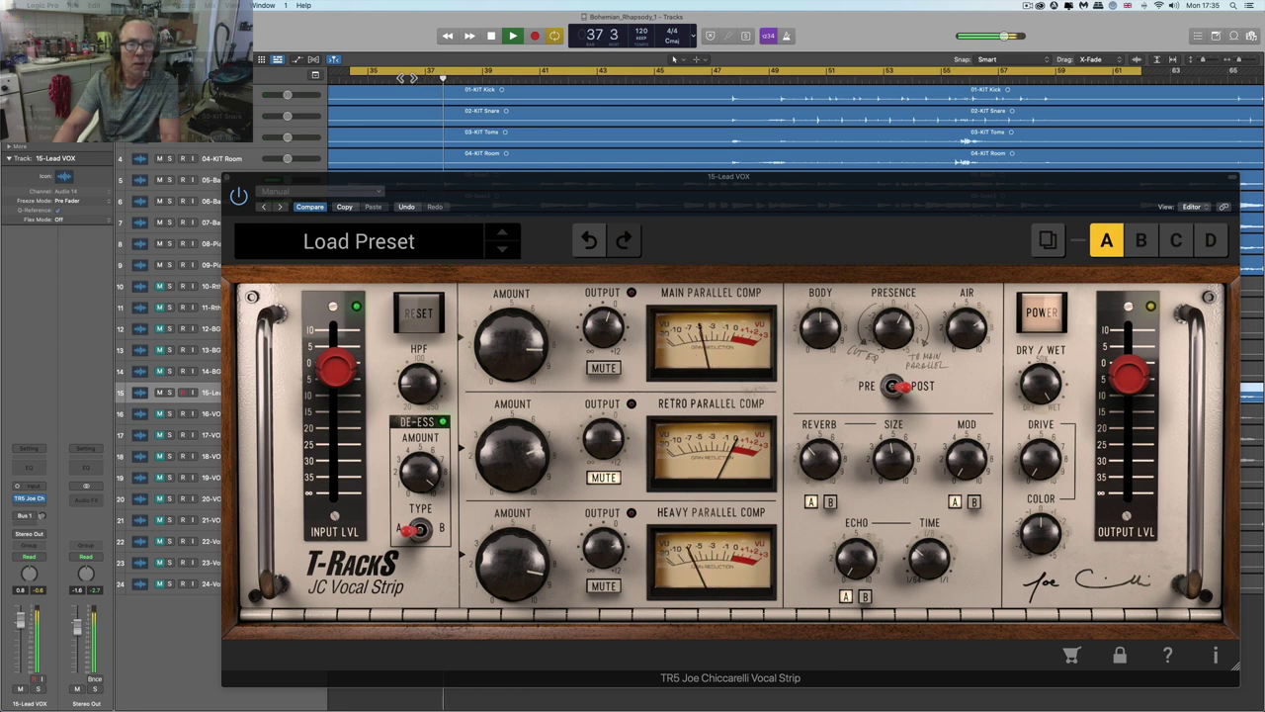
pyautogui.press('space')
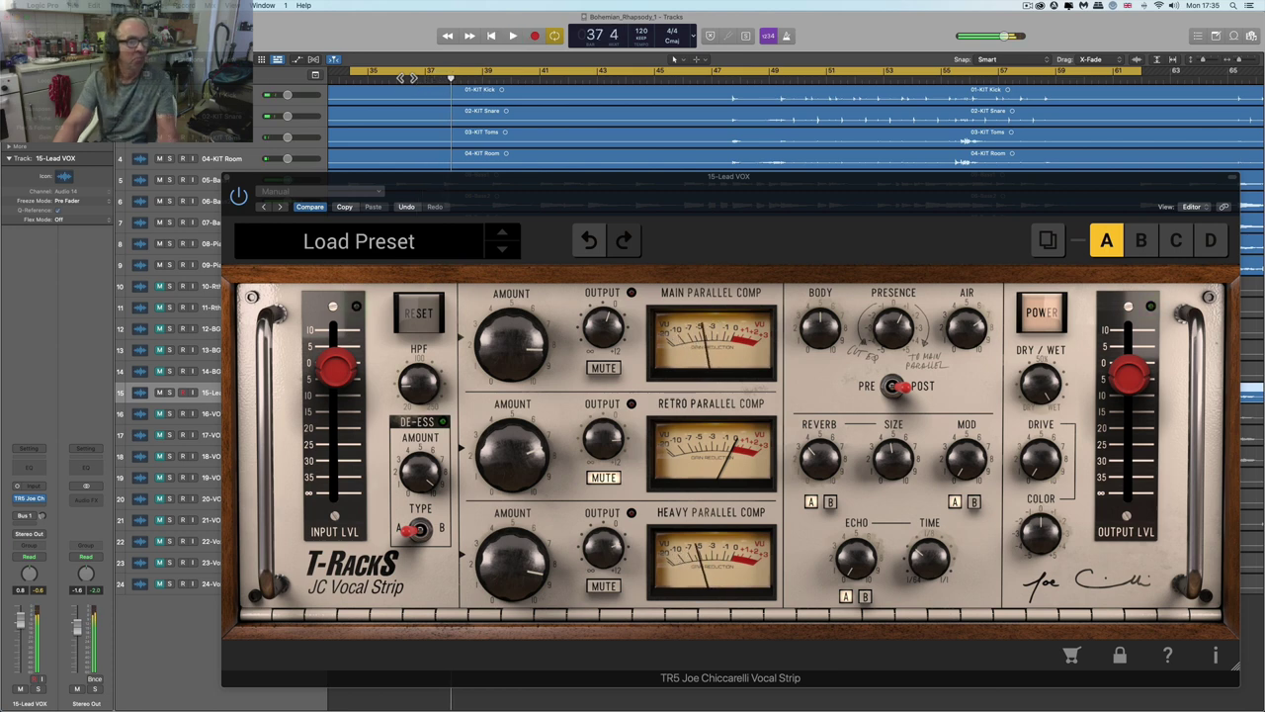
pyautogui.click(424, 532)
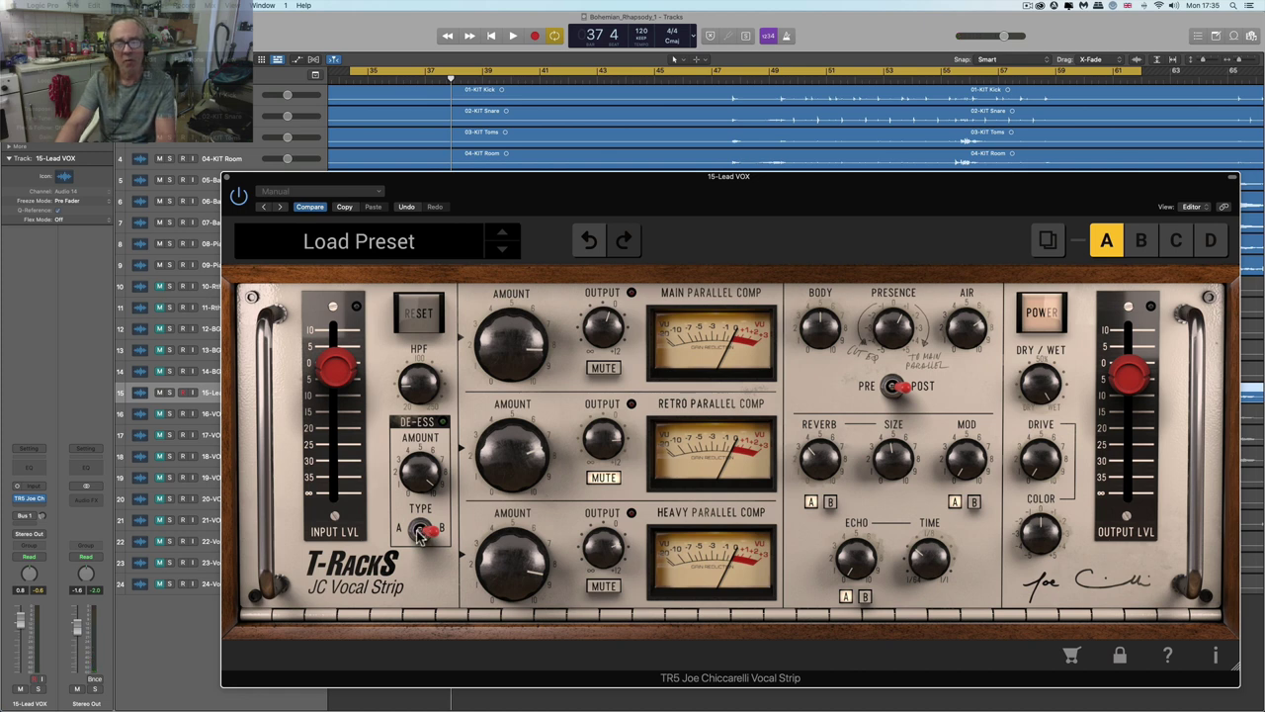
pyautogui.click(420, 532)
pyautogui.click(420, 532)
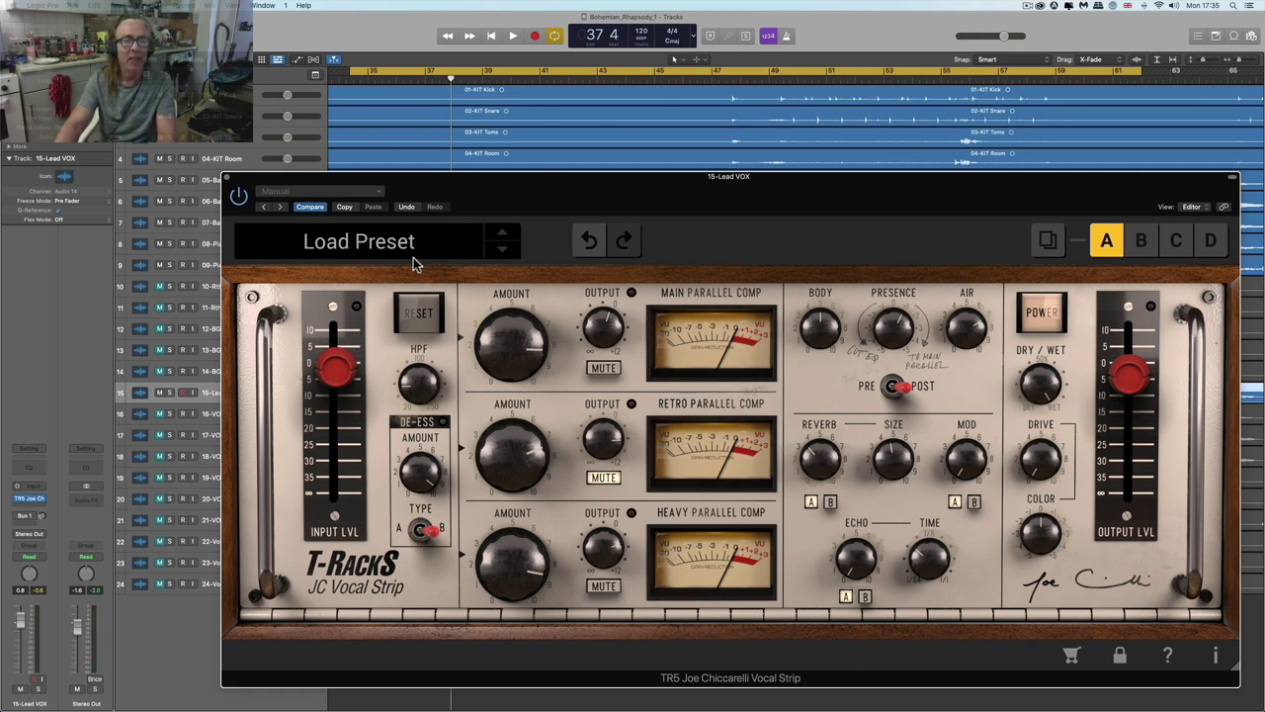
pyautogui.click(403, 79)
pyautogui.doubleClick(402, 79)
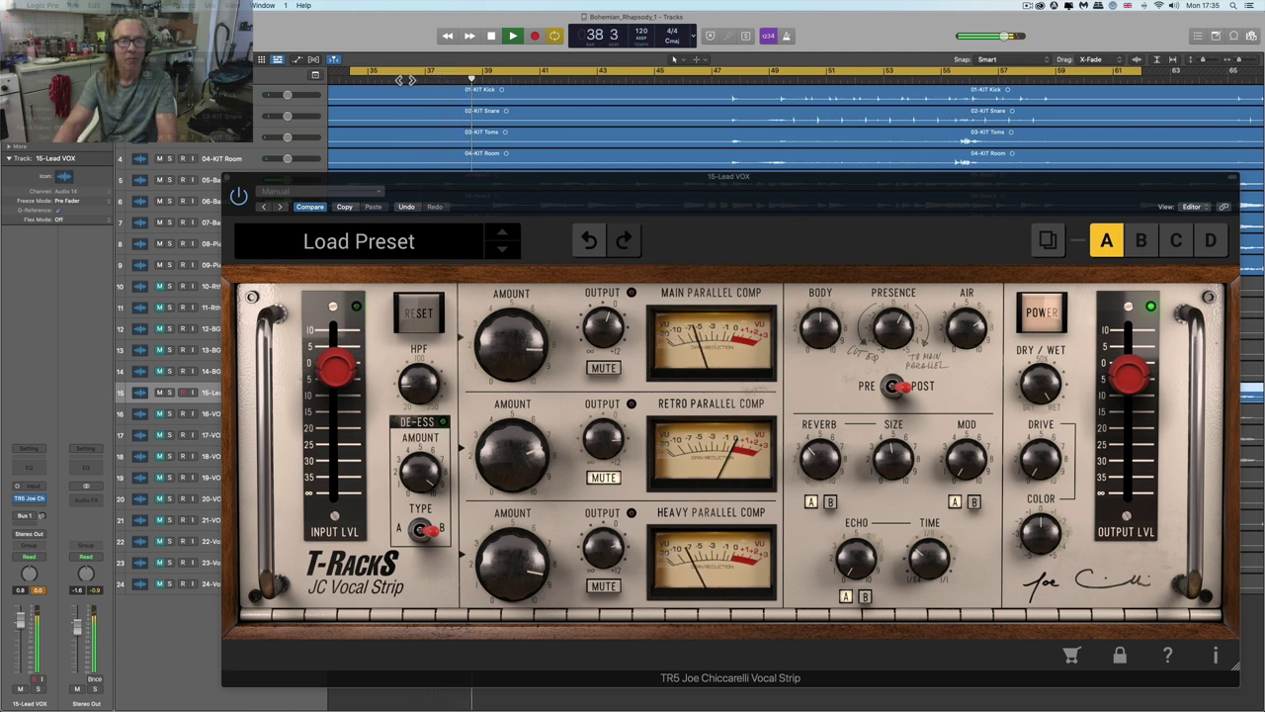
pyautogui.click(421, 530)
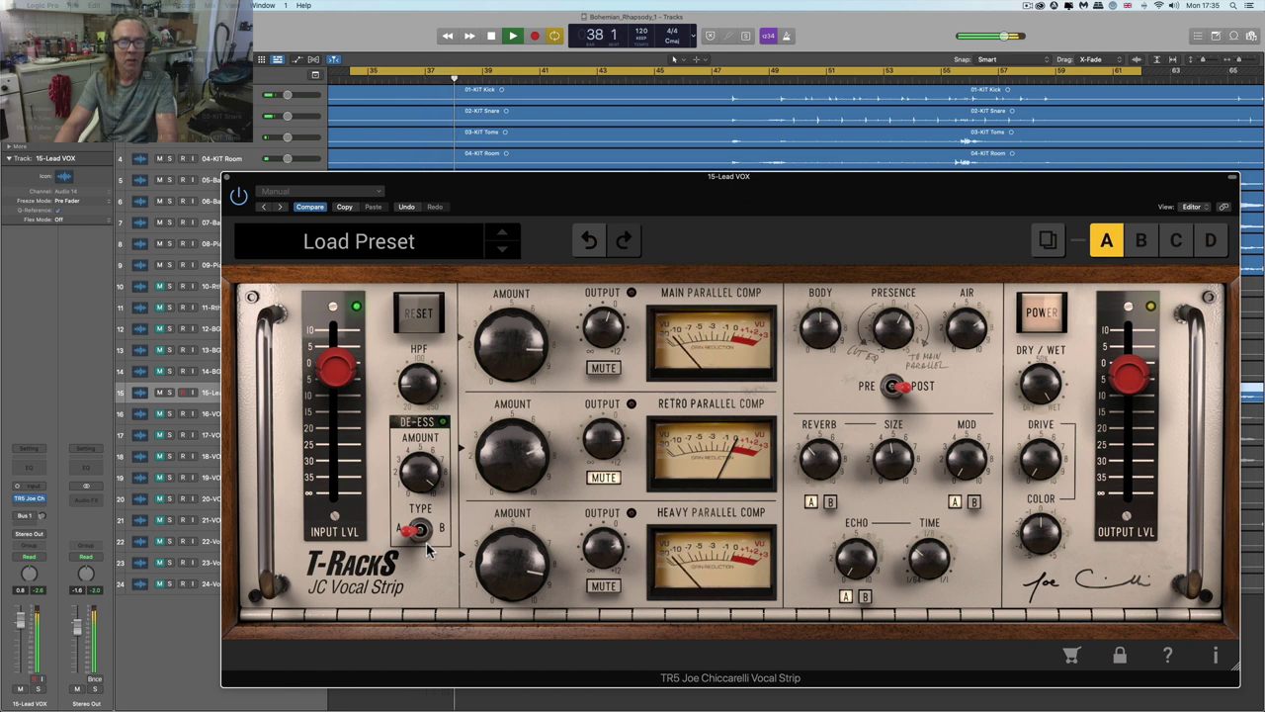
pyautogui.press('space')
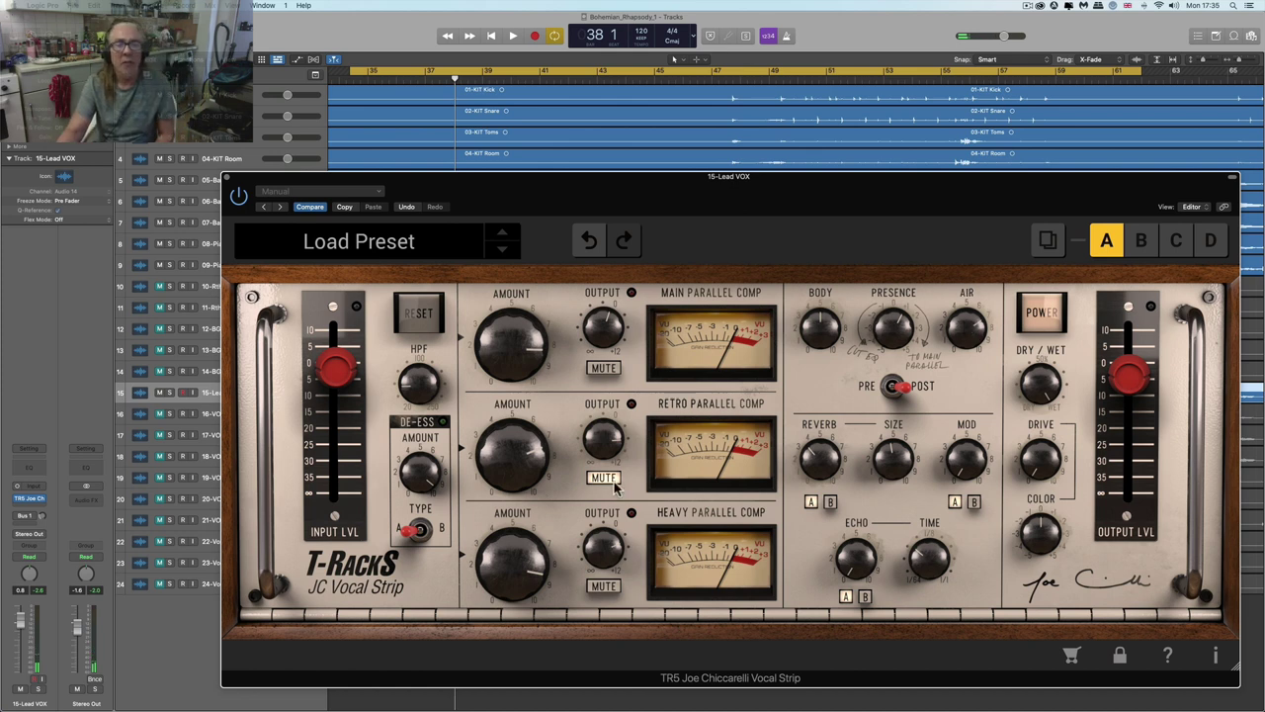
# - Set the de-esser amount to 9.2
pyautogui.moveTo(539, 547)
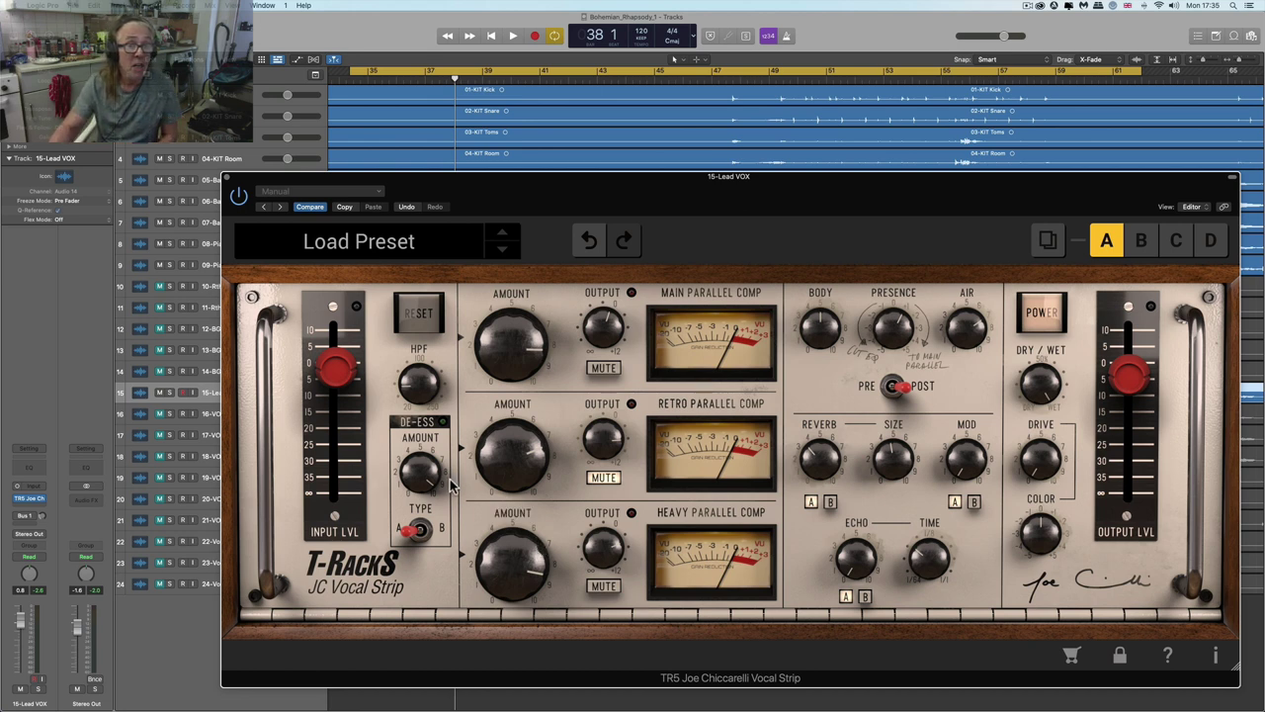
pyautogui.moveTo(414, 474)
pyautogui.scroll(-1, 413, 479)
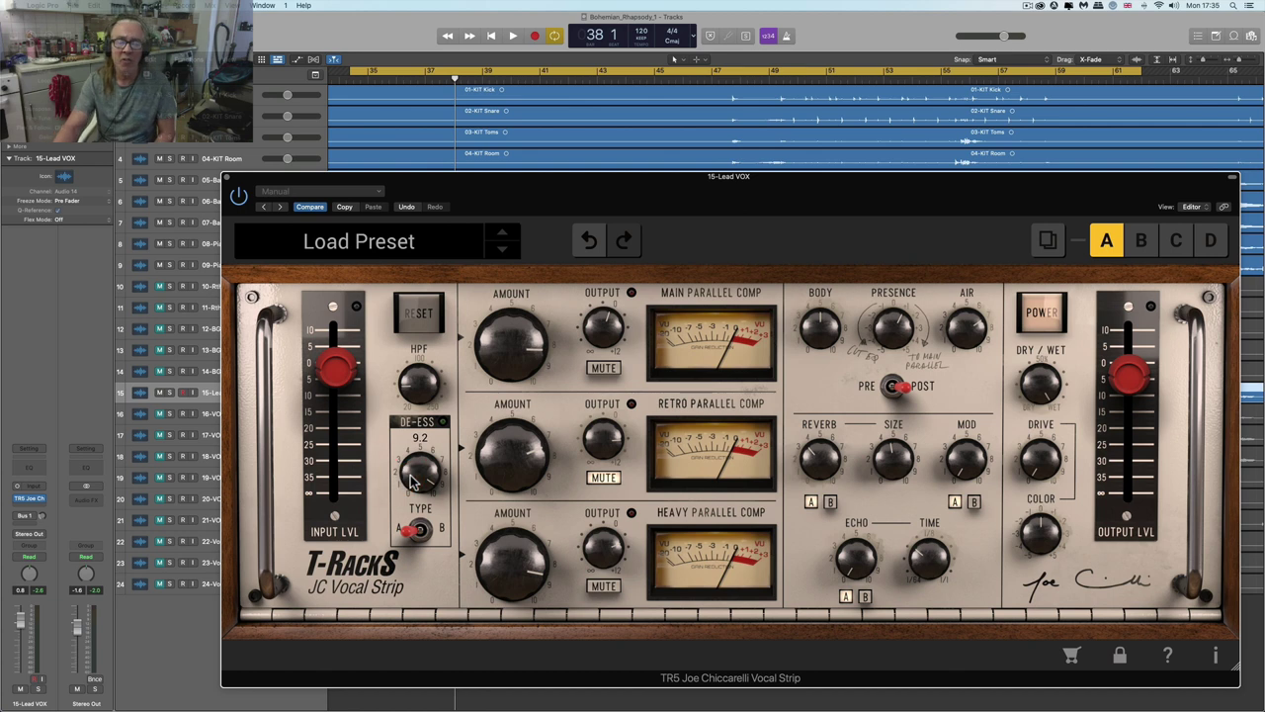
# - Toggle the EQ section between pre and post compression several times, leaving it on post
pyautogui.moveTo(809, 467)
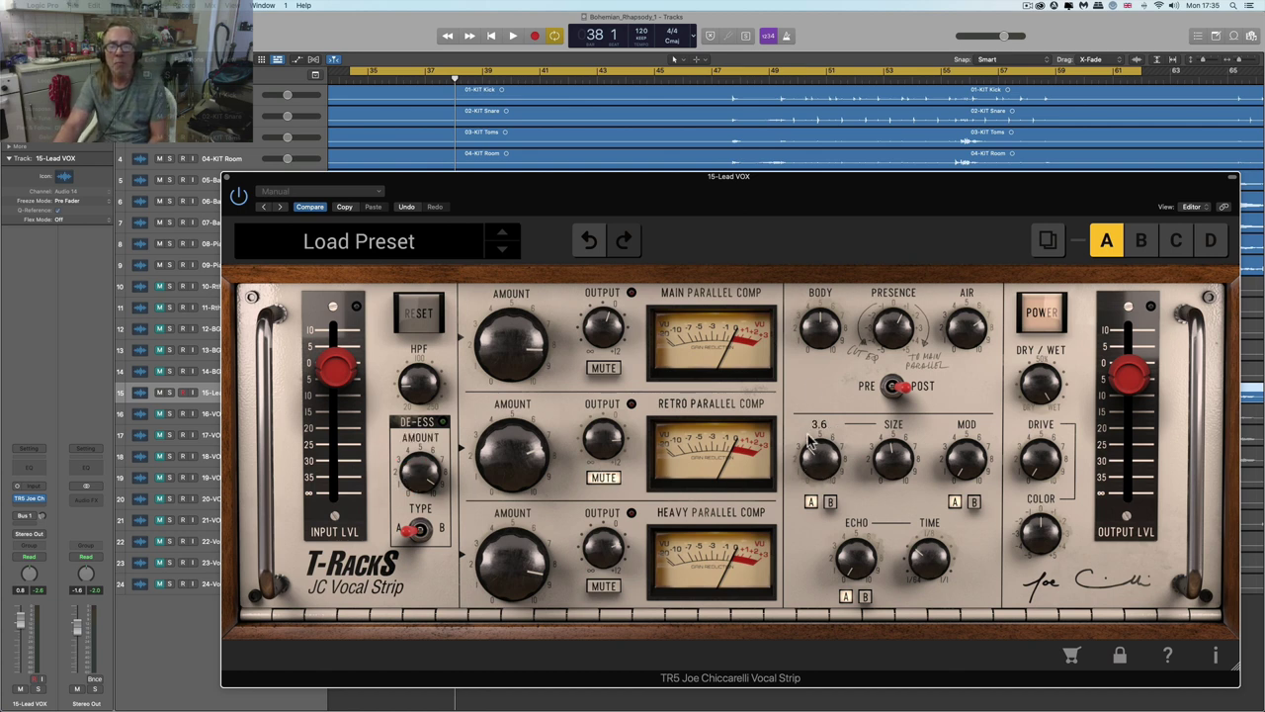
pyautogui.moveTo(957, 332)
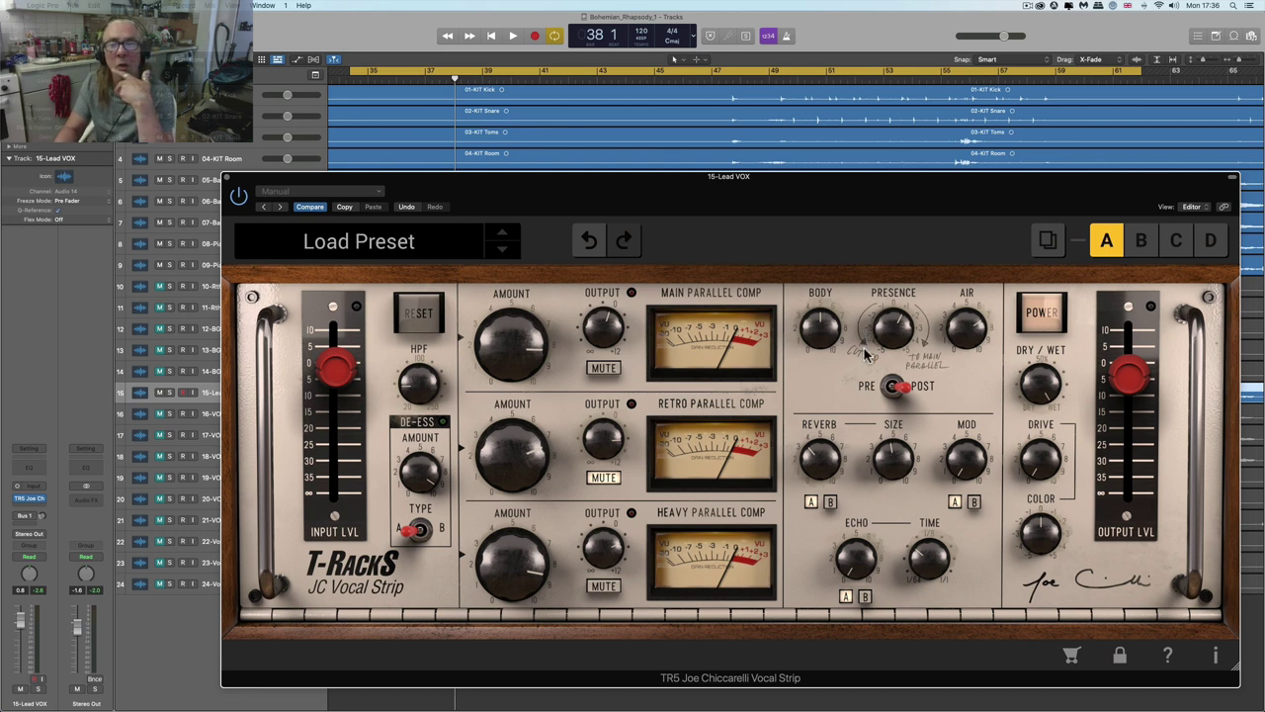
pyautogui.click(888, 388)
pyautogui.click(894, 385)
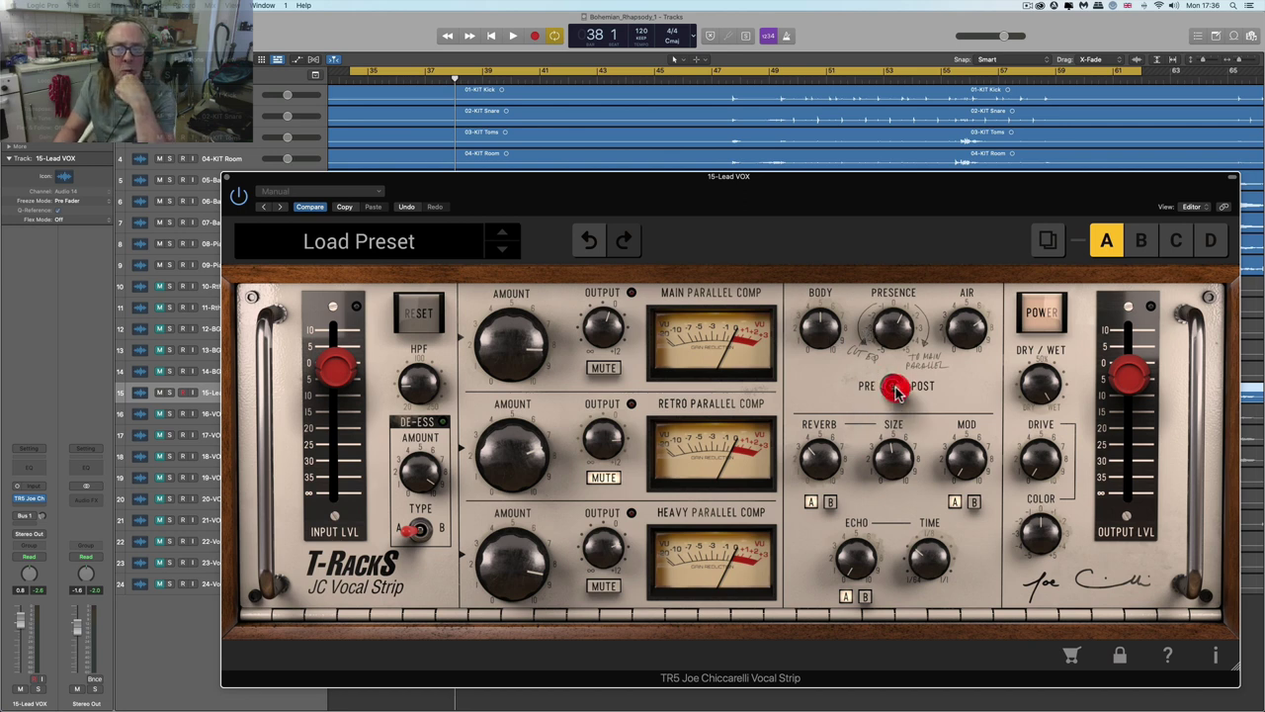
pyautogui.click(889, 391)
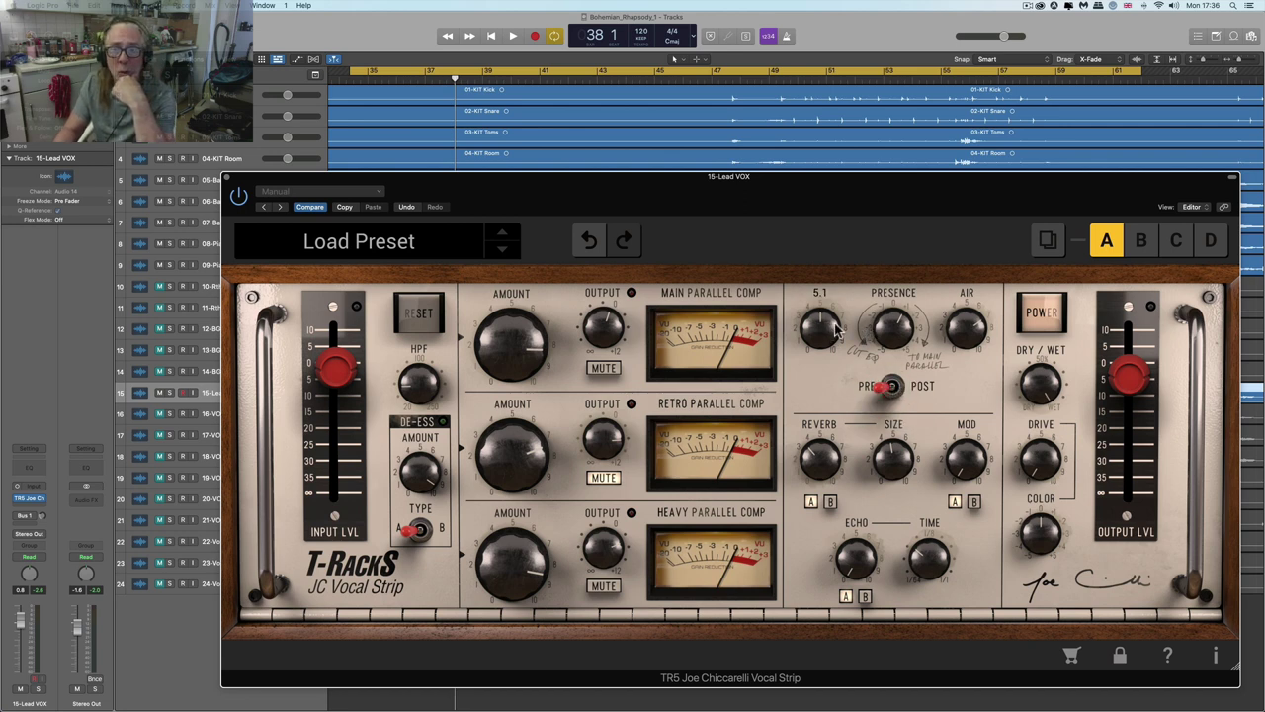
pyautogui.moveTo(957, 334)
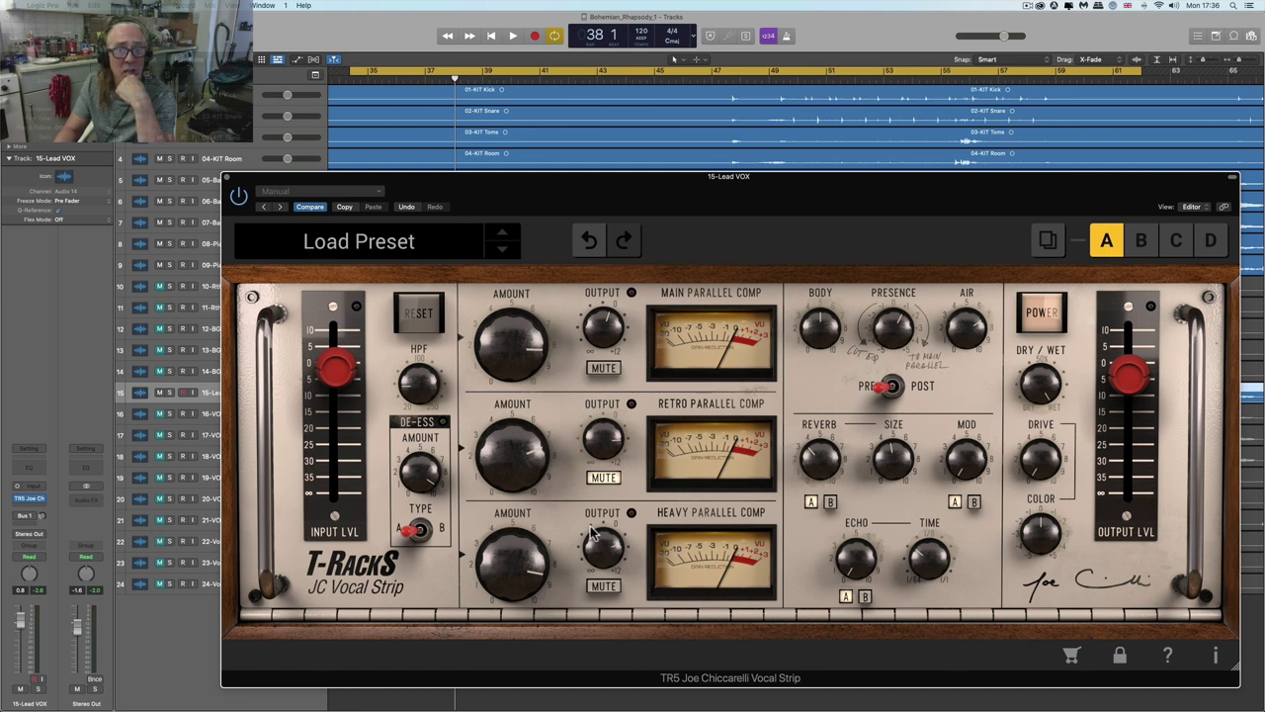
pyautogui.moveTo(598, 535)
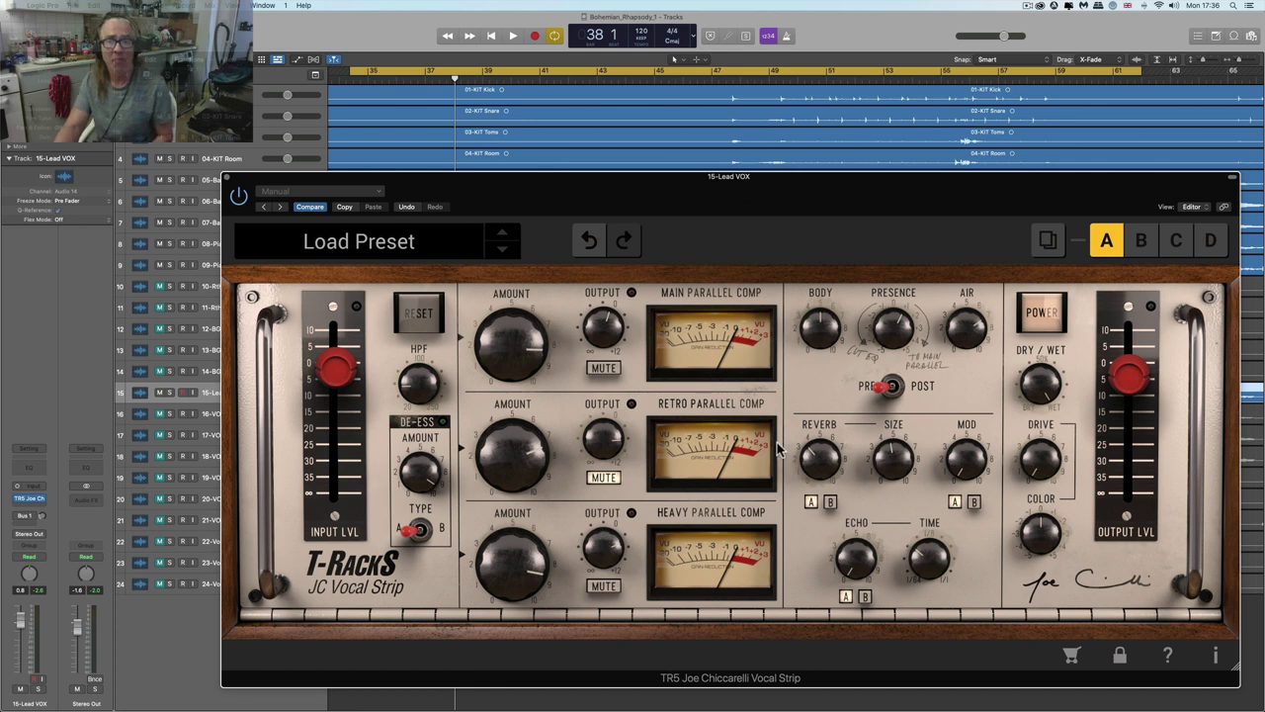
pyautogui.click(890, 387)
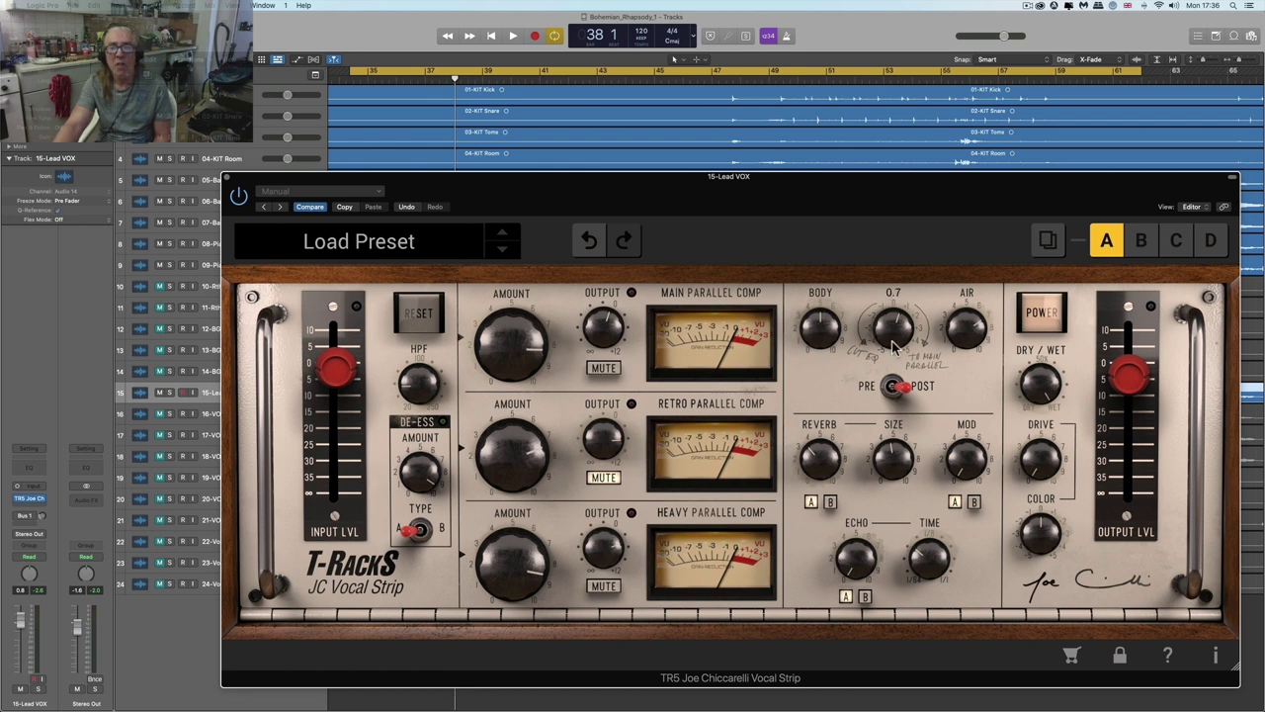
pyautogui.click(887, 392)
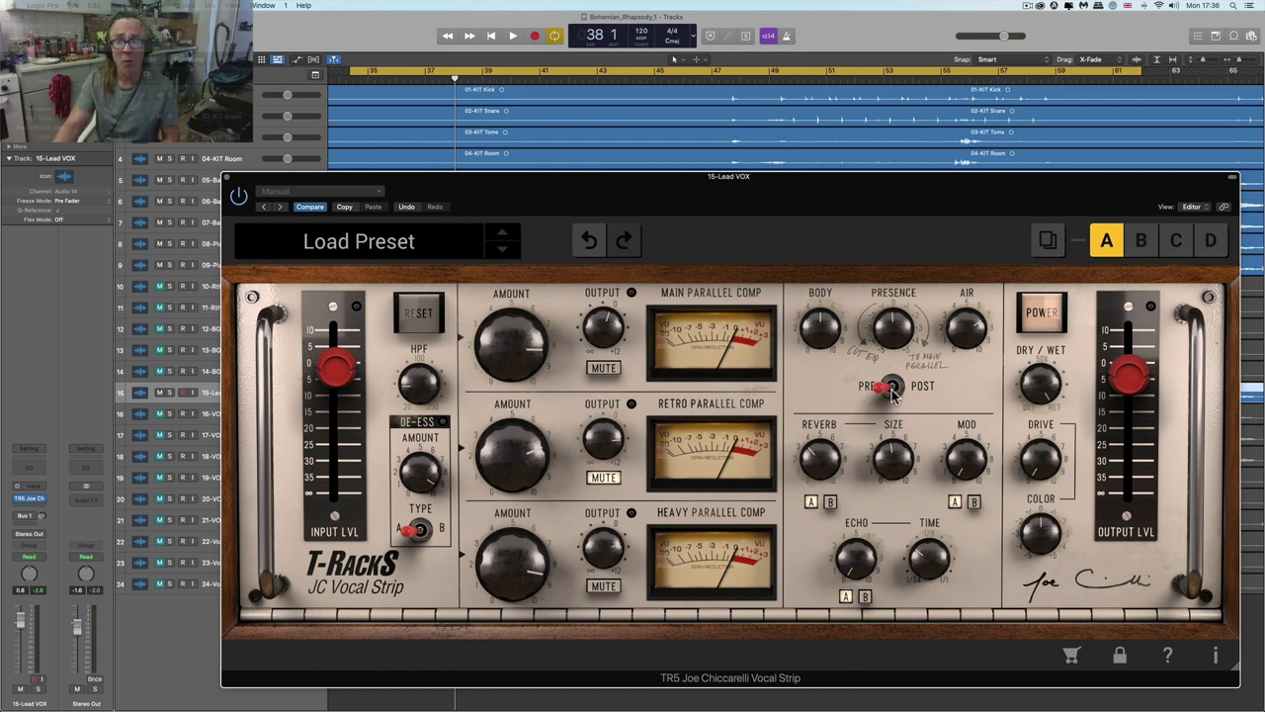
pyautogui.click(900, 390)
pyautogui.click(891, 388)
pyautogui.click(893, 390)
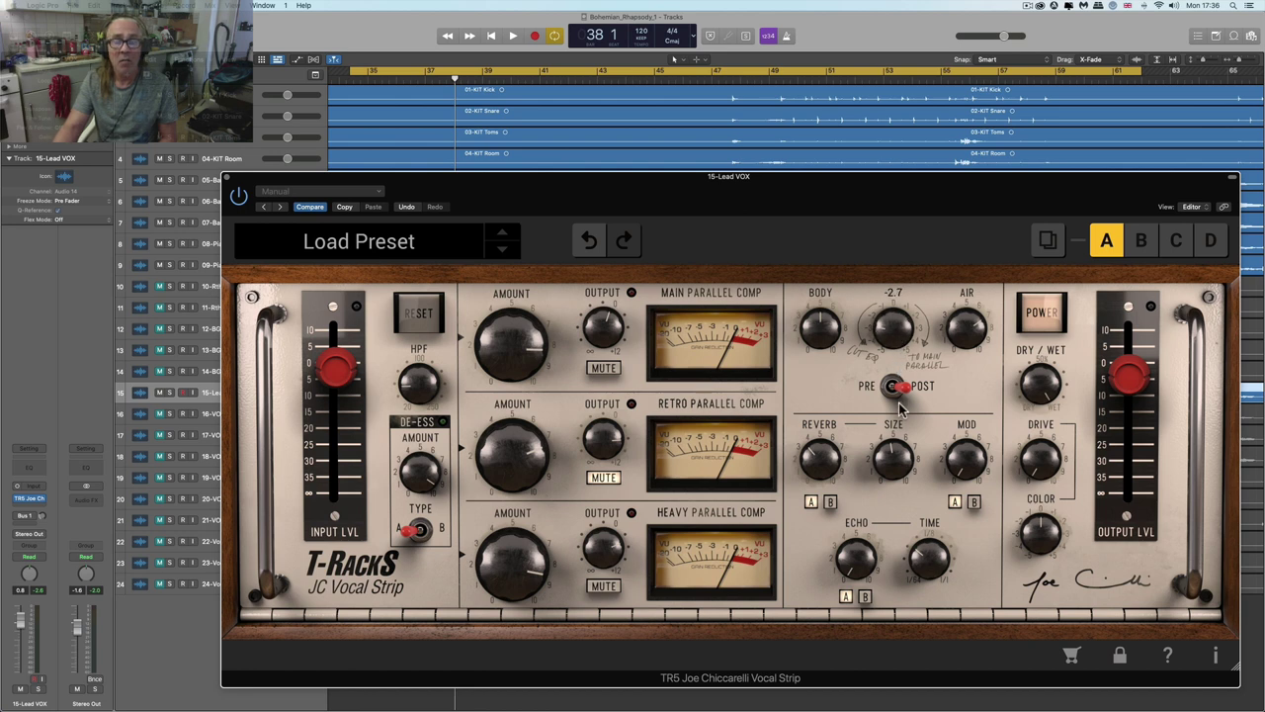
# - Compare the EQ section's pre and post compression routing while adjusting the presence, leaving the routing on post
pyautogui.click(893, 387)
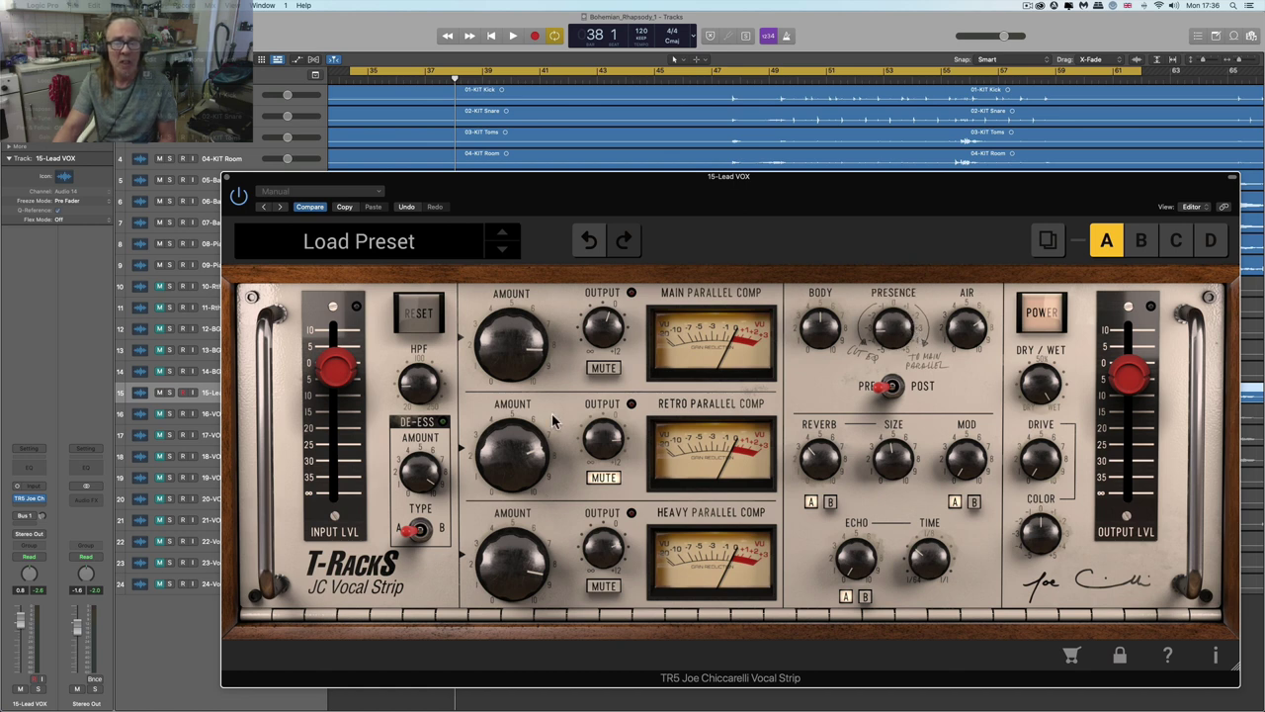
pyautogui.click(894, 388)
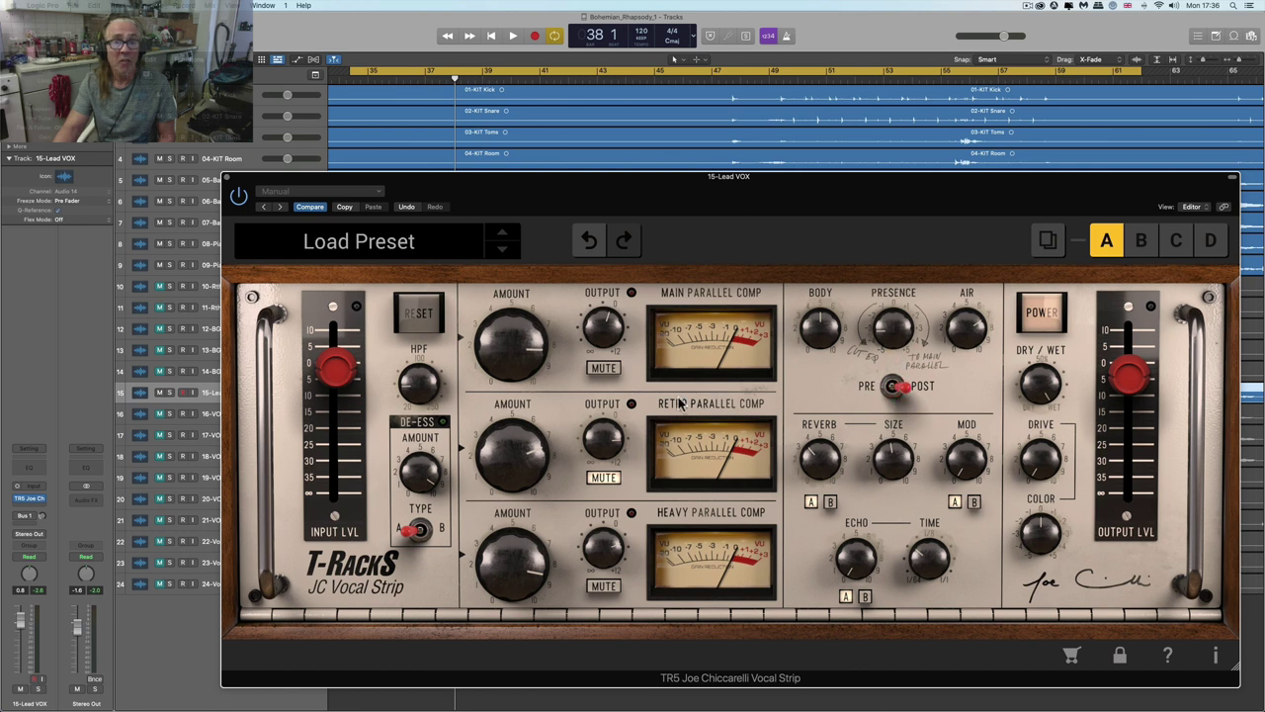
pyautogui.moveTo(914, 336); pyautogui.dragTo(896, 286)
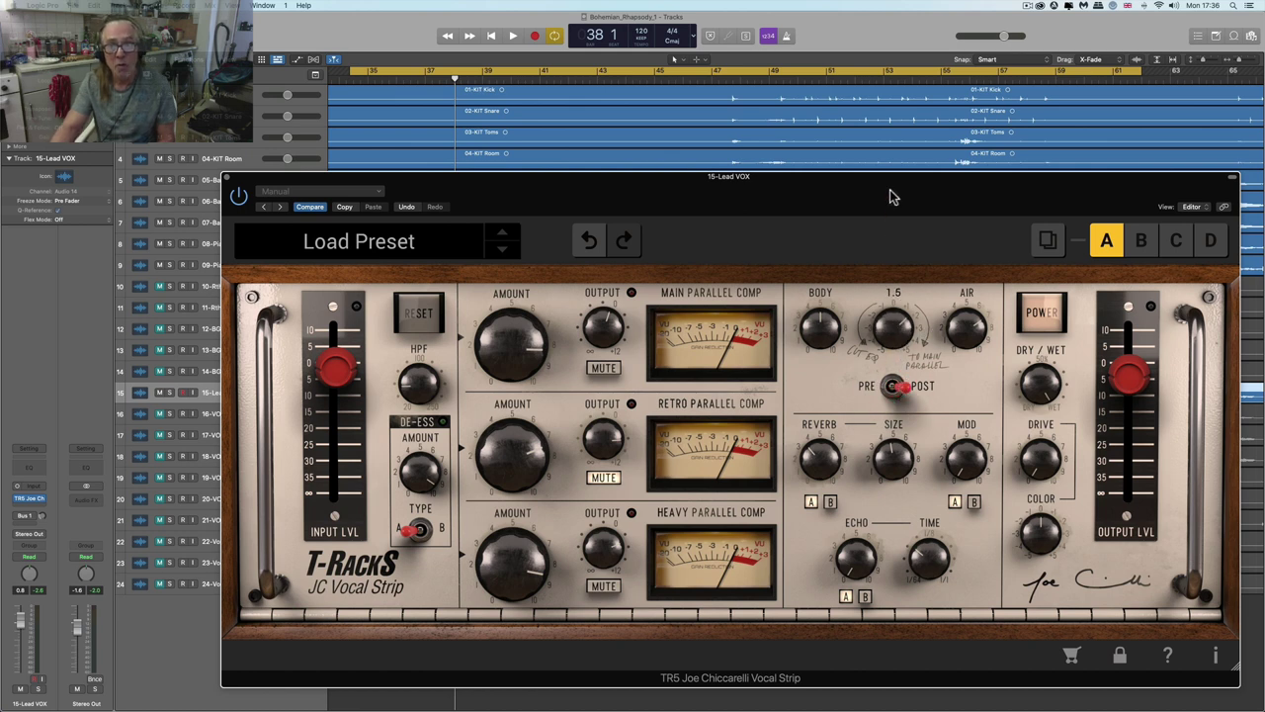
pyautogui.moveTo(891, 190); pyautogui.dragTo(891, 182)
pyautogui.moveTo(897, 311); pyautogui.dragTo(931, 376)
pyautogui.click(894, 393)
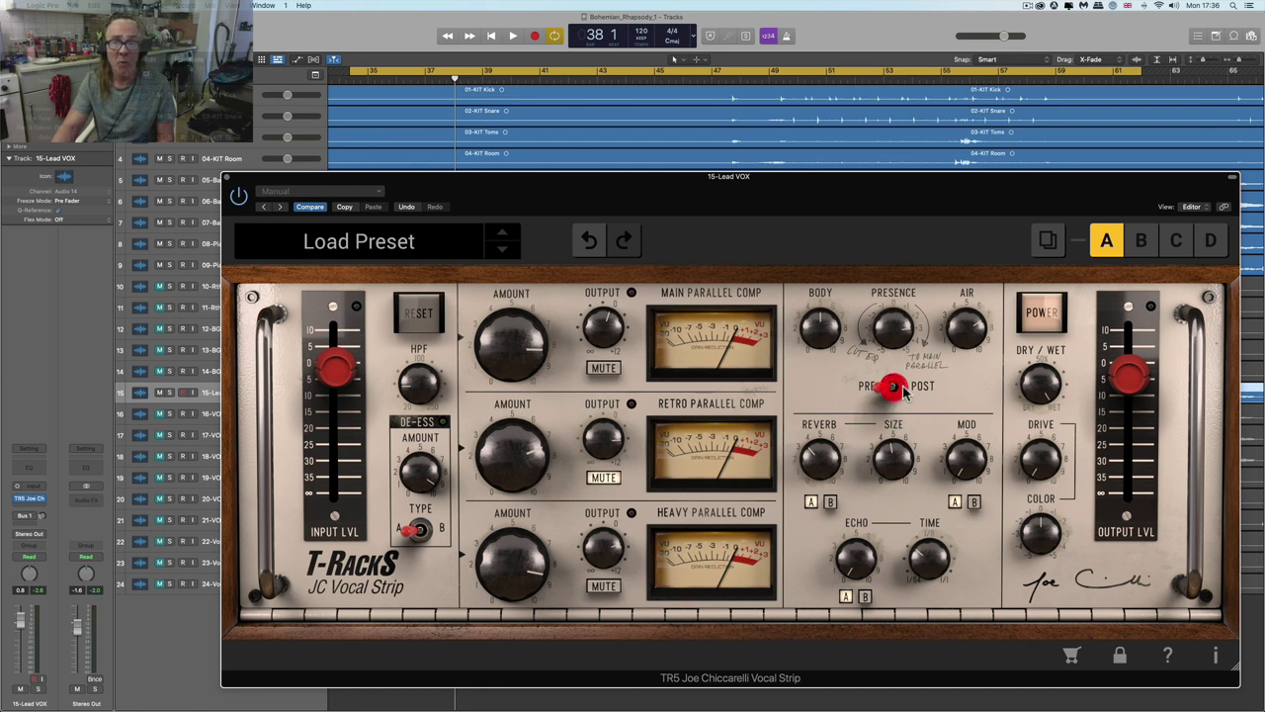
pyautogui.click(896, 390)
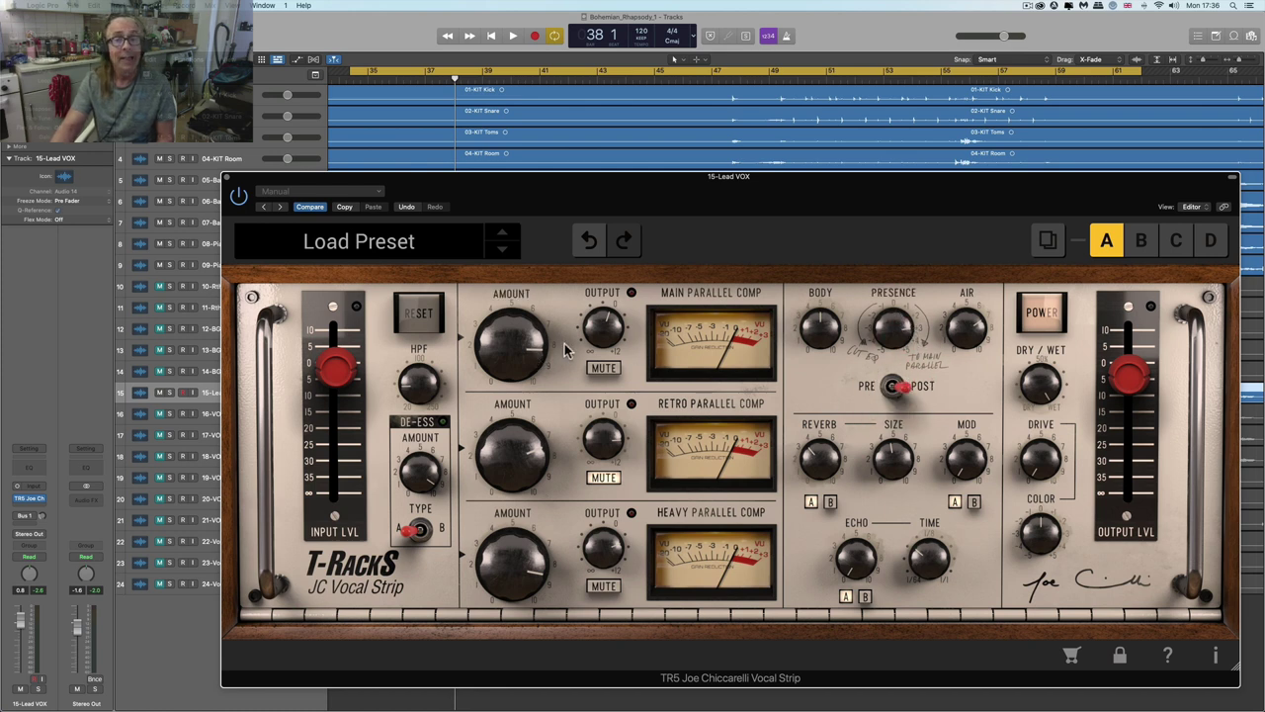
# - Set the main parallel compressor's amount to 8.5
pyautogui.moveTo(512, 336)
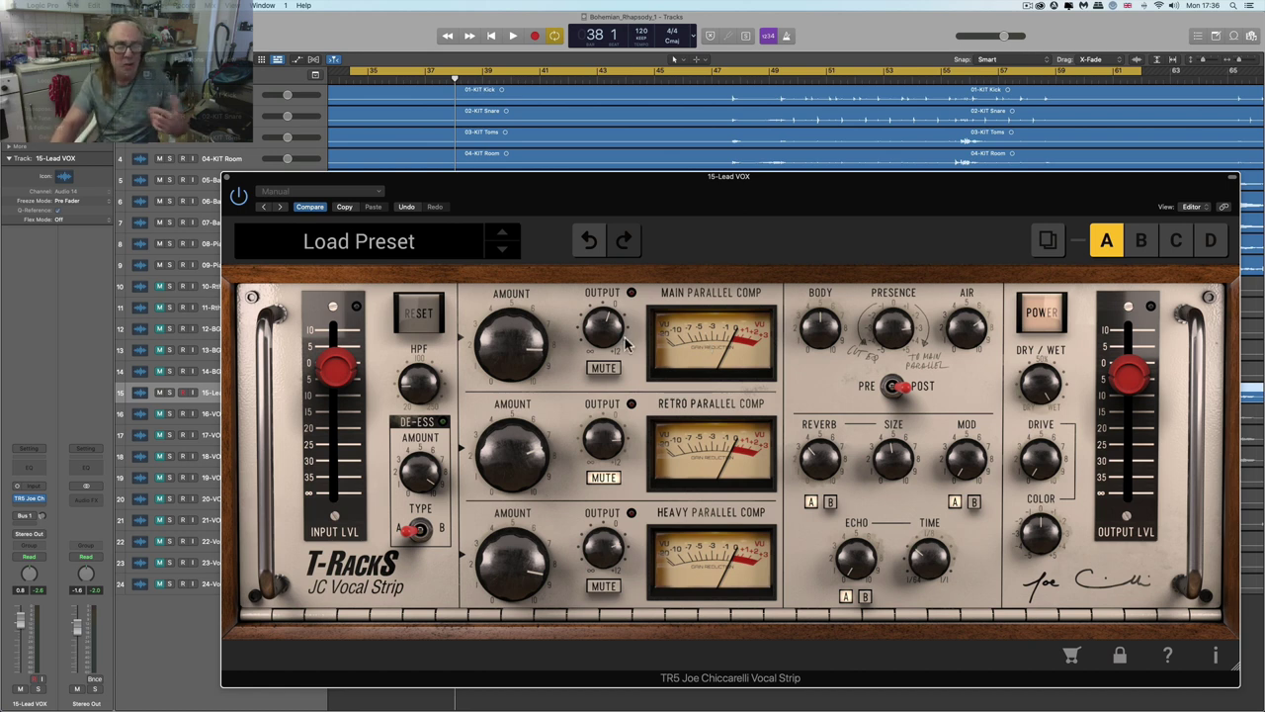
pyautogui.moveTo(504, 341)
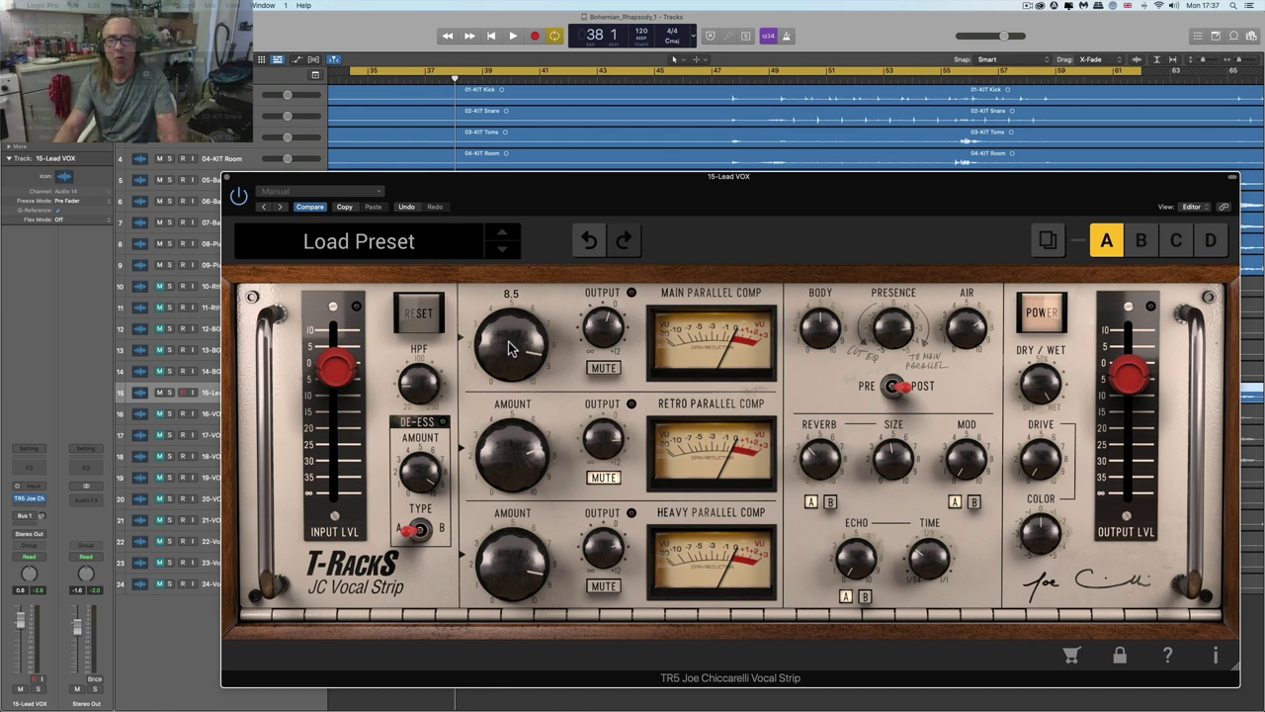
# - Fine-tune the EQ section, setting the presence to 2.6 and the air to 7.2
pyautogui.moveTo(839, 333)
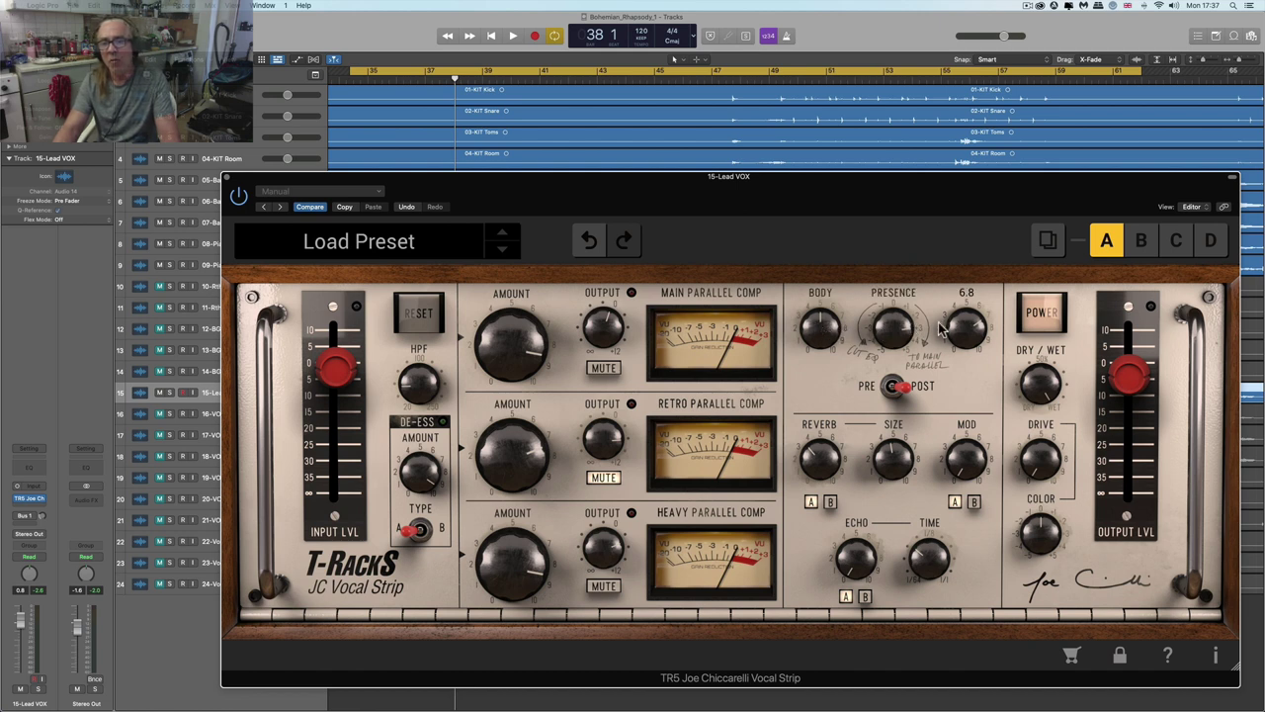
pyautogui.moveTo(959, 326)
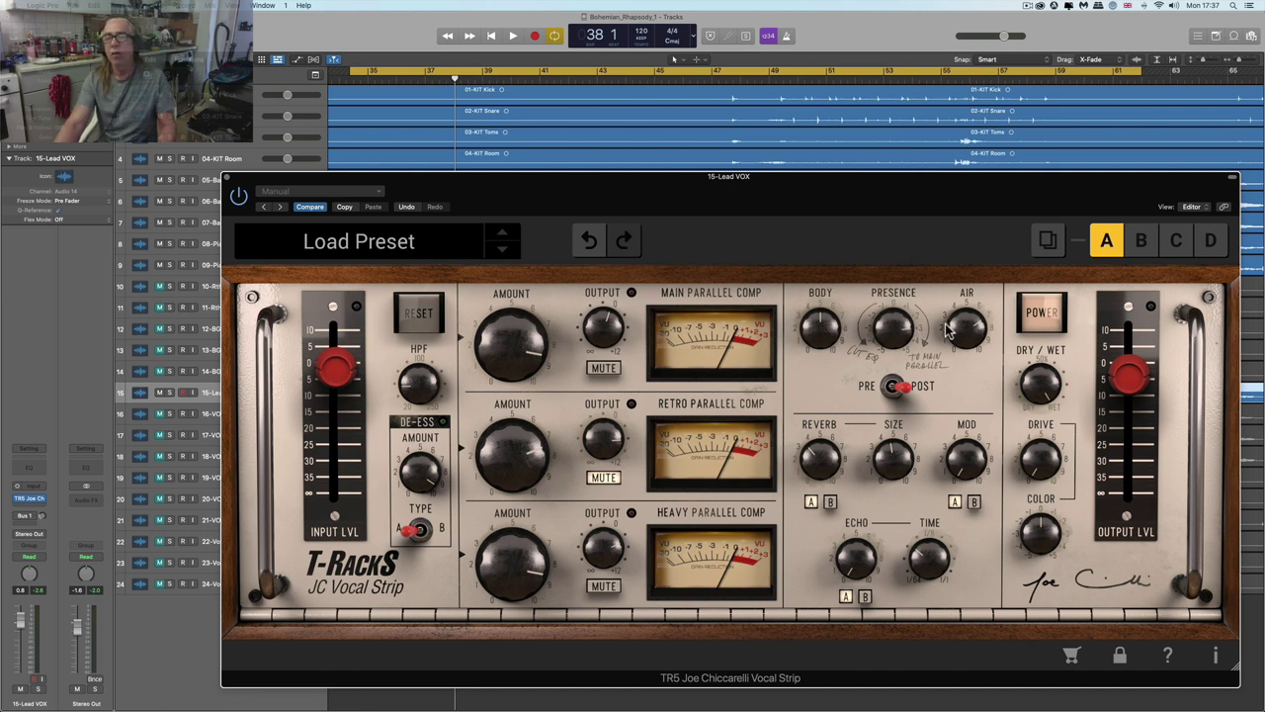
pyautogui.moveTo(887, 336)
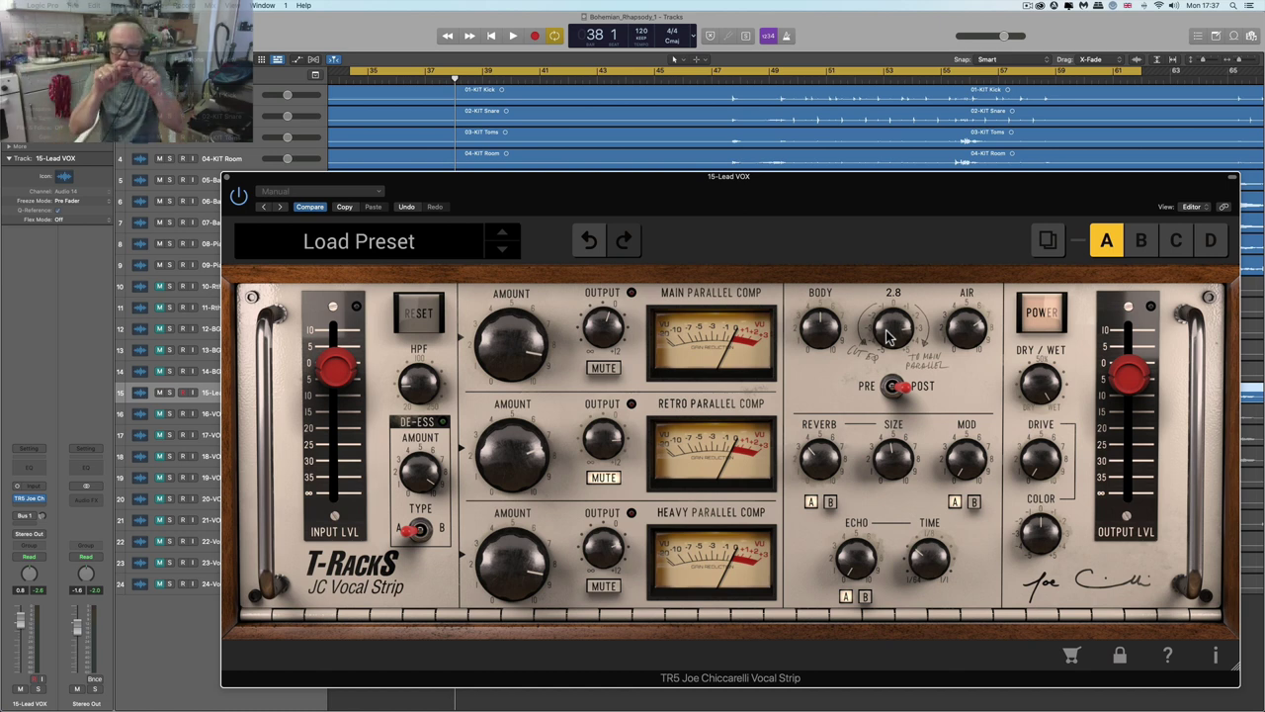
pyautogui.moveTo(888, 336); pyautogui.dragTo(890, 320)
pyautogui.moveTo(966, 345); pyautogui.dragTo(967, 337)
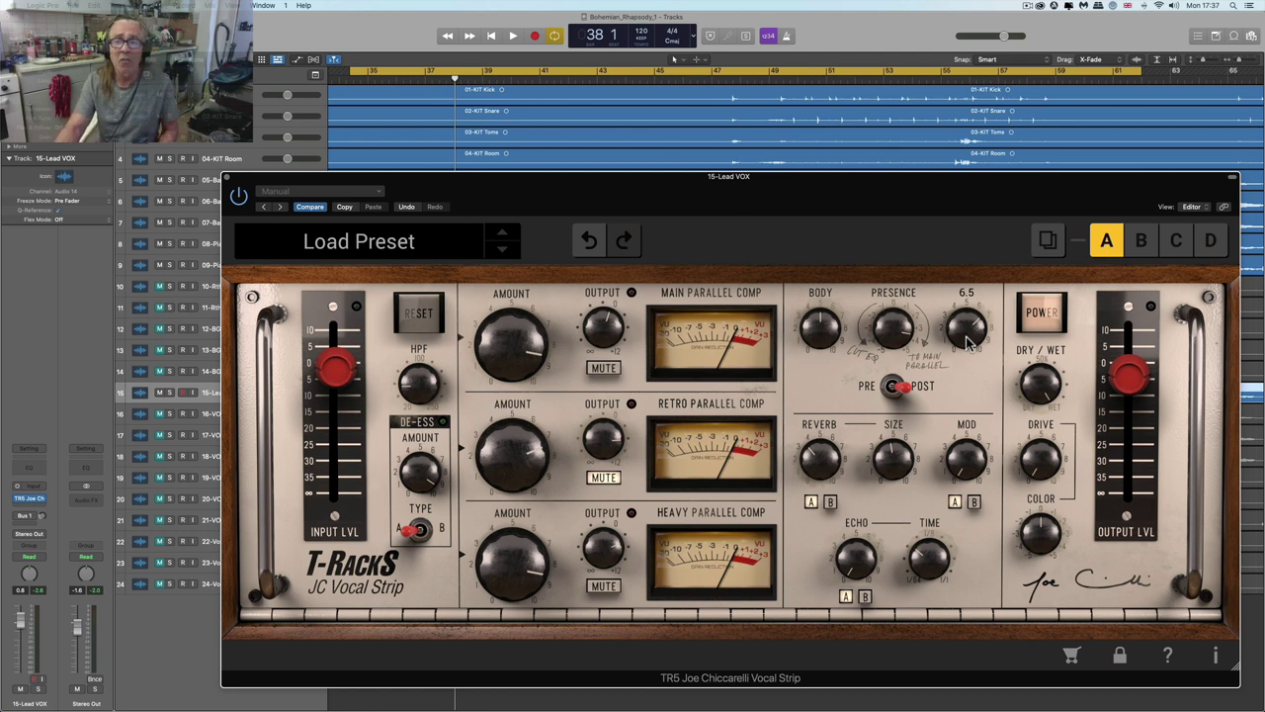
pyautogui.moveTo(969, 341); pyautogui.dragTo(969, 333)
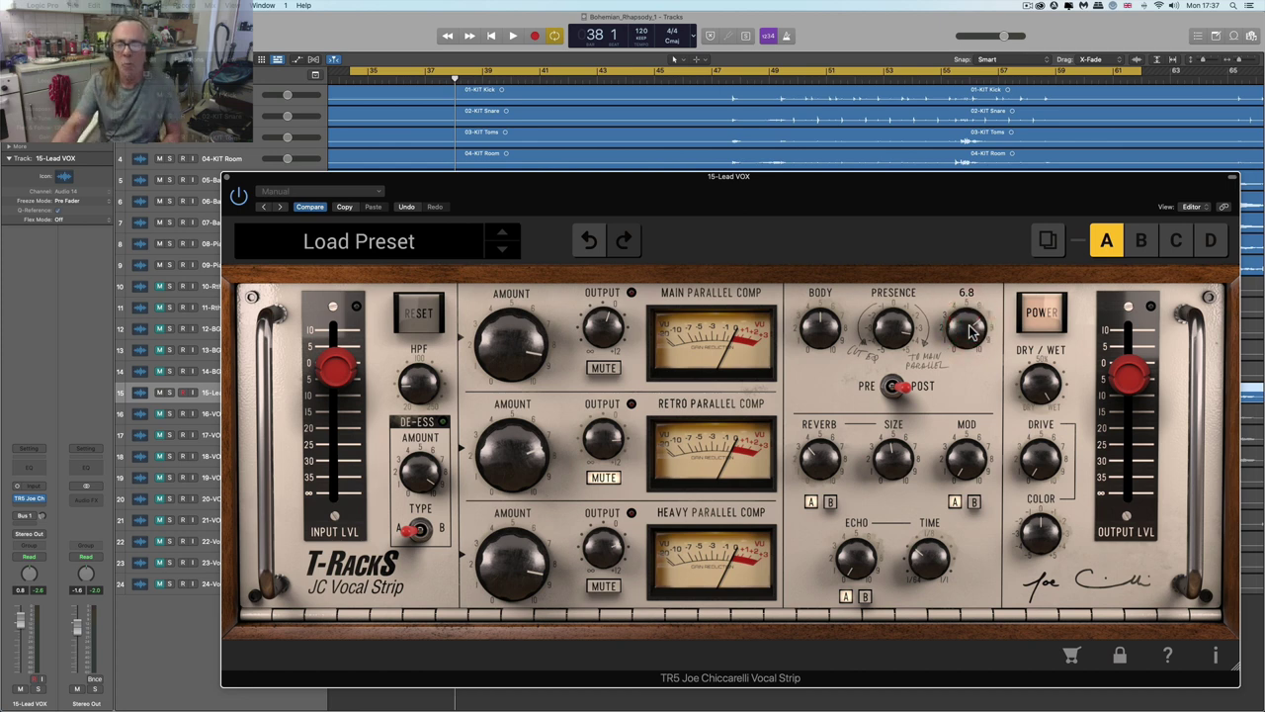
pyautogui.moveTo(971, 333); pyautogui.dragTo(973, 330)
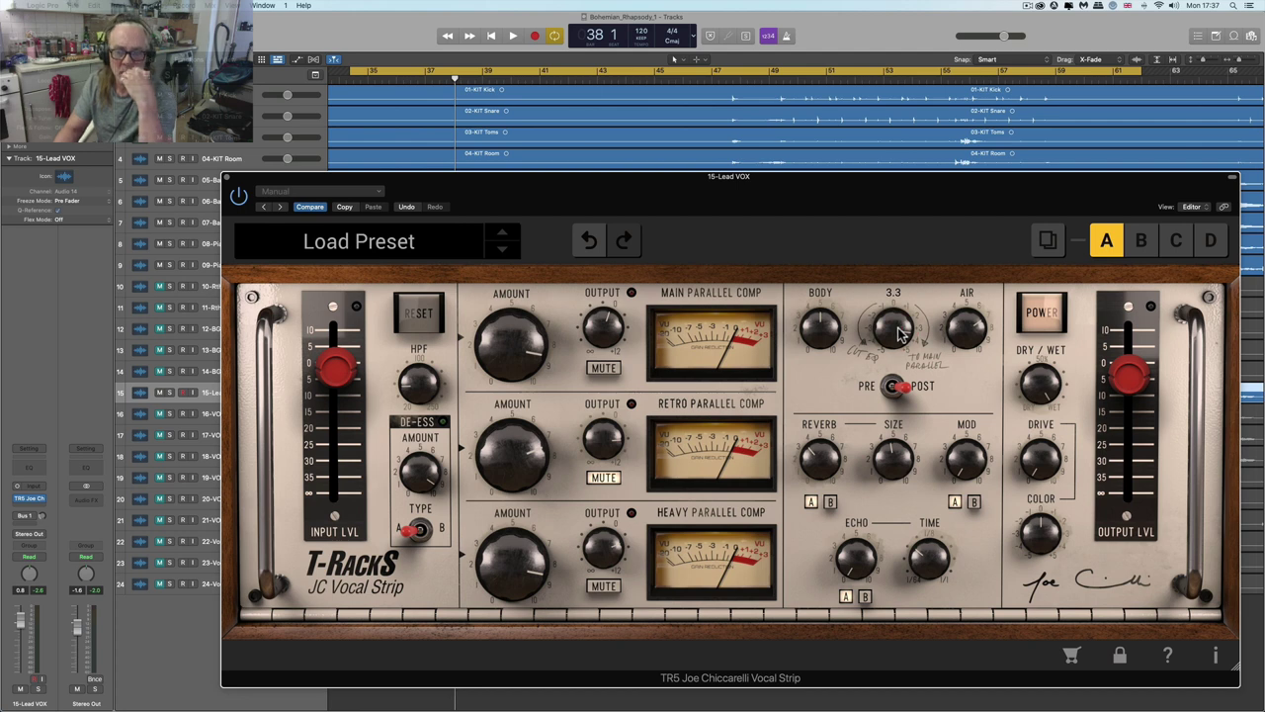
pyautogui.moveTo(959, 331)
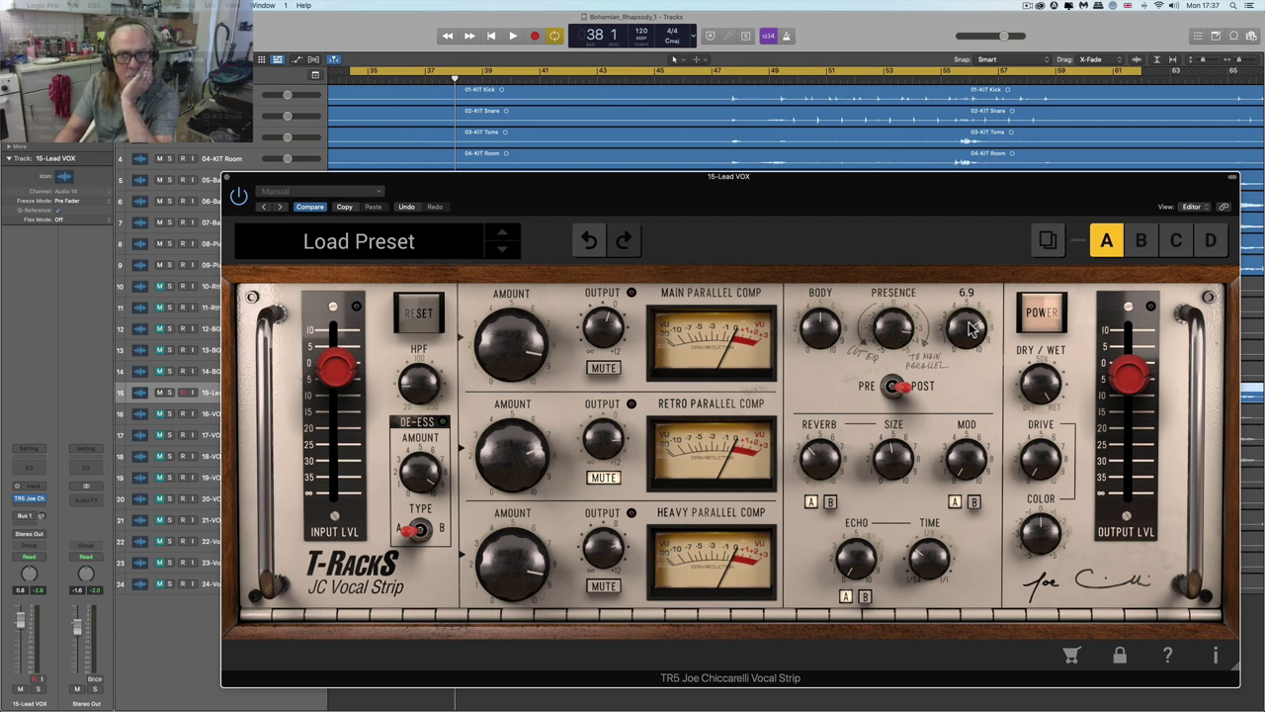
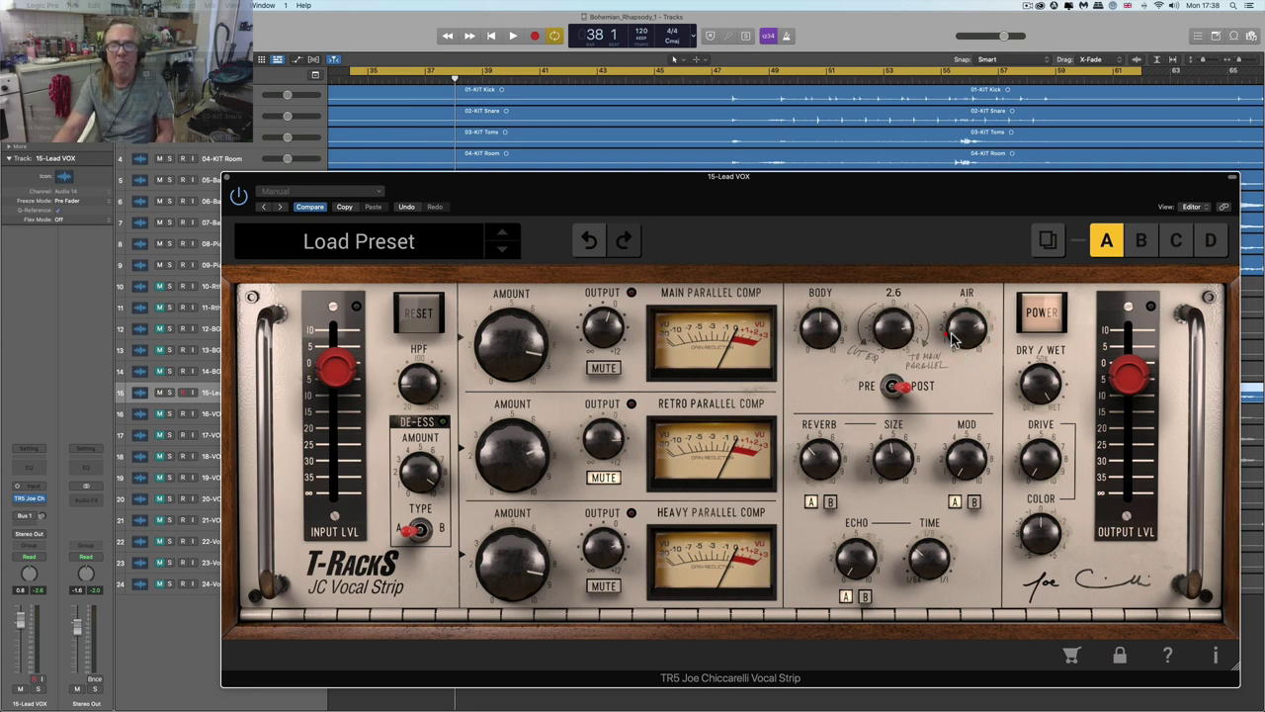
pyautogui.moveTo(967, 333); pyautogui.dragTo(976, 338)
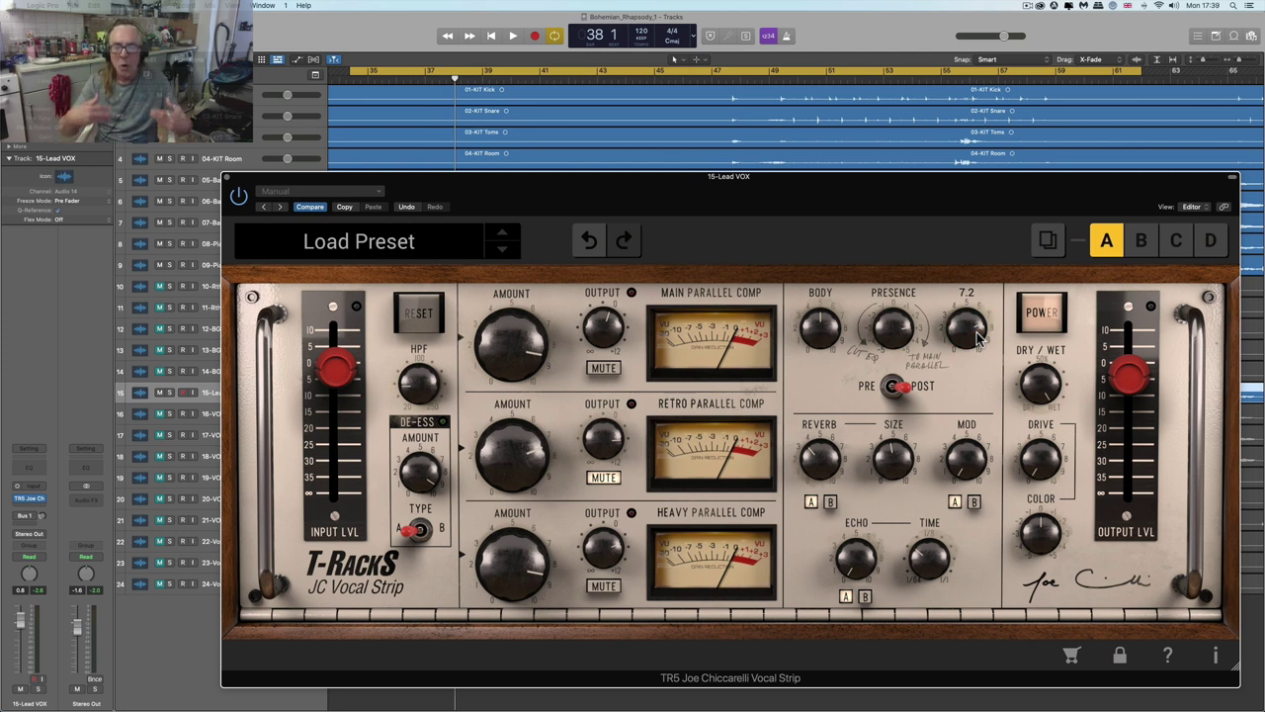
# - Sweep the EQ's body control down and back up, then settle it at 4.8
pyautogui.moveTo(900, 330)
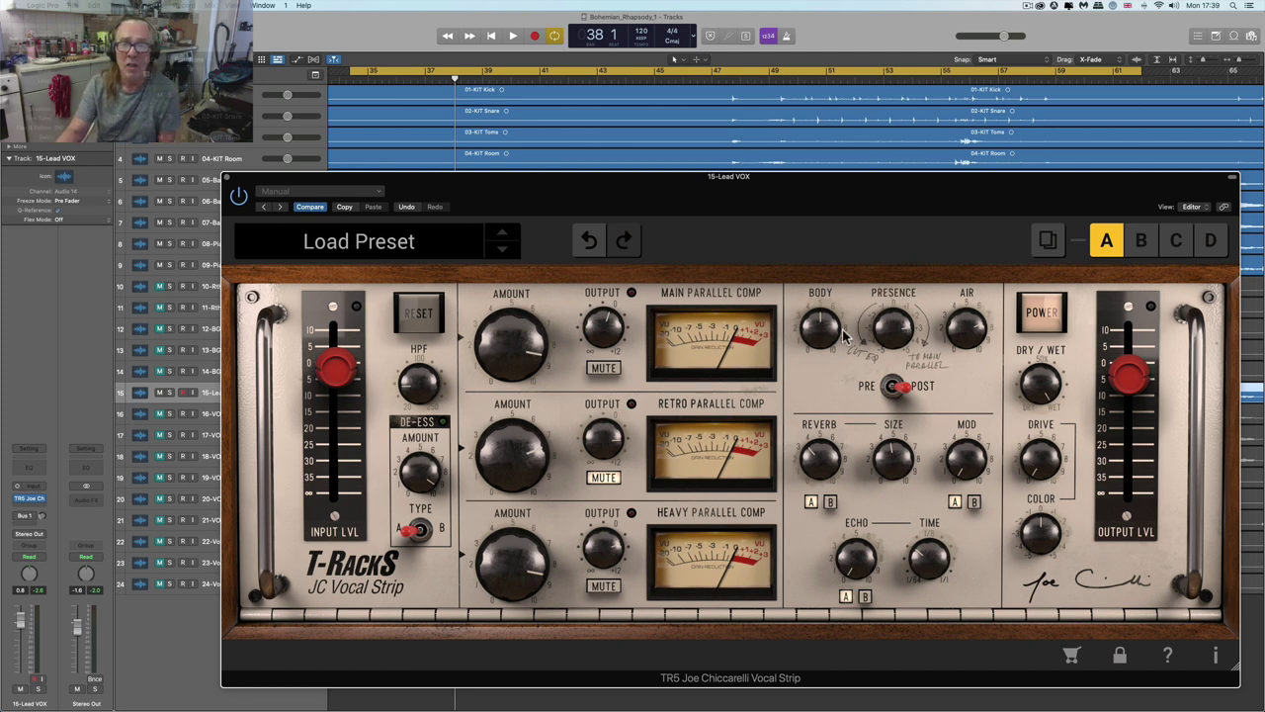
pyautogui.moveTo(821, 329)
pyautogui.moveTo(824, 326); pyautogui.dragTo(833, 398)
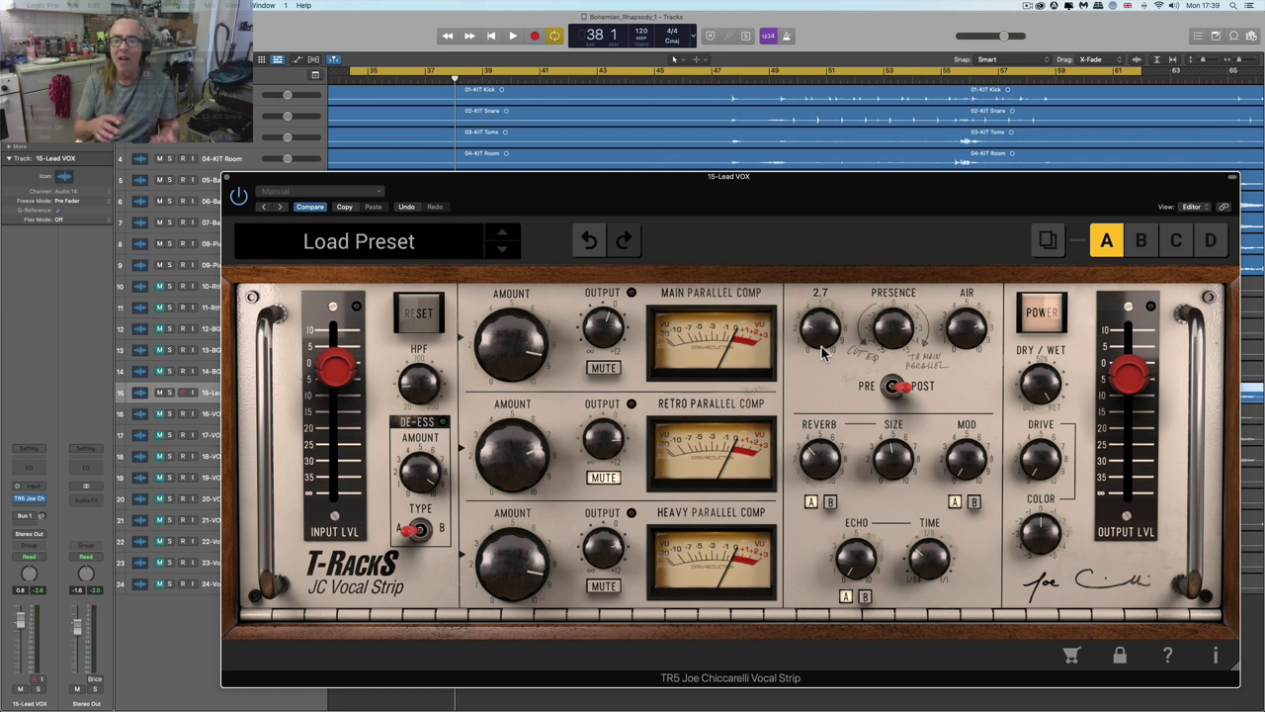
pyautogui.click(825, 187)
pyautogui.moveTo(827, 314); pyautogui.dragTo(830, 427)
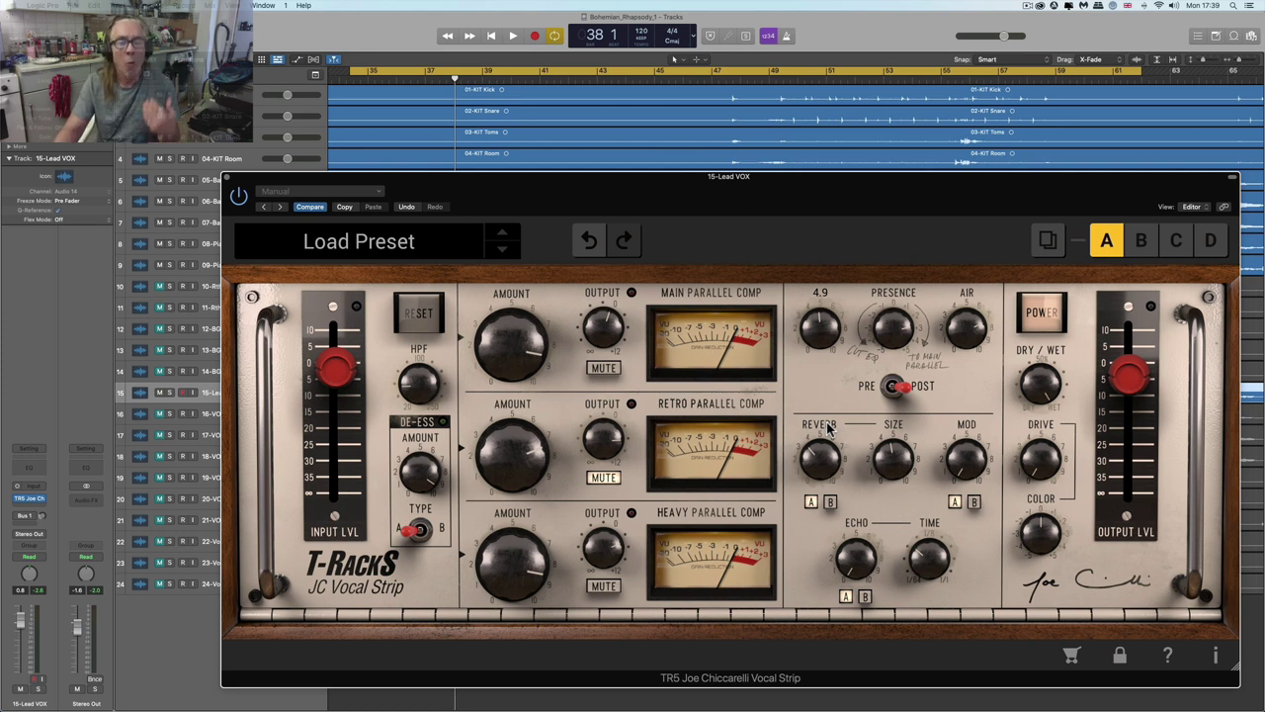
pyautogui.moveTo(831, 427); pyautogui.dragTo(827, 420)
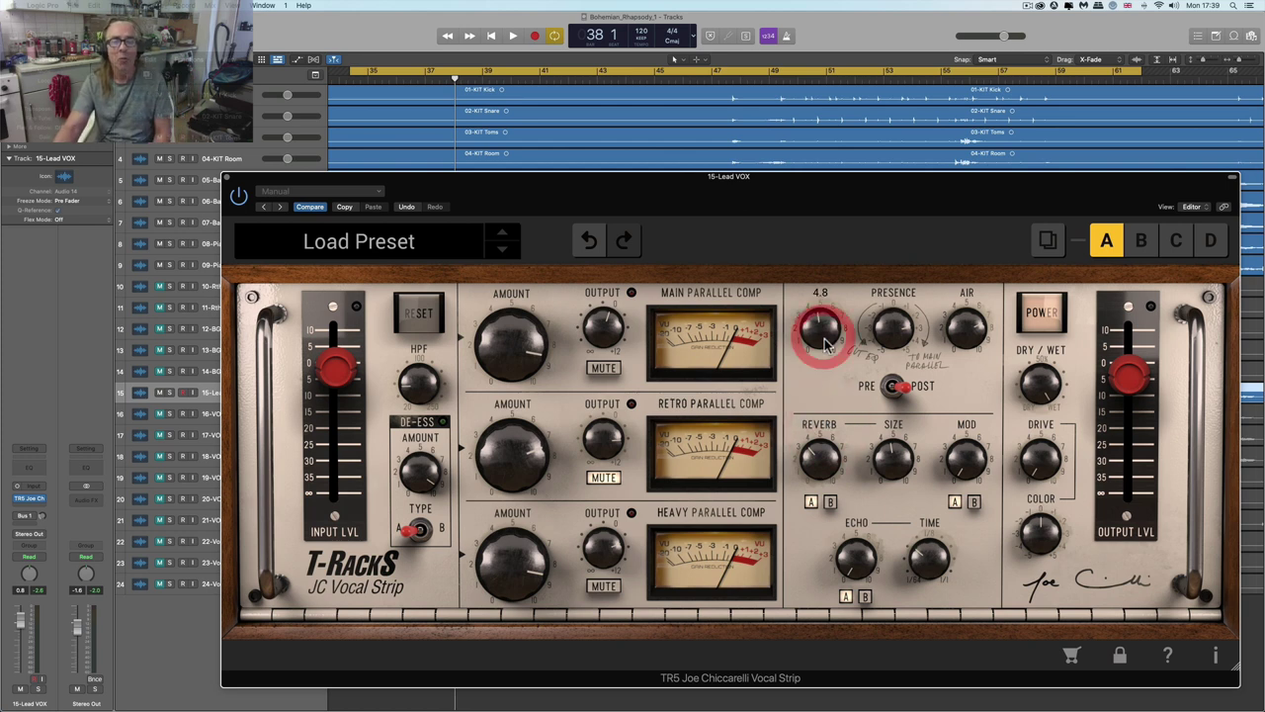
pyautogui.click(821, 338)
pyautogui.click(820, 336)
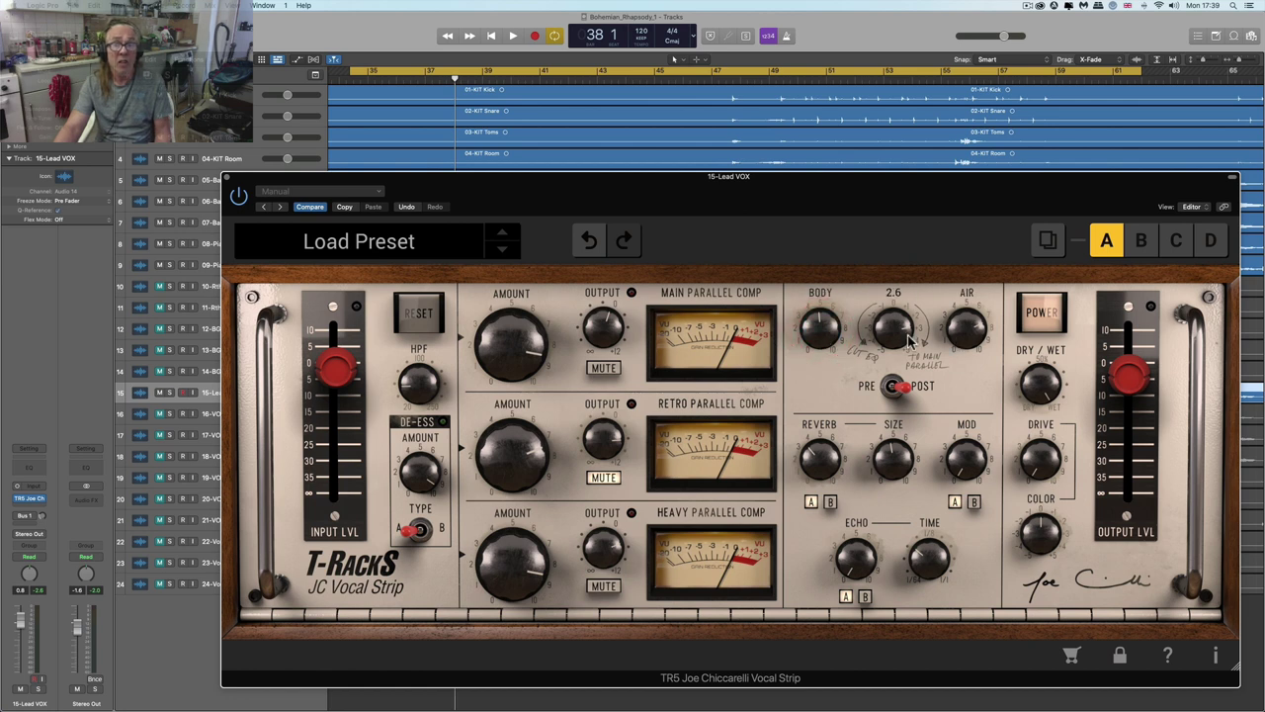
# - Lower the EQ's presence and nudge the body control up slightly
pyautogui.moveTo(891, 334); pyautogui.dragTo(915, 447)
pyautogui.moveTo(823, 341); pyautogui.dragTo(824, 332)
pyautogui.click(961, 343)
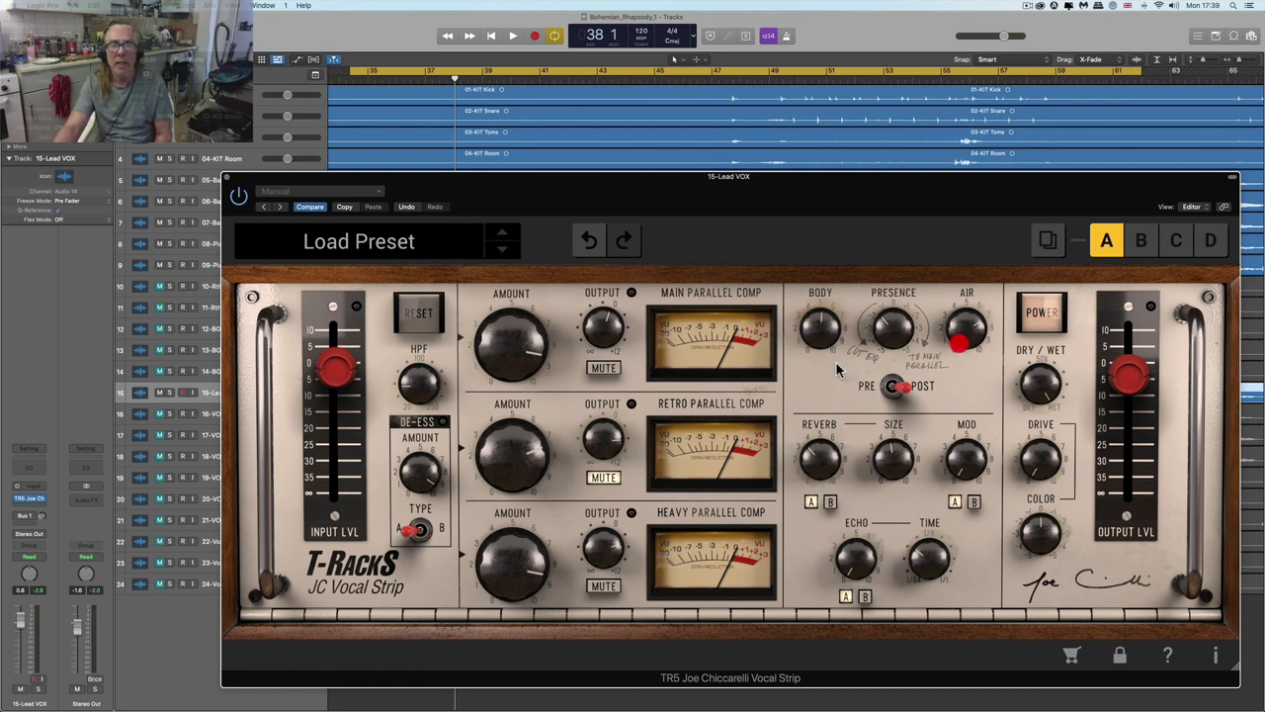
# - Lower the main parallel compressor's output slightly and play the vocal section from bar 34
pyautogui.moveTo(605, 322); pyautogui.dragTo(606, 342)
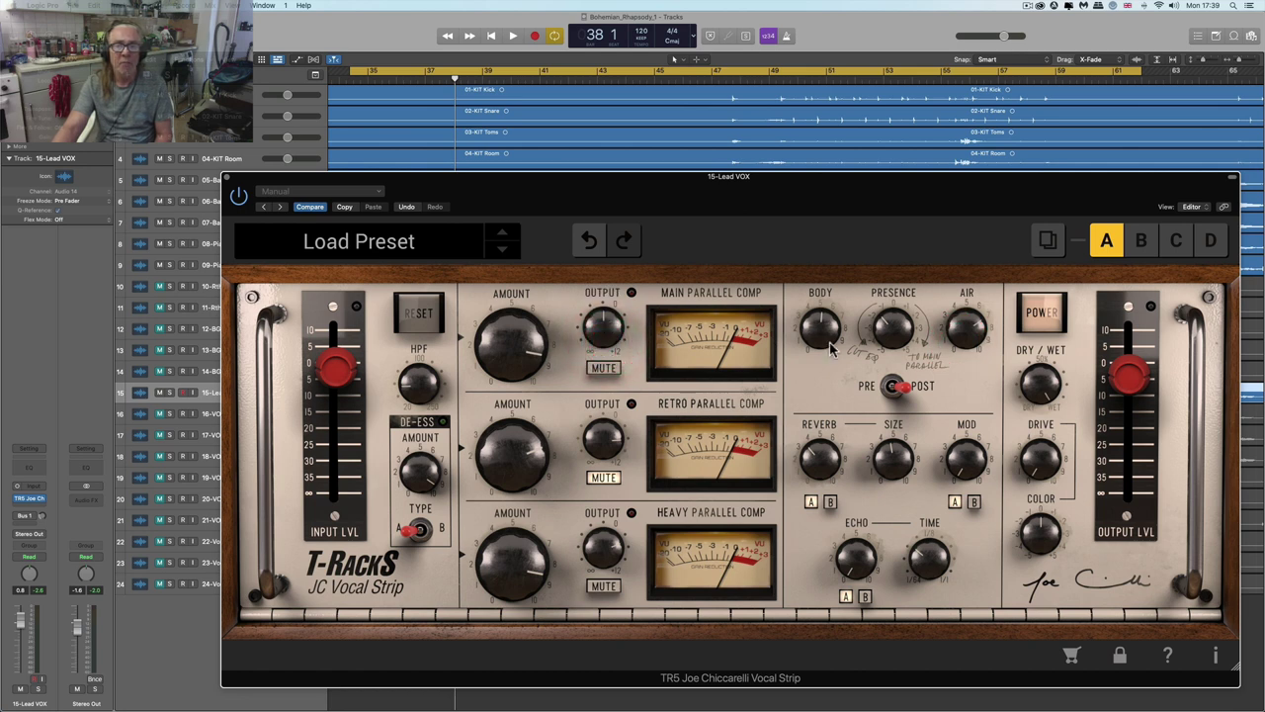
pyautogui.press('space')
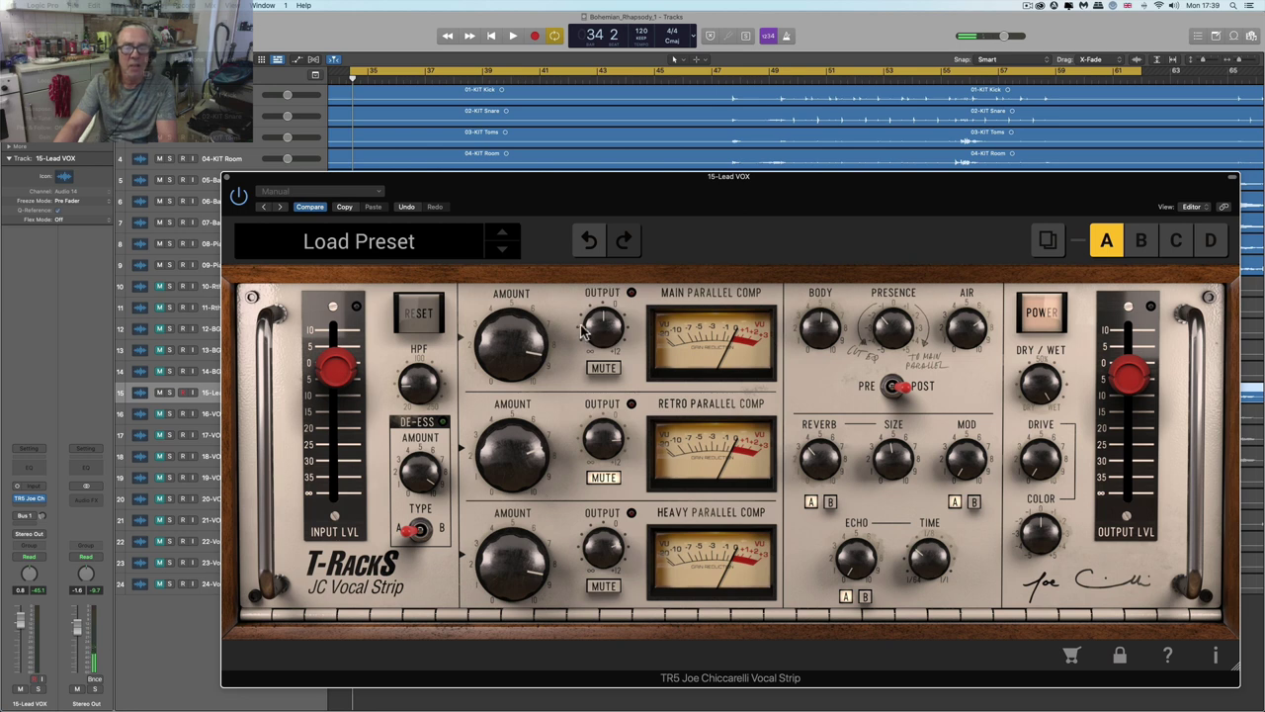
pyautogui.press('space')
pyautogui.moveTo(593, 435)
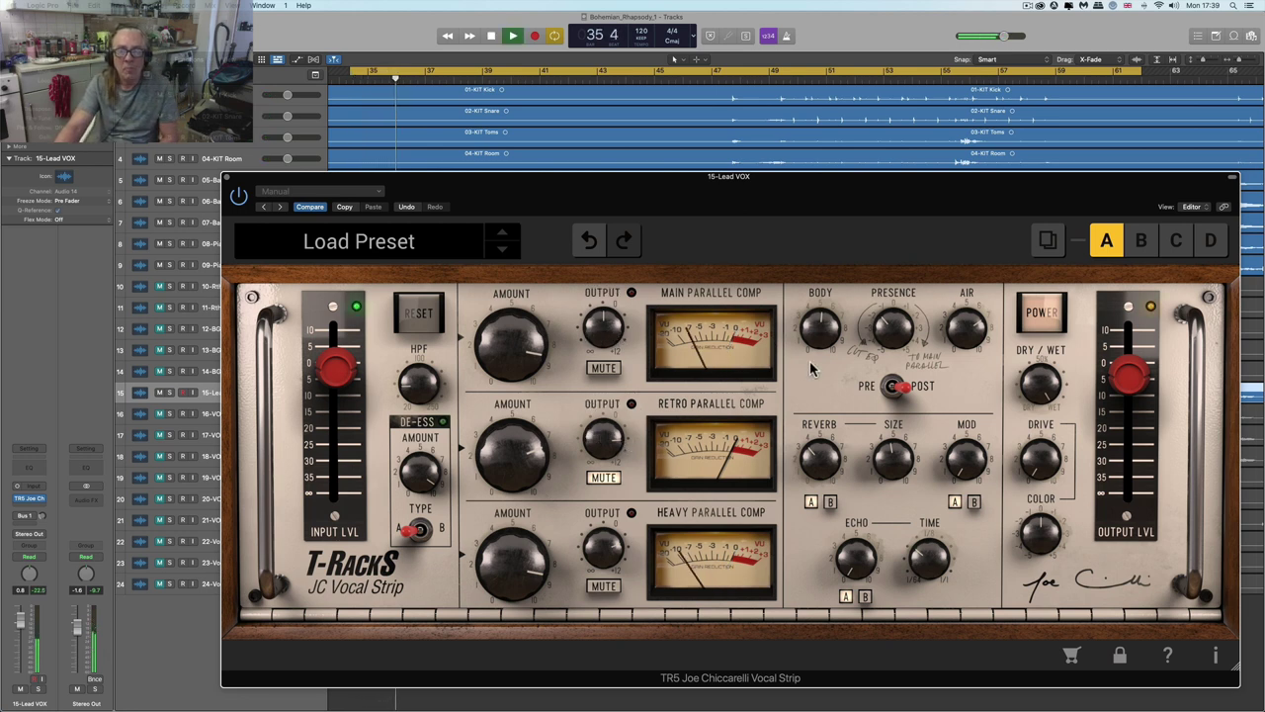
pyautogui.moveTo(605, 546)
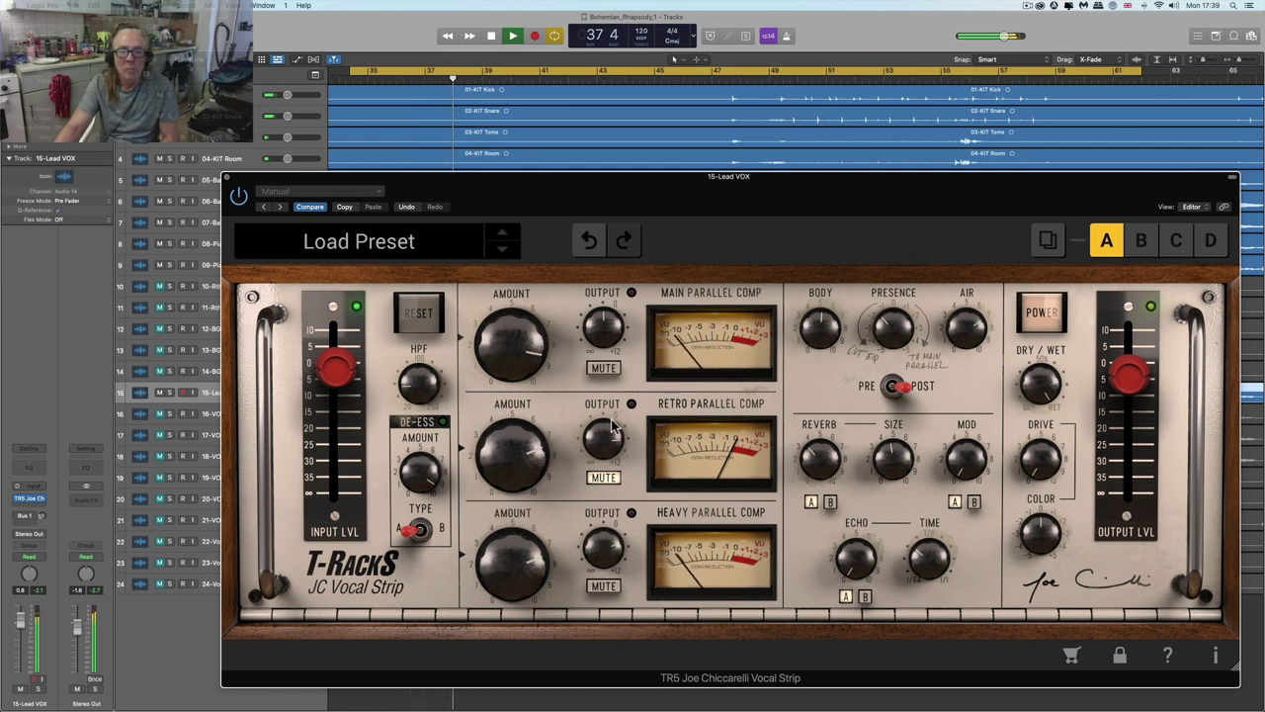
pyautogui.moveTo(885, 331)
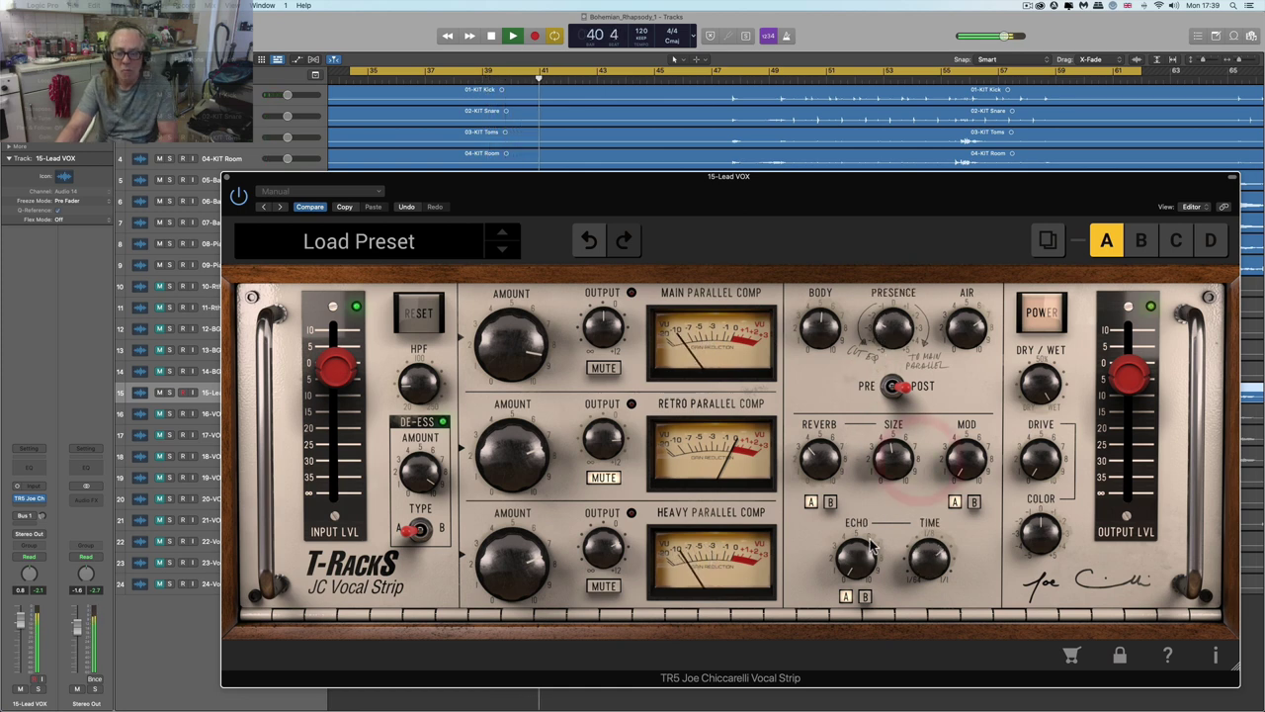
# - Replay the section from bar 34 while setting the reverb to 4.1 and the echo to 3.7
pyautogui.moveTo(853, 560)
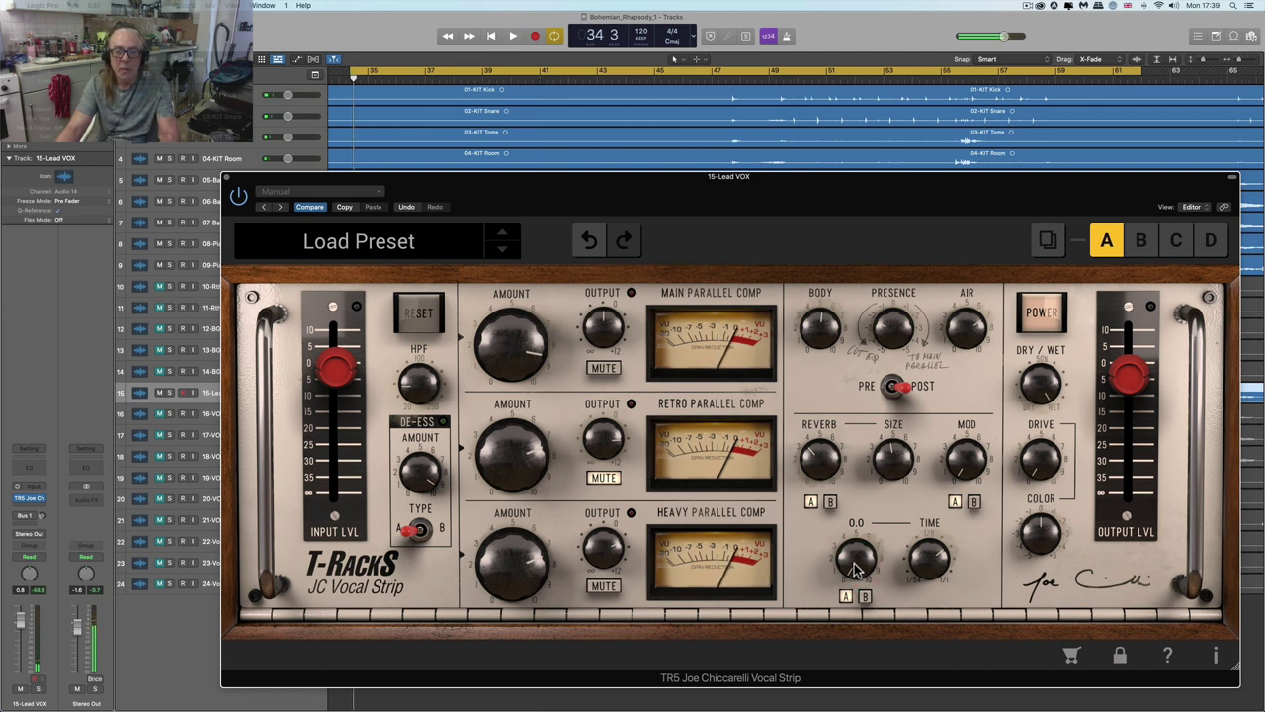
pyautogui.press('space')
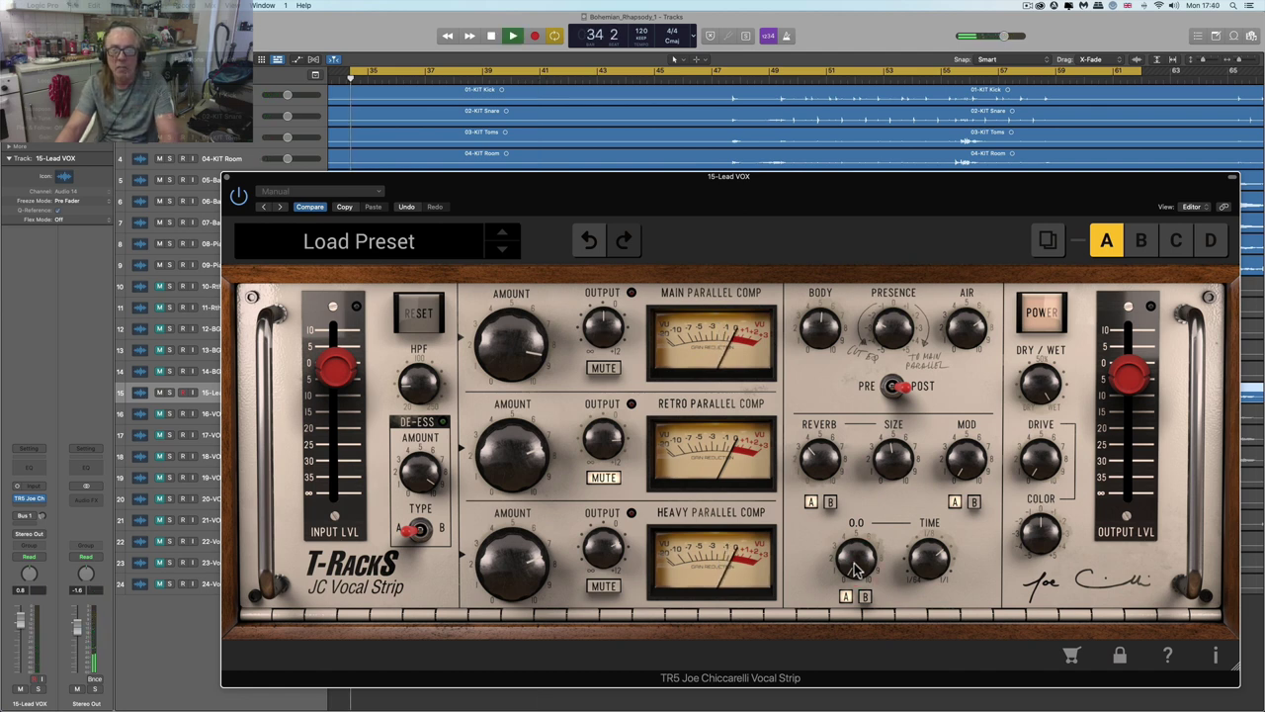
pyautogui.moveTo(828, 460)
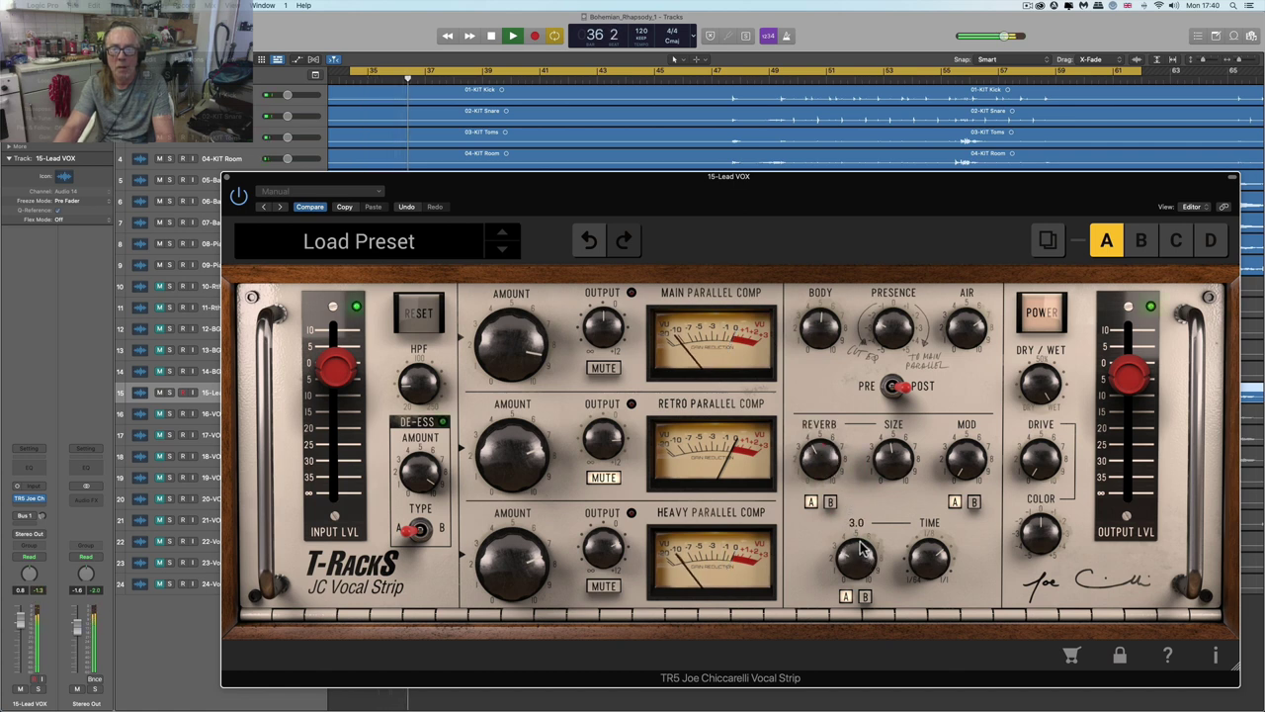
pyautogui.moveTo(862, 551); pyautogui.dragTo(858, 555)
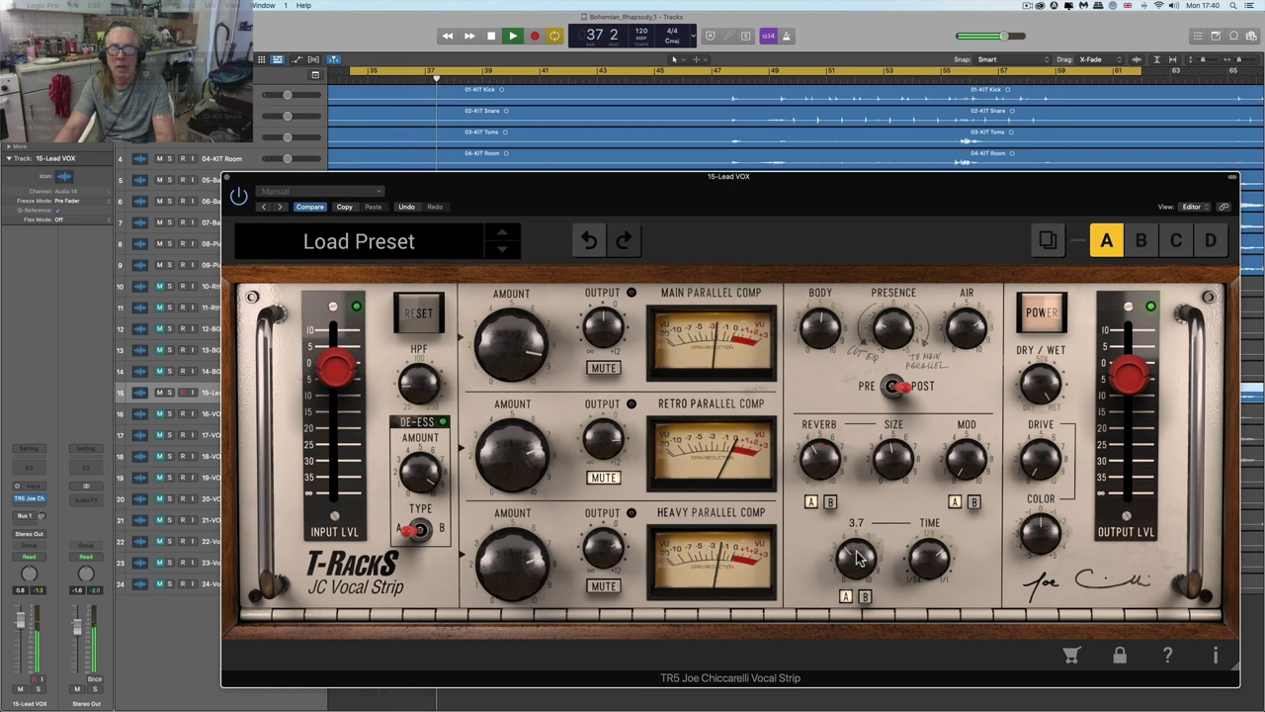
# - Stop playback and review the air, output level, reverb and echo settings
pyautogui.moveTo(971, 341)
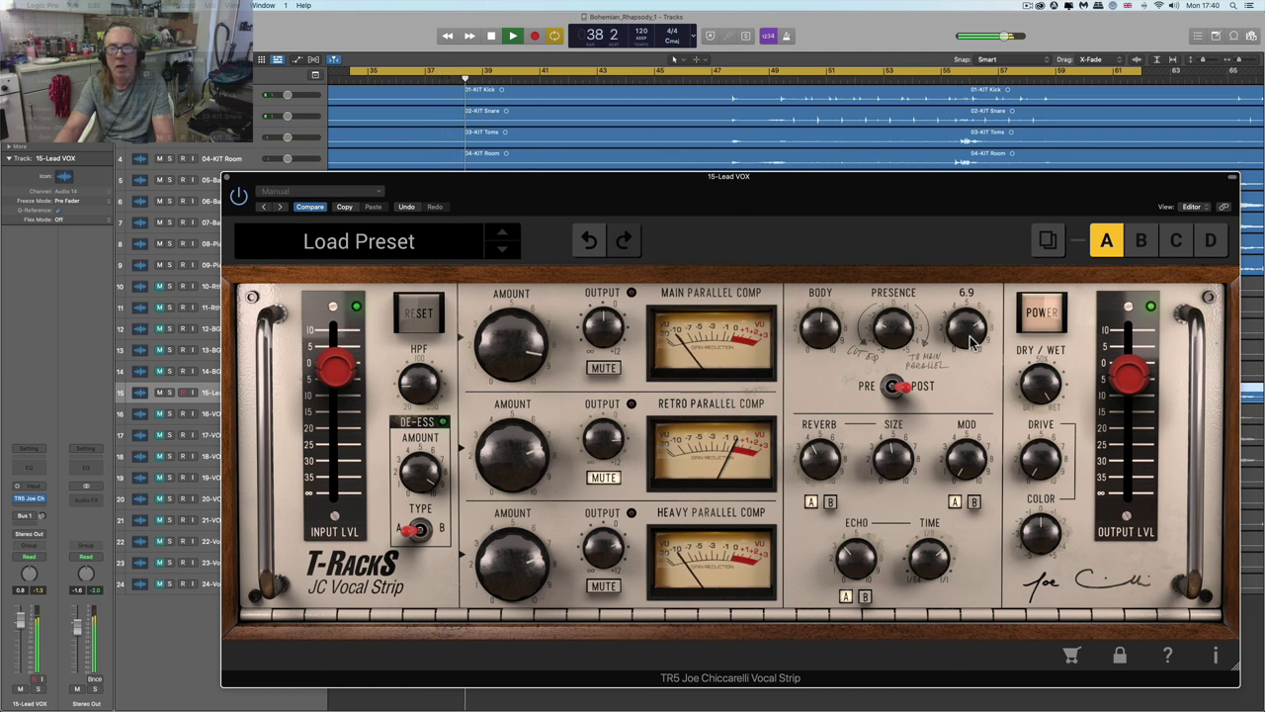
pyautogui.moveTo(1132, 388)
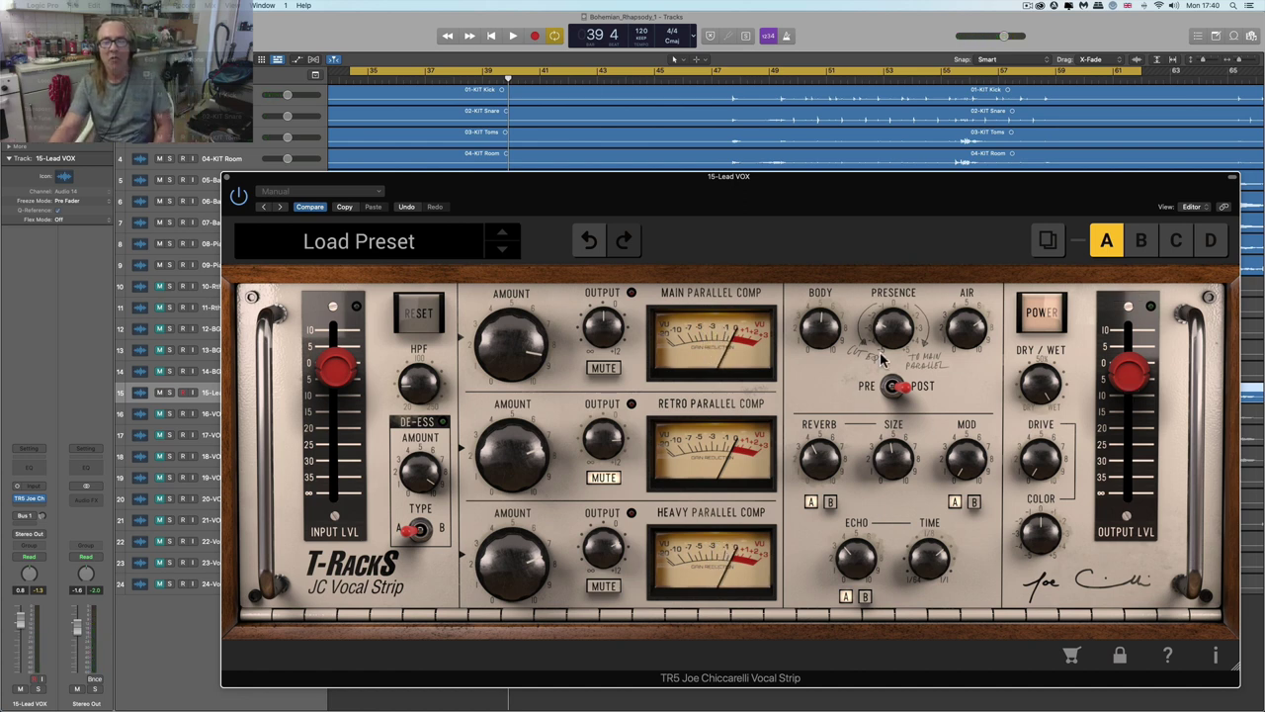
pyautogui.moveTo(870, 425)
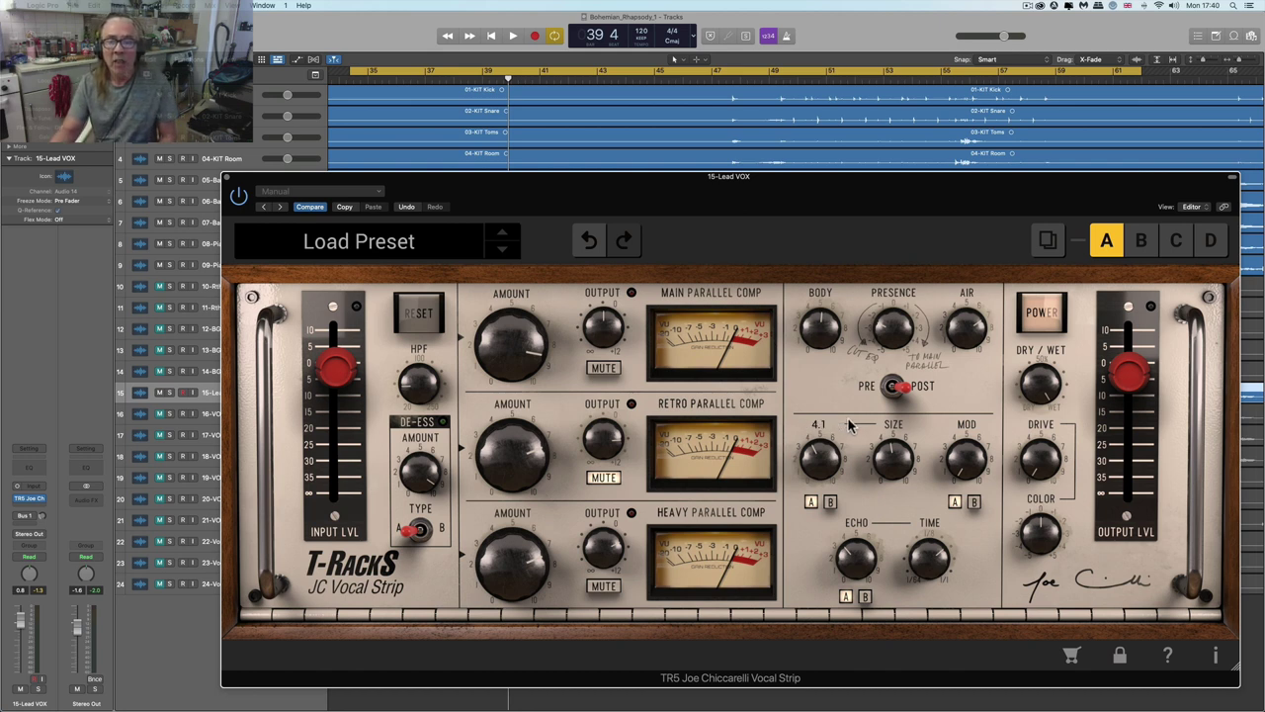
pyautogui.moveTo(852, 560)
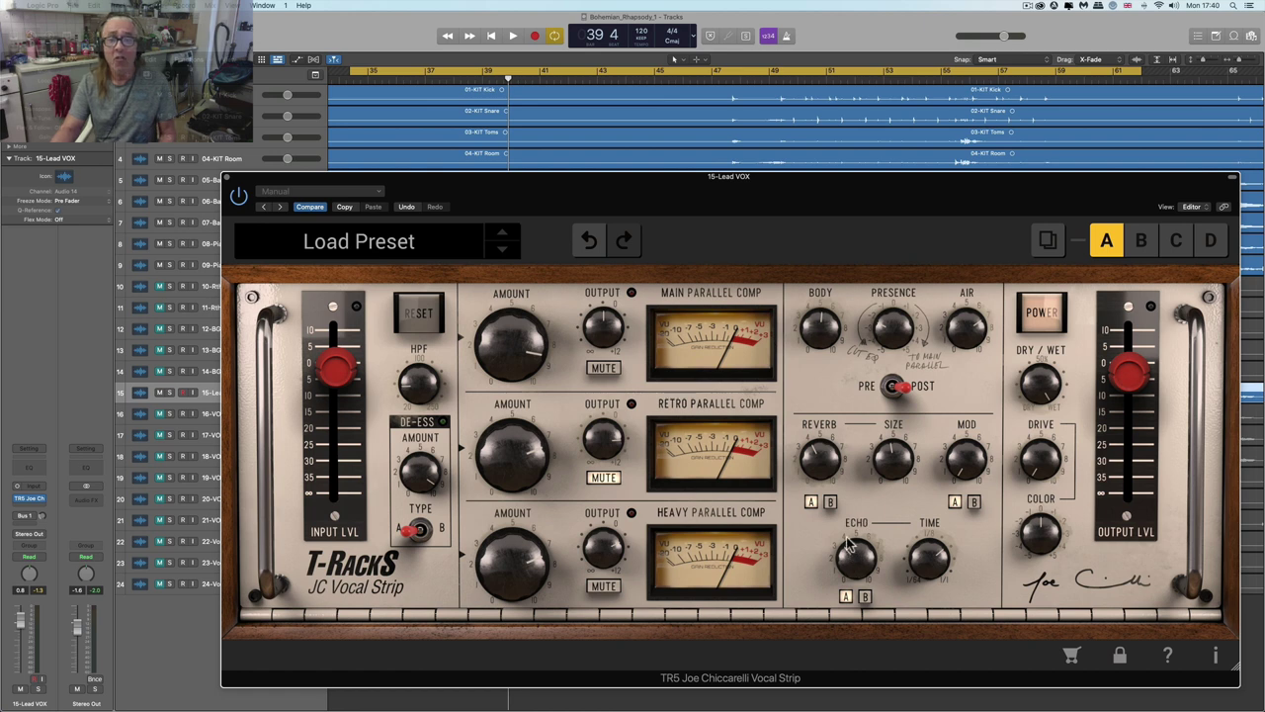
# - Switch the echo to type B, and audition reverb type B before returning the reverb to type A
pyautogui.moveTo(827, 467)
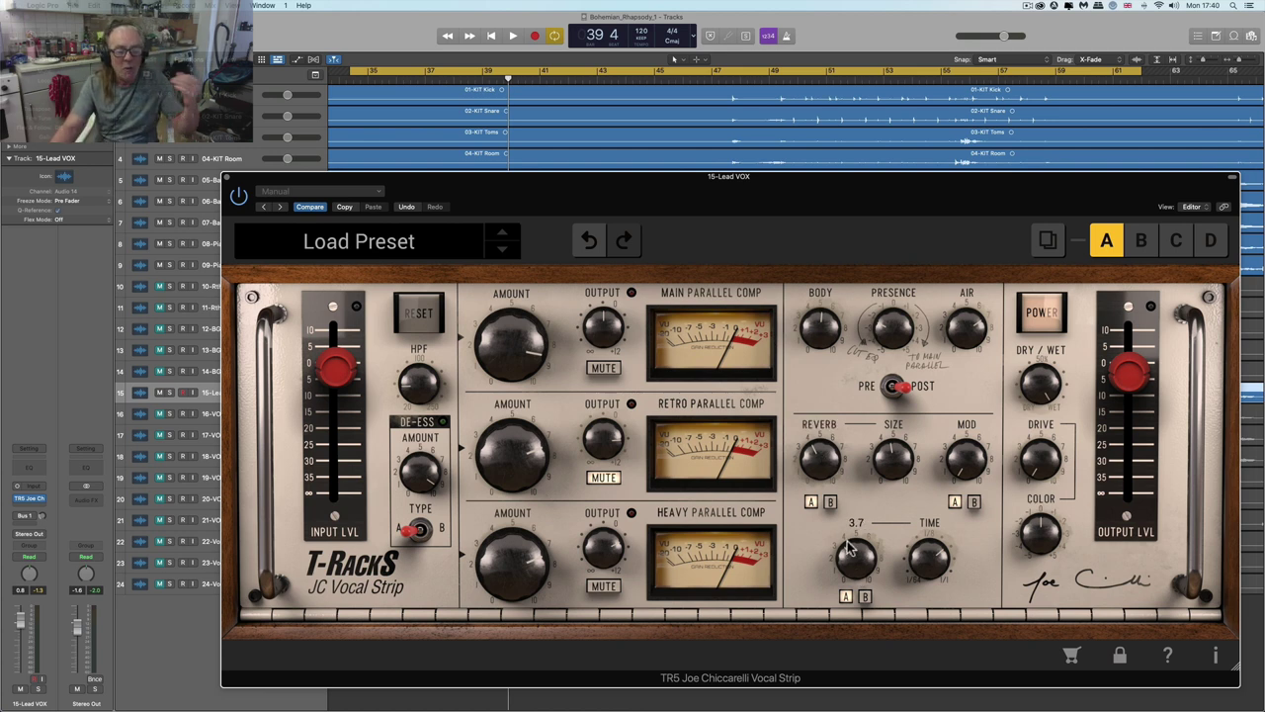
pyautogui.click(864, 597)
pyautogui.click(847, 597)
pyautogui.click(865, 596)
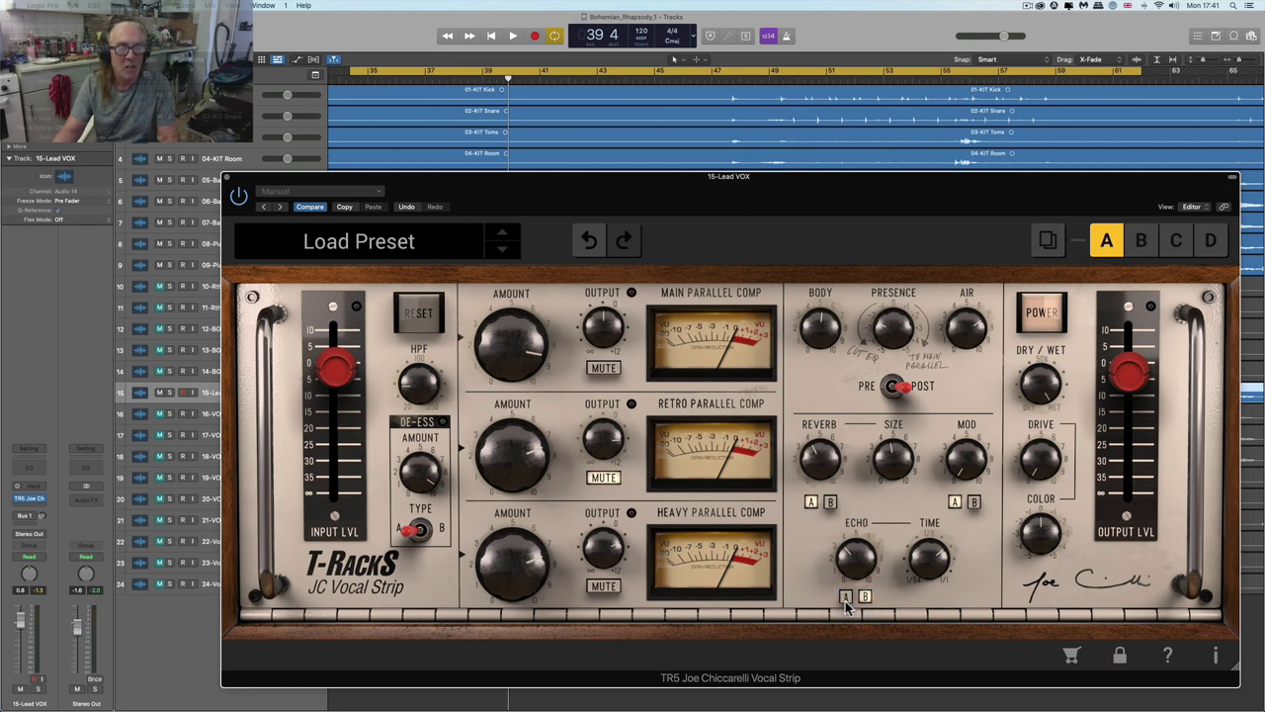
pyautogui.click(812, 502)
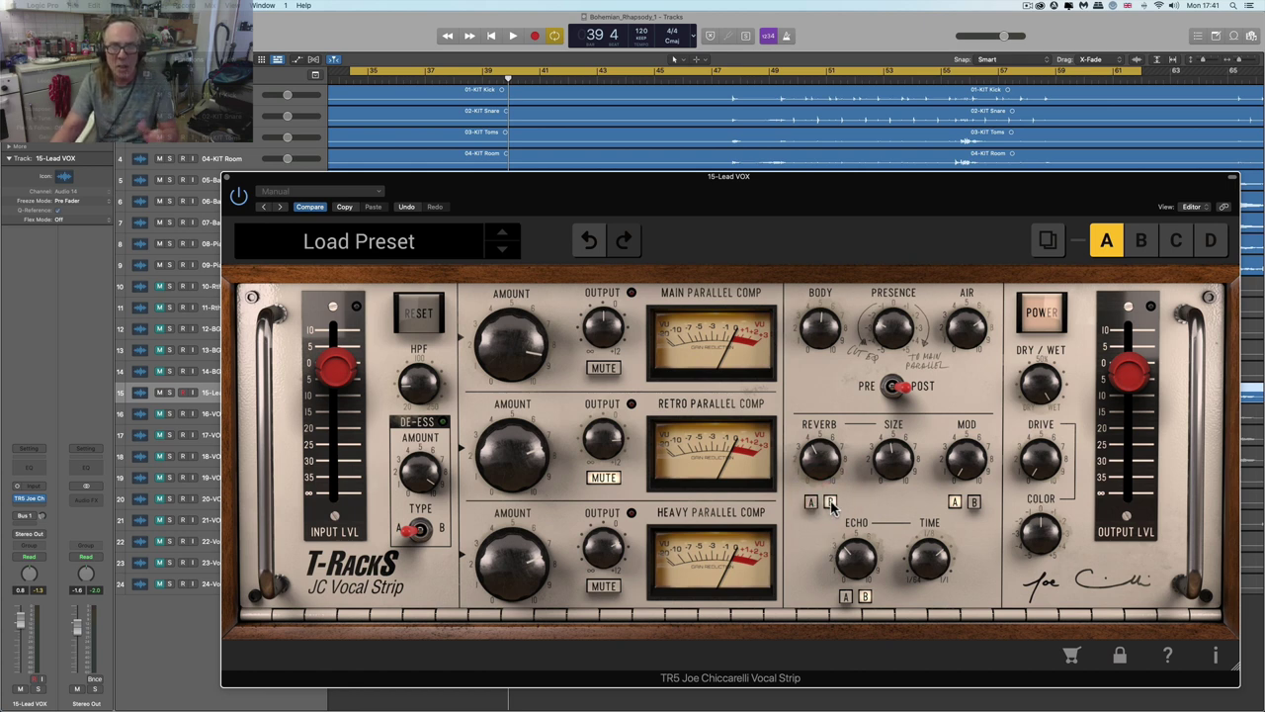
pyautogui.moveTo(886, 474)
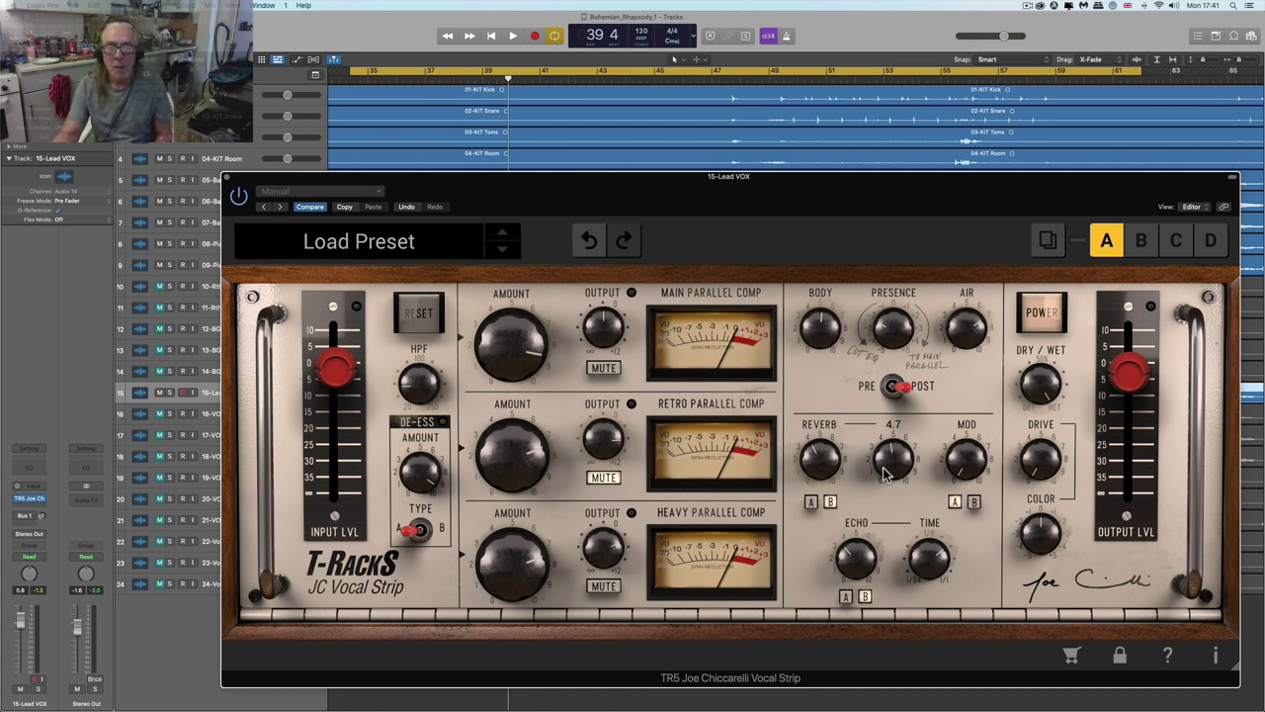
pyautogui.click(813, 503)
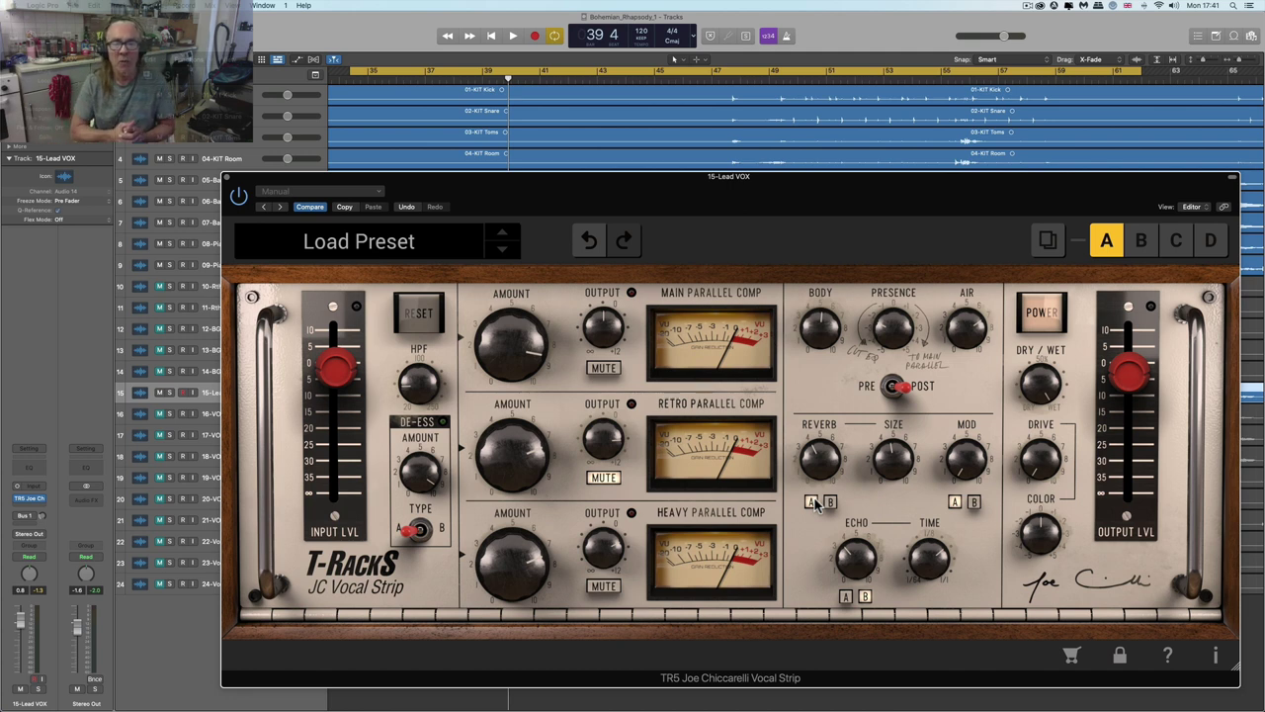
pyautogui.moveTo(944, 526)
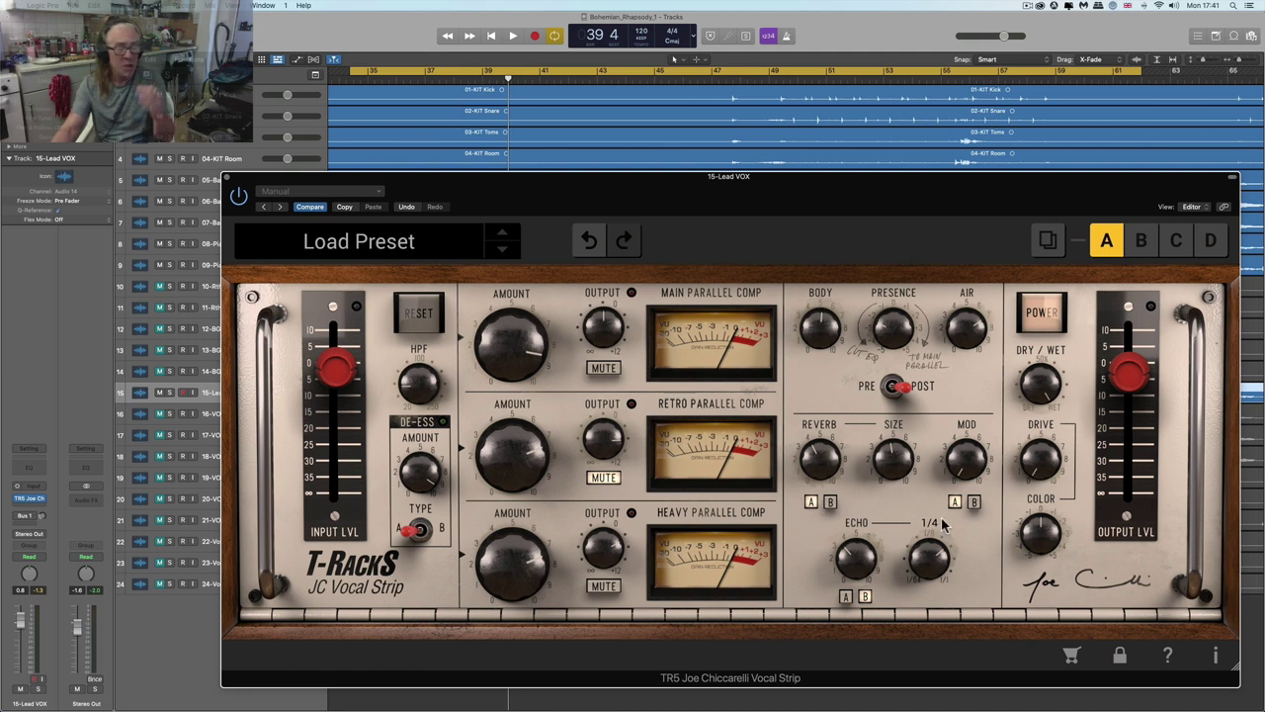
# - Raise the reverb amount to 4.5 and turn the echo down to 0.0
pyautogui.moveTo(901, 481)
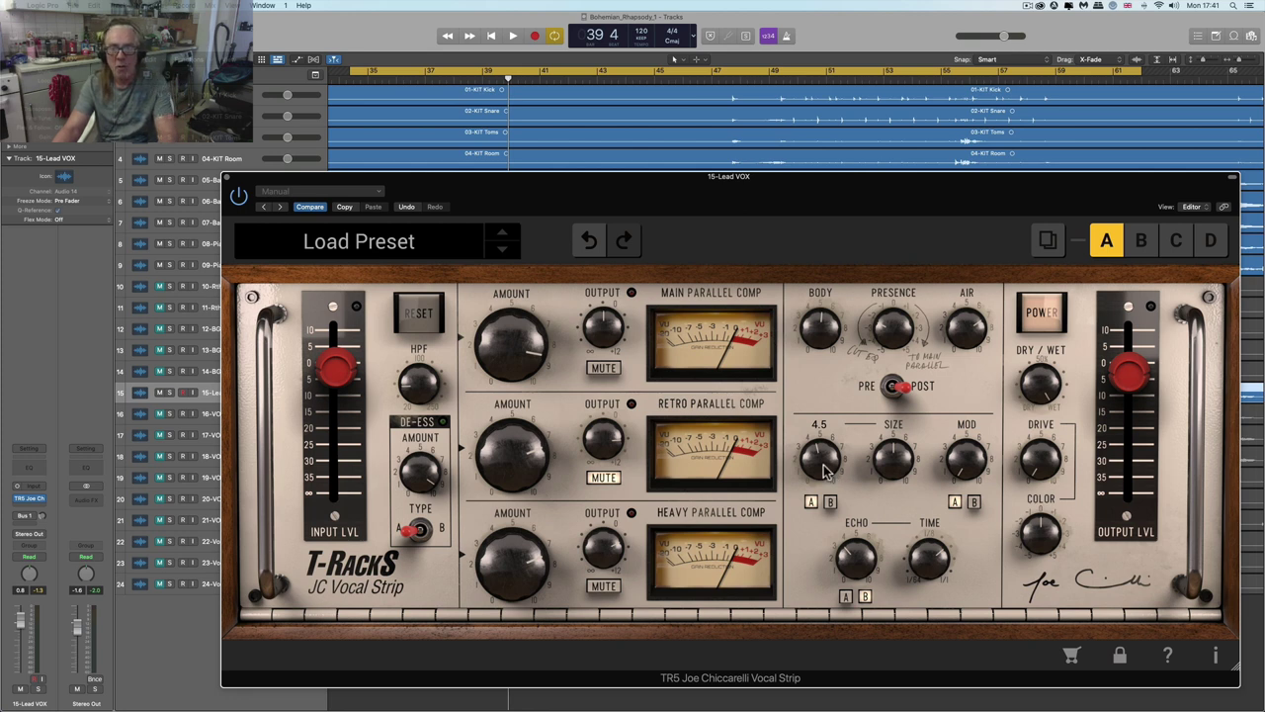
pyautogui.moveTo(864, 603)
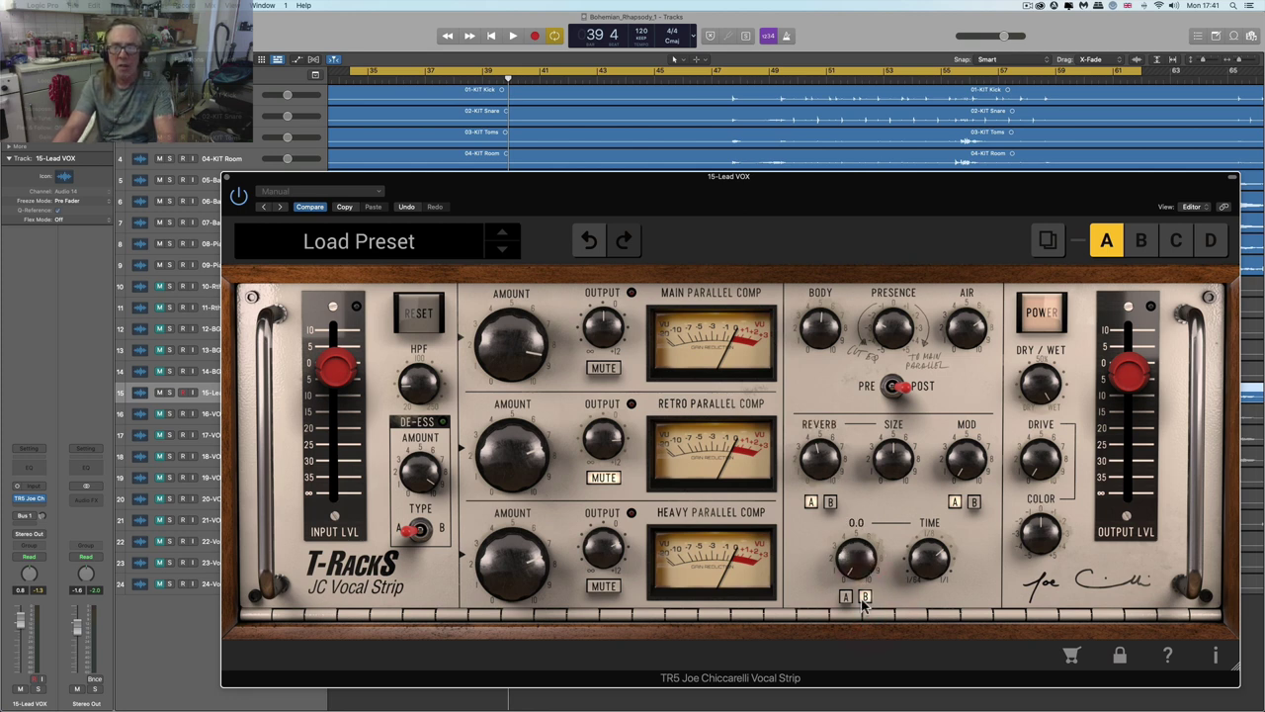
pyautogui.moveTo(974, 346)
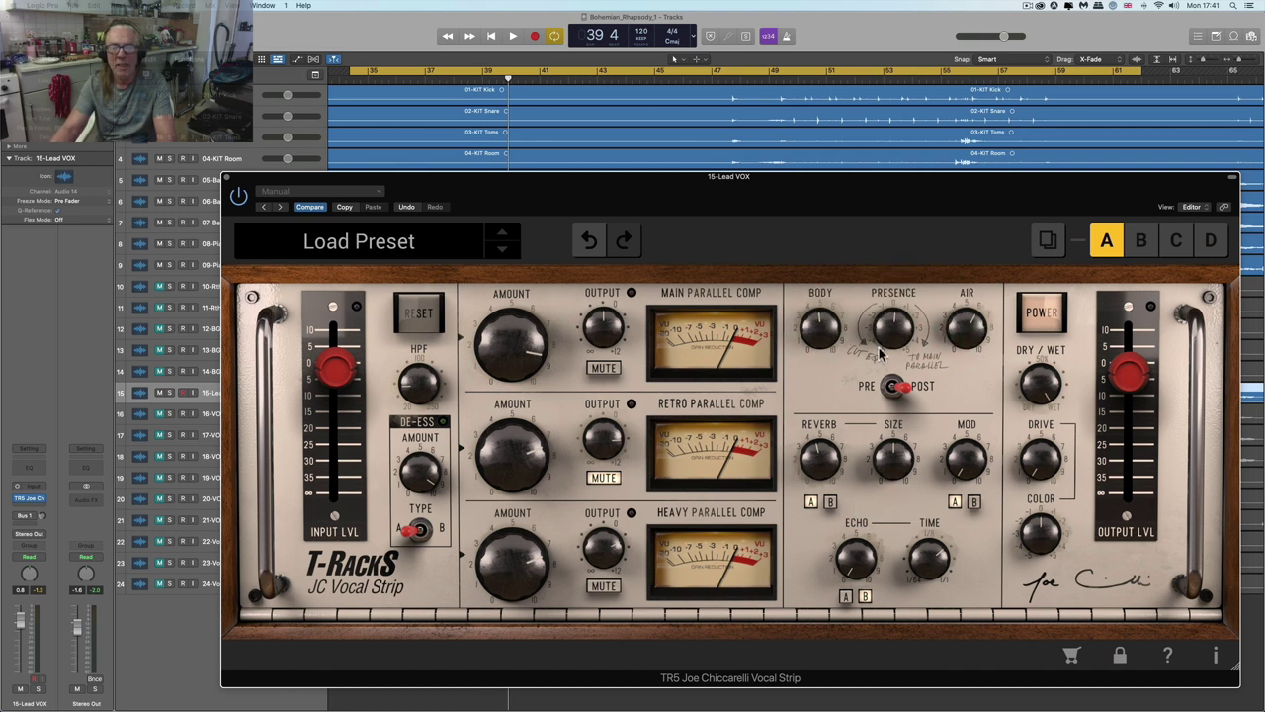
# - Play the vocal section from bar 34, lowering the output level slightly and raising the reverb to 5.0
pyautogui.press('space')
pyautogui.moveTo(571, 403)
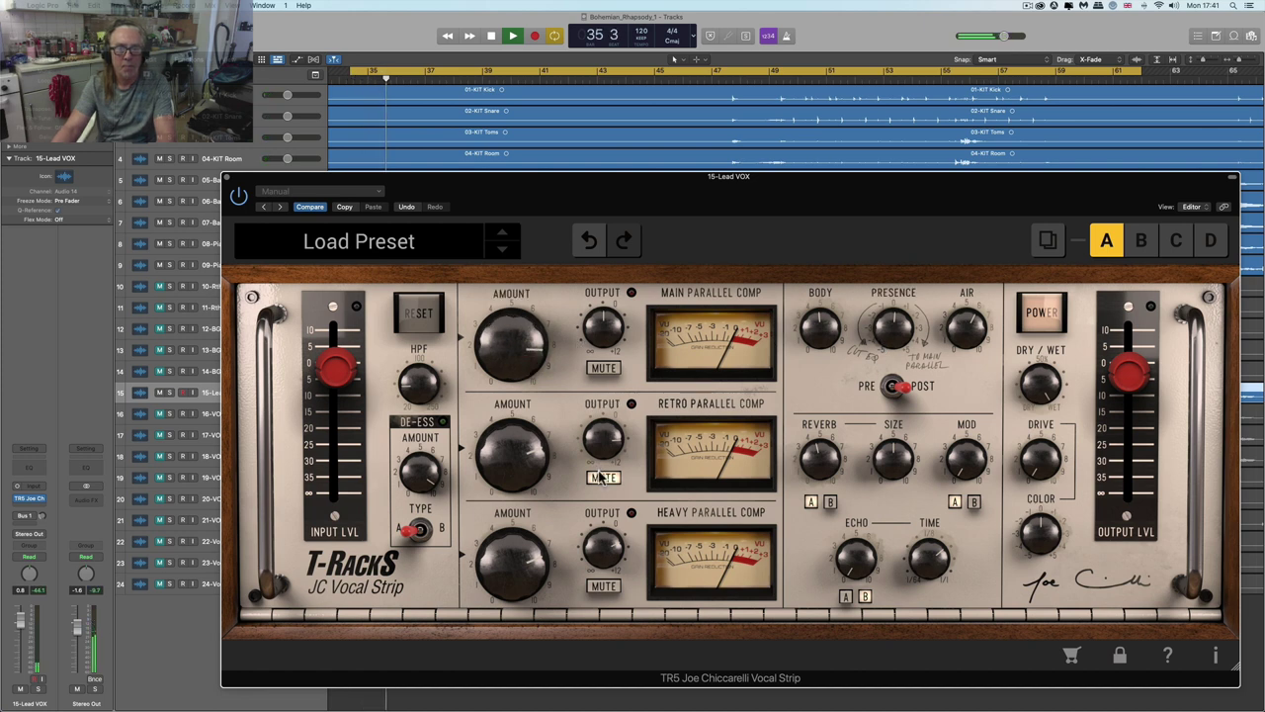
pyautogui.moveTo(1106, 385)
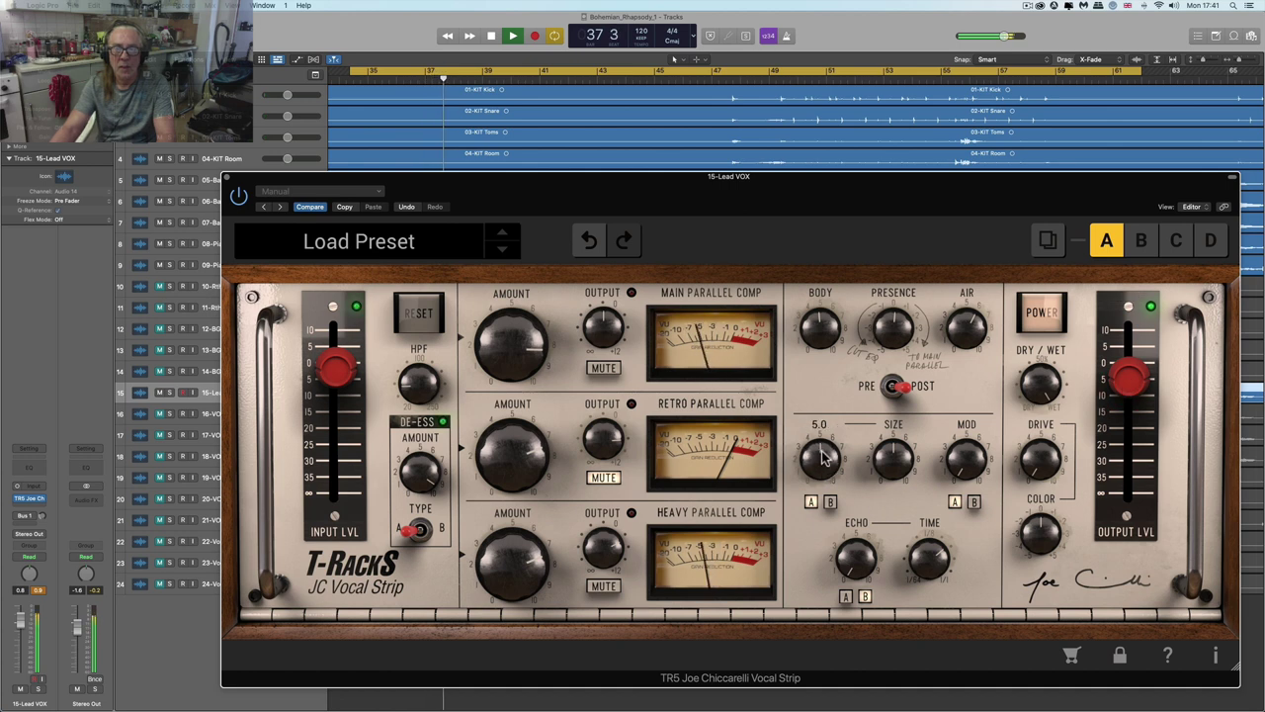
pyautogui.press('space')
# - Turn down the reverb size, raise the reverb amount to 6.8 and restart playback
pyautogui.moveTo(822, 451); pyautogui.dragTo(920, 613)
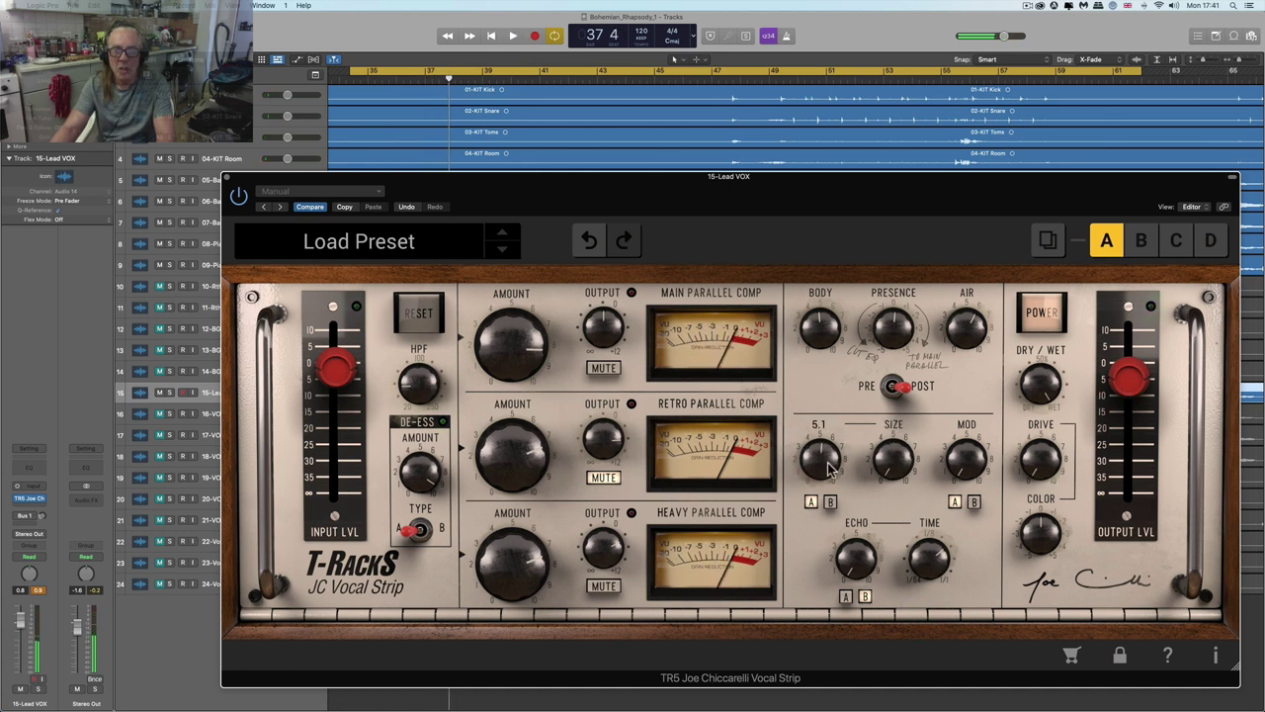
pyautogui.moveTo(822, 439); pyautogui.dragTo(822, 413)
pyautogui.press('space')
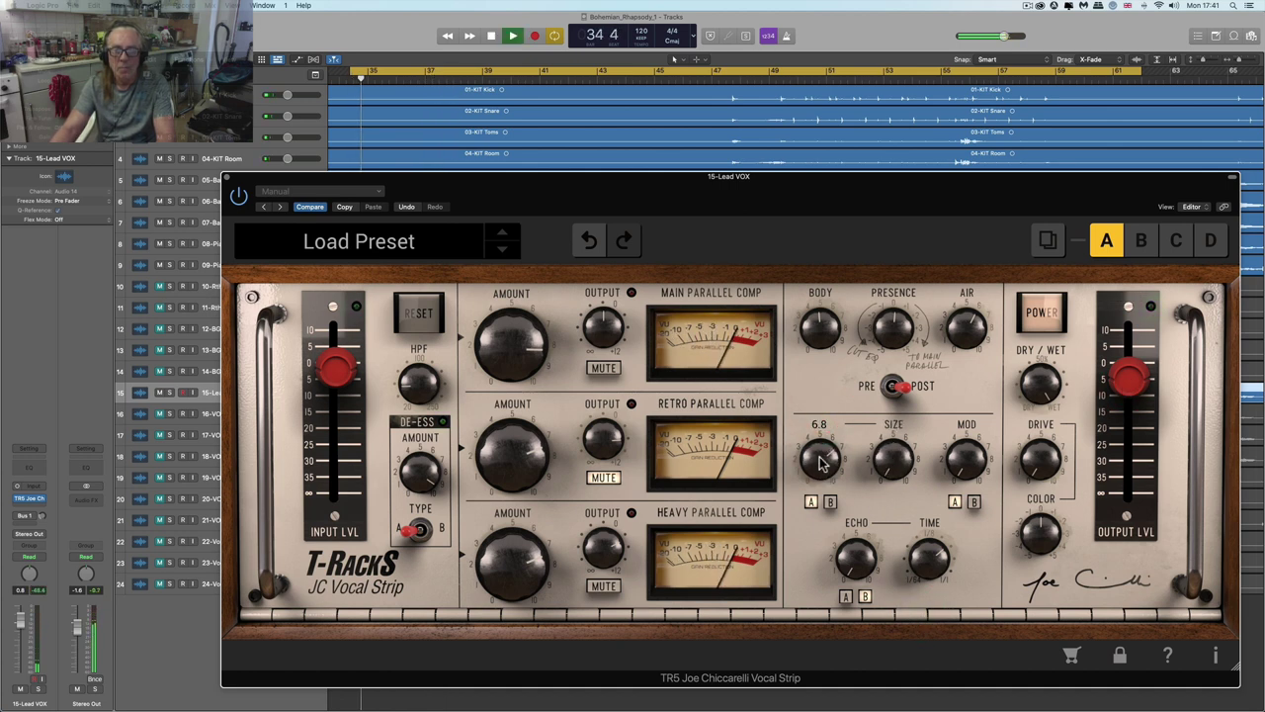
# - Lower the main parallel compressor's output slightly while the vocal section plays
pyautogui.click(961, 342)
pyautogui.click(879, 339)
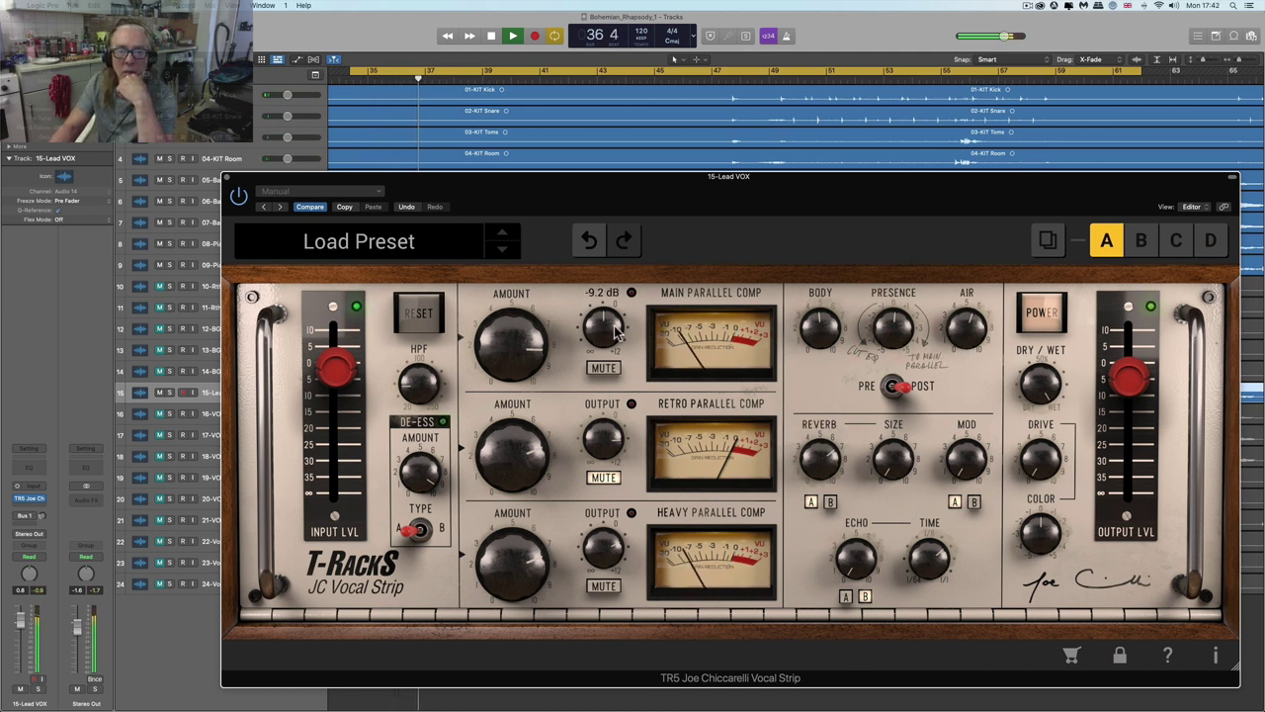
pyautogui.moveTo(615, 328); pyautogui.dragTo(612, 336)
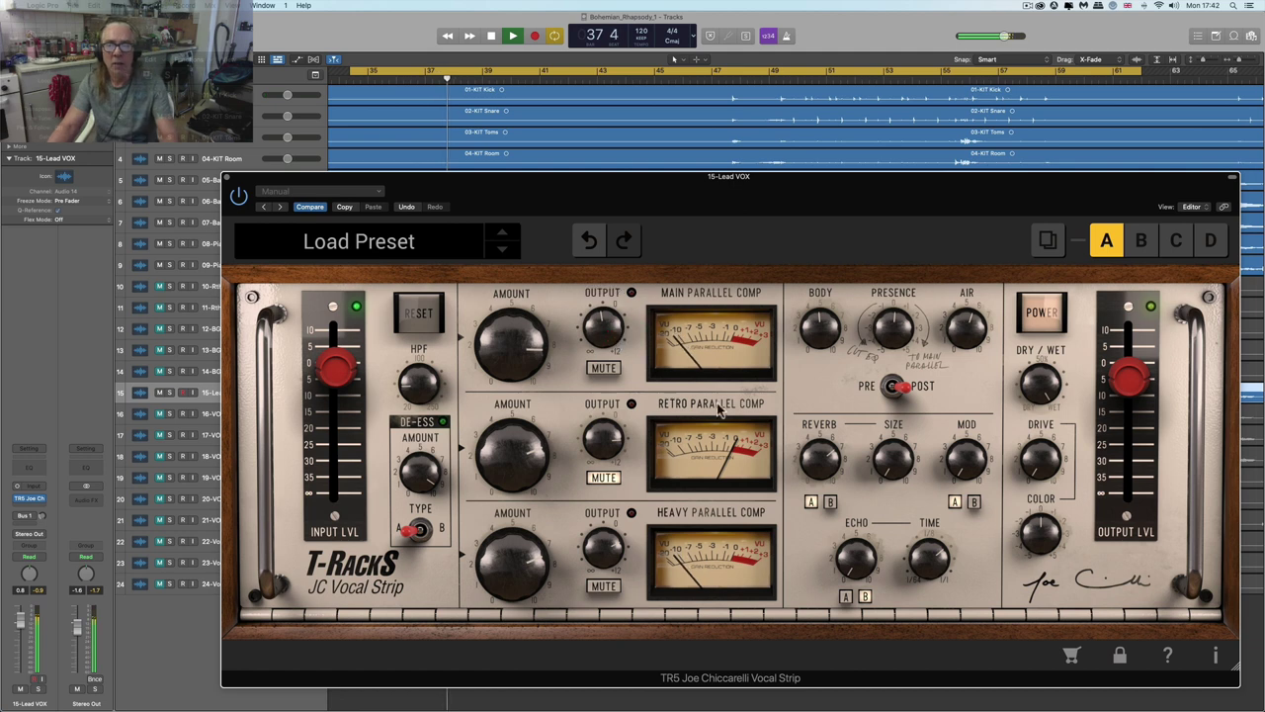
# - Push the reverb amount to 9.0, bring it back to 7.8 and stop playback
pyautogui.click(824, 453)
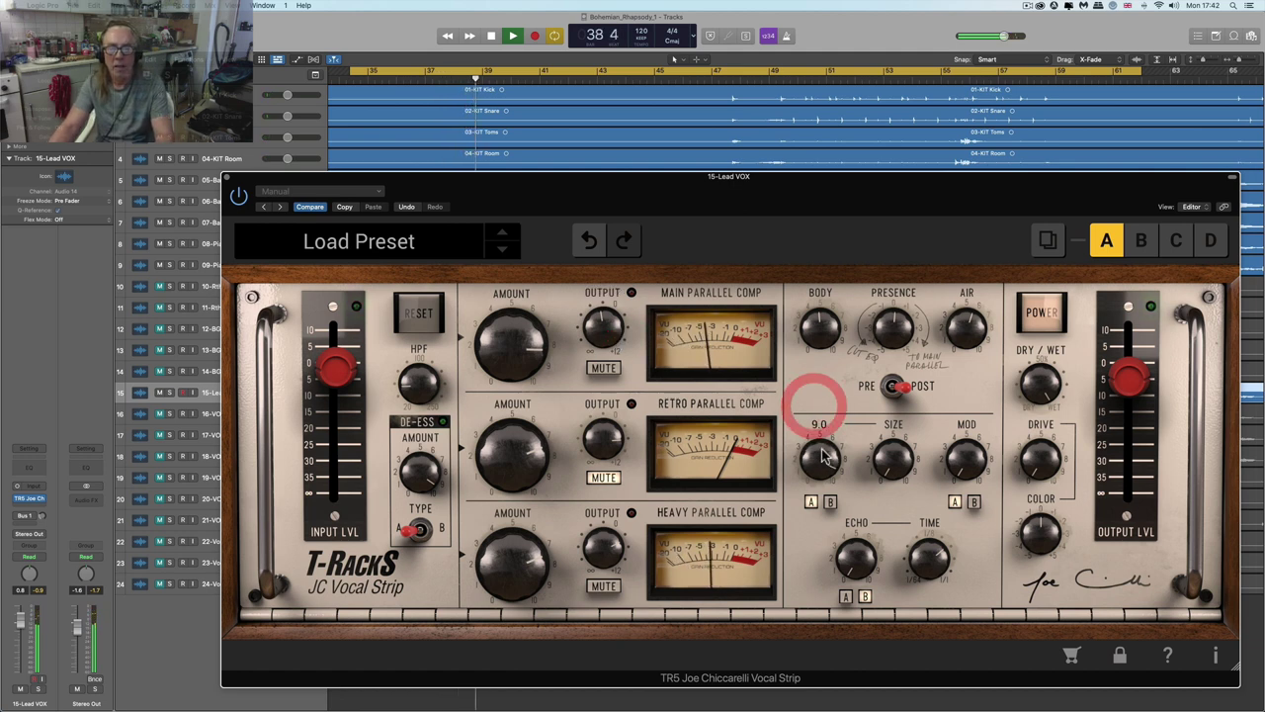
pyautogui.moveTo(822, 449); pyautogui.dragTo(828, 481)
pyautogui.press('space')
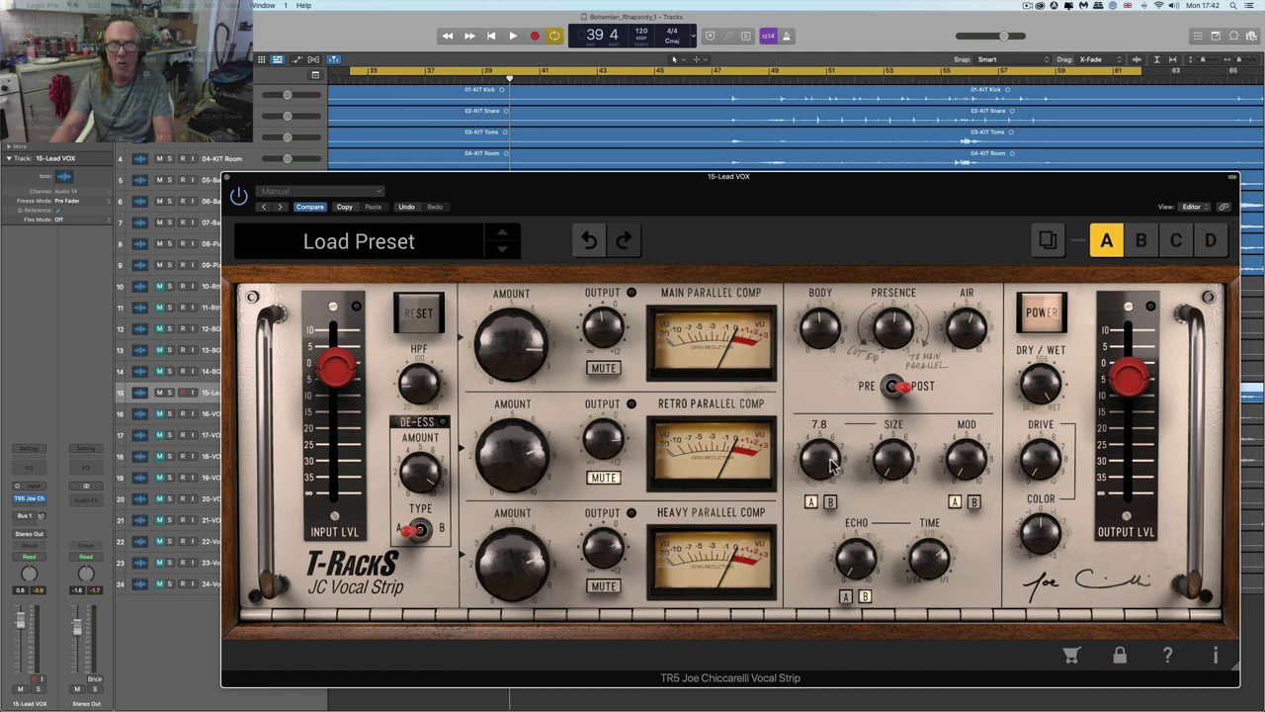
# - Replay the vocal section from bar 34 while trying reverb amounts of 7.1, 4.9 and 9.6, and stop playback
pyautogui.click(832, 462)
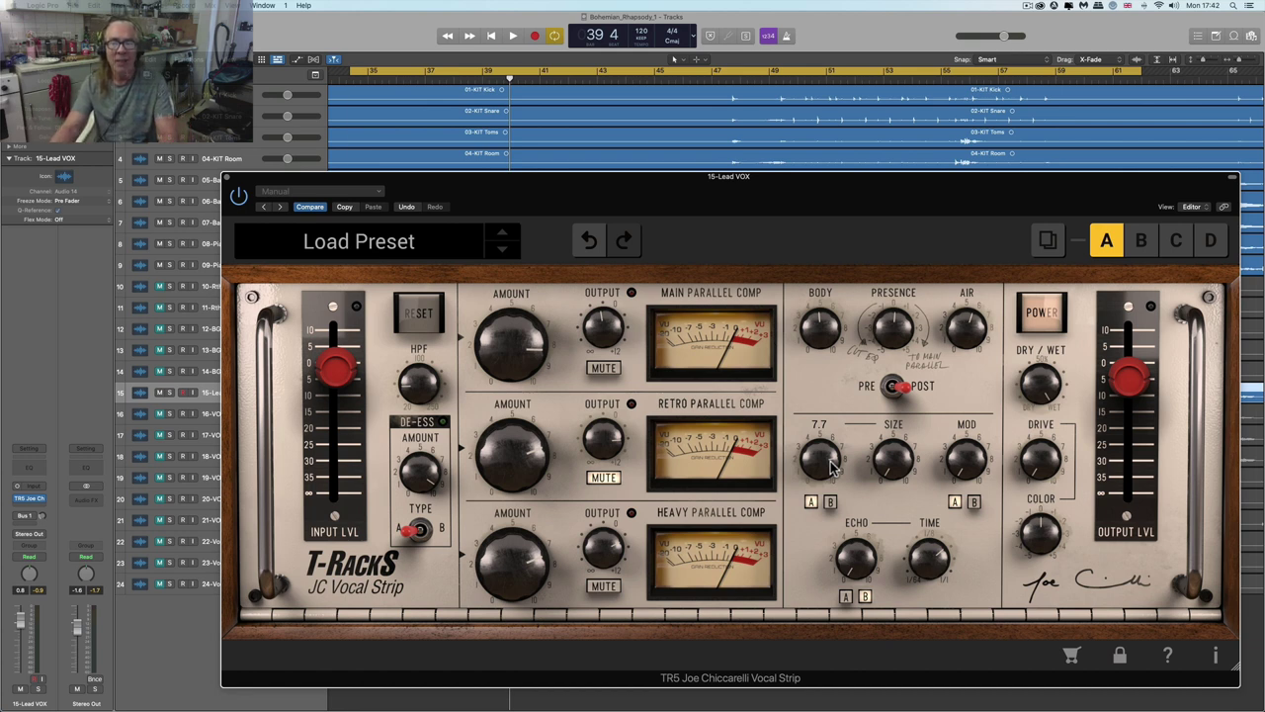
pyautogui.press('space')
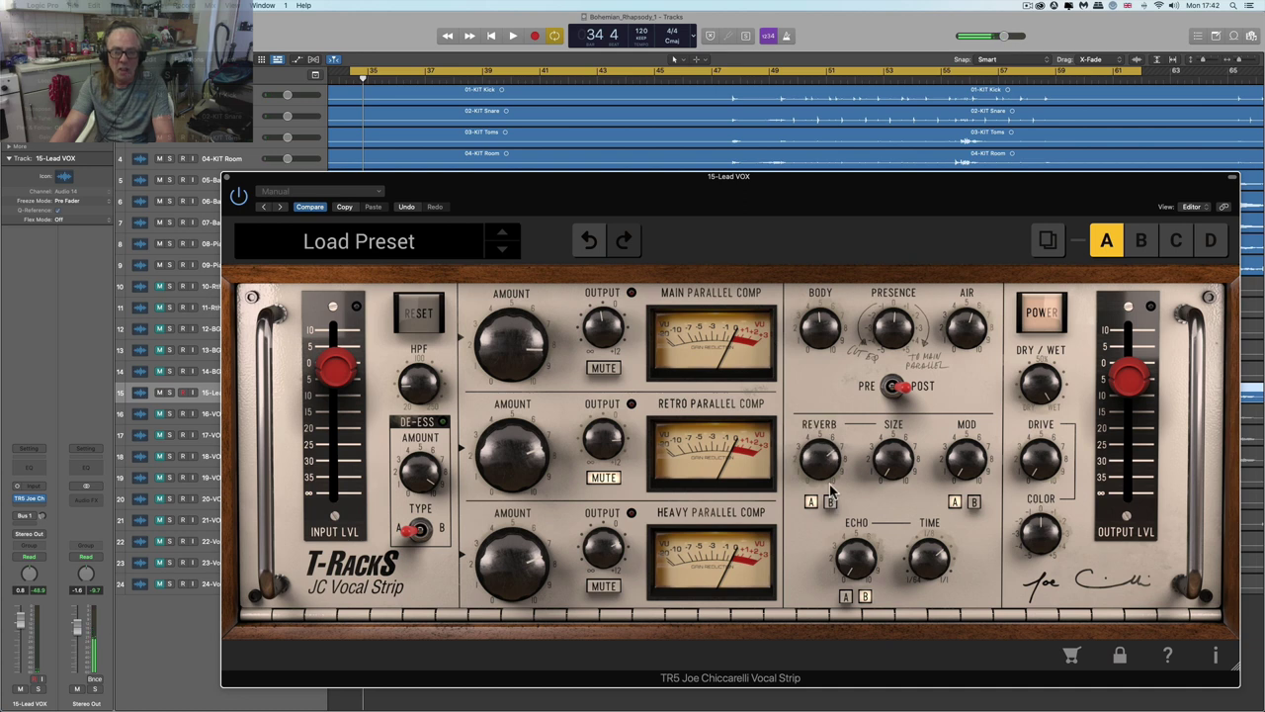
pyautogui.click(830, 484)
pyautogui.press('space')
pyautogui.moveTo(823, 461)
pyautogui.mouseDown()
pyautogui.moveTo(823, 493)
pyautogui.moveTo(820, 432)
pyautogui.moveTo(824, 455)
pyautogui.mouseUp()
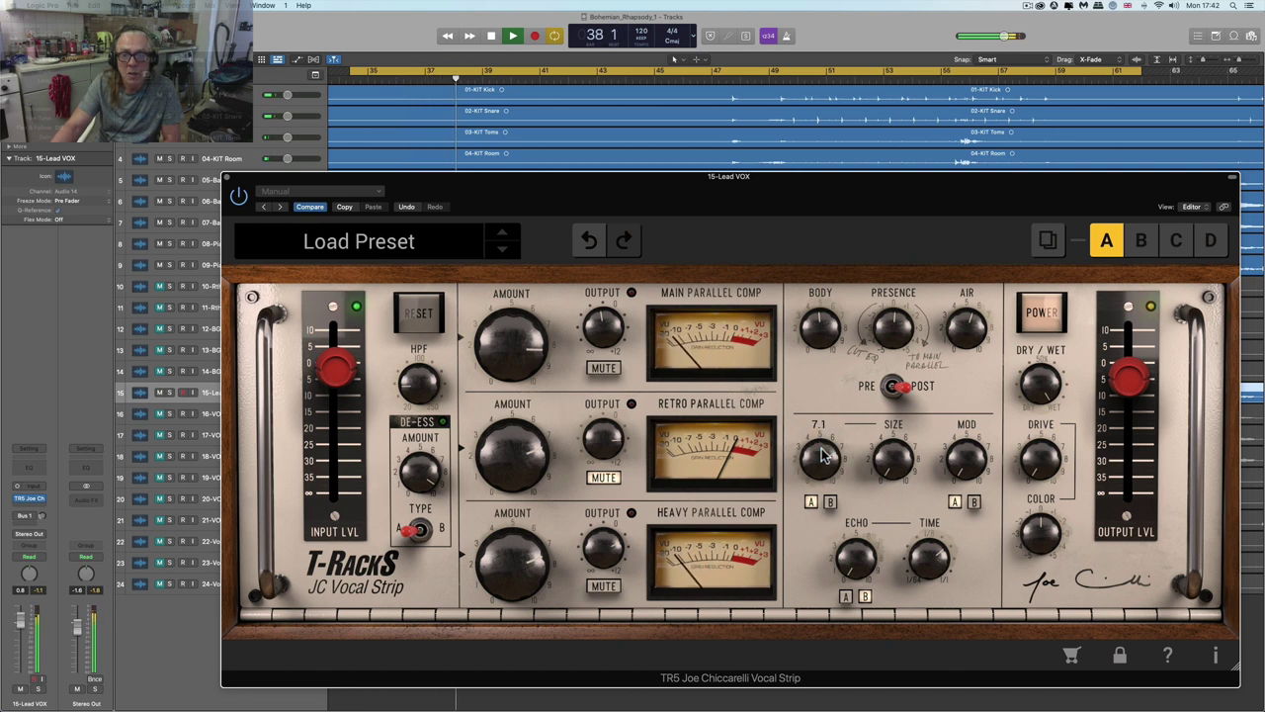
pyautogui.moveTo(822, 455); pyautogui.dragTo(828, 519)
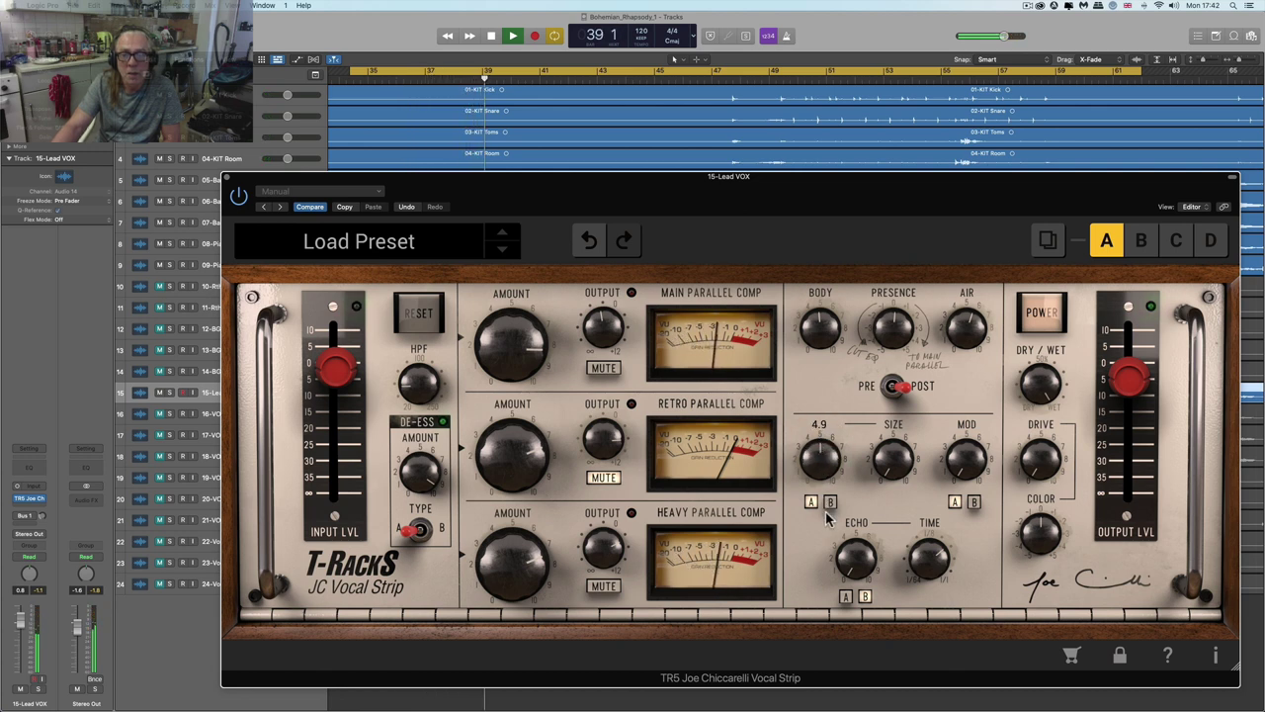
pyautogui.moveTo(825, 511); pyautogui.dragTo(821, 376)
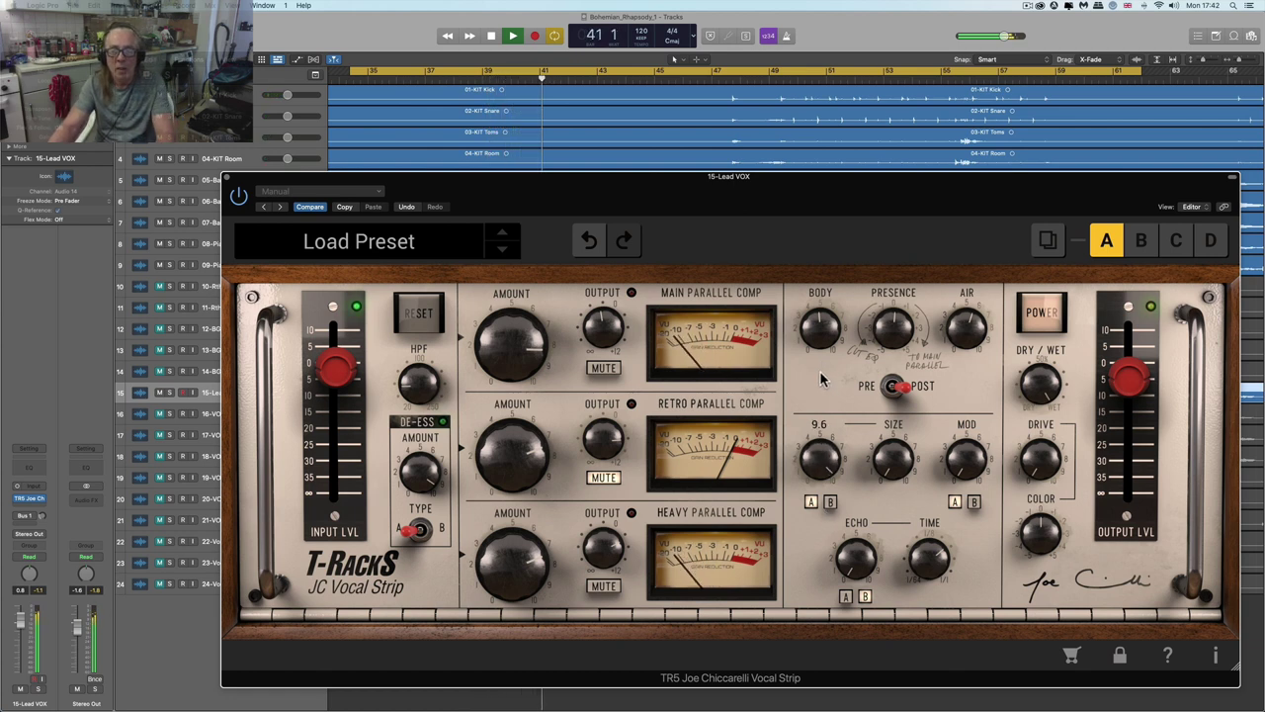
pyautogui.press('space')
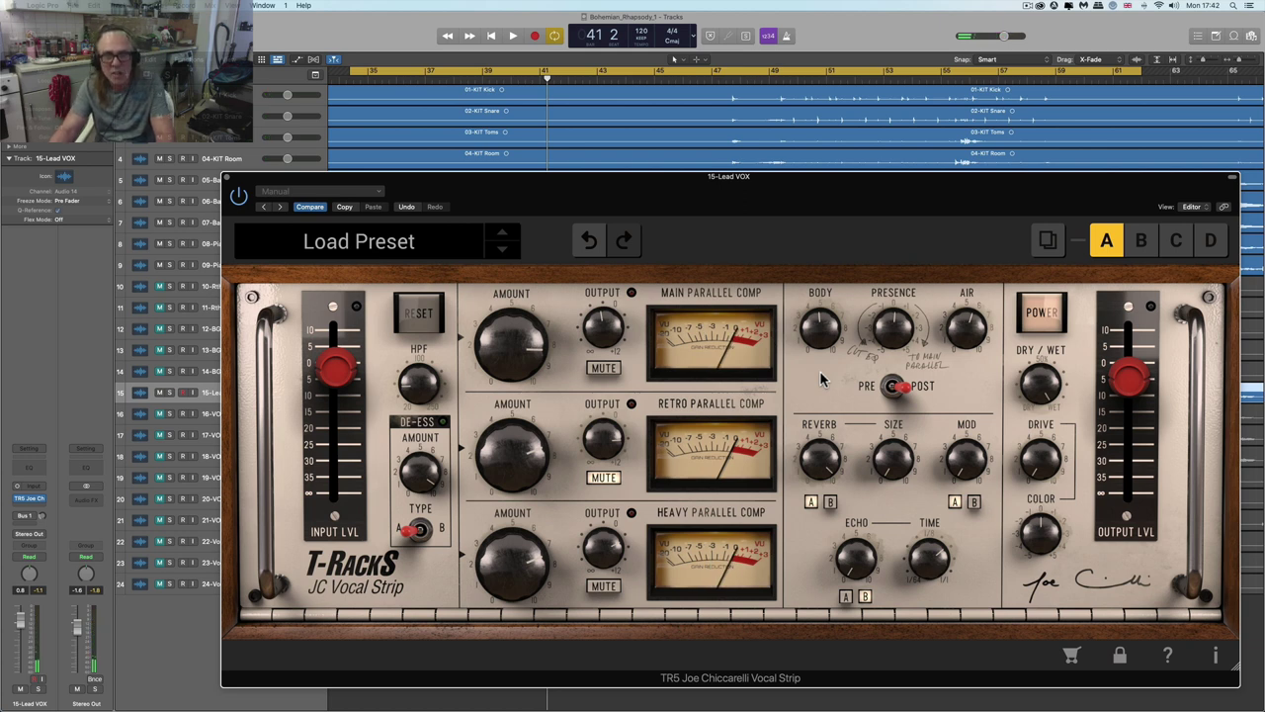
# - Try a reverb size around 5.8, and replay the section with the reverb amount lowered to 6.9
pyautogui.moveTo(817, 457)
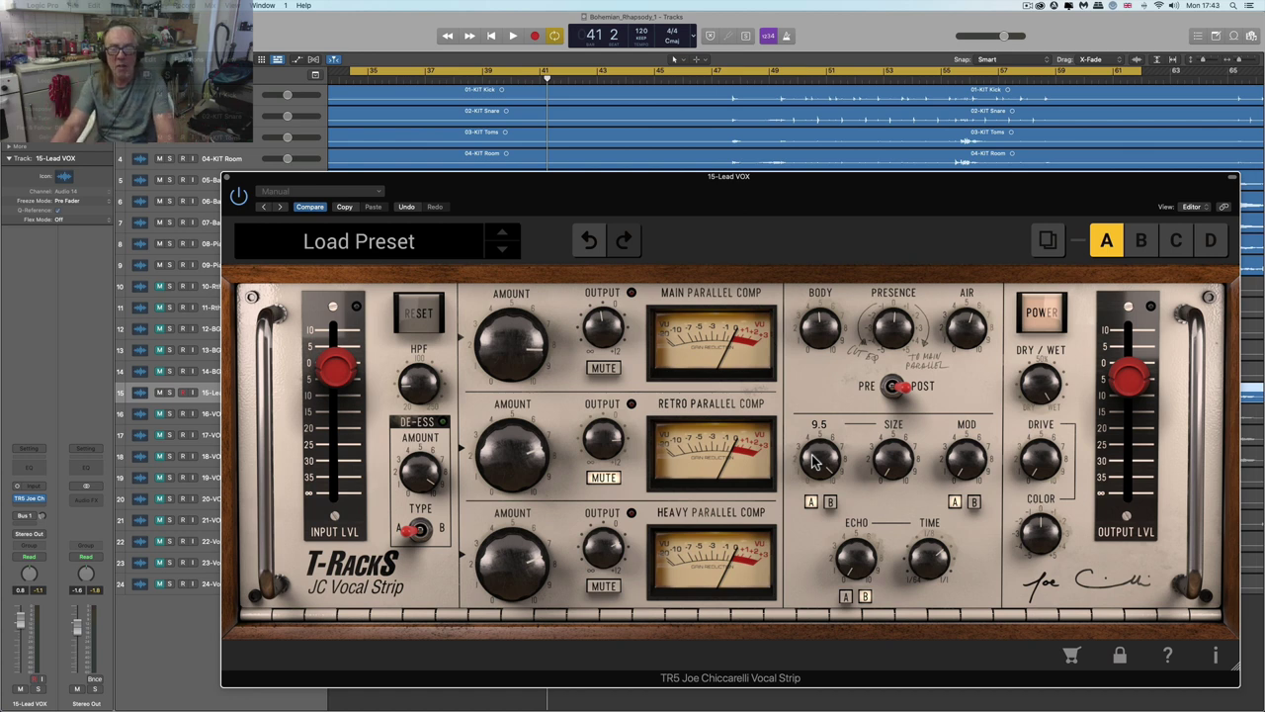
pyautogui.moveTo(888, 465)
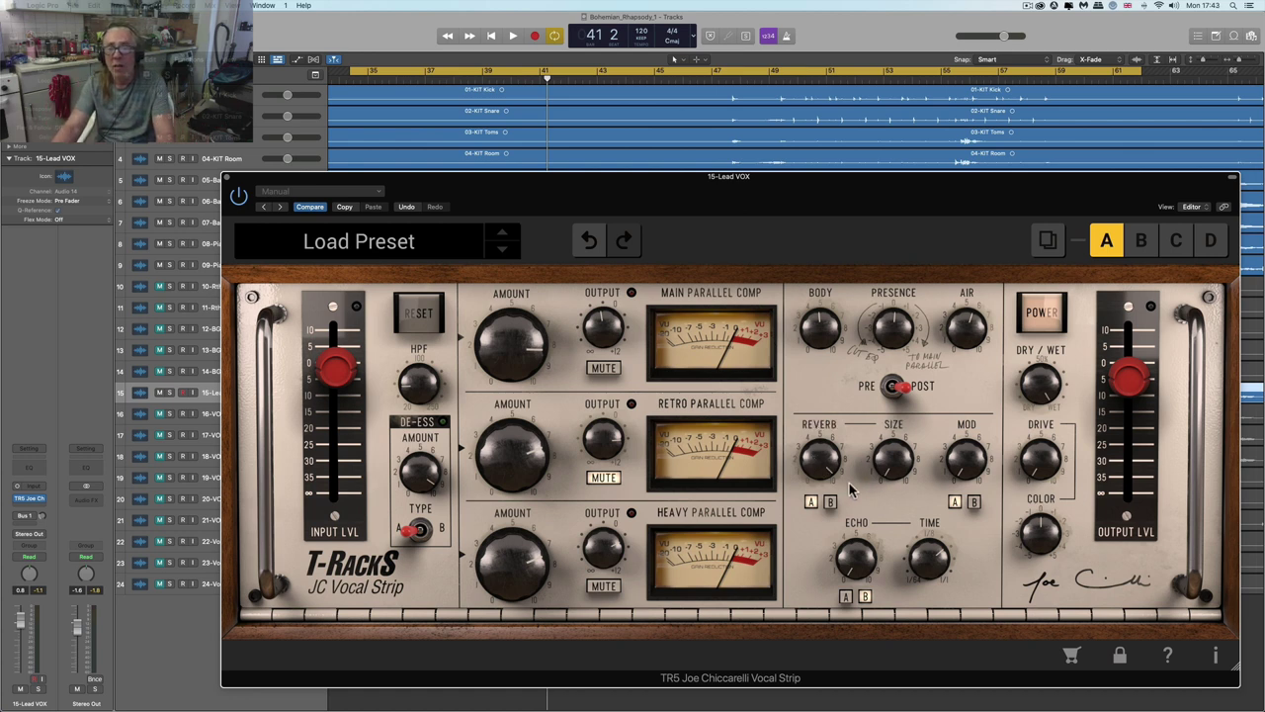
pyautogui.moveTo(881, 470); pyautogui.dragTo(880, 435)
pyautogui.scroll(5, 887, 470)
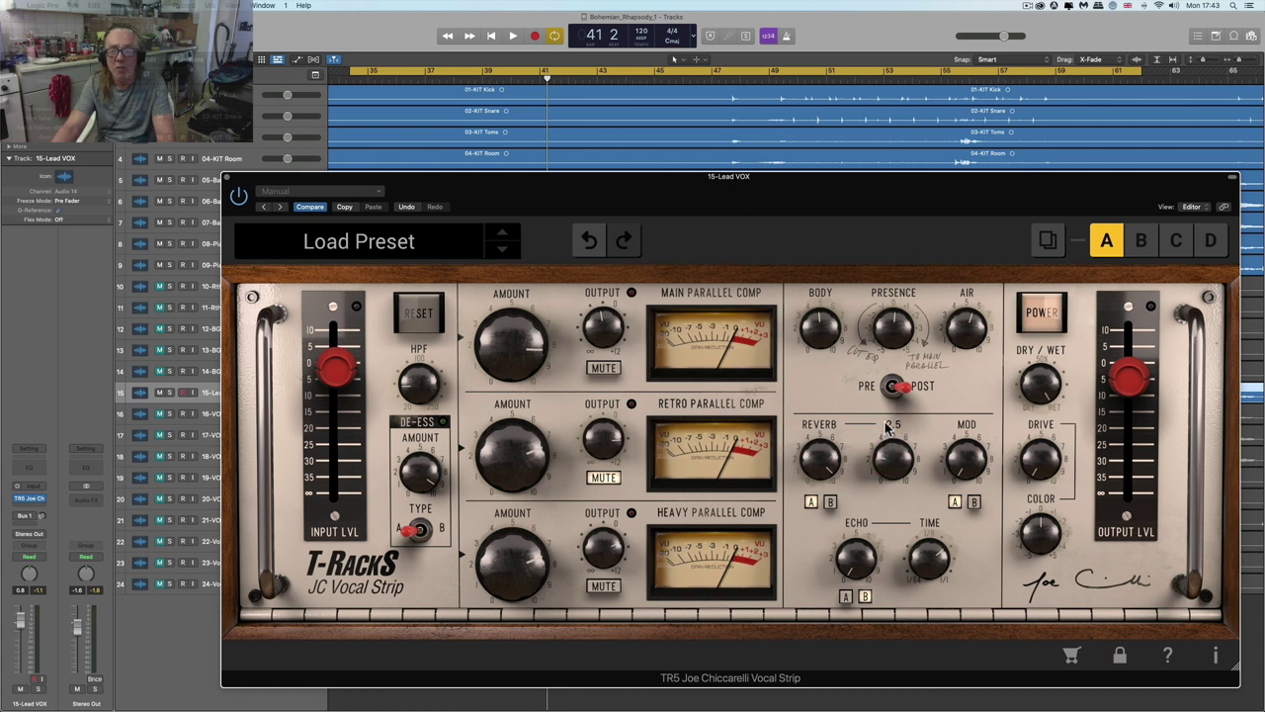
pyautogui.scroll(1, 890, 459)
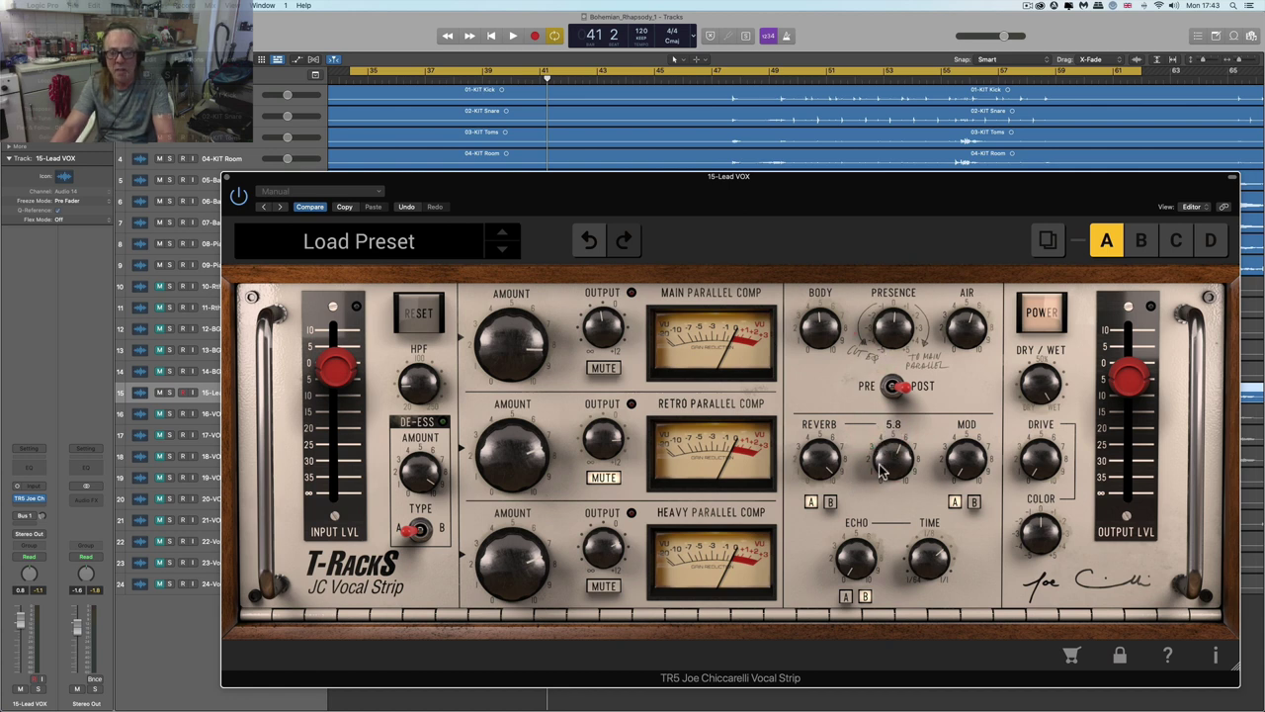
pyautogui.scroll(-2, 893, 465)
pyautogui.press('space')
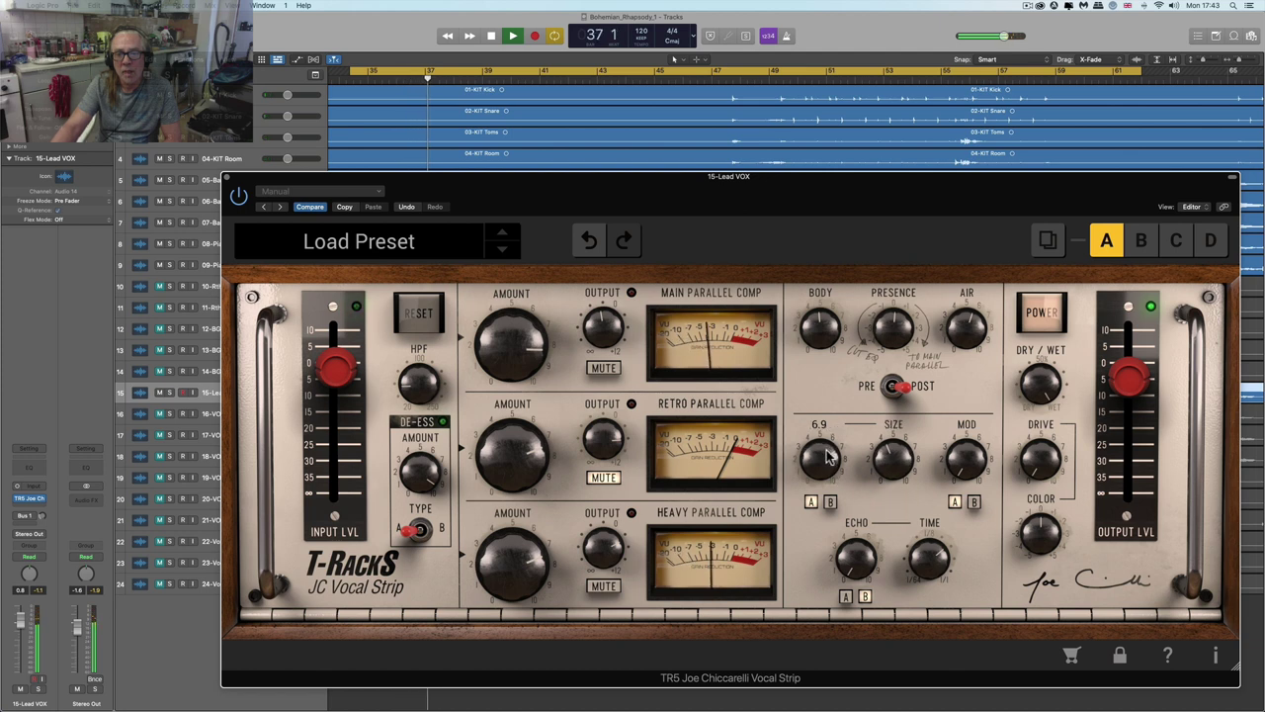
# - Raise the reverb size through 7.7 to 10.0 during playback, and stop the transport
pyautogui.moveTo(898, 448); pyautogui.dragTo(895, 454)
pyautogui.scroll(5, 895, 456)
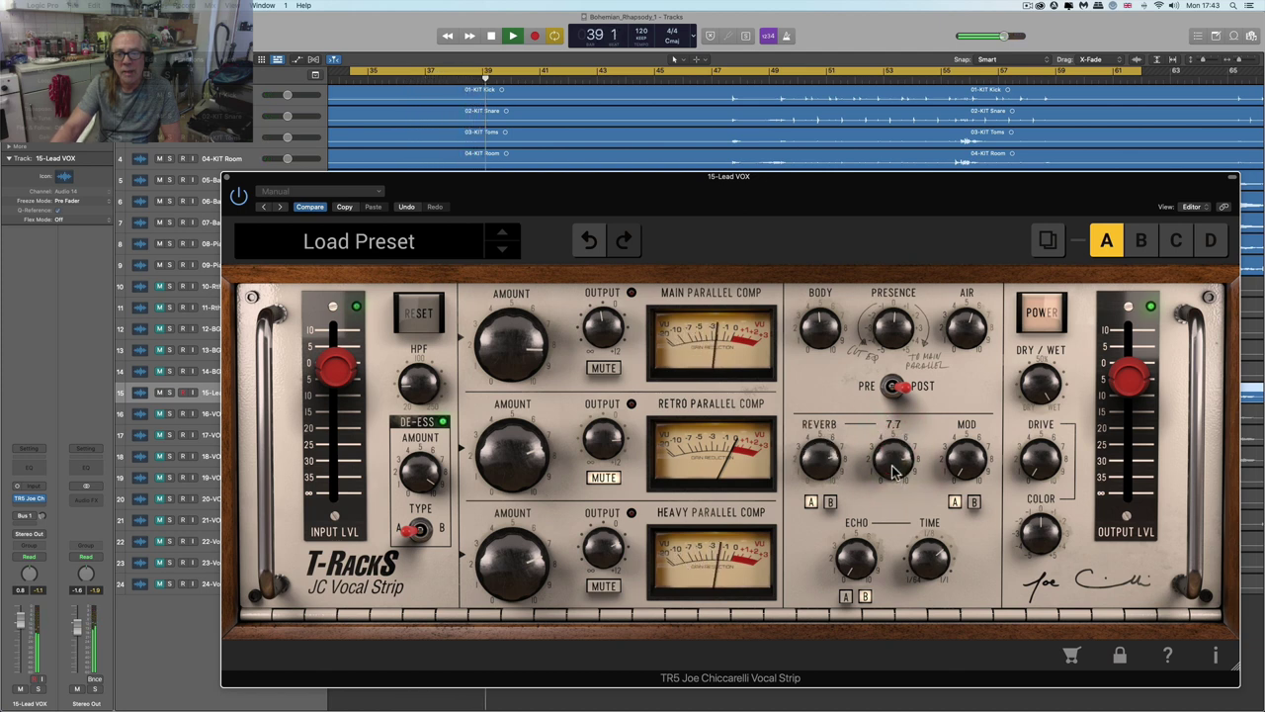
pyautogui.moveTo(894, 451); pyautogui.dragTo(890, 428)
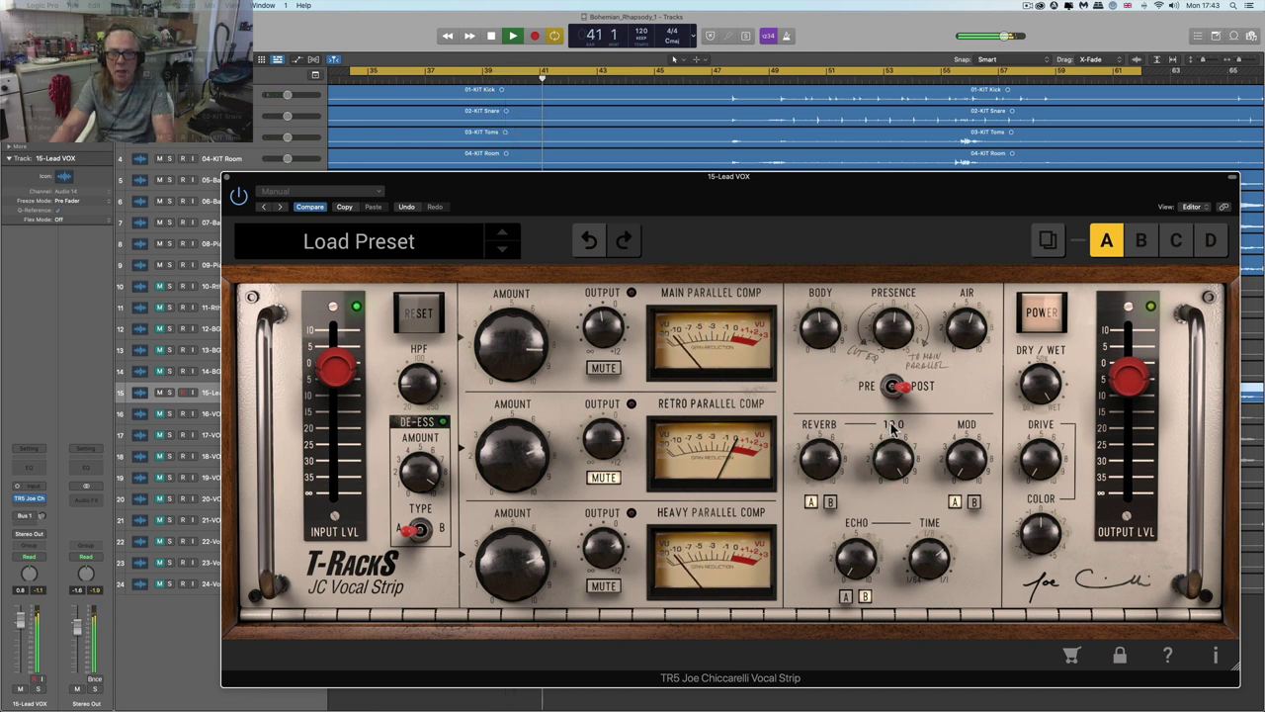
pyautogui.press('space')
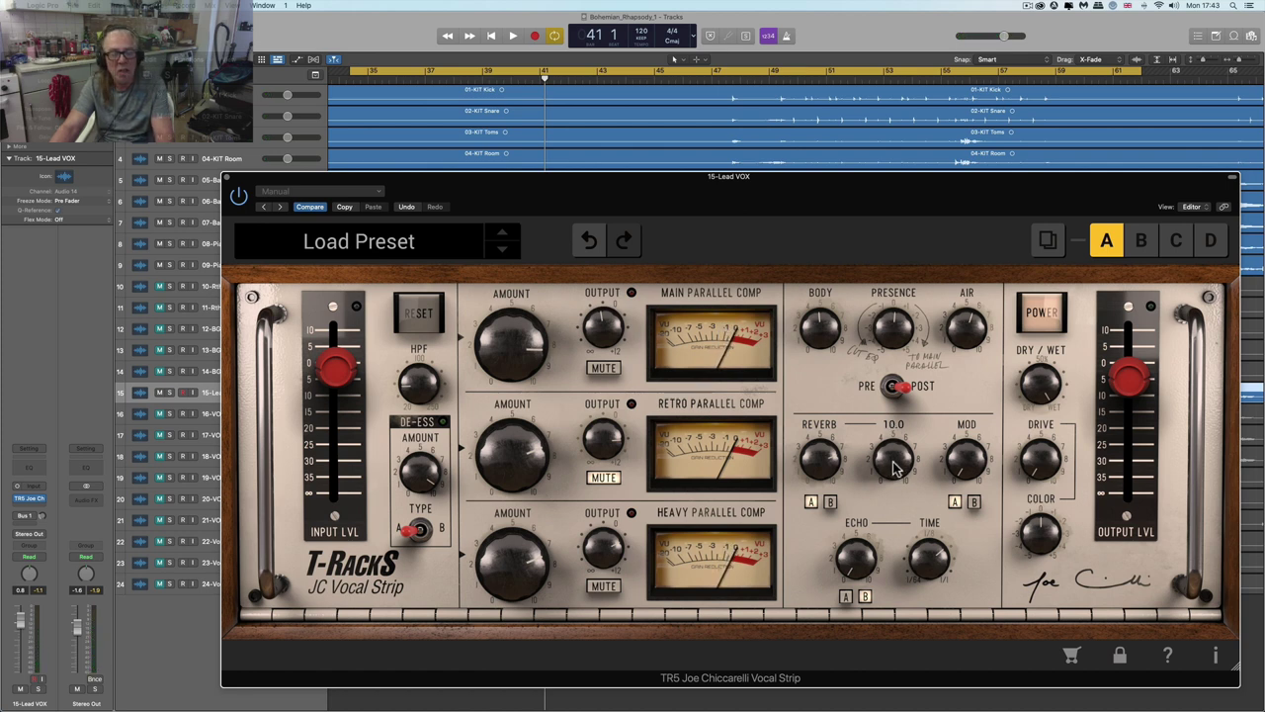
# - Replay the vocal section from bar 34 and lower the reverb amount to 5.1
pyautogui.press('space')
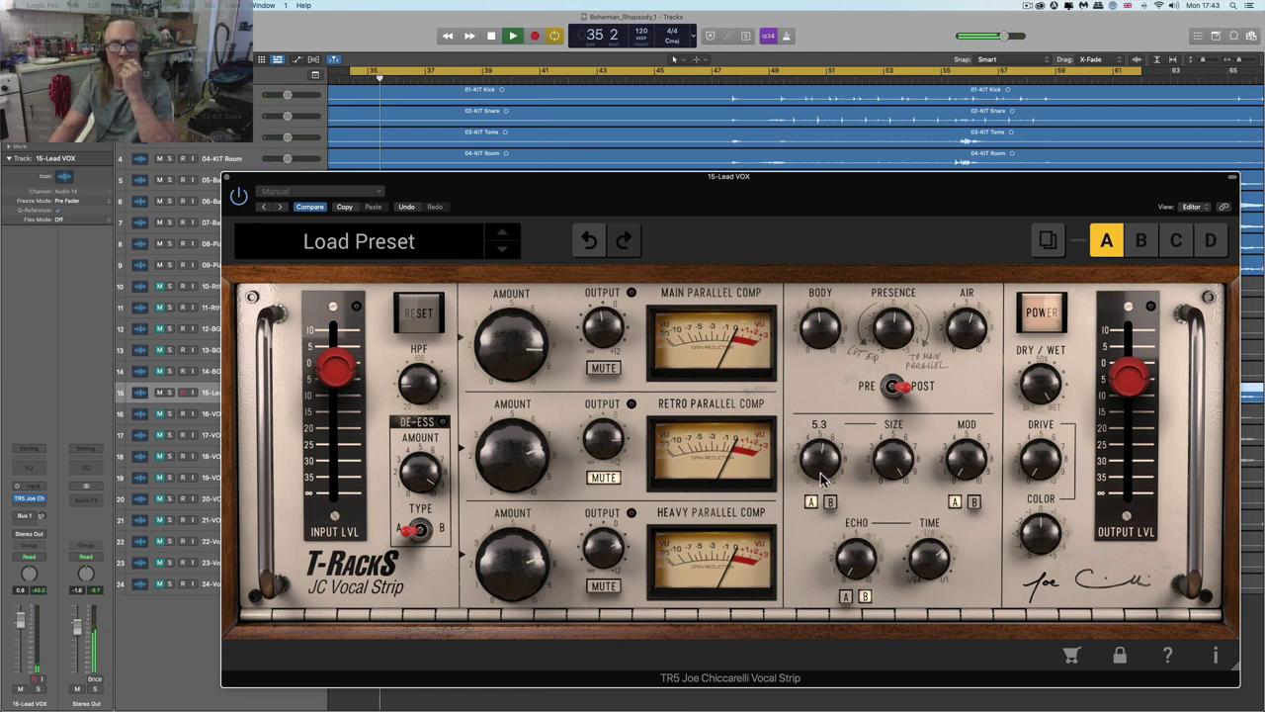
pyautogui.click(822, 481)
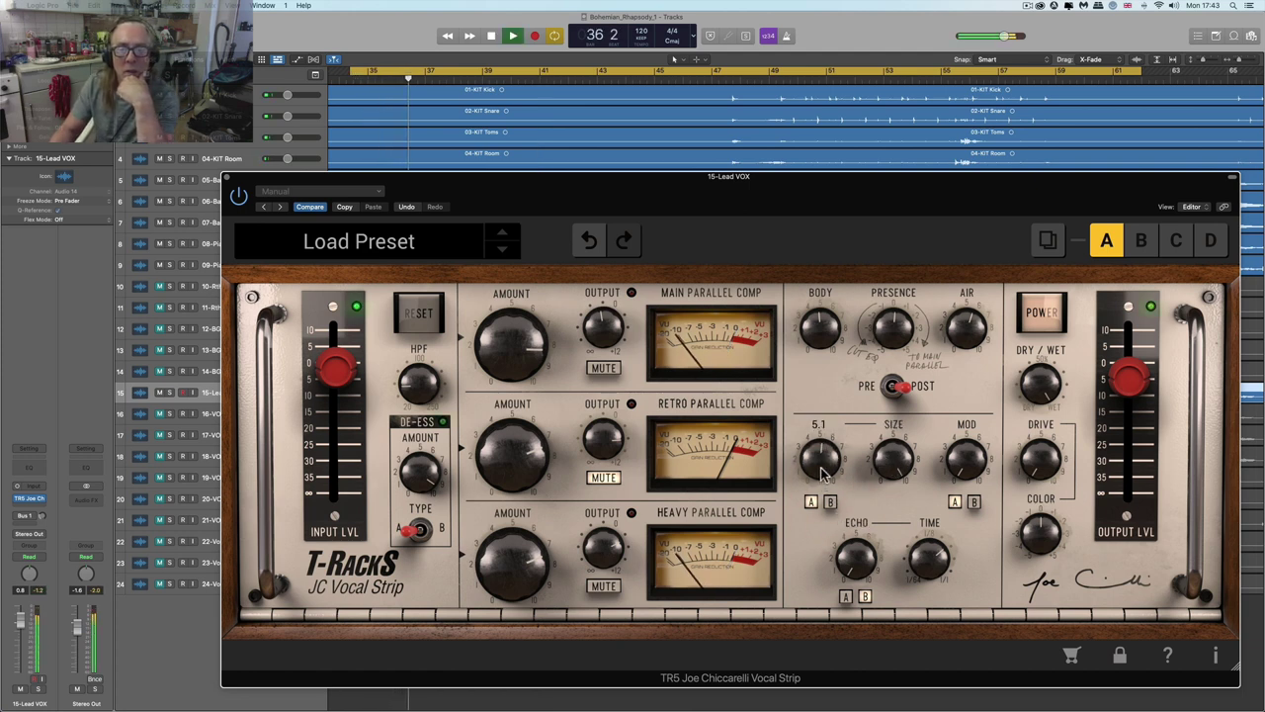
# - Lower the type A reverb amount to 4.8 while the lead vocal plays, and stop playback
pyautogui.click(822, 469)
pyautogui.moveTo(820, 472); pyautogui.dragTo(826, 476)
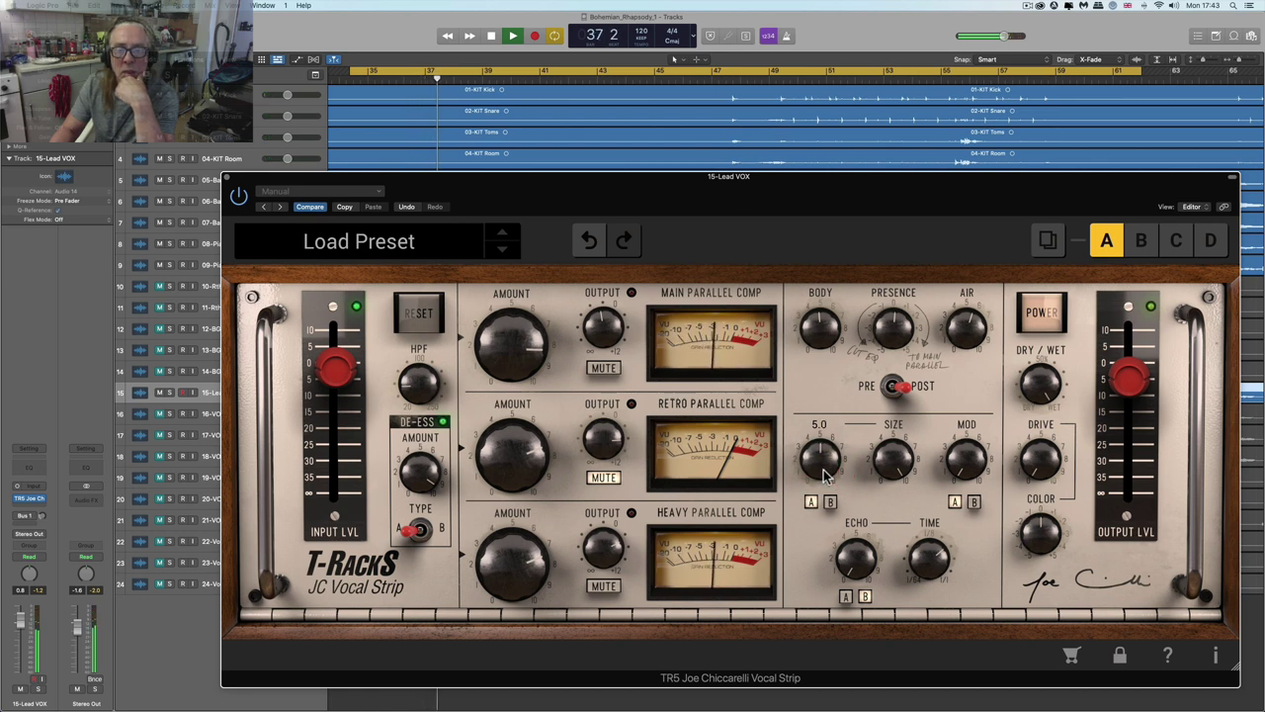
pyautogui.moveTo(823, 469); pyautogui.dragTo(825, 478)
pyautogui.press('space')
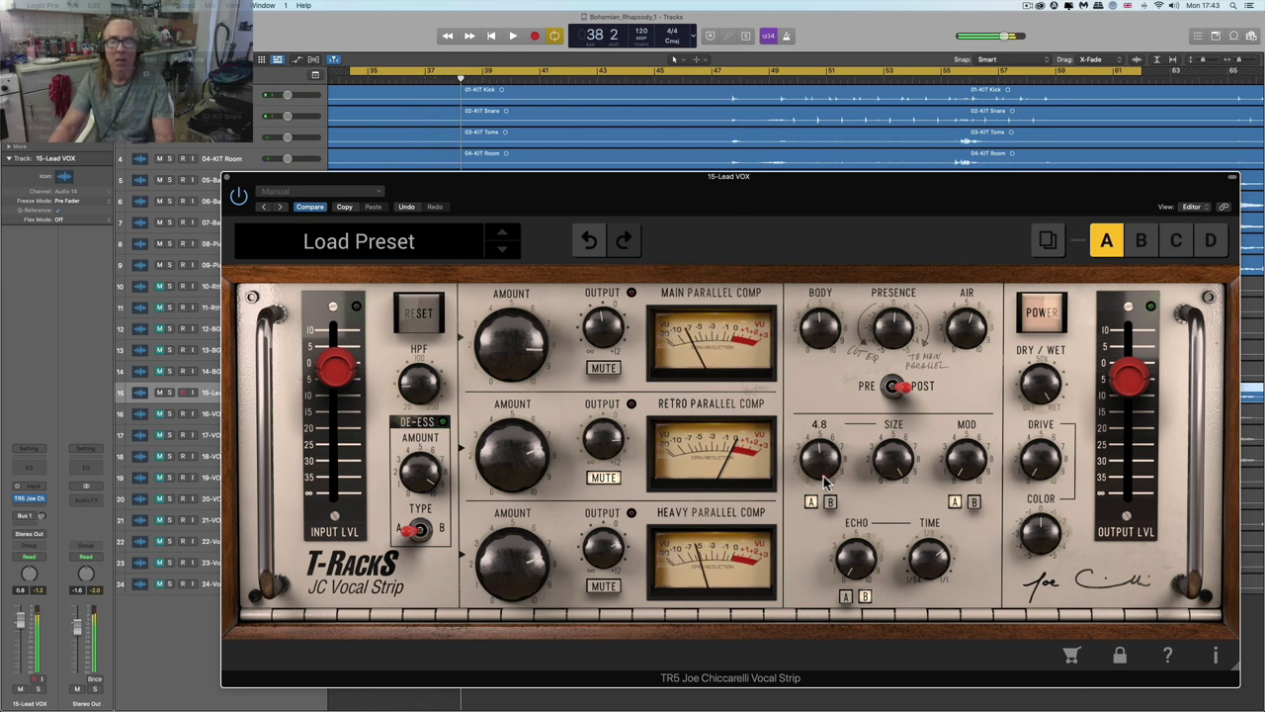
pyautogui.moveTo(887, 481)
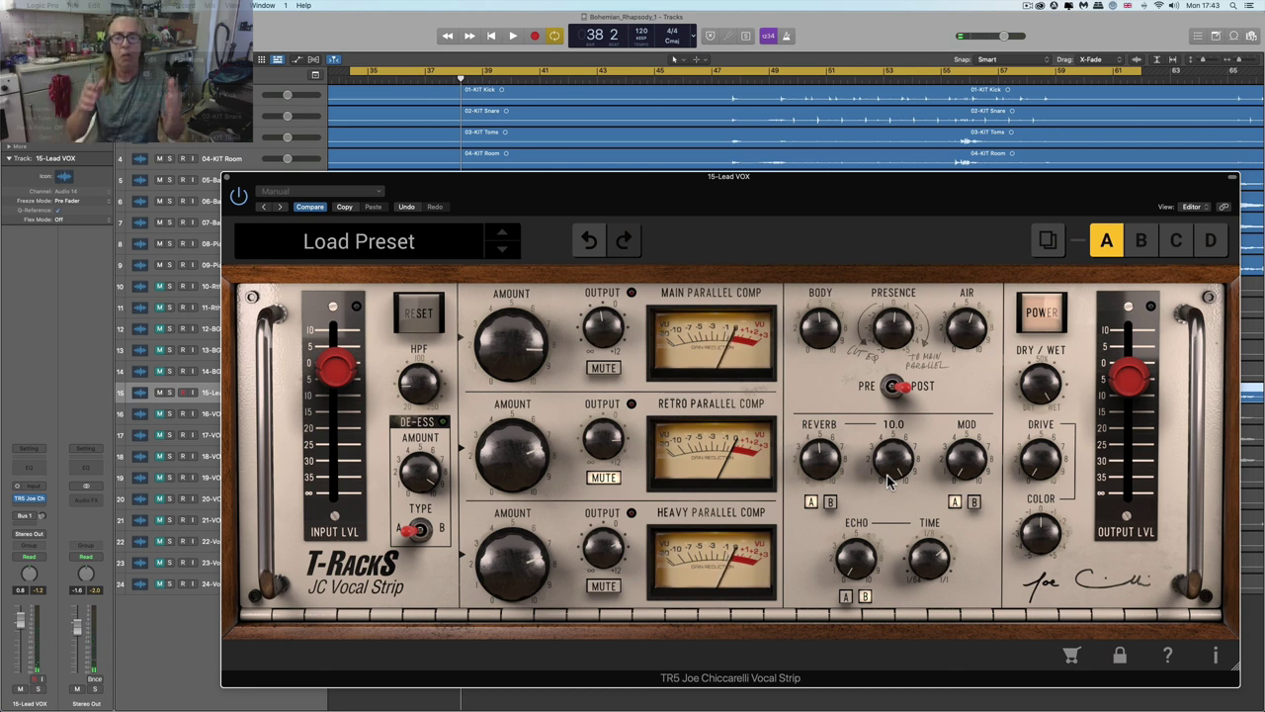
# - Switch the reverb to type B and raise its amount to 9.3 while auditioning the lead vocal
pyautogui.click(833, 504)
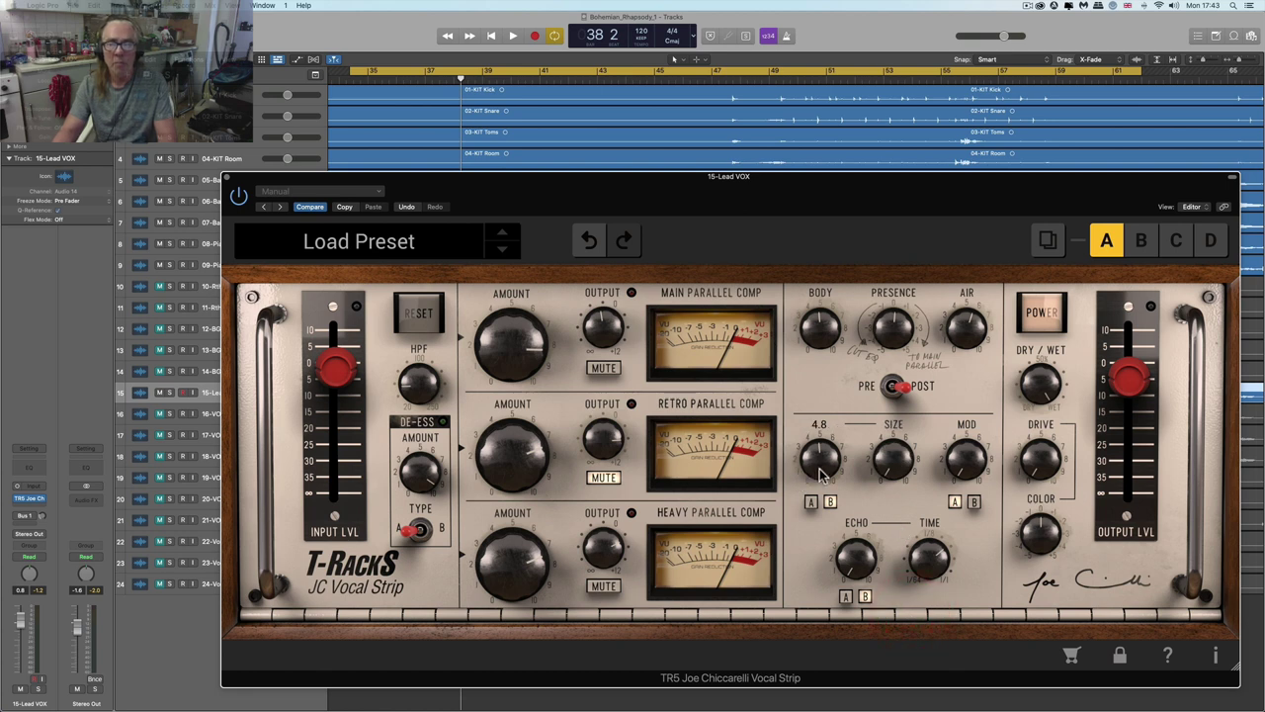
pyautogui.press('space')
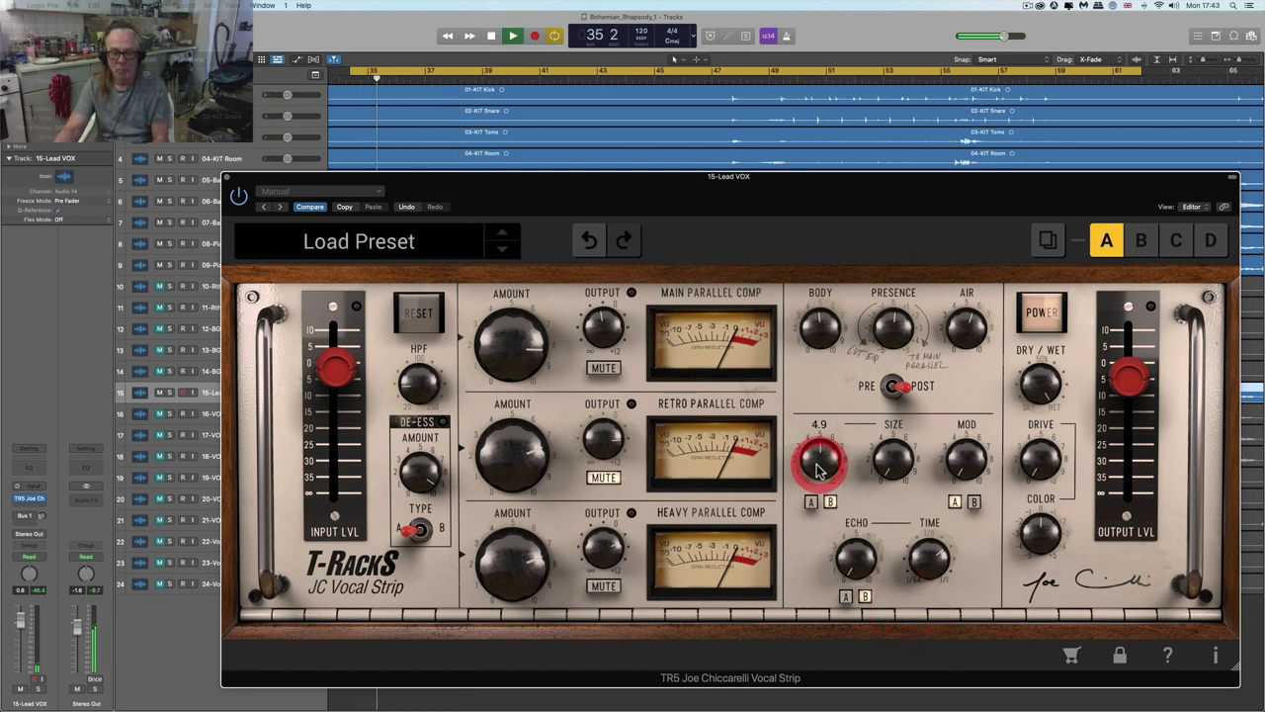
pyautogui.scroll(1, 820, 469)
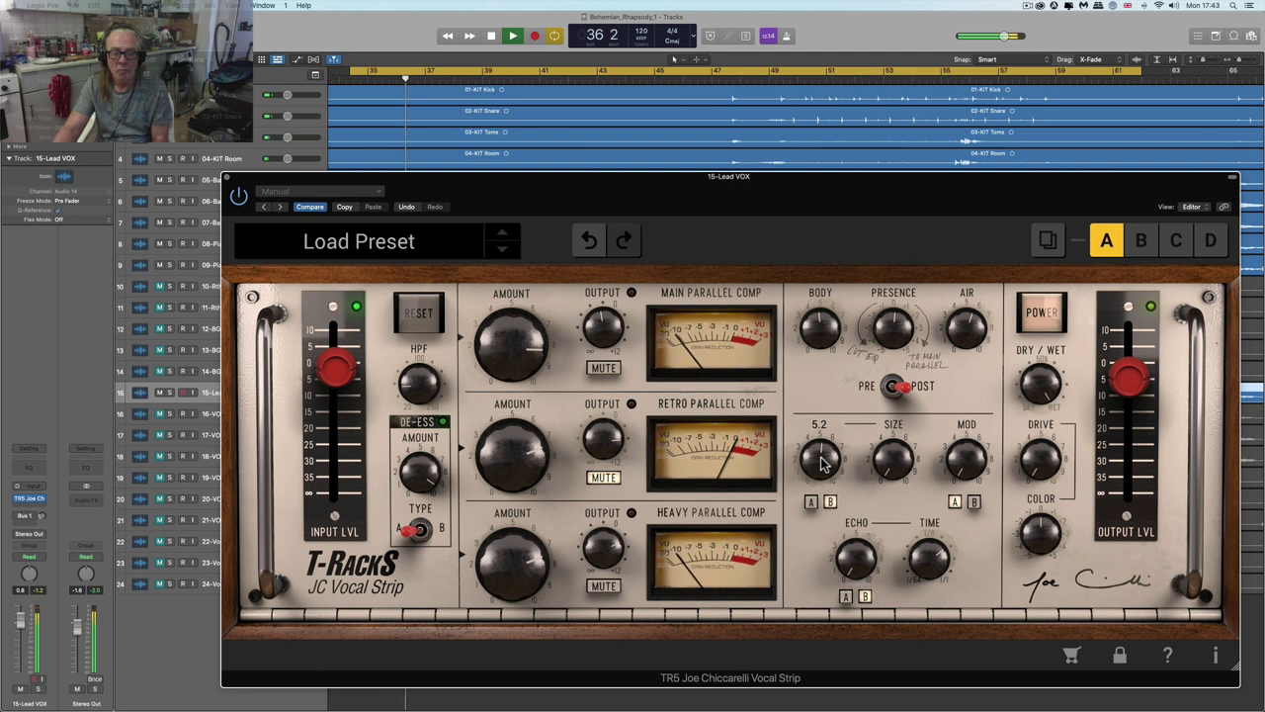
pyautogui.moveTo(821, 456); pyautogui.dragTo(808, 393)
pyautogui.moveTo(812, 452); pyautogui.dragTo(815, 460)
pyautogui.scroll(4, 818, 462)
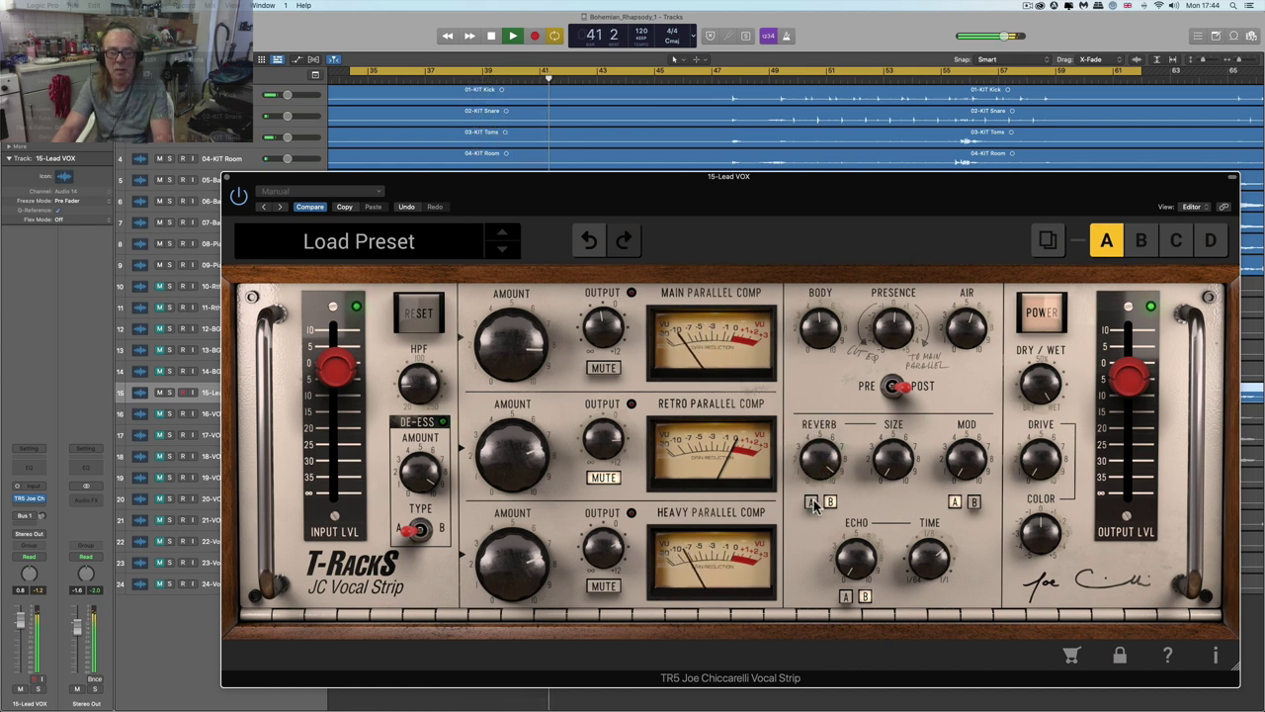
pyautogui.press('space')
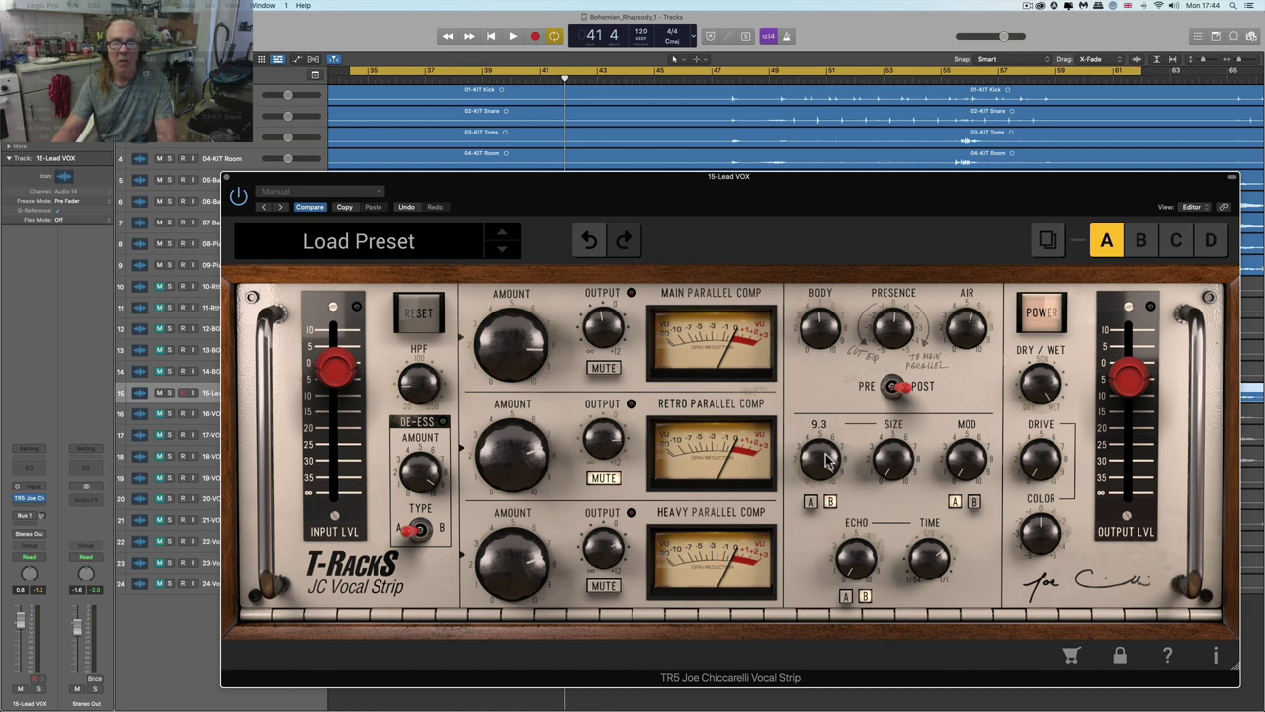
# - Replay the lead vocal and reduce the type B reverb amount below 8.0, stopping playback after listening
pyautogui.click(833, 491)
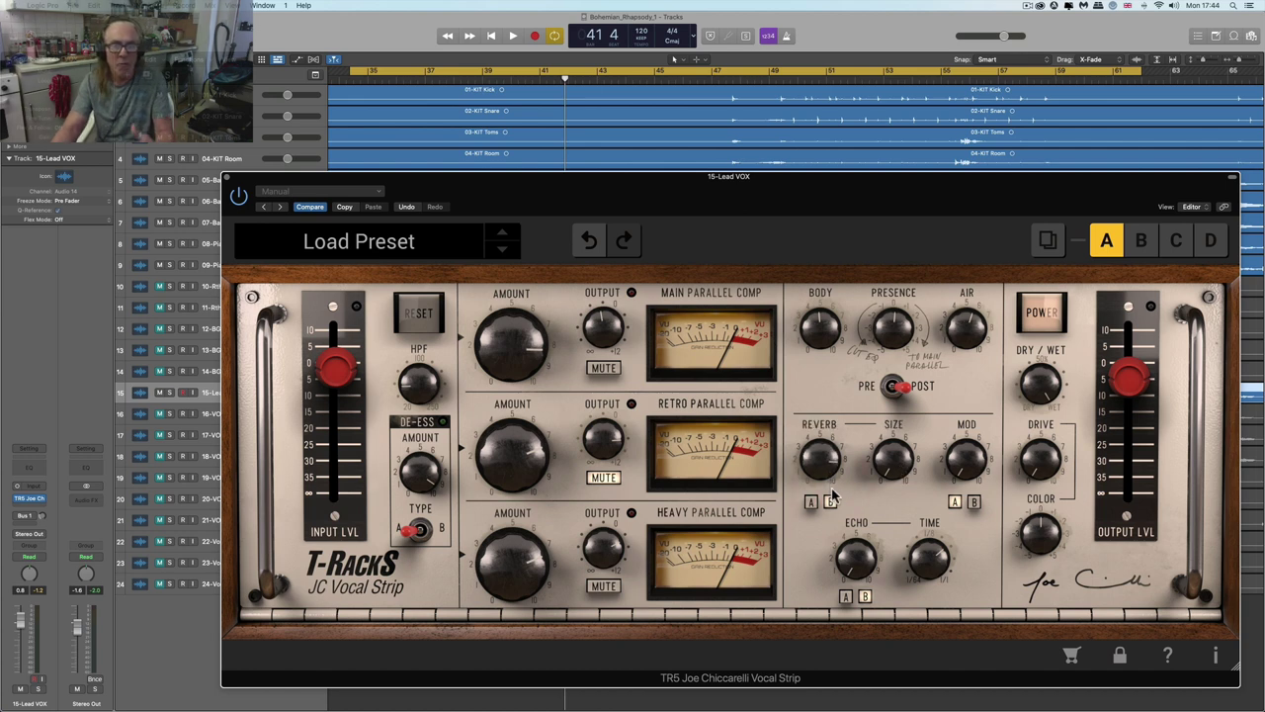
pyautogui.press('space')
pyautogui.moveTo(830, 467)
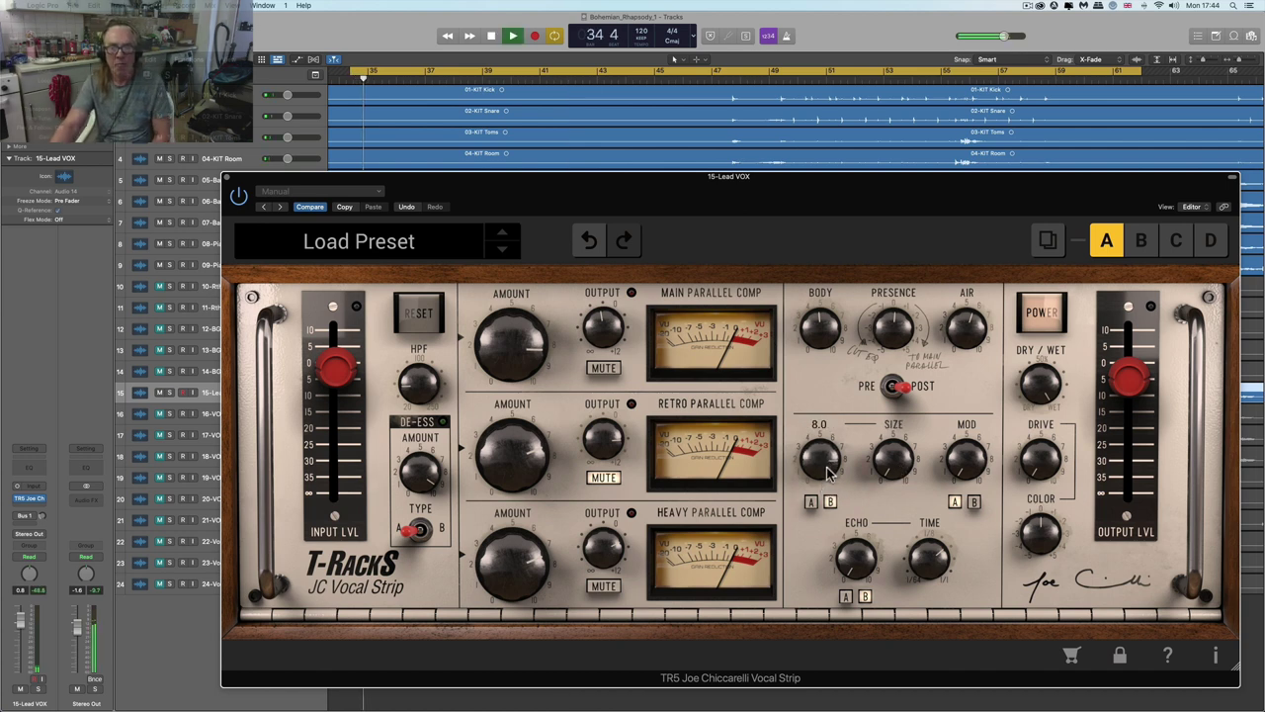
pyautogui.moveTo(827, 468); pyautogui.dragTo(823, 491)
pyautogui.moveTo(894, 465)
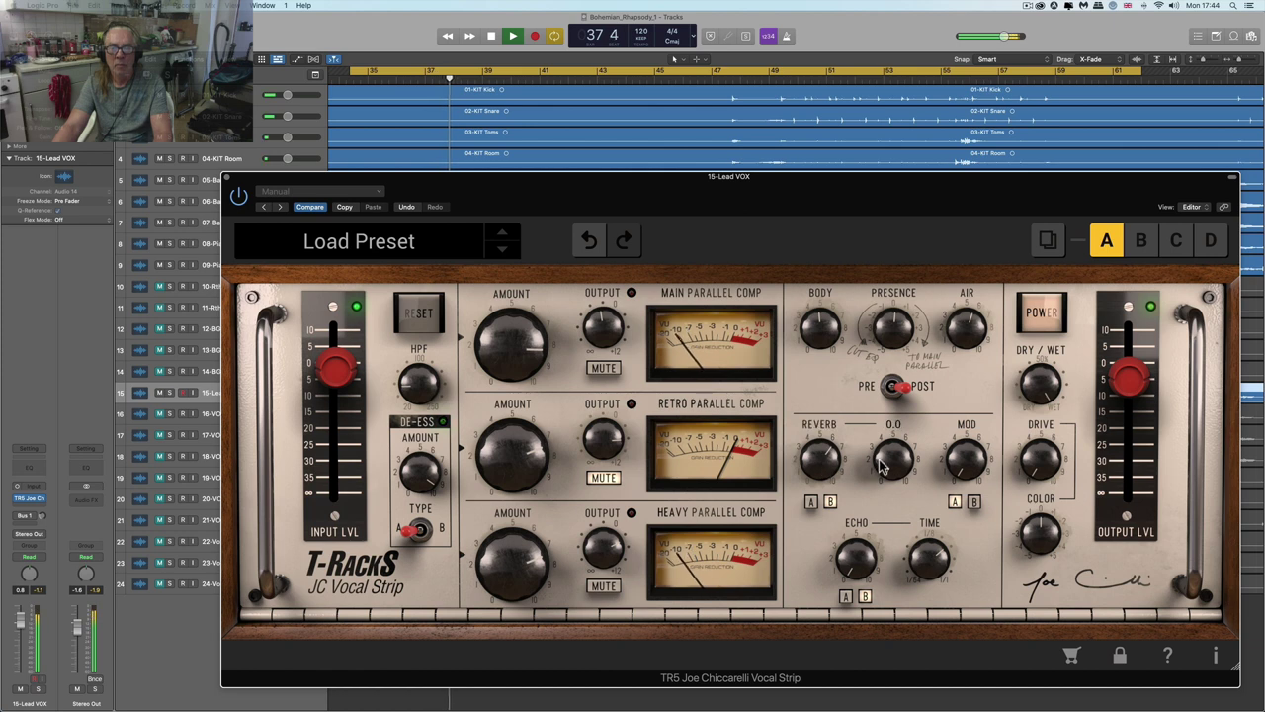
pyautogui.press('space')
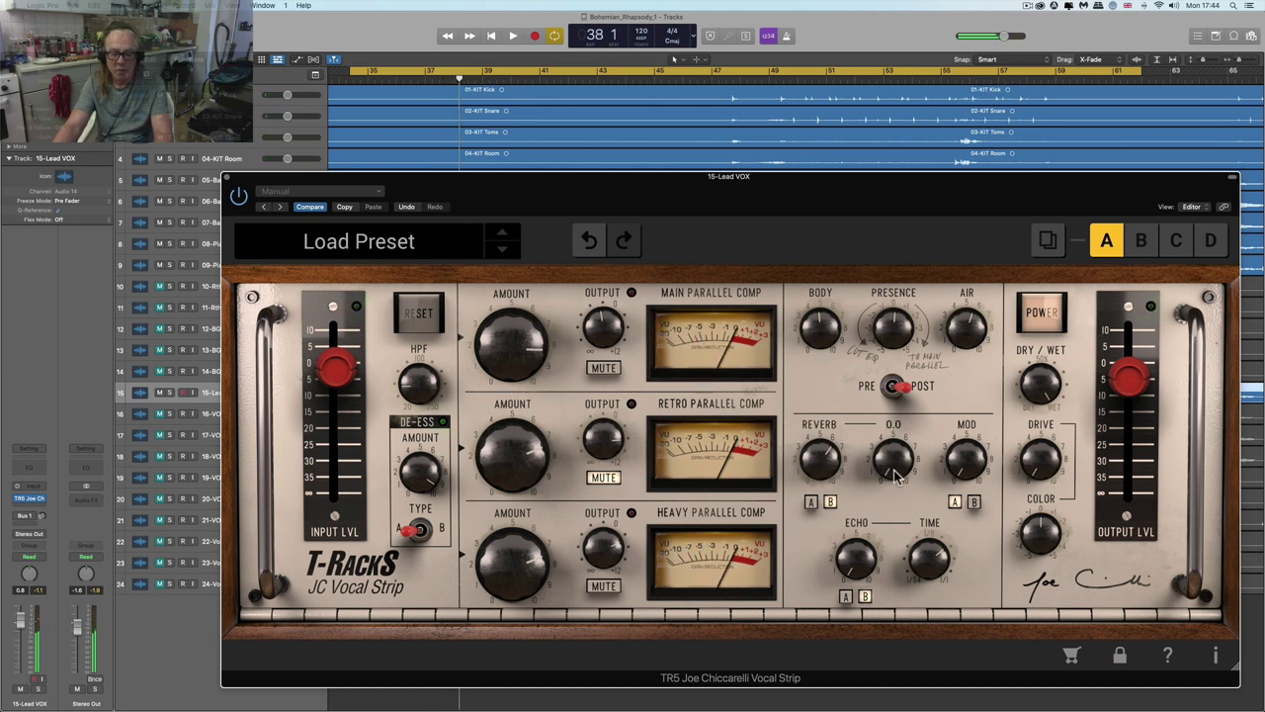
# - Turn the reverb size up to maximum and the reverb amount up to 10.0 while the vocal plays
pyautogui.press('space')
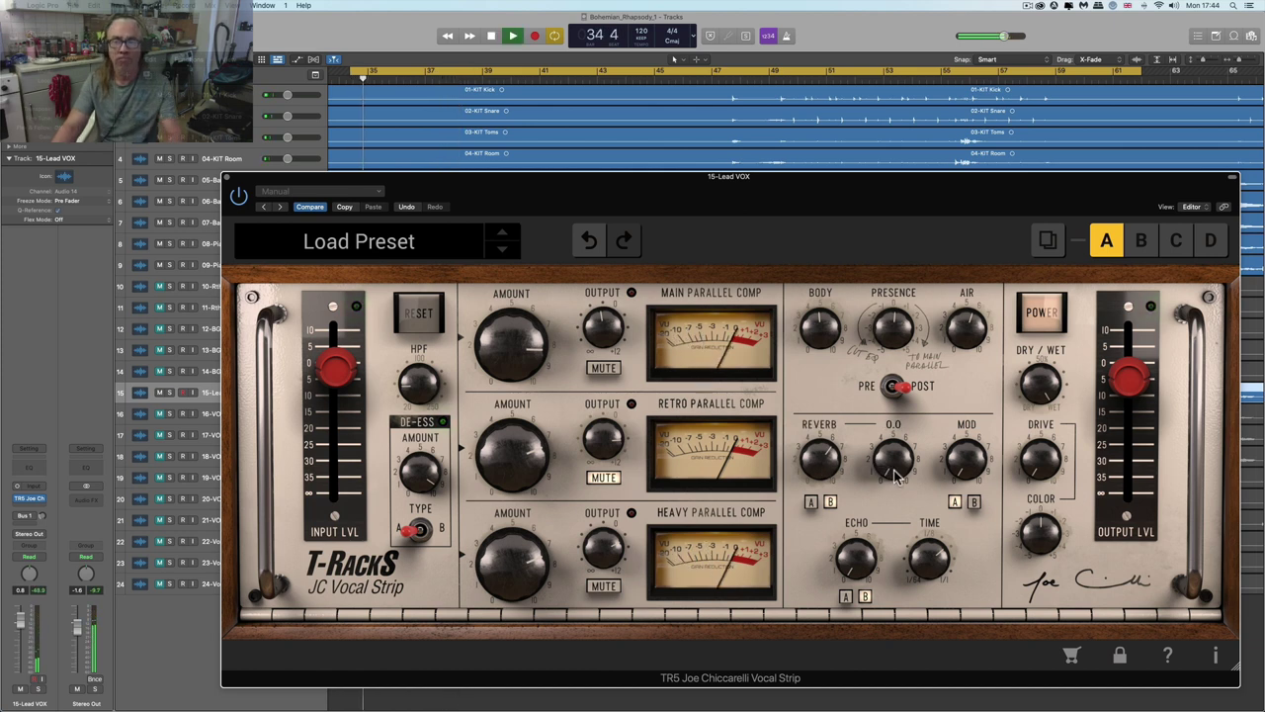
pyautogui.moveTo(897, 478); pyautogui.dragTo(861, 408)
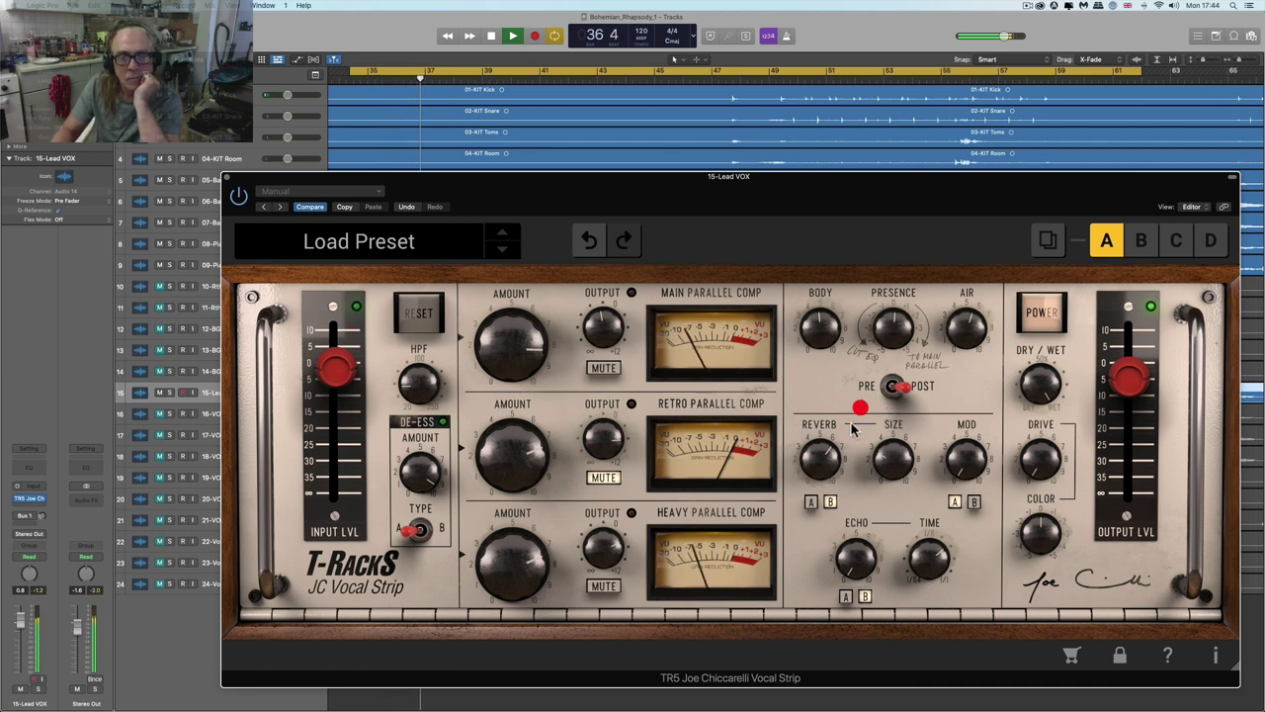
pyautogui.moveTo(828, 452); pyautogui.dragTo(827, 431)
pyautogui.moveTo(892, 465)
pyautogui.mouseDown()
pyautogui.moveTo(890, 395)
pyautogui.moveTo(893, 464)
pyautogui.mouseUp()
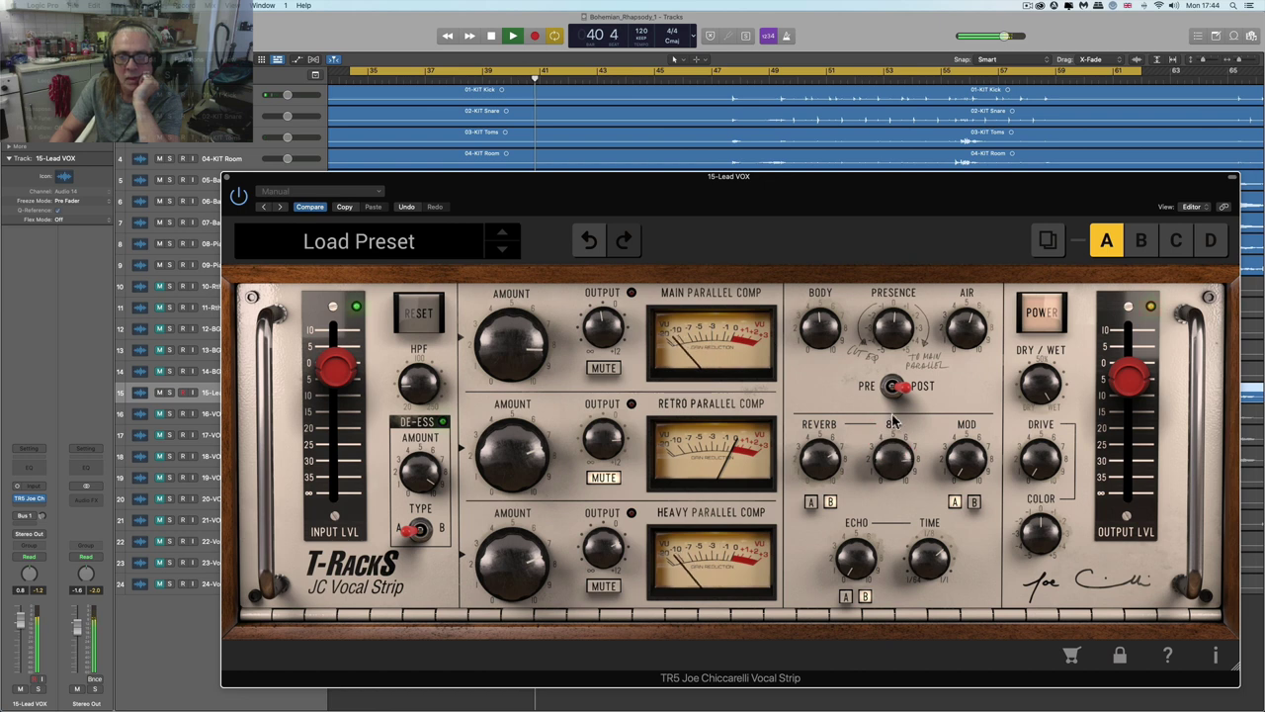
pyautogui.moveTo(838, 460)
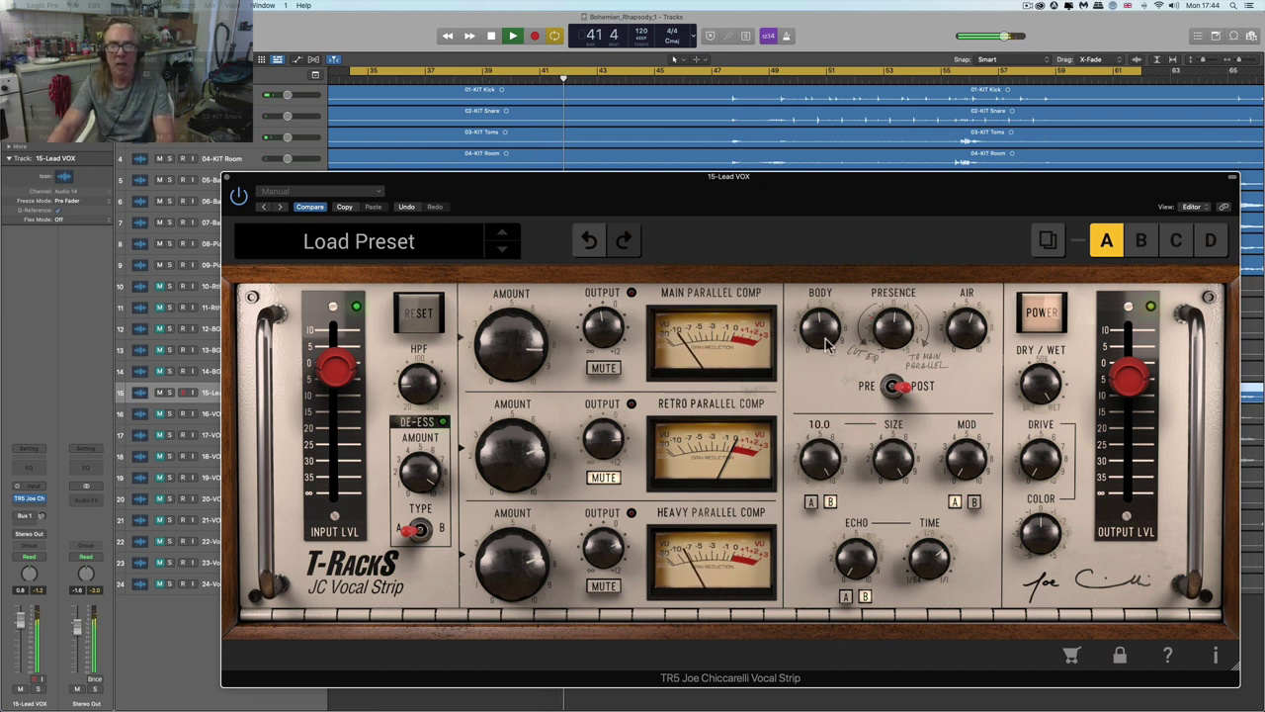
pyautogui.moveTo(829, 341)
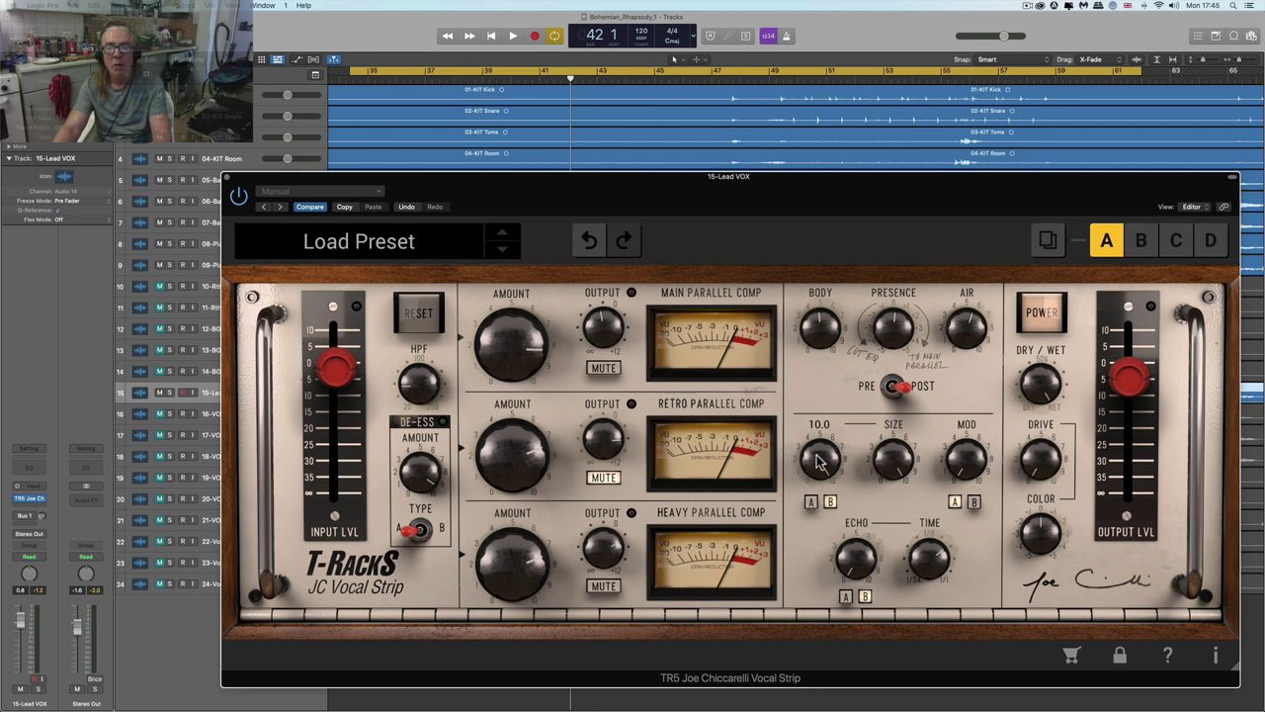
# - Turn the reverb amount down to its minimum and switch the reverb back to type A
pyautogui.moveTo(818, 462); pyautogui.dragTo(838, 583)
pyautogui.moveTo(824, 502)
pyautogui.mouseDown()
pyautogui.moveTo(838, 584)
pyautogui.moveTo(823, 497)
pyautogui.moveTo(818, 523)
pyautogui.mouseUp()
pyautogui.click(812, 503)
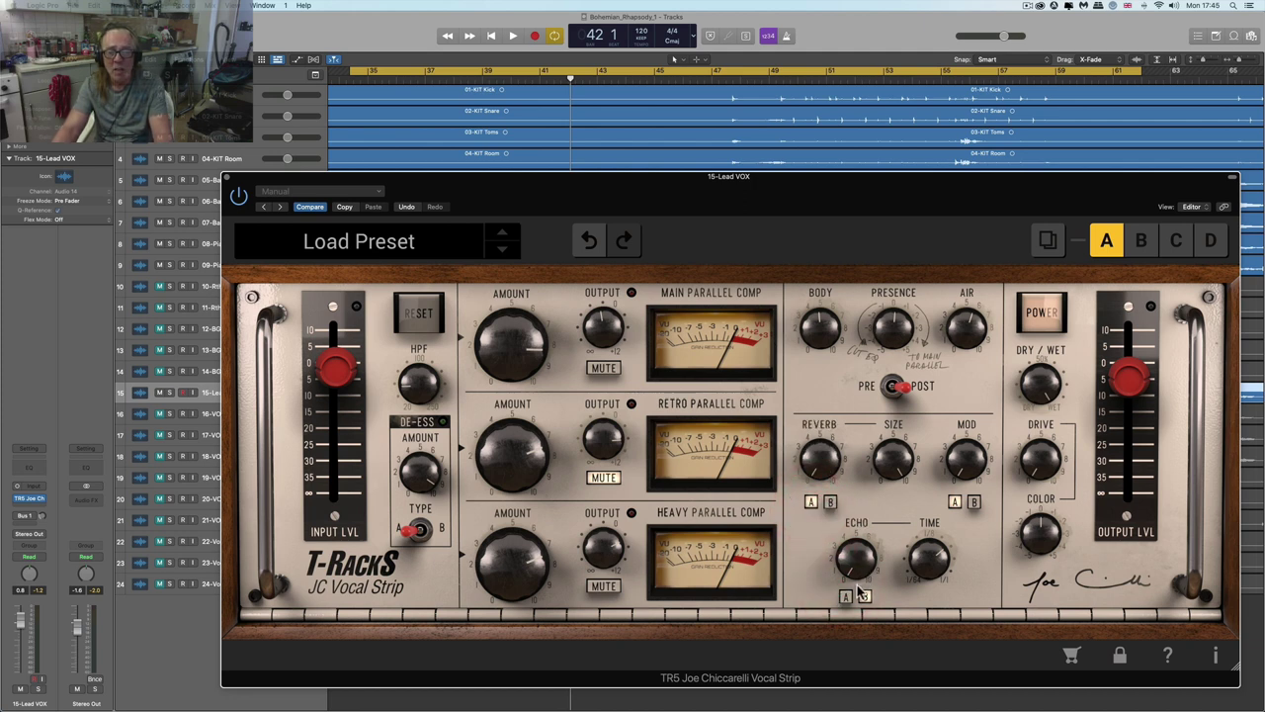
# - Compare the two echo types, select type A and set the echo amount to 3.4
pyautogui.click(847, 599)
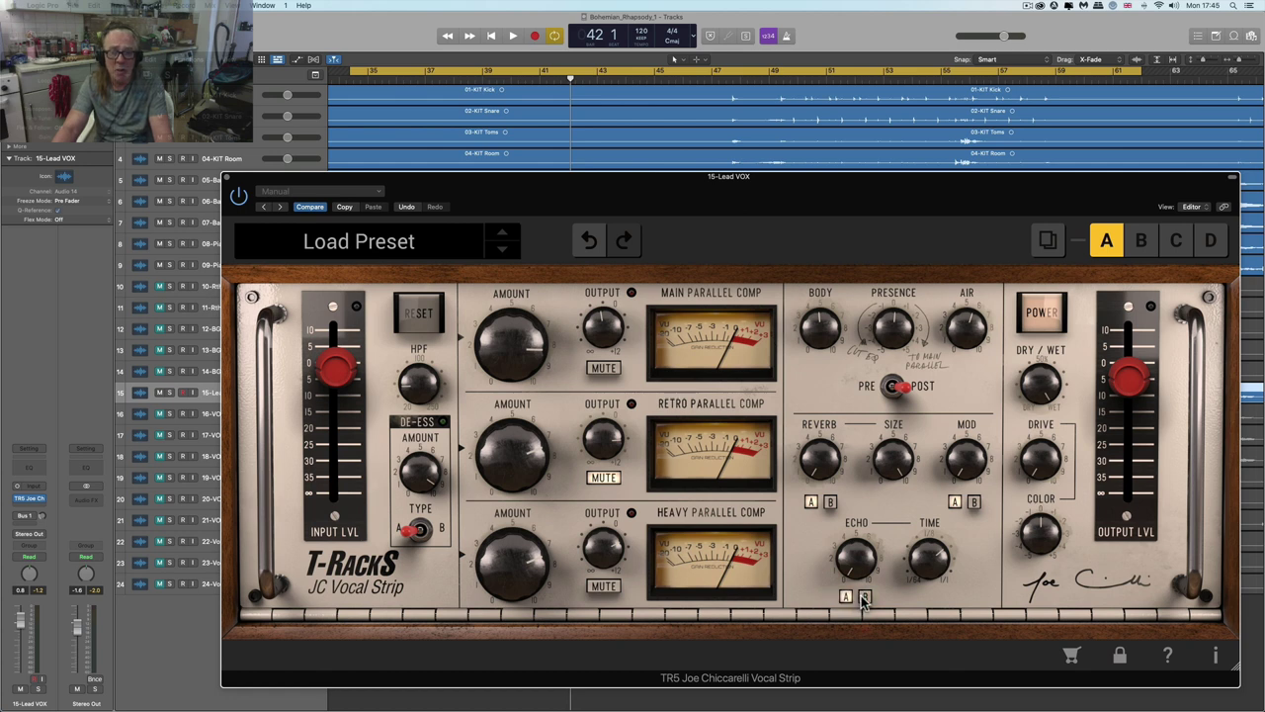
pyautogui.click(865, 598)
pyautogui.click(847, 598)
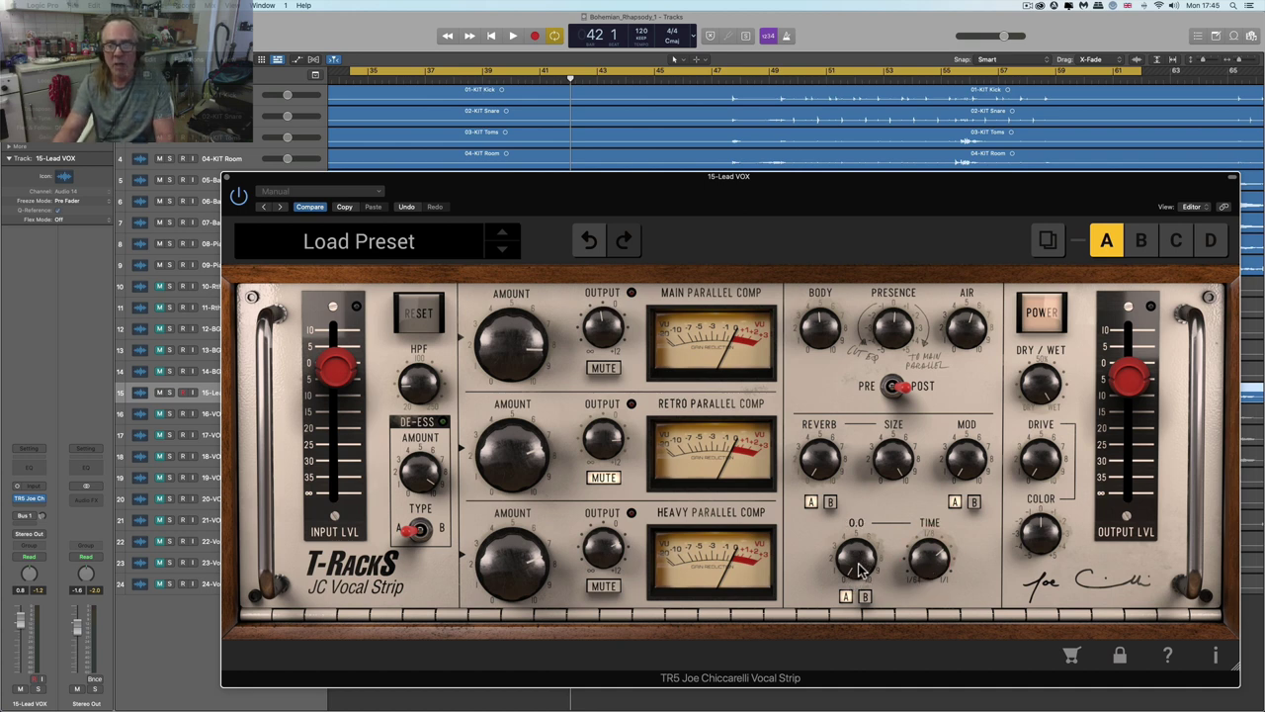
pyautogui.moveTo(847, 475); pyautogui.dragTo(848, 470)
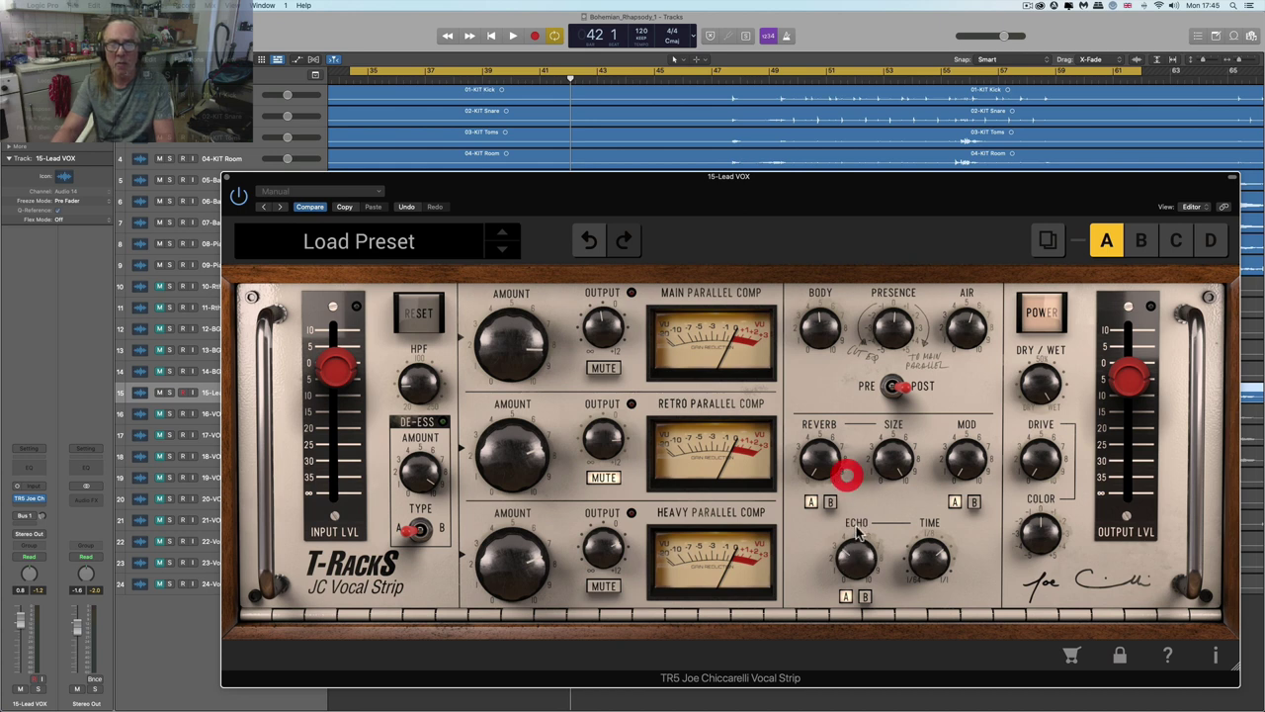
pyautogui.moveTo(855, 561); pyautogui.dragTo(855, 566)
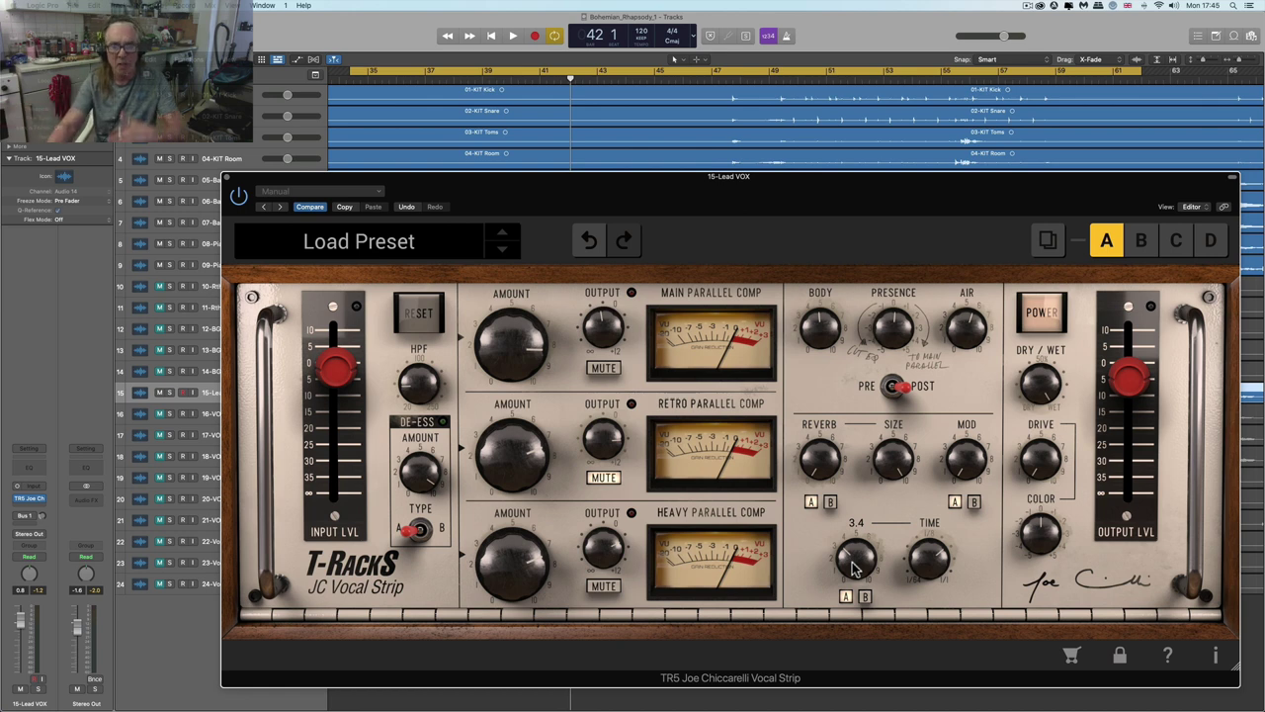
# - Audition the vocal while sweeping the echo amount up to 10.0, and stop playback
pyautogui.press('space')
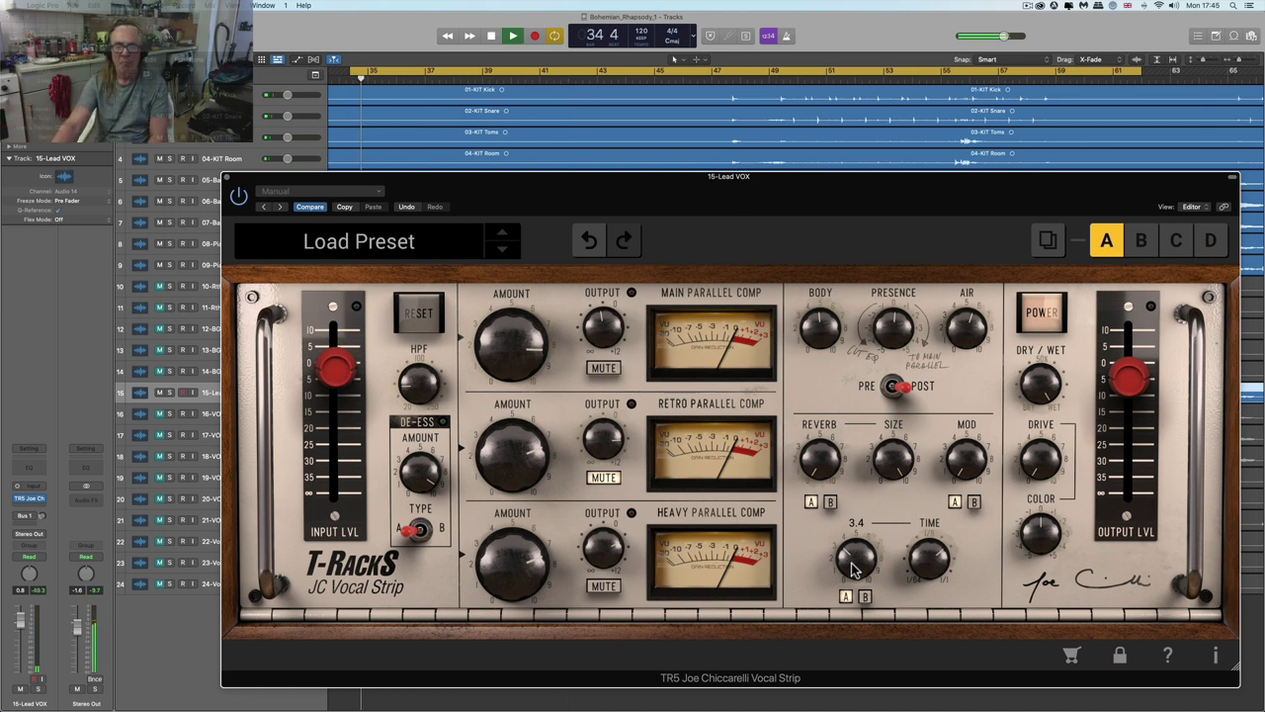
pyautogui.moveTo(852, 563); pyautogui.dragTo(856, 559)
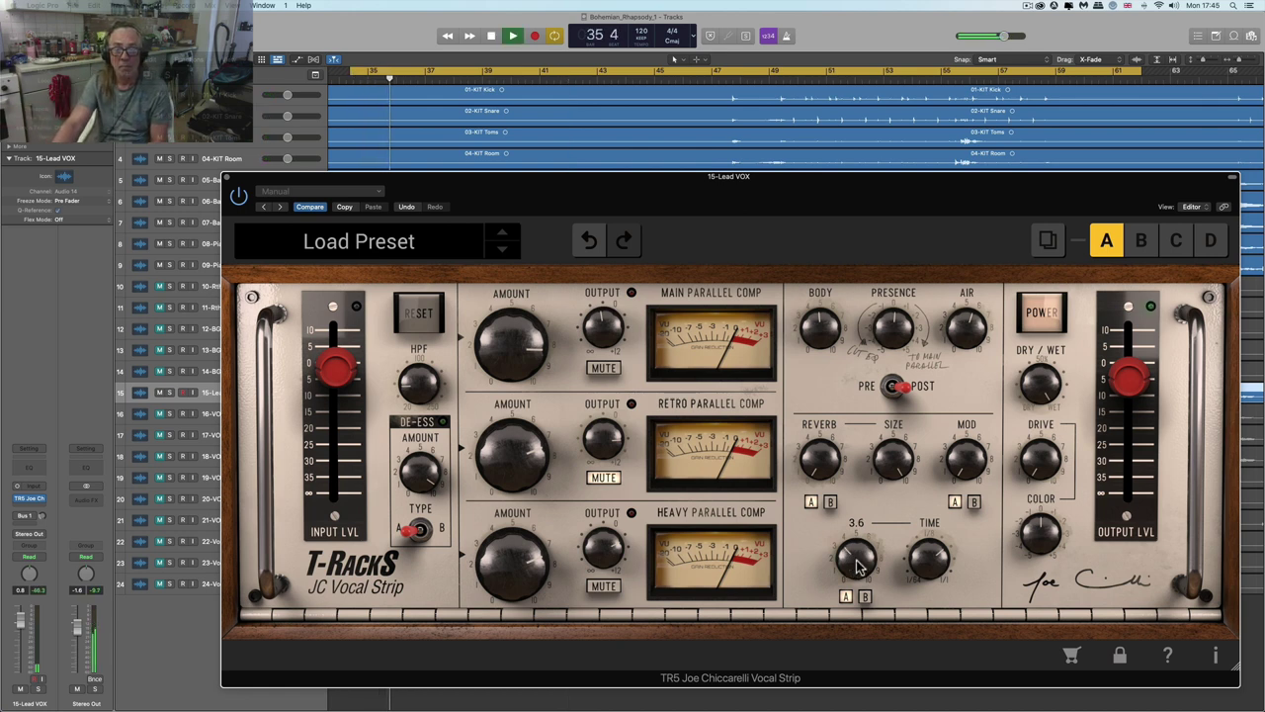
pyautogui.scroll(10, 855, 566)
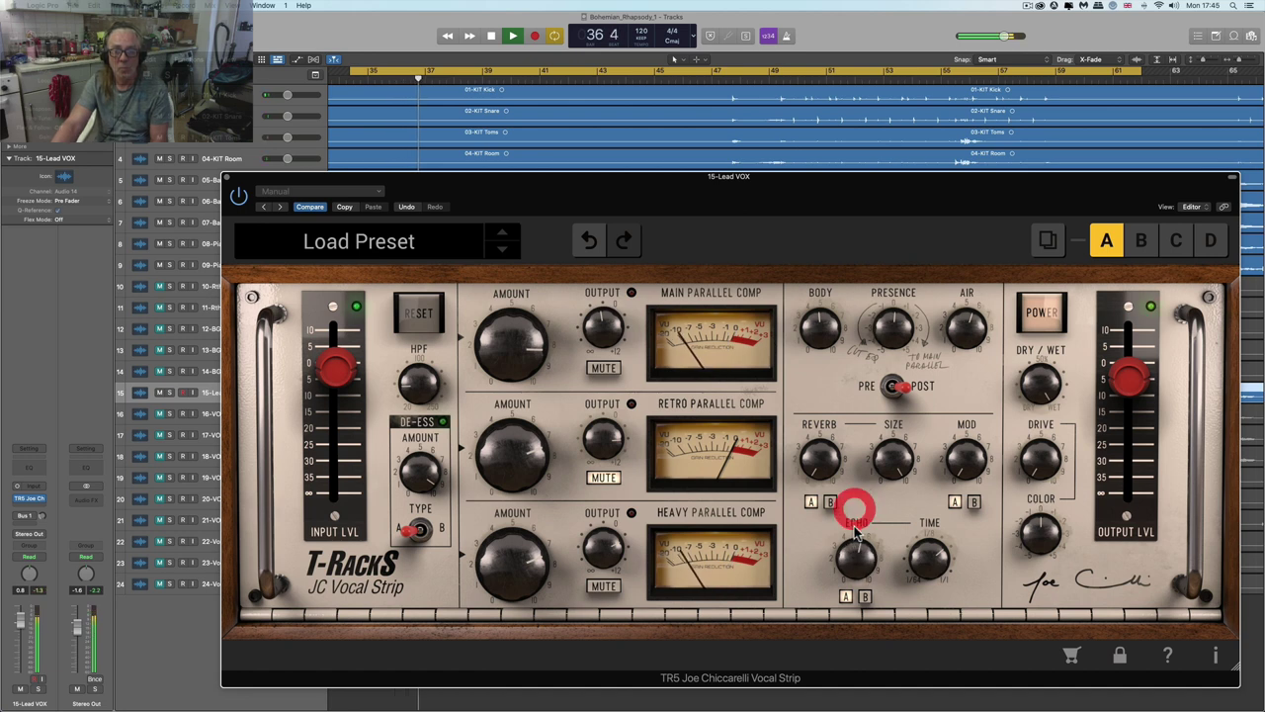
pyautogui.scroll(3, 858, 557)
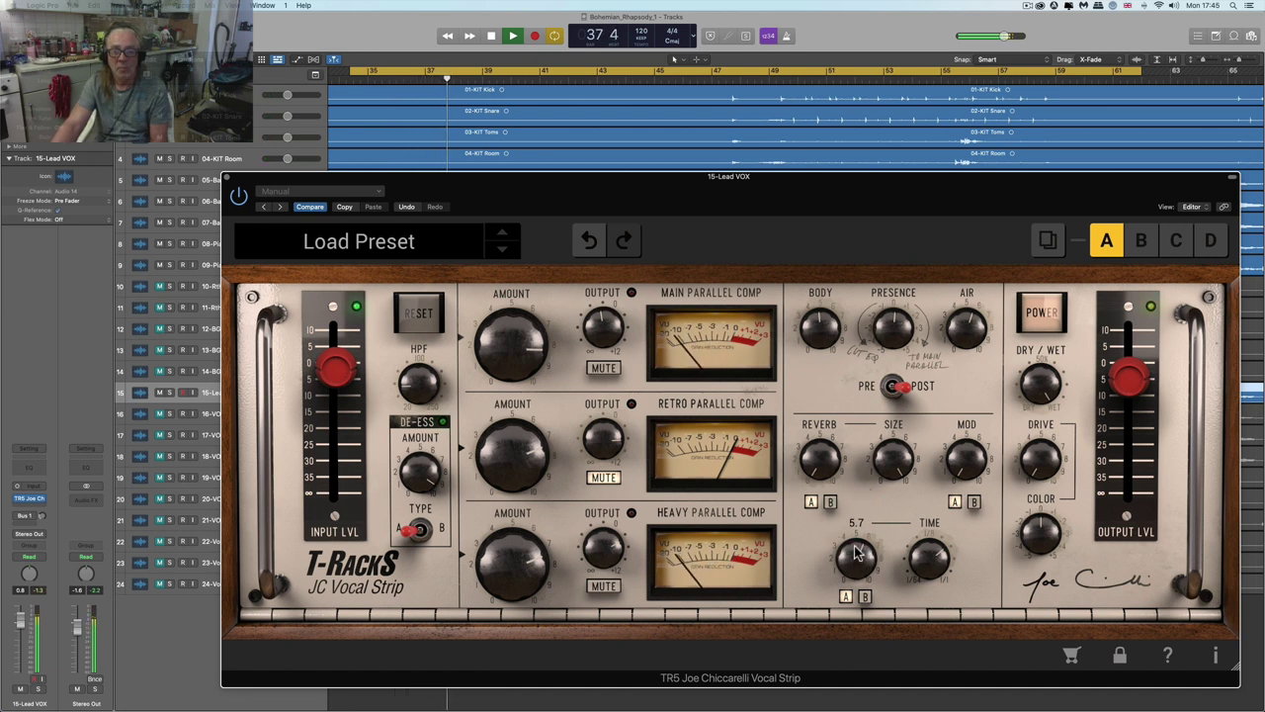
pyautogui.scroll(-6, 856, 561)
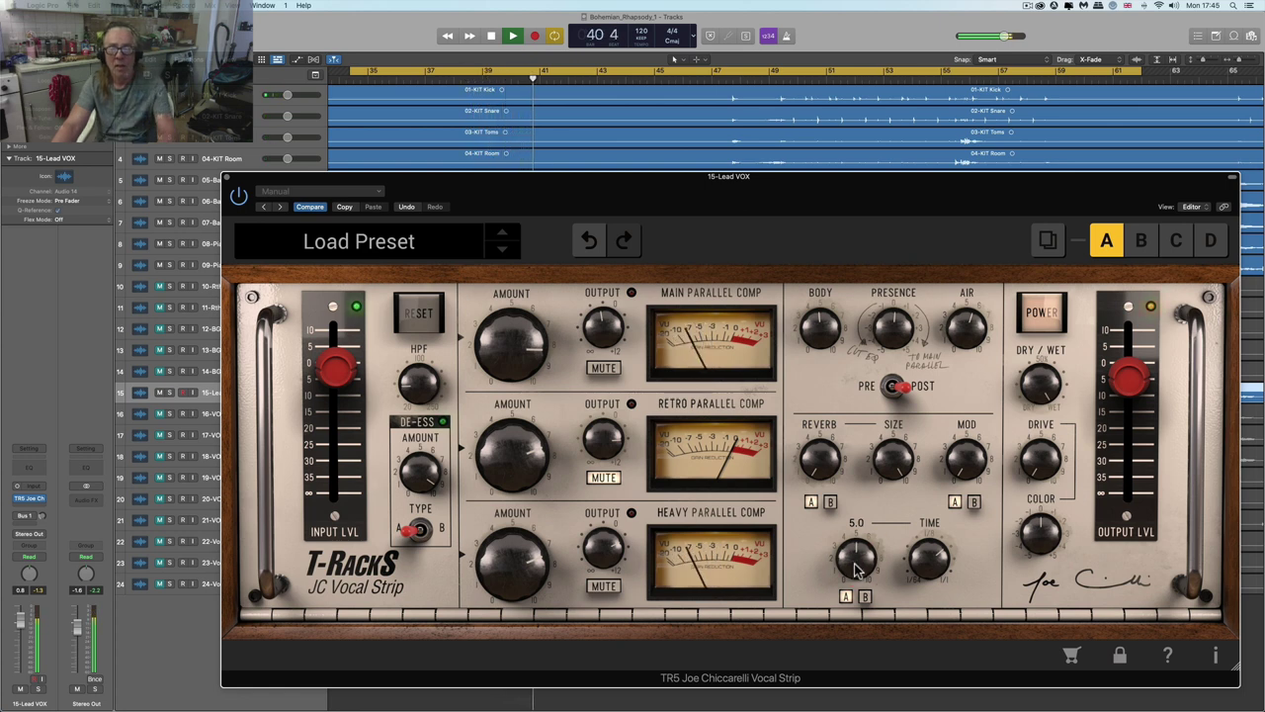
pyautogui.moveTo(856, 572); pyautogui.dragTo(856, 433)
pyautogui.press('space')
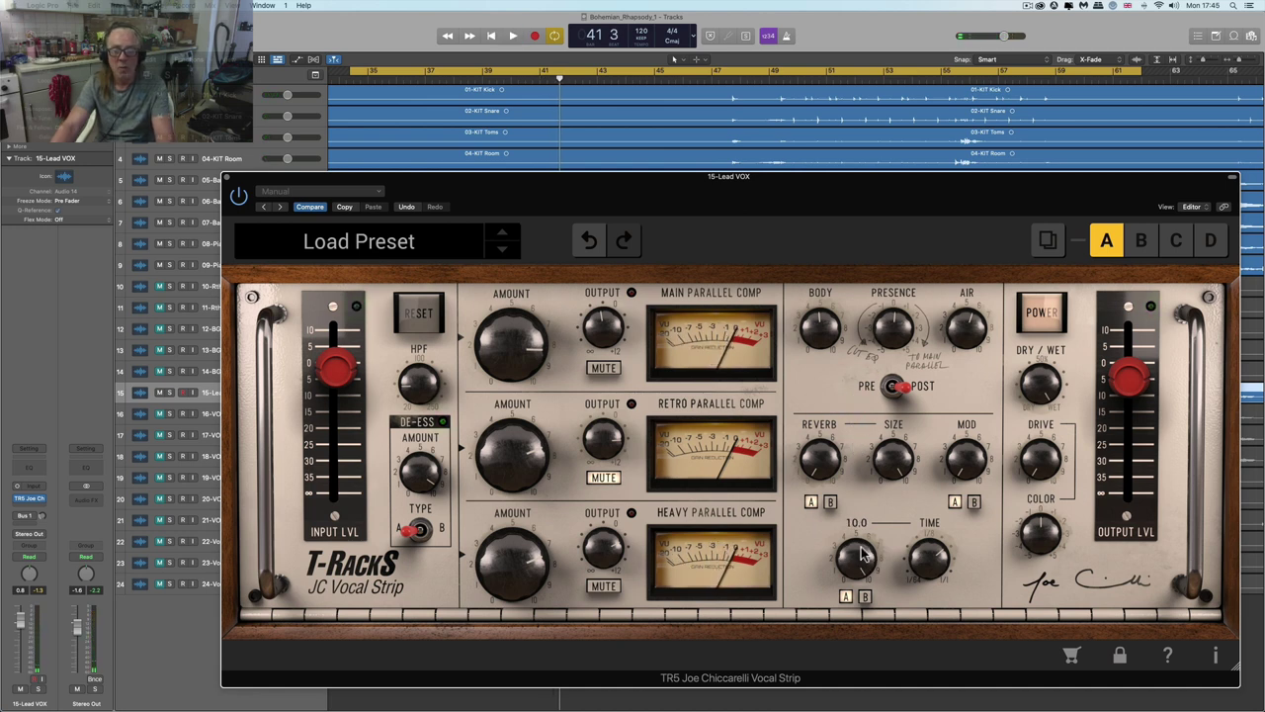
# - Lower the echo amount to 7.3 while auditioning the lead vocal, and stop playback
pyautogui.press('space')
pyautogui.moveTo(860, 591); pyautogui.dragTo(860, 567)
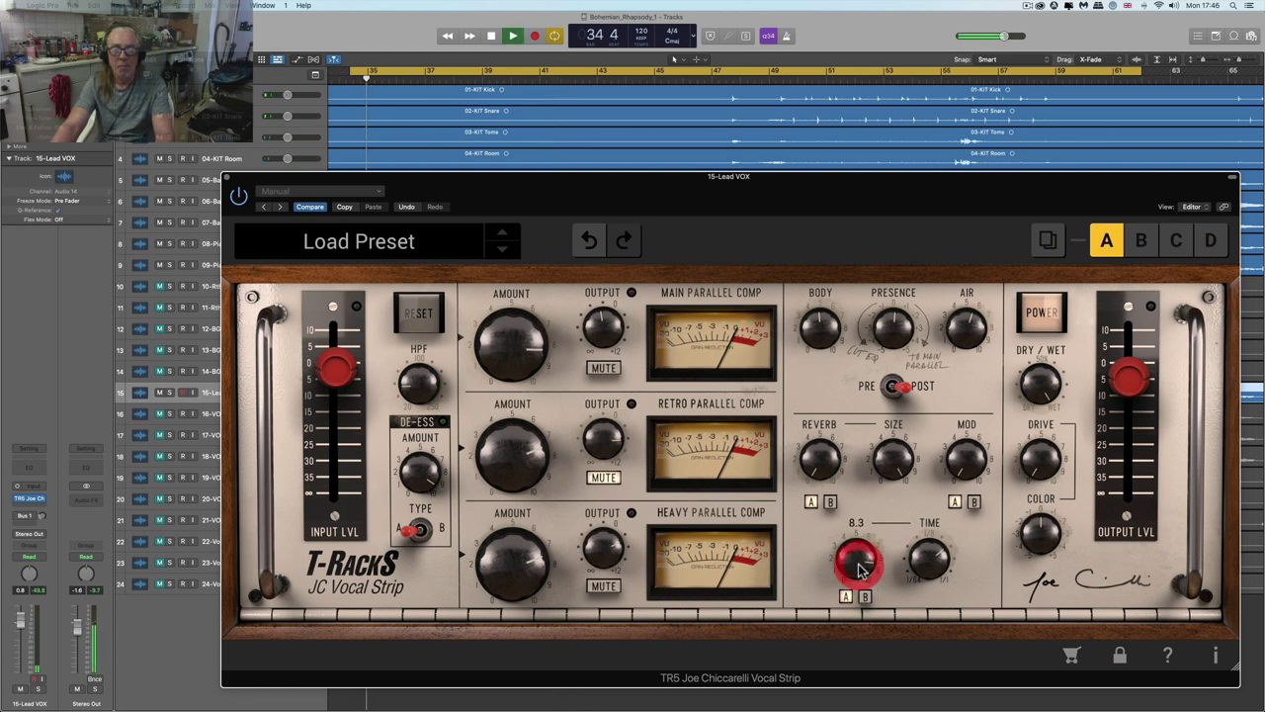
pyautogui.scroll(-5, 860, 562)
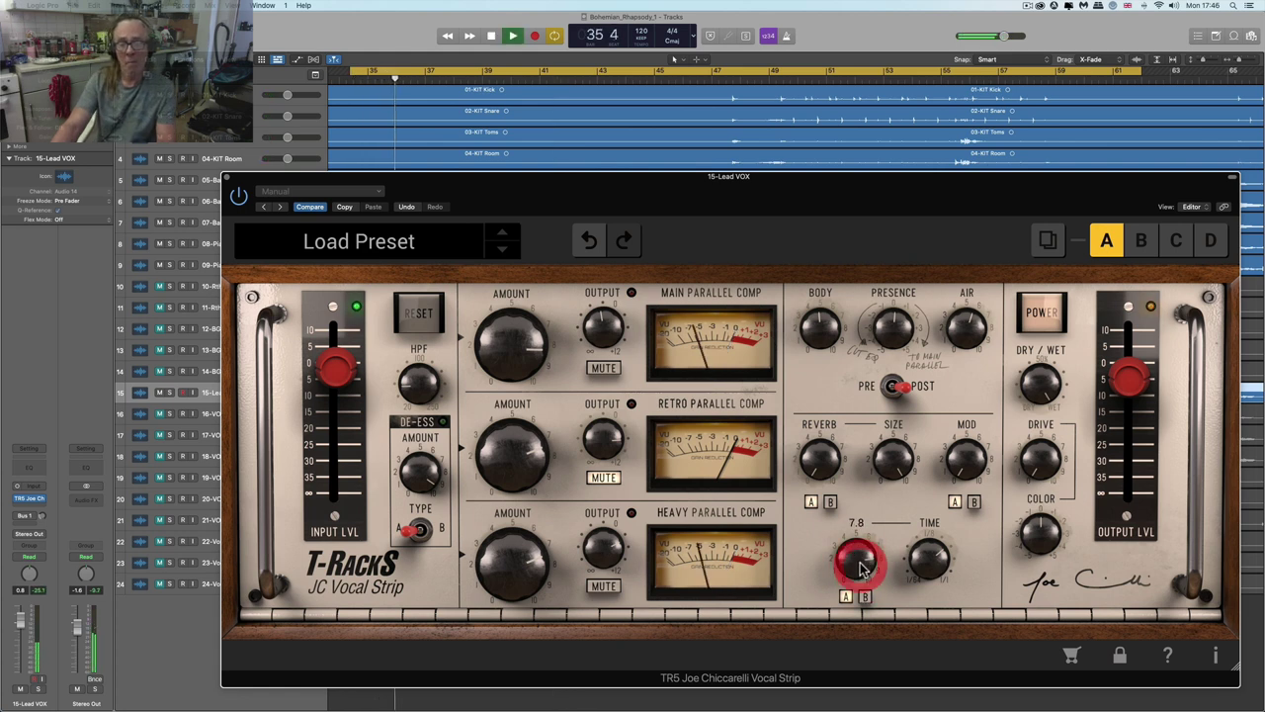
pyautogui.moveTo(859, 559)
pyautogui.mouseDown()
pyautogui.moveTo(859, 572)
pyautogui.moveTo(860, 552)
pyautogui.mouseUp()
pyautogui.press('space')
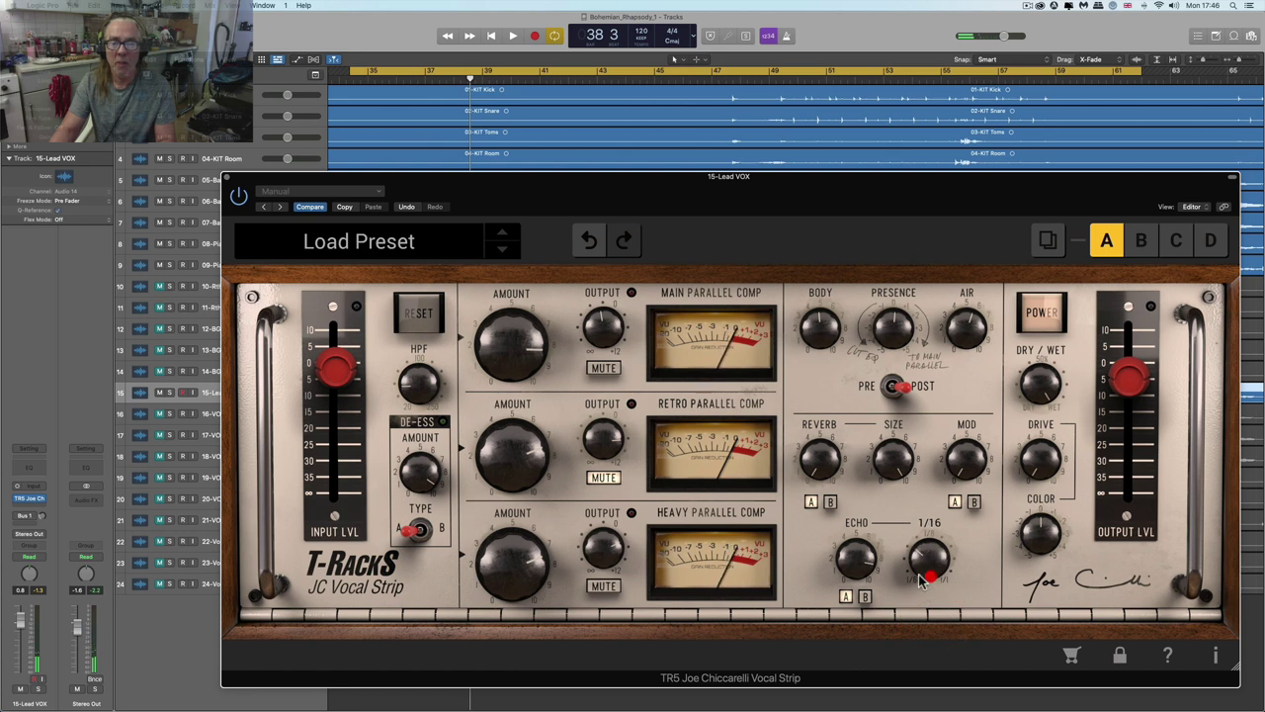
pyautogui.moveTo(858, 559); pyautogui.dragTo(864, 587)
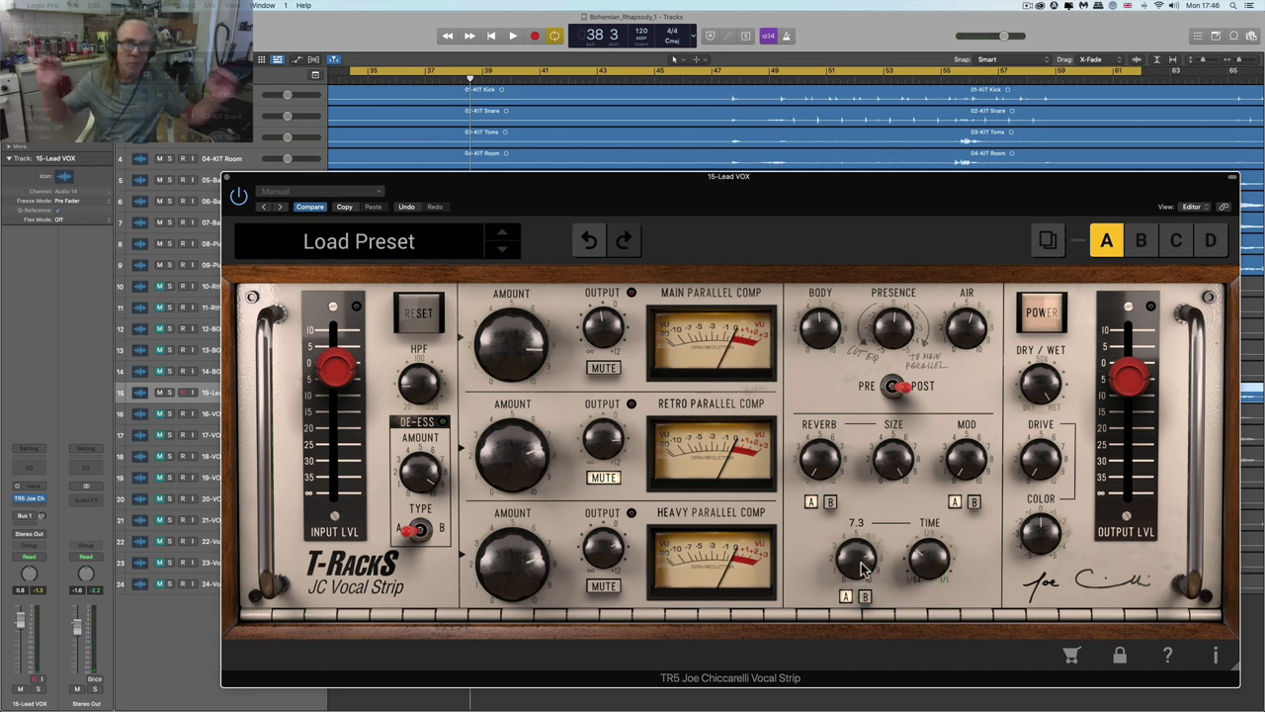
# - Replay the start of the looped section to listen to the echo on the lead vocal
pyautogui.press('space')
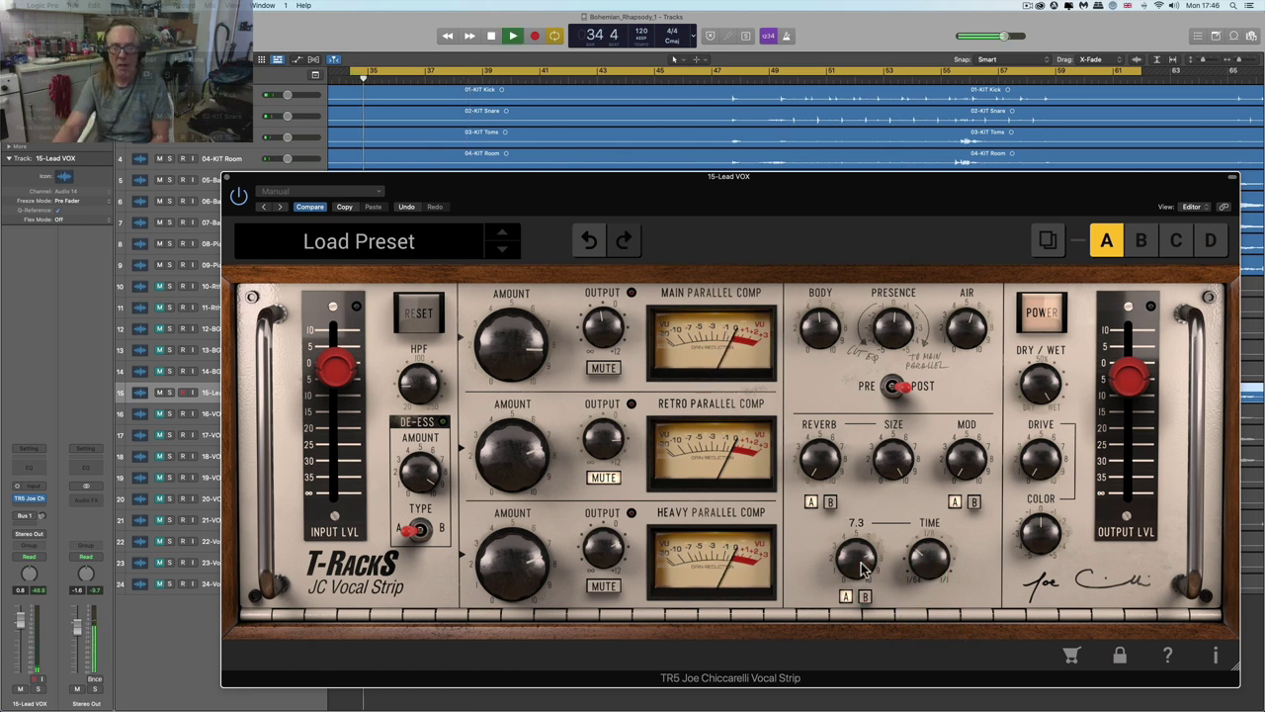
pyautogui.press('space')
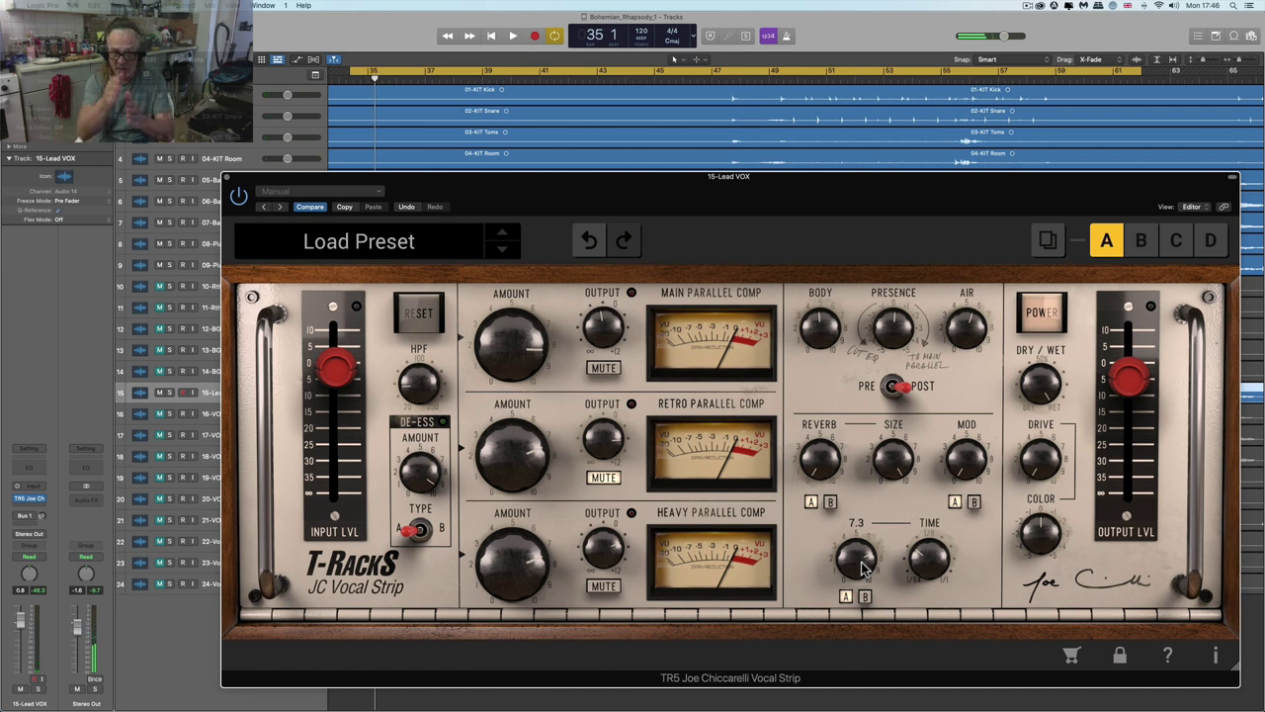
pyautogui.press('space')
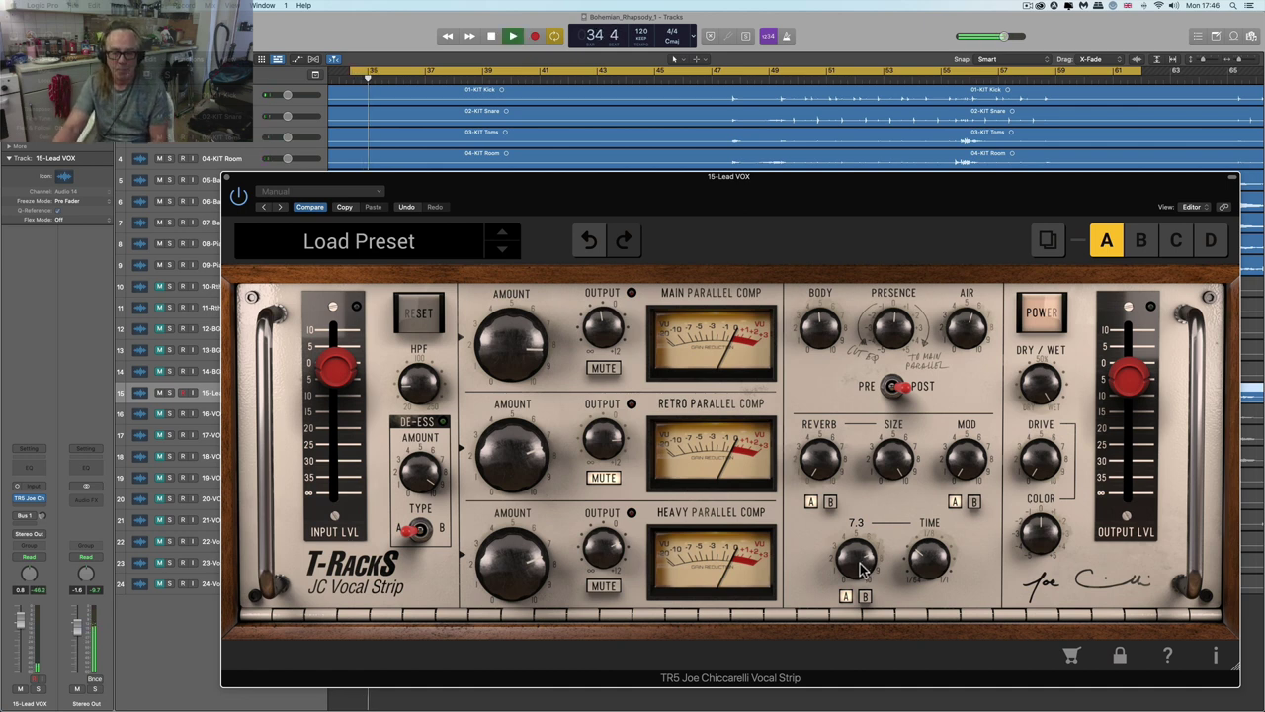
# - Raise the echo amount to 7.8 and lower it to 5.8 while auditioning the vocal, and stop playback
pyautogui.scroll(5, 860, 568)
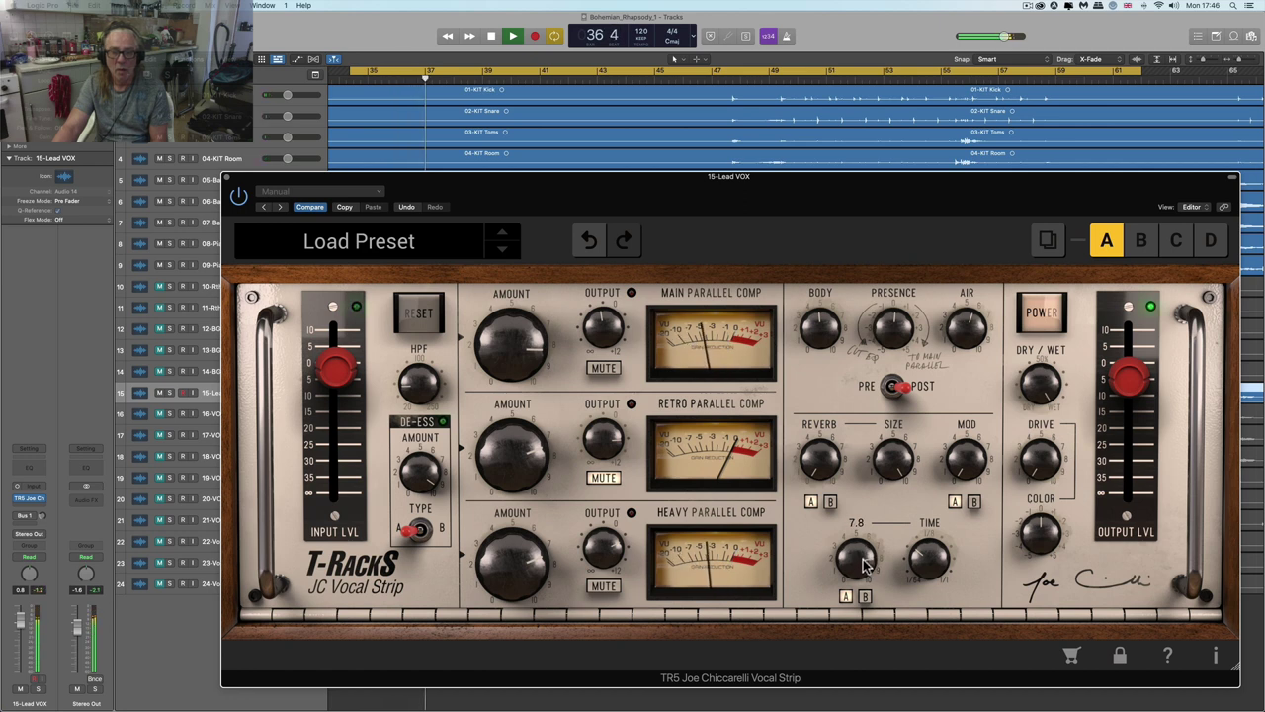
pyautogui.moveTo(863, 560); pyautogui.dragTo(868, 620)
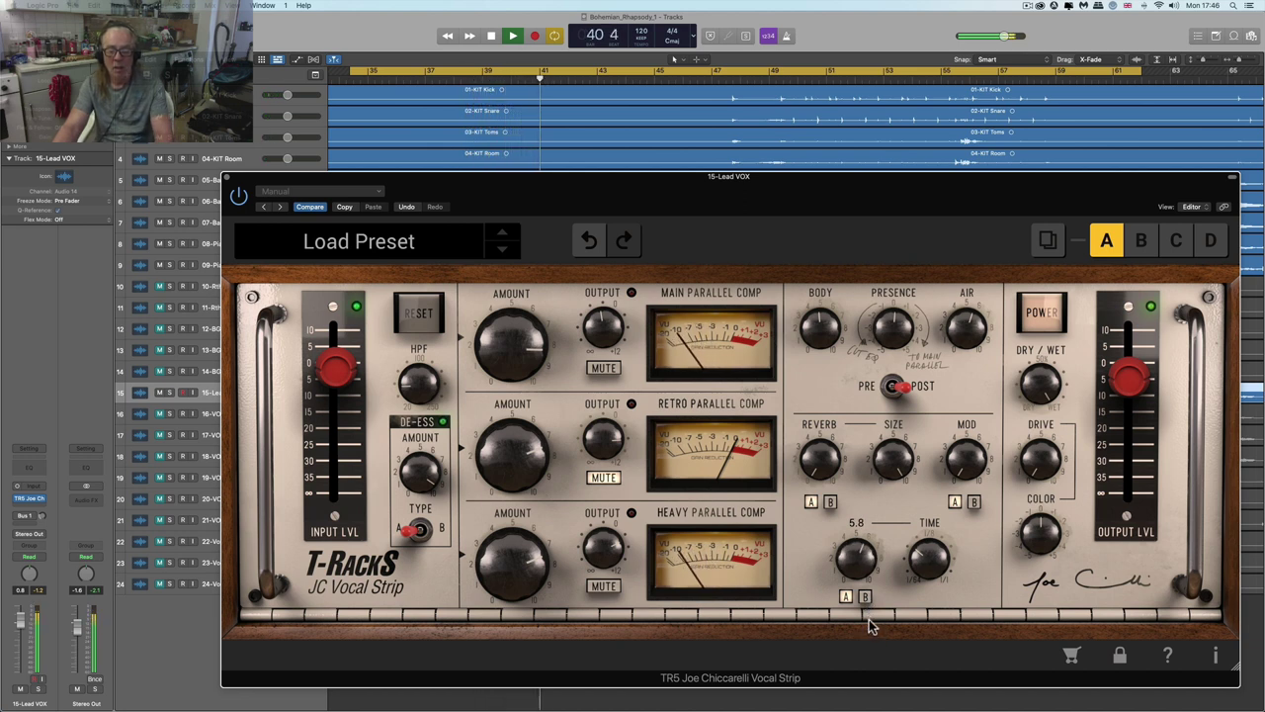
pyautogui.press('space')
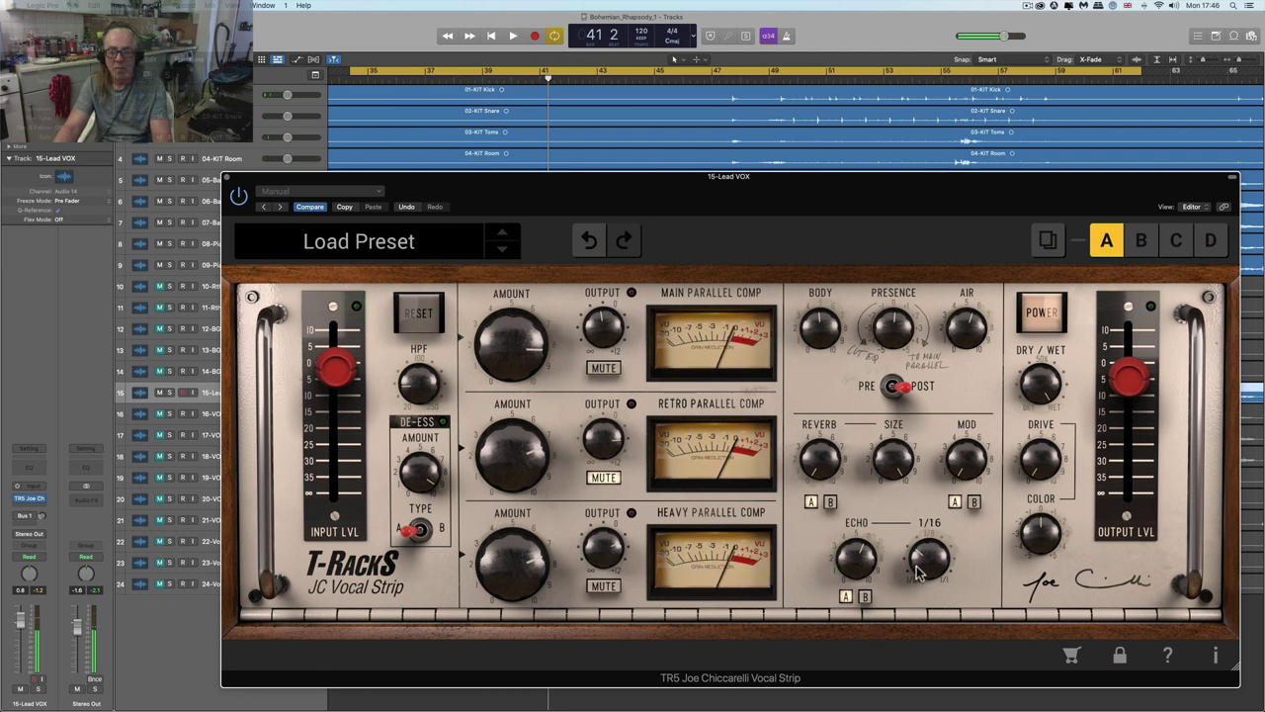
# - Set the echo time to 1/4, switch the echo to type B, and start playback
pyautogui.moveTo(918, 573); pyautogui.dragTo(912, 502)
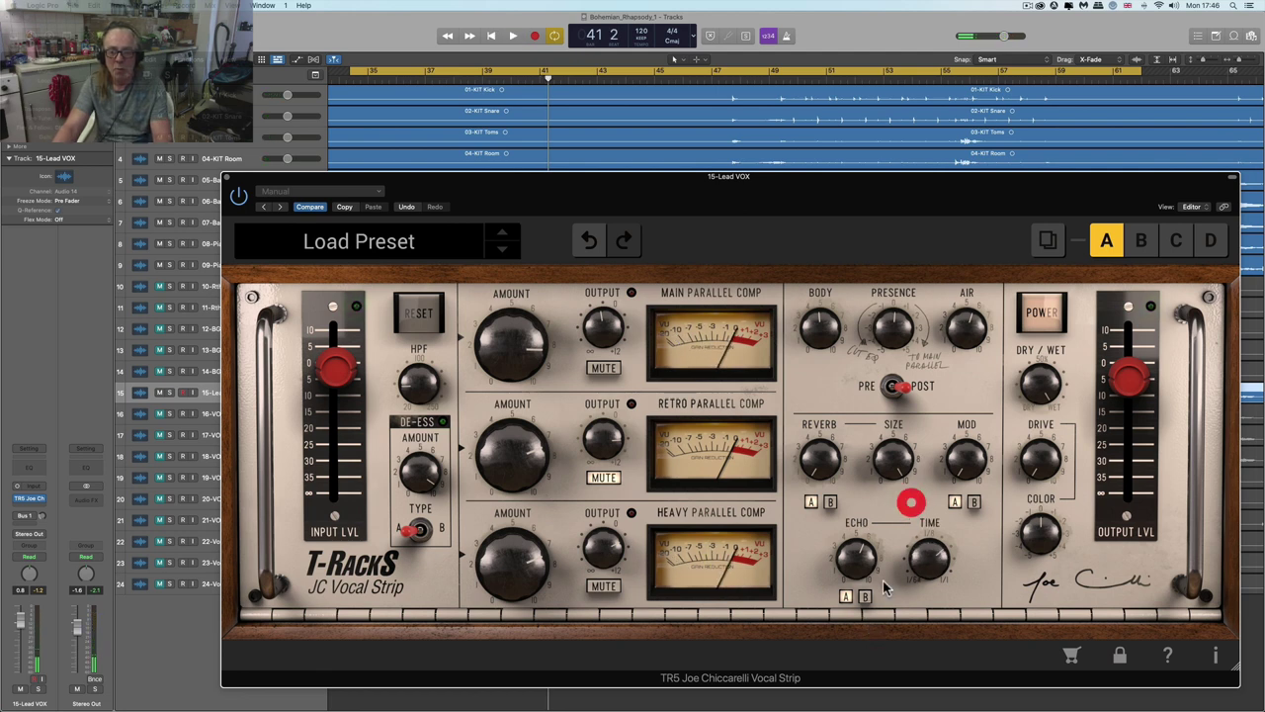
pyautogui.click(865, 597)
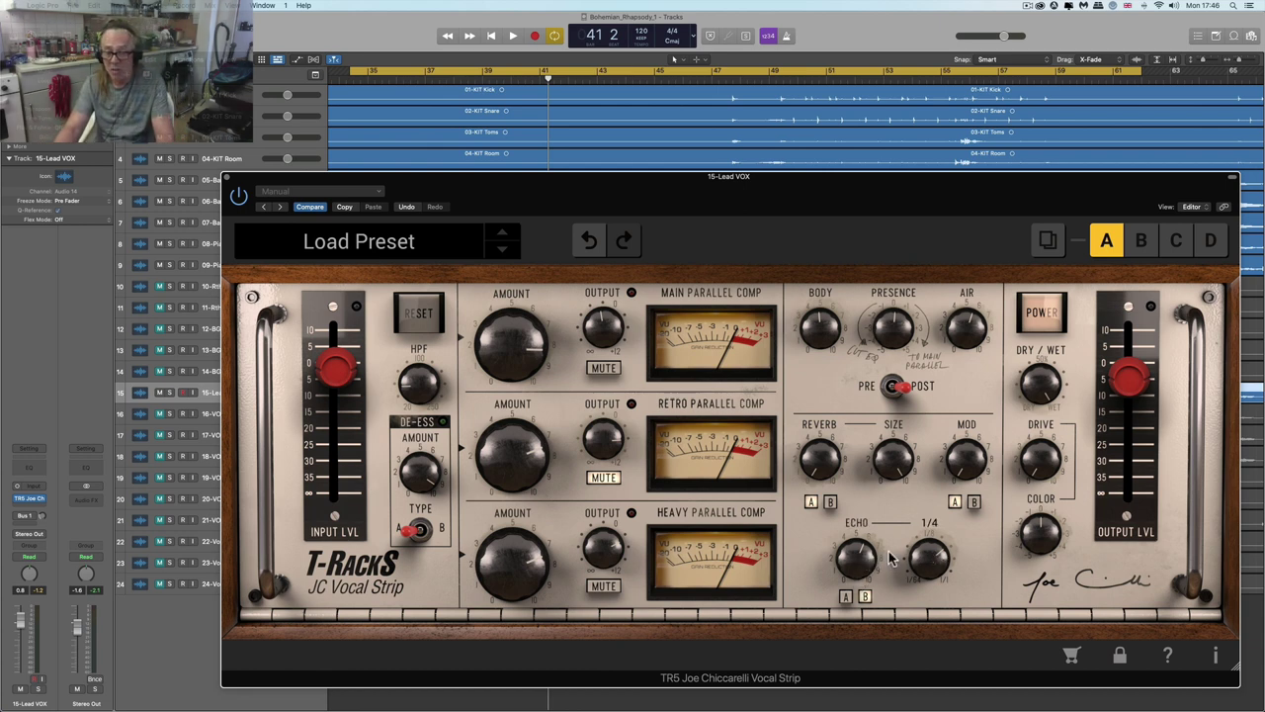
pyautogui.press('space')
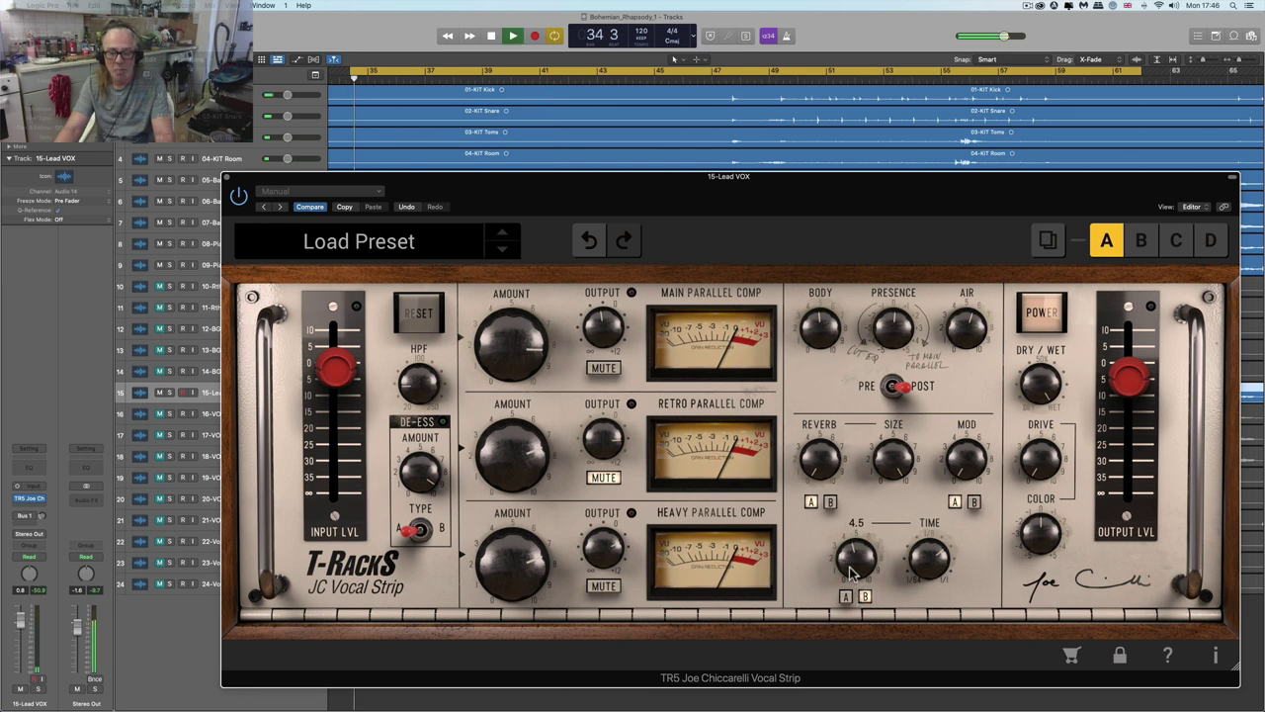
# - Adjust the echo amount to 4.7 and down to 4.1 while listening to the lead vocal, and stop playback
pyautogui.moveTo(856, 556); pyautogui.dragTo(855, 553)
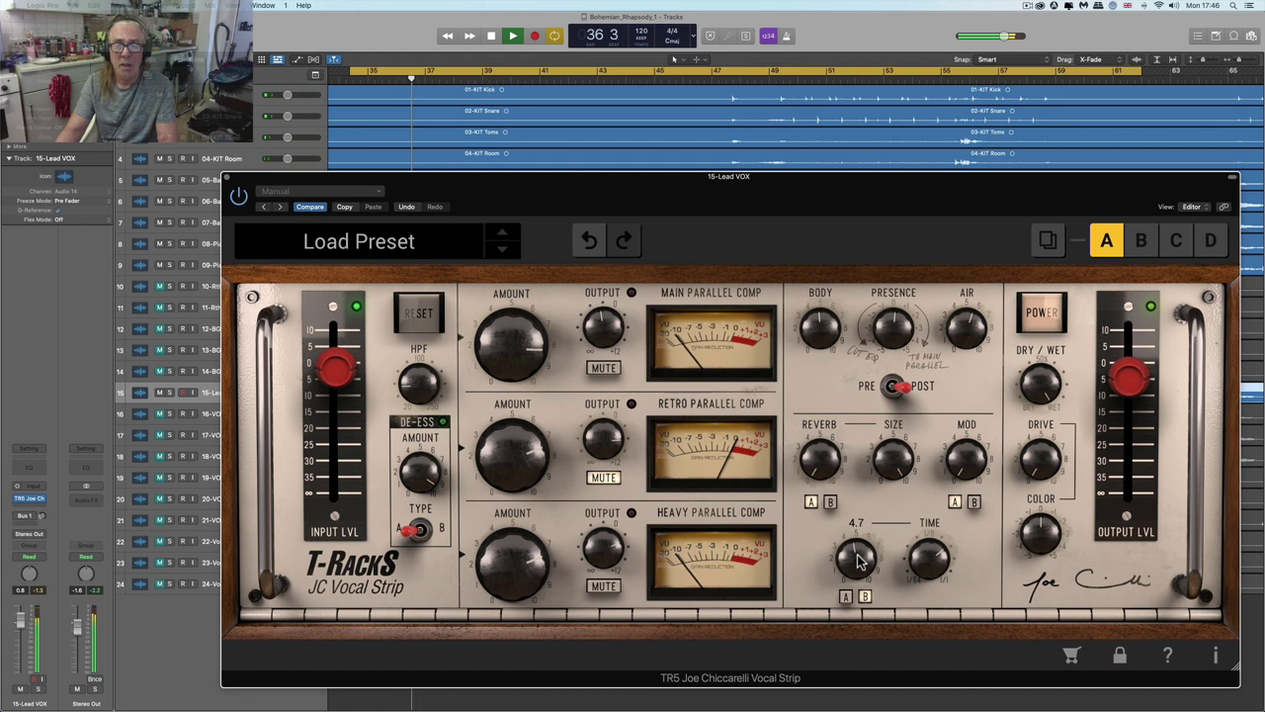
pyautogui.moveTo(858, 561); pyautogui.dragTo(860, 591)
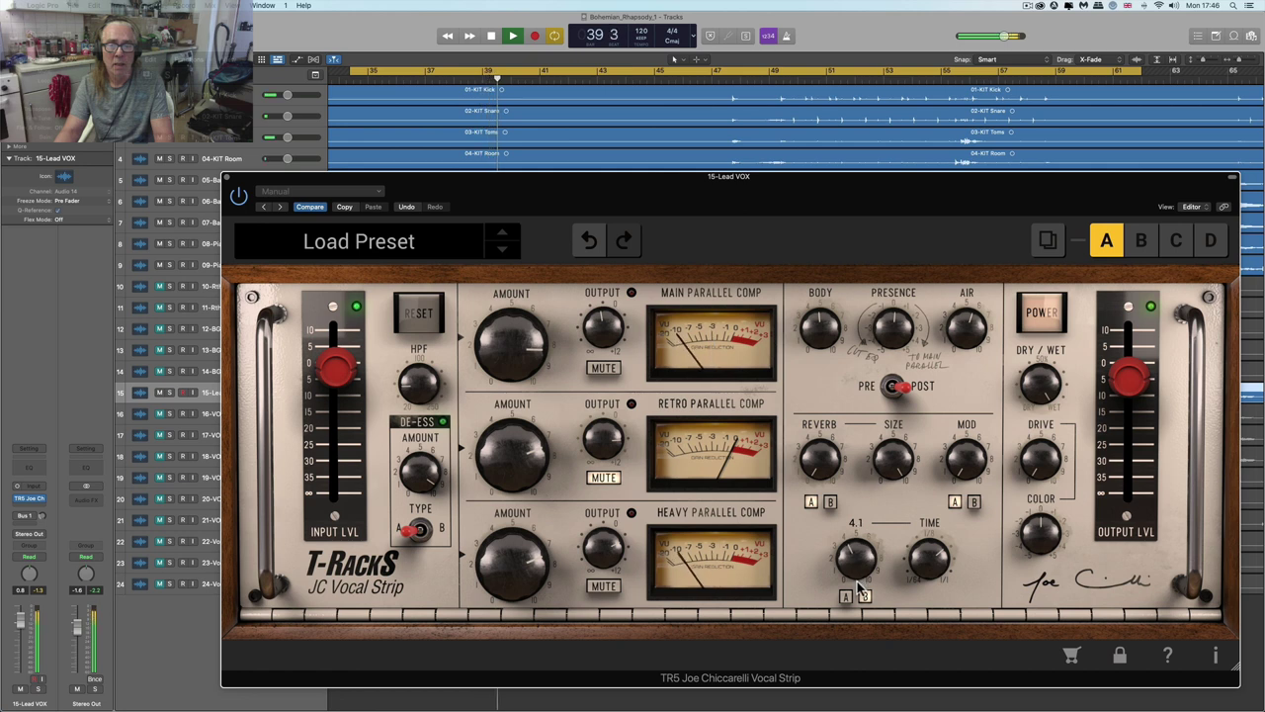
pyautogui.press('space')
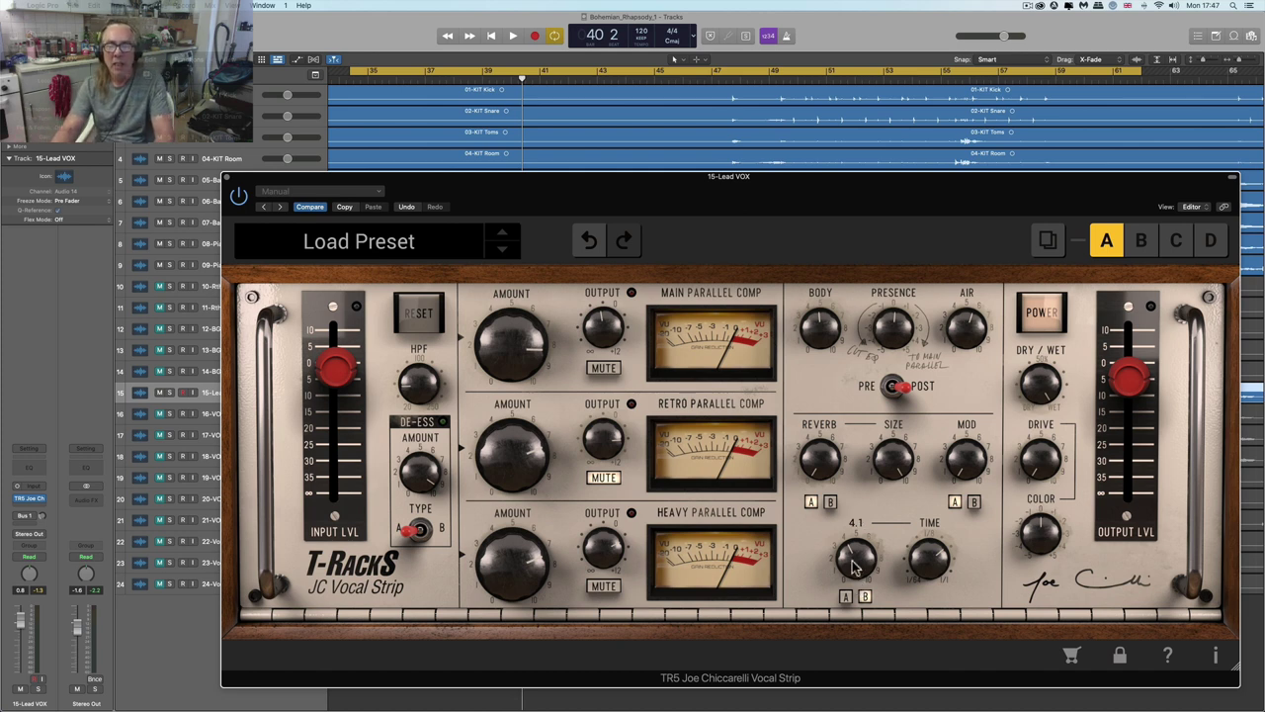
# - Replay the section while raising the type B echo amount to 8.2, and stop playback
pyautogui.moveTo(929, 558)
pyautogui.moveTo(931, 599); pyautogui.dragTo(931, 554)
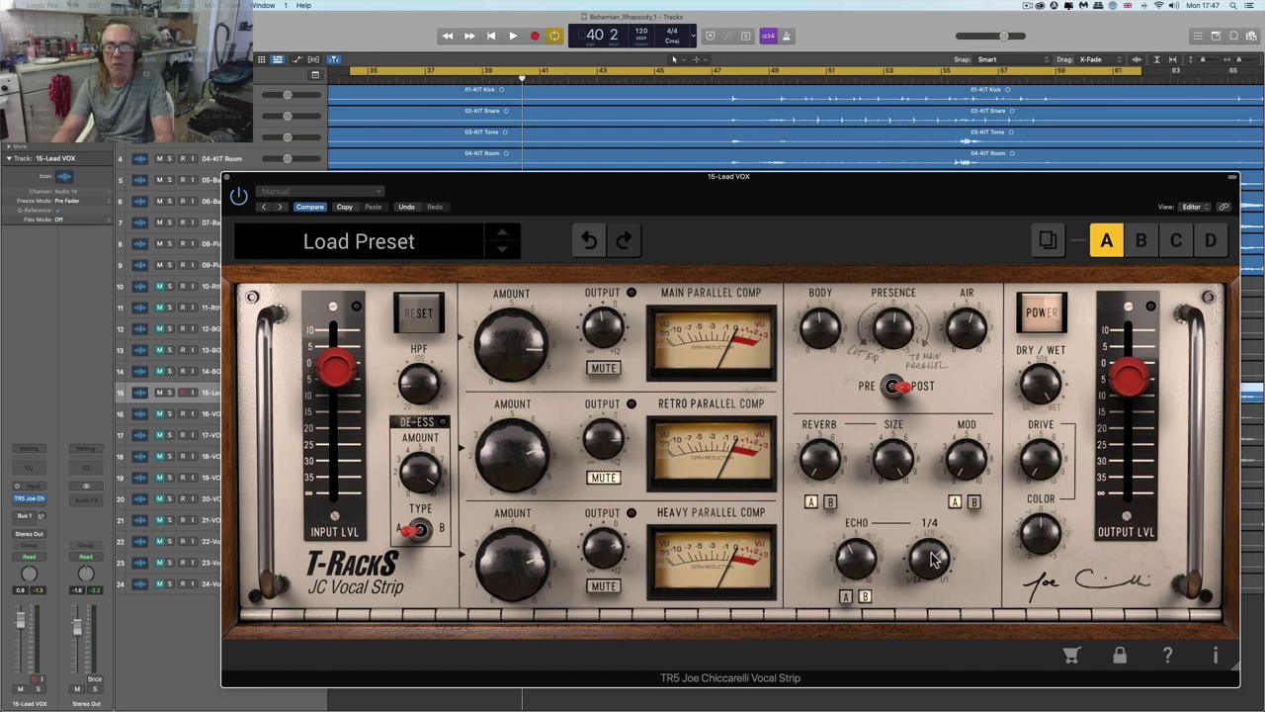
pyautogui.moveTo(858, 558)
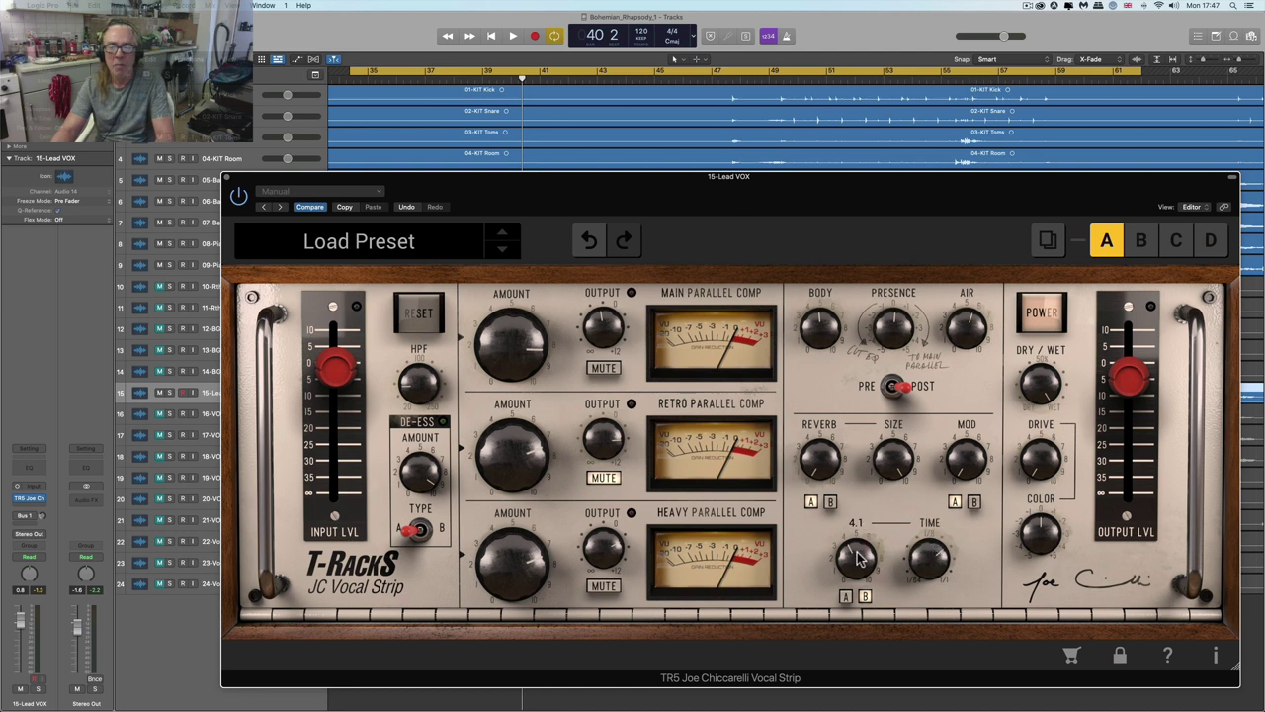
pyautogui.press('space')
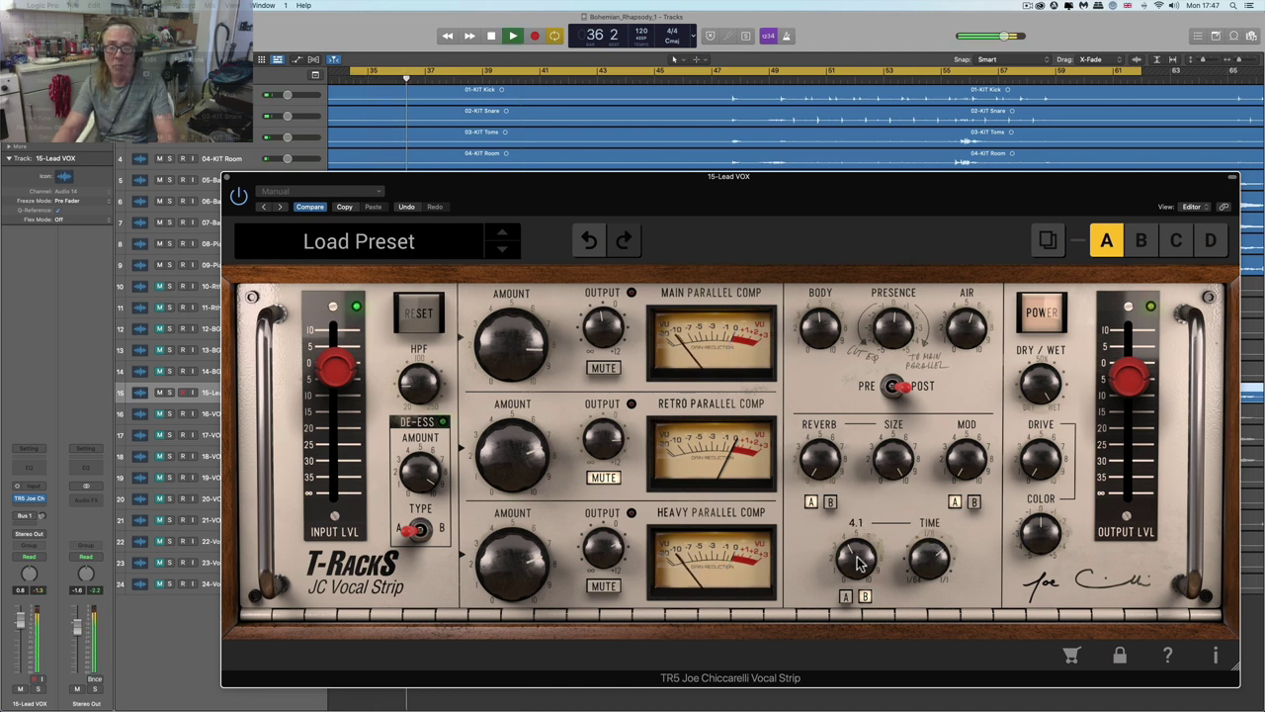
pyautogui.moveTo(858, 556); pyautogui.dragTo(851, 527)
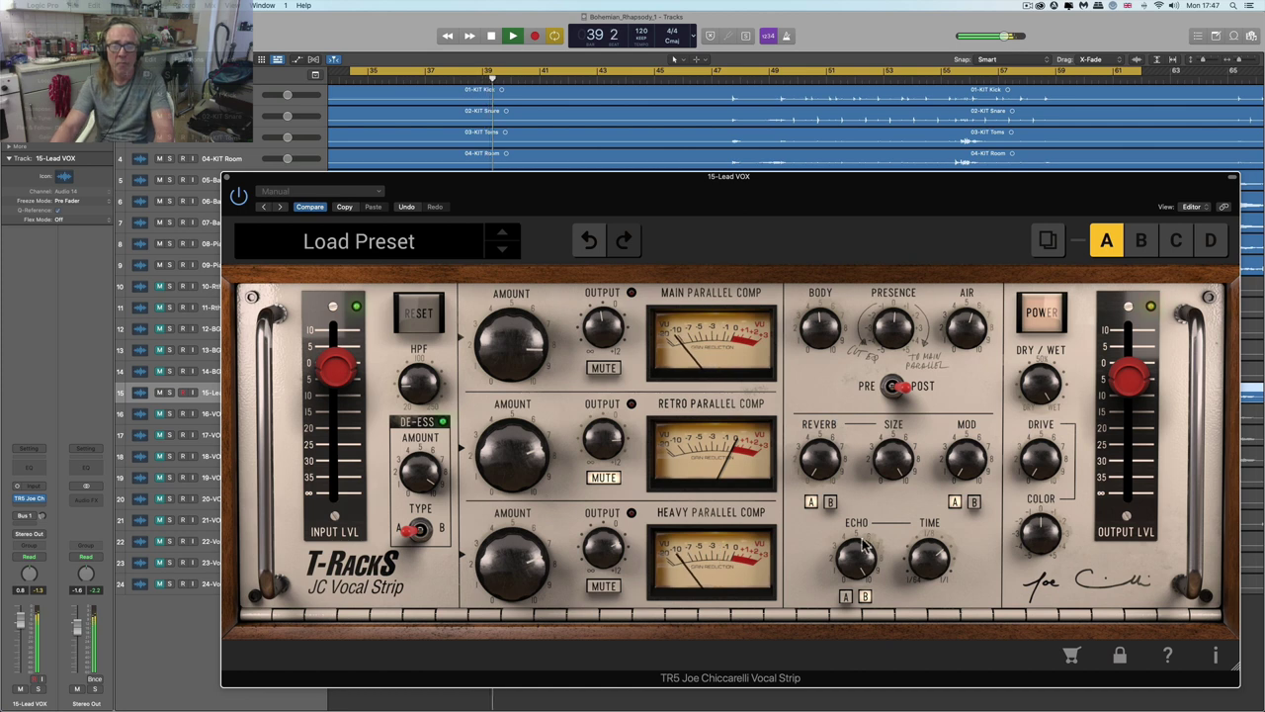
pyautogui.scroll(5, 860, 559)
pyautogui.press('space')
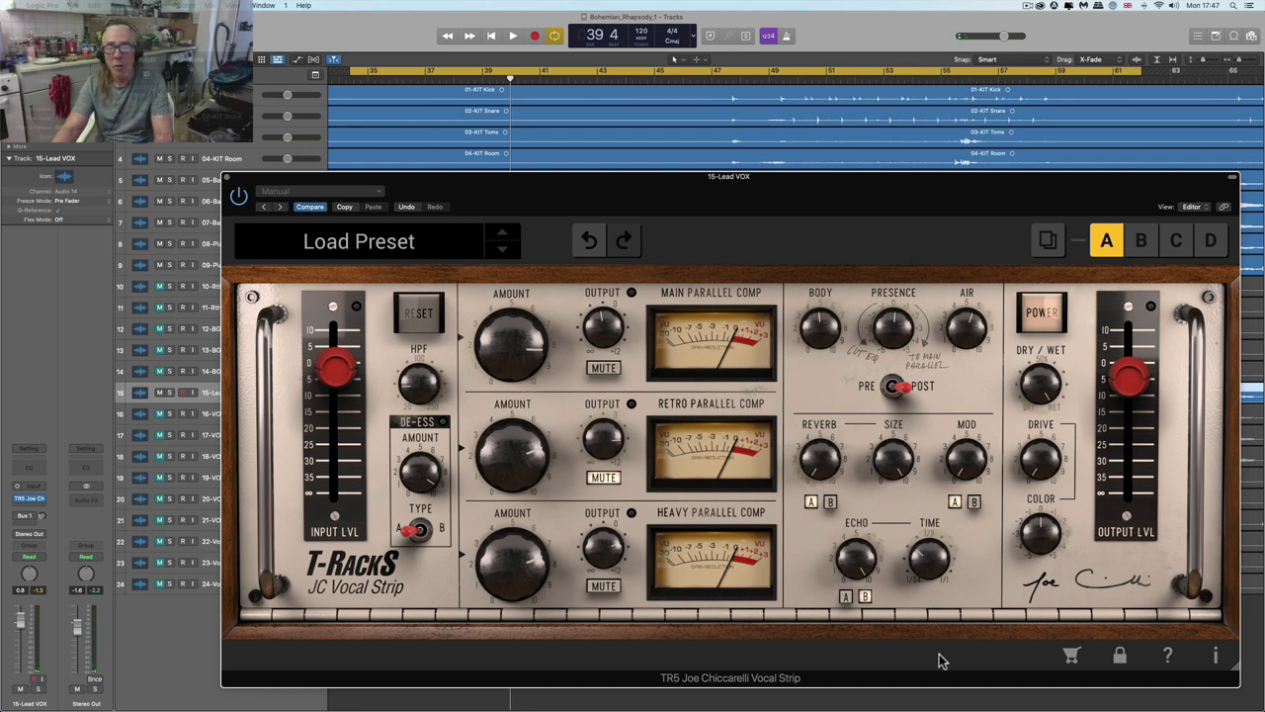
# - Reduce the echo amount to 7.2 and set the echo time to 1/16
pyautogui.moveTo(930, 570)
pyautogui.click(860, 598)
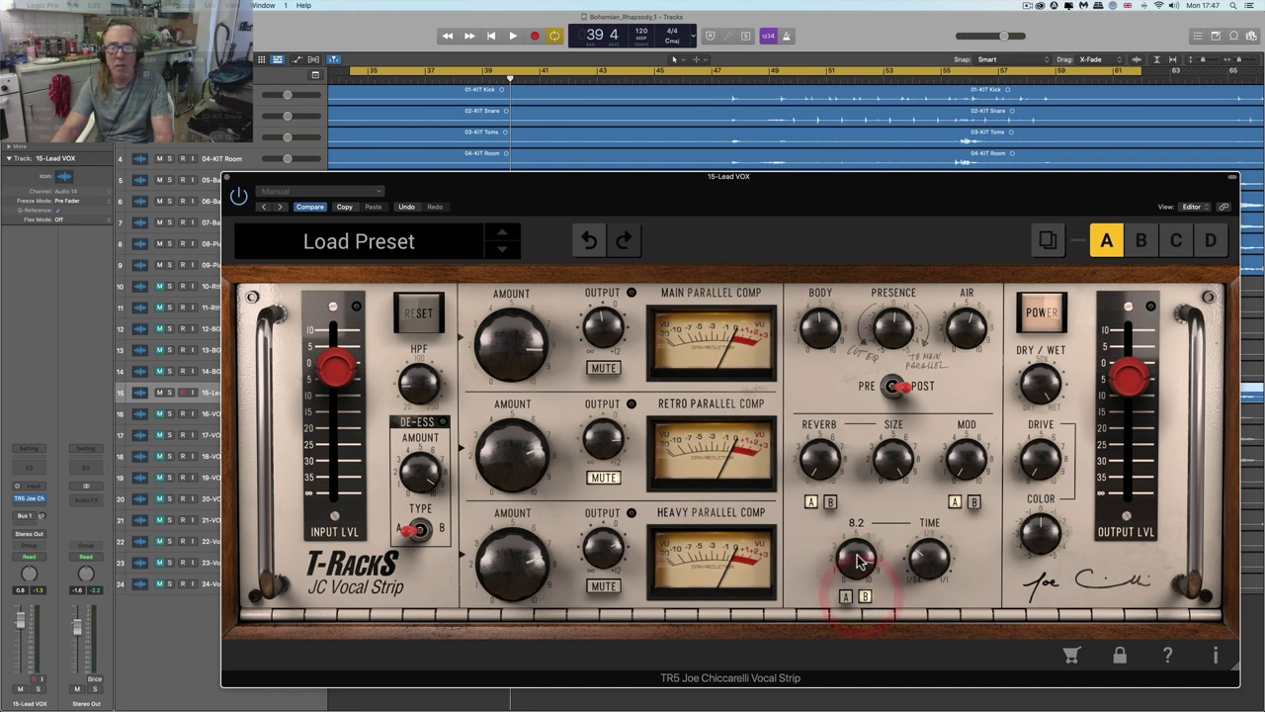
pyautogui.click(860, 593)
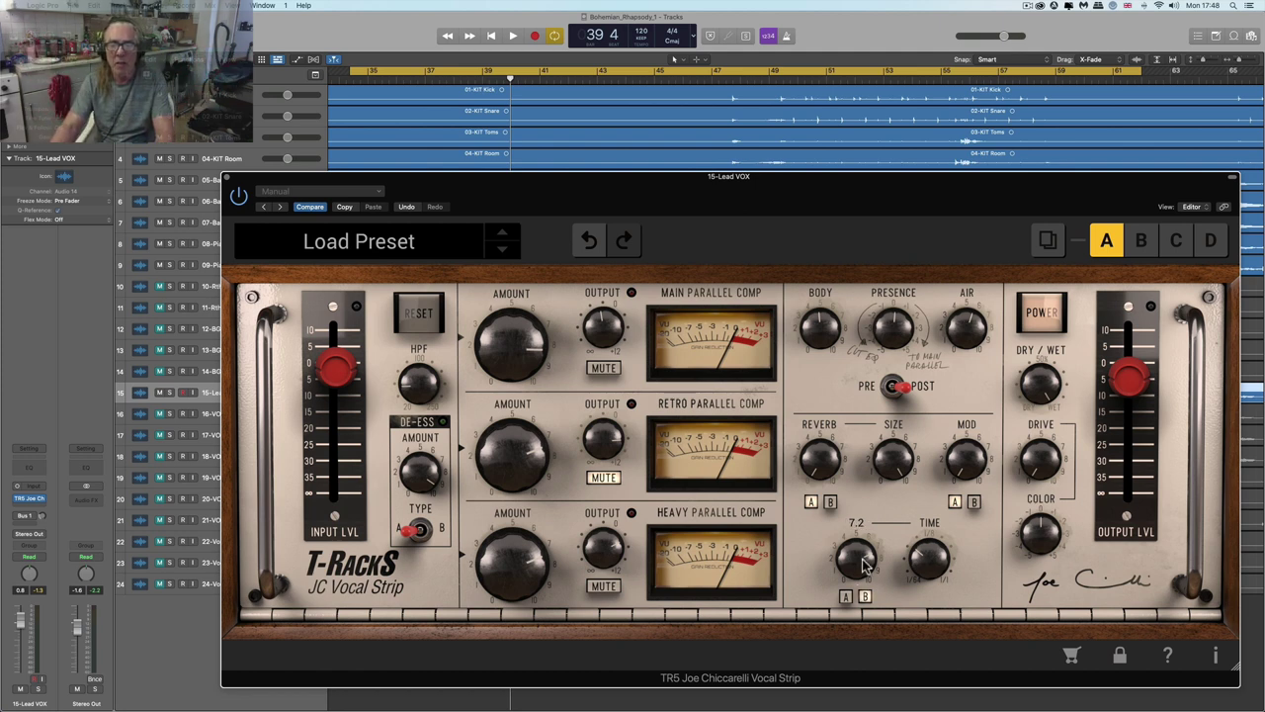
pyautogui.moveTo(912, 563)
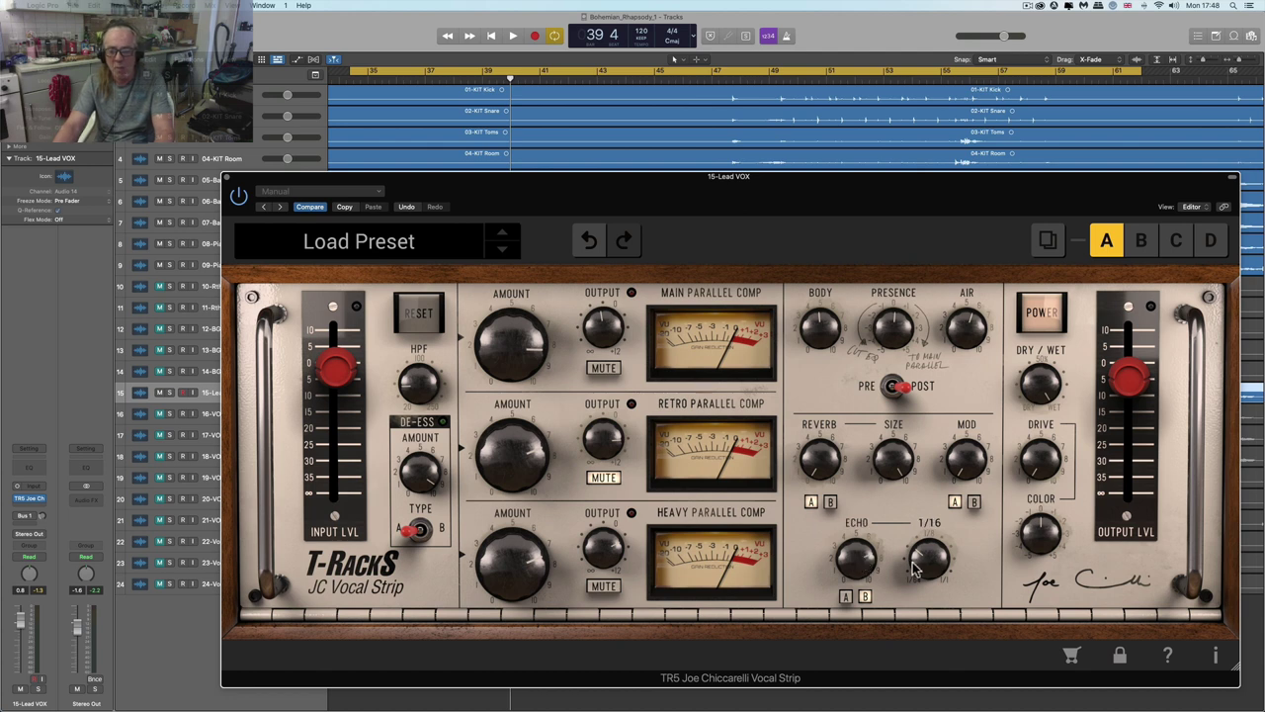
pyautogui.click(865, 557)
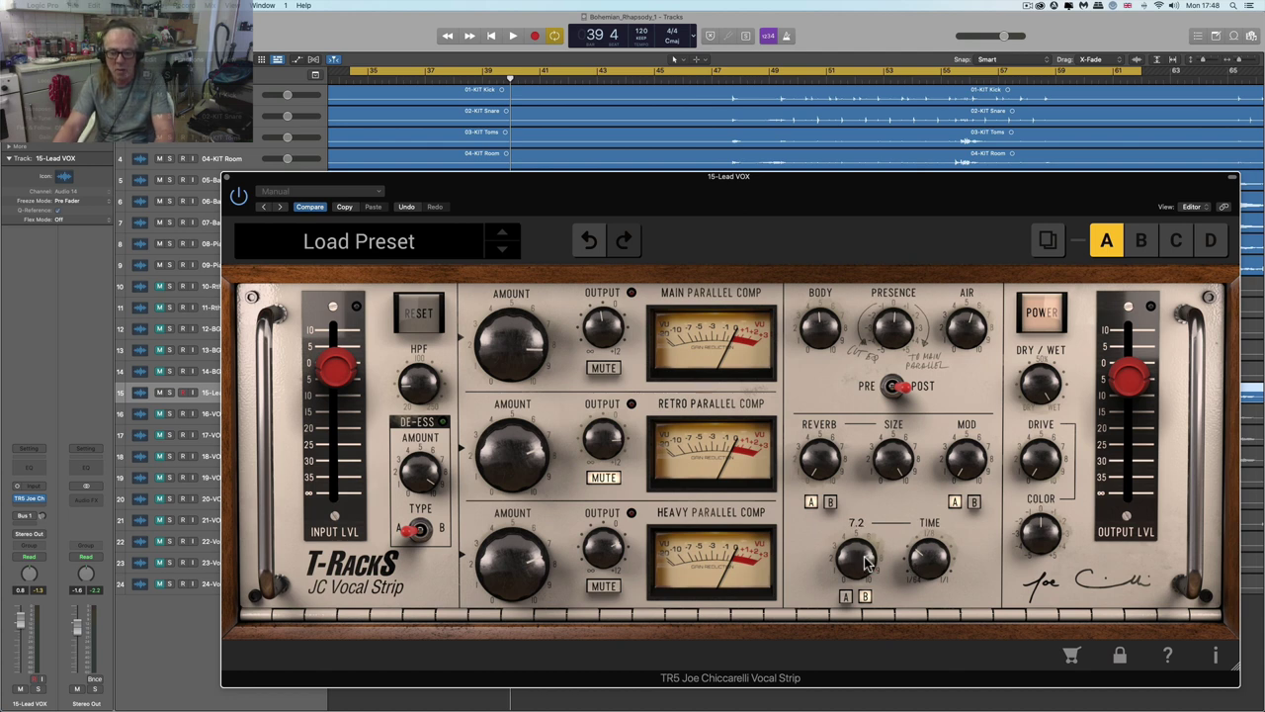
# - Restart playback and lower the echo amount to 6.3 to hear the 1/16 echo on the vocal
pyautogui.press('space')
pyautogui.moveTo(920, 555)
pyautogui.press('space')
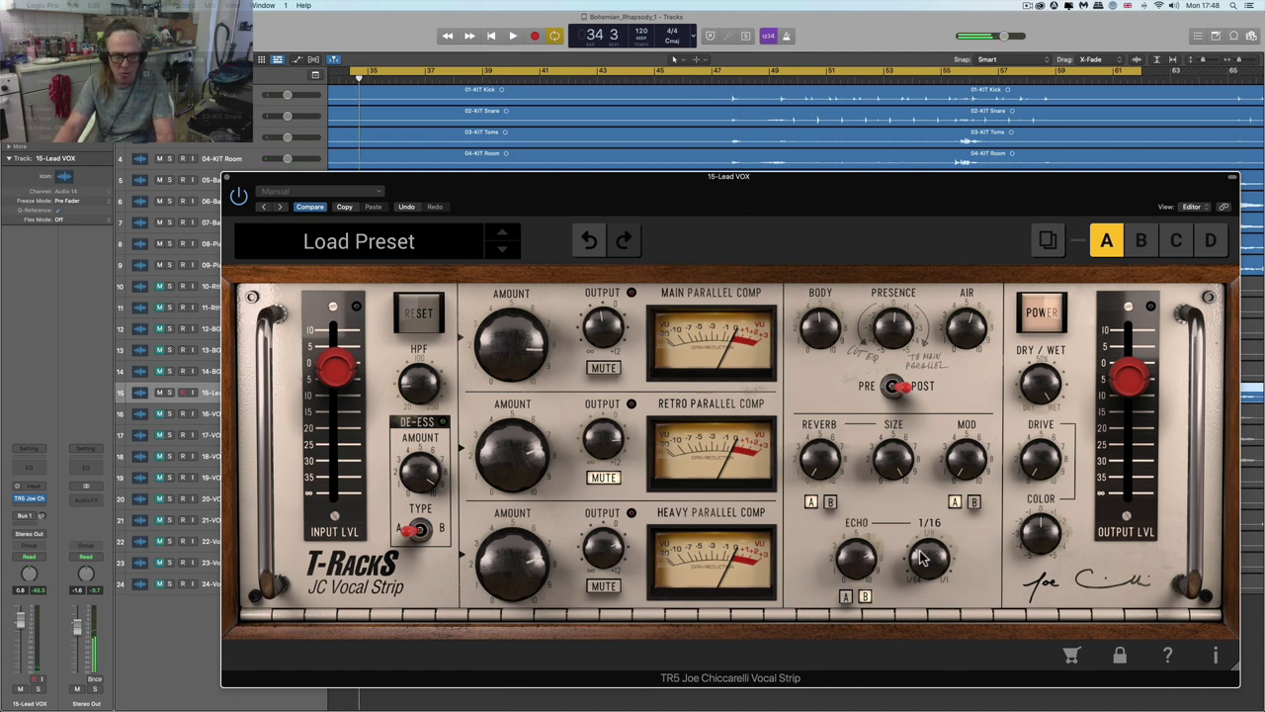
pyautogui.press('space')
pyautogui.moveTo(863, 562)
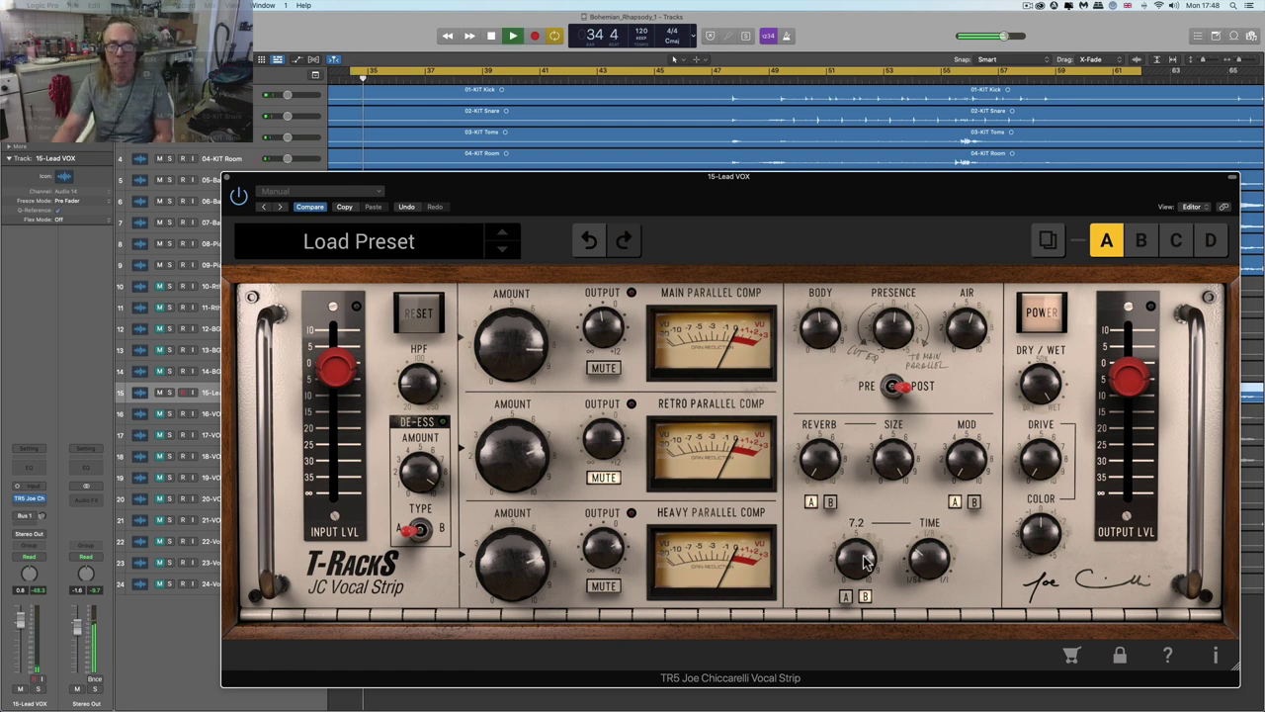
pyautogui.moveTo(863, 565); pyautogui.dragTo(866, 573)
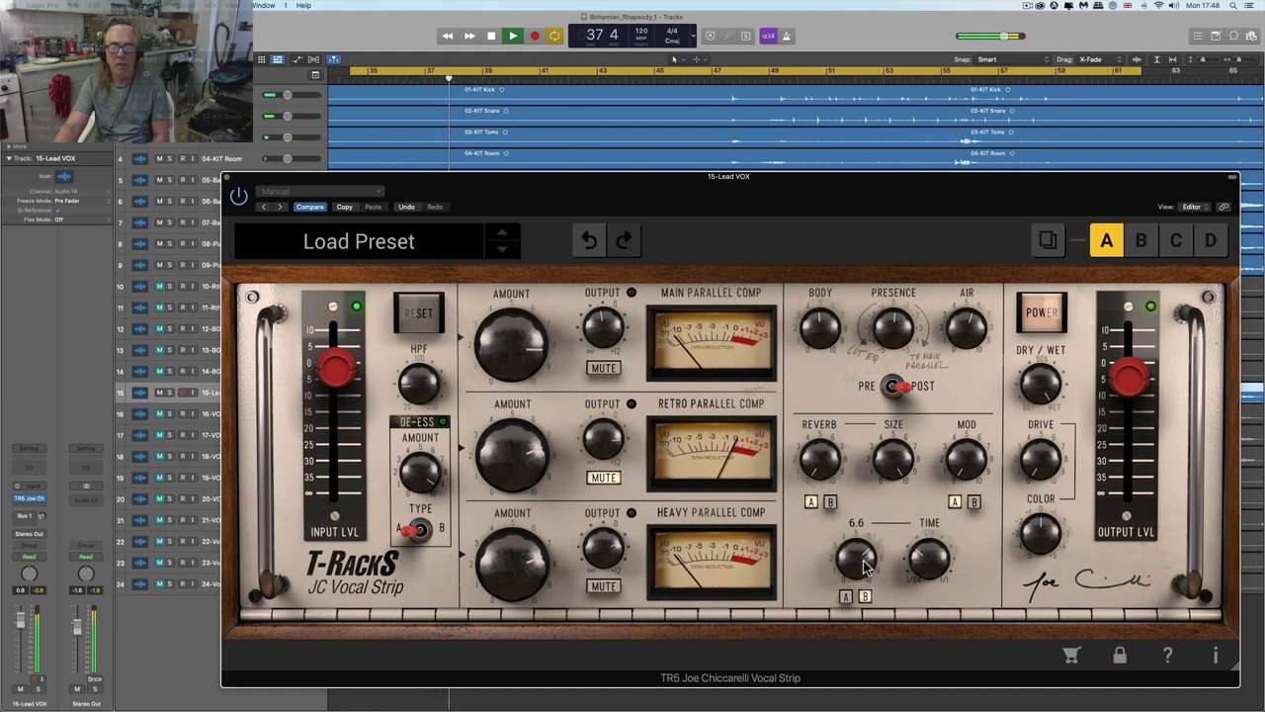
pyautogui.moveTo(863, 558); pyautogui.dragTo(864, 564)
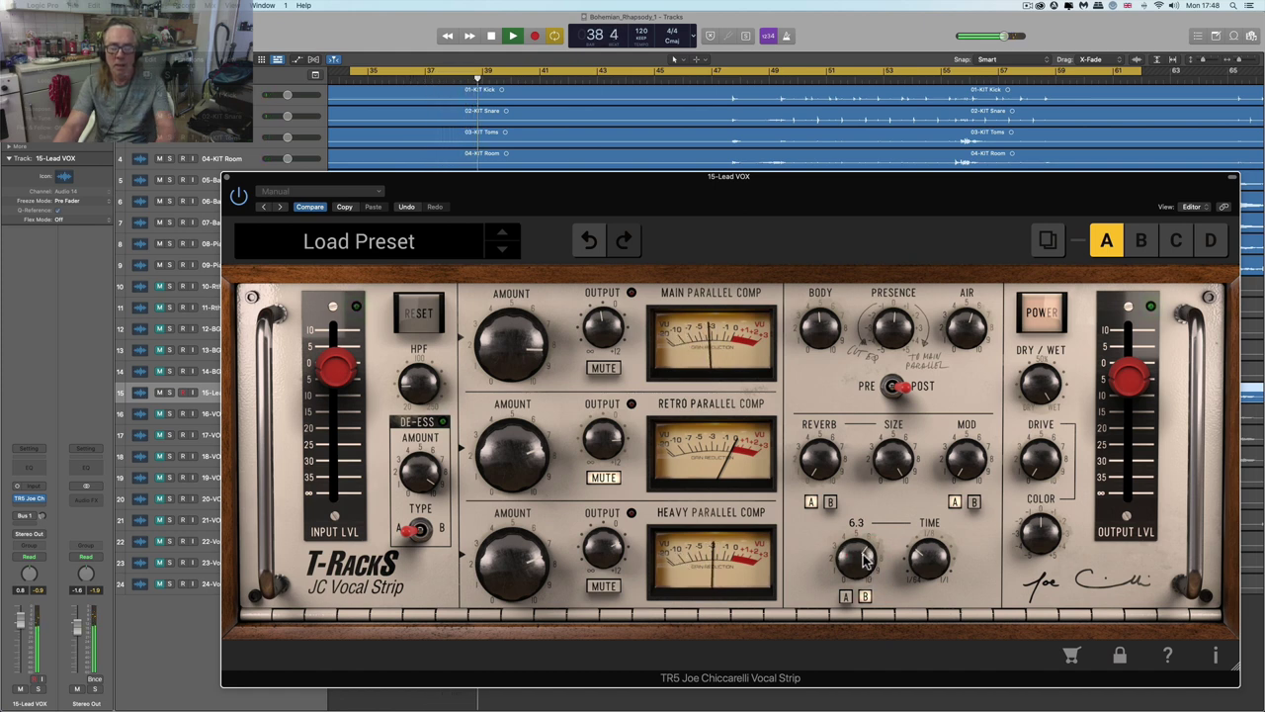
# - Bring the echo amount down to 3.0, stopping playback once the vocal has been auditioned
pyautogui.scroll(-10, 863, 563)
pyautogui.scroll(-6, 863, 569)
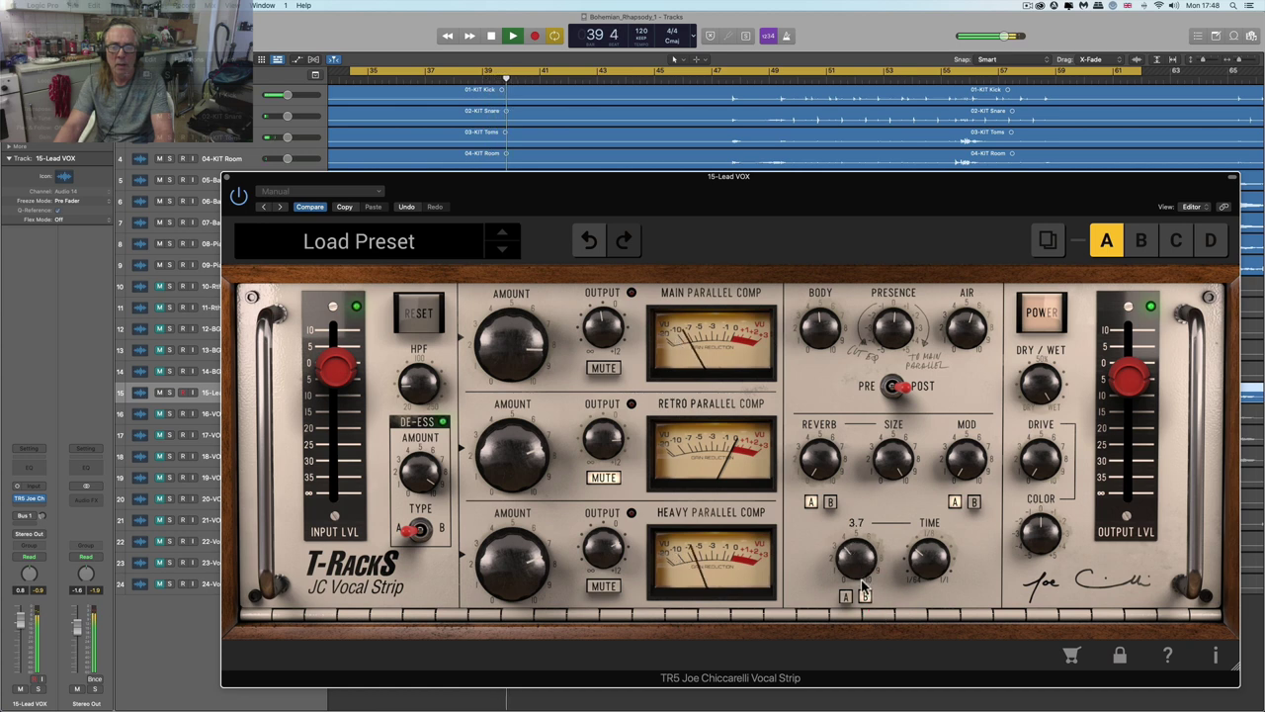
pyautogui.click(856, 571)
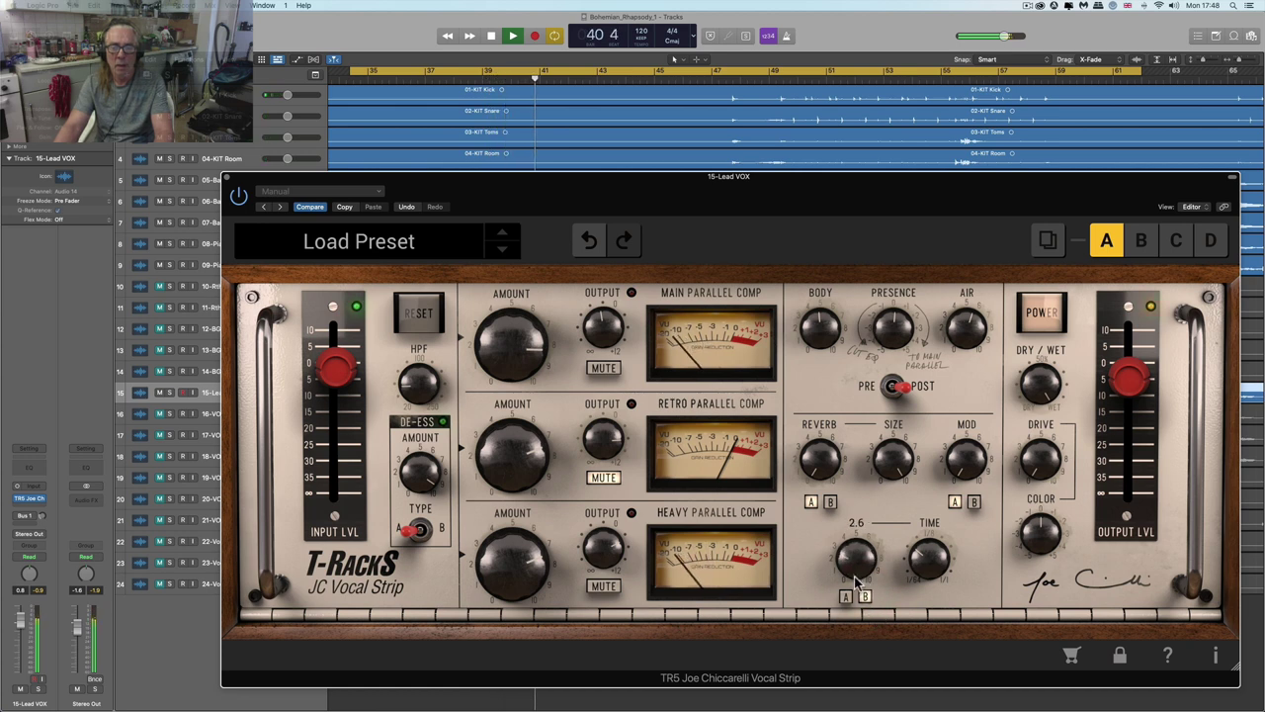
pyautogui.moveTo(855, 563); pyautogui.dragTo(855, 561)
pyautogui.press('space')
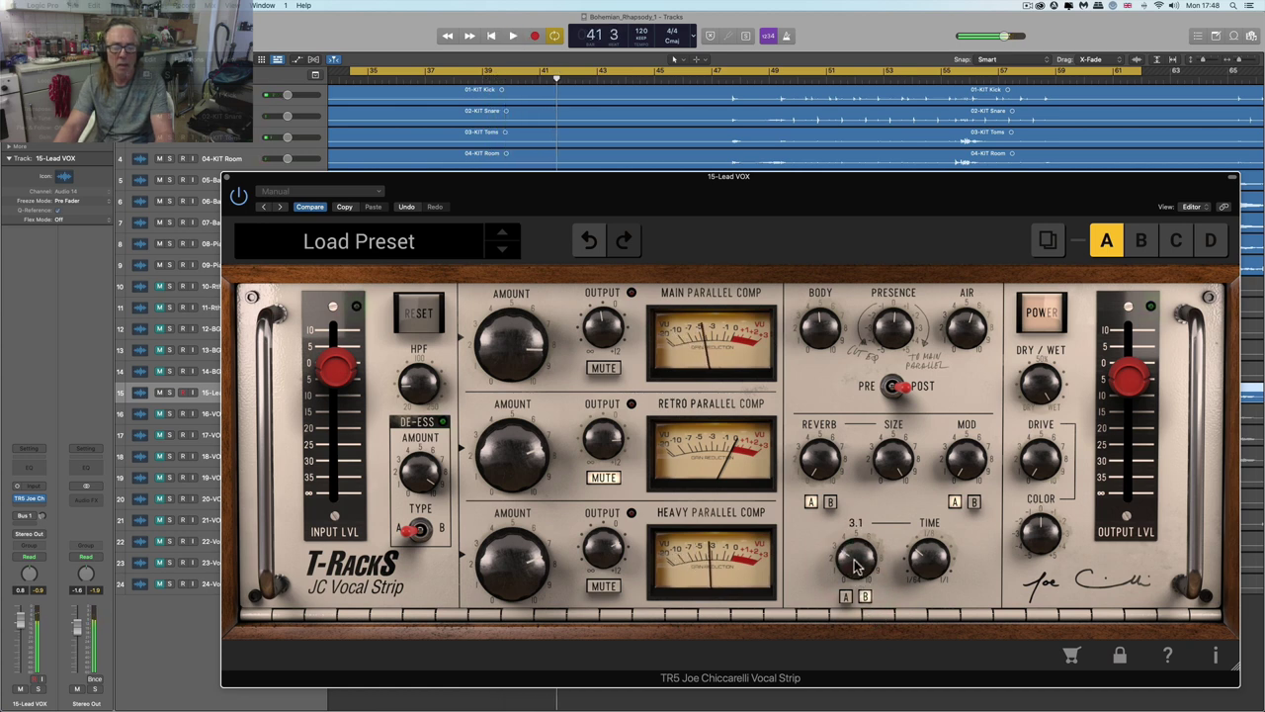
pyautogui.scroll(-1, 856, 565)
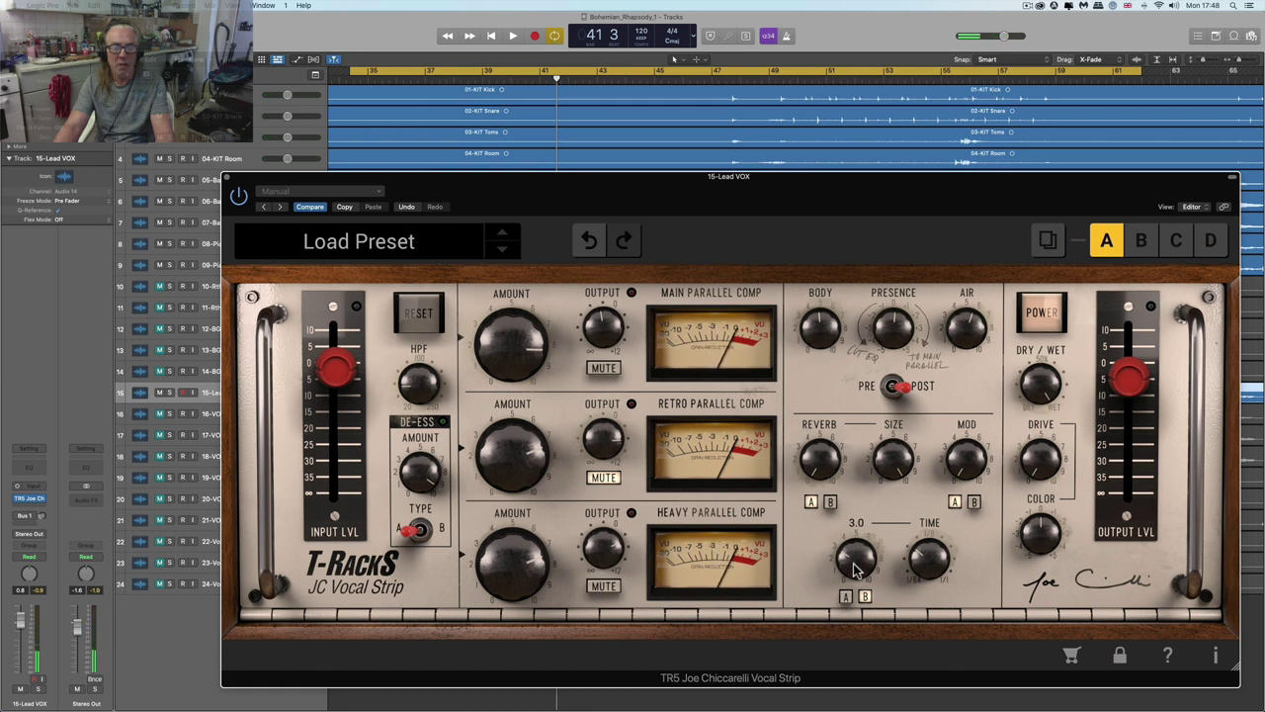
pyautogui.click(856, 566)
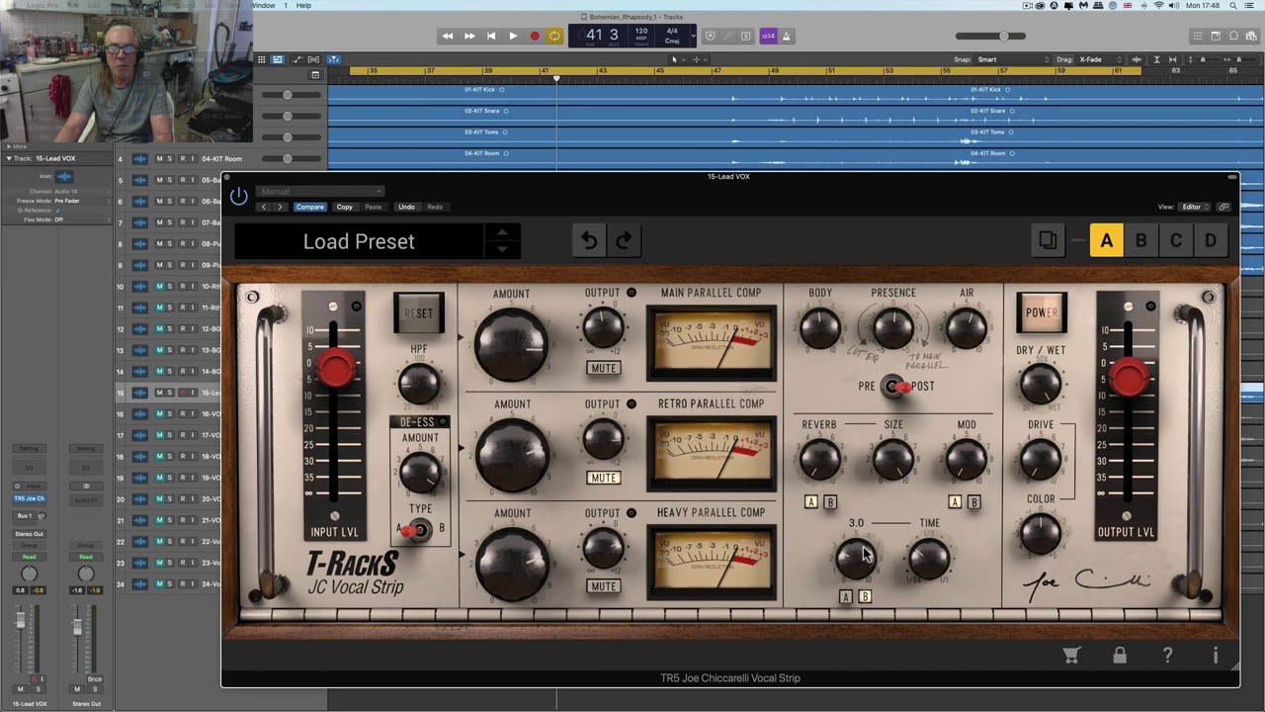
# - Reduce the reverb size and try reverb type B before returning to type A
pyautogui.moveTo(898, 461); pyautogui.dragTo(898, 525)
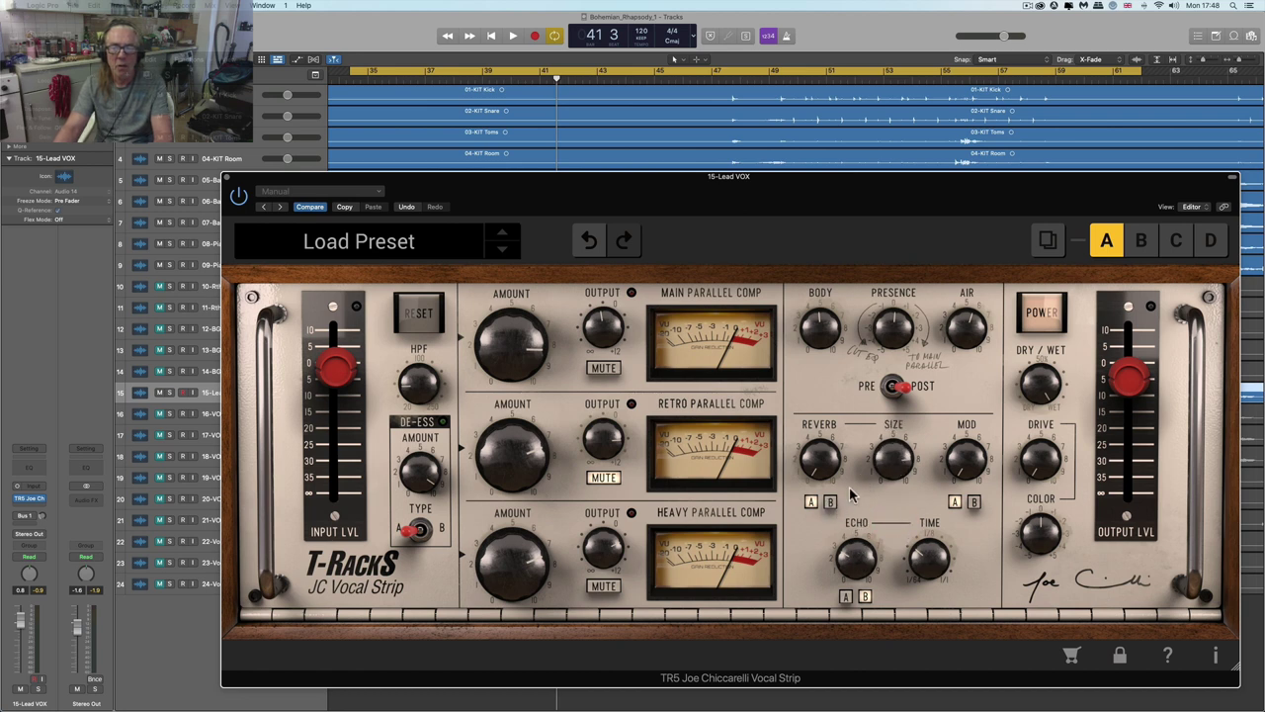
pyautogui.click(832, 504)
pyautogui.click(812, 503)
# - Audition the vocal while raising the reverb amount to 4.7 and increasing the echo amount, and stop playback
pyautogui.press('space')
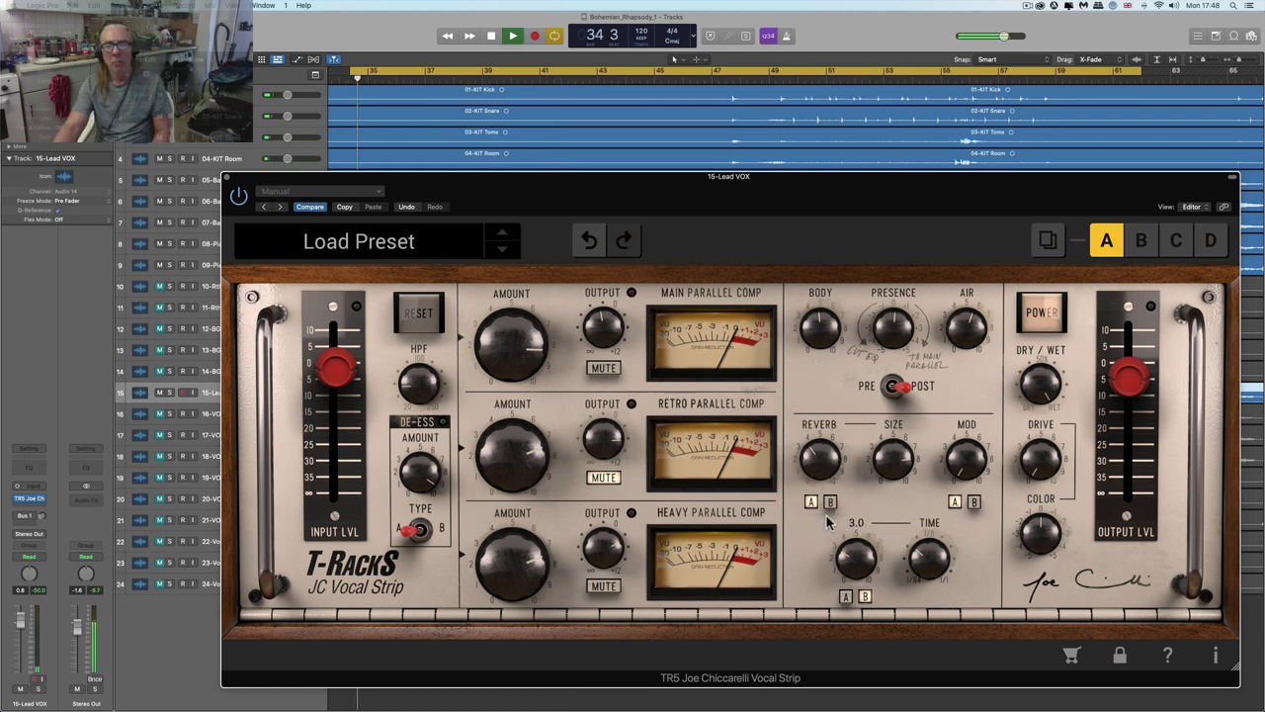
pyautogui.click(809, 454)
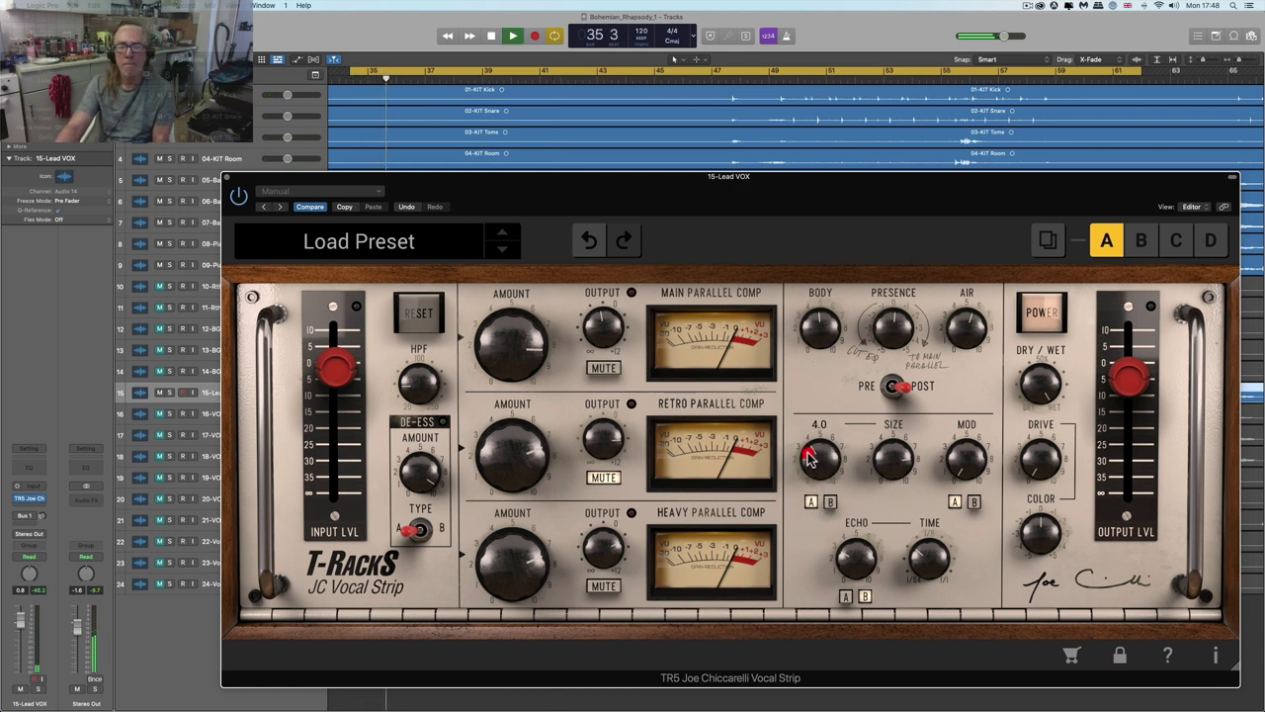
pyautogui.moveTo(808, 456); pyautogui.dragTo(816, 435)
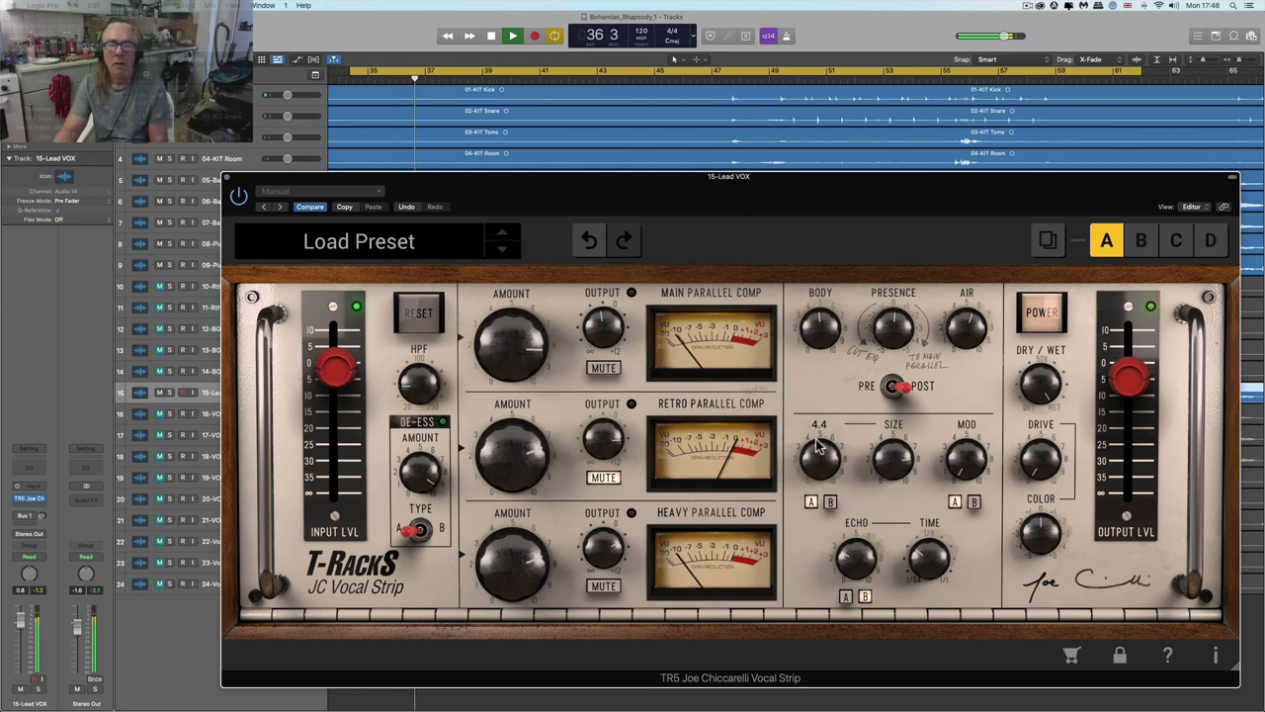
pyautogui.moveTo(850, 558)
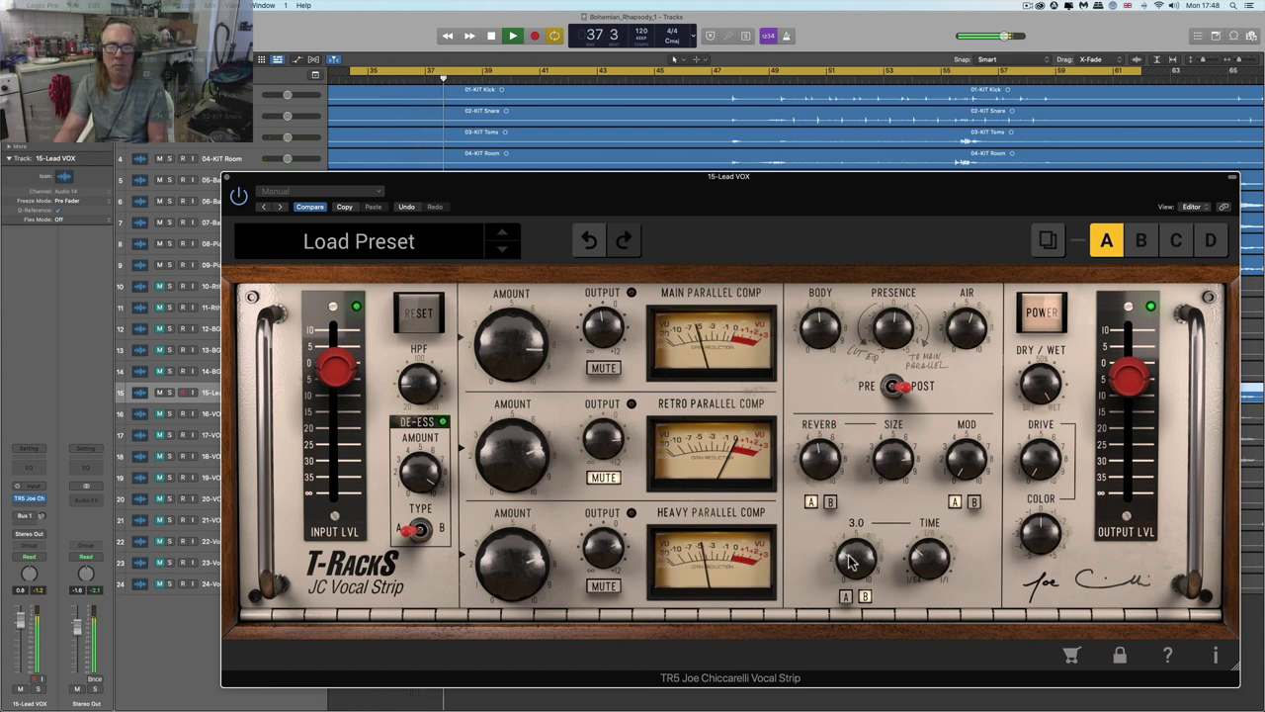
pyautogui.moveTo(849, 556); pyautogui.dragTo(850, 550)
pyautogui.press('space')
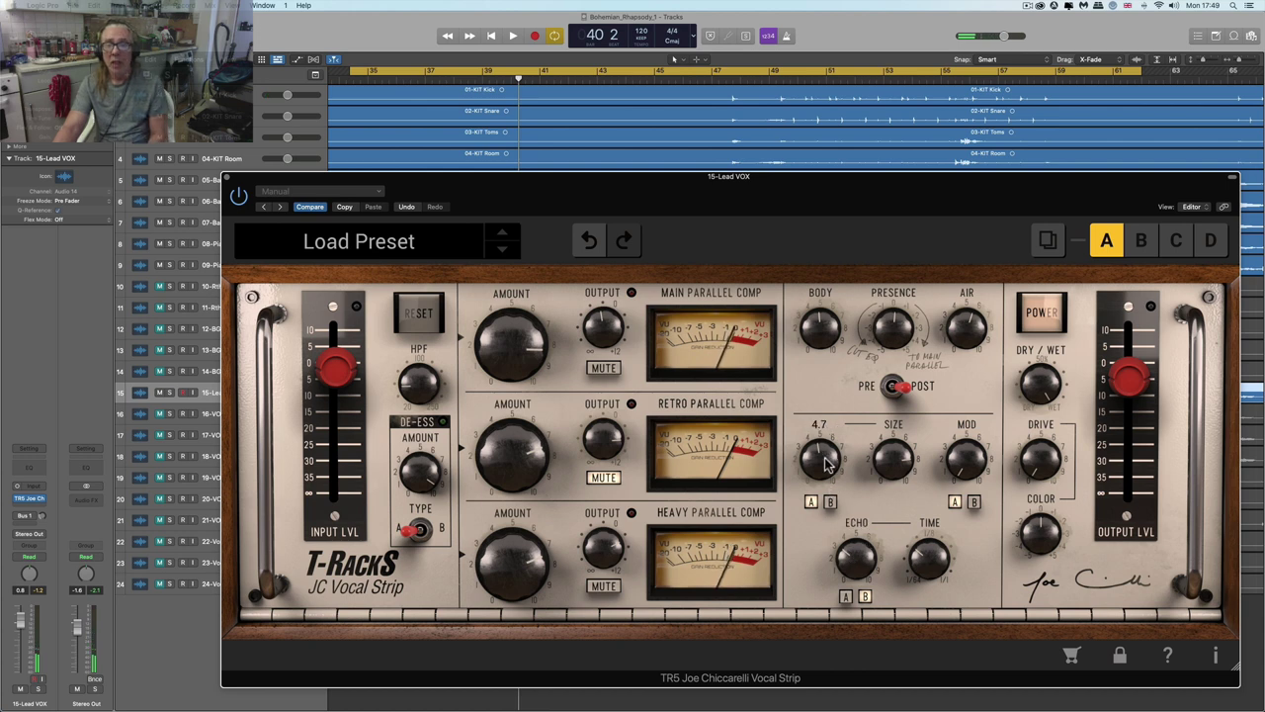
# - Turn the reverb and echo amounts back down
pyautogui.moveTo(826, 458); pyautogui.dragTo(870, 605)
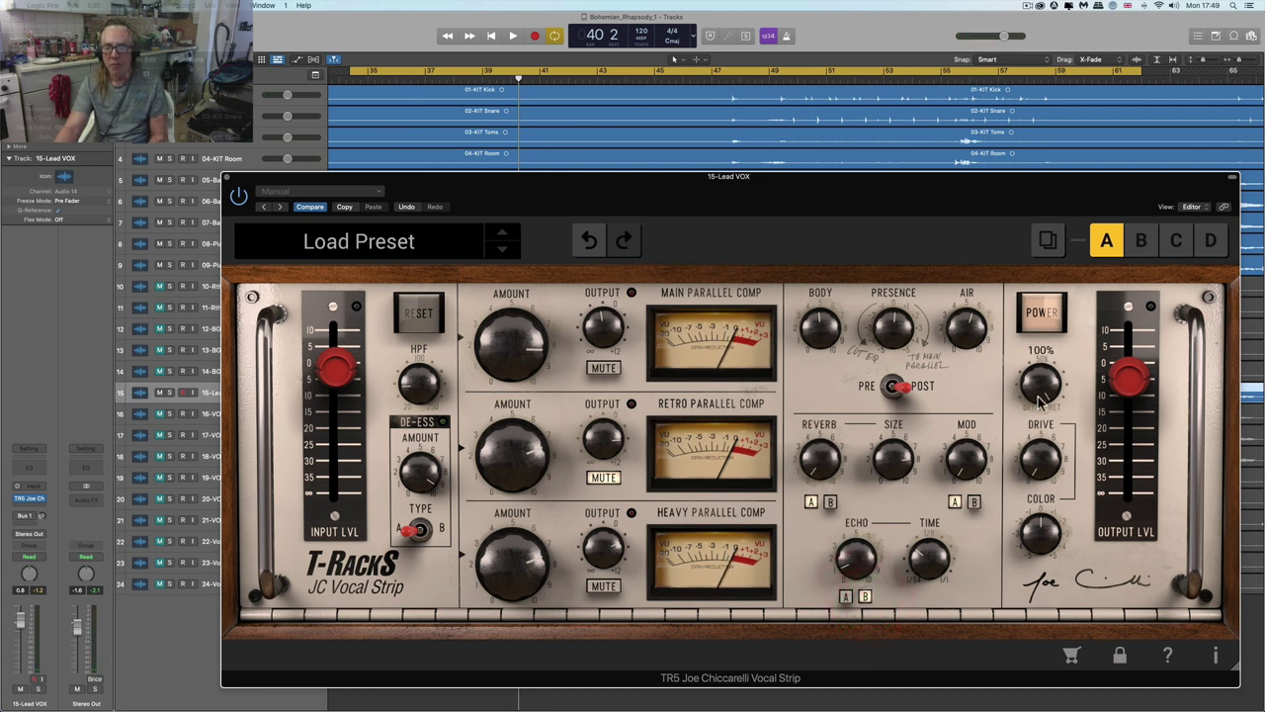
pyautogui.click(866, 596)
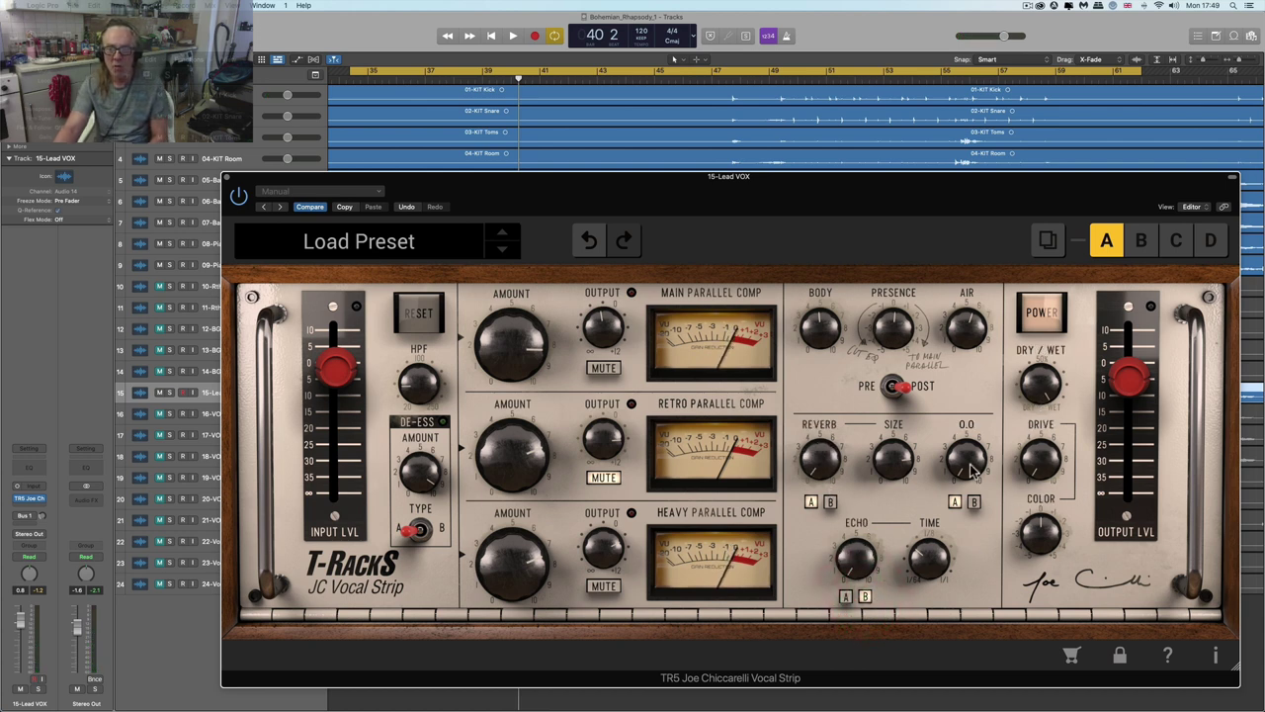
# - Compare modulation types A and B by switching between them, finishing on type B
pyautogui.moveTo(827, 460)
pyautogui.click(831, 502)
pyautogui.click(973, 503)
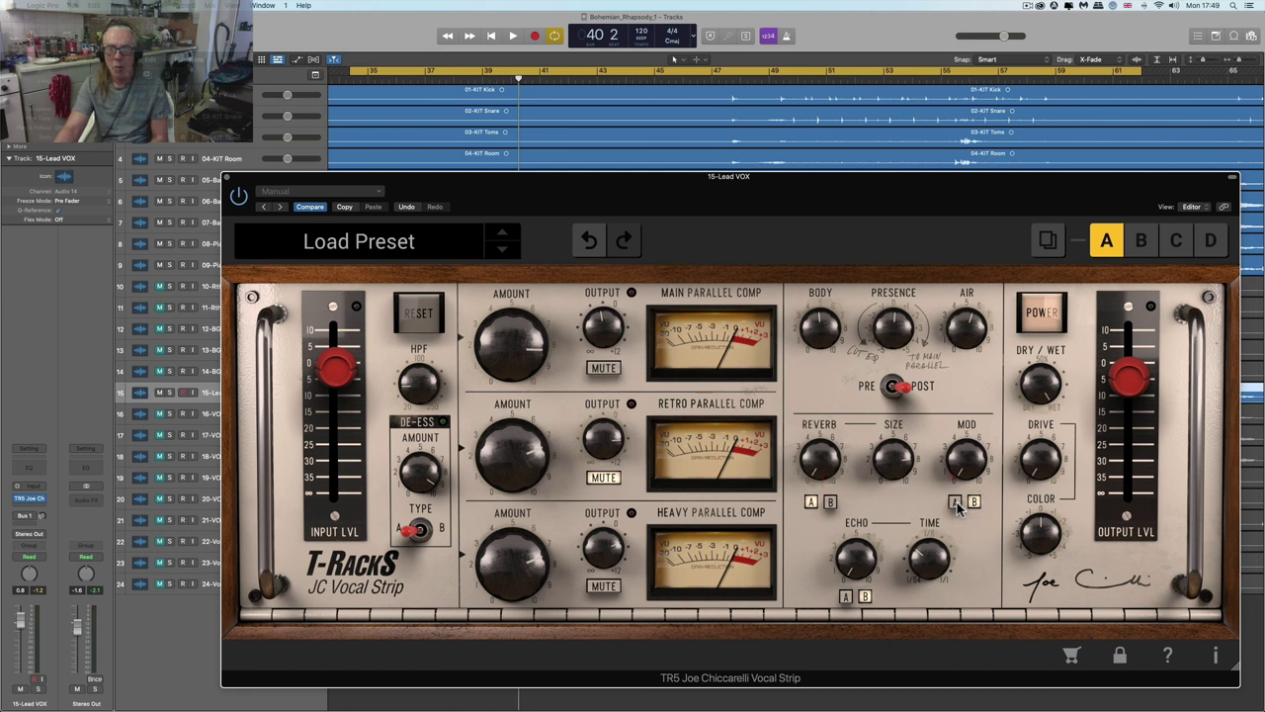
pyautogui.click(956, 503)
pyautogui.click(971, 503)
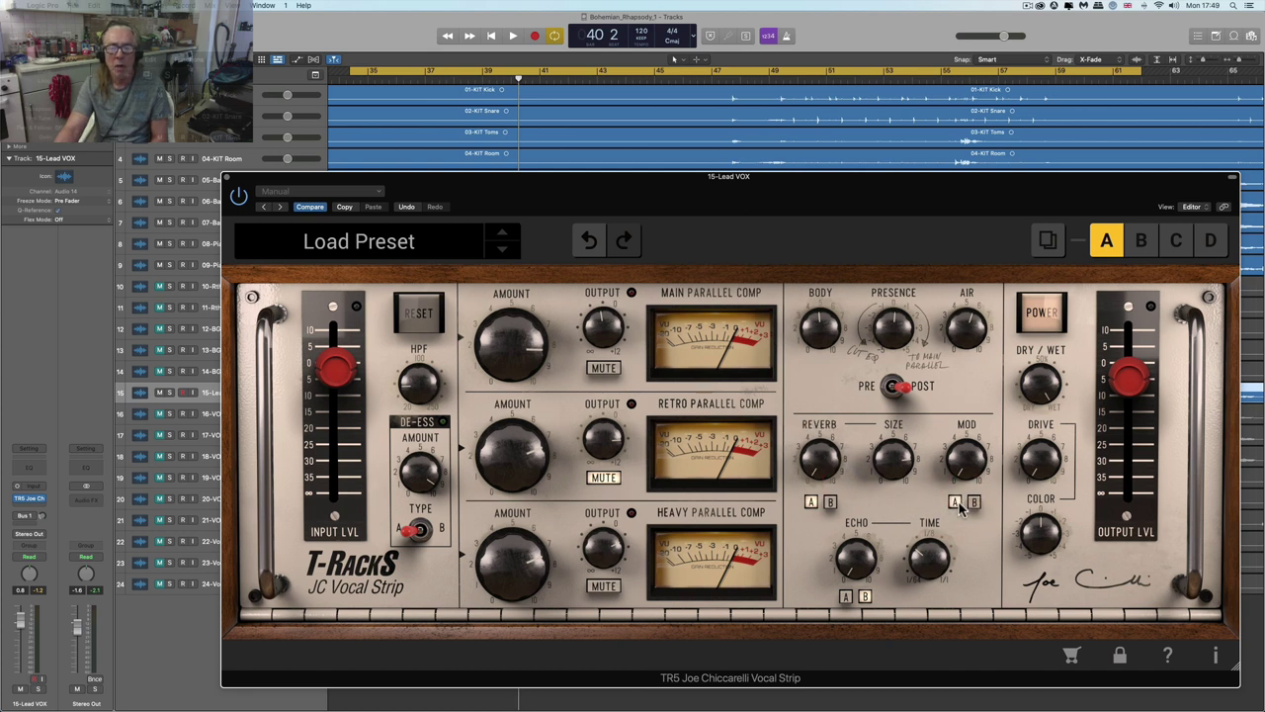
pyautogui.click(974, 504)
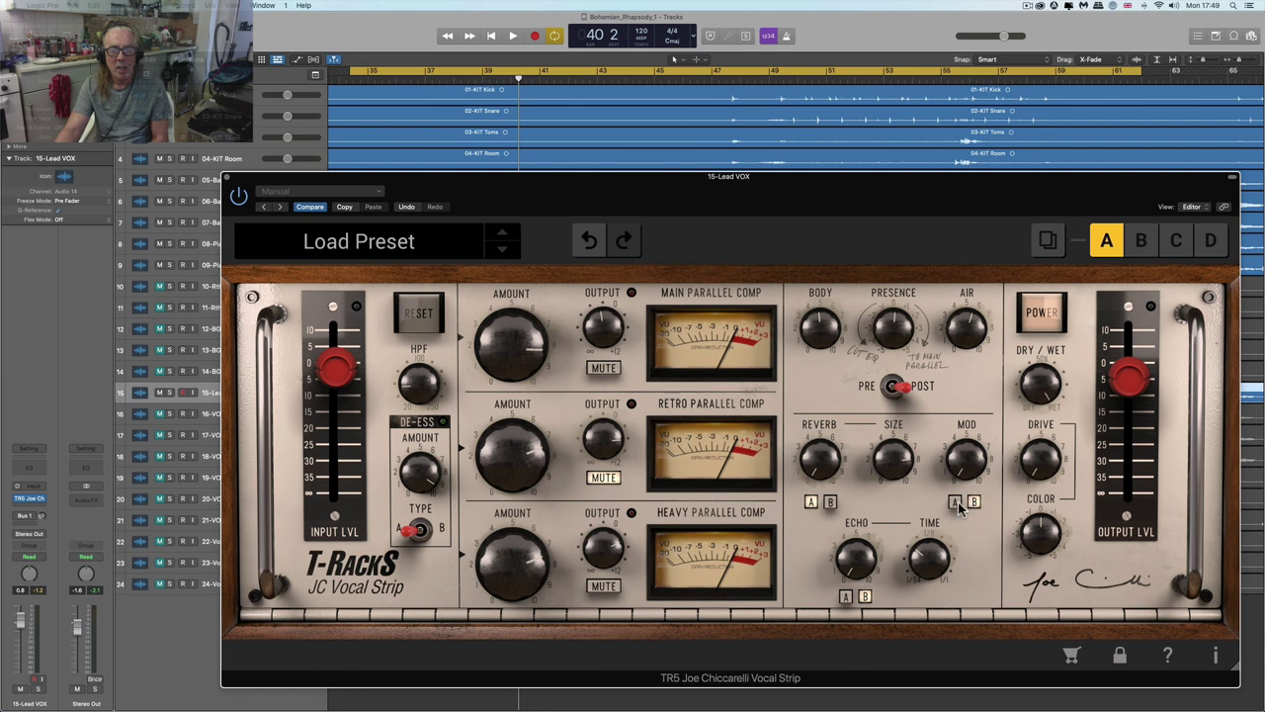
pyautogui.click(958, 505)
pyautogui.click(973, 504)
# - Audition the vocal with modulation type B, raising its amount from zero to 2.6, and stop playback
pyautogui.moveTo(973, 475)
pyautogui.moveTo(946, 347); pyautogui.dragTo(945, 464)
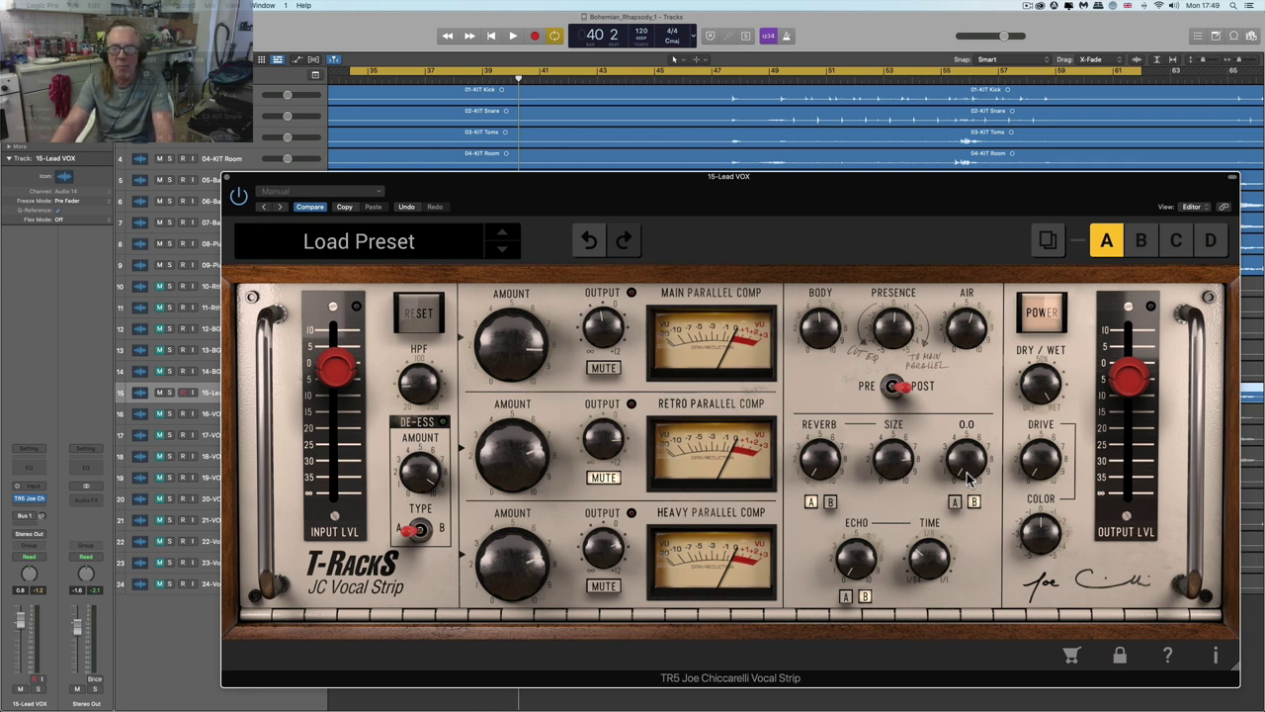
pyautogui.moveTo(966, 464); pyautogui.dragTo(969, 477)
pyautogui.press('space')
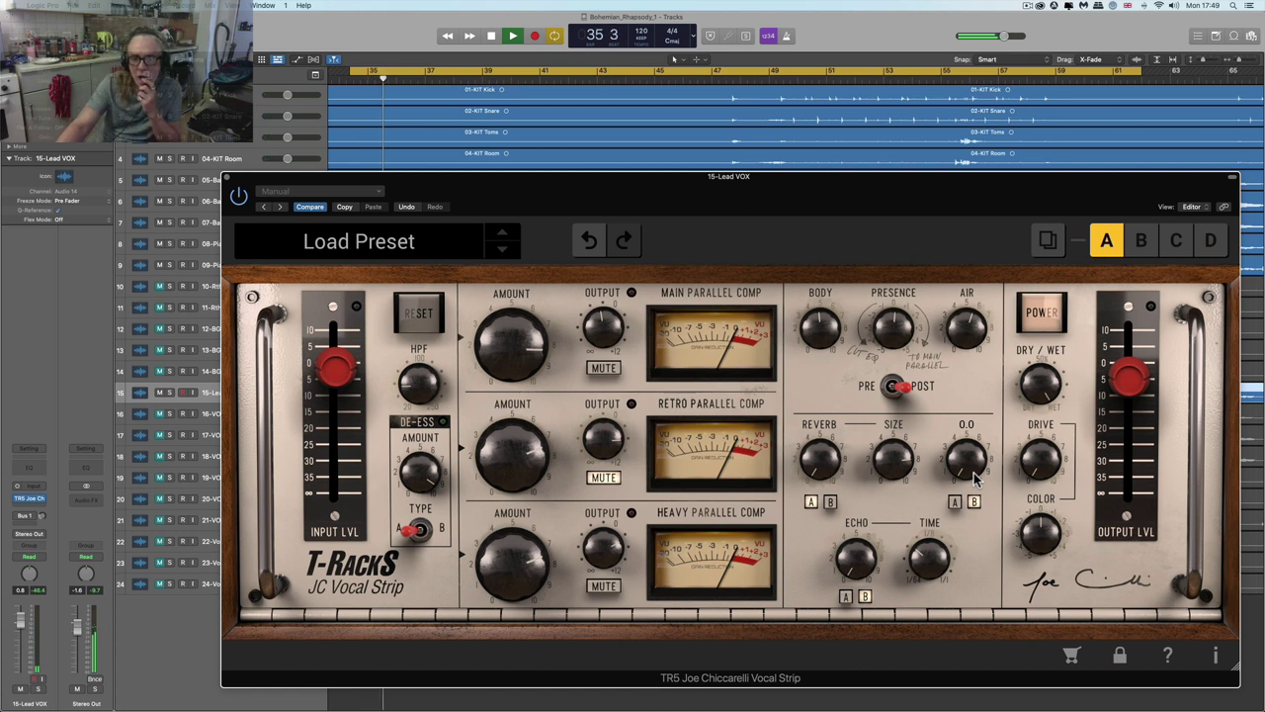
pyautogui.moveTo(974, 477); pyautogui.dragTo(965, 399)
pyautogui.press('space')
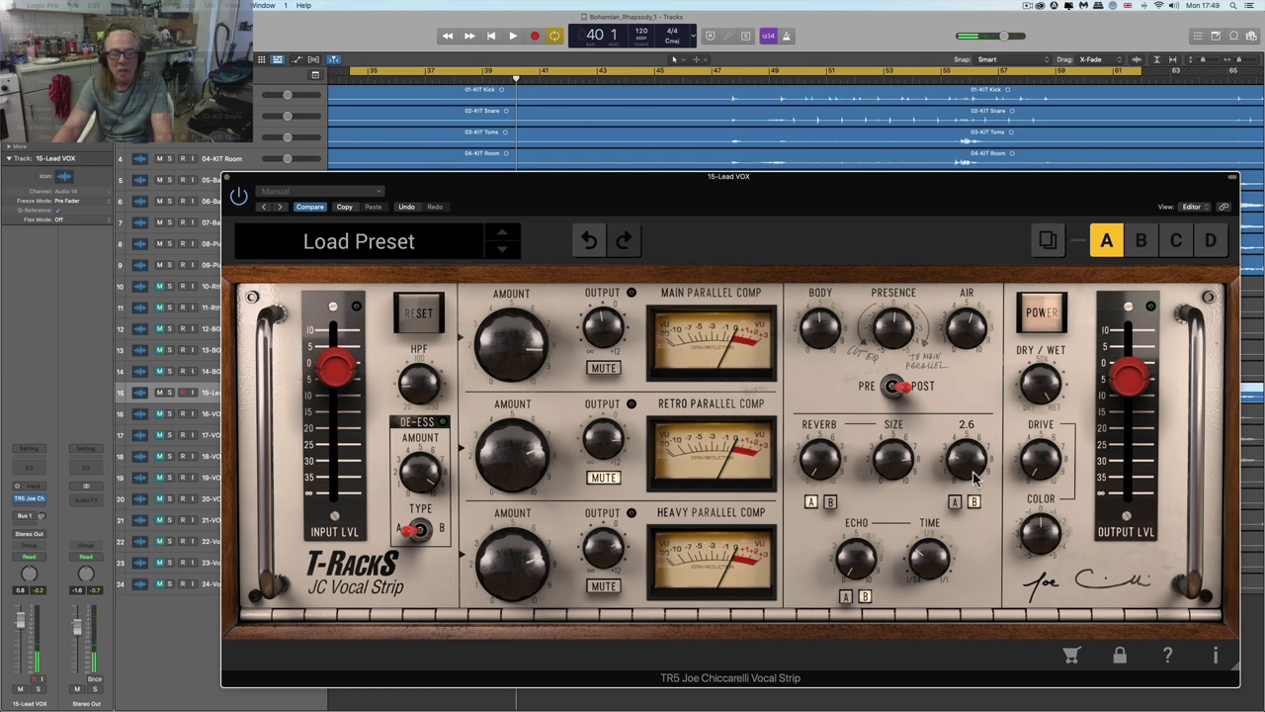
# - Set the reverb amount to 5.1, start playback and raise the echo amount to 3.7
pyautogui.moveTo(827, 470)
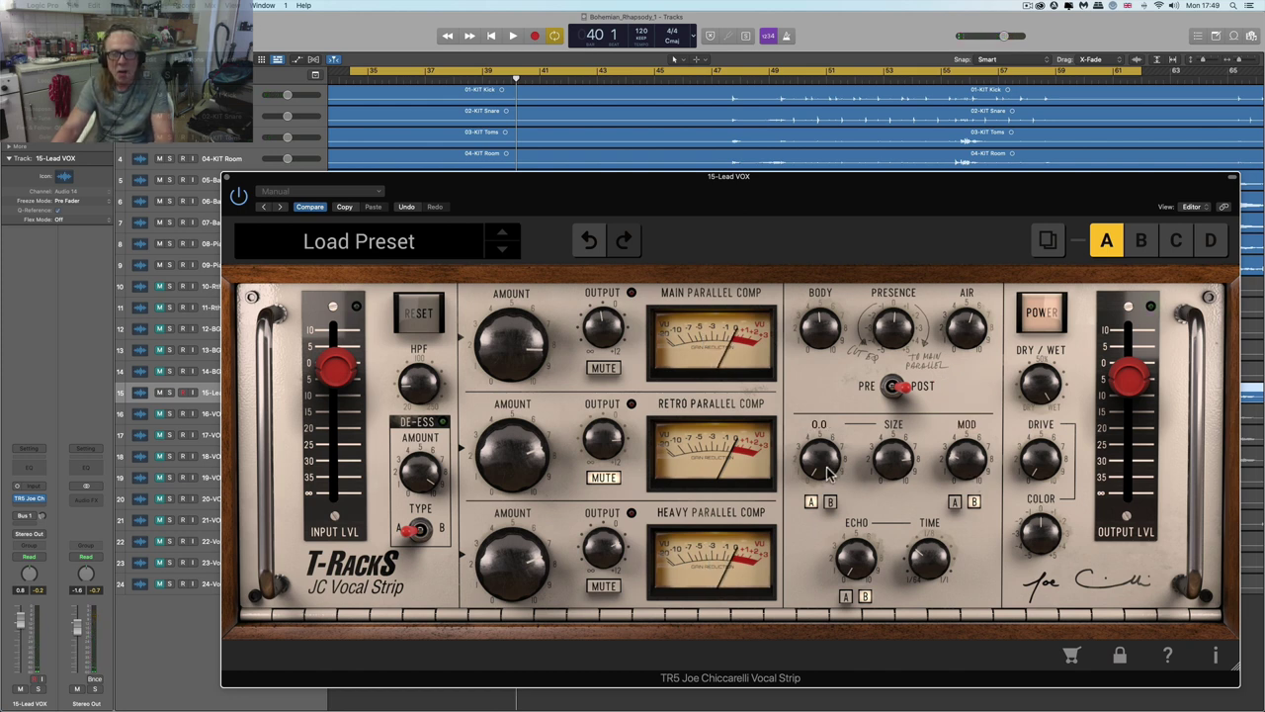
pyautogui.moveTo(827, 472); pyautogui.dragTo(817, 357)
pyautogui.click(826, 452)
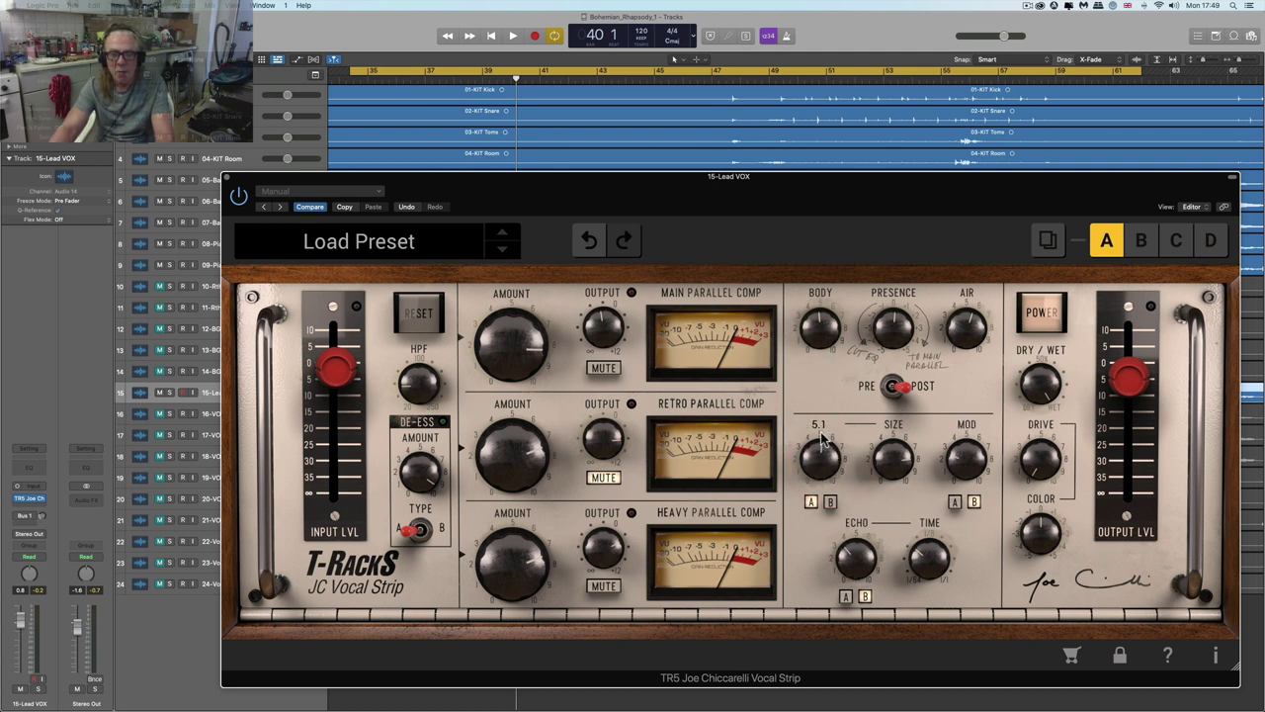
pyautogui.press('space')
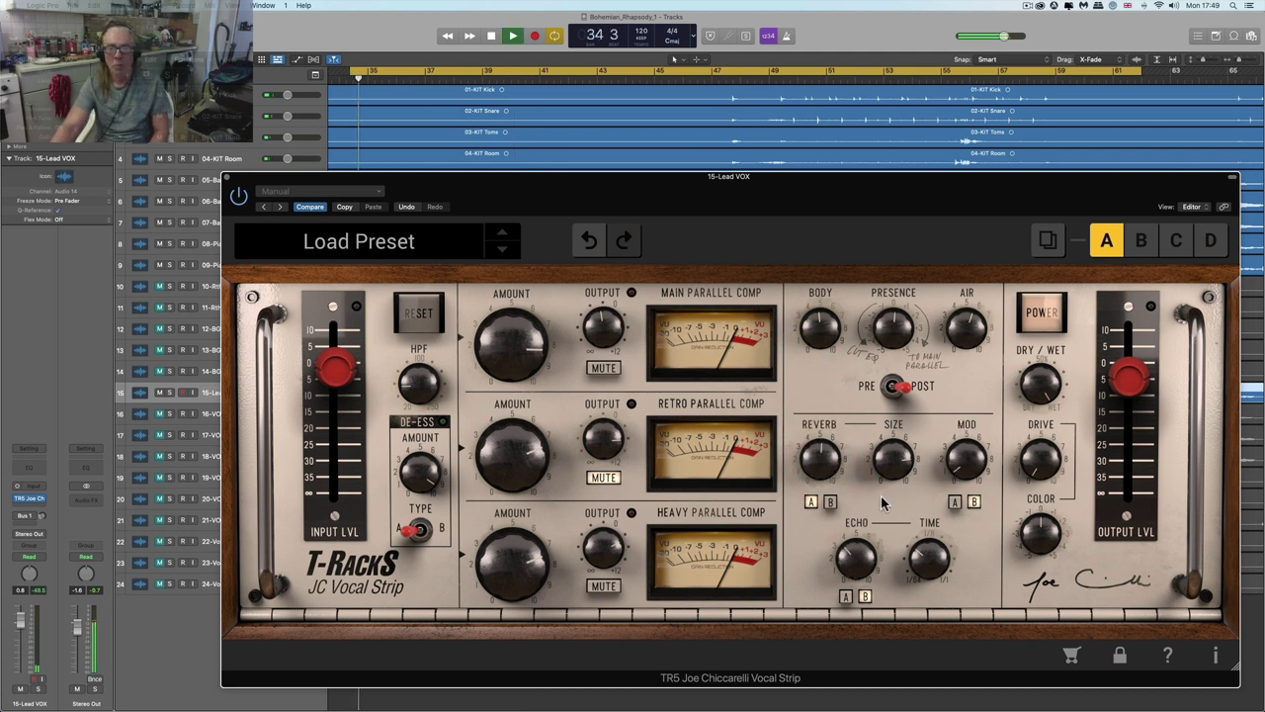
pyautogui.click(820, 460)
pyautogui.moveTo(866, 562)
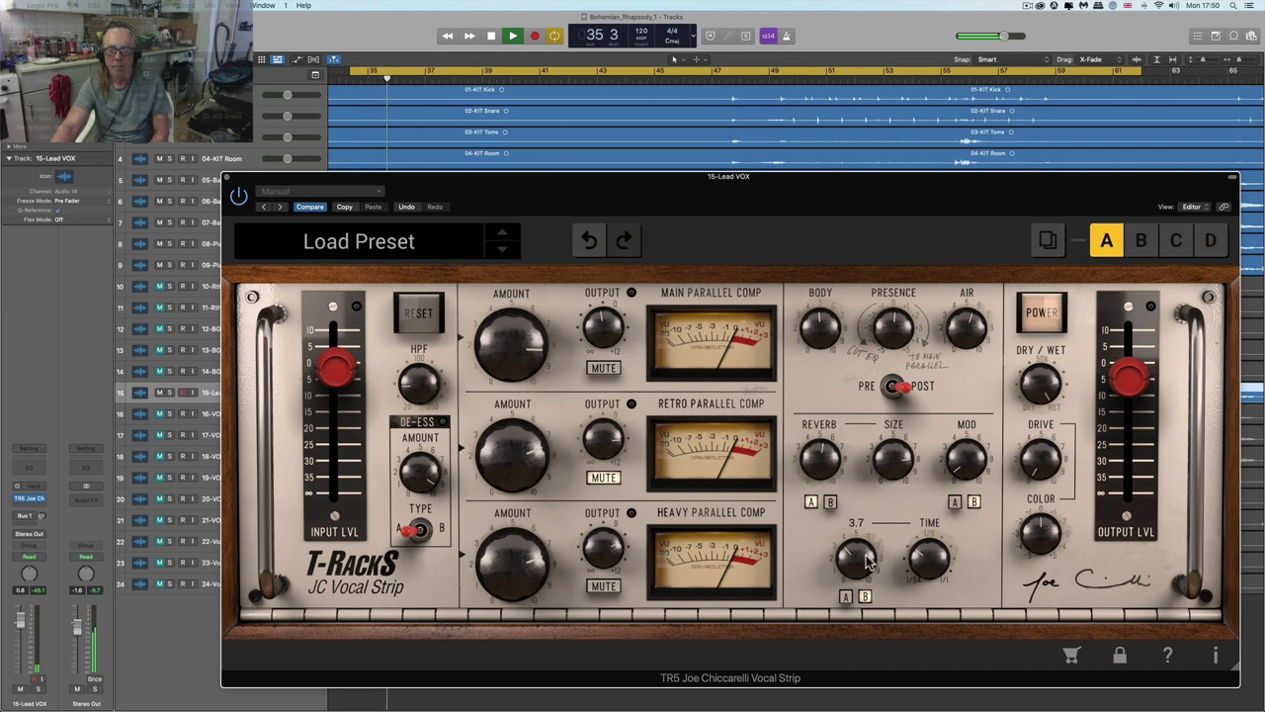
# - Raise the modulation amount to about 6.2 while auditioning the vocal with reverb and echo, and stop playback
pyautogui.moveTo(966, 451)
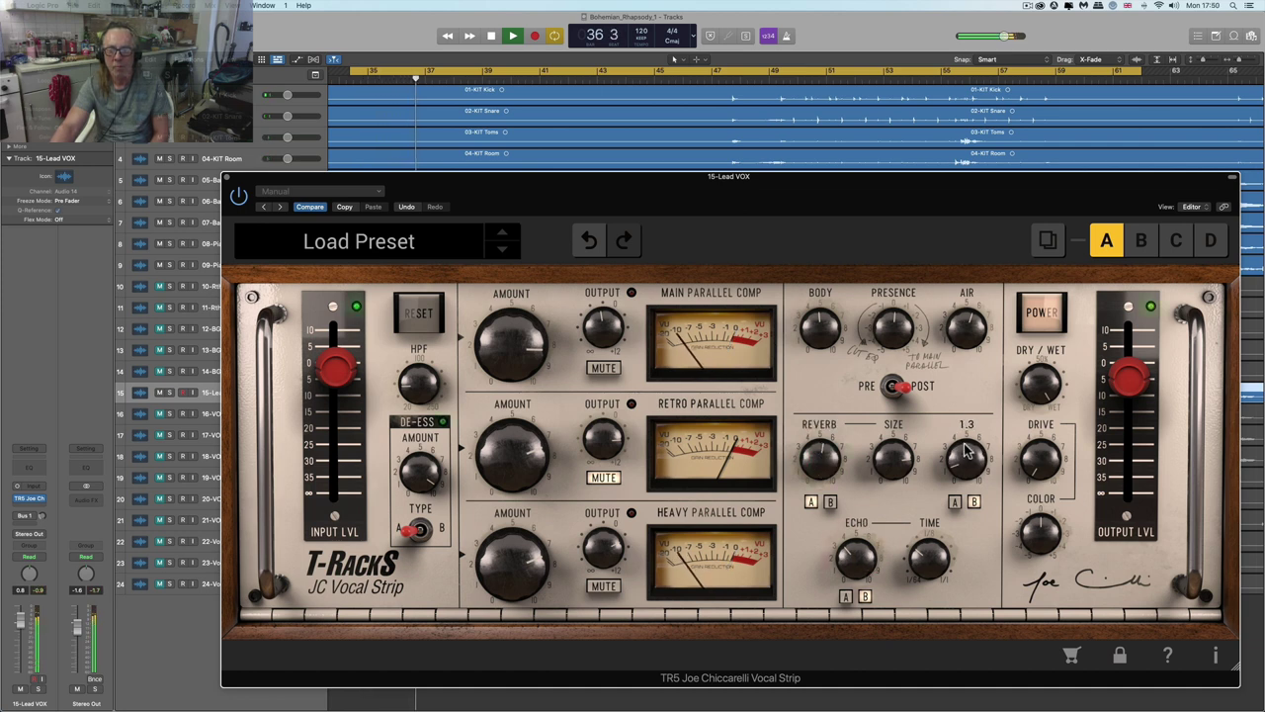
pyautogui.moveTo(967, 451); pyautogui.dragTo(960, 376)
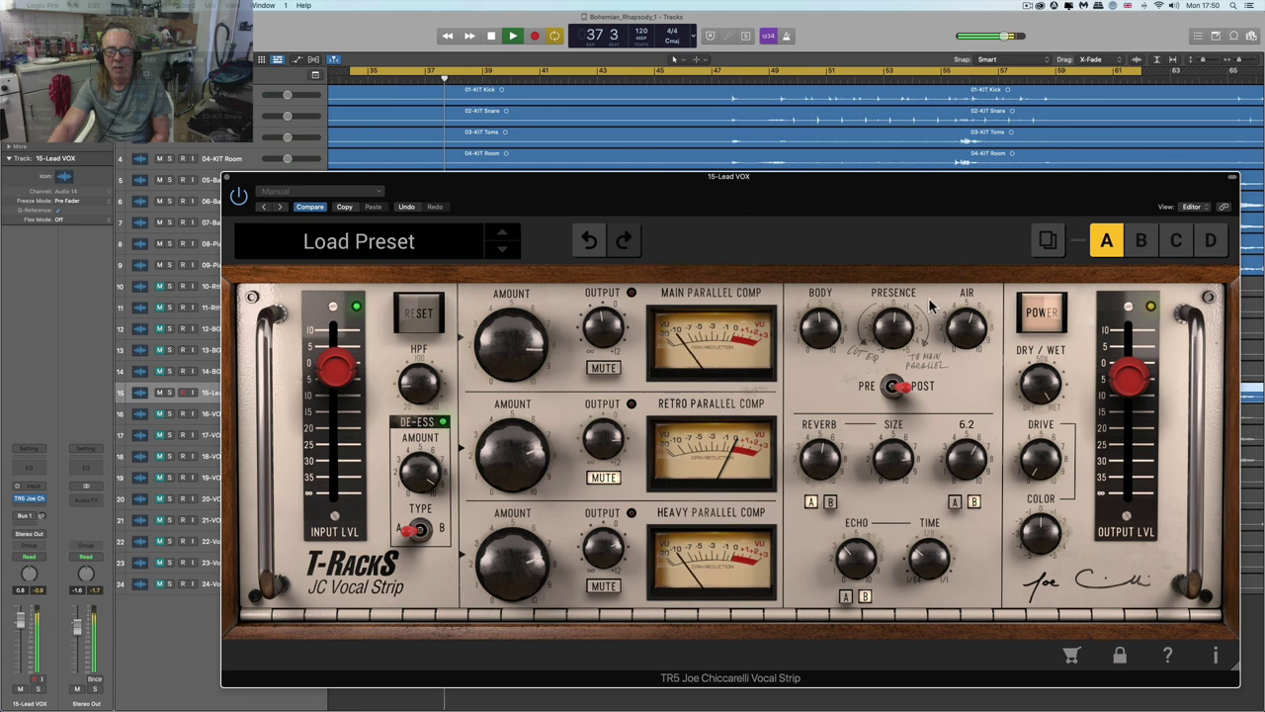
pyautogui.moveTo(929, 306)
pyautogui.mouseDown()
pyautogui.moveTo(927, 274)
pyautogui.moveTo(929, 297)
pyautogui.mouseUp()
pyautogui.press('space')
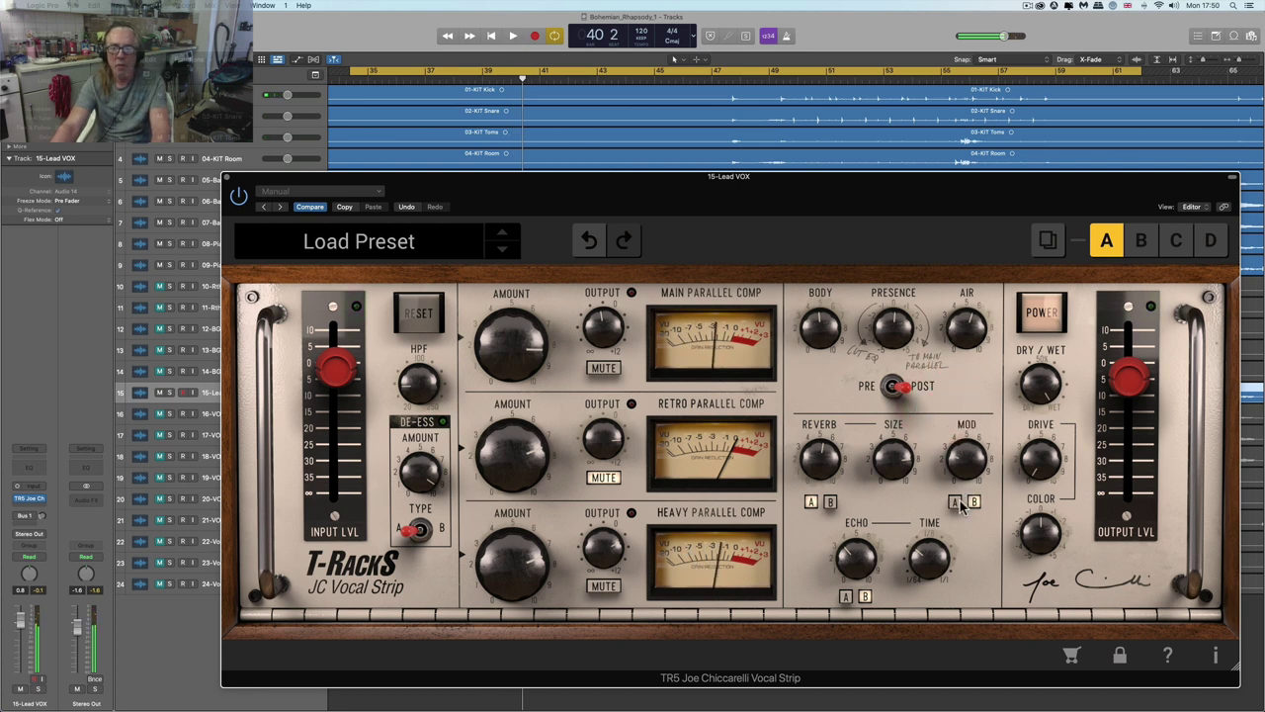
# - Turn the reverb and echo amounts back down, with modulation switched to type A and lowered to 2.7
pyautogui.click(955, 502)
pyautogui.moveTo(856, 555); pyautogui.dragTo(867, 615)
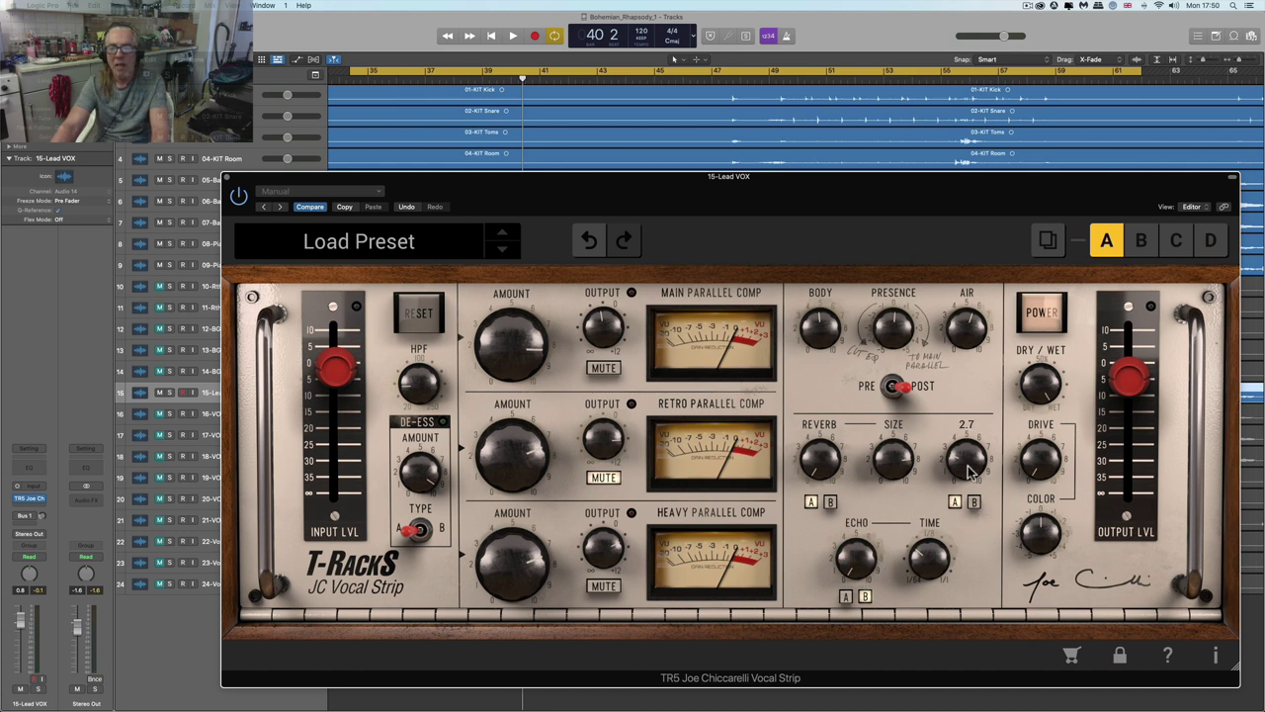
pyautogui.click(959, 506)
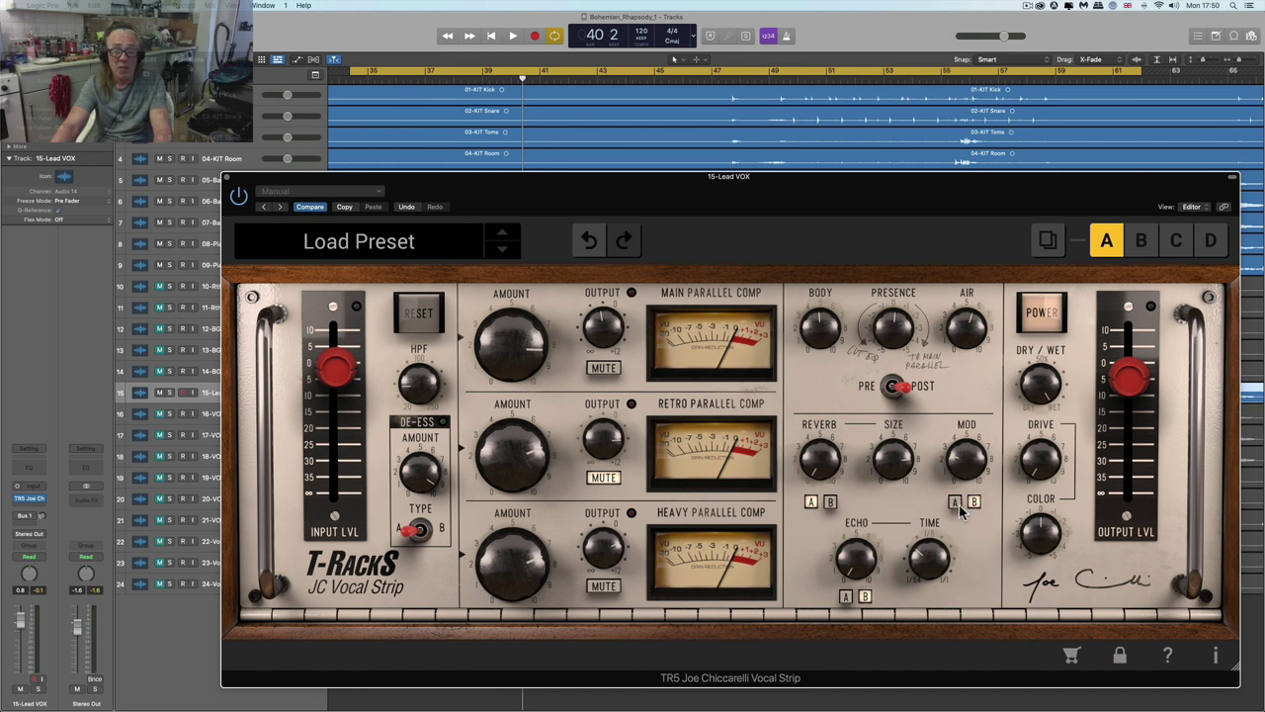
pyautogui.click(960, 505)
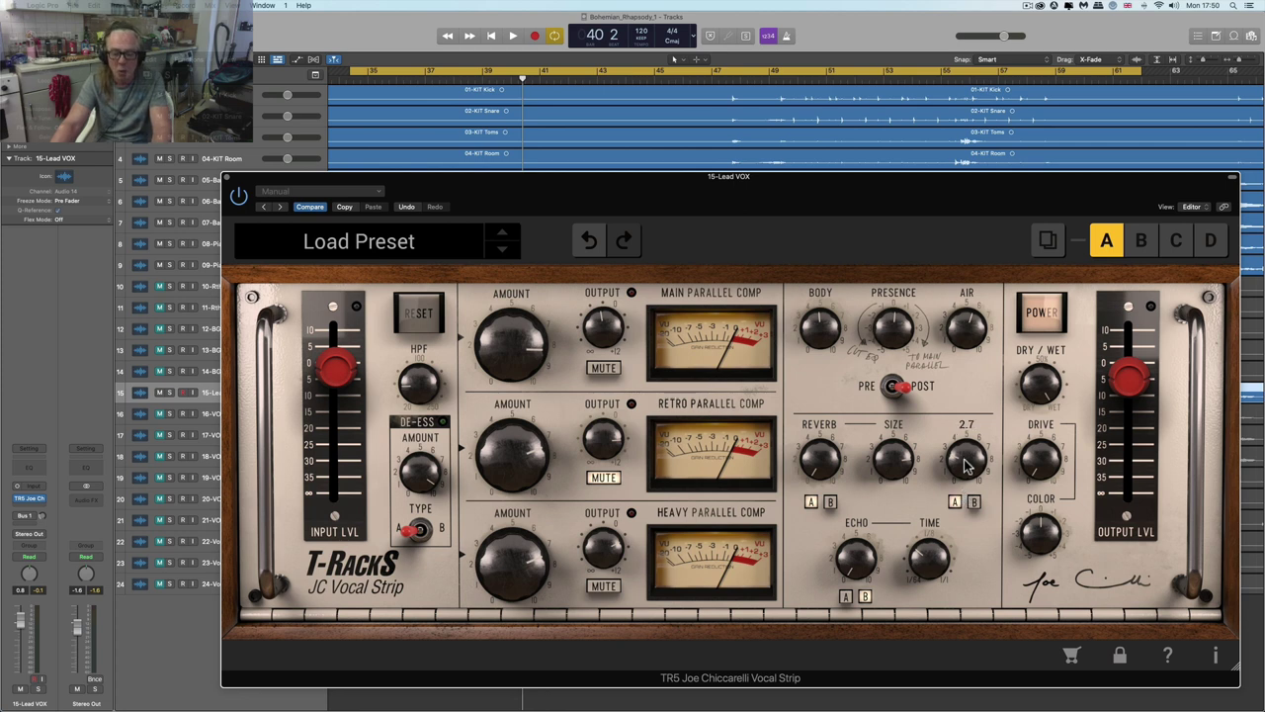
# - Audition the vocal with modulation type A, raising its amount to 8.7, and stop playback
pyautogui.press('space')
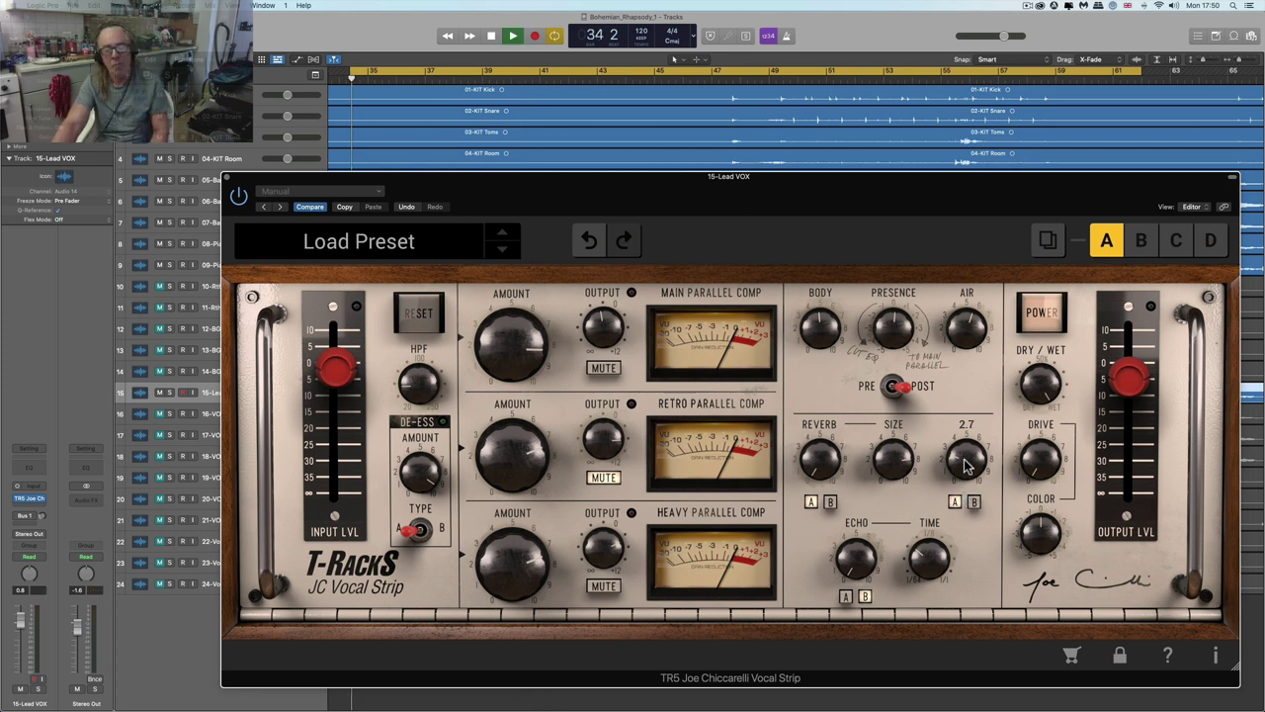
pyautogui.moveTo(967, 465); pyautogui.dragTo(952, 287)
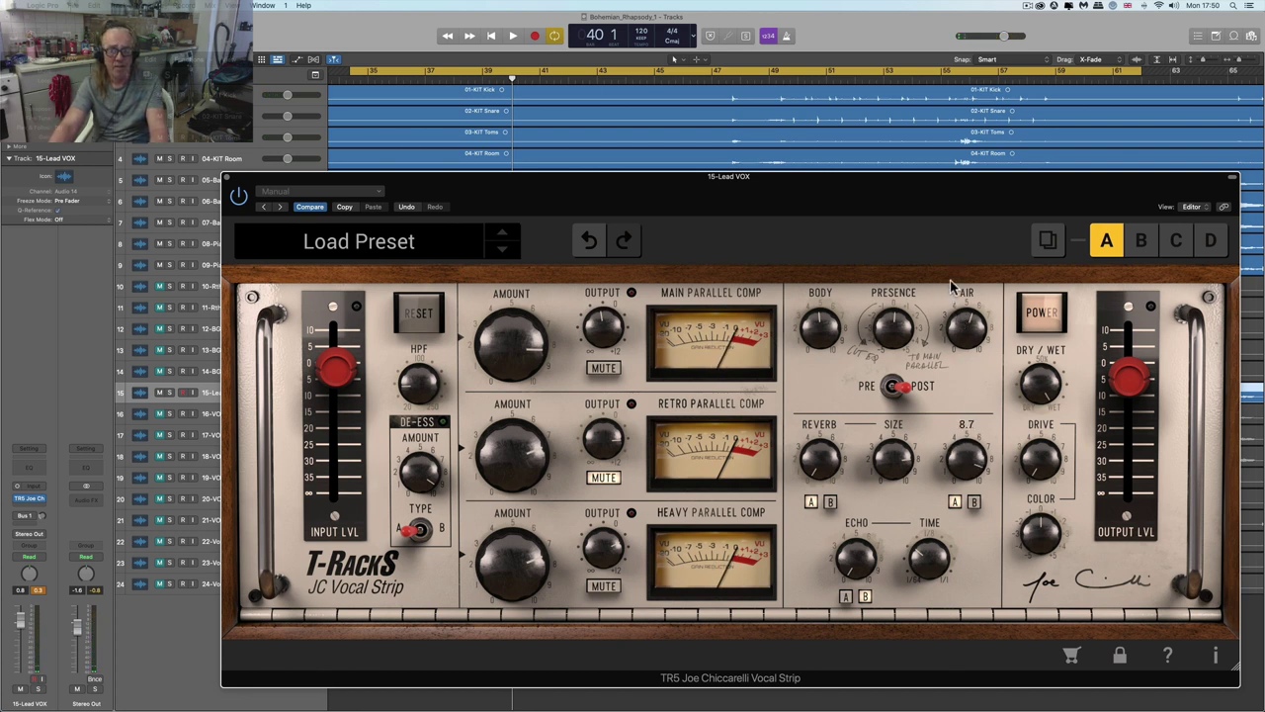
pyautogui.click(955, 332)
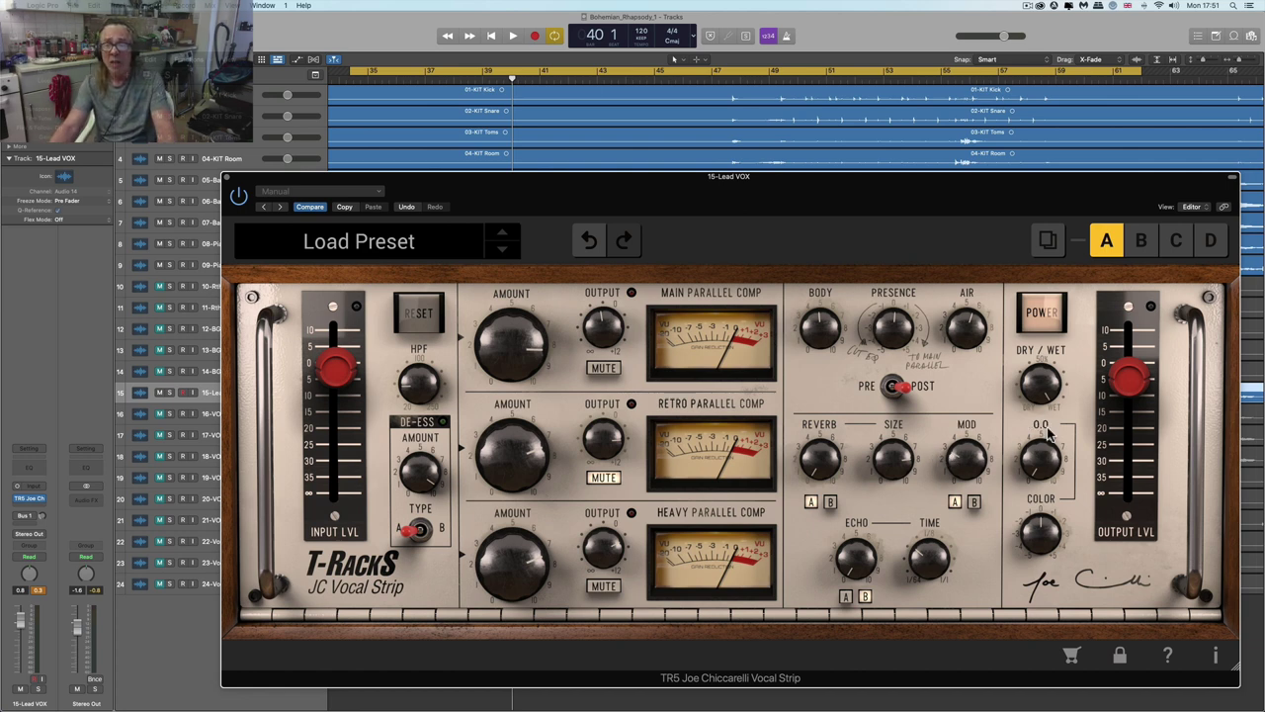
# - Try out the drive and color controls without playback, returning the drive to 0.0
pyautogui.moveTo(1050, 480); pyautogui.dragTo(1053, 381)
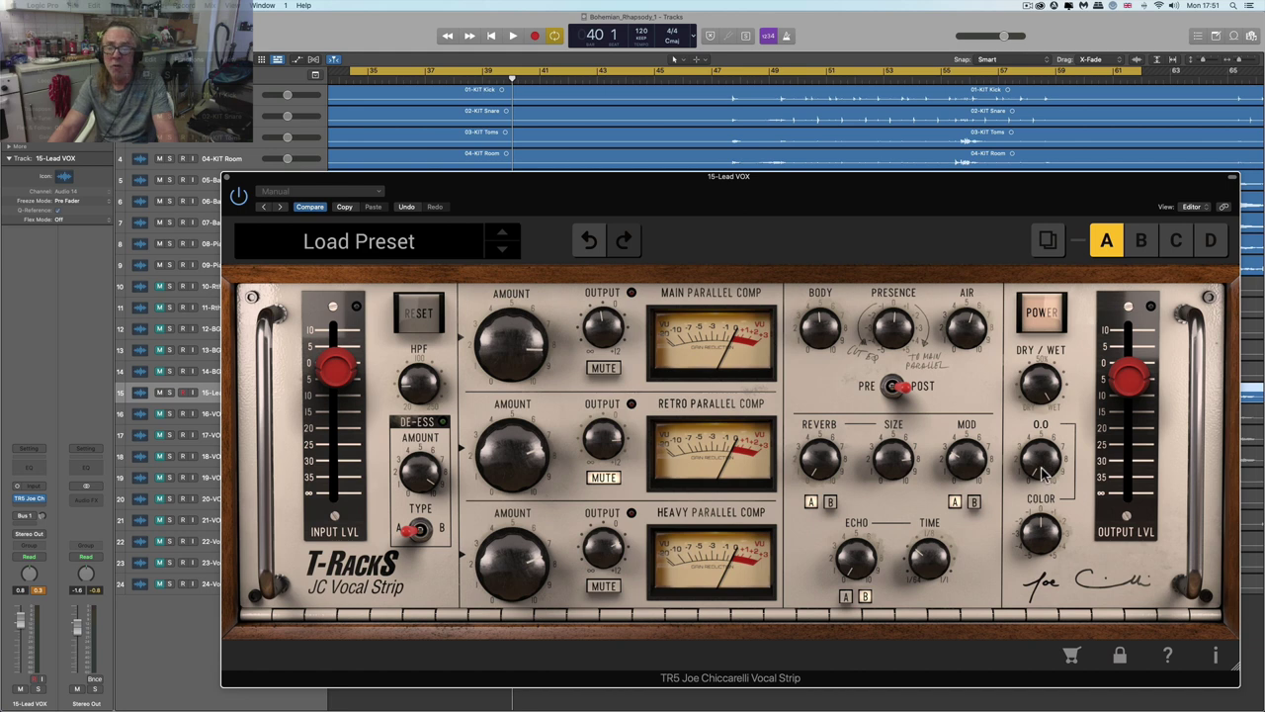
pyautogui.moveTo(1055, 545)
pyautogui.mouseDown()
pyautogui.moveTo(1055, 525)
pyautogui.moveTo(1040, 542)
pyautogui.mouseUp()
pyautogui.click(1040, 540)
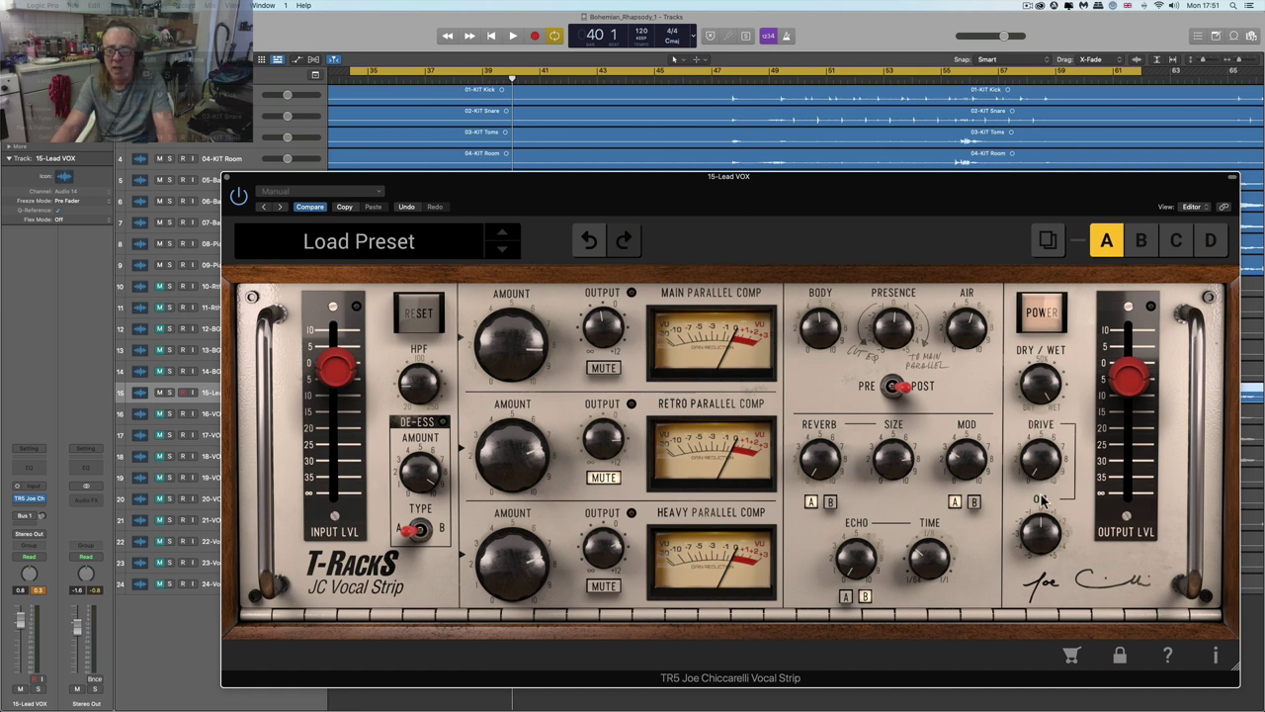
# - Audition the vocal while turning modulation down to its minimum and raising the drive to 9.2, and stop playback
pyautogui.moveTo(1038, 475)
pyautogui.press('space')
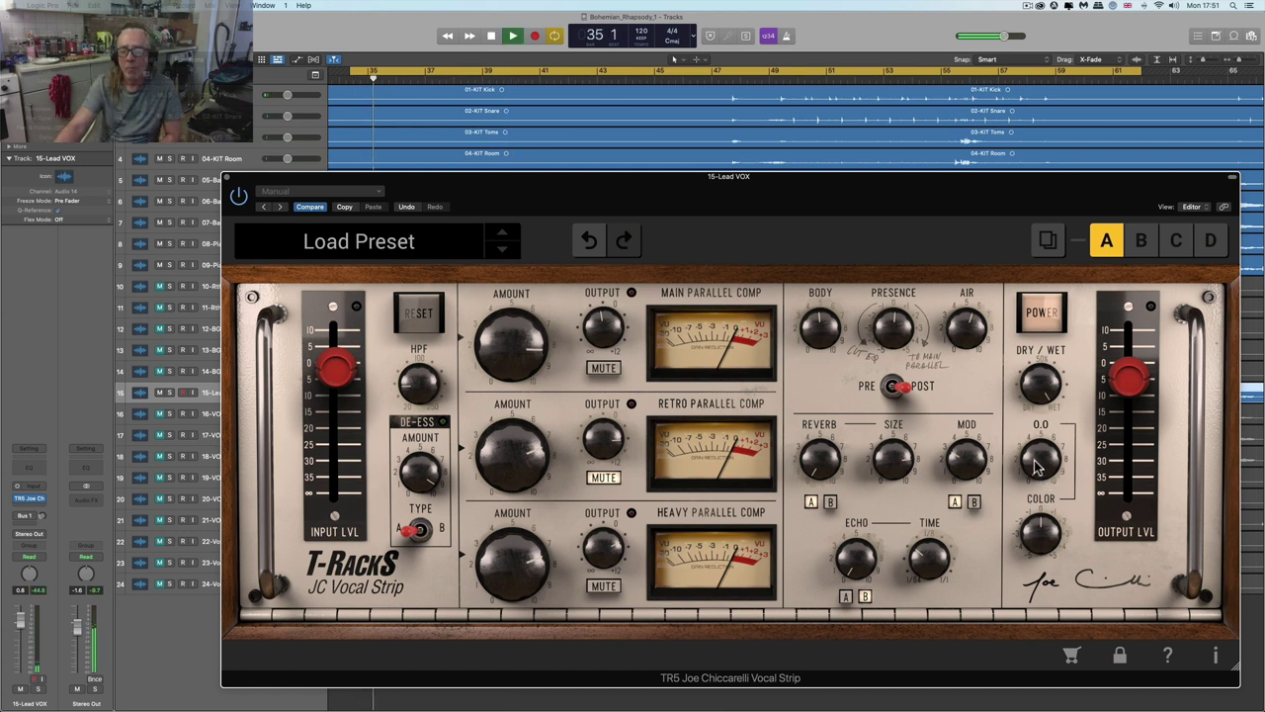
pyautogui.moveTo(951, 455)
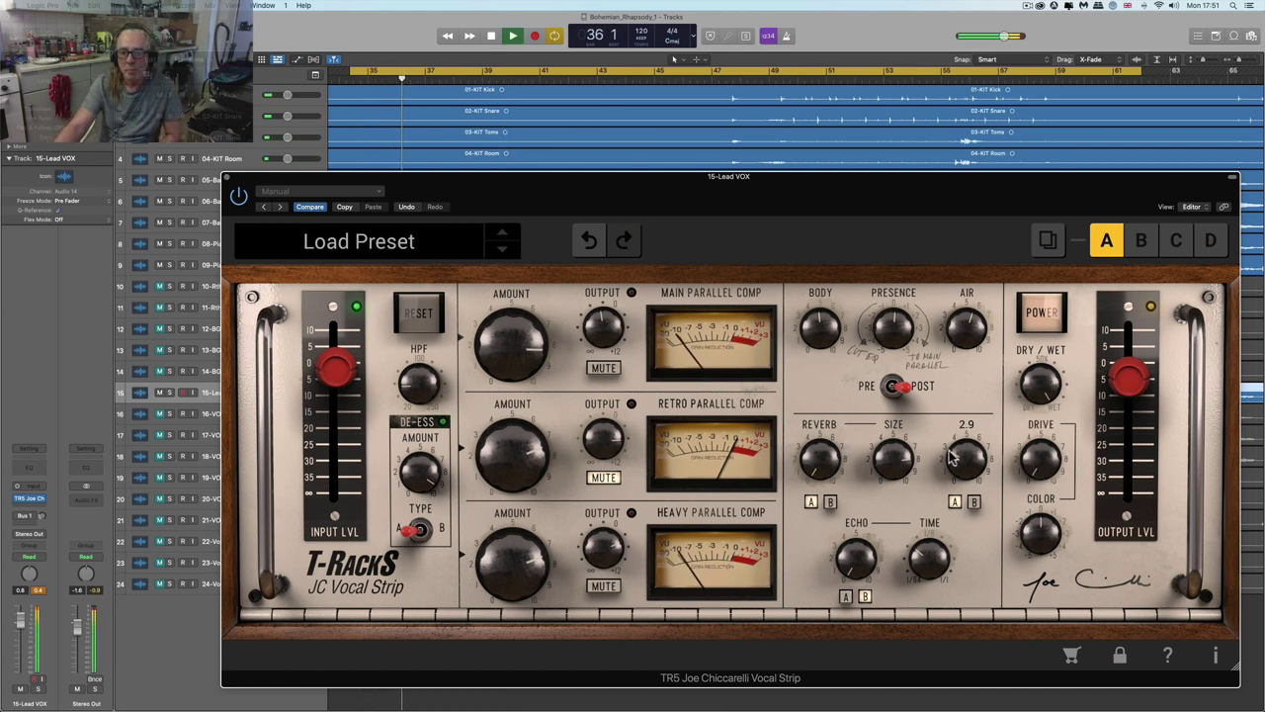
pyautogui.moveTo(949, 451); pyautogui.dragTo(979, 551)
pyautogui.moveTo(1048, 468); pyautogui.dragTo(1036, 317)
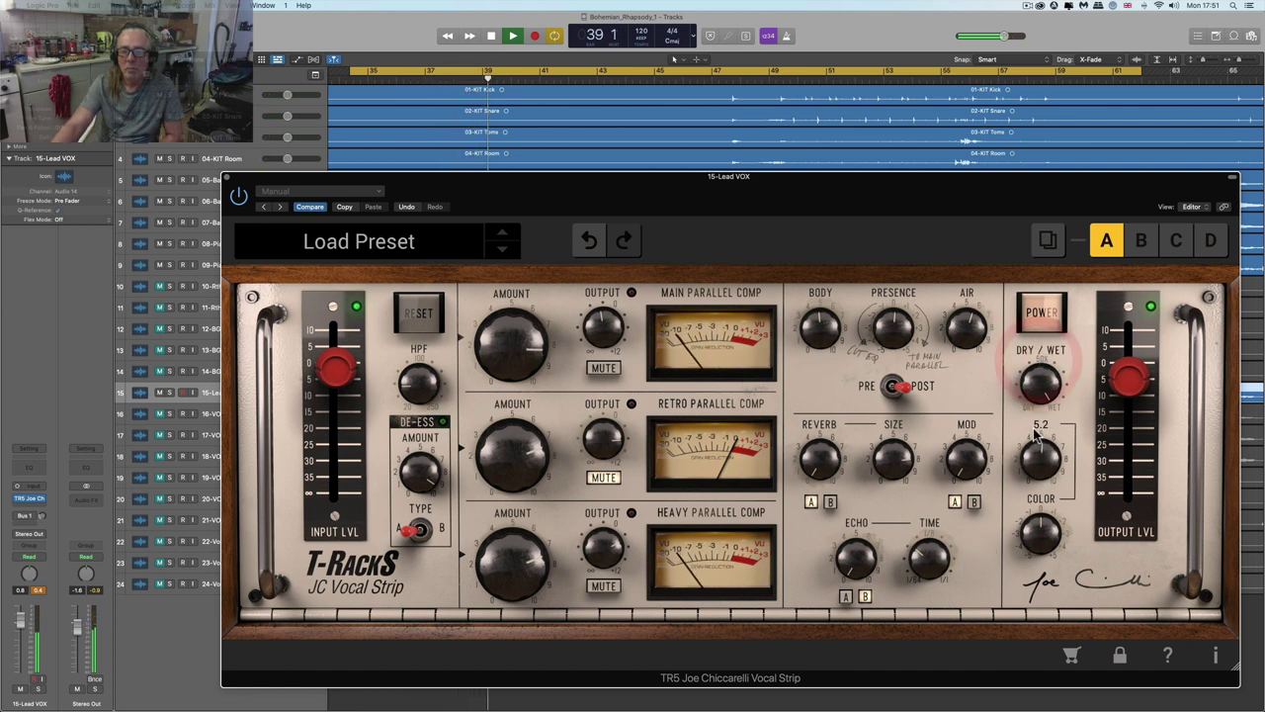
pyautogui.moveTo(1046, 455); pyautogui.dragTo(1034, 333)
pyautogui.click(1039, 533)
pyautogui.press('space')
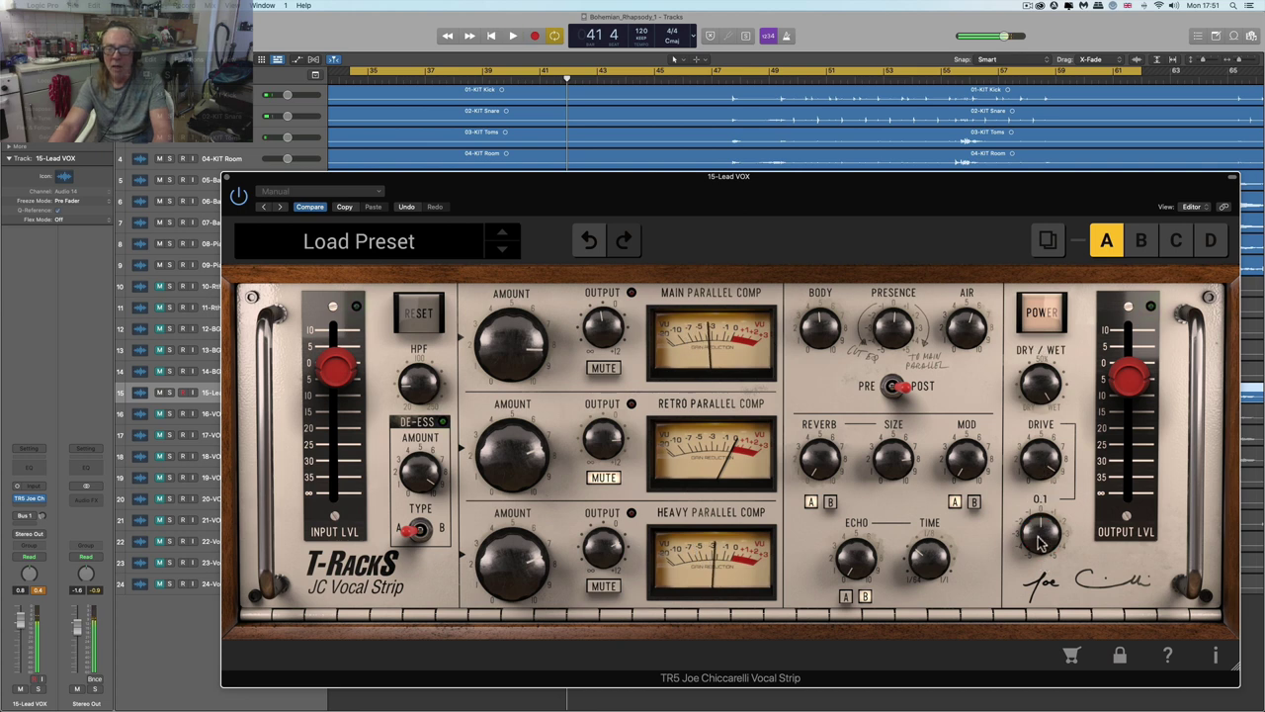
# - Audition the vocal while sweeping the color control and reducing the drive to 4.9, and stop playback
pyautogui.moveTo(1040, 539)
pyautogui.mouseDown()
pyautogui.moveTo(1040, 385)
pyautogui.moveTo(1057, 664)
pyautogui.moveTo(1048, 522)
pyautogui.moveTo(1043, 539)
pyautogui.mouseUp()
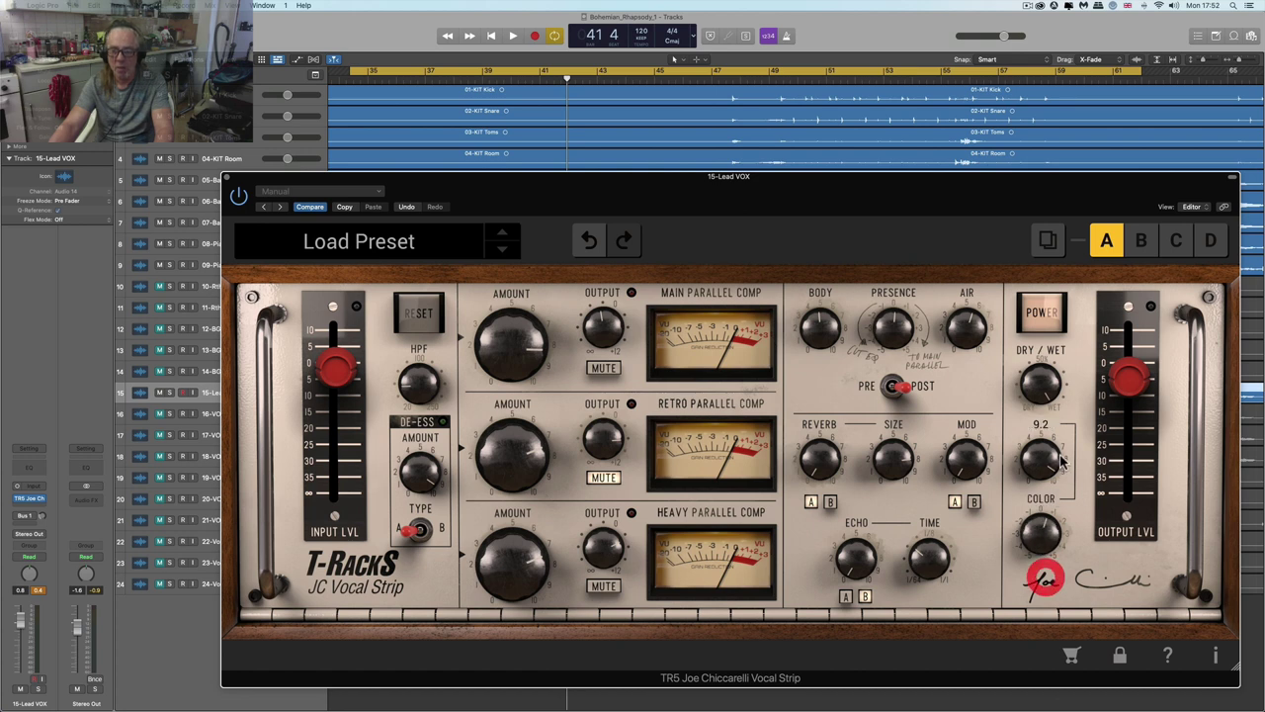
pyautogui.click(1065, 460)
pyautogui.press('space')
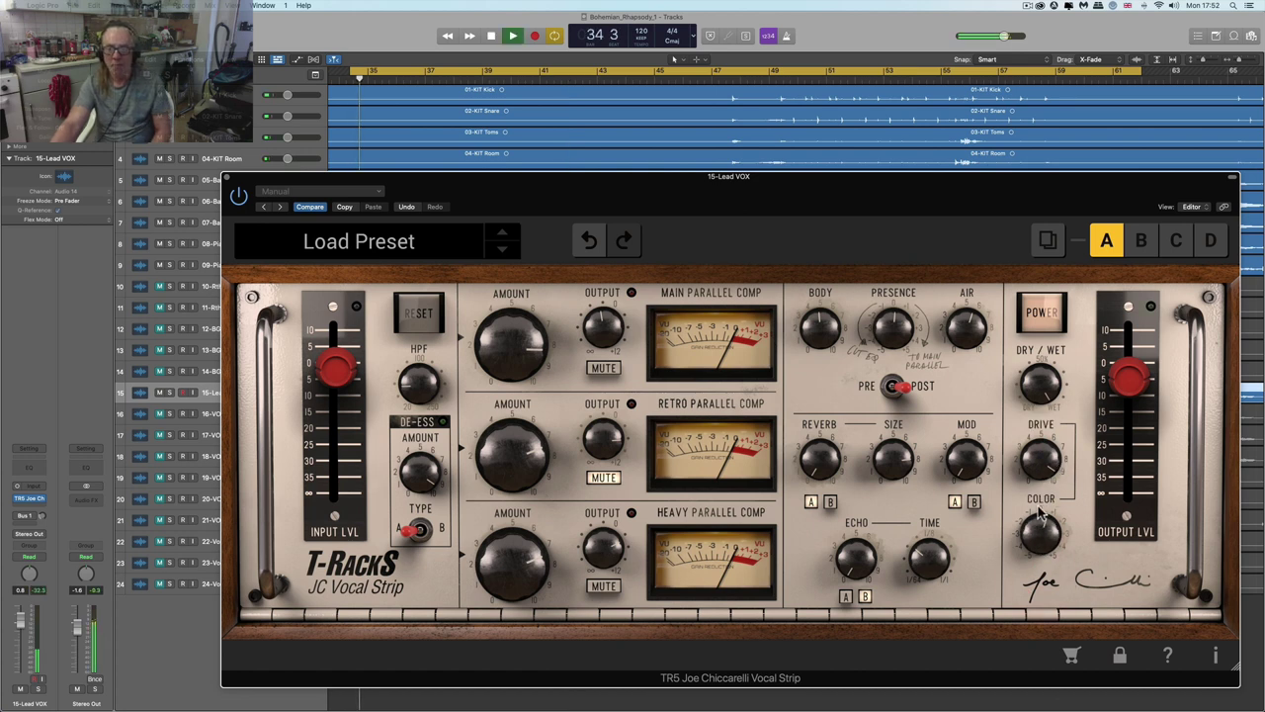
pyautogui.moveTo(1045, 526)
pyautogui.mouseDown()
pyautogui.moveTo(1046, 545)
pyautogui.moveTo(1036, 389)
pyautogui.moveTo(1038, 638)
pyautogui.mouseUp()
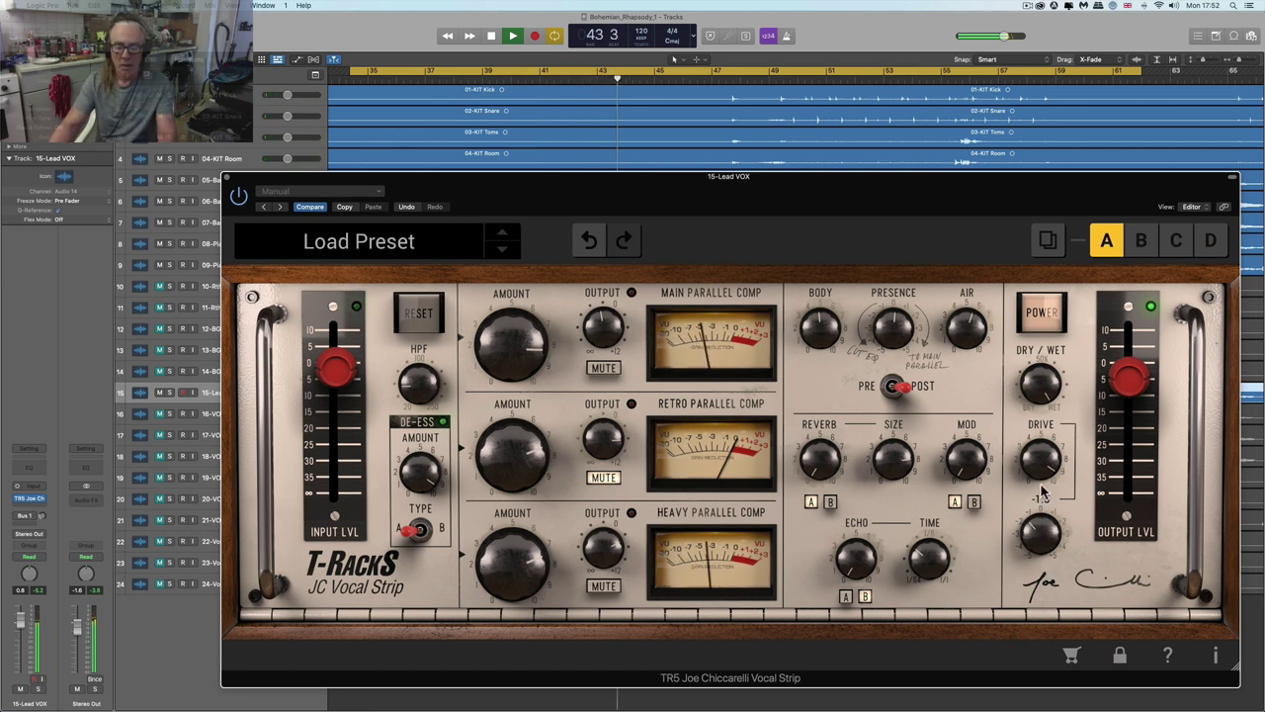
pyautogui.press('space')
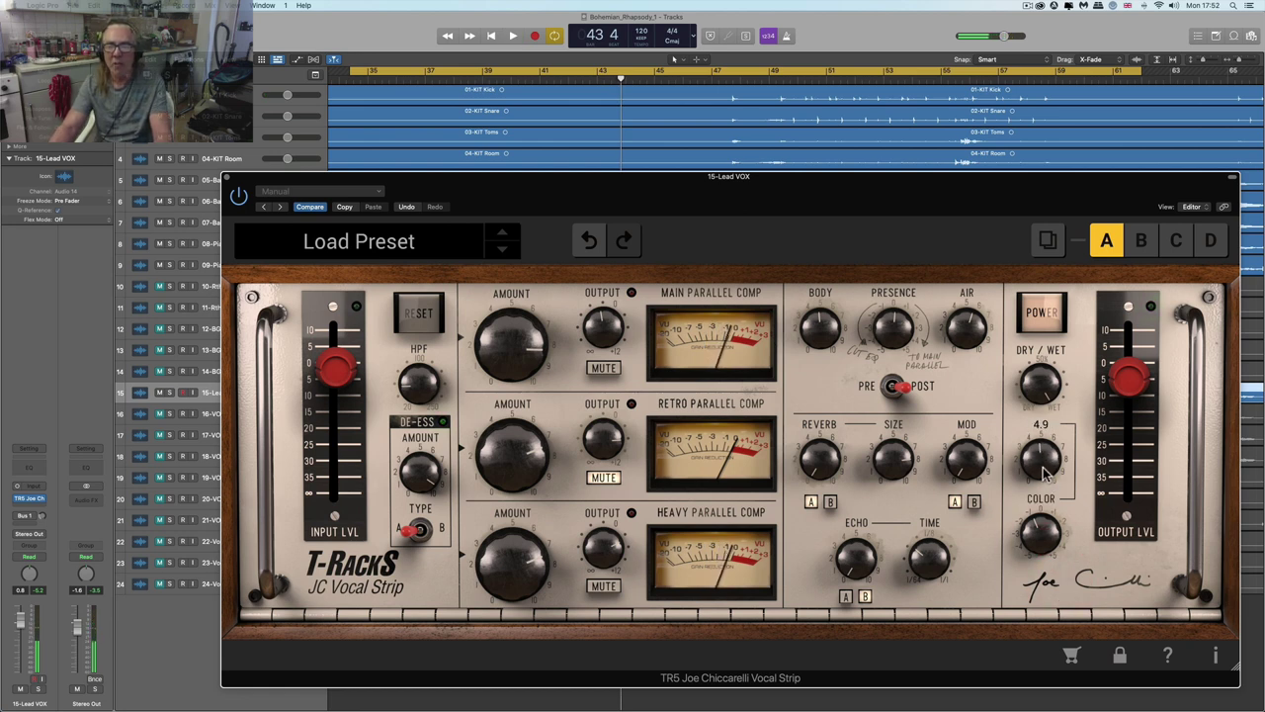
# - Lower the drive to 3.5, readjust the color control near its centre and play the vocal again
pyautogui.moveTo(1042, 468); pyautogui.dragTo(1047, 514)
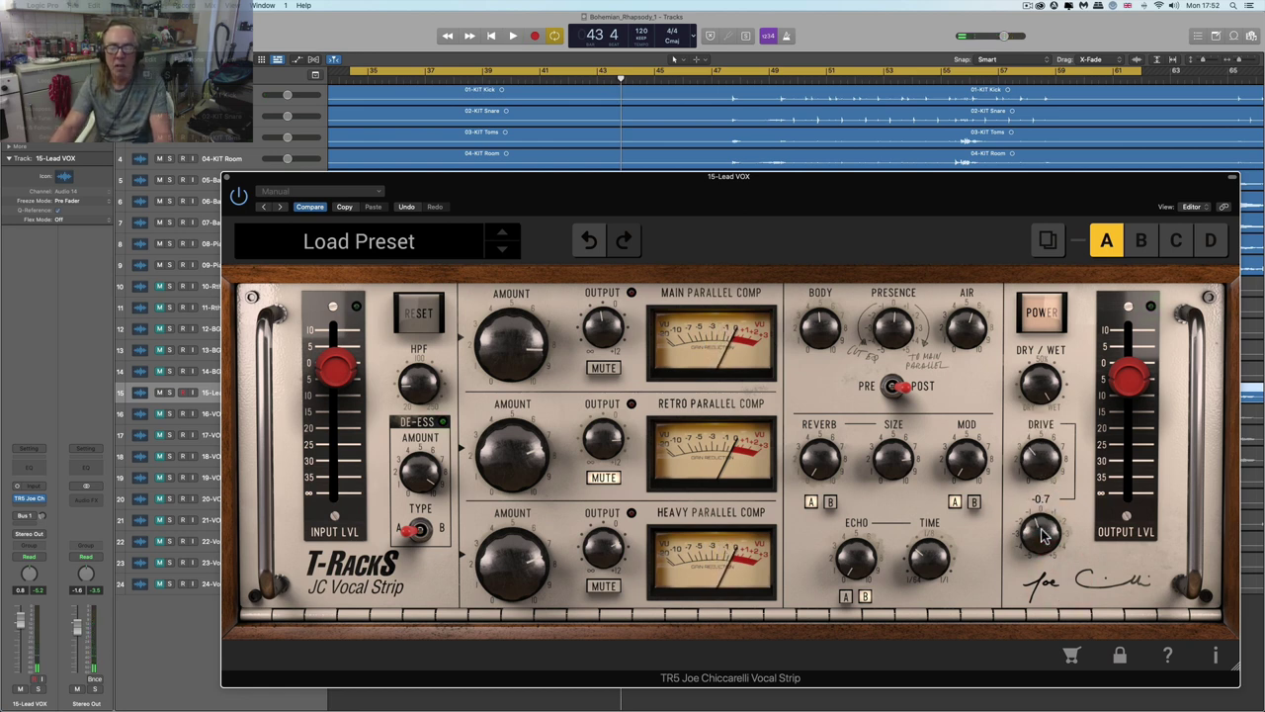
pyautogui.click(1038, 470)
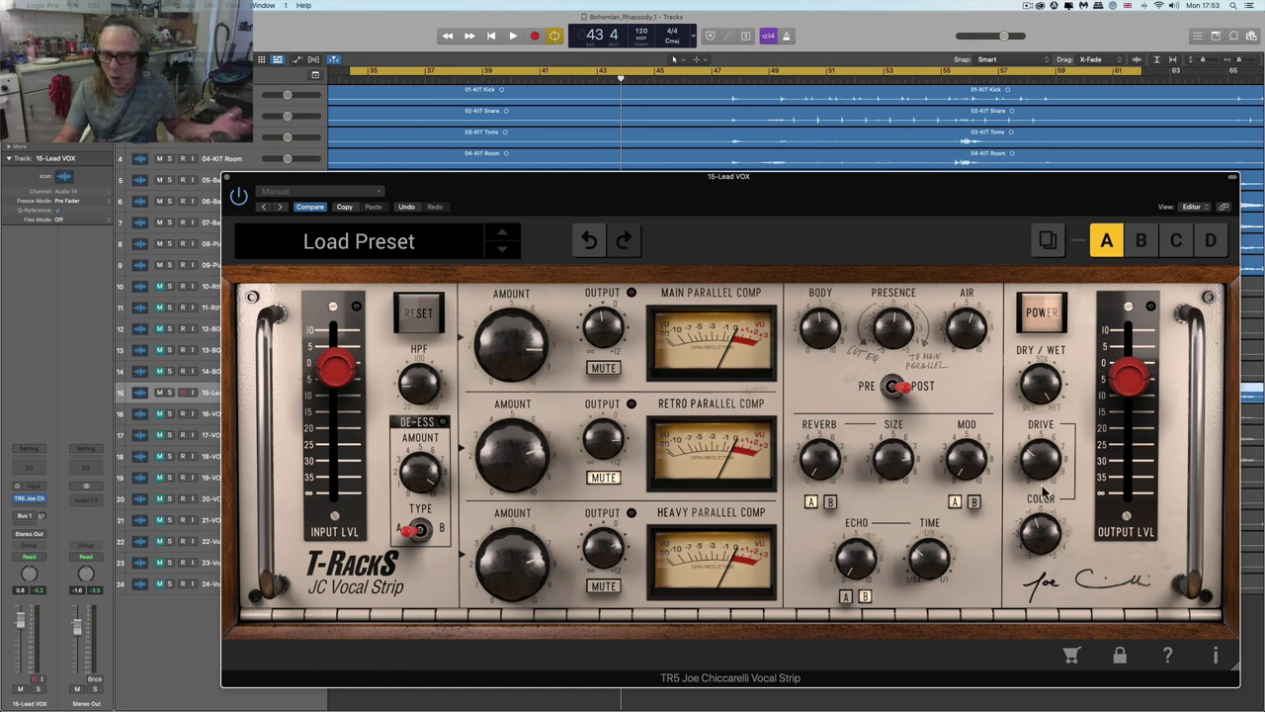
pyautogui.moveTo(1046, 468)
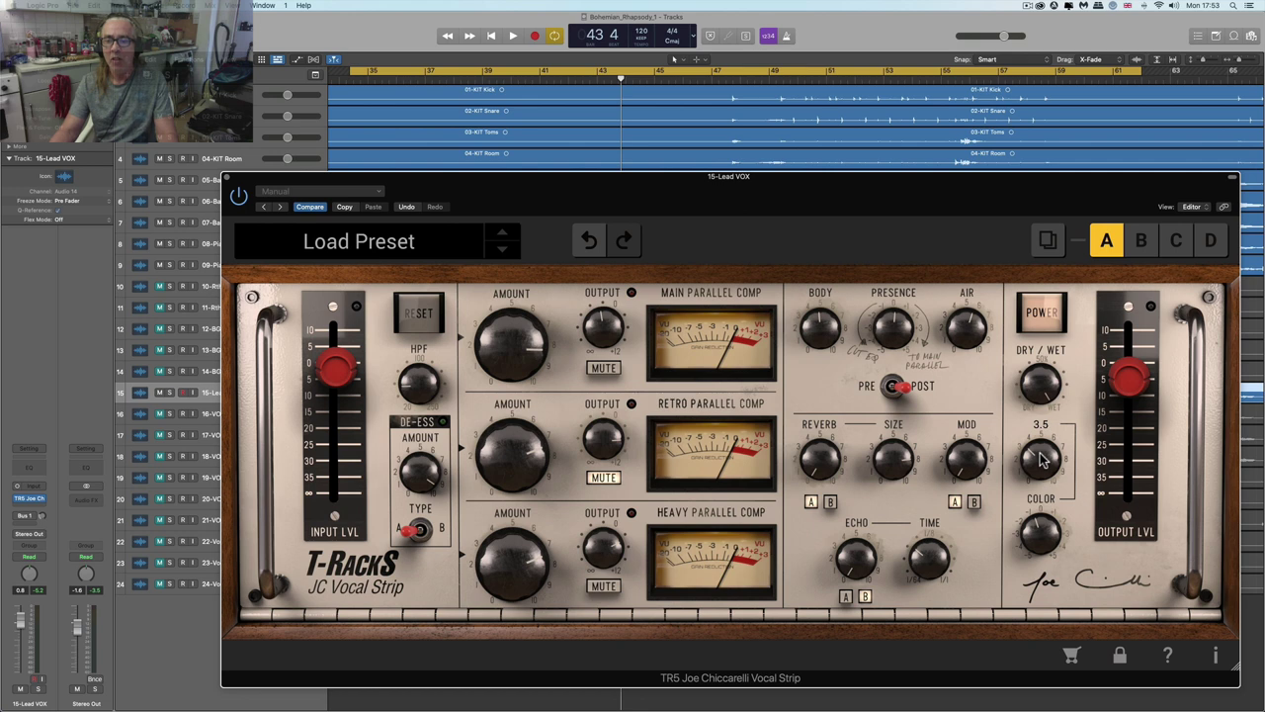
pyautogui.moveTo(1044, 536); pyautogui.dragTo(1040, 528)
pyautogui.click(1040, 528)
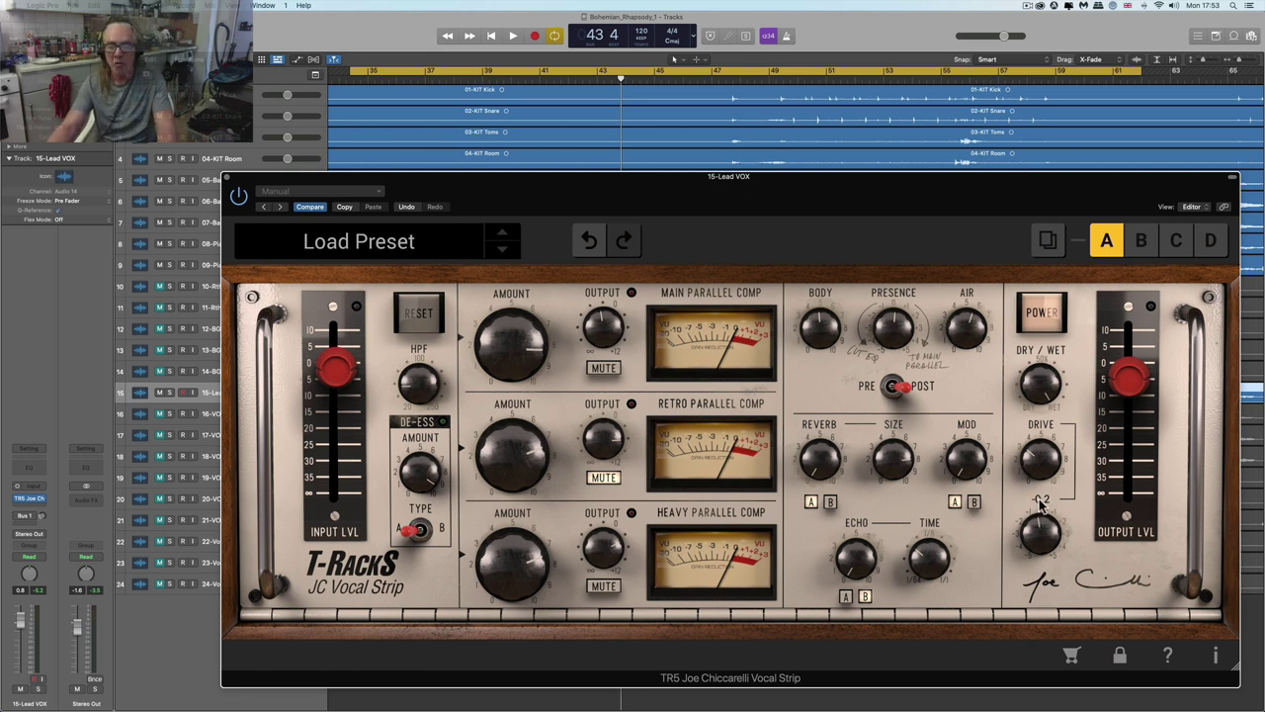
pyautogui.moveTo(1043, 475)
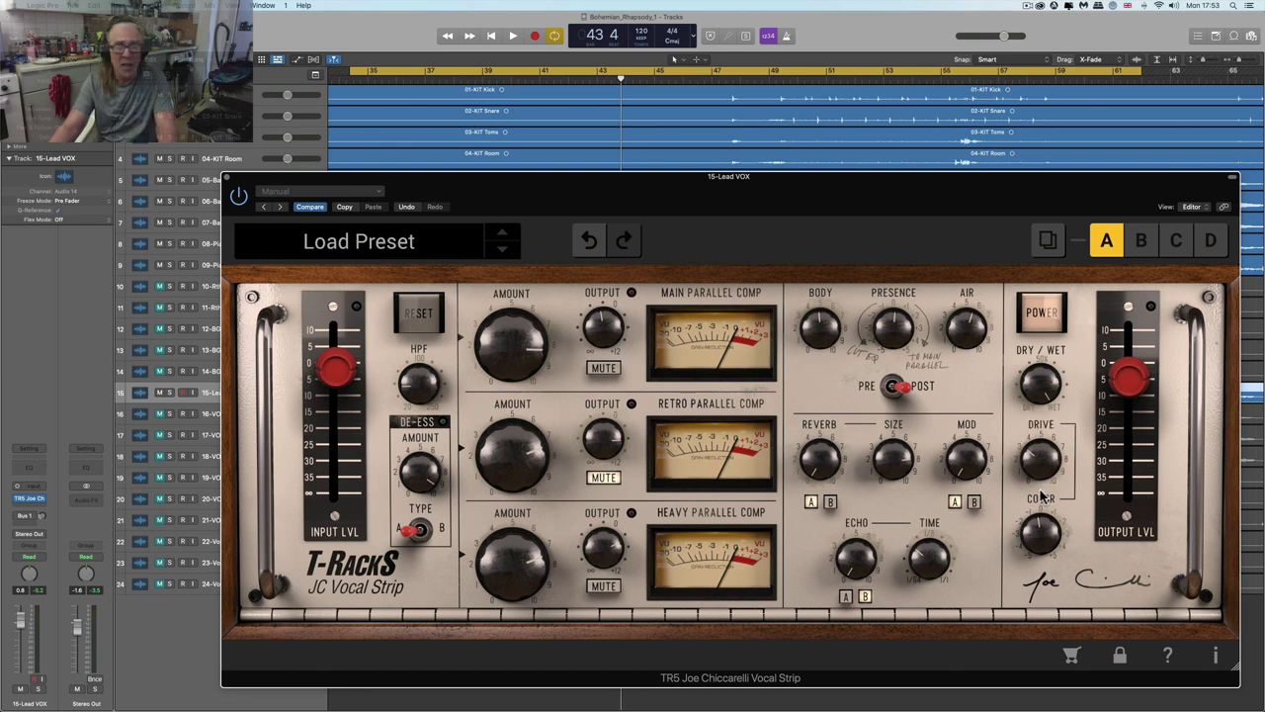
pyautogui.press('space')
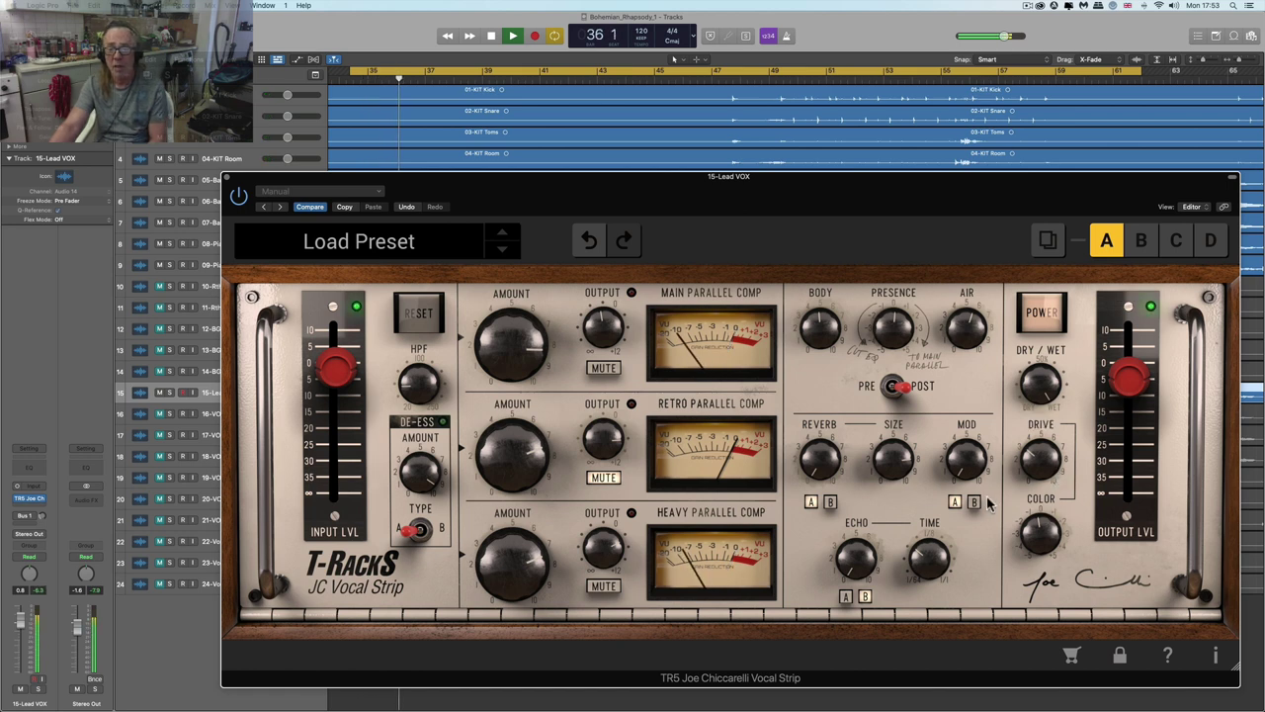
# - Audition the vocal while readjusting the color control, raising the reverb and setting the drive to 3.3, and stop playback
pyautogui.moveTo(1040, 463); pyautogui.dragTo(1038, 477)
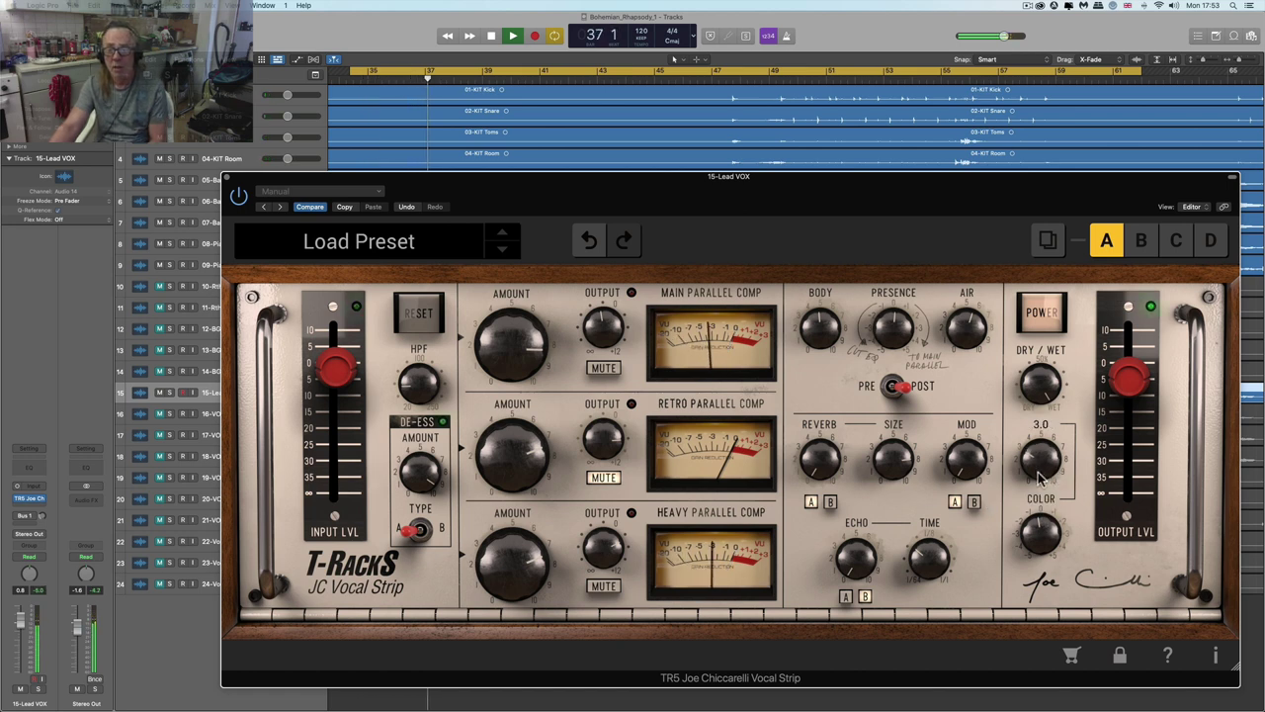
pyautogui.moveTo(1040, 522); pyautogui.dragTo(1028, 444)
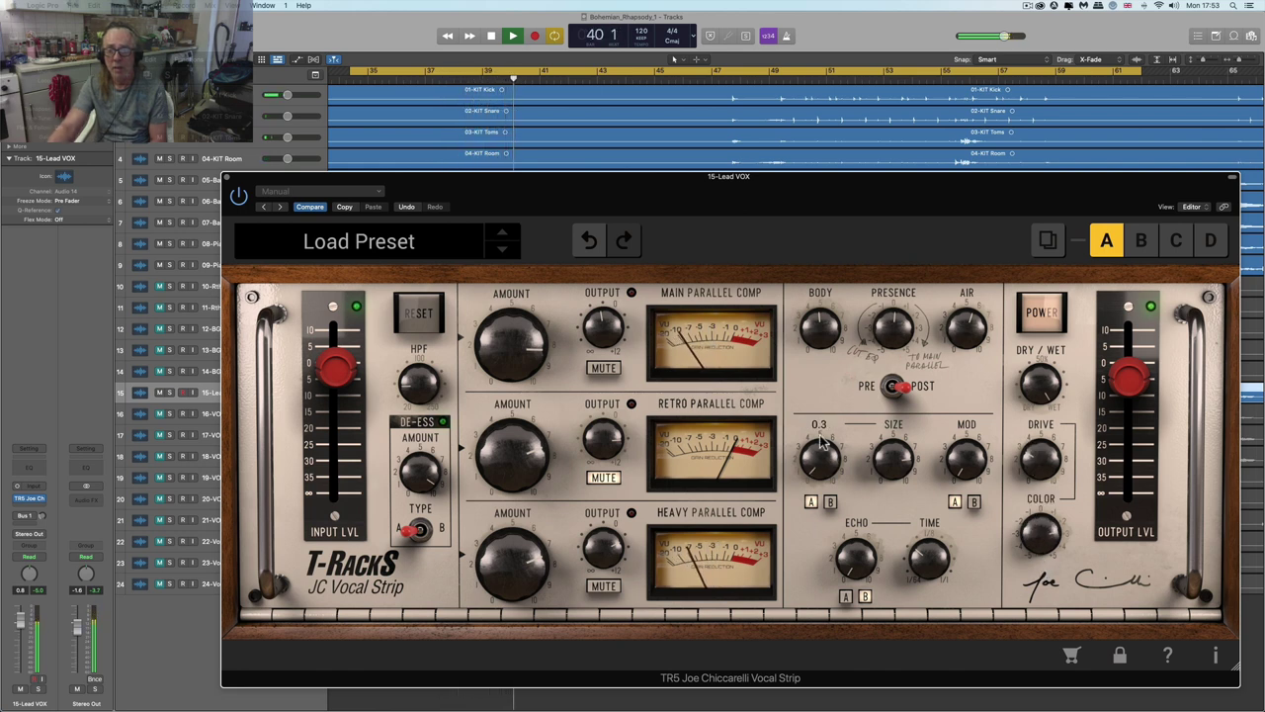
pyautogui.moveTo(821, 443); pyautogui.dragTo(804, 333)
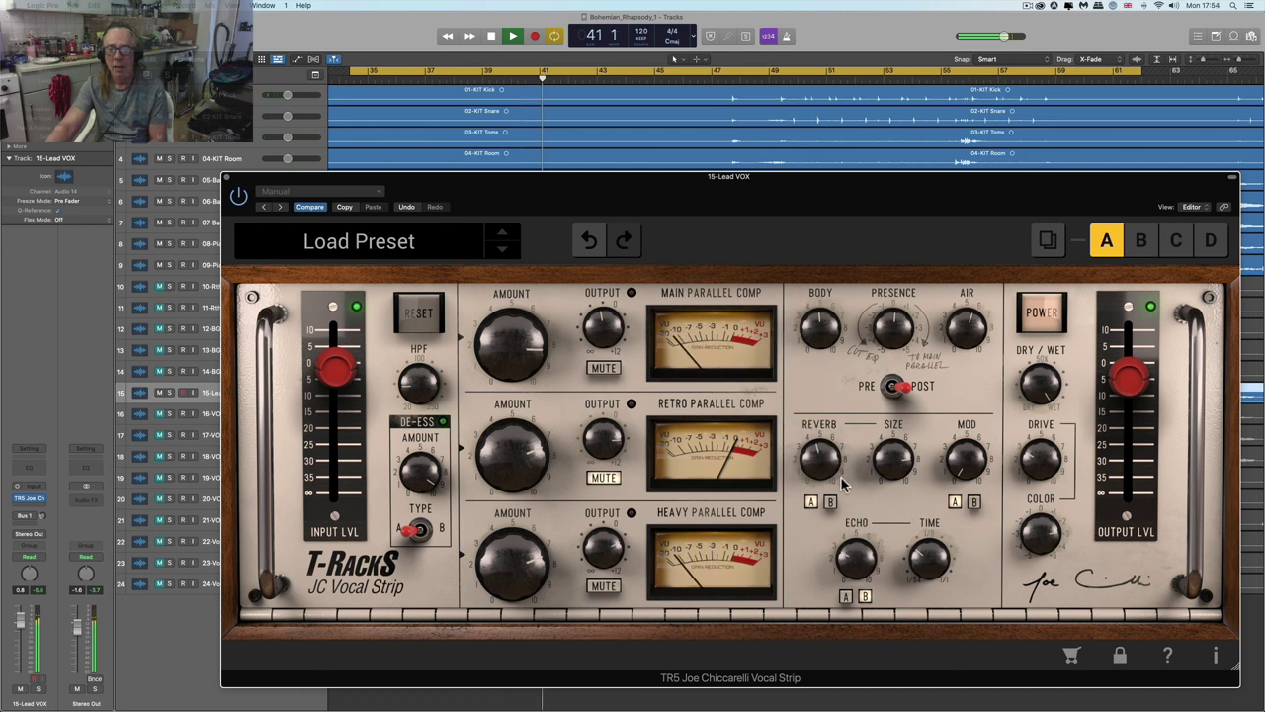
pyautogui.moveTo(1048, 473)
pyautogui.moveTo(1048, 472)
pyautogui.mouseDown()
pyautogui.moveTo(1044, 445)
pyautogui.moveTo(1045, 482)
pyautogui.mouseUp()
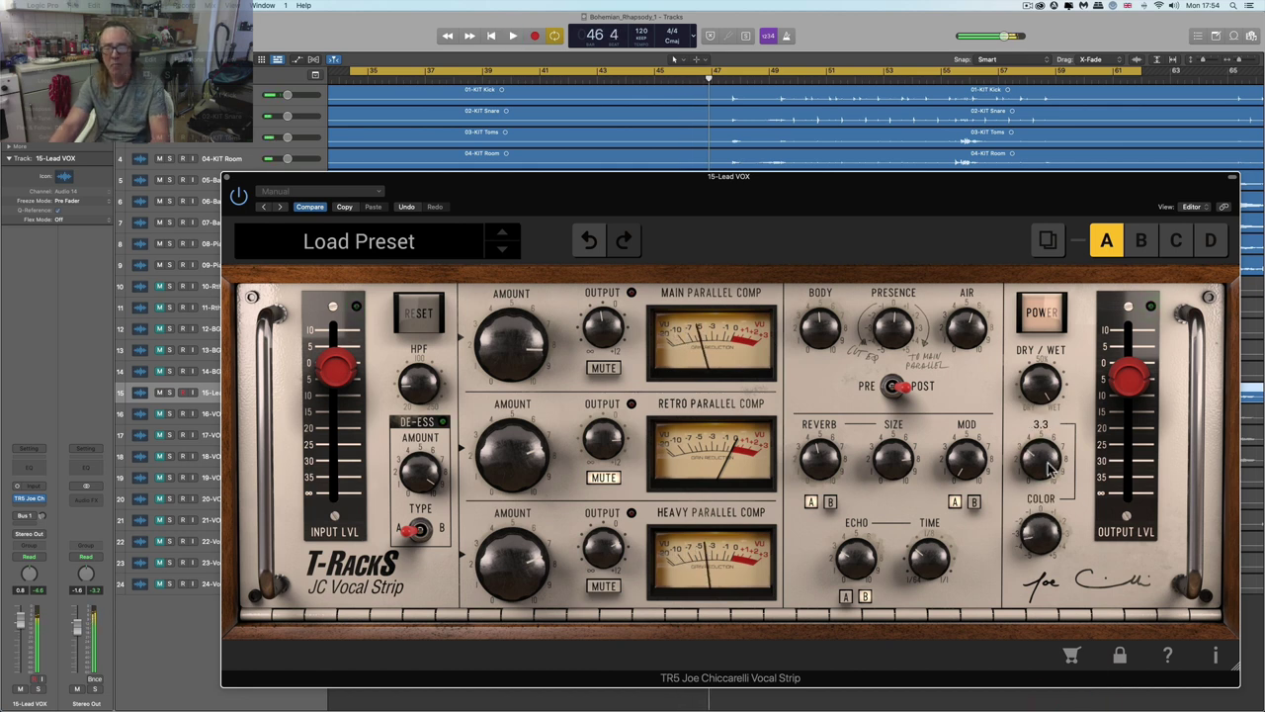
pyautogui.press('space')
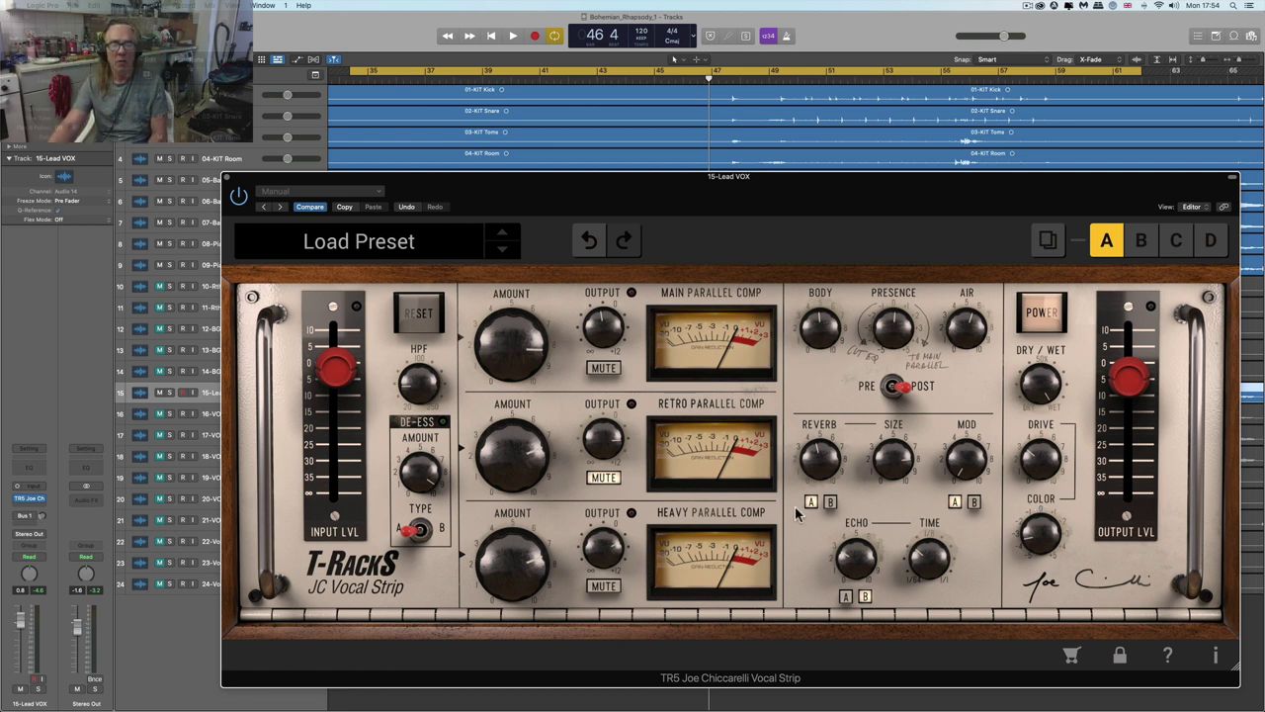
# - Browse the vocal strip's factory preset list and close it without loading a preset
pyautogui.moveTo(539, 546)
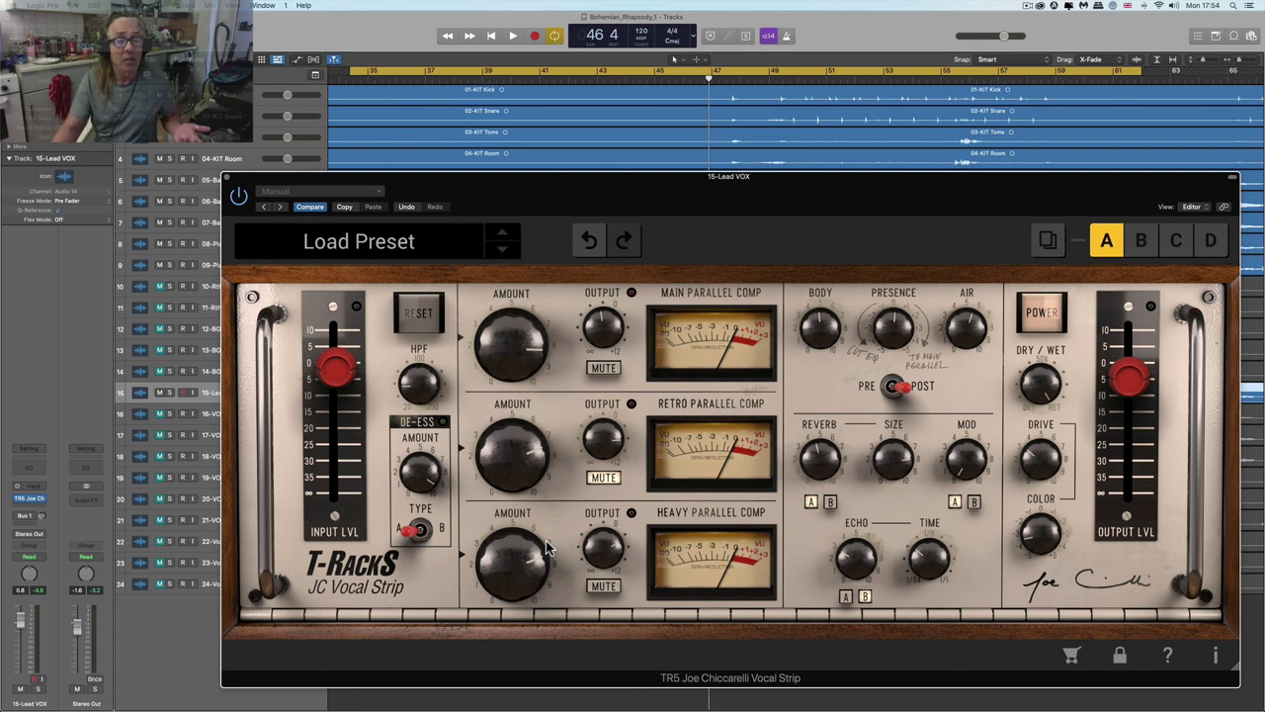
pyautogui.moveTo(477, 417)
pyautogui.click(360, 247)
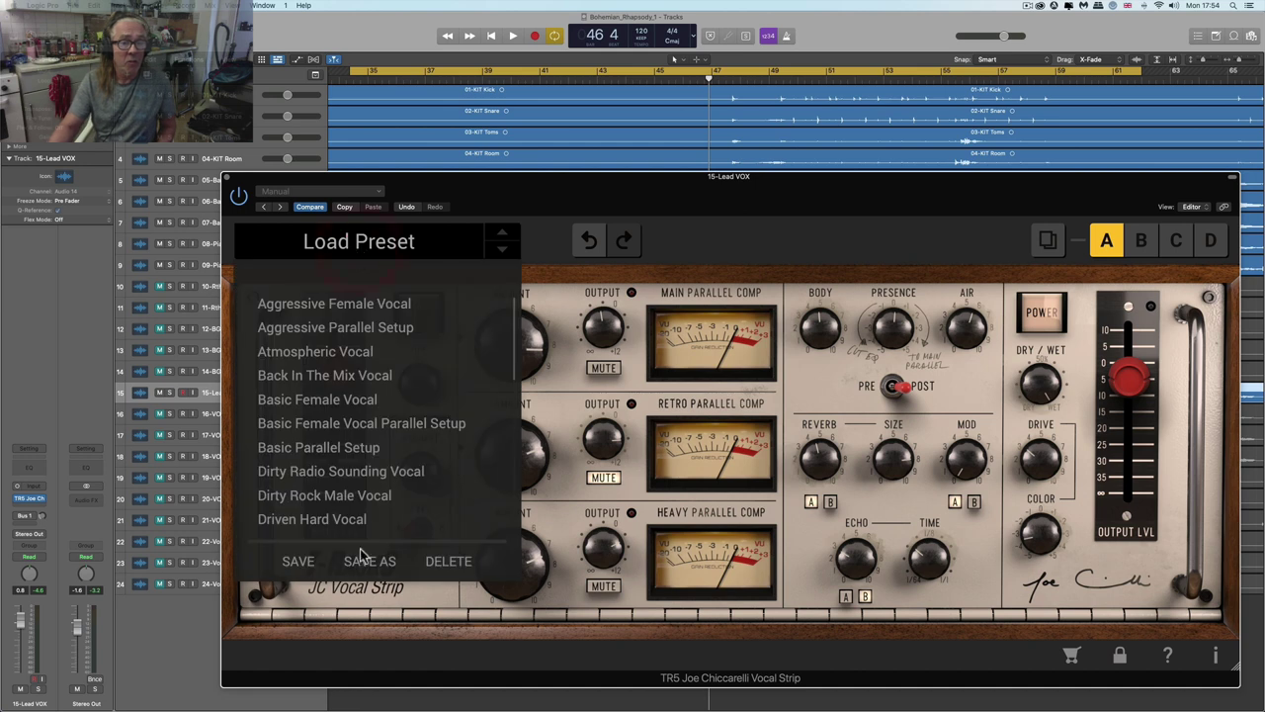
pyautogui.scroll(-10, 357, 443)
pyautogui.scroll(10, 386, 474)
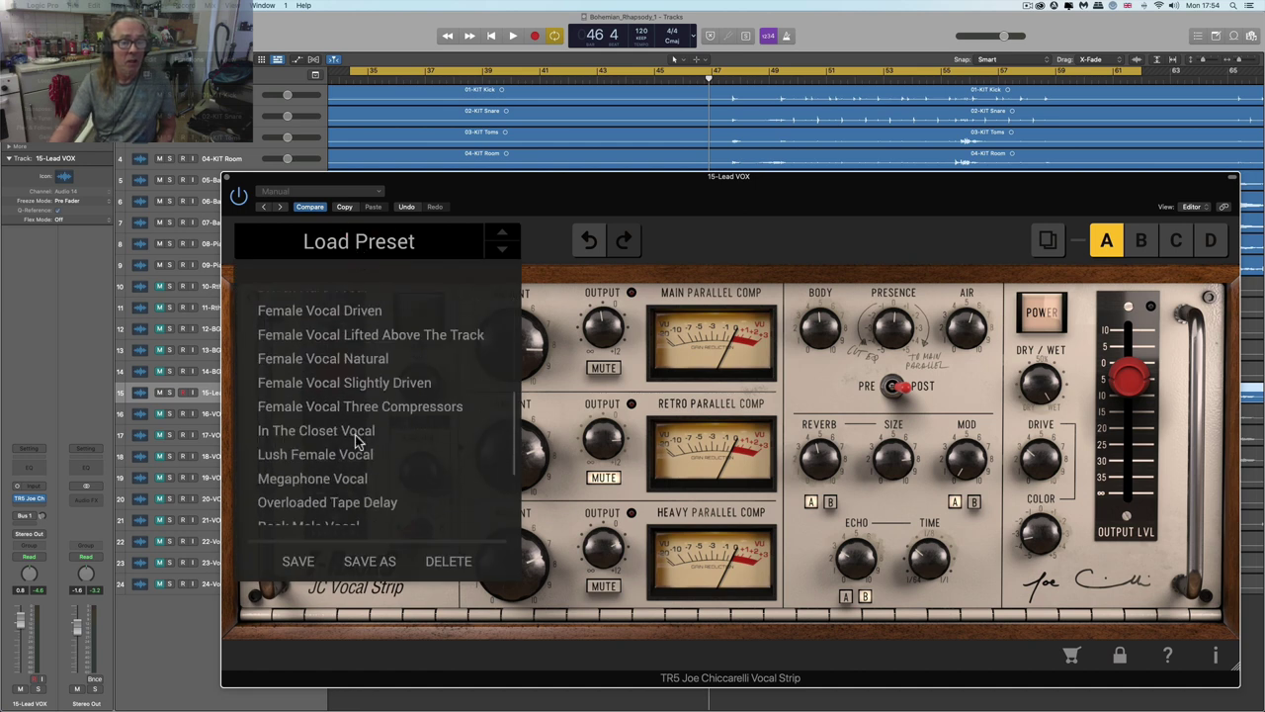
pyautogui.click(546, 207)
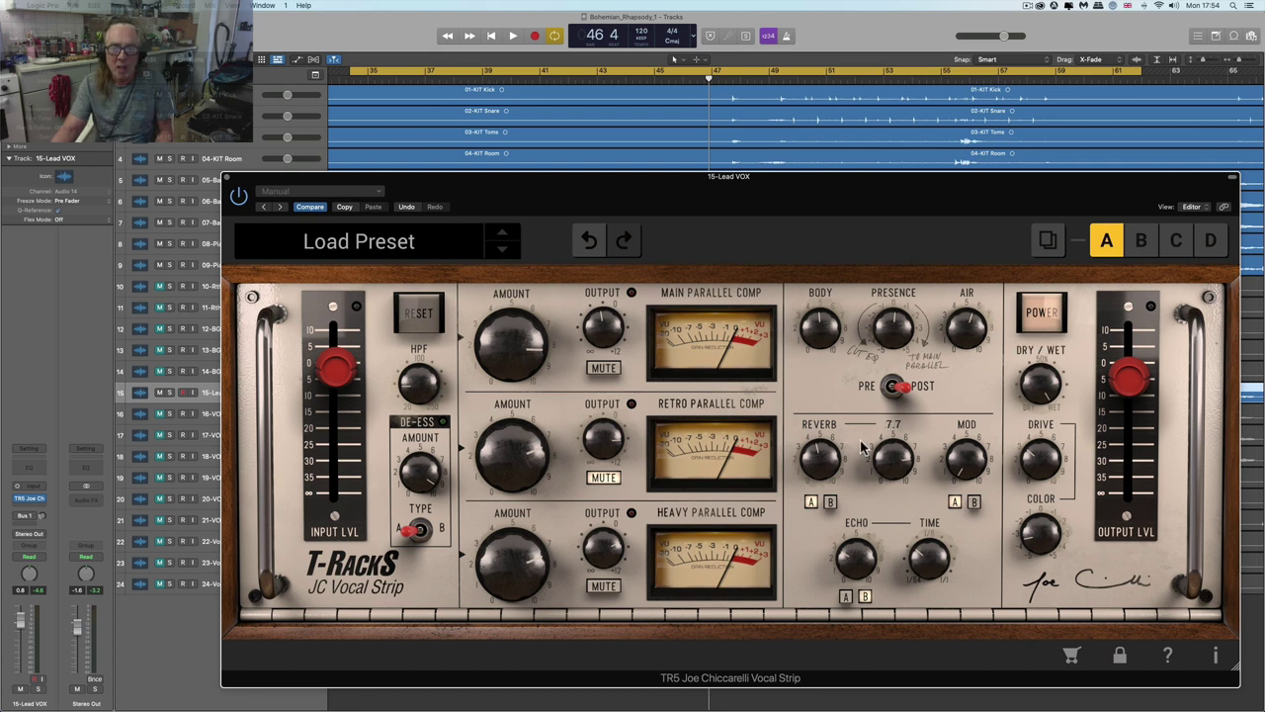
# - Copy the current vocal strip settings from slot A to slot B and switch between both slots, ending on A
pyautogui.click(1050, 243)
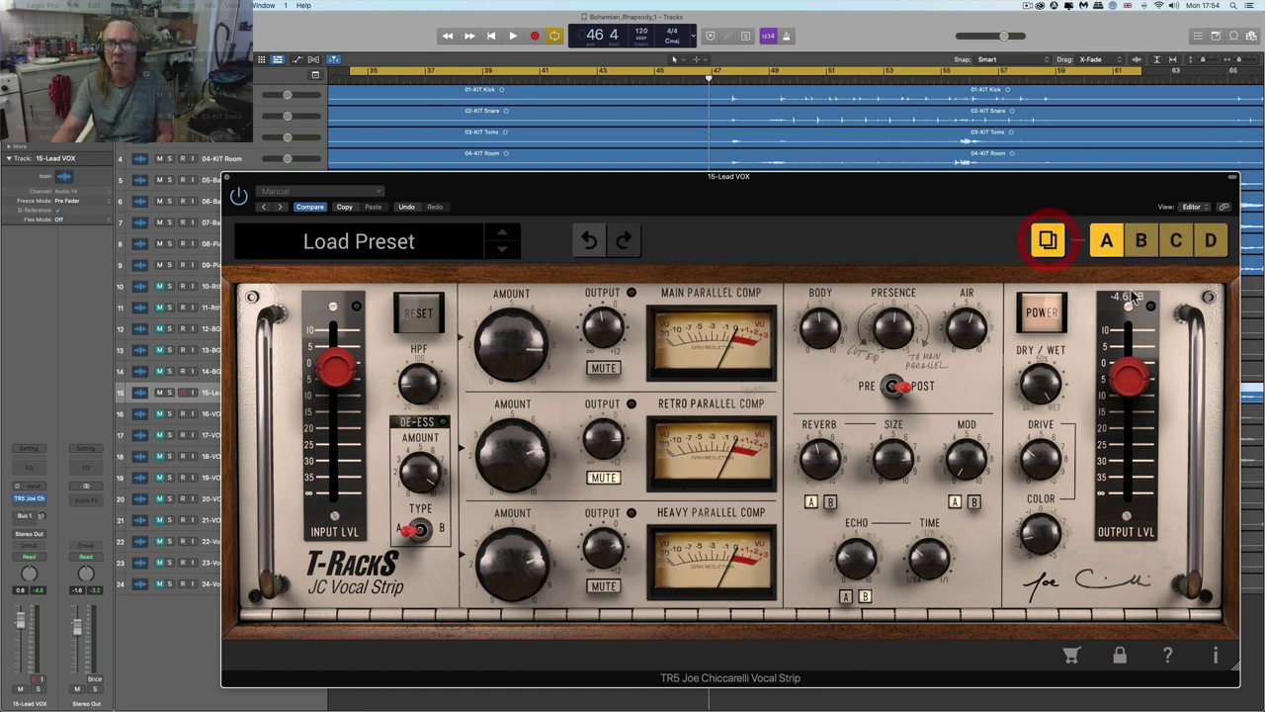
pyautogui.click(1140, 240)
pyautogui.click(1106, 240)
pyautogui.click(1141, 240)
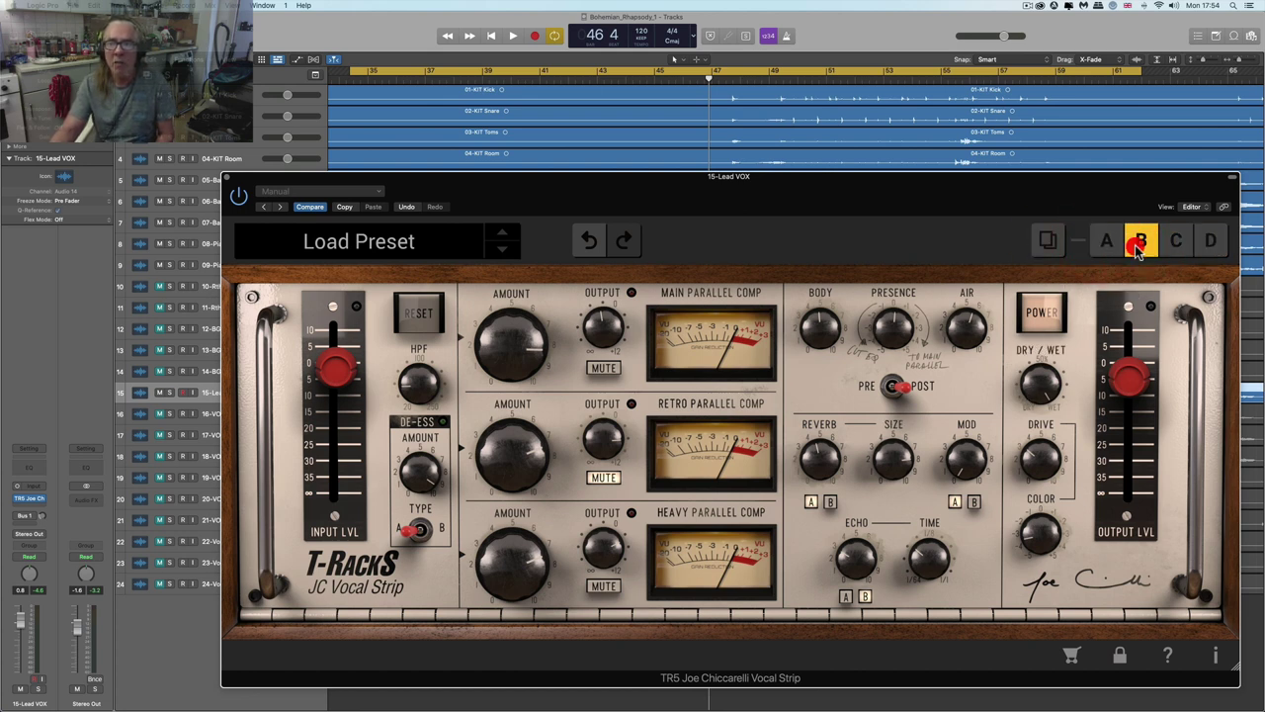
pyautogui.click(1106, 240)
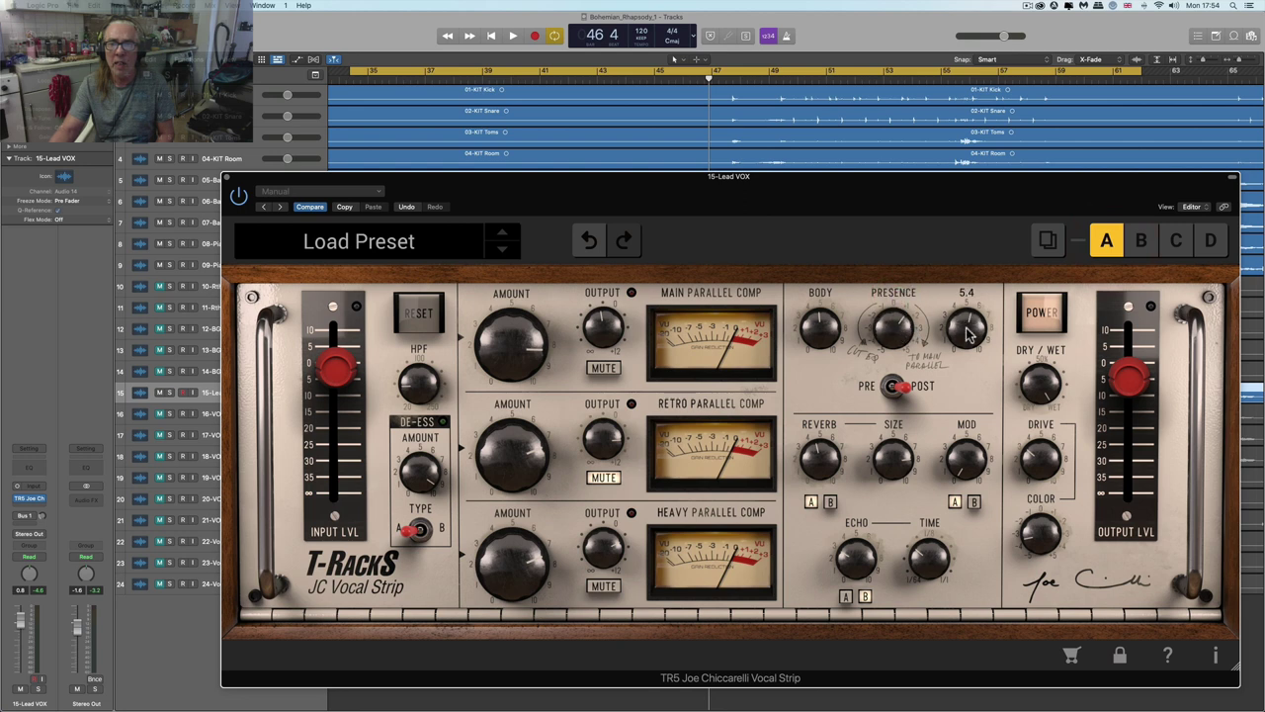
# - Vary slot A by setting the reverb size to 6.6 and modulation to 2.0, and raising the reverb and drive
pyautogui.moveTo(898, 461)
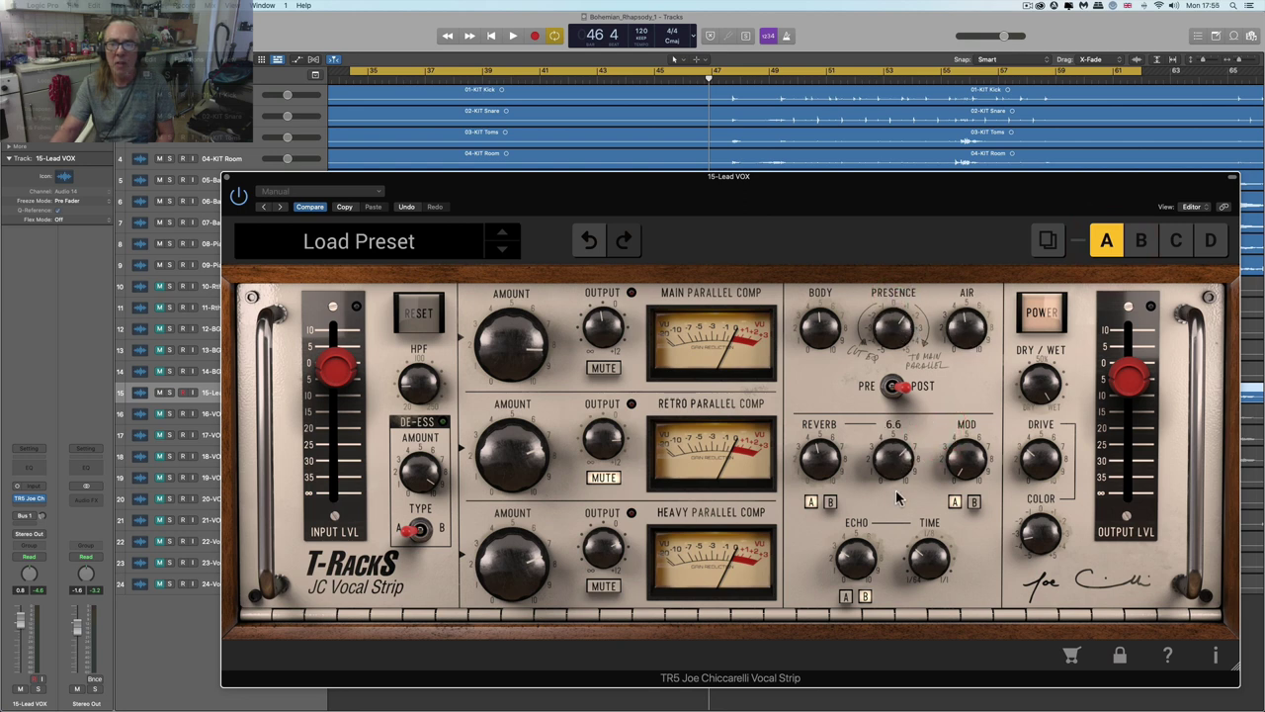
pyautogui.moveTo(862, 564)
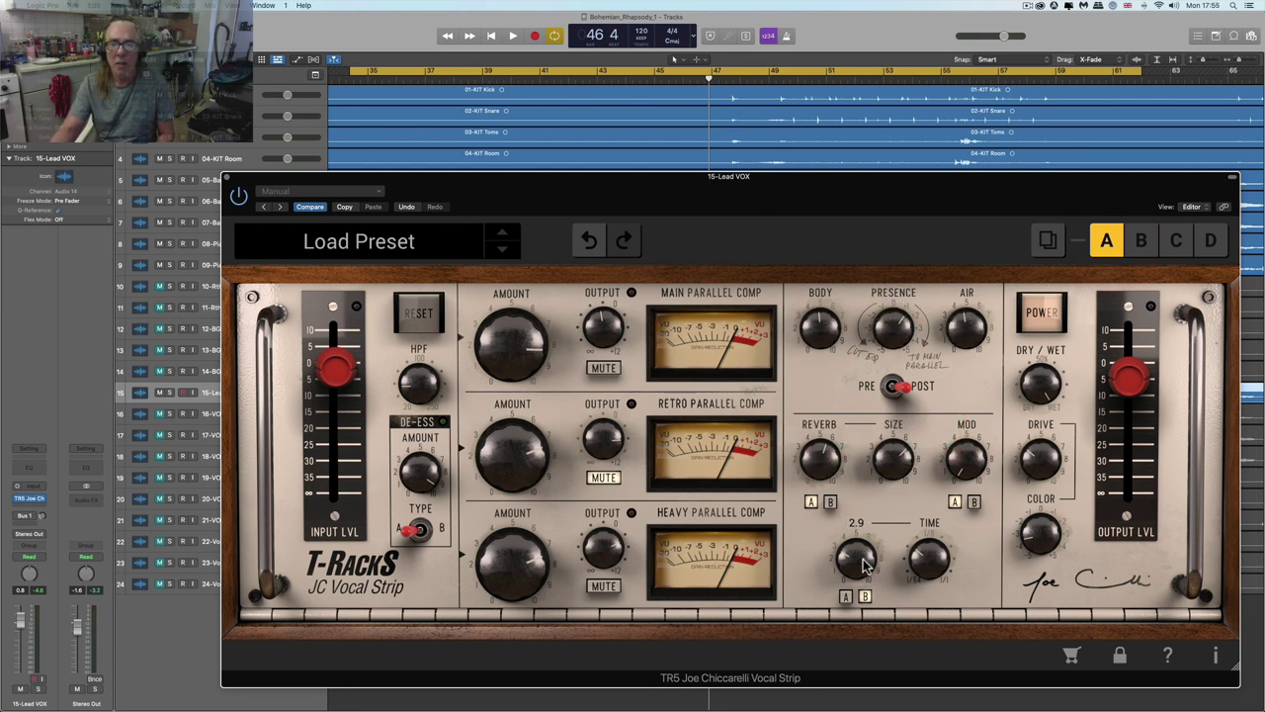
pyautogui.moveTo(974, 459)
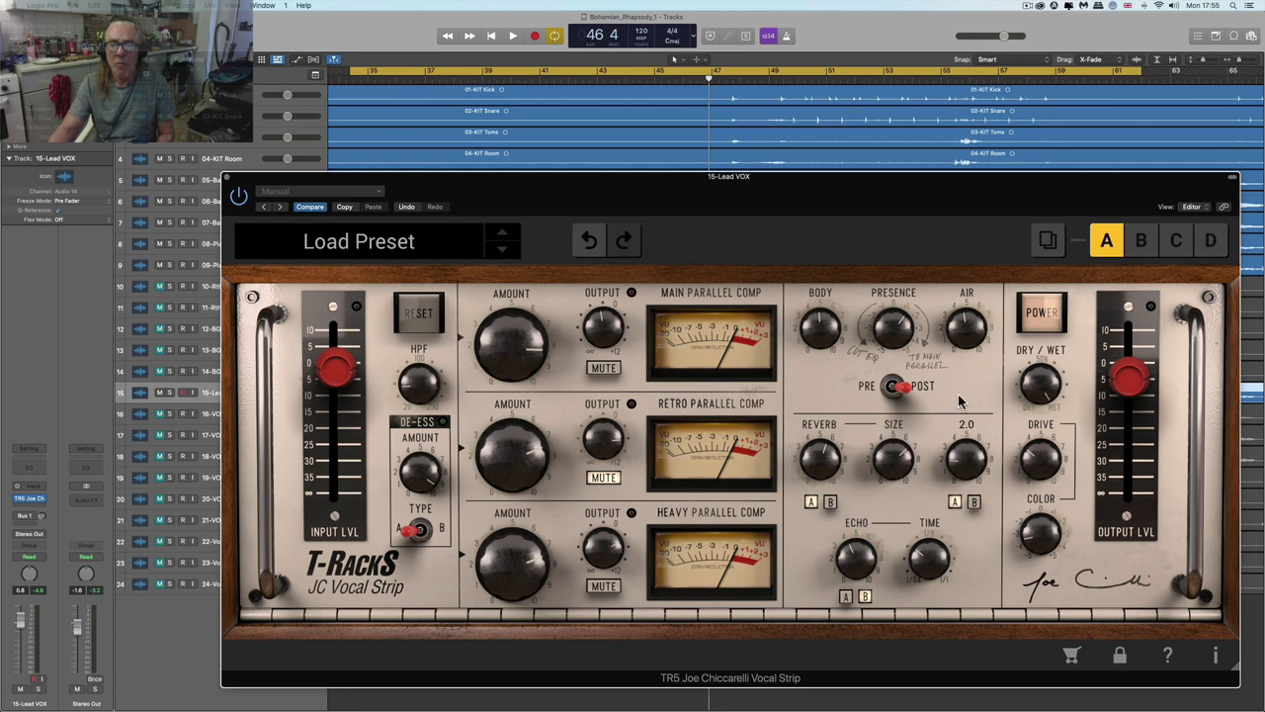
pyautogui.moveTo(1045, 457)
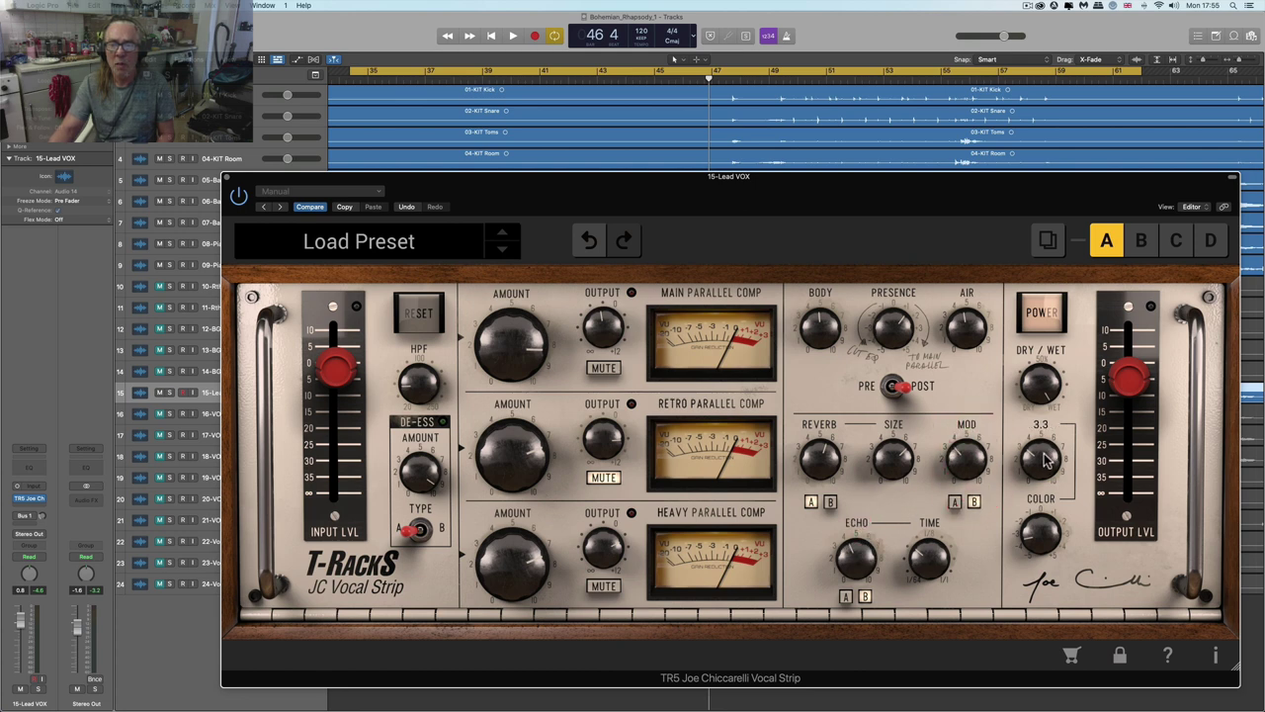
pyautogui.moveTo(583, 342)
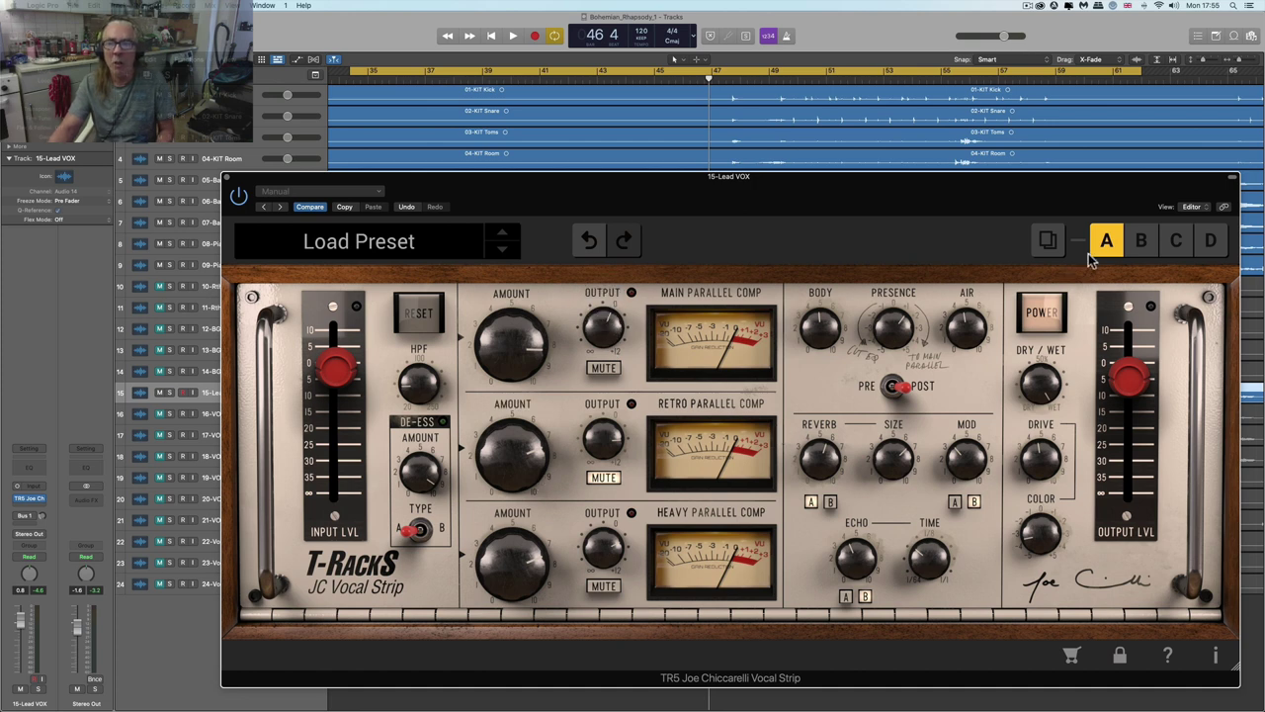
# - Compare the knob positions of slots A and B with playback stopped, returning to A
pyautogui.click(1144, 250)
pyautogui.click(1115, 246)
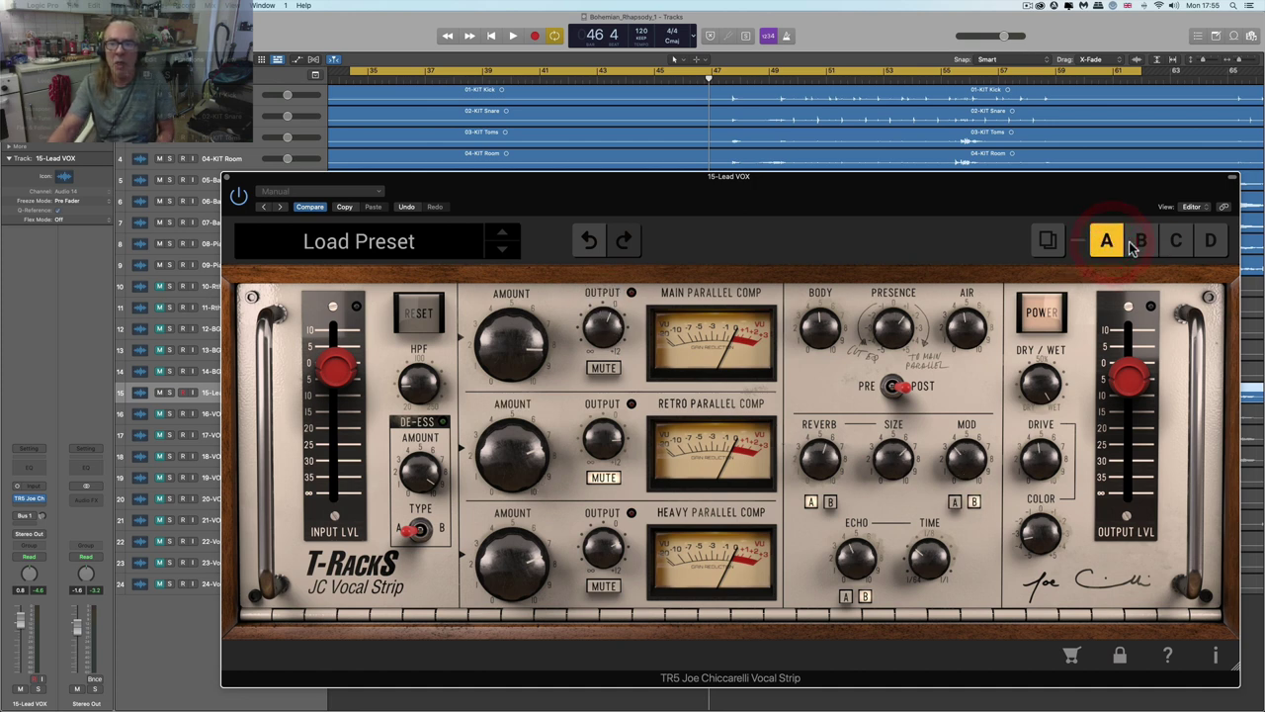
pyautogui.click(1139, 243)
pyautogui.click(1108, 244)
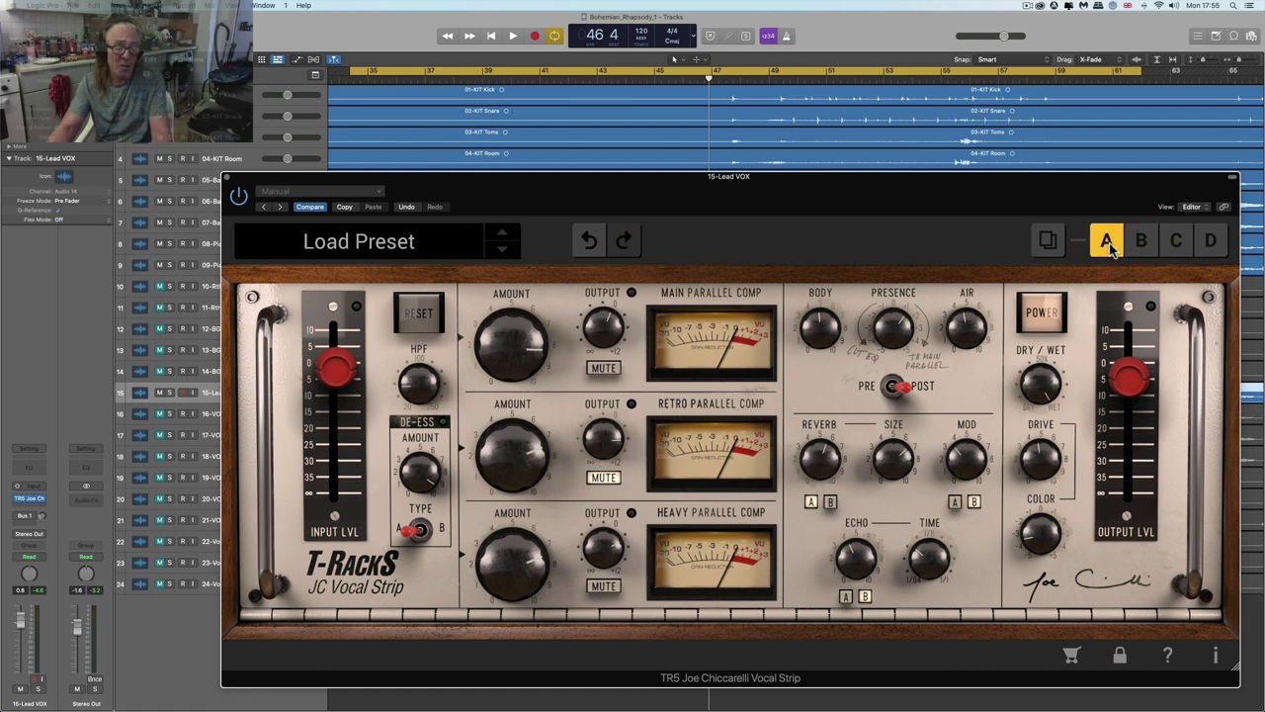
# - Play the vocal and alternate between slots A and B to compare their sound, ending on A, and stop playback
pyautogui.press('space')
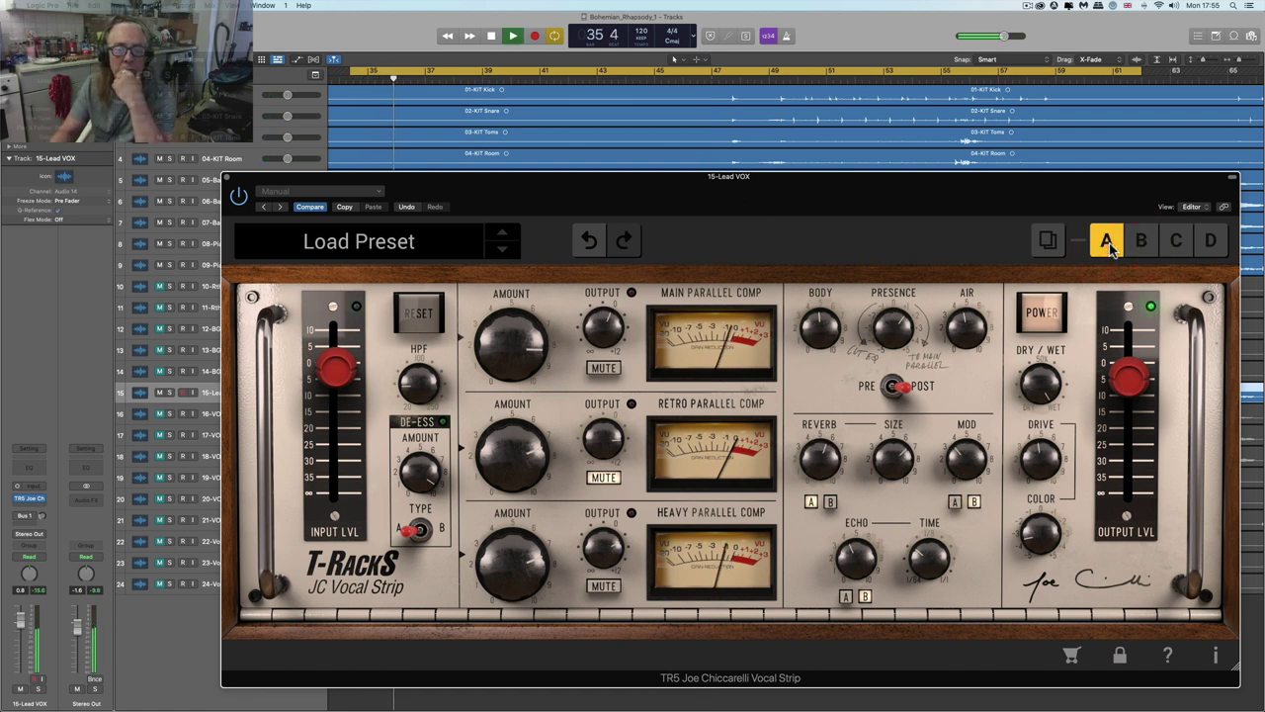
pyautogui.click(1039, 471)
pyautogui.click(1141, 240)
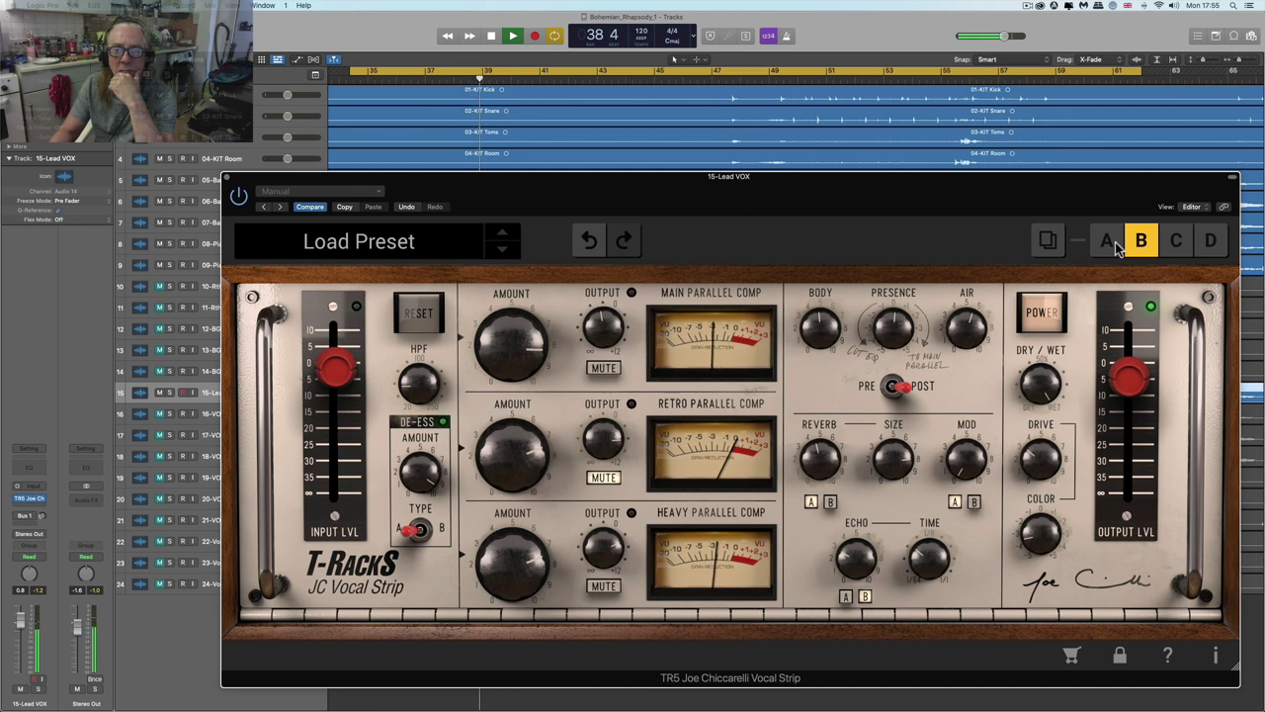
pyautogui.click(1115, 241)
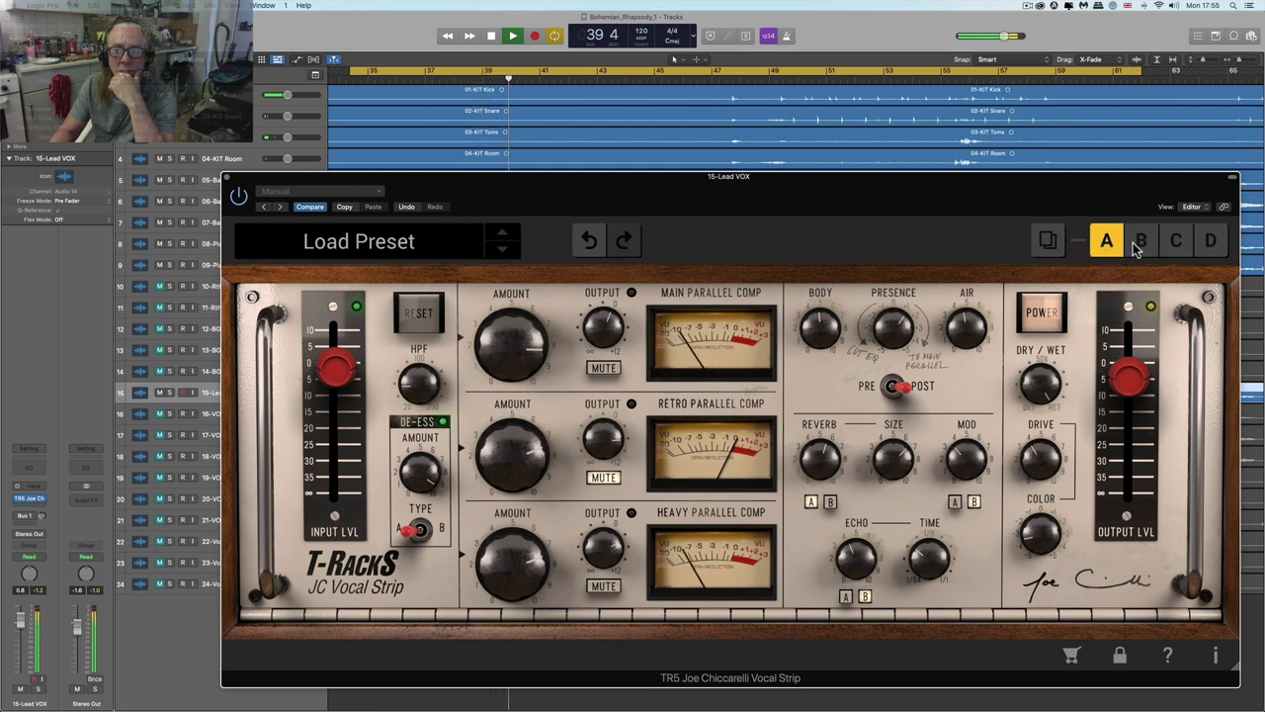
pyautogui.click(1139, 243)
pyautogui.click(1107, 243)
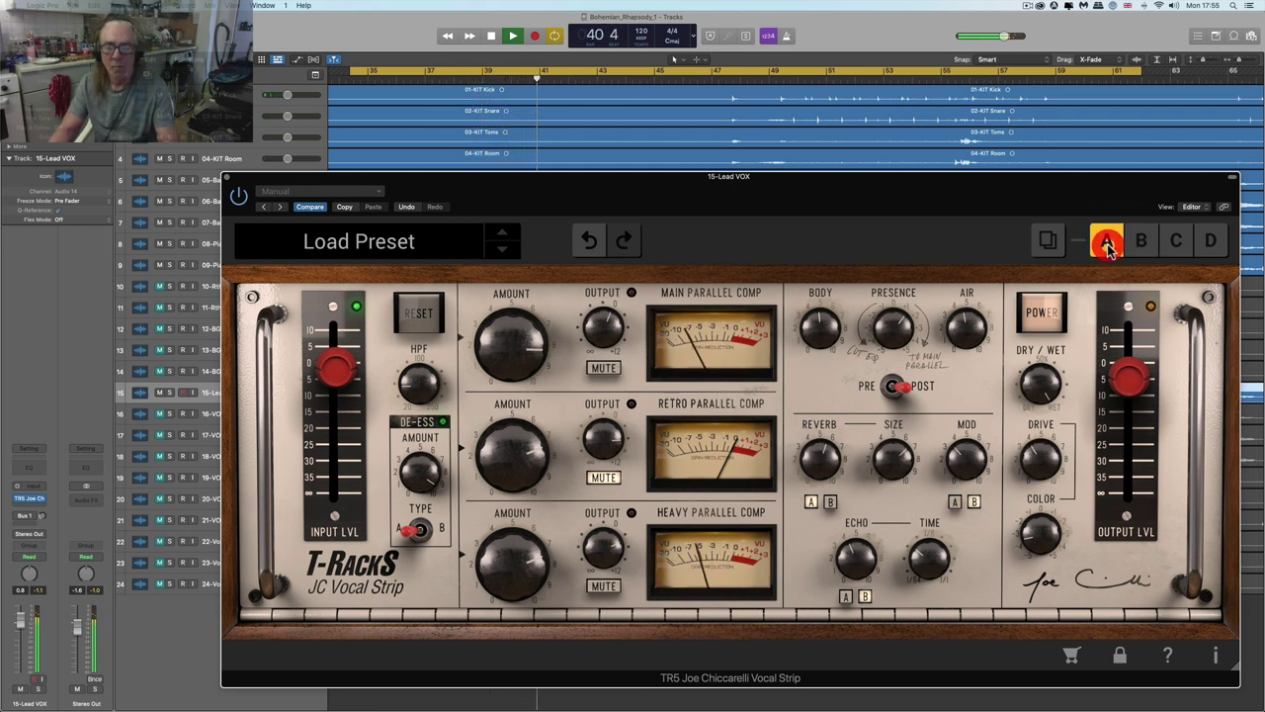
pyautogui.press('space')
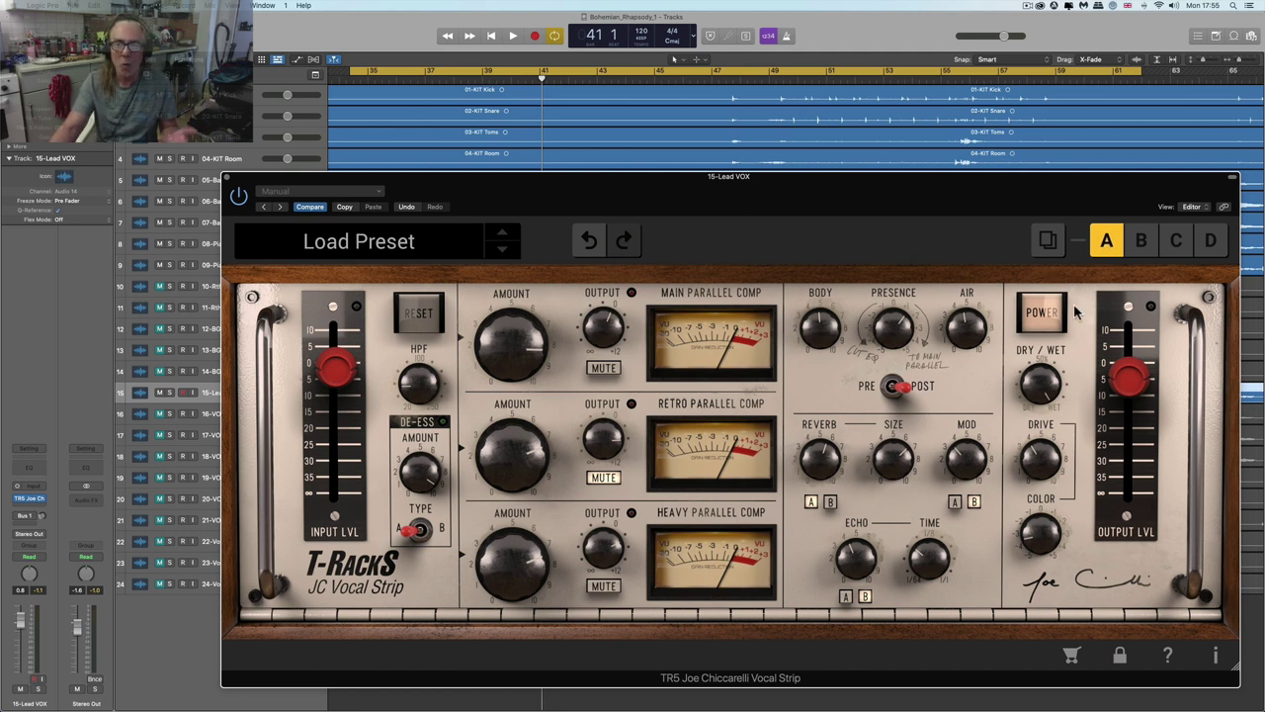
# - Alternate repeatedly between slots A and B without playback to show how their settings differ, ending on A
pyautogui.click(1143, 243)
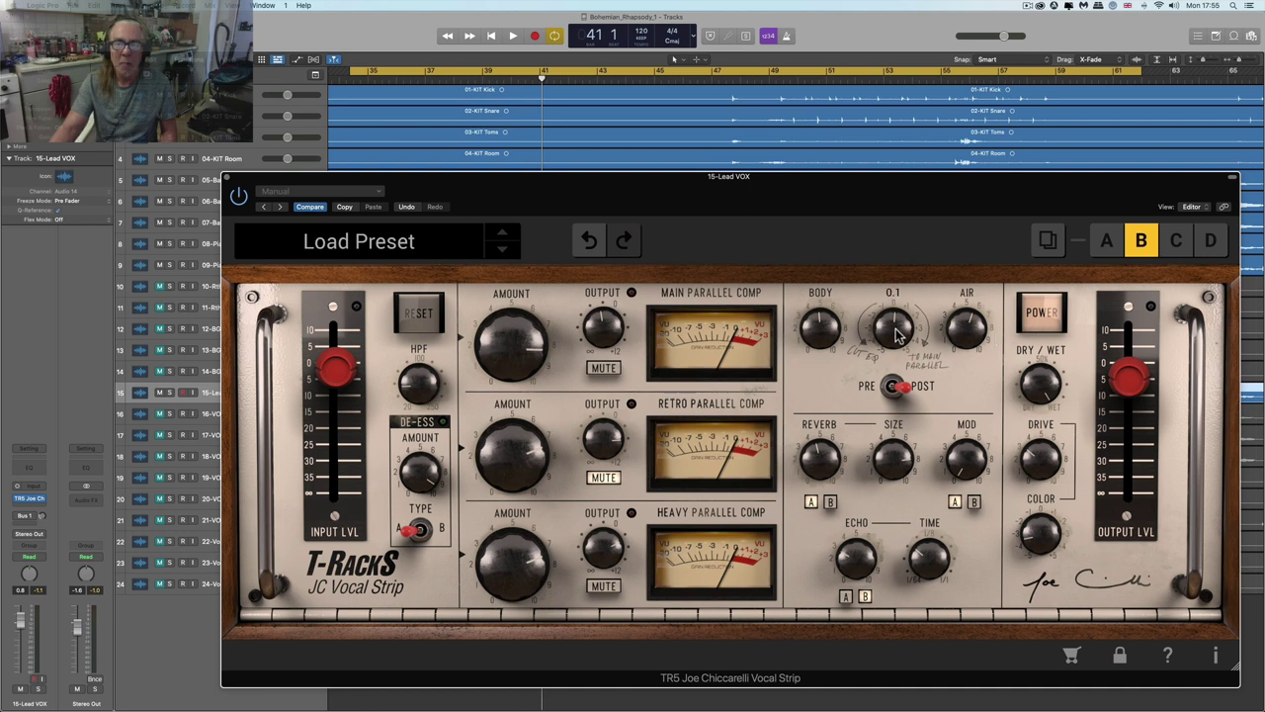
pyautogui.click(1107, 243)
pyautogui.click(1137, 243)
pyautogui.click(1107, 243)
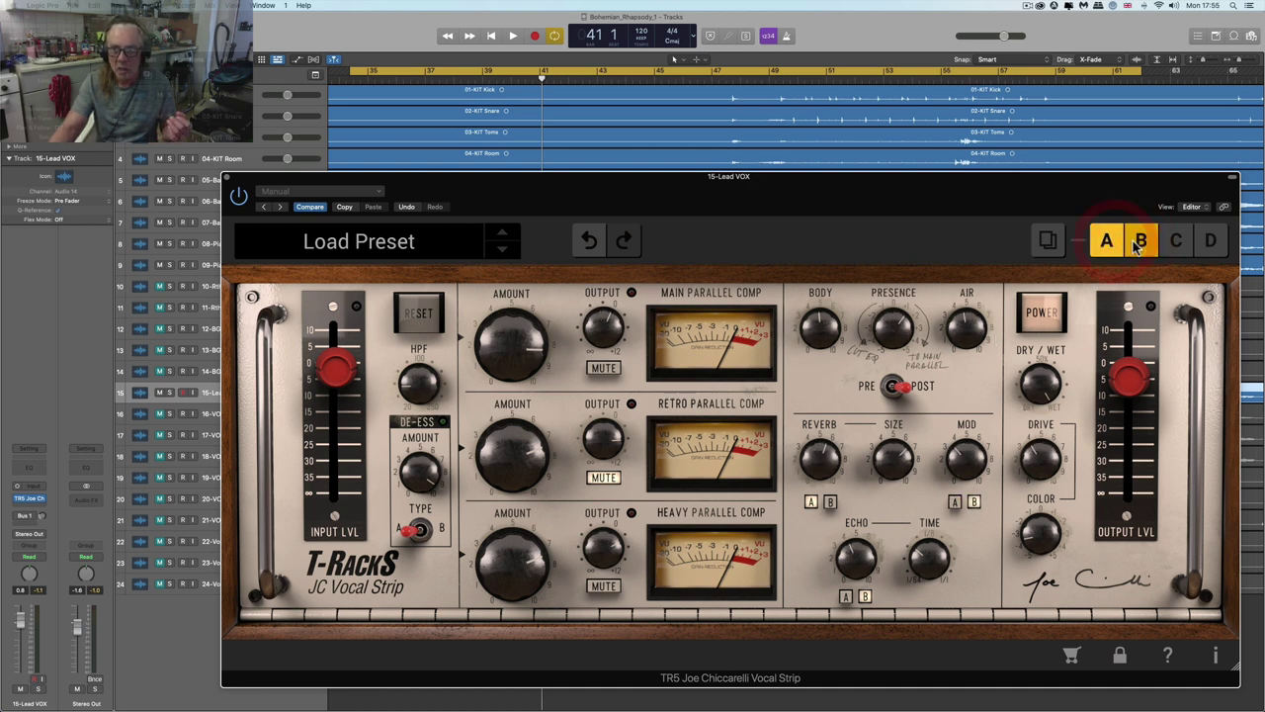
pyautogui.click(1139, 242)
pyautogui.click(1107, 243)
pyautogui.click(1139, 242)
pyautogui.click(1107, 243)
pyautogui.click(1139, 243)
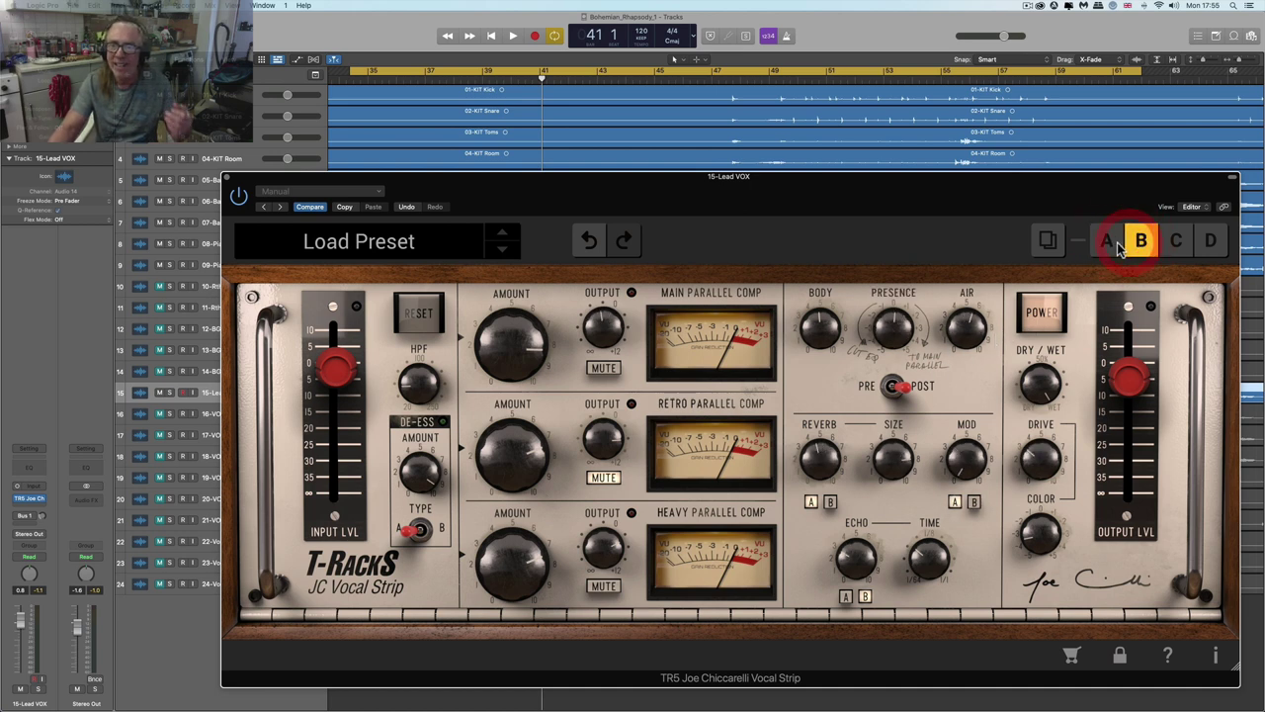
pyautogui.click(1107, 243)
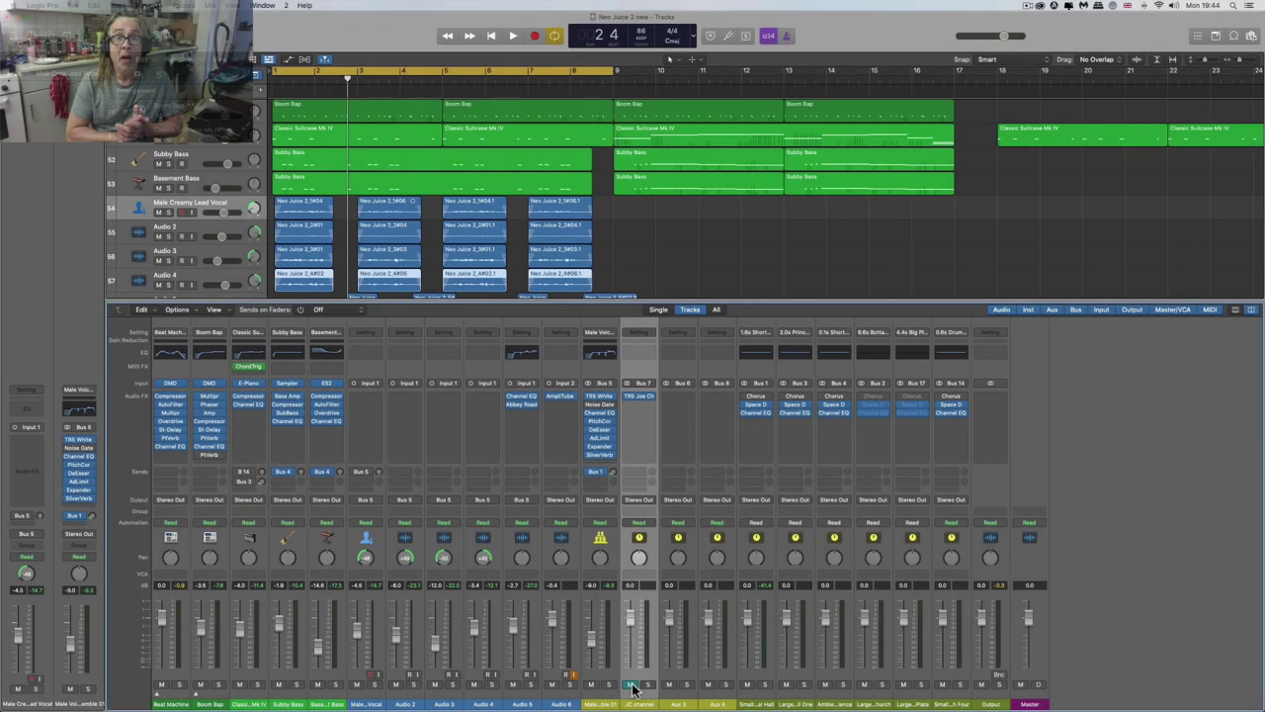
# - Mute the JC channel in the Neo Juice 2 project and select the vocal tracks from Male Creamy Lead Vocal through Audio 4
pyautogui.click(632, 684)
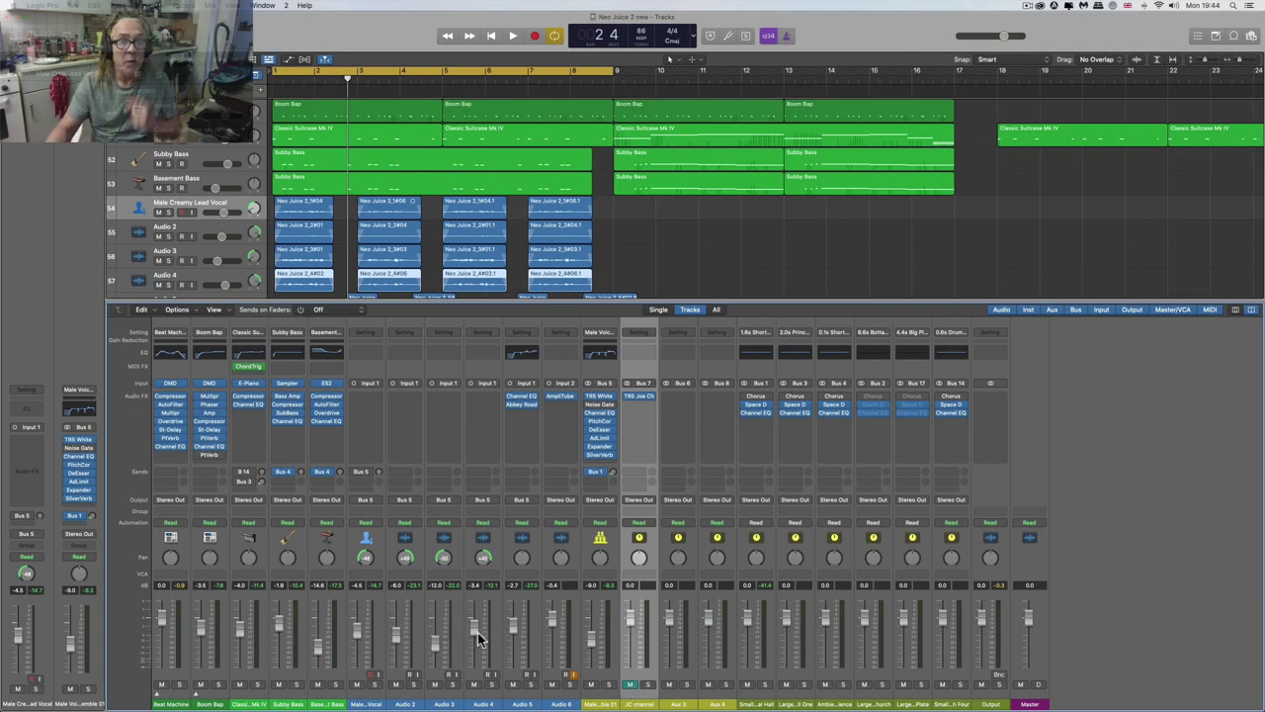
pyautogui.keyDown('shift'); pyautogui.click(221, 273); pyautogui.keyUp('shift')
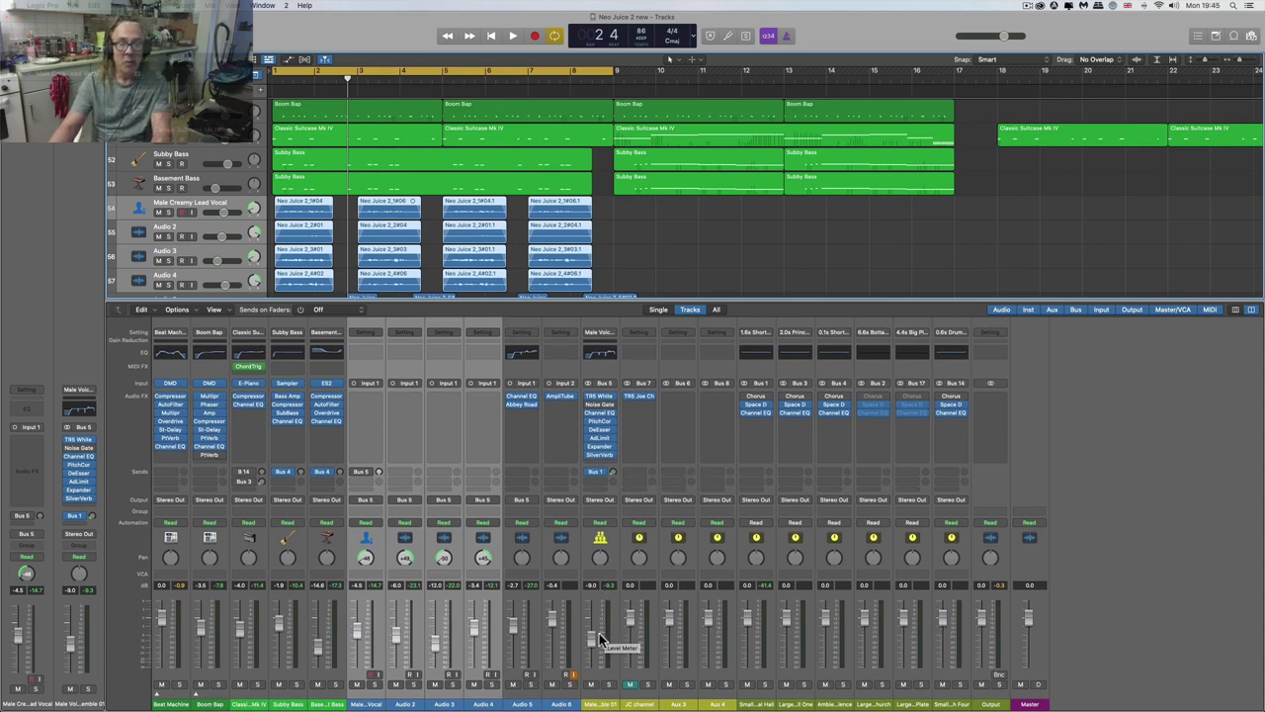
# - Play the song and raise the level of the male vocal ensemble bus to -4.8 dB
pyautogui.moveTo(593, 637); pyautogui.dragTo(592, 634)
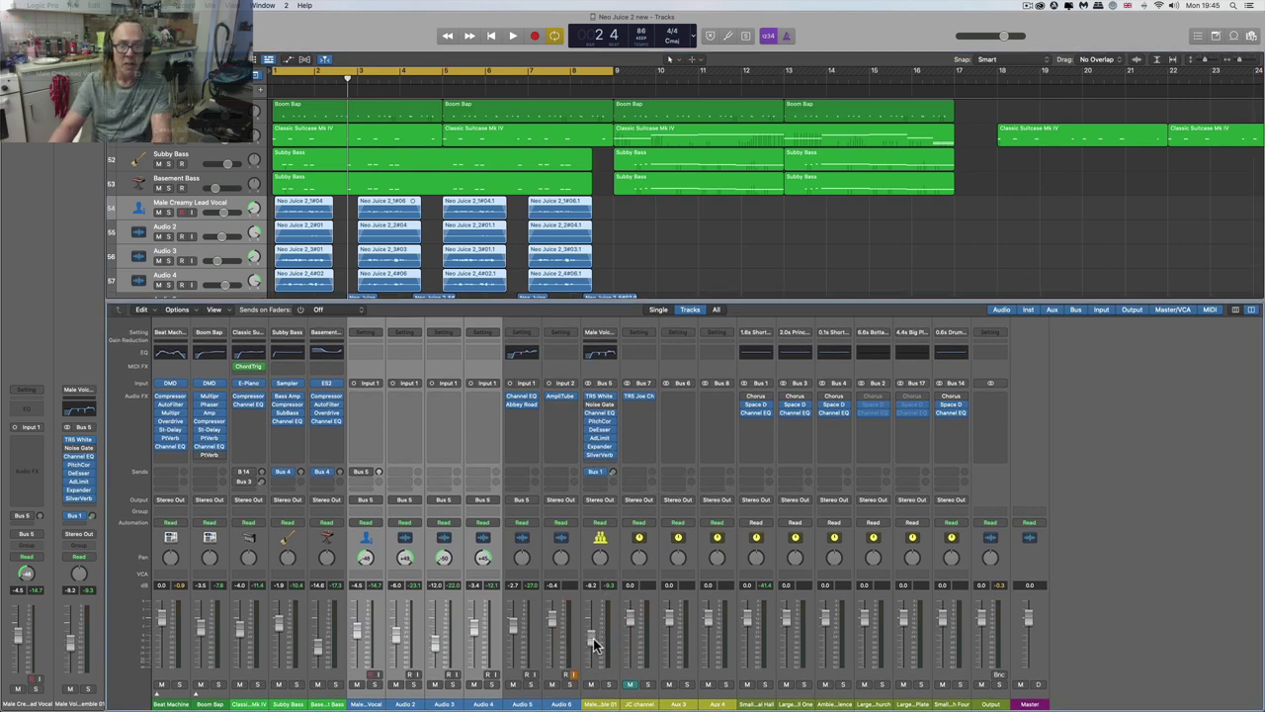
pyautogui.press('space')
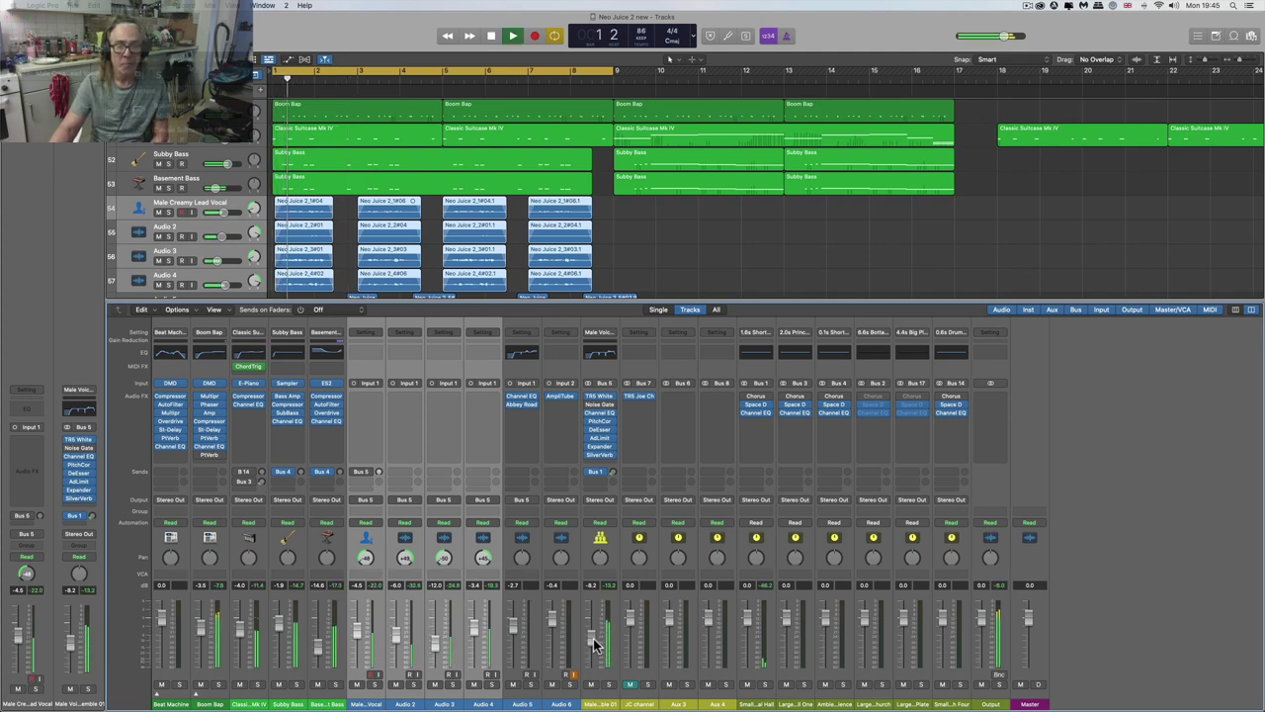
pyautogui.moveTo(592, 639); pyautogui.dragTo(593, 630)
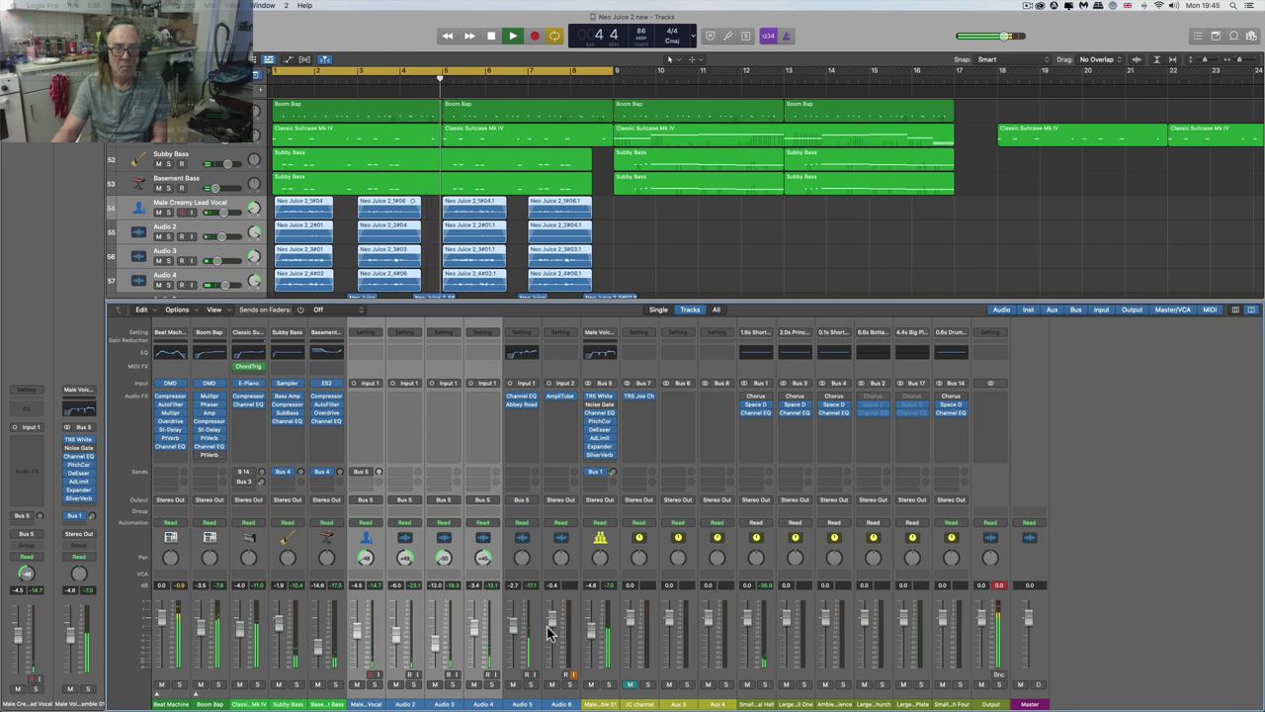
# - Select only the Audio 3 channel and lower its level to -13.0 dB during playback
pyautogui.click(457, 591)
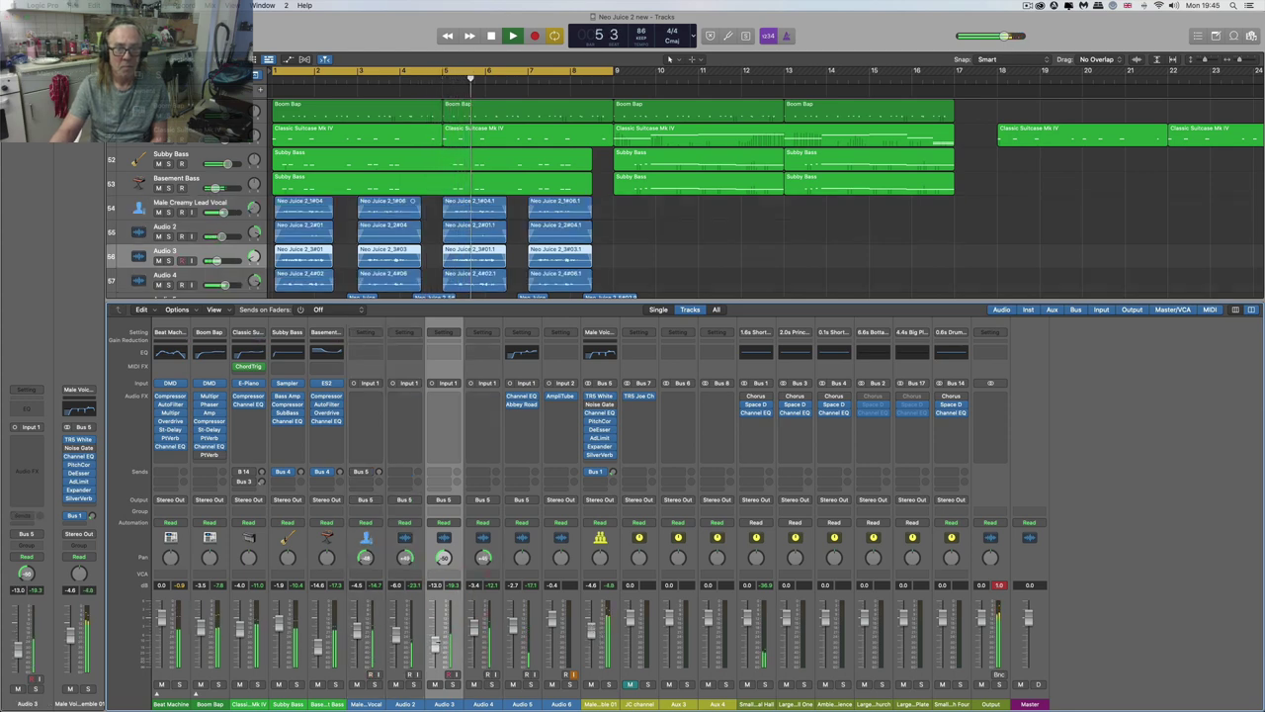
pyautogui.click(437, 642)
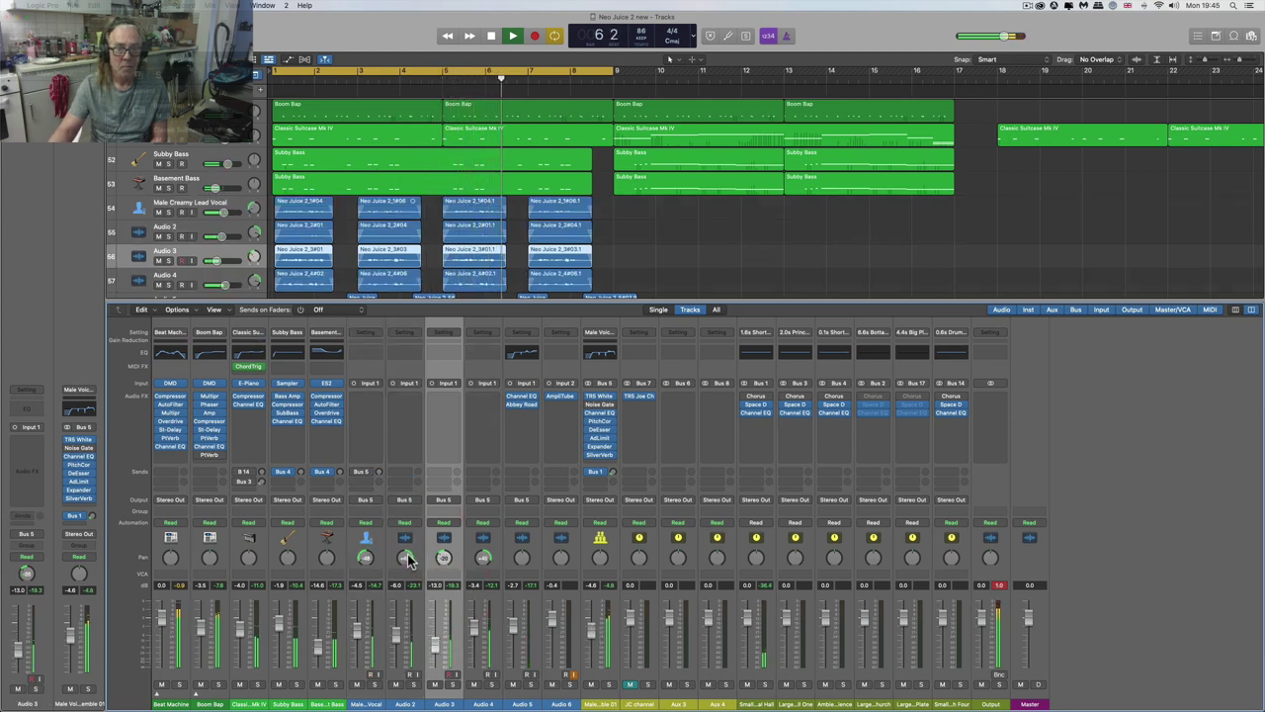
# - Set the Audio 2 channel's pan to +22 and its level to -5.5 dB during playback
pyautogui.moveTo(411, 573); pyautogui.dragTo(412, 575)
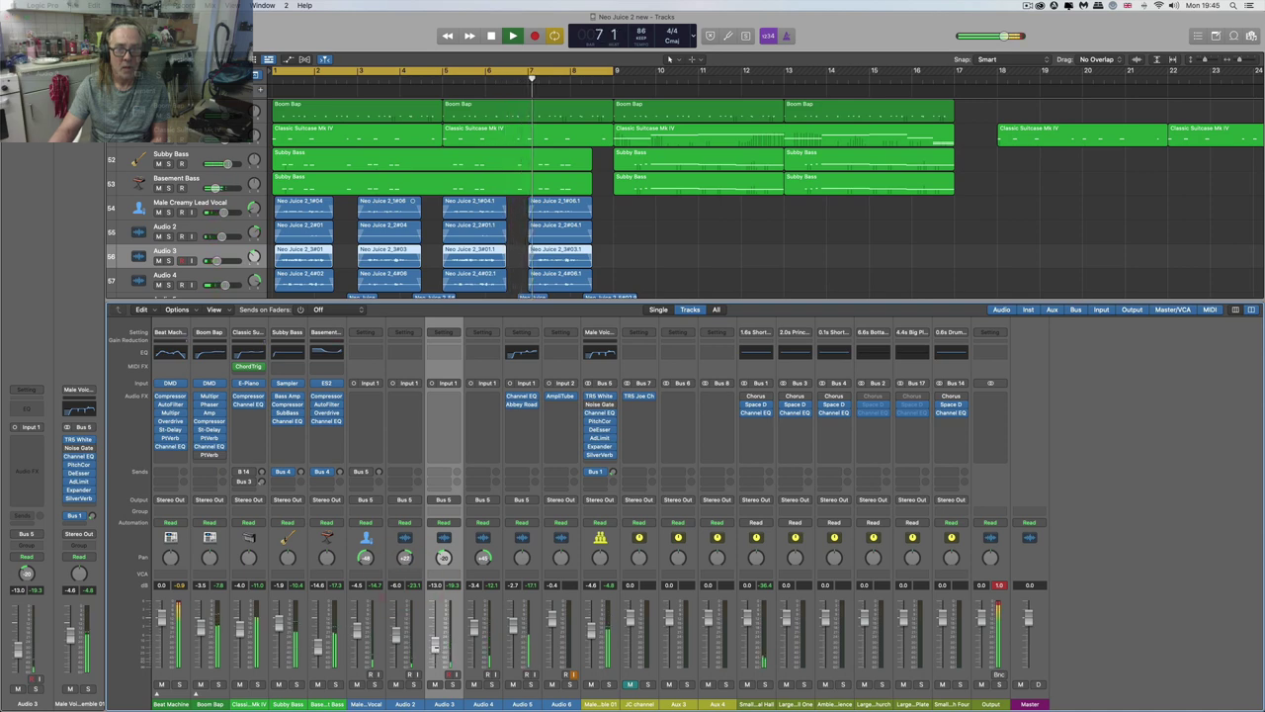
pyautogui.click(435, 646)
pyautogui.moveTo(397, 639); pyautogui.dragTo(397, 636)
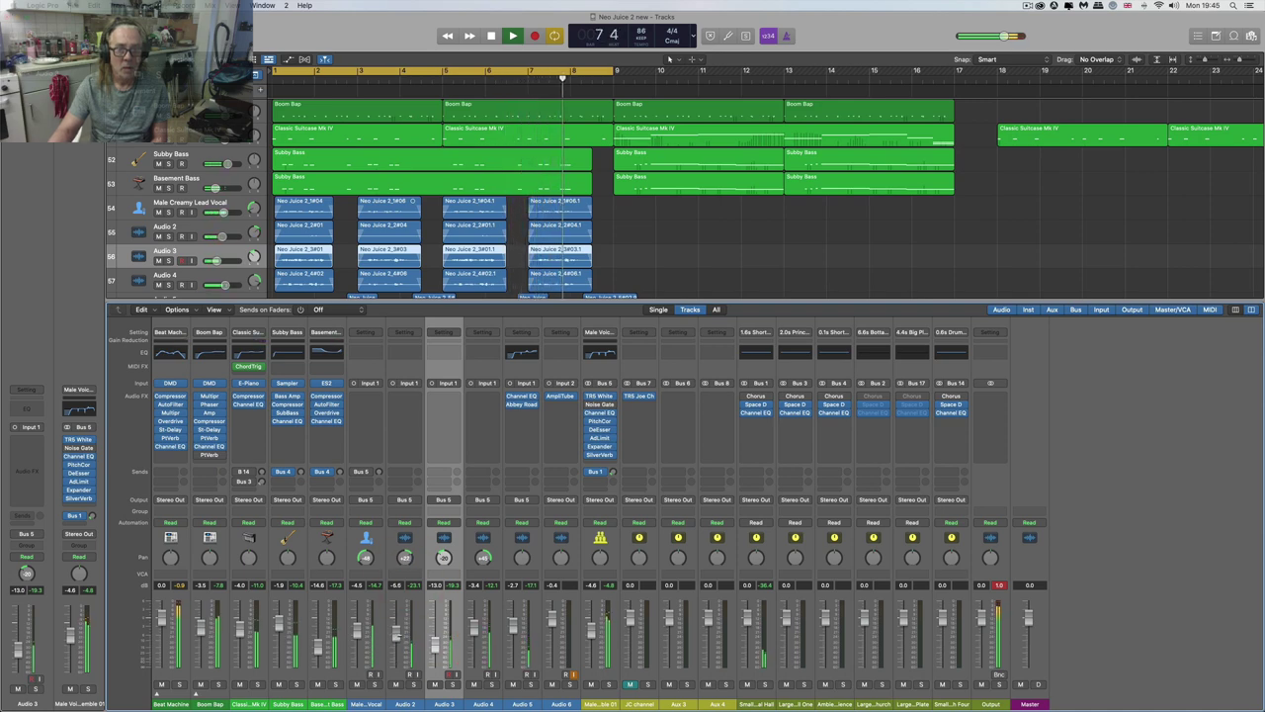
pyautogui.press('space')
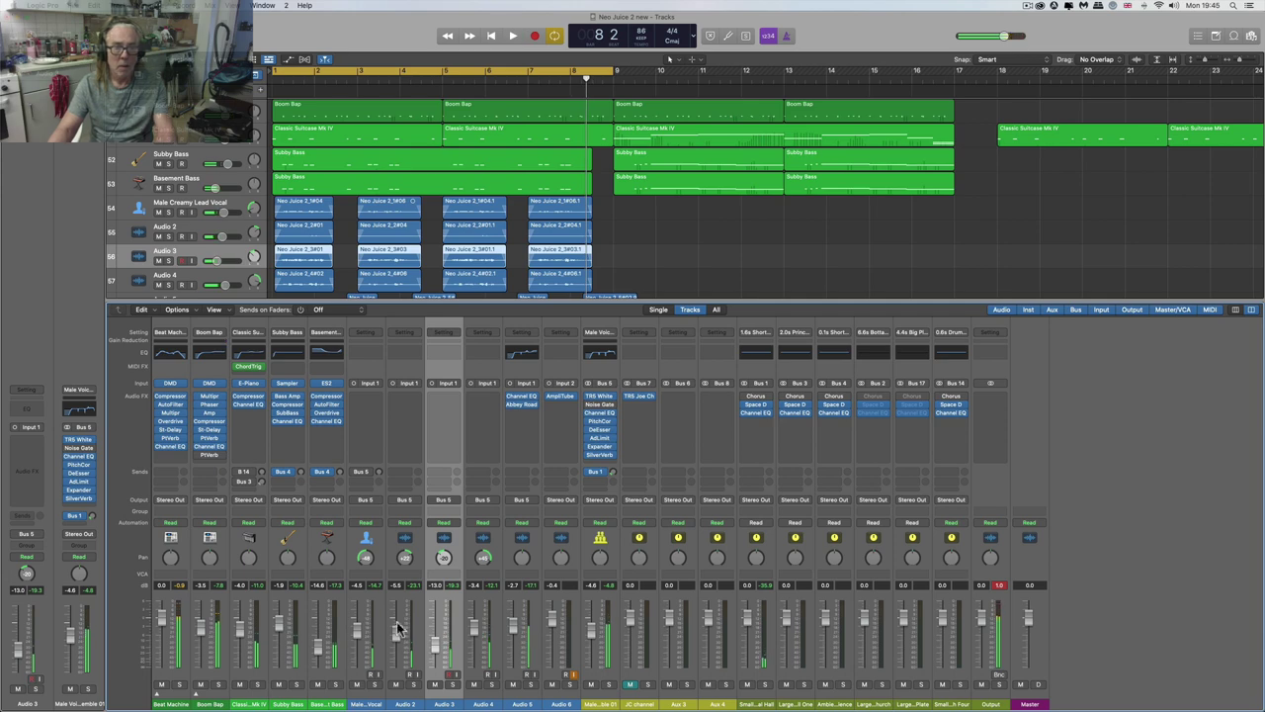
# - Route the outputs of Male Creamy Lead Vocal through Audio 4 to Bus 7, the JC channel
pyautogui.click(371, 594)
pyautogui.keyDown('shift'); pyautogui.click(480, 599); pyautogui.keyUp('shift')
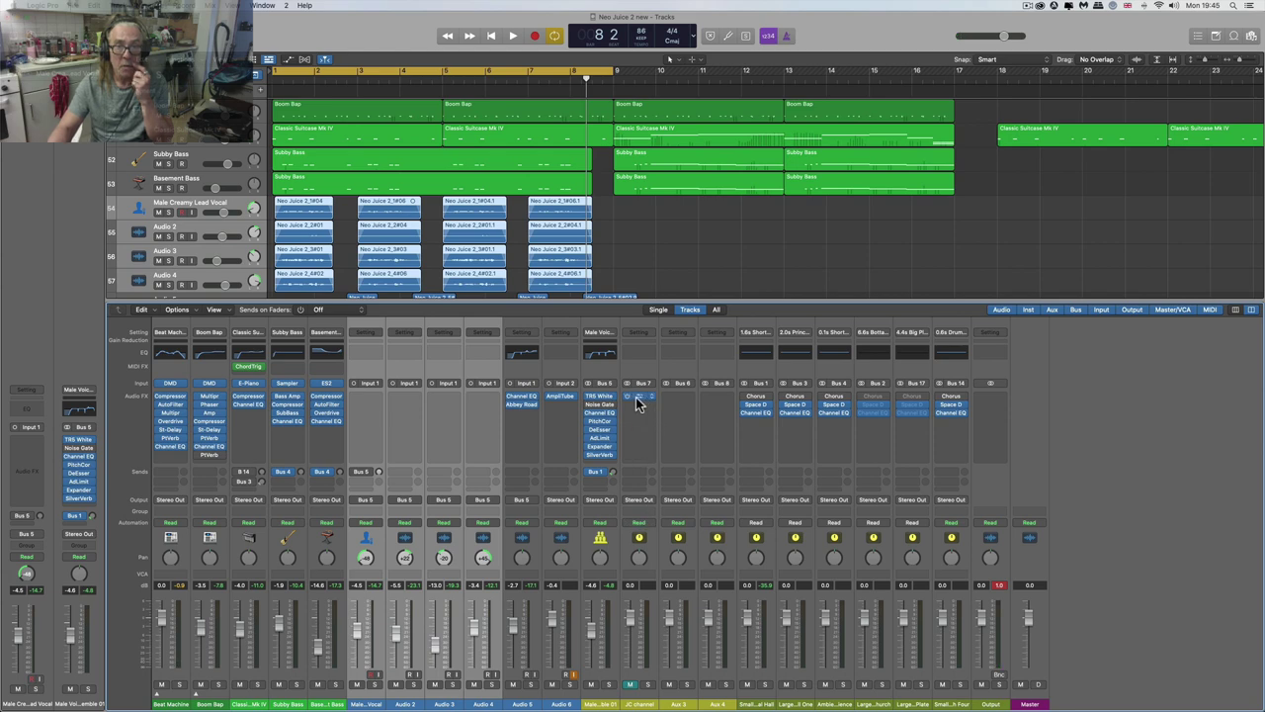
pyautogui.click(492, 501)
pyautogui.moveTo(496, 538)
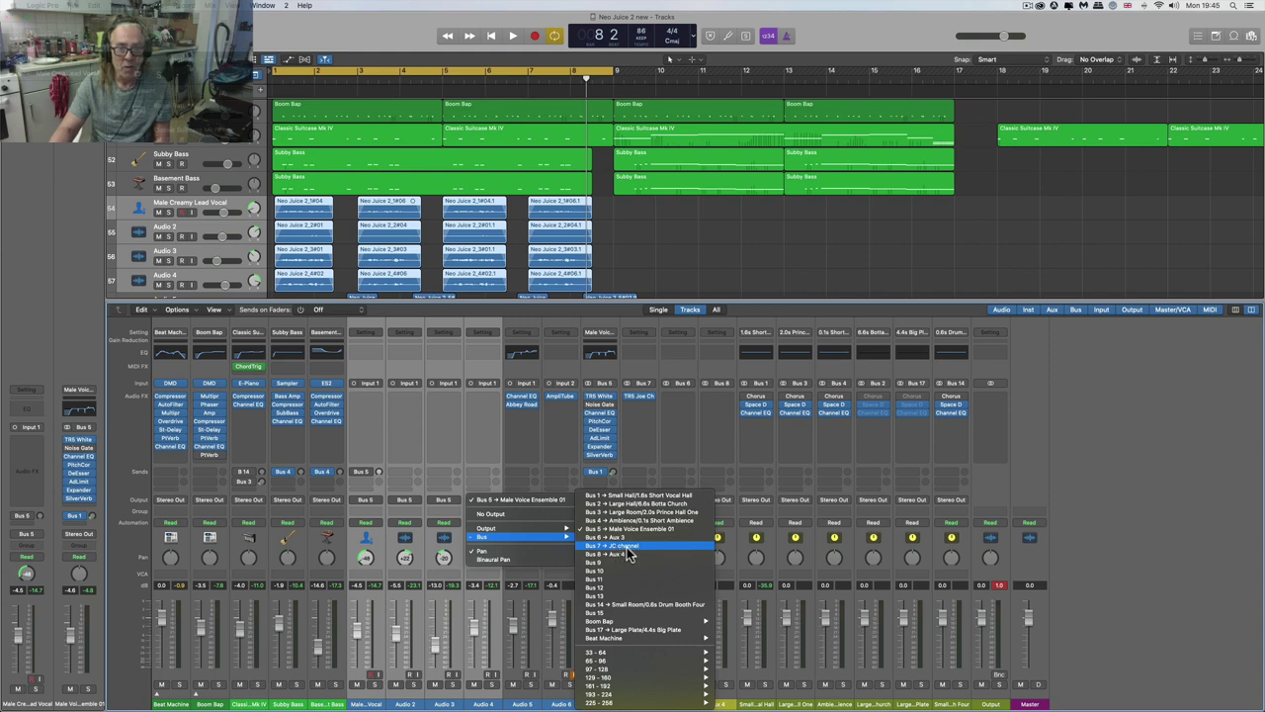
pyautogui.click(626, 547)
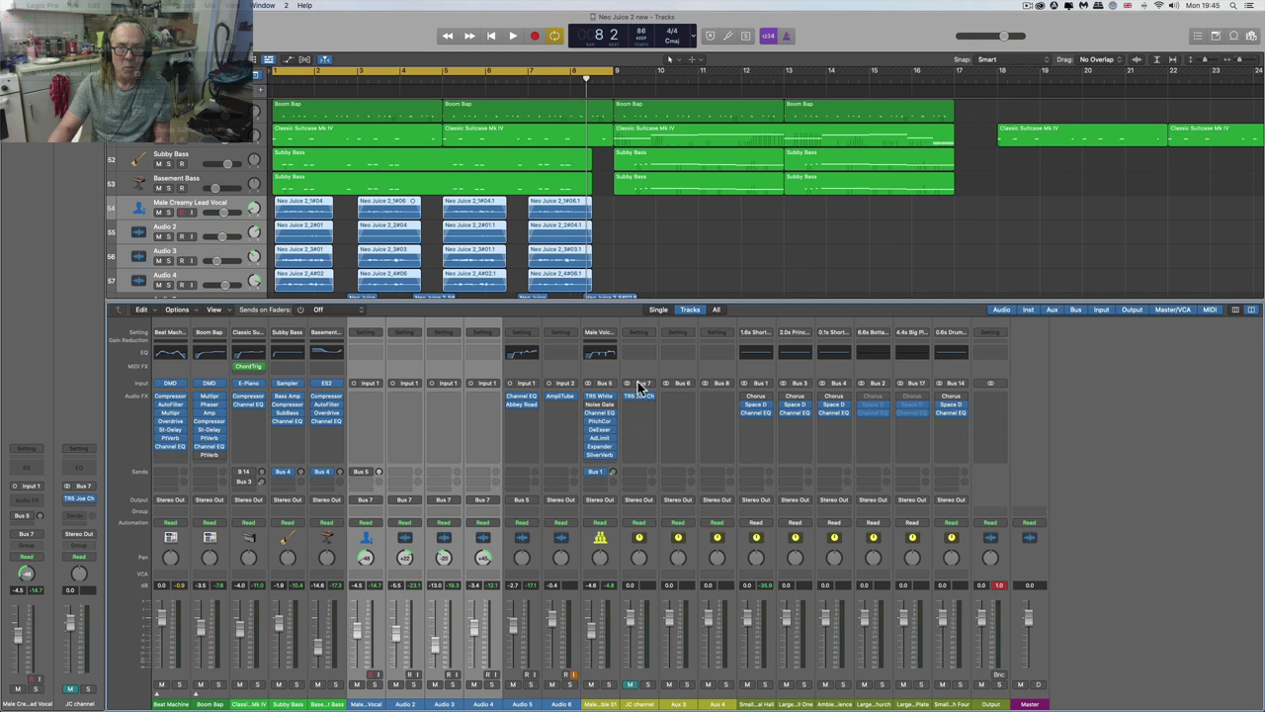
# - Unmute the JC channel, lower its level to -3.2 dB and briefly solo it during playback
pyautogui.click(632, 684)
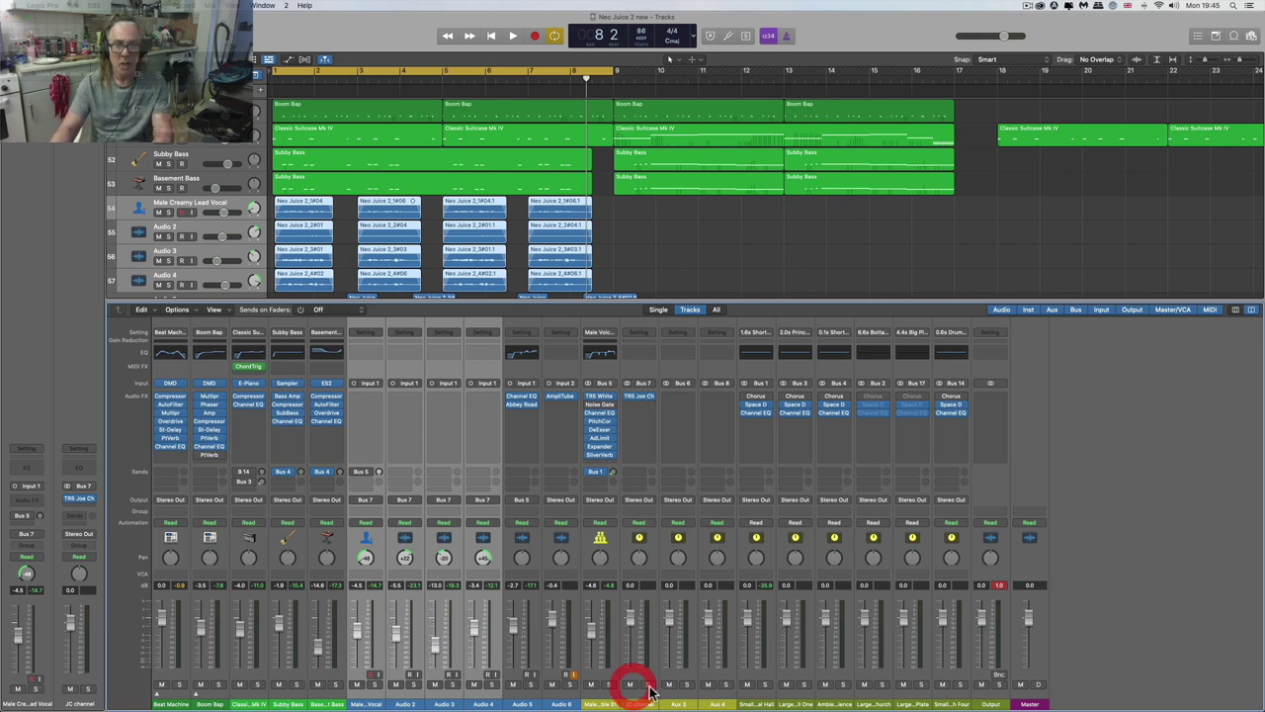
pyautogui.moveTo(633, 635); pyautogui.dragTo(633, 637)
pyautogui.press('space')
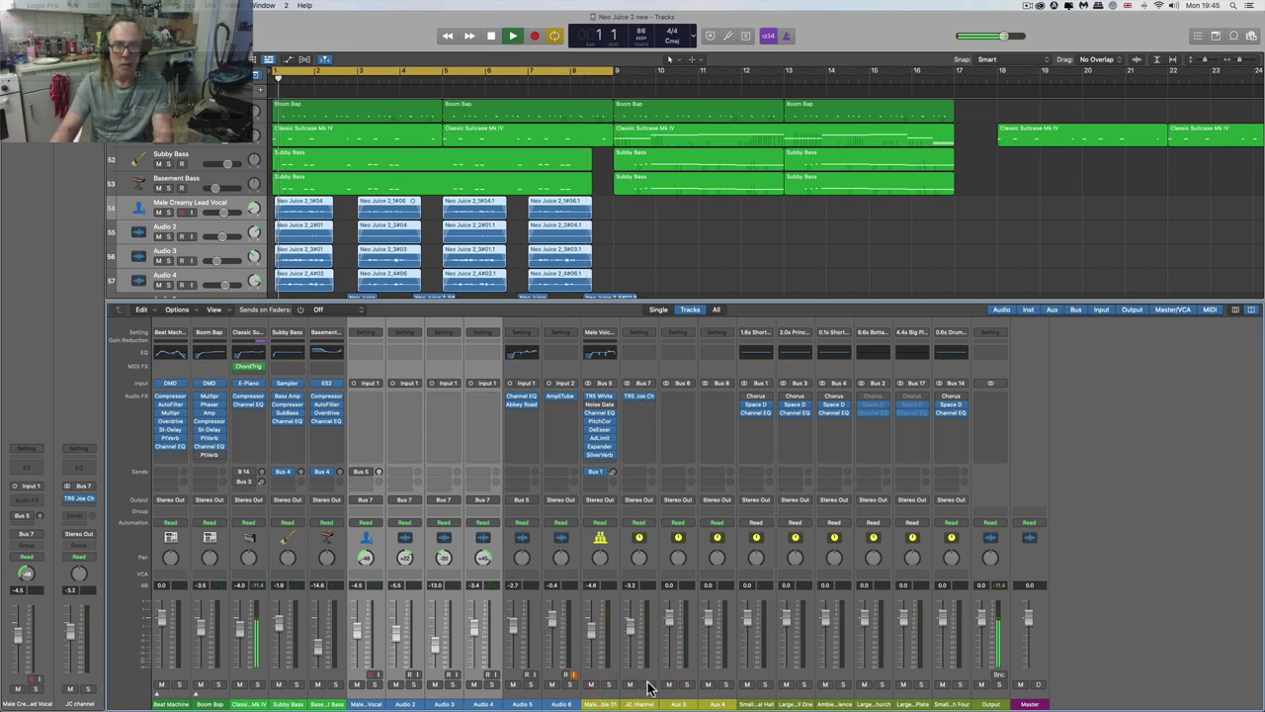
pyautogui.click(648, 685)
pyautogui.click(648, 684)
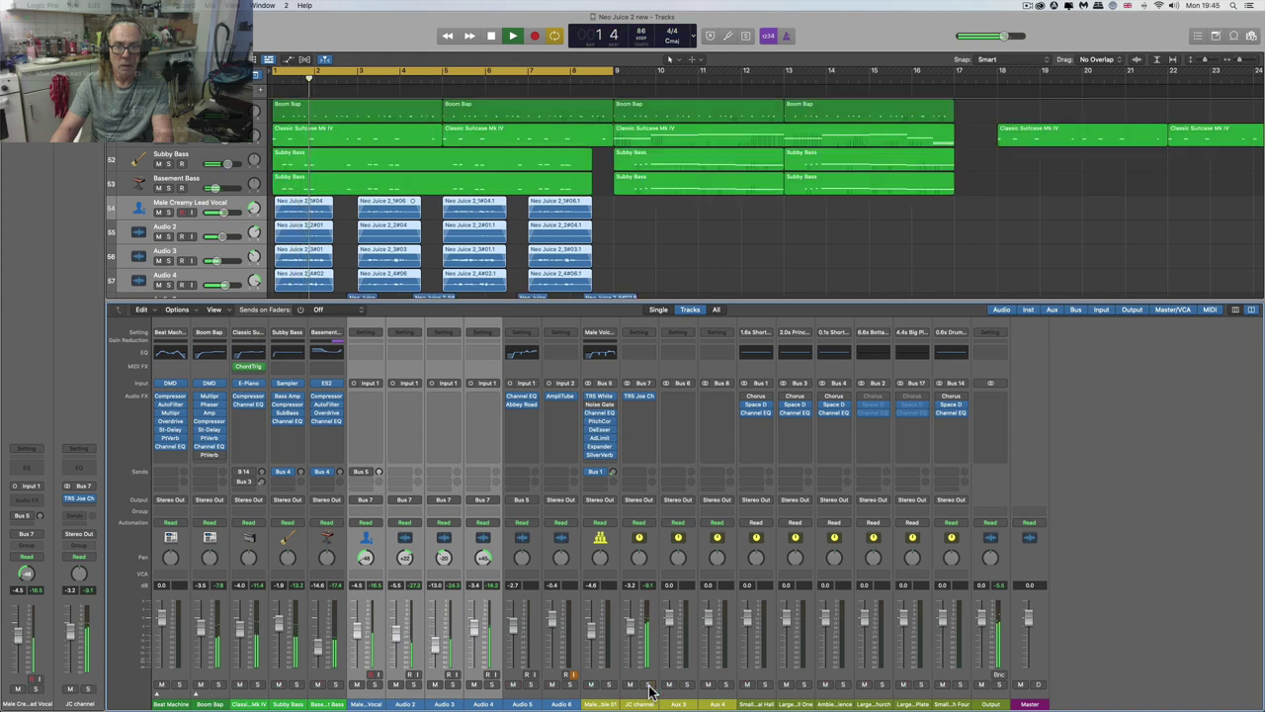
# - Open the Joe Chiccarelli Vocal Strip on the JC channel and mute its retro and heavy parallel compressors
pyautogui.click(638, 396)
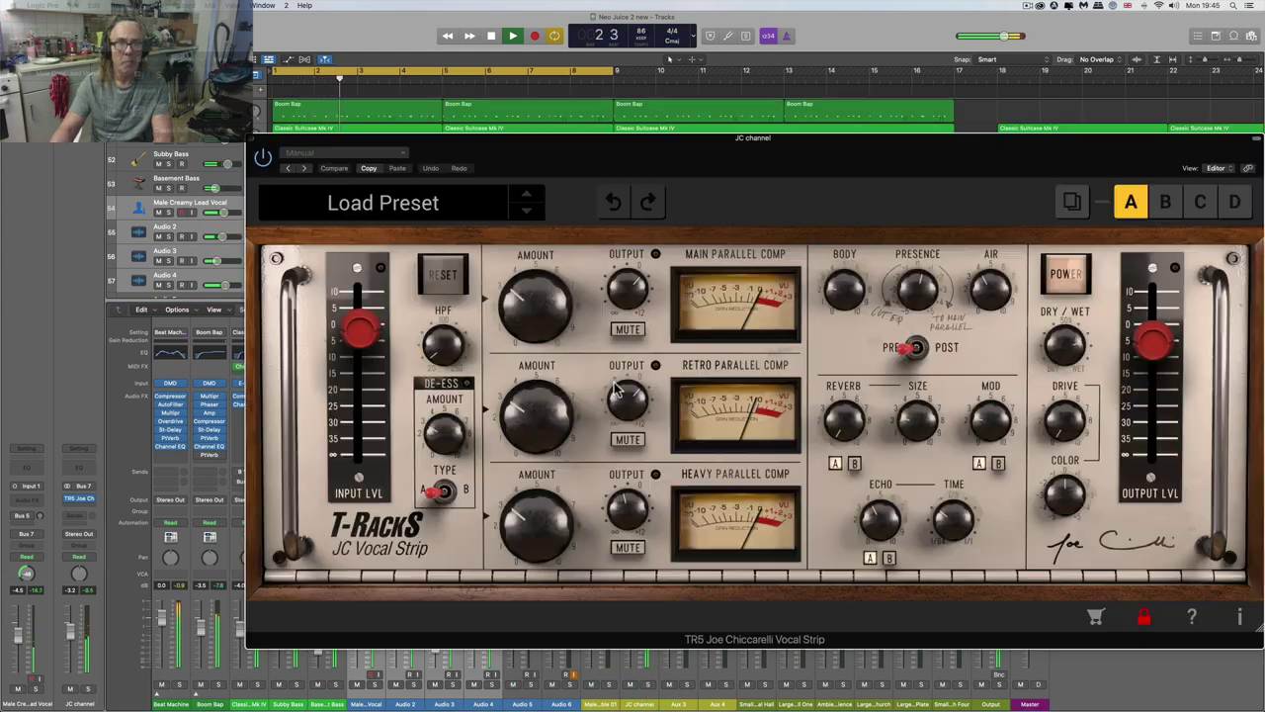
pyautogui.moveTo(595, 140); pyautogui.dragTo(547, 184)
pyautogui.click(583, 206)
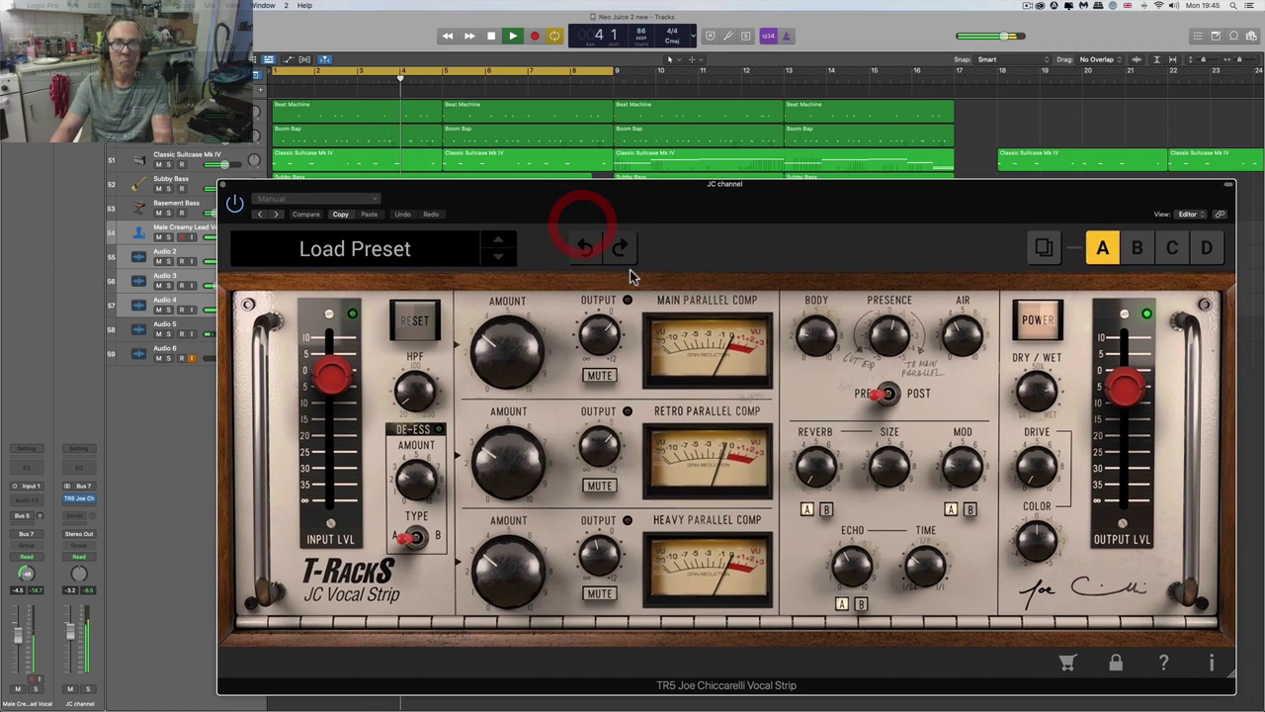
pyautogui.press('space')
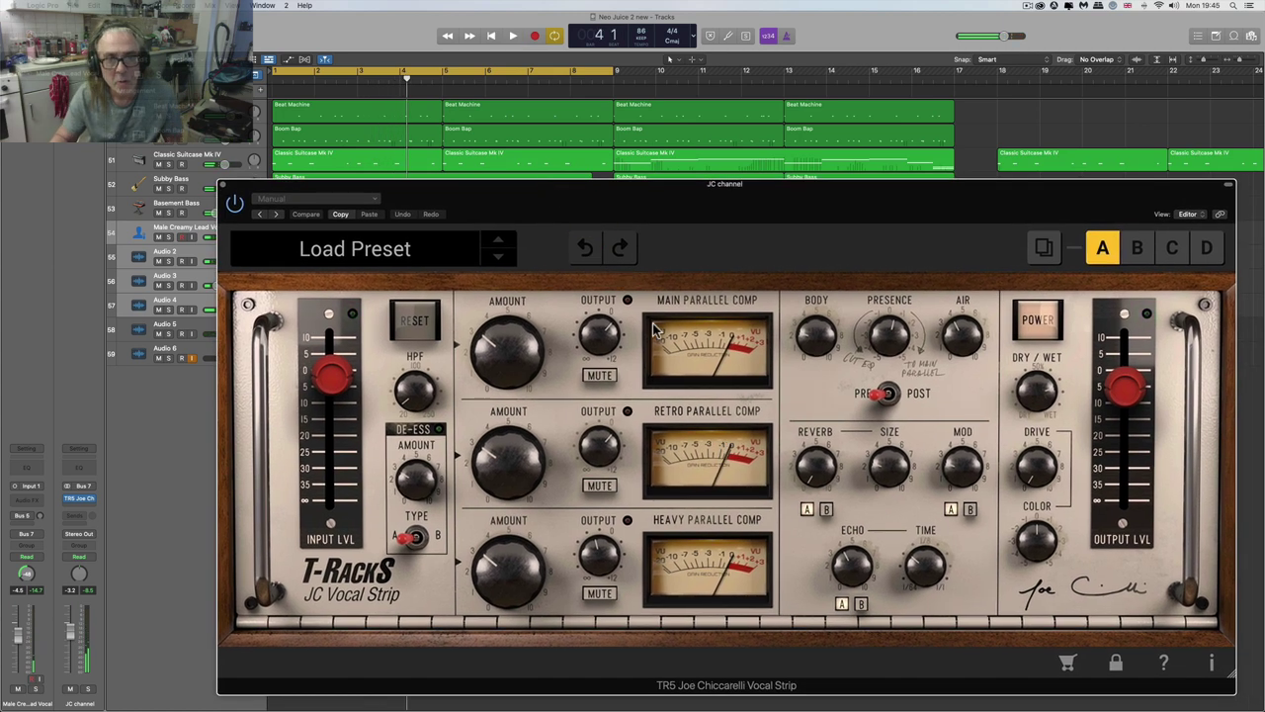
pyautogui.click(587, 482)
pyautogui.click(607, 593)
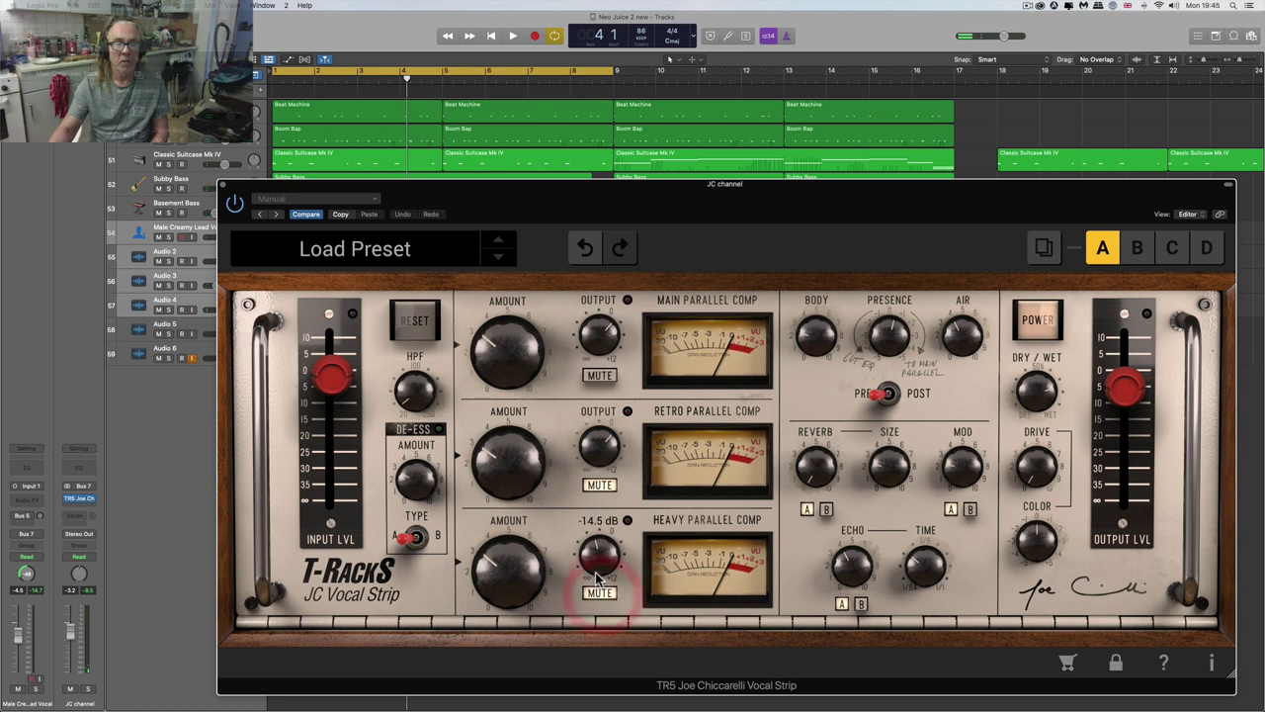
# - Turn the vocal strip's de-ess, high-pass filter and echo controls down to their minimum
pyautogui.moveTo(418, 480); pyautogui.dragTo(429, 563)
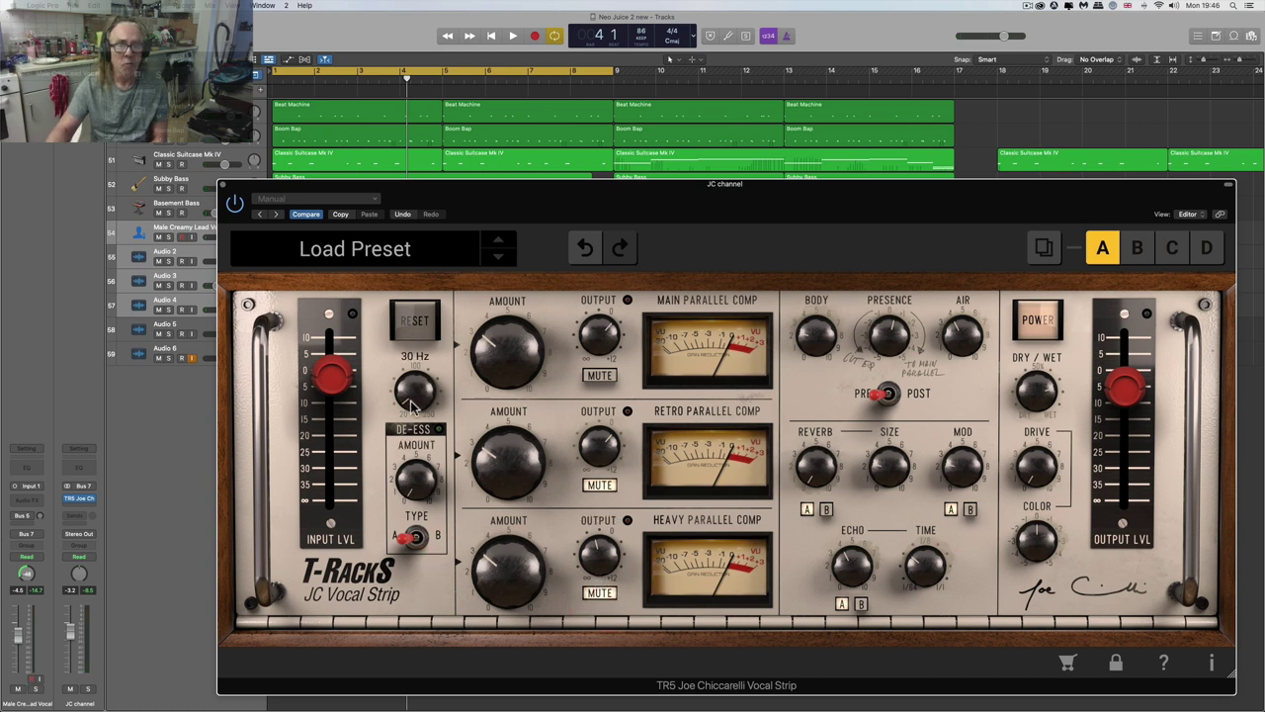
pyautogui.moveTo(419, 396); pyautogui.dragTo(449, 483)
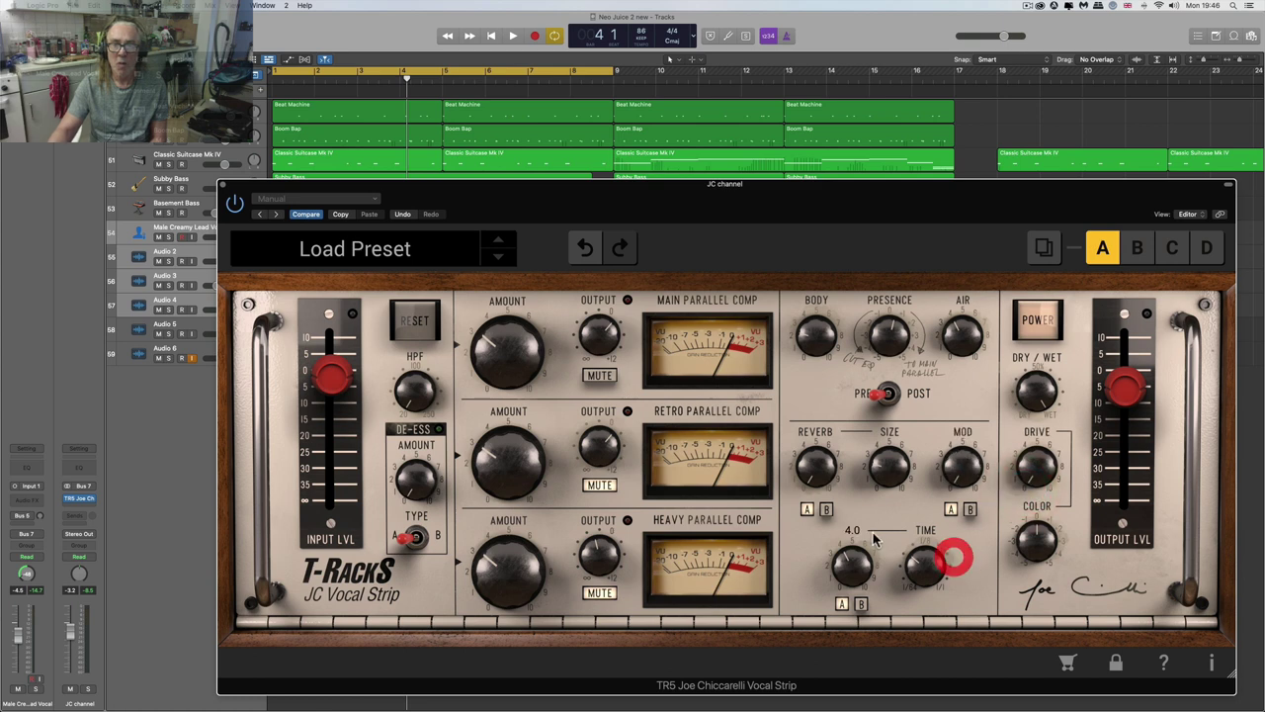
pyautogui.click(842, 604)
pyautogui.moveTo(855, 561); pyautogui.dragTo(865, 616)
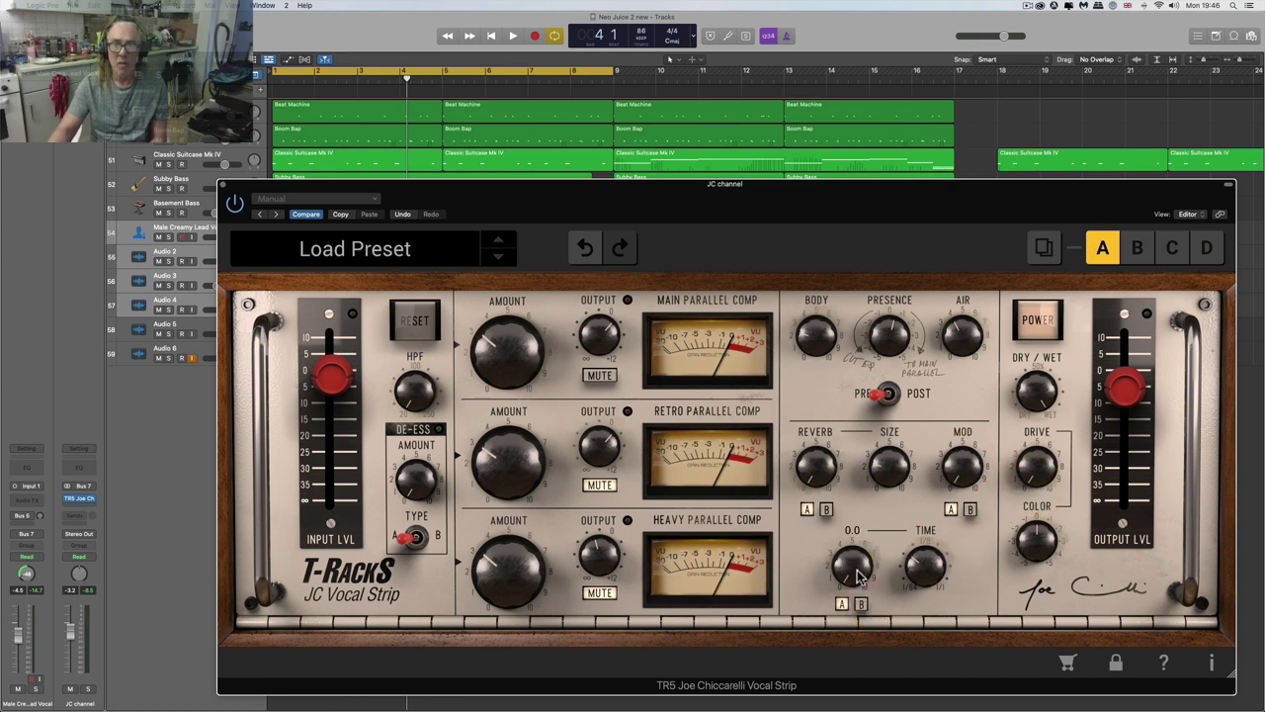
pyautogui.moveTo(857, 570); pyautogui.dragTo(867, 617)
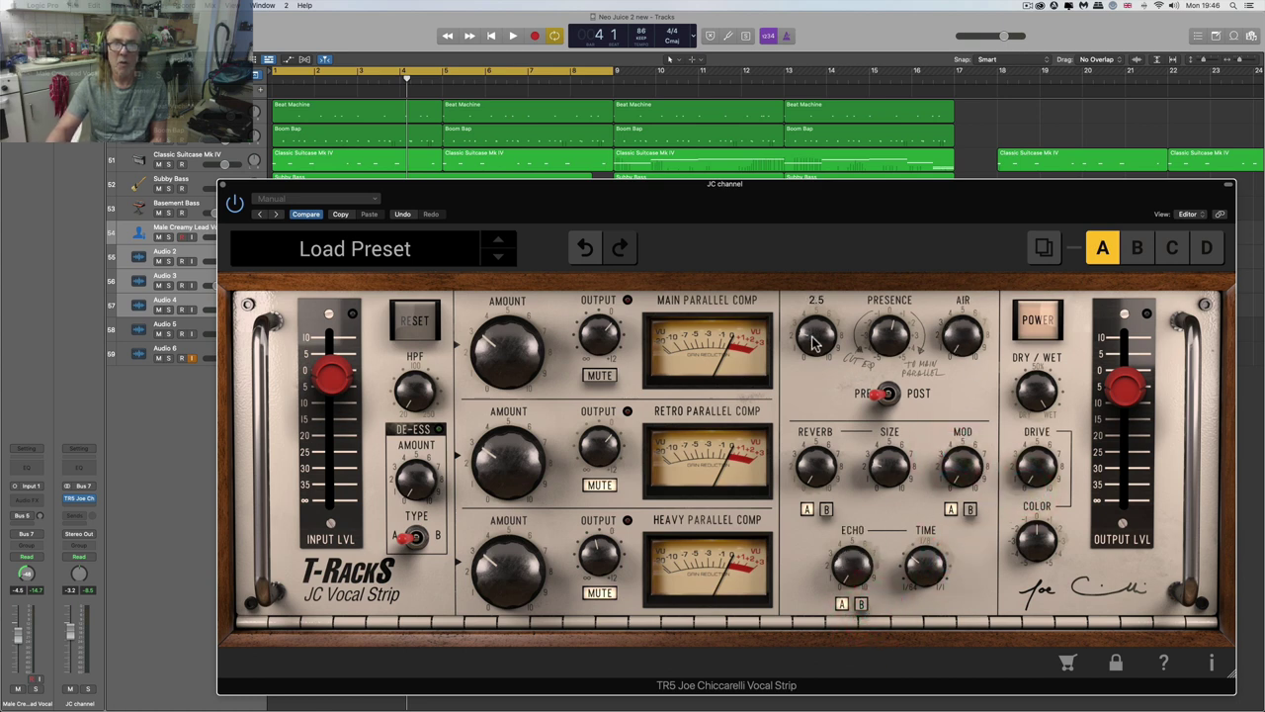
# - Set the main parallel compressor's amount to 7.3 and switch the tone section to POST with body 0.0 and presence 2.5
pyautogui.moveTo(514, 365); pyautogui.dragTo(559, 270)
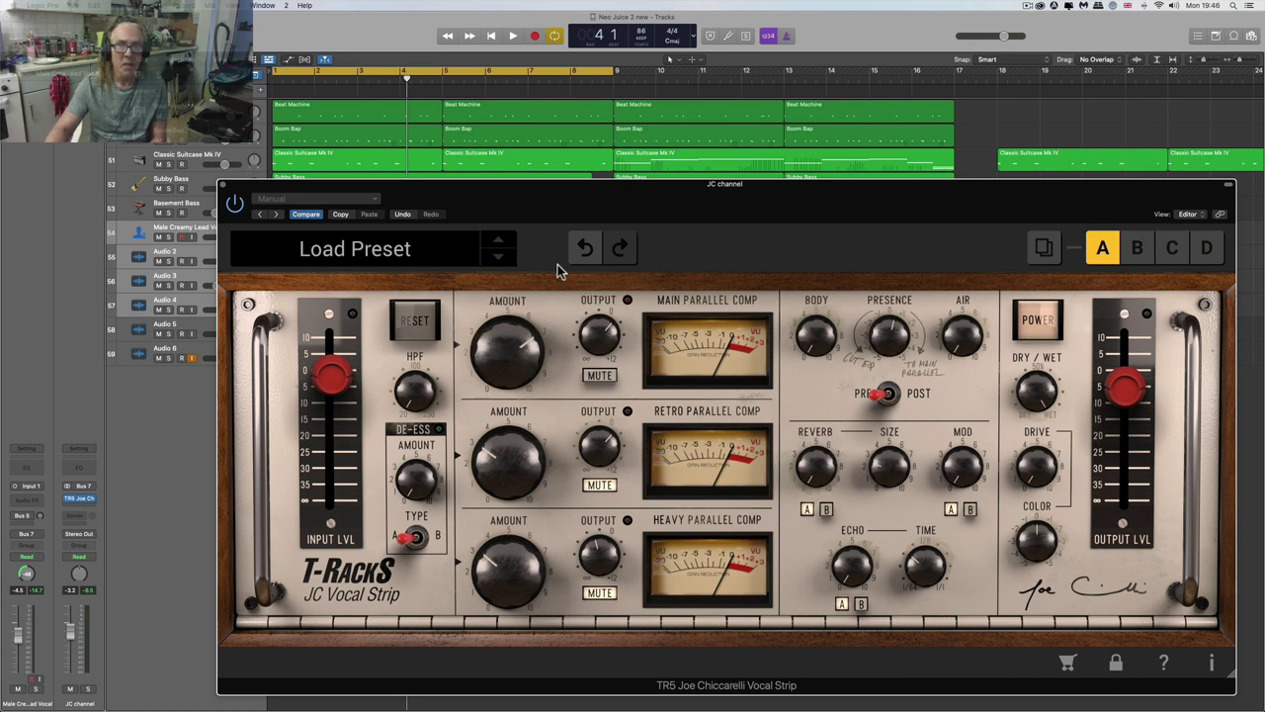
pyautogui.click(885, 395)
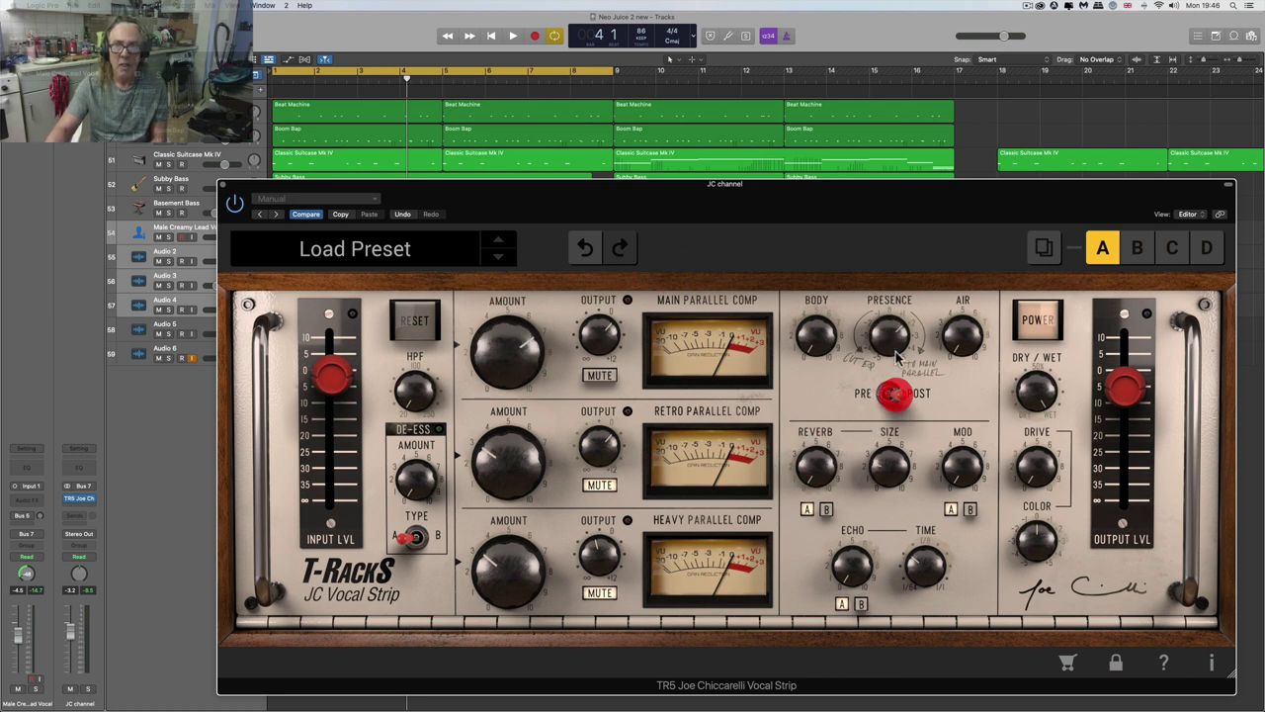
pyautogui.click(886, 399)
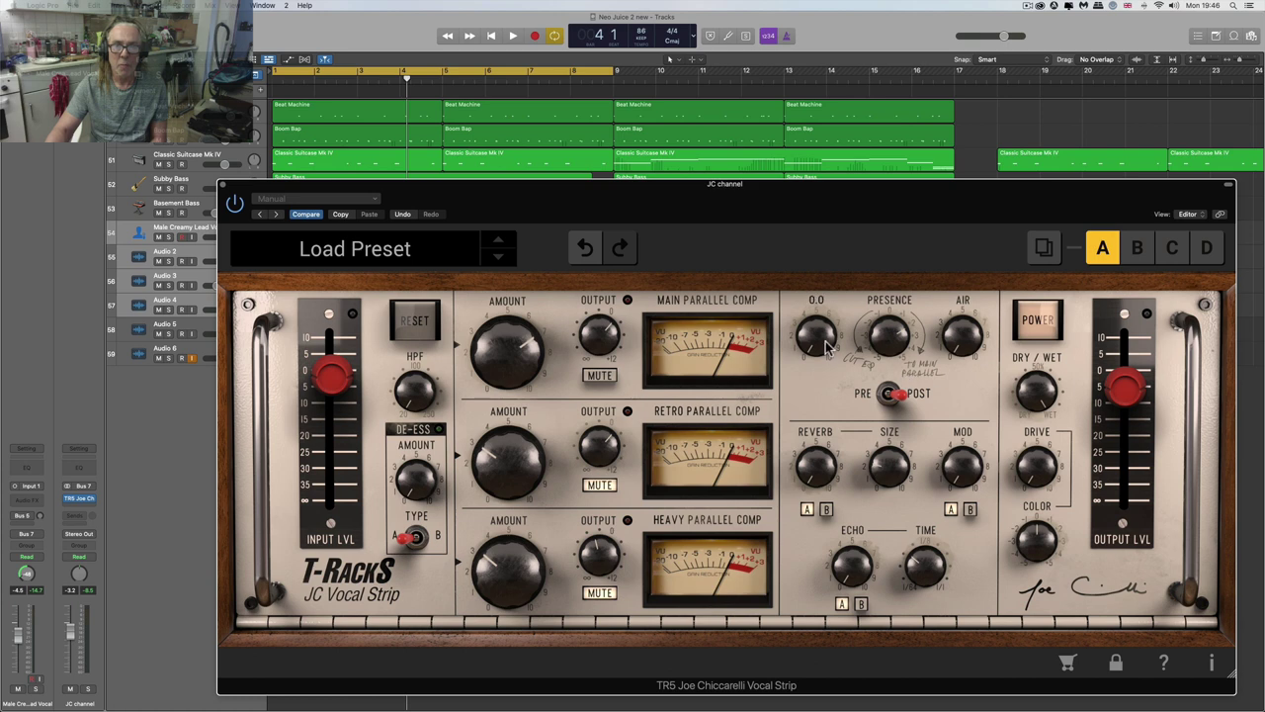
pyautogui.click(894, 337)
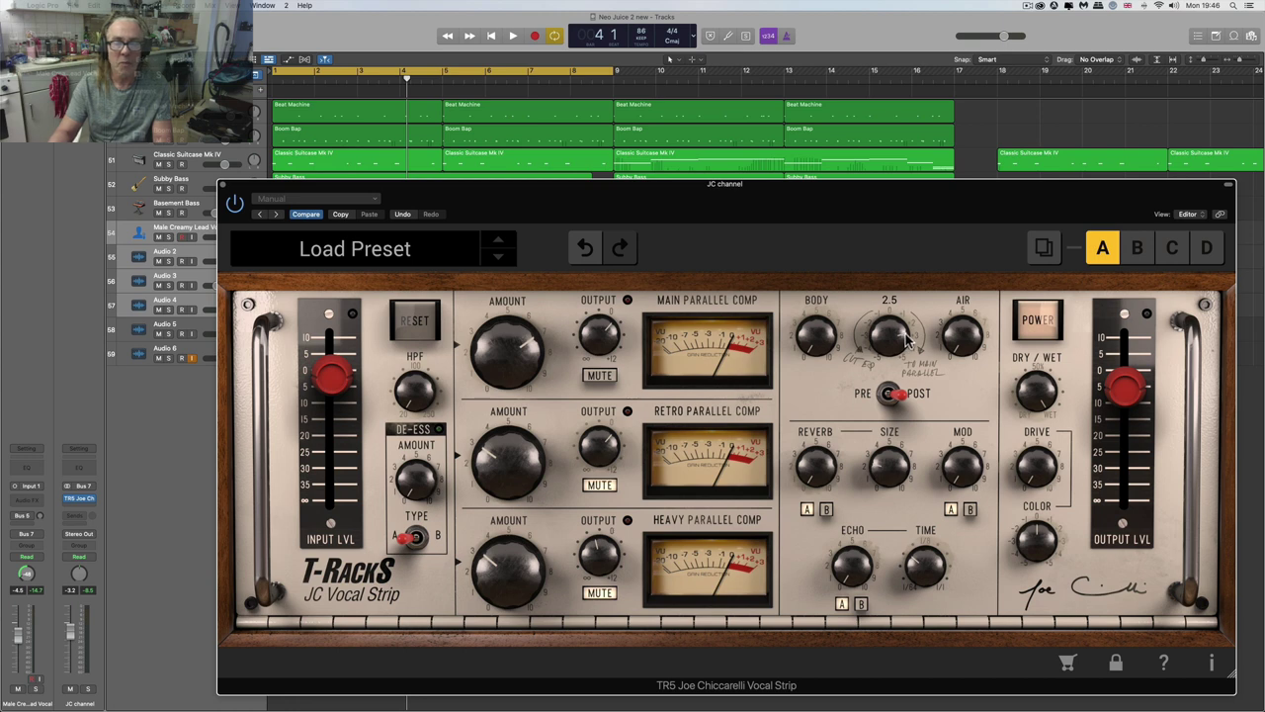
pyautogui.moveTo(522, 346); pyautogui.dragTo(518, 348)
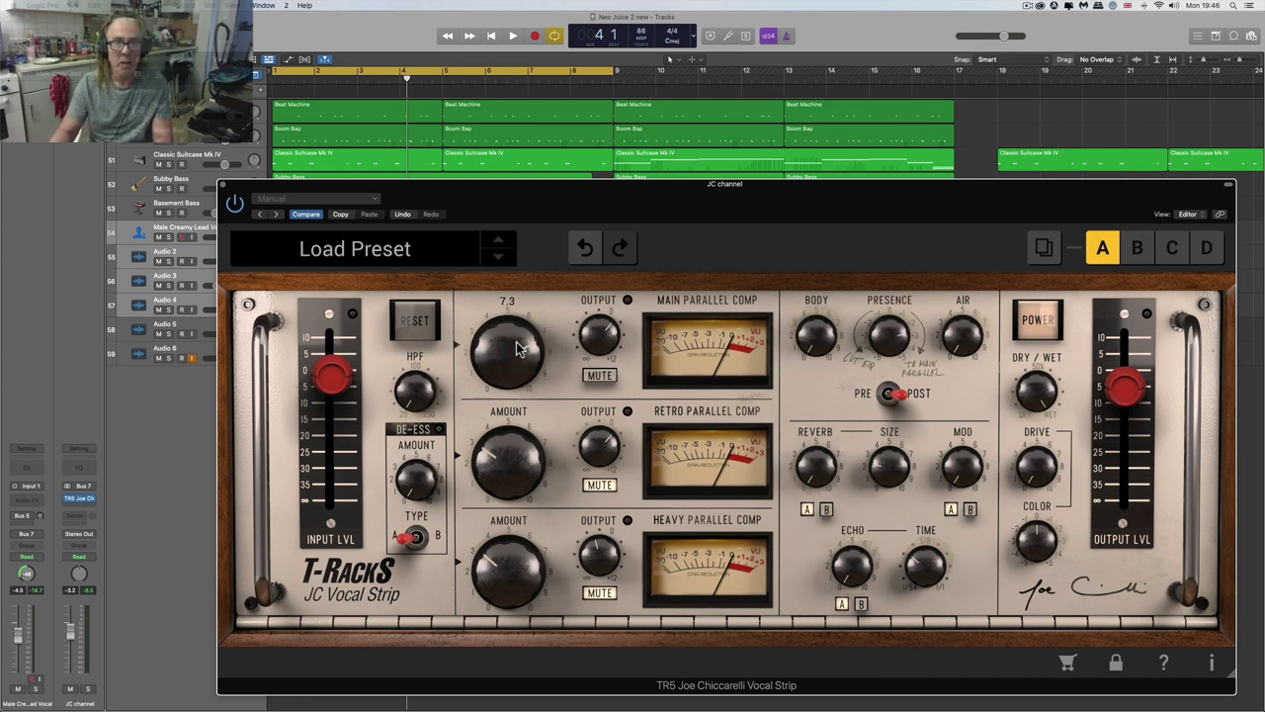
# - Play the song while slightly raising the strip's output level and further increasing the main parallel compressor's amount
pyautogui.press('space')
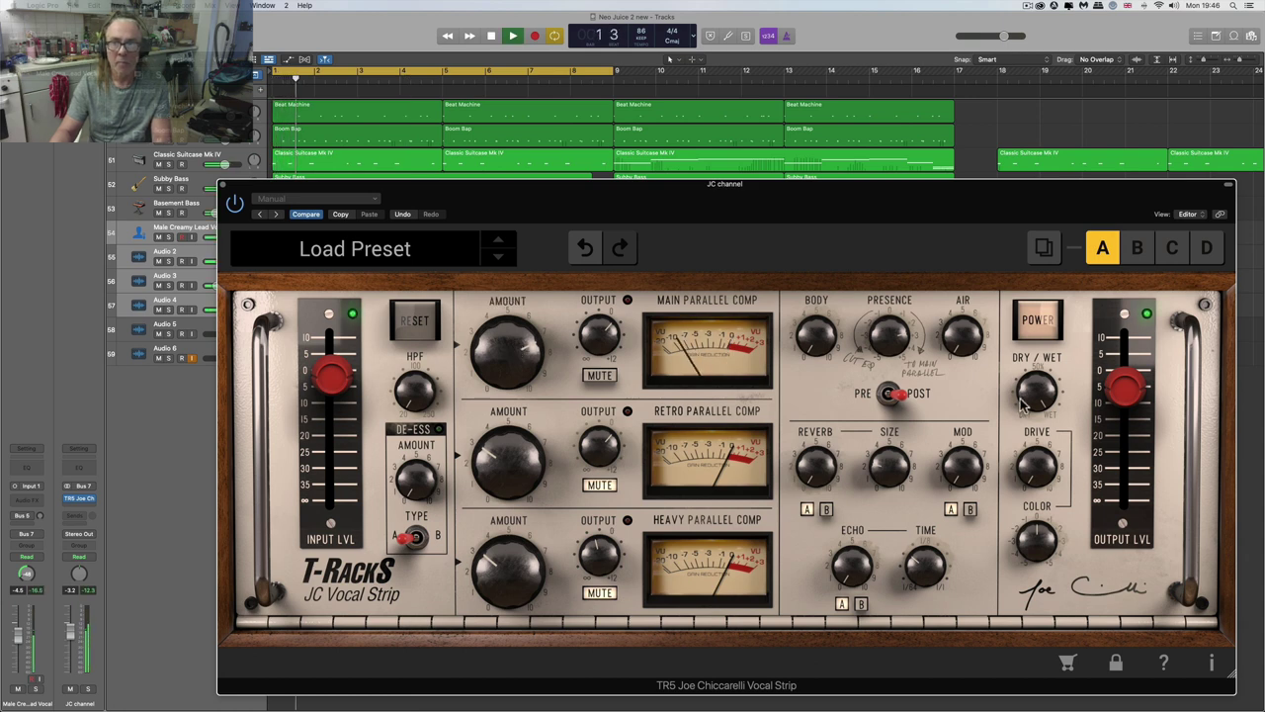
pyautogui.moveTo(1123, 400); pyautogui.dragTo(1123, 396)
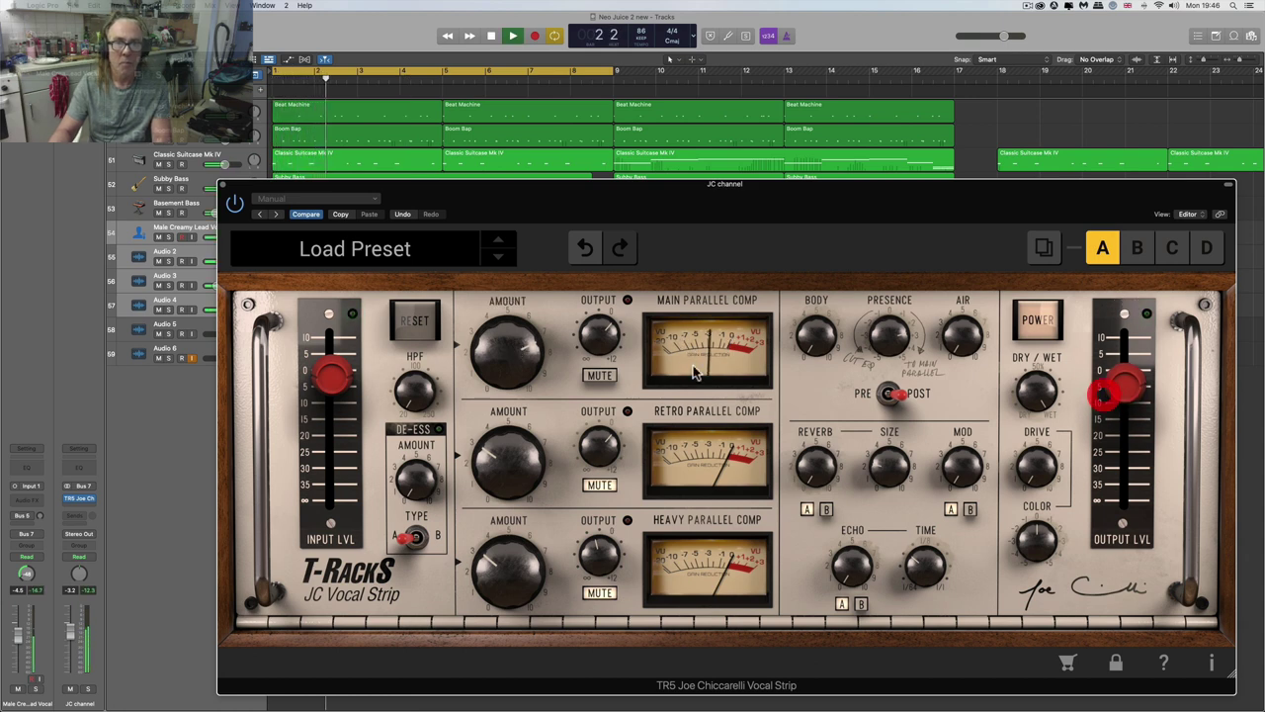
pyautogui.moveTo(530, 351)
pyautogui.mouseDown()
pyautogui.moveTo(602, 330)
pyautogui.moveTo(776, 333)
pyautogui.mouseUp()
pyautogui.moveTo(883, 341)
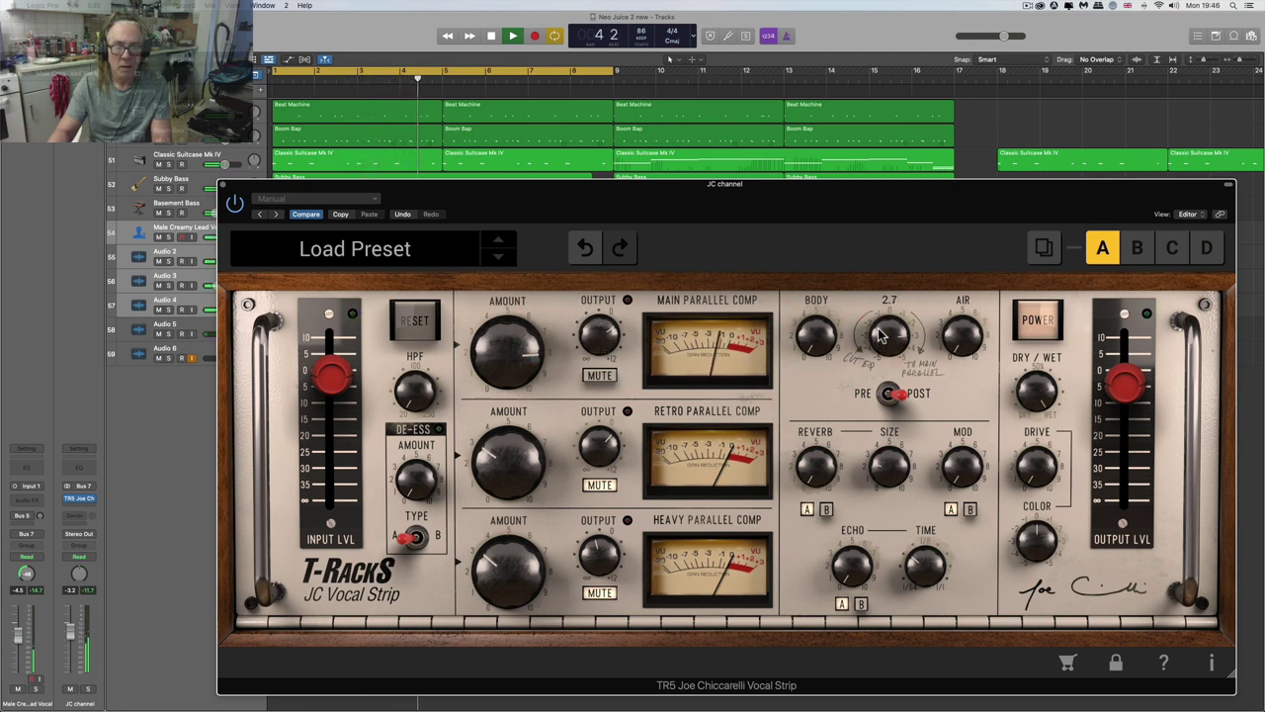
pyautogui.moveTo(816, 478)
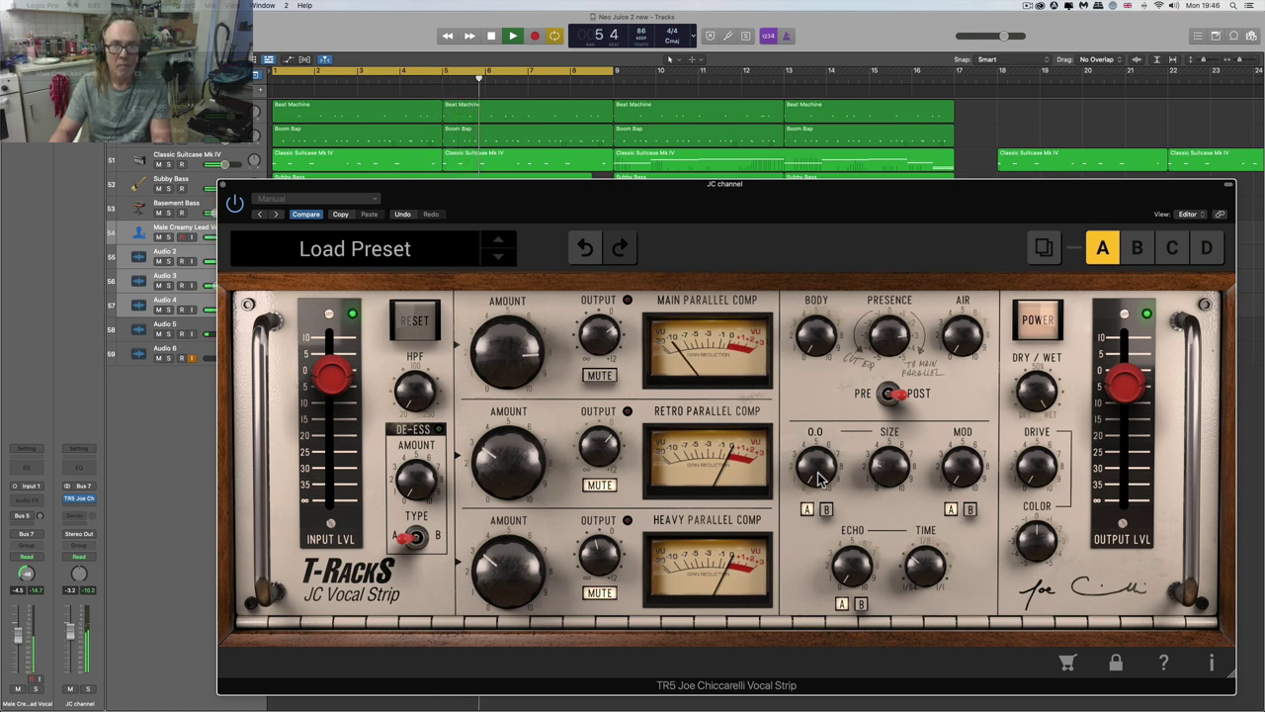
# - Isolate the heavy parallel compressor with its amount at 10.0 and set its output to 4.2 dB during playback
pyautogui.press('space')
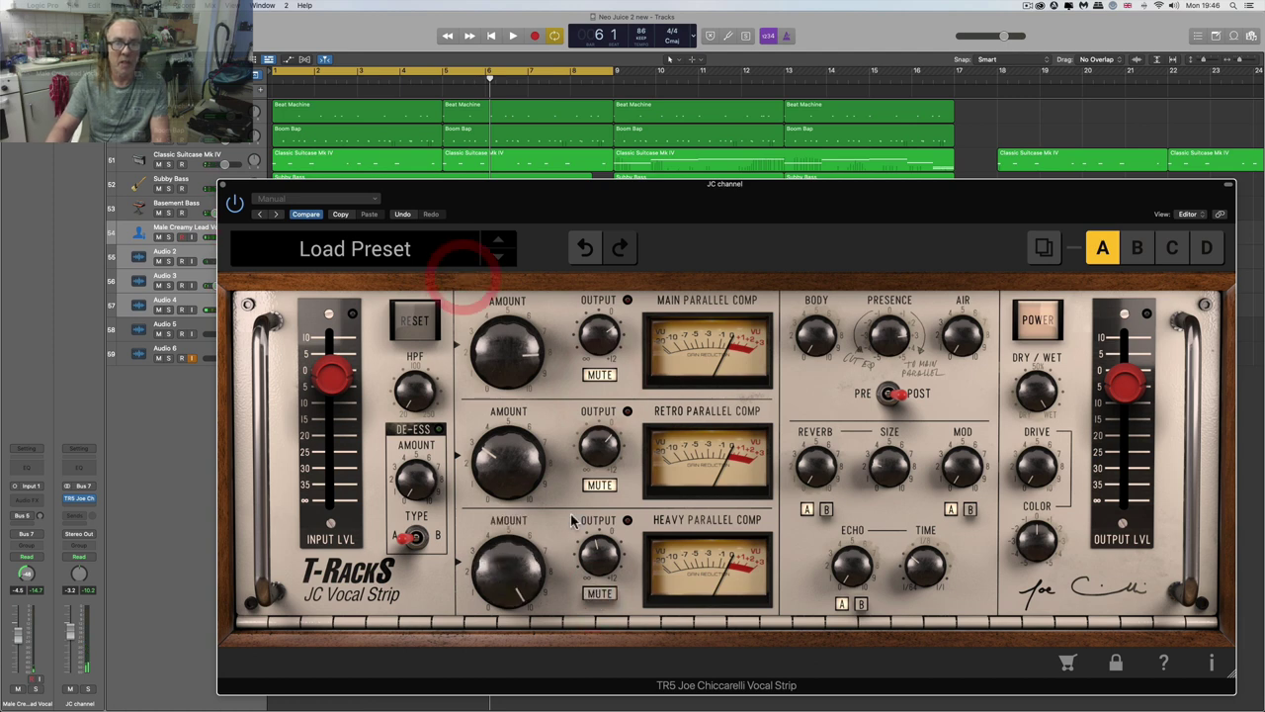
pyautogui.moveTo(591, 570)
pyautogui.press('space')
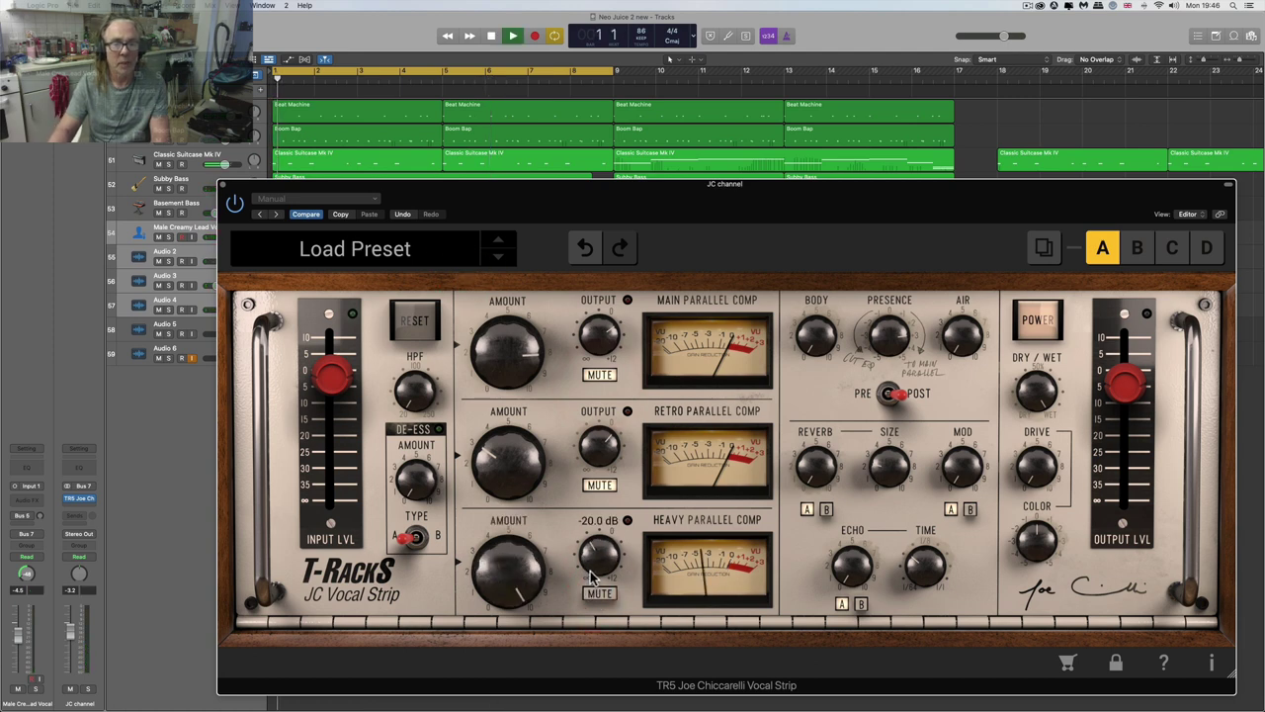
pyautogui.moveTo(598, 557); pyautogui.dragTo(591, 482)
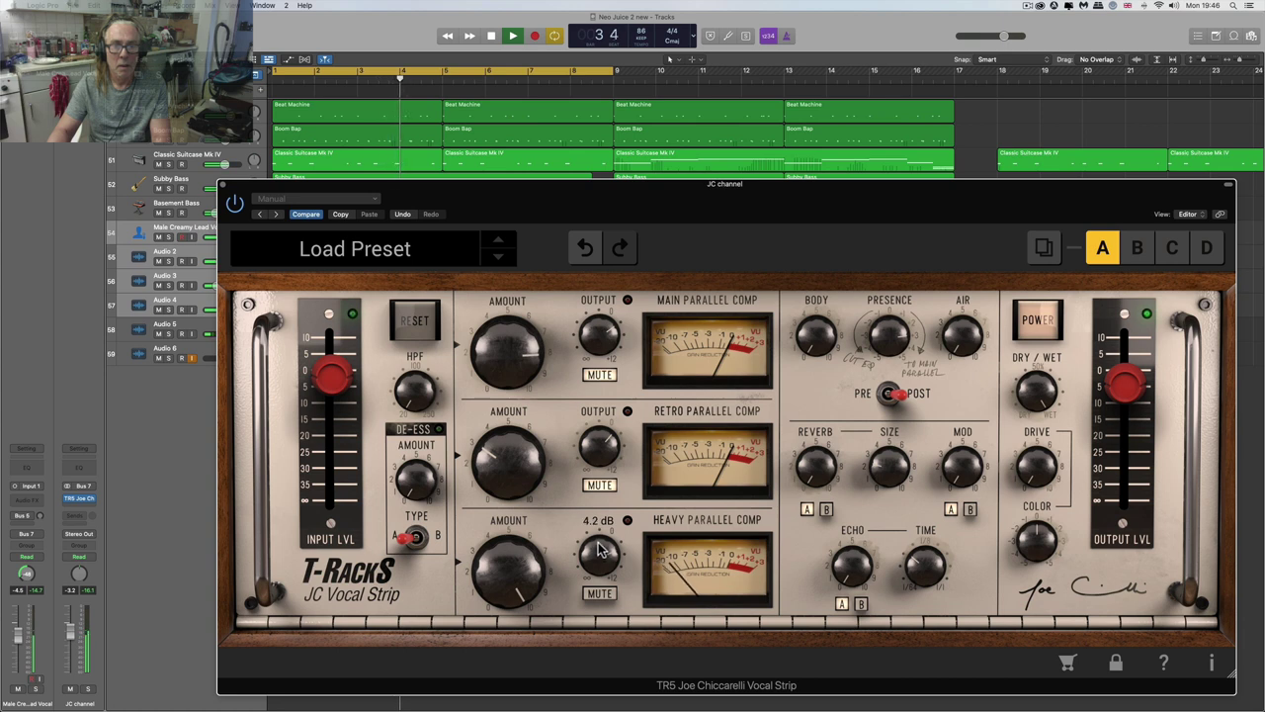
pyautogui.press('space')
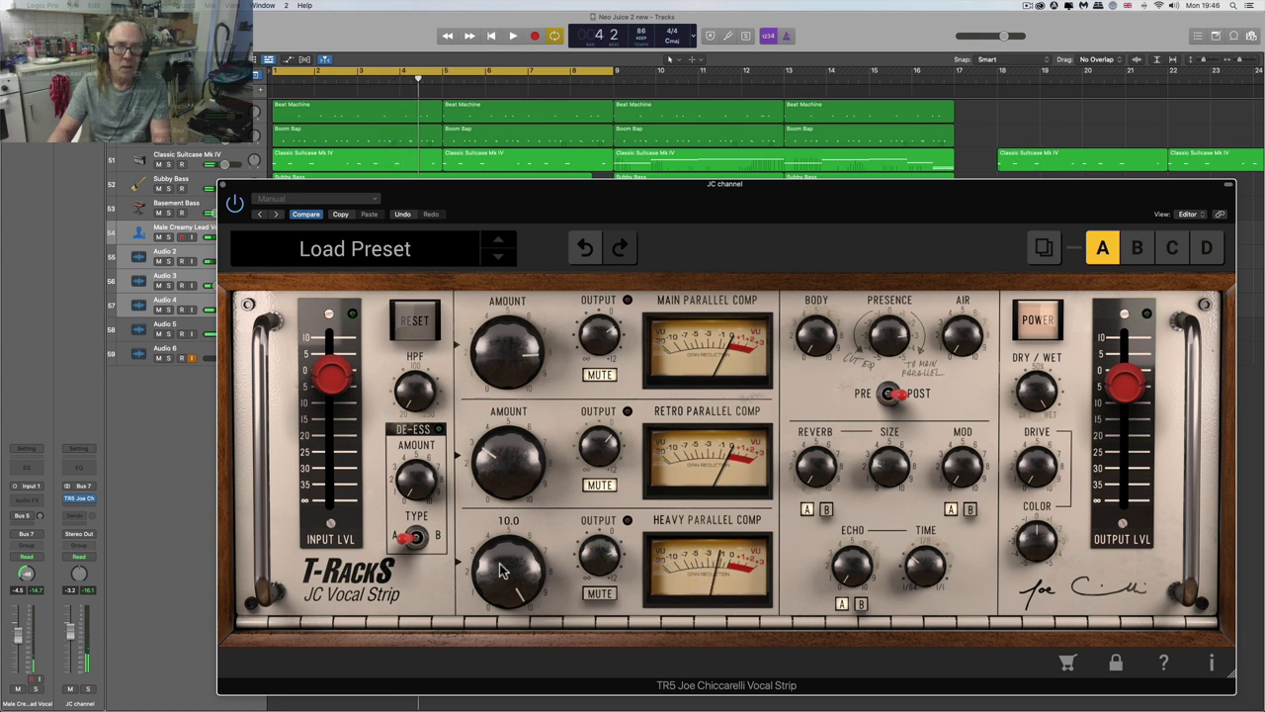
# - Solo the JC channel and adjust the vocal strip's high-pass filter while the vocals play
pyautogui.click(86, 689)
pyautogui.press('space')
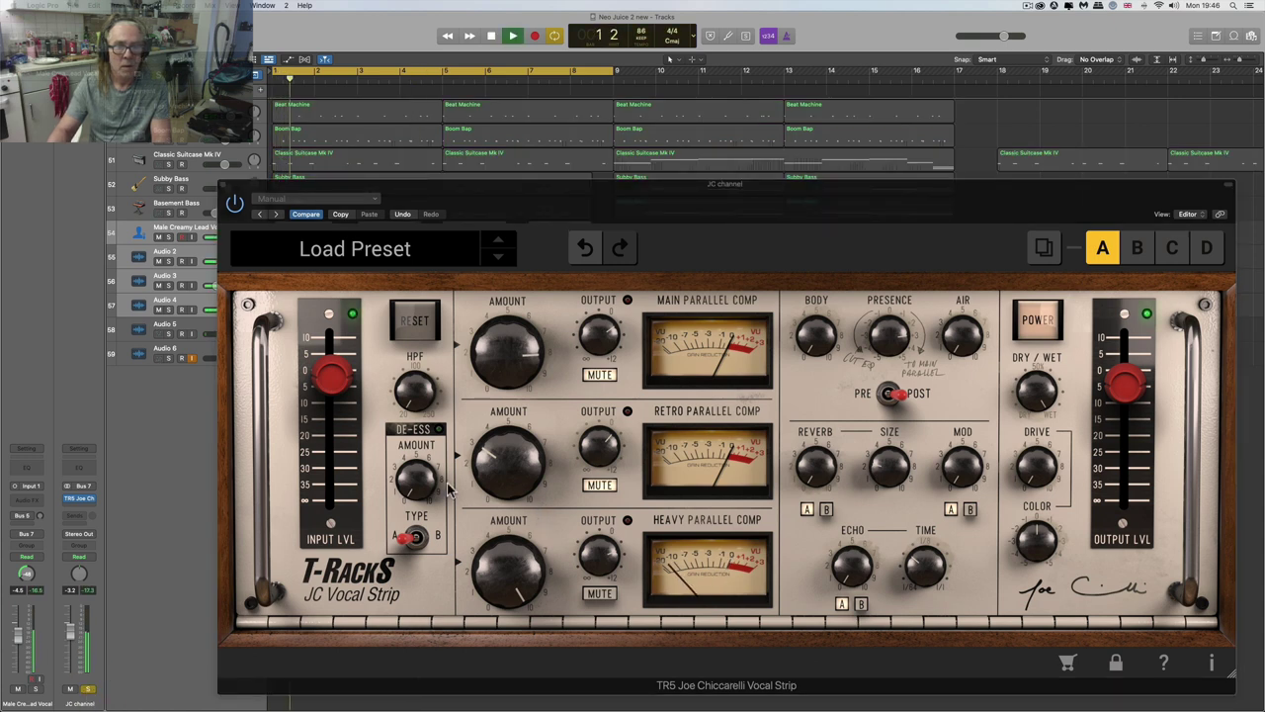
pyautogui.moveTo(416, 397); pyautogui.dragTo(402, 355)
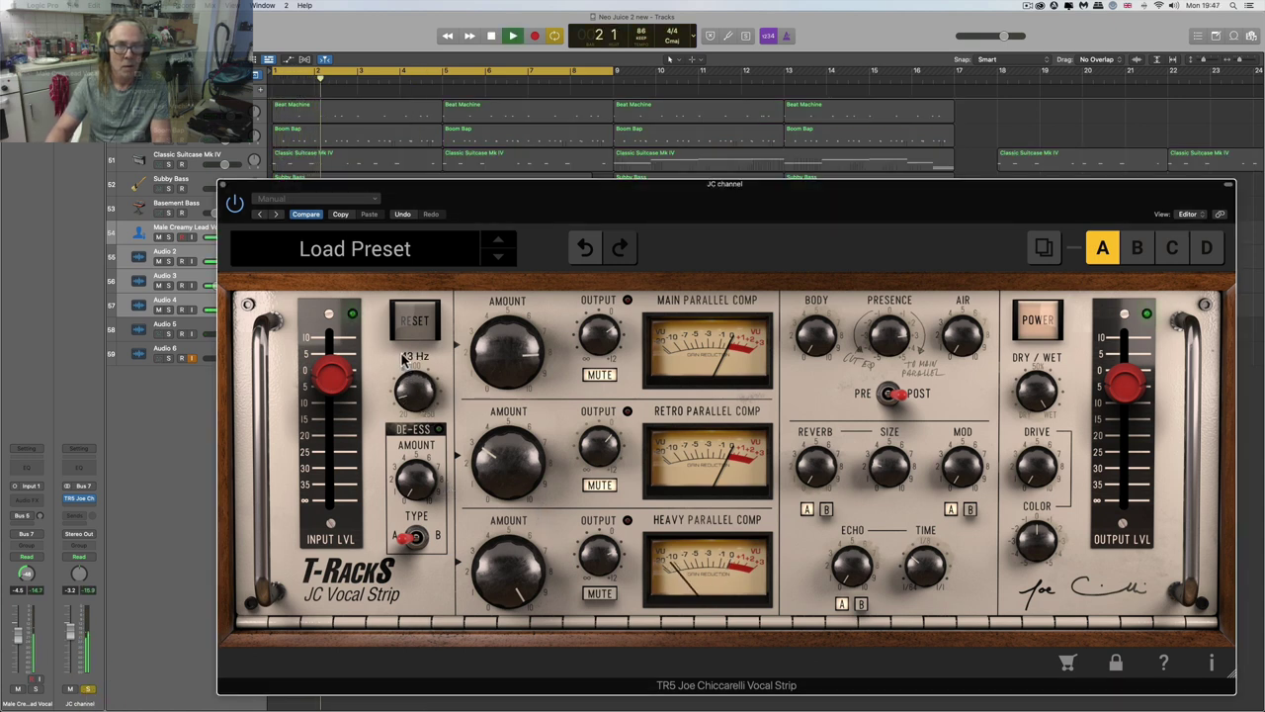
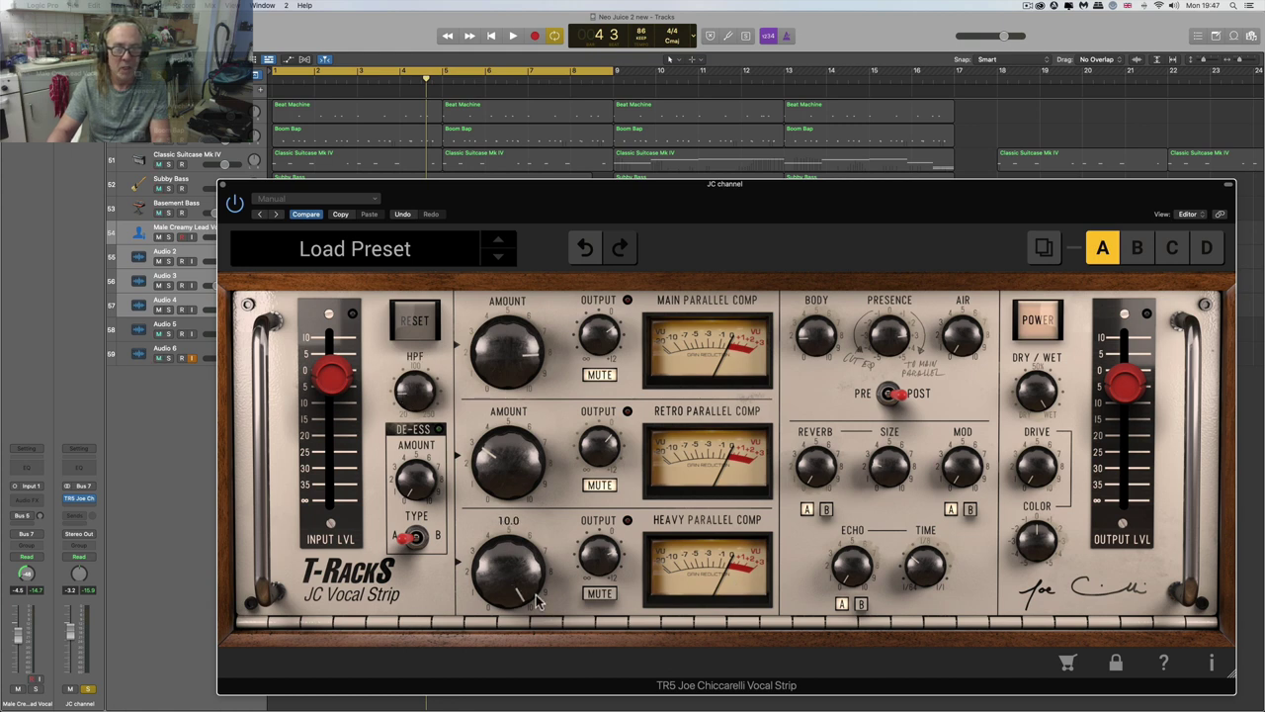
# - Replay the soloed vocals to hear the heavy parallel compression and check its output setting
pyautogui.press('space')
pyautogui.moveTo(607, 562)
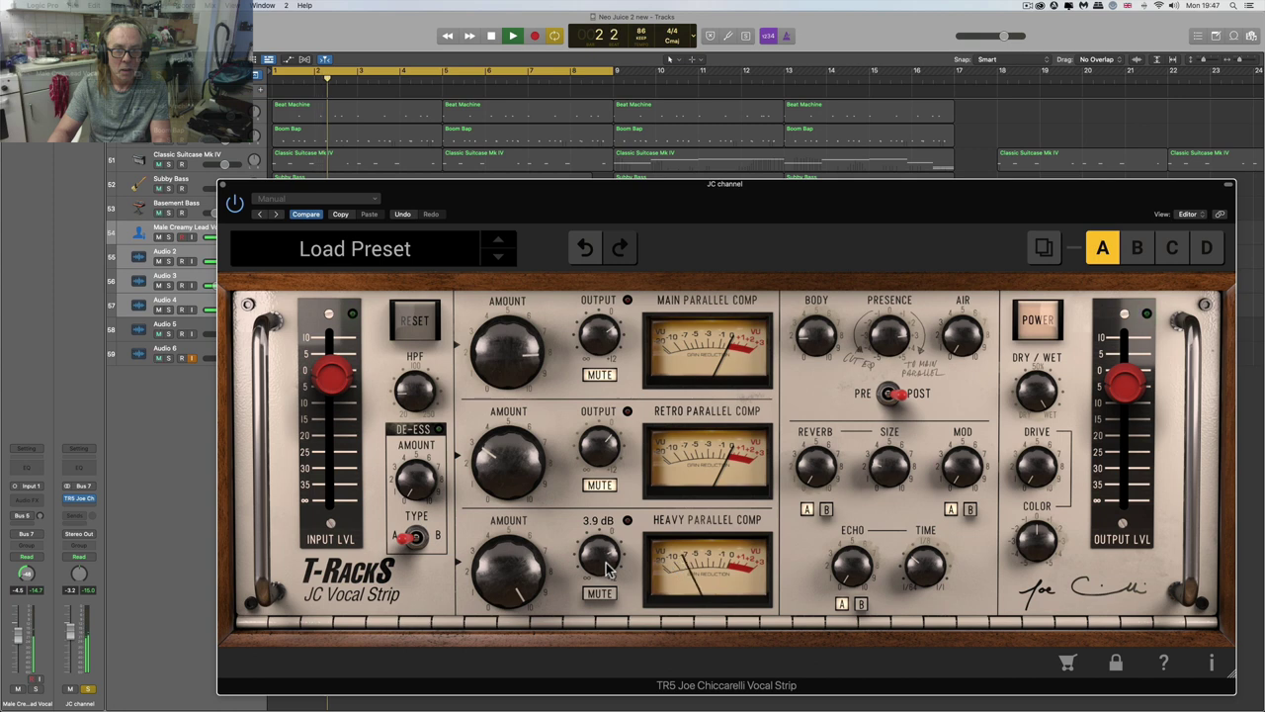
pyautogui.press('space')
pyautogui.moveTo(530, 554)
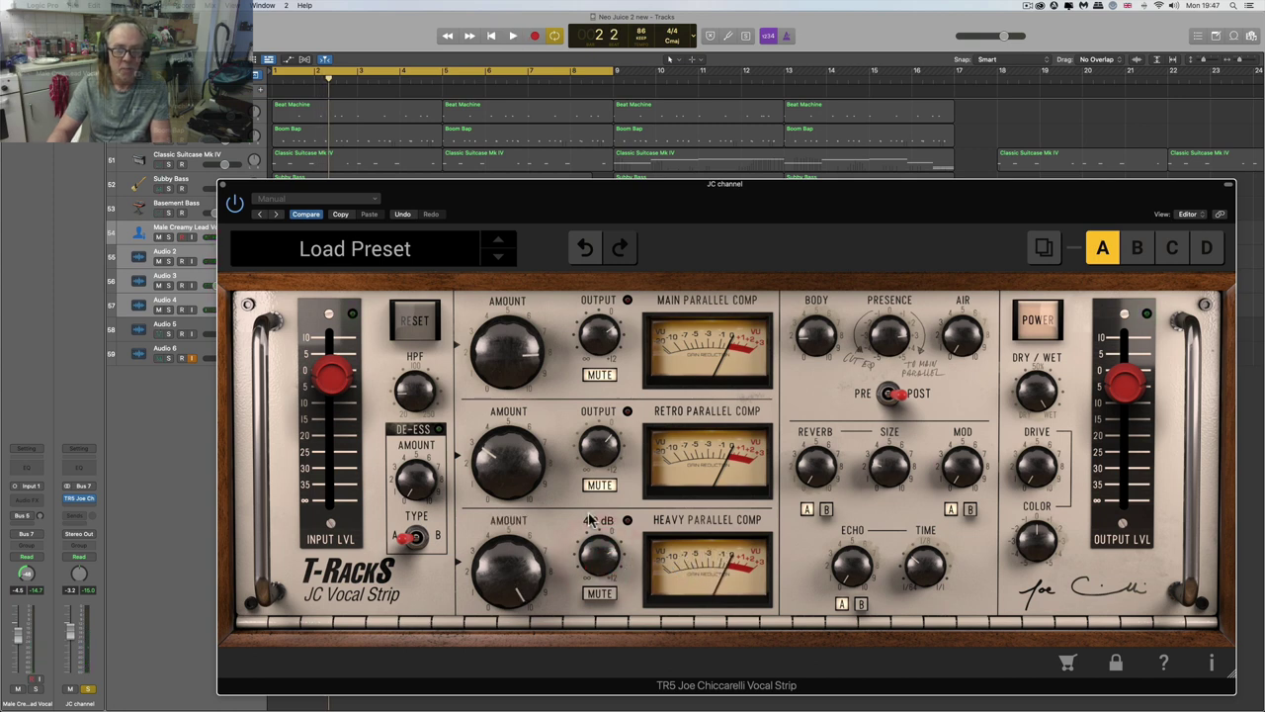
# - Unmute the retro parallel compressor, raise its amount to 5.9 and play the soloed vocals from the start
pyautogui.click(599, 486)
pyautogui.click(598, 486)
pyautogui.moveTo(583, 453)
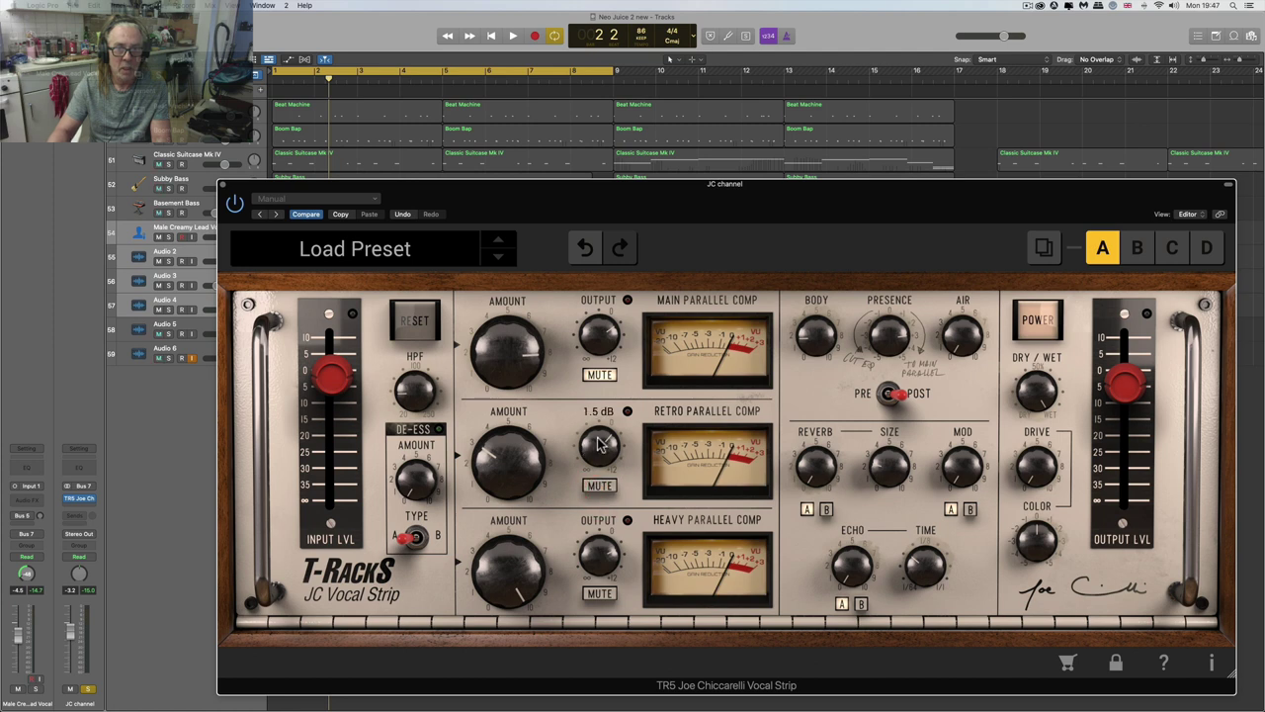
pyautogui.moveTo(506, 460); pyautogui.dragTo(506, 395)
pyautogui.press('Return')
pyautogui.press('space')
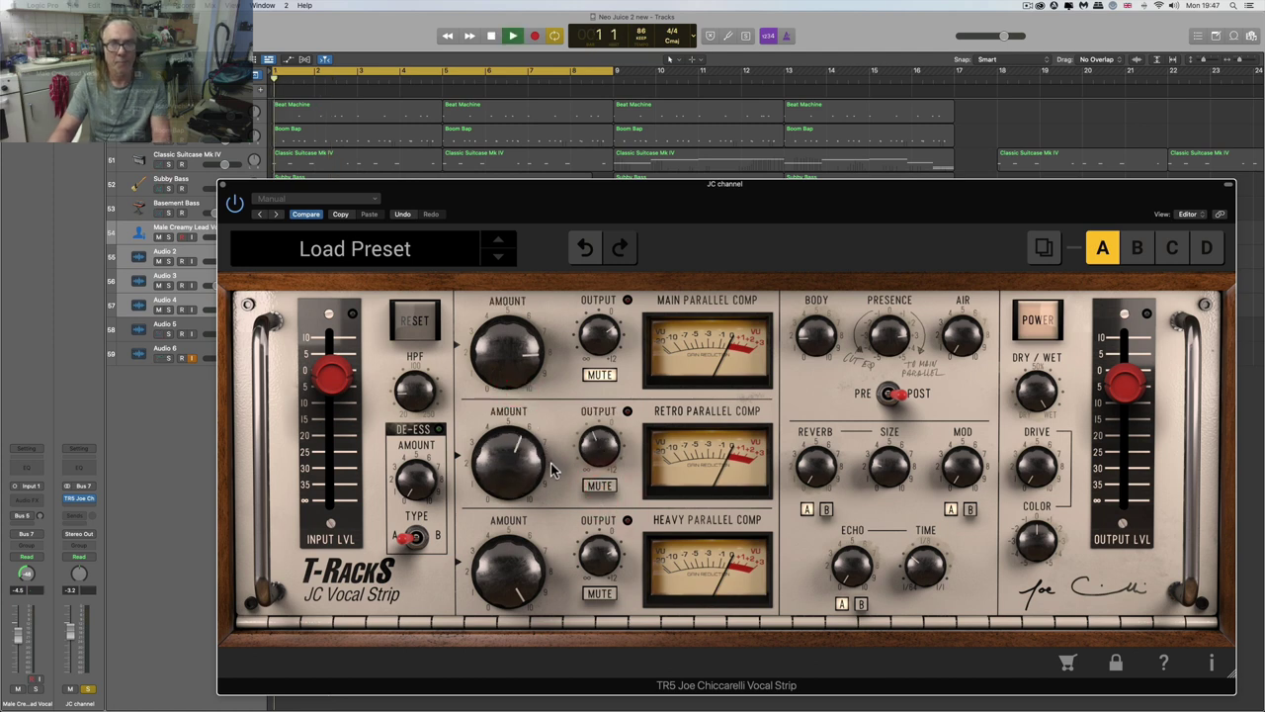
pyautogui.moveTo(514, 472)
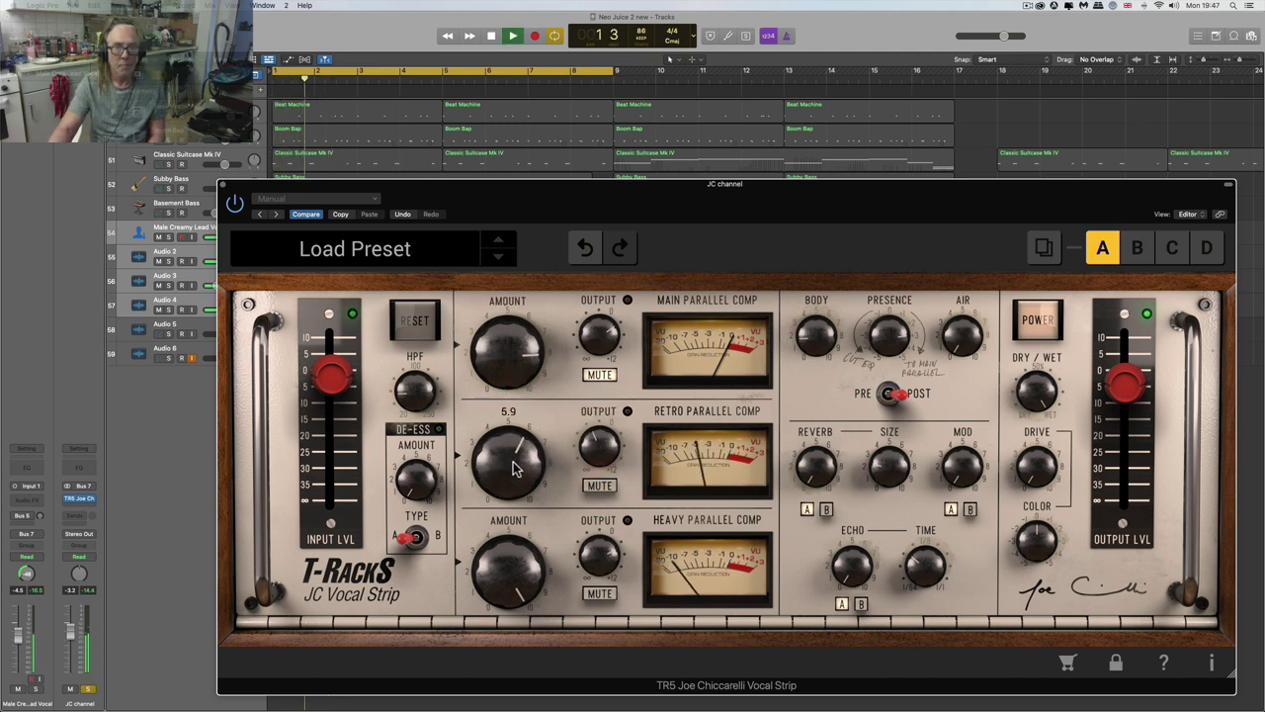
# - Set the retro parallel compressor's output to 2.5 dB while the vocals play, and stop playback
pyautogui.moveTo(598, 450); pyautogui.dragTo(593, 408)
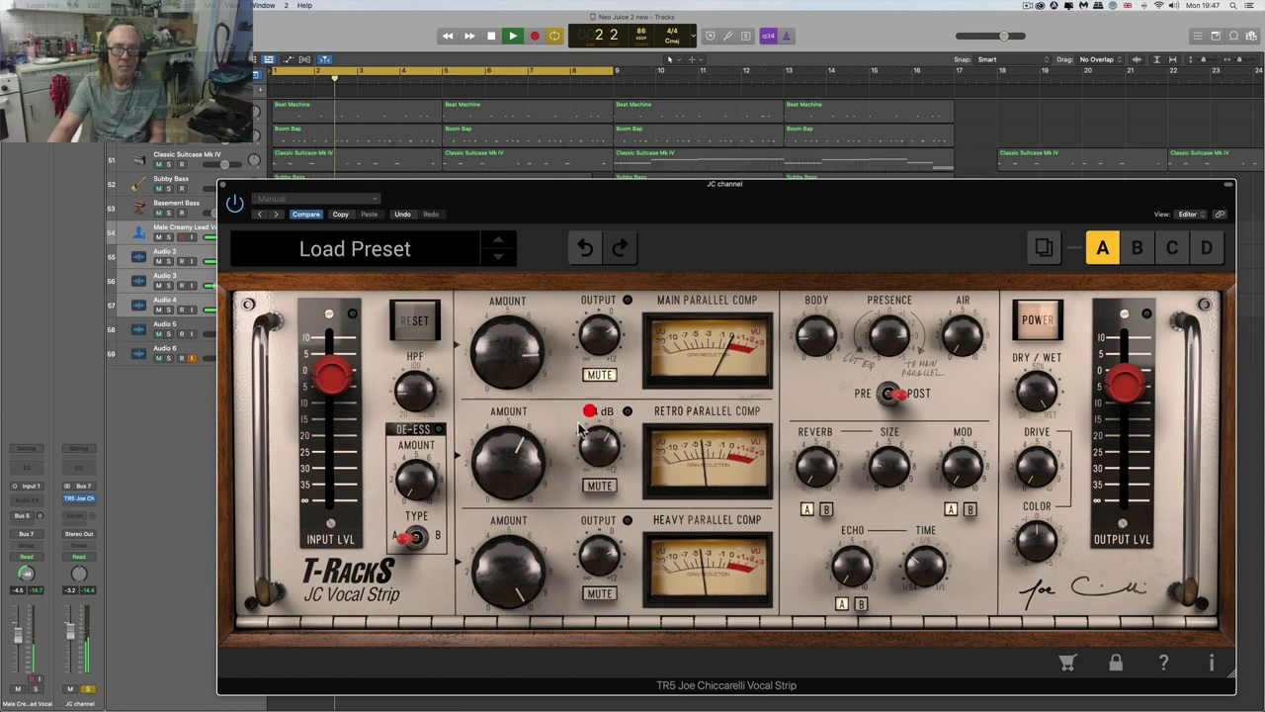
pyautogui.moveTo(597, 450); pyautogui.dragTo(599, 442)
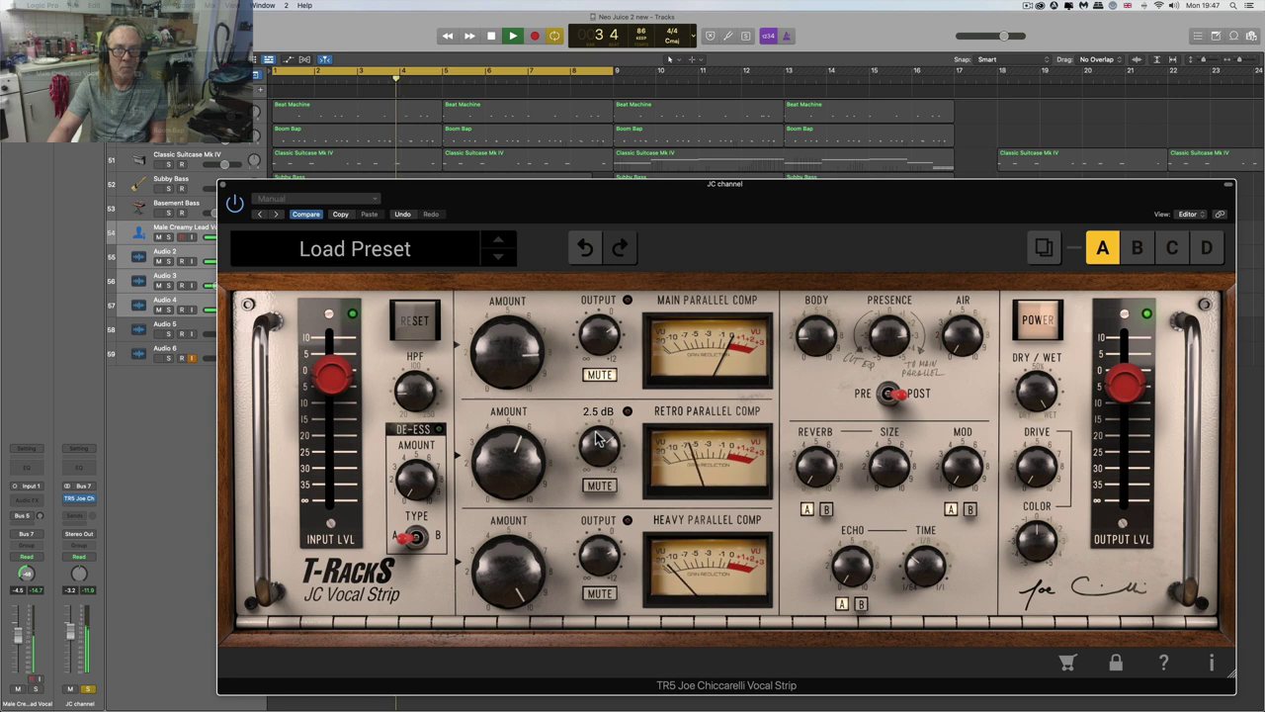
pyautogui.press('space')
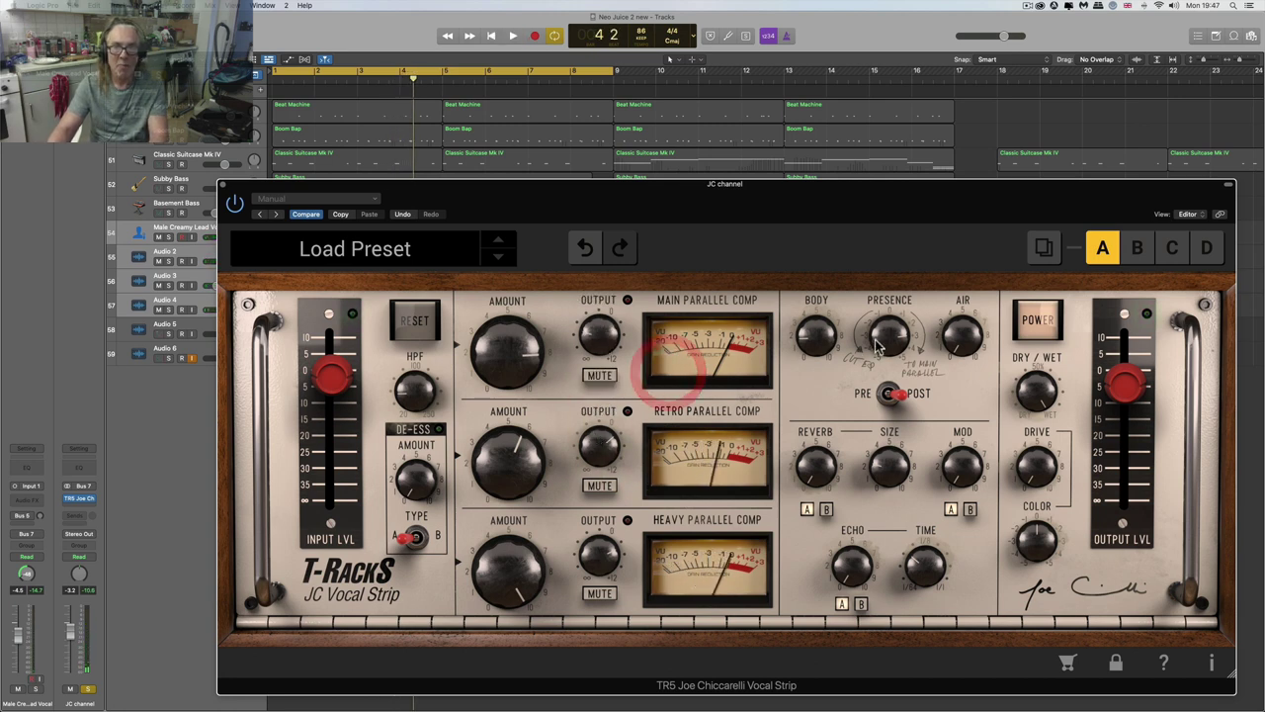
# - Play with the main parallel compressor brought back in at 0.2 dB output, and unsolo the JC channel
pyautogui.press('space')
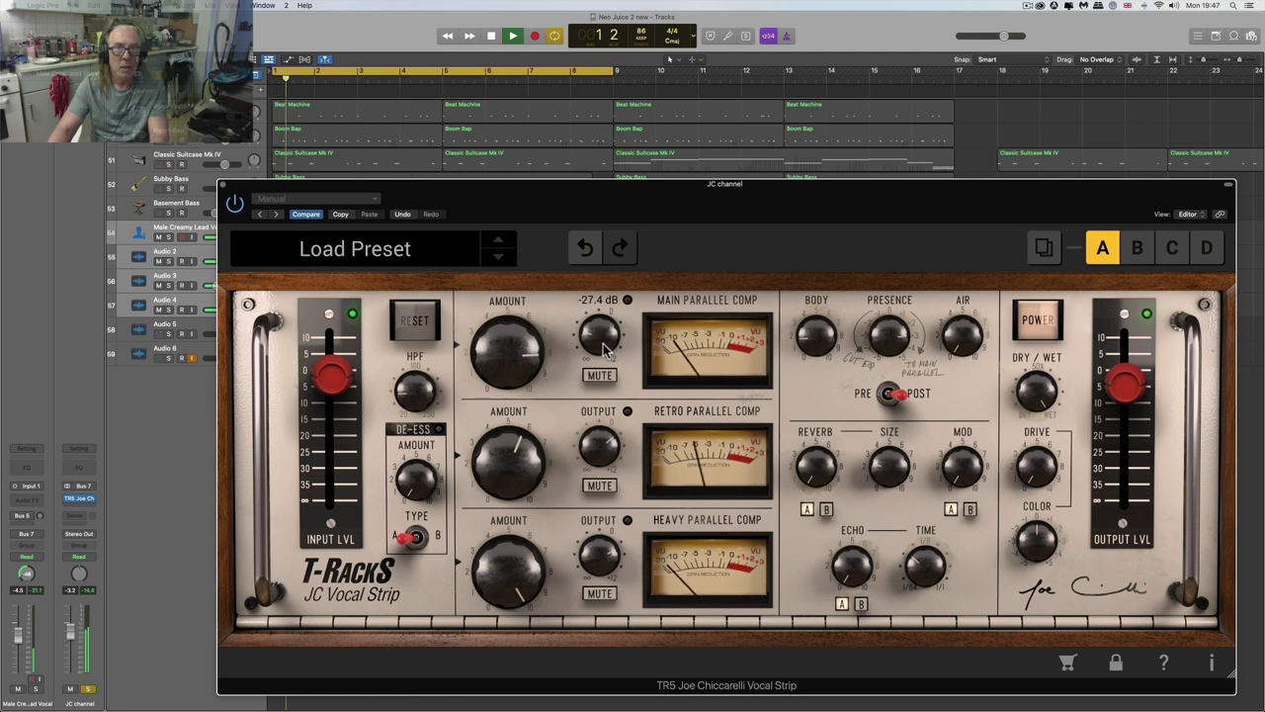
pyautogui.click(588, 245)
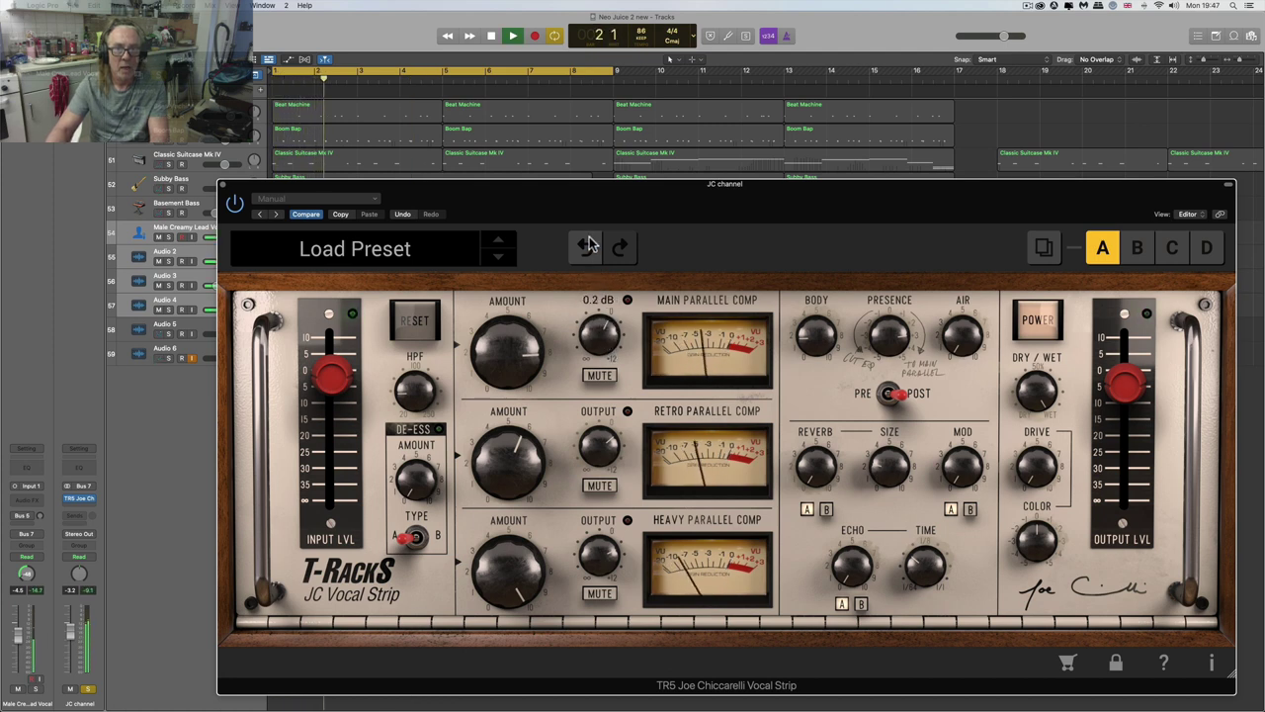
pyautogui.click(88, 690)
# - Rebalance the parallel compressors in the full mix, setting the main output to -4.8 dB and the heavy output to 2.6 dB
pyautogui.moveTo(598, 338); pyautogui.dragTo(601, 350)
pyautogui.moveTo(519, 462); pyautogui.dragTo(519, 456)
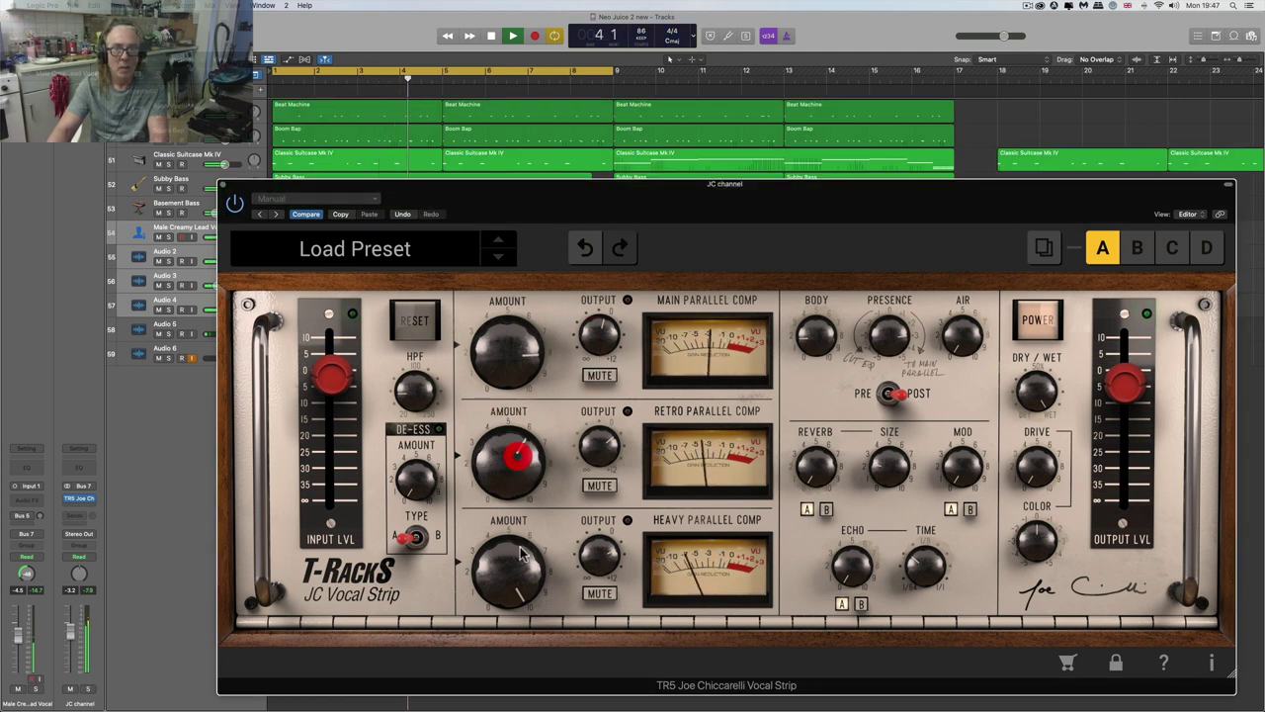
pyautogui.click(604, 567)
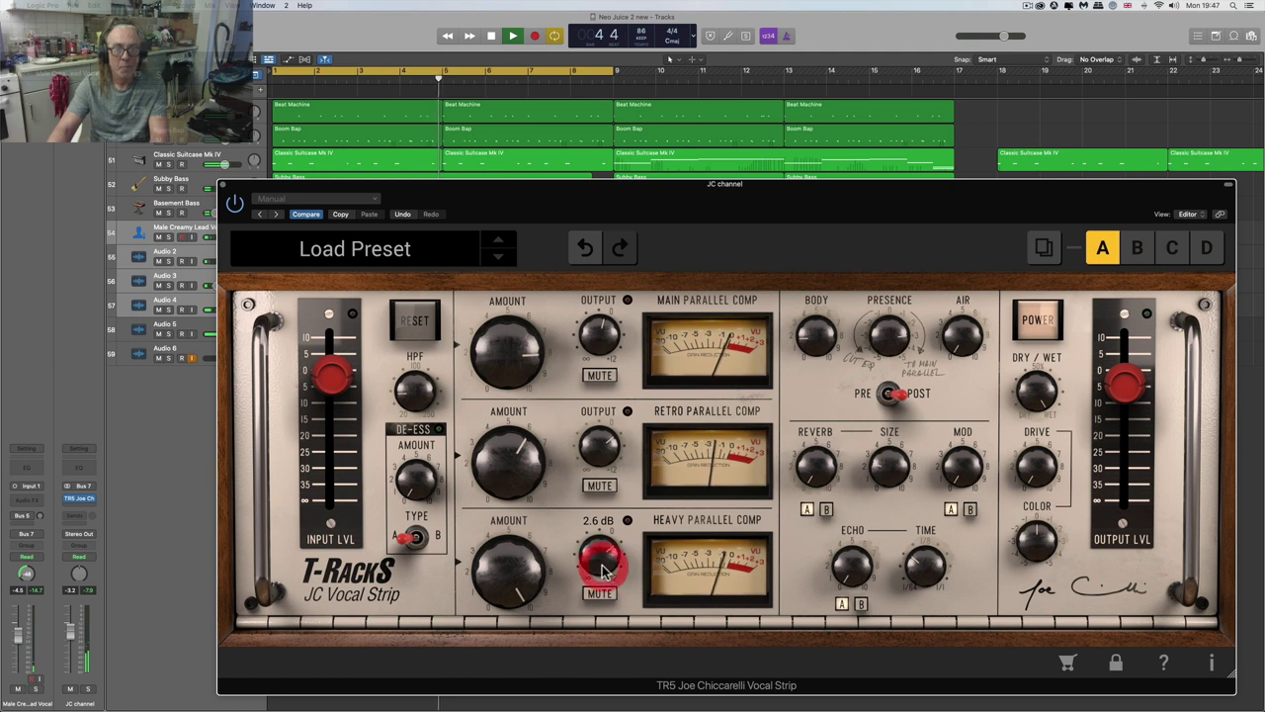
pyautogui.moveTo(601, 340)
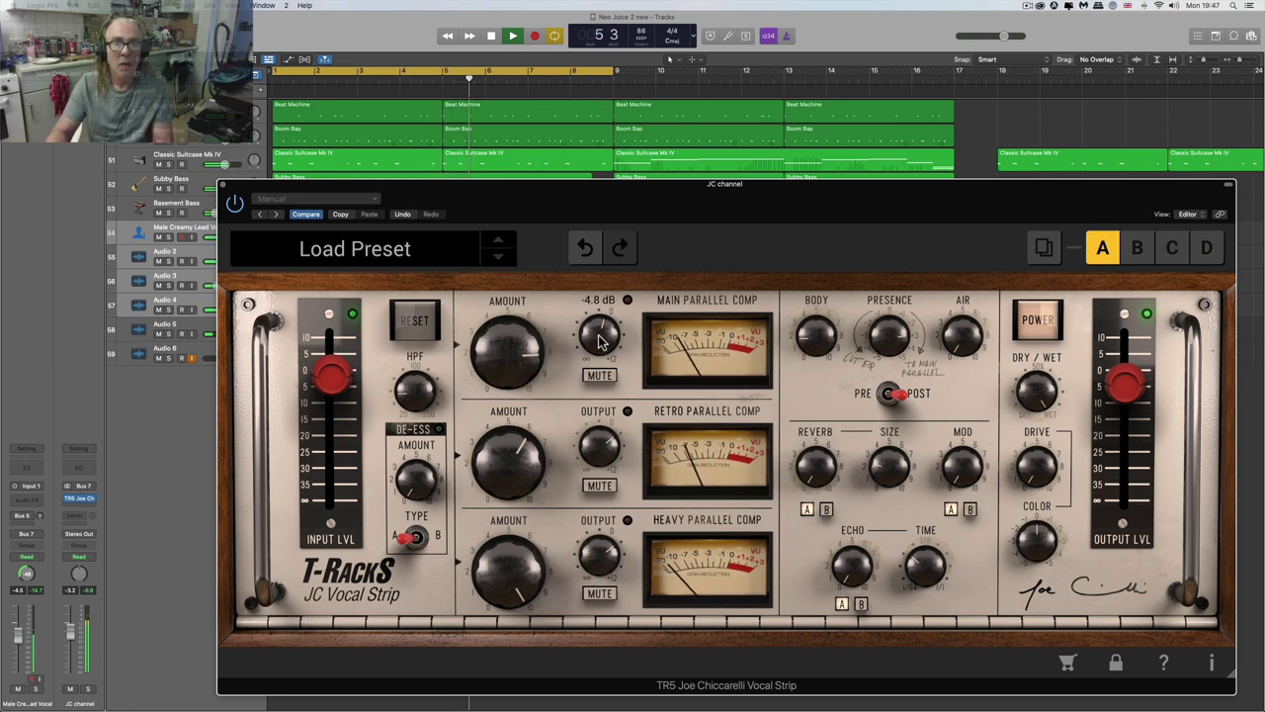
# - Slightly raise the main parallel compressor's amount, set its output to 1.7 dB and stop playback
pyautogui.moveTo(600, 341); pyautogui.dragTo(598, 287)
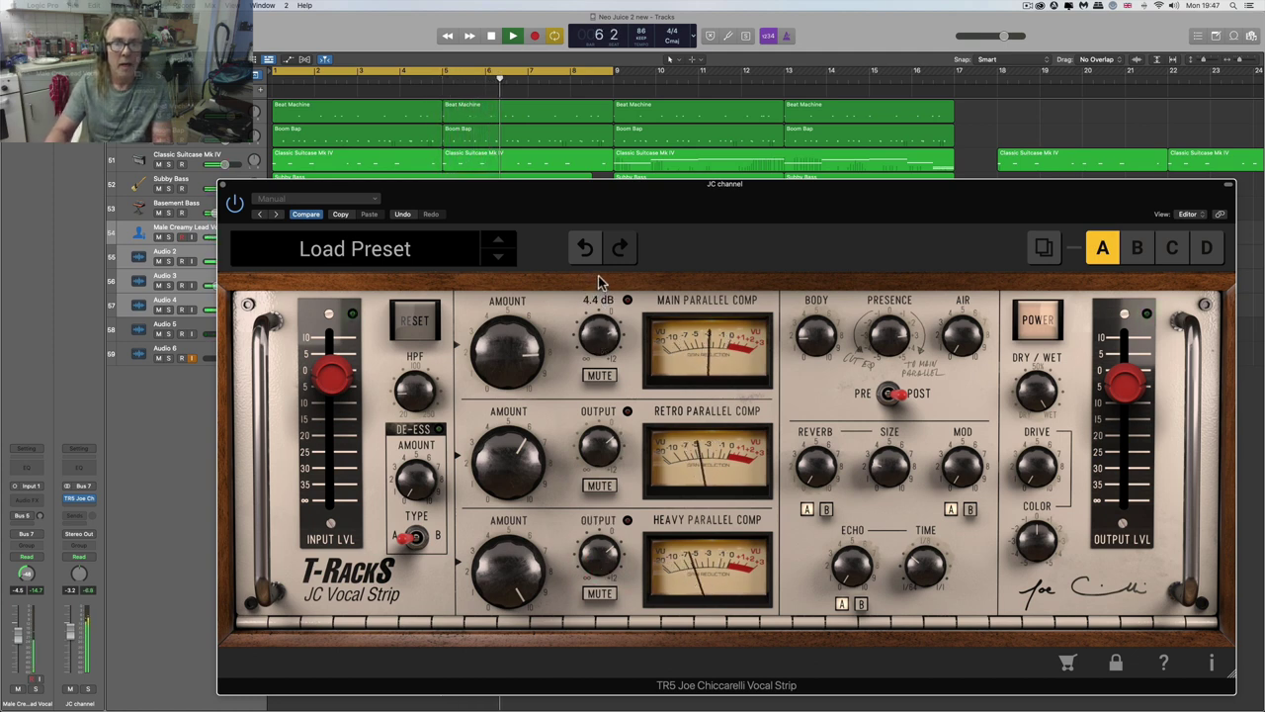
pyautogui.moveTo(526, 339)
pyautogui.moveTo(566, 338); pyautogui.dragTo(600, 345)
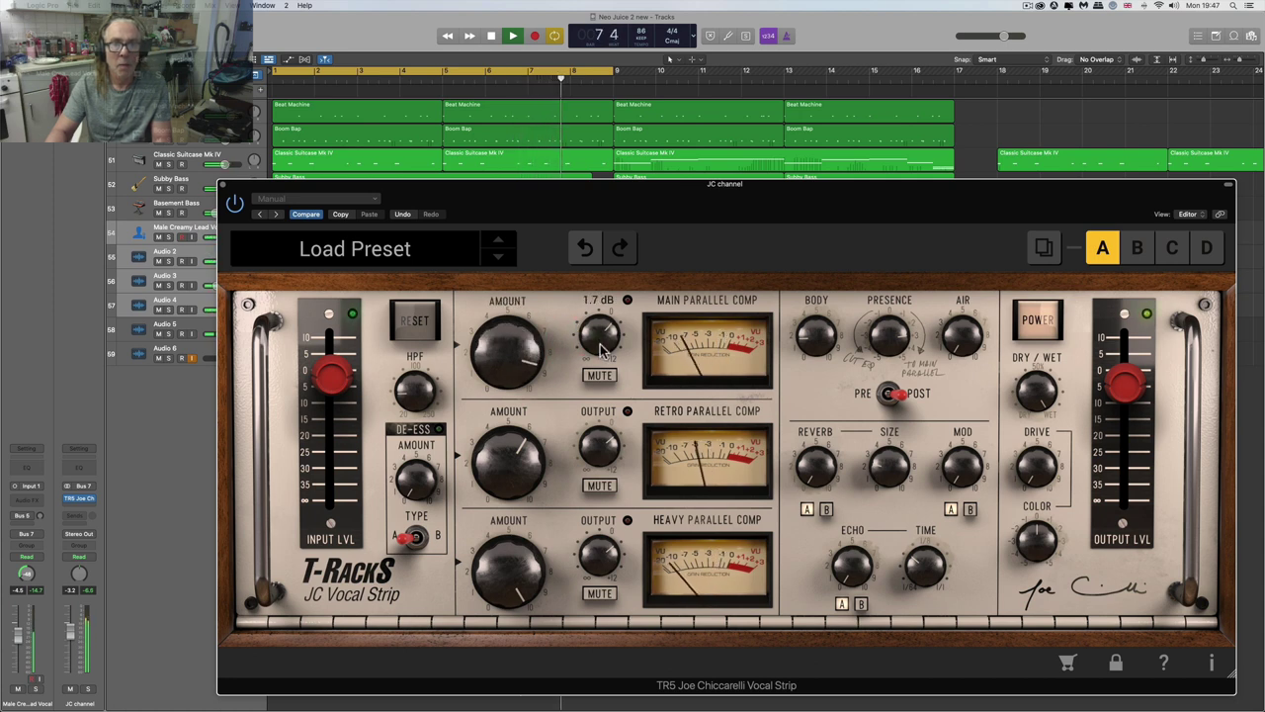
pyautogui.press('space')
# - Play the mix briefly while lowering the vocal strip's Body to 1.5
pyautogui.moveTo(423, 485)
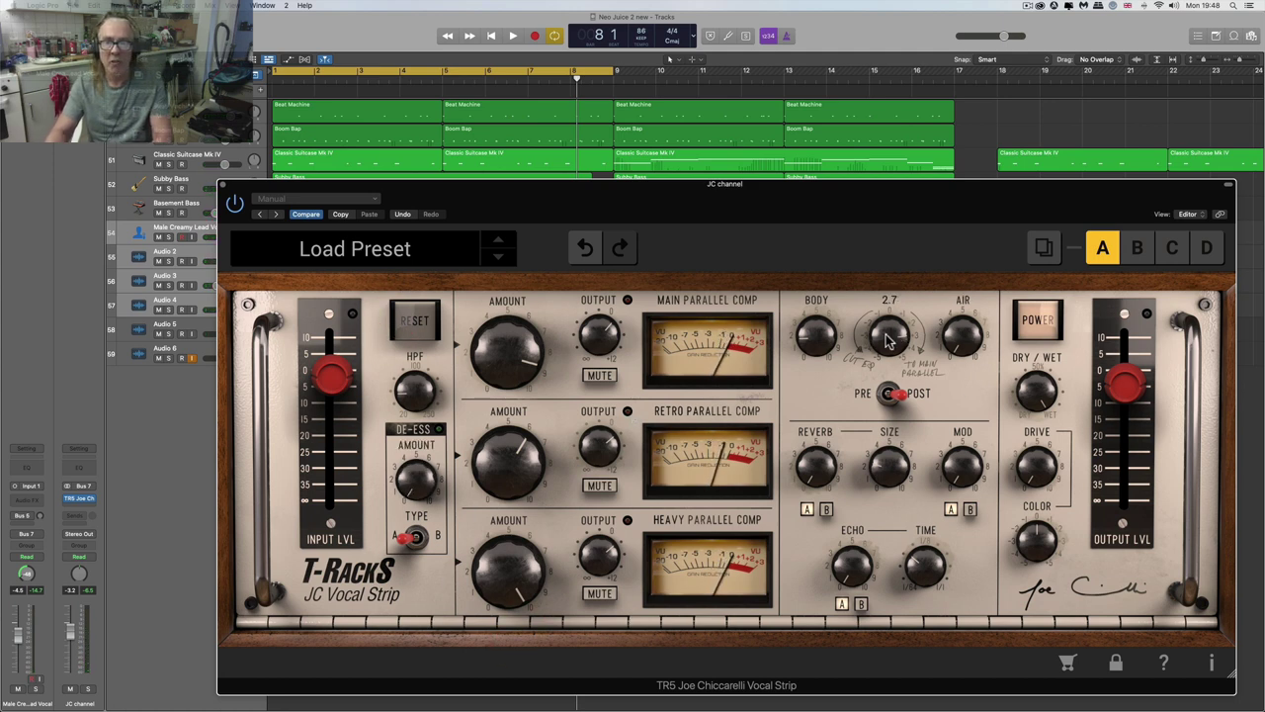
pyautogui.press('space')
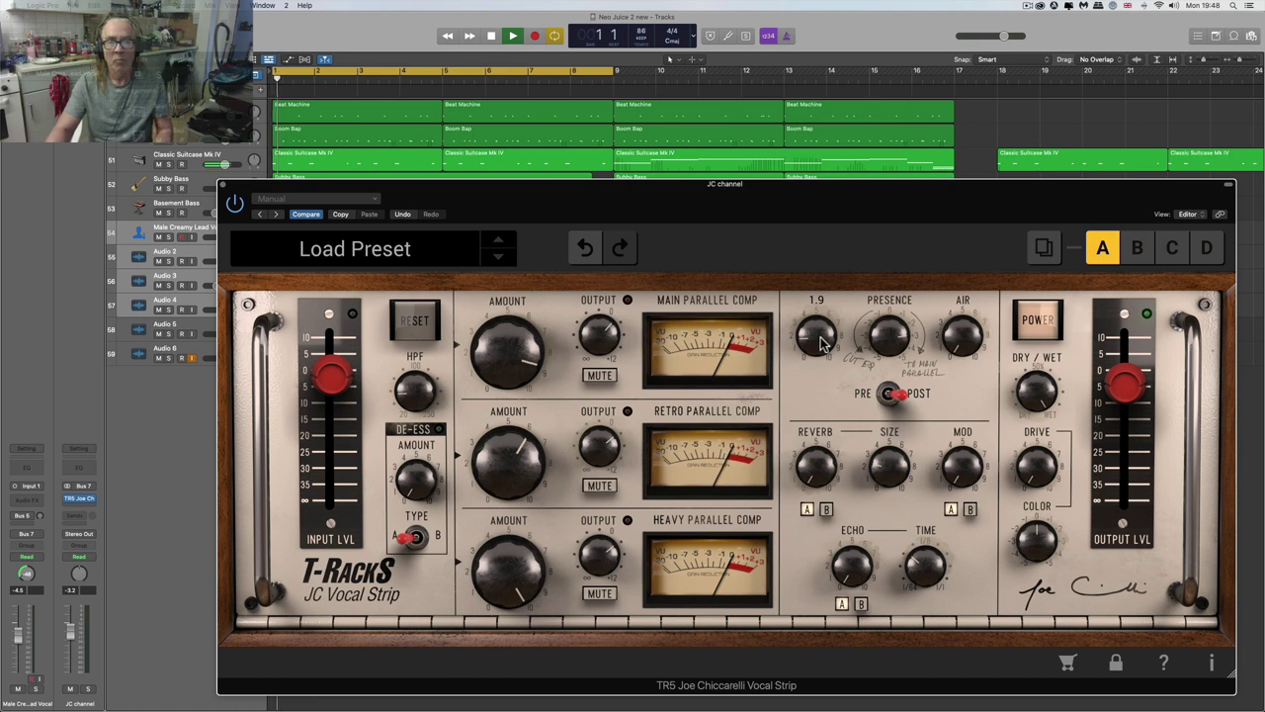
pyautogui.moveTo(820, 341)
pyautogui.mouseDown()
pyautogui.moveTo(815, 219)
pyautogui.moveTo(820, 346)
pyautogui.mouseUp()
pyautogui.press('space')
pyautogui.click(818, 347)
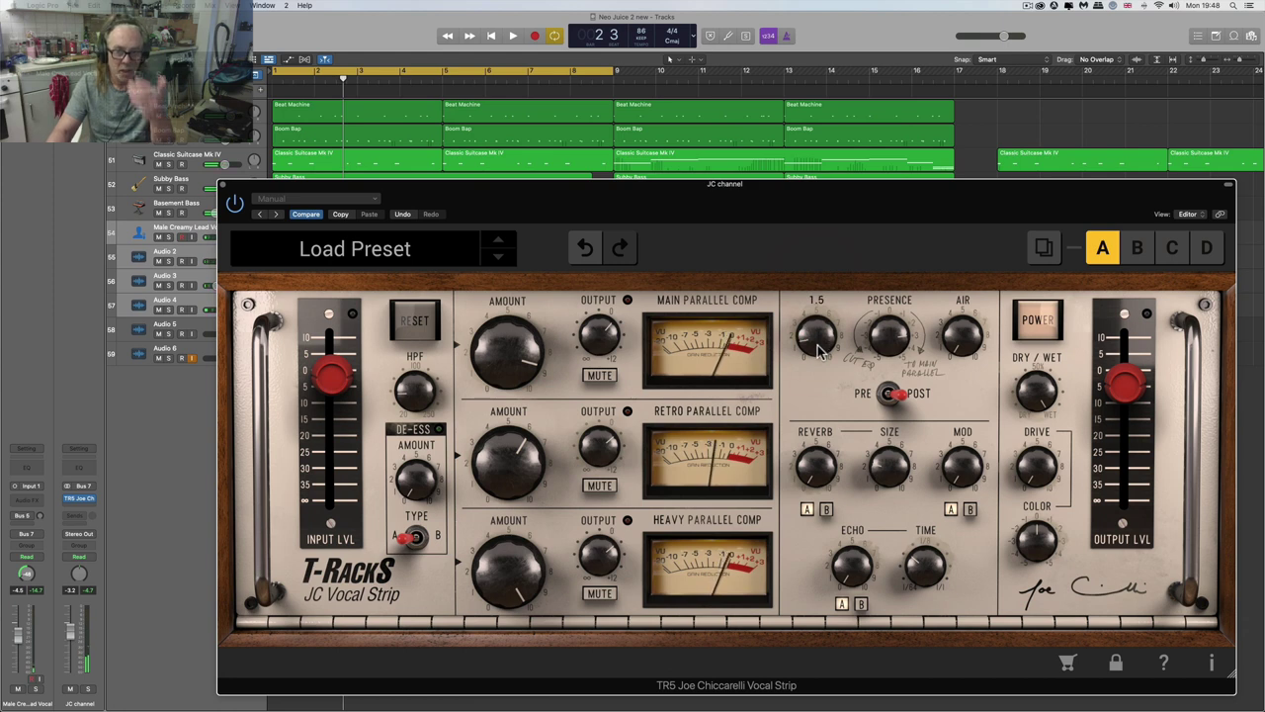
pyautogui.click(819, 346)
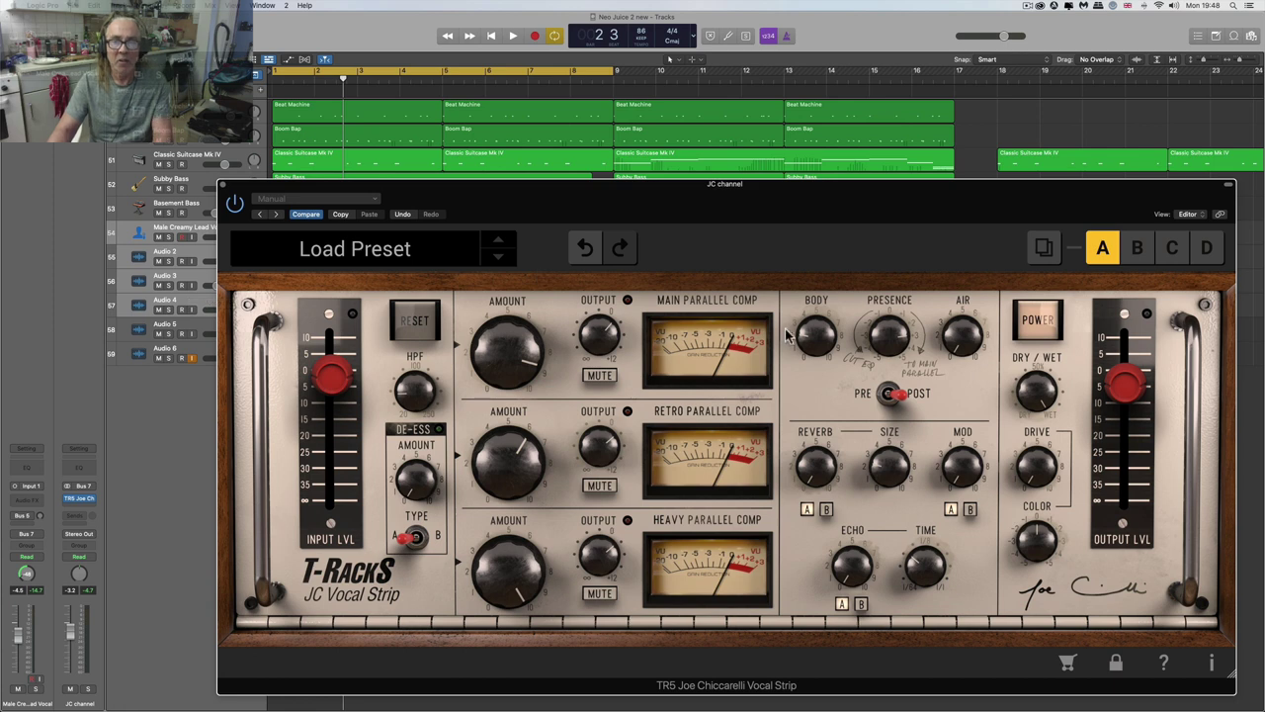
# - Sweep the Body control up to 6.4 and back down to 2.4 with playback stopped
pyautogui.moveTo(802, 272)
pyautogui.mouseDown()
pyautogui.moveTo(809, 324)
pyautogui.moveTo(807, 273)
pyautogui.mouseUp()
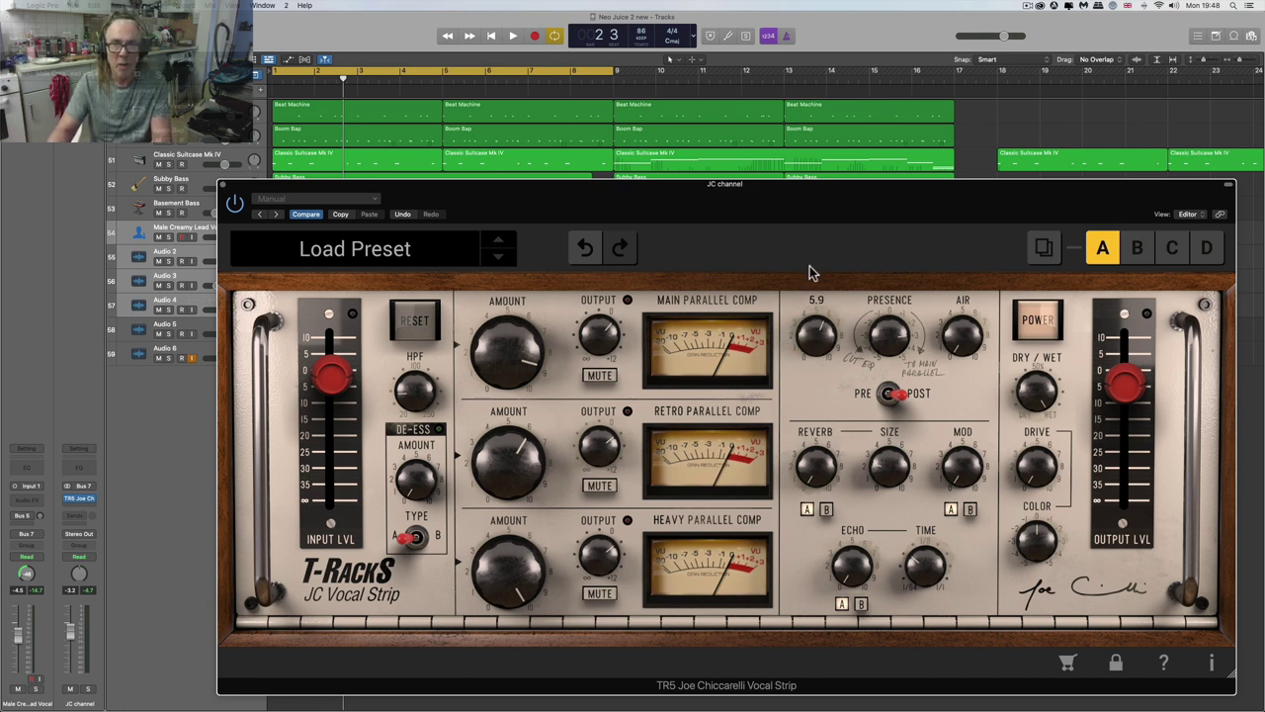
pyautogui.moveTo(813, 358); pyautogui.dragTo(808, 232)
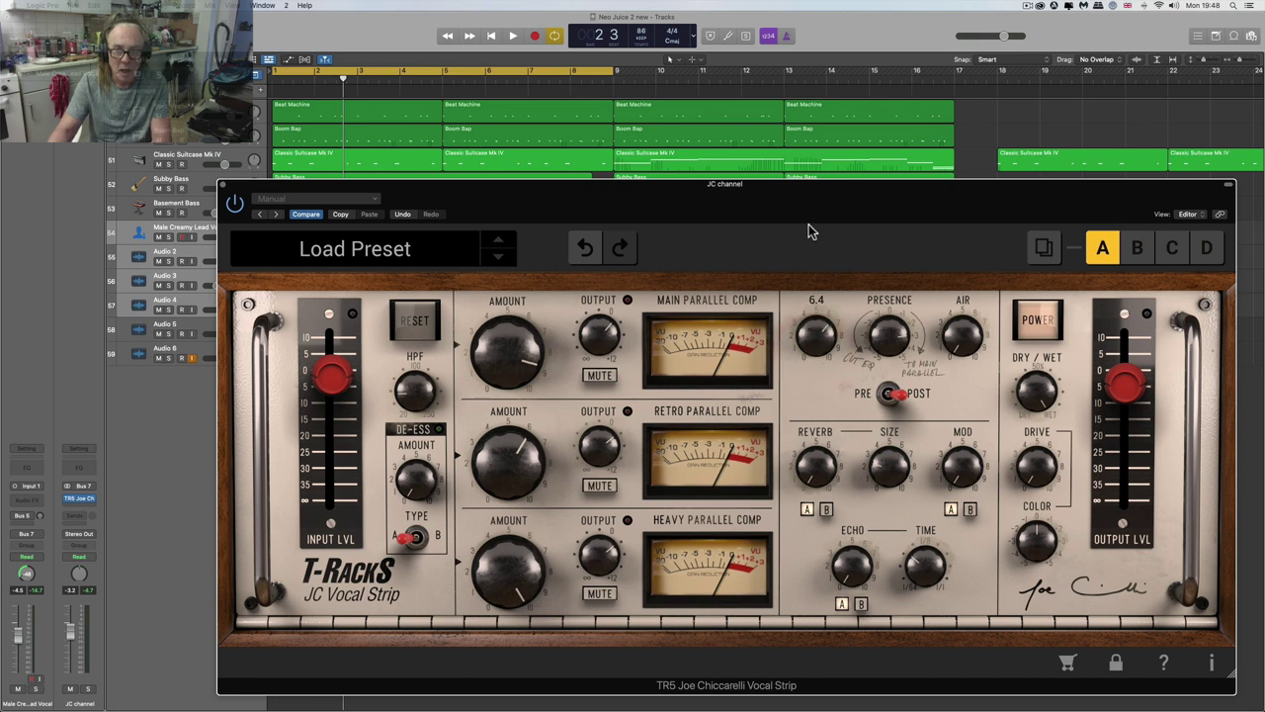
pyautogui.click(816, 346)
# - Play the mix with Body raised to 6.9 and lower the strip's output level to about -7 dB
pyautogui.press('space')
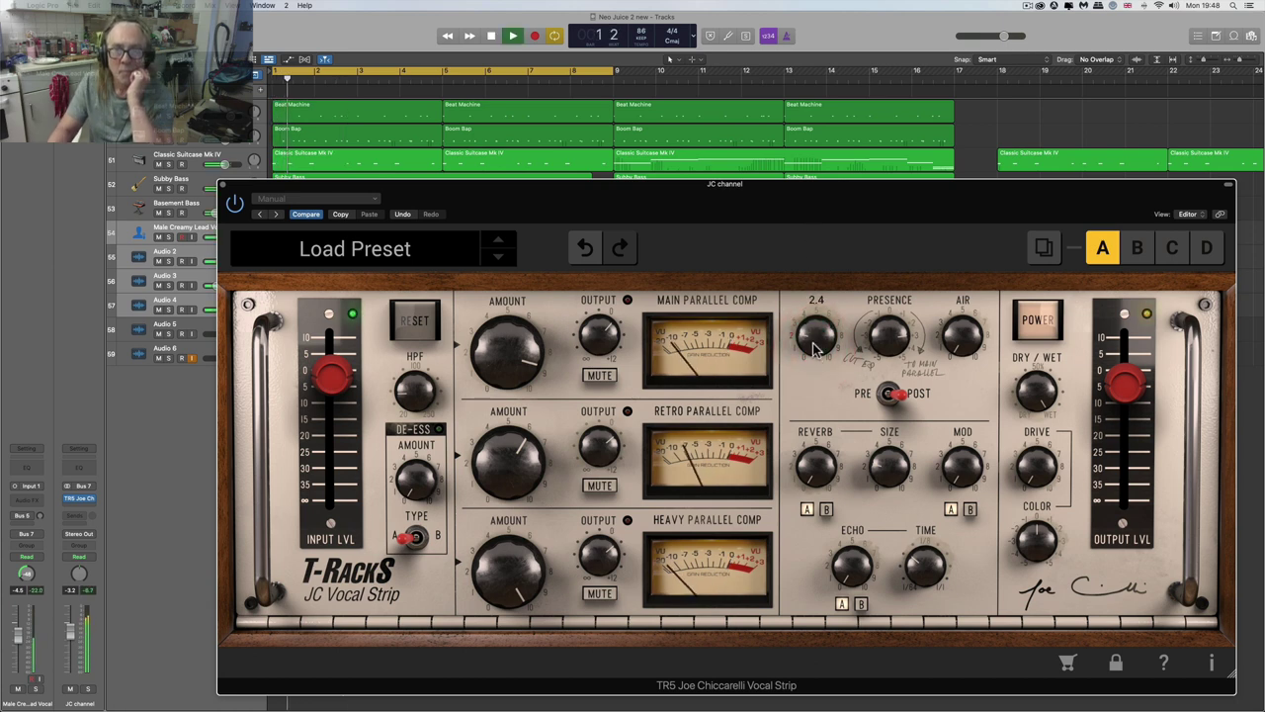
pyautogui.moveTo(816, 346); pyautogui.dragTo(822, 233)
pyautogui.moveTo(1126, 384); pyautogui.dragTo(1126, 395)
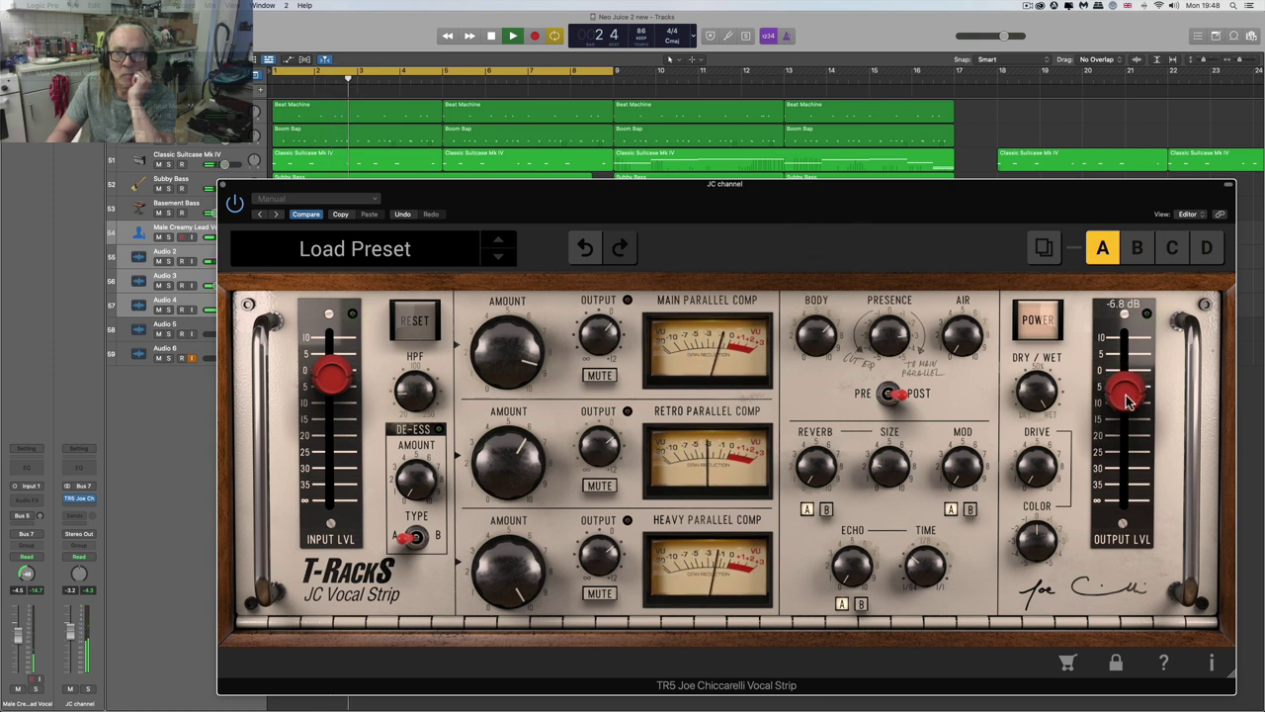
pyautogui.moveTo(825, 342)
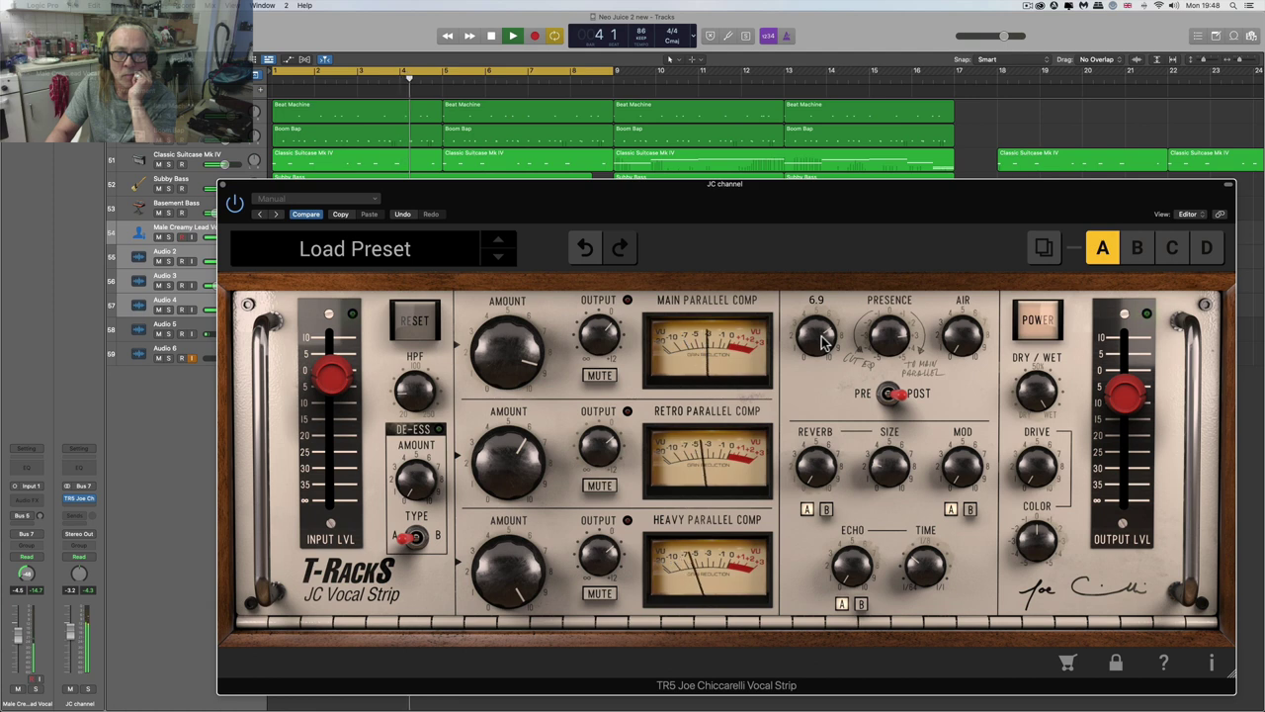
# - Reduce Body to around the middle of its range while listening, and stop playback
pyautogui.moveTo(824, 341); pyautogui.dragTo(838, 396)
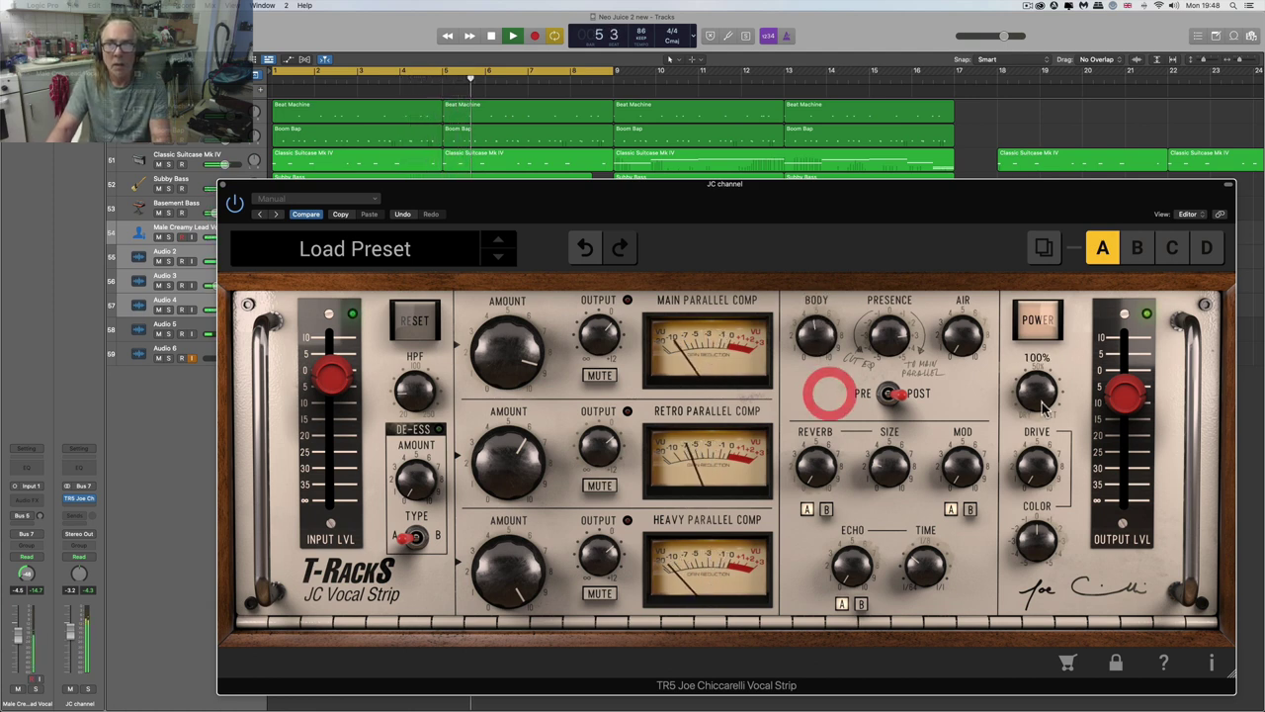
pyautogui.moveTo(1122, 400)
pyautogui.moveTo(1040, 386)
pyautogui.press('space')
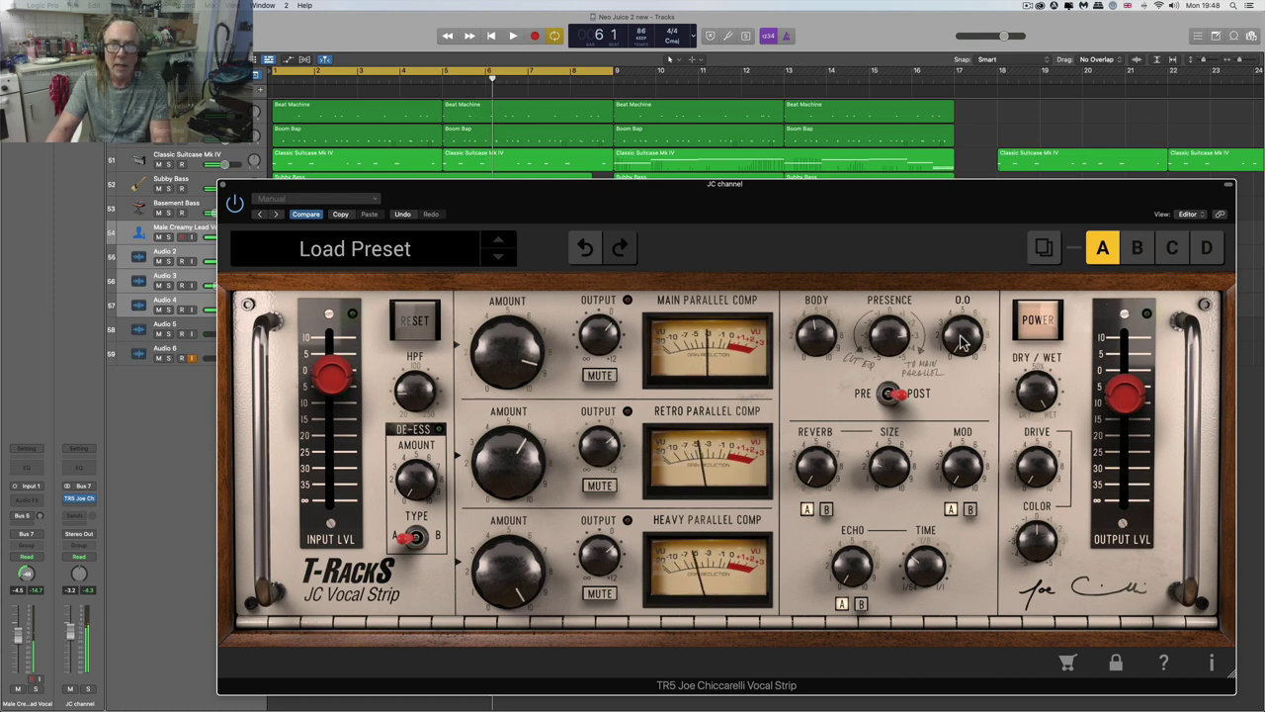
# - Raise the vocal strip's Air control past the middle of its range while the mix plays
pyautogui.press('space')
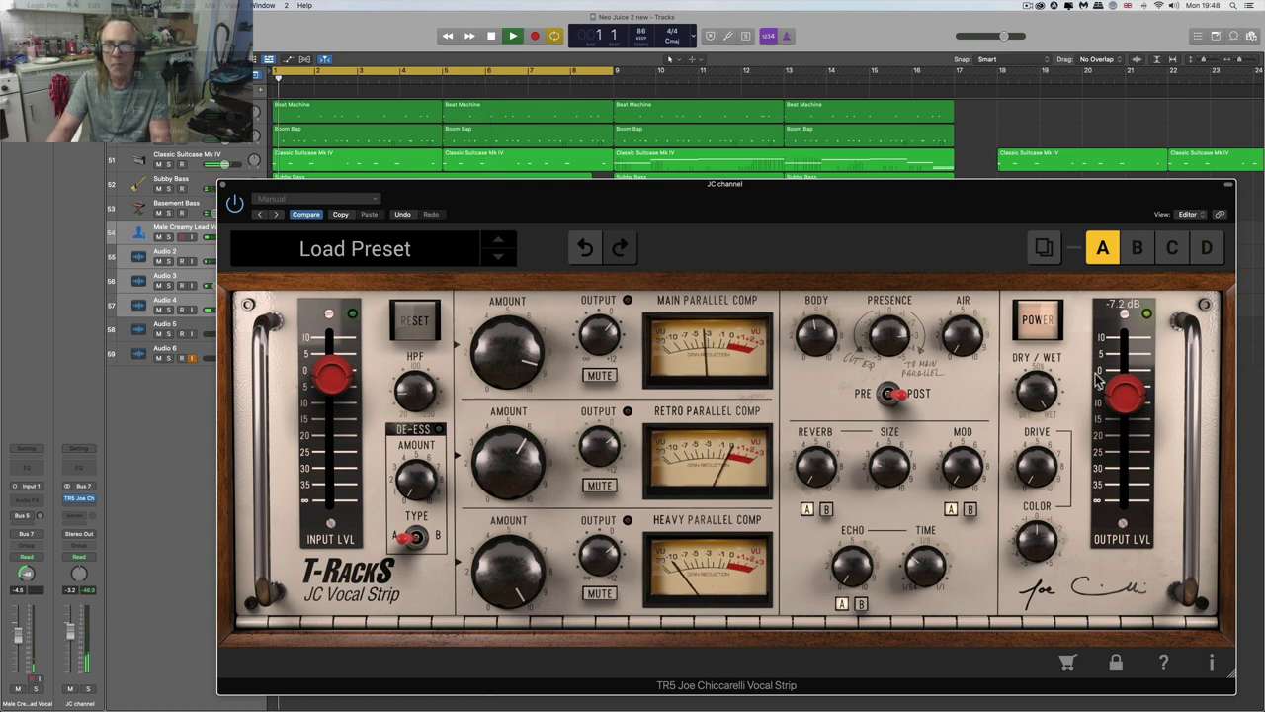
pyautogui.moveTo(973, 358); pyautogui.dragTo(936, 176)
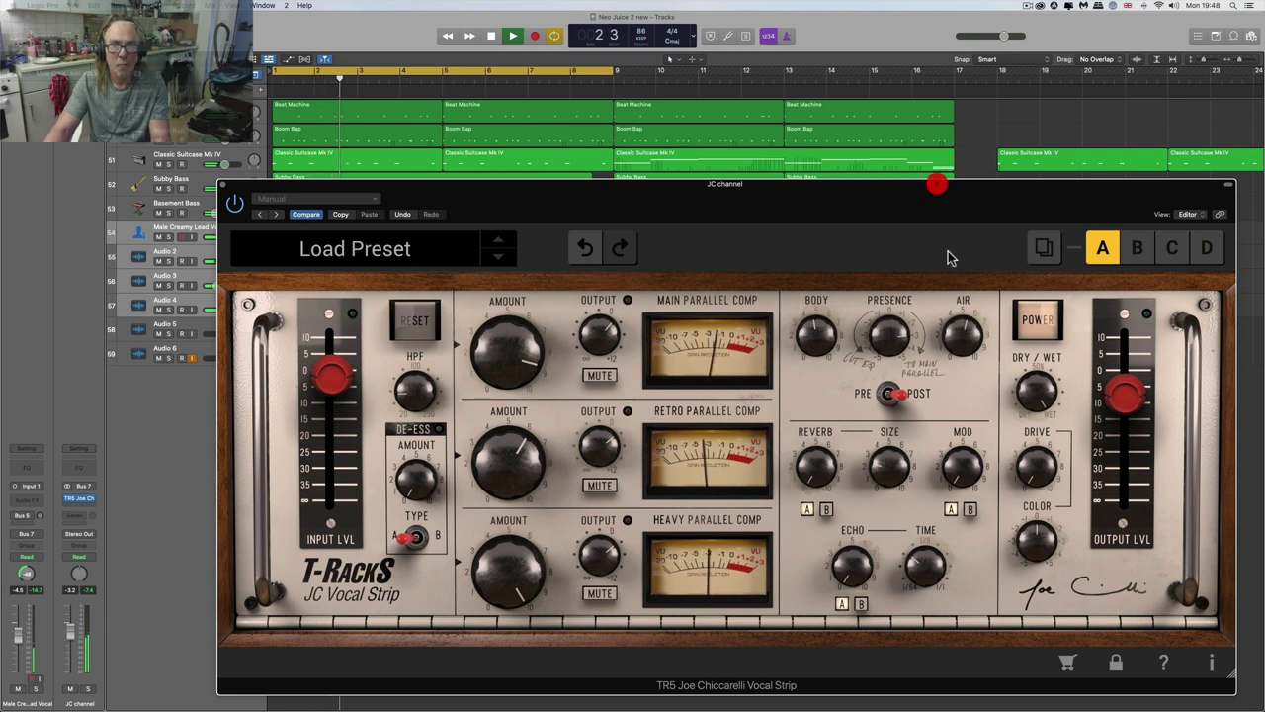
pyautogui.click(967, 327)
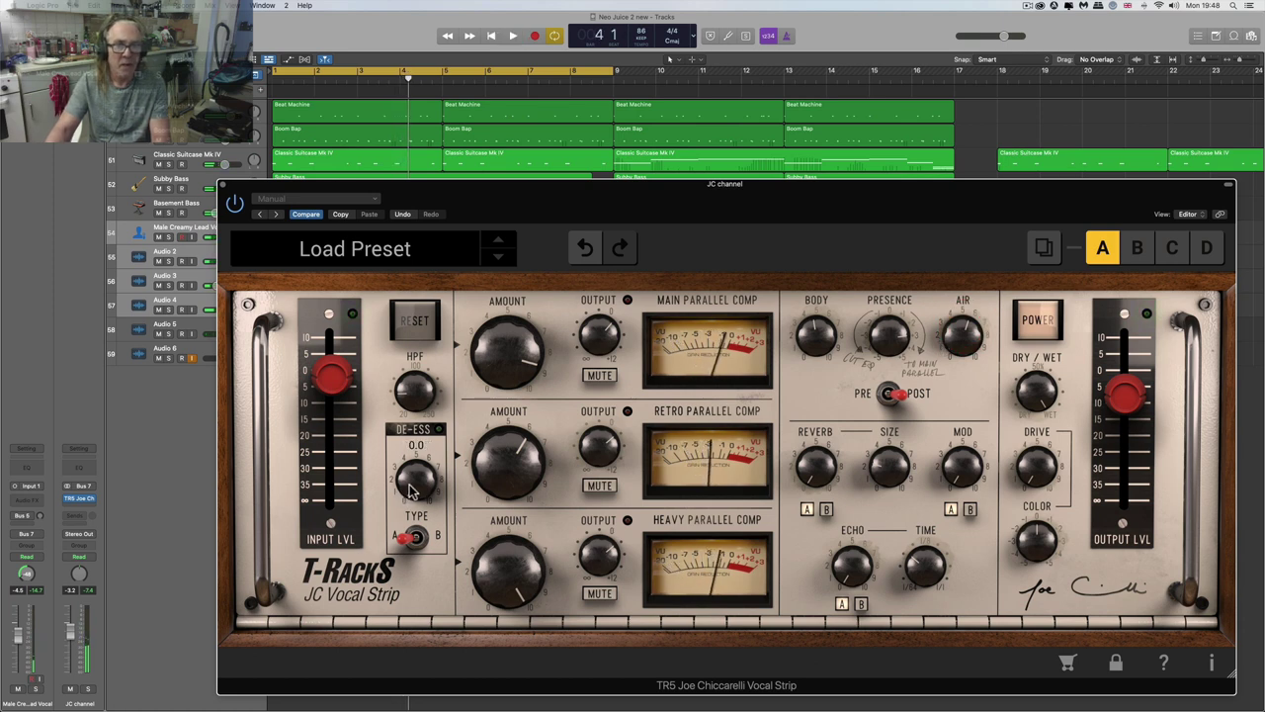
# - Play the mix and turn the de-esser's amount up to 7.5, settling it back at 5.9
pyautogui.press('space')
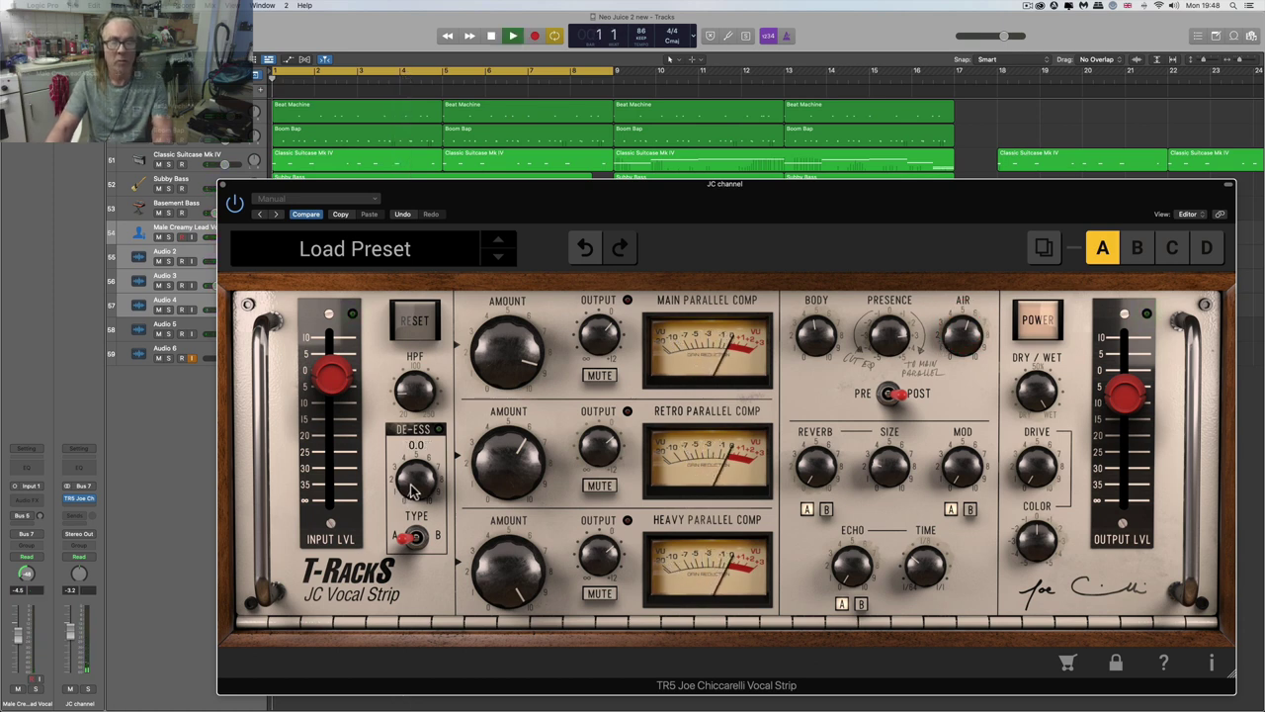
pyautogui.moveTo(413, 490); pyautogui.dragTo(370, 260)
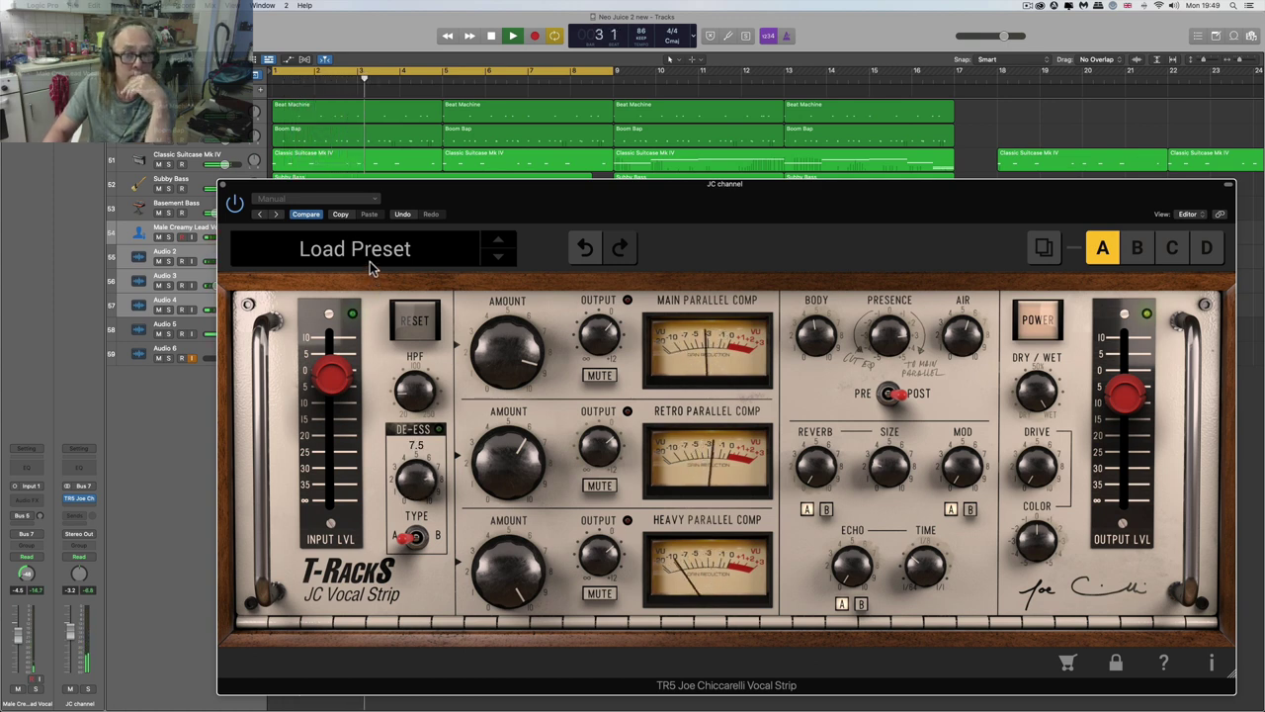
pyautogui.moveTo(370, 261); pyautogui.dragTo(371, 312)
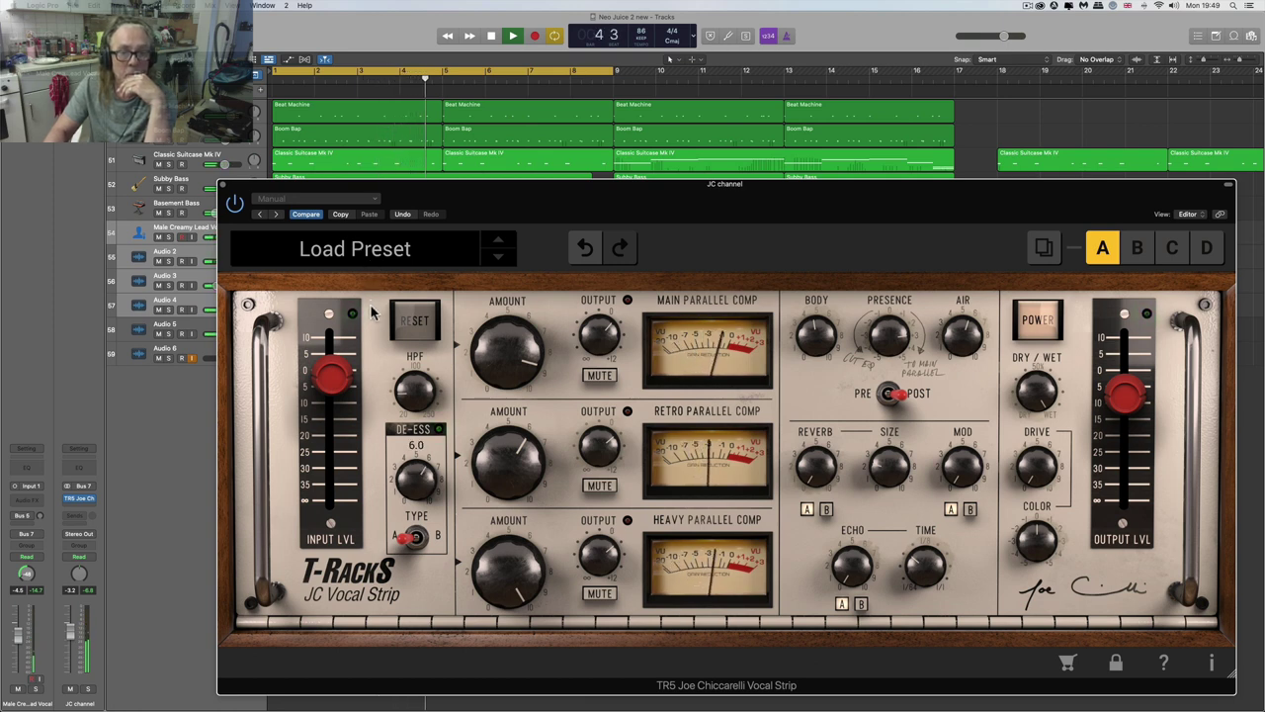
pyautogui.moveTo(372, 313); pyautogui.dragTo(374, 317)
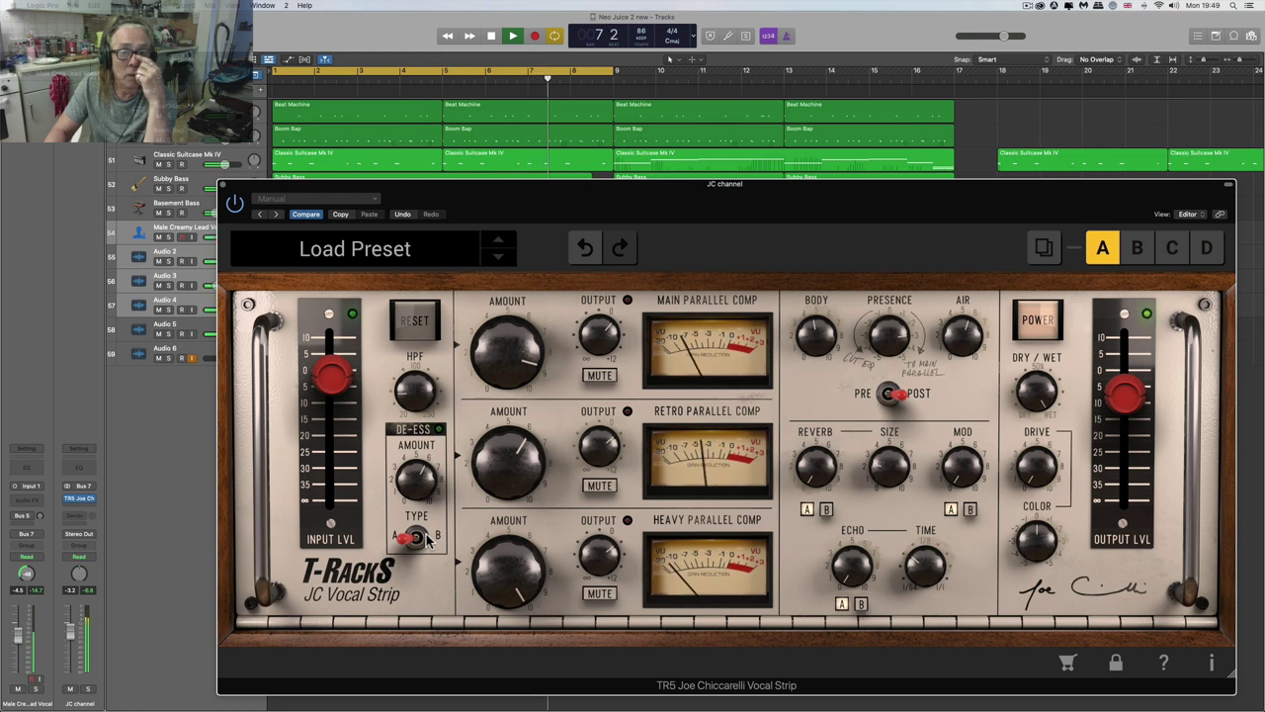
# - Switch the de-esser to type B and raise its amount to 6.6 during playback
pyautogui.click(425, 540)
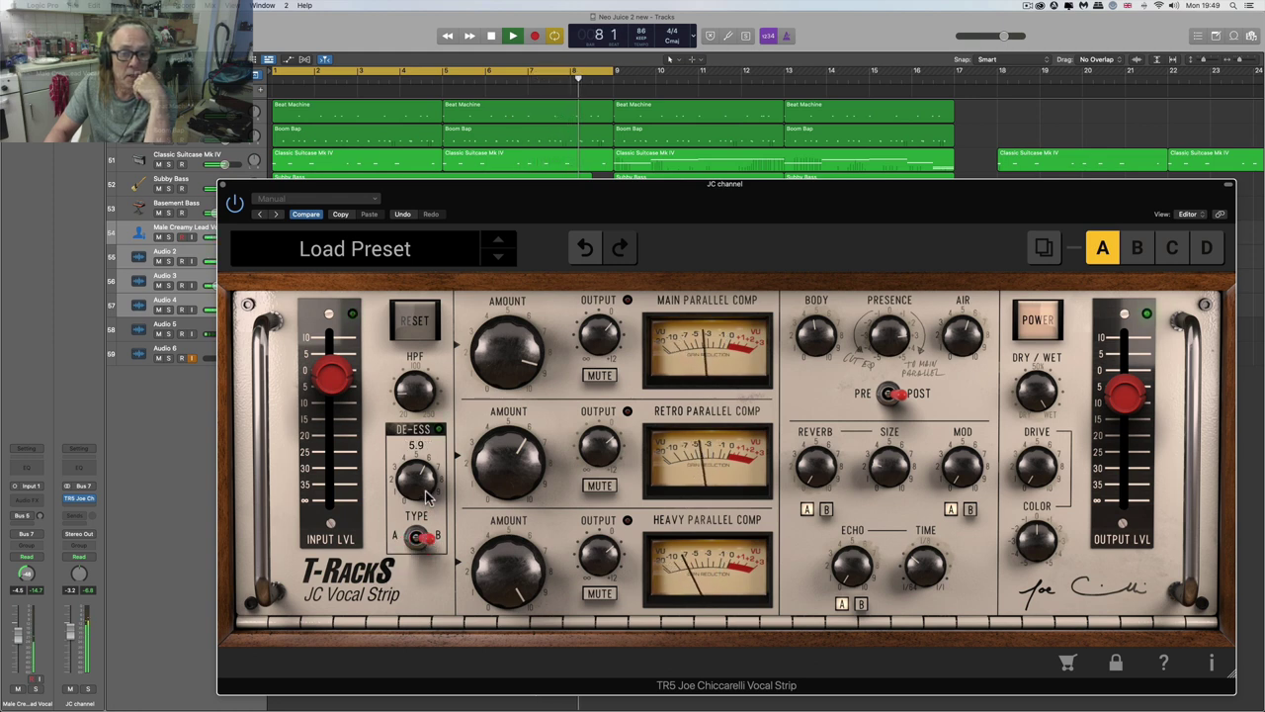
pyautogui.click(426, 489)
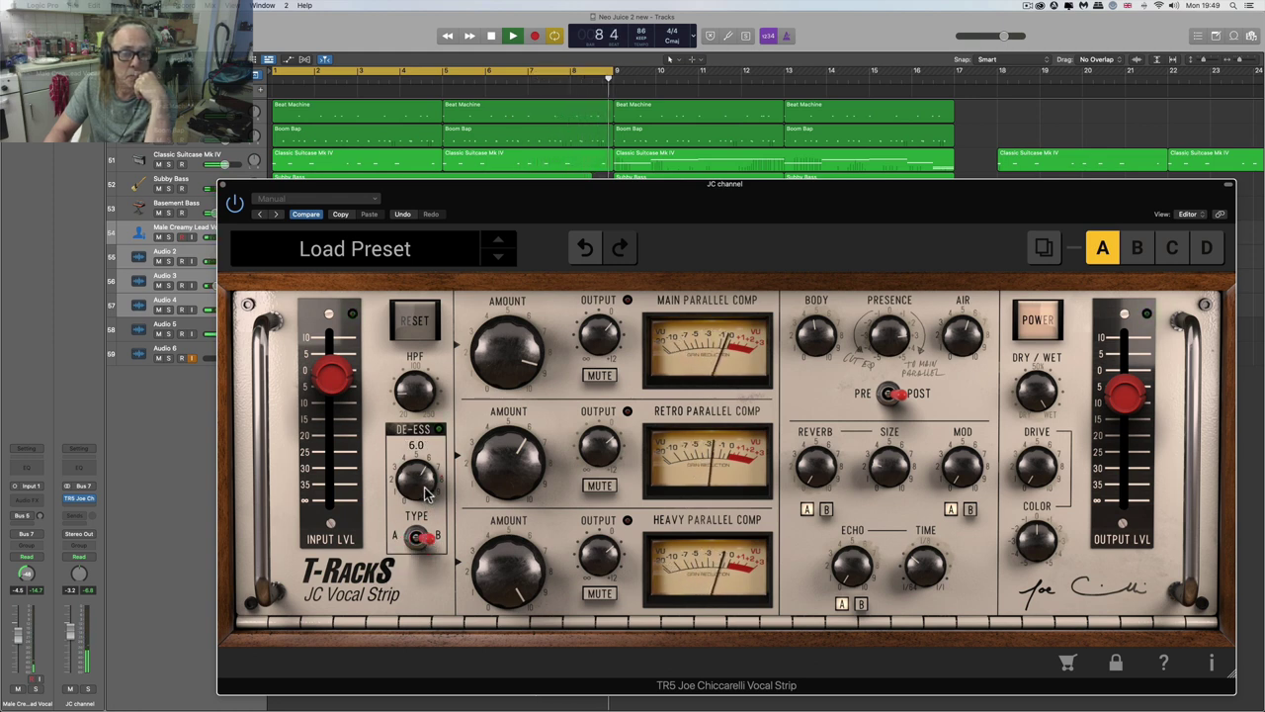
pyautogui.scroll(1, 427, 489)
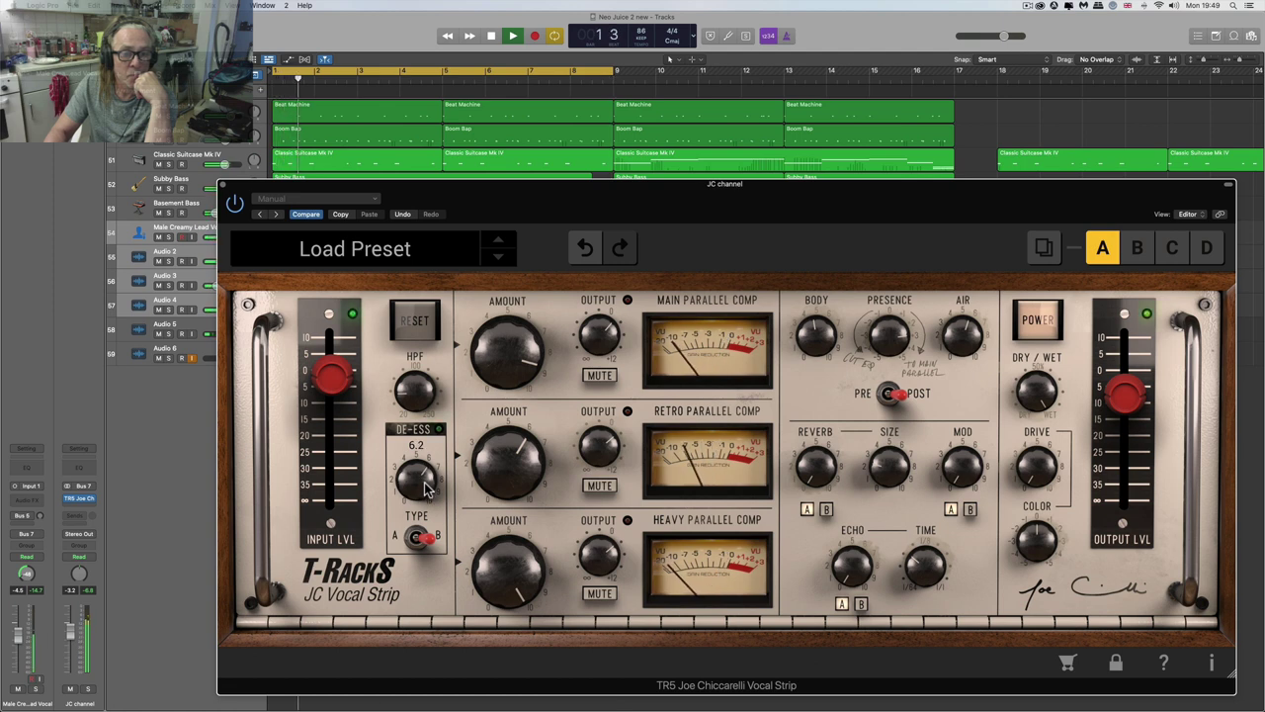
pyautogui.moveTo(425, 483); pyautogui.dragTo(427, 468)
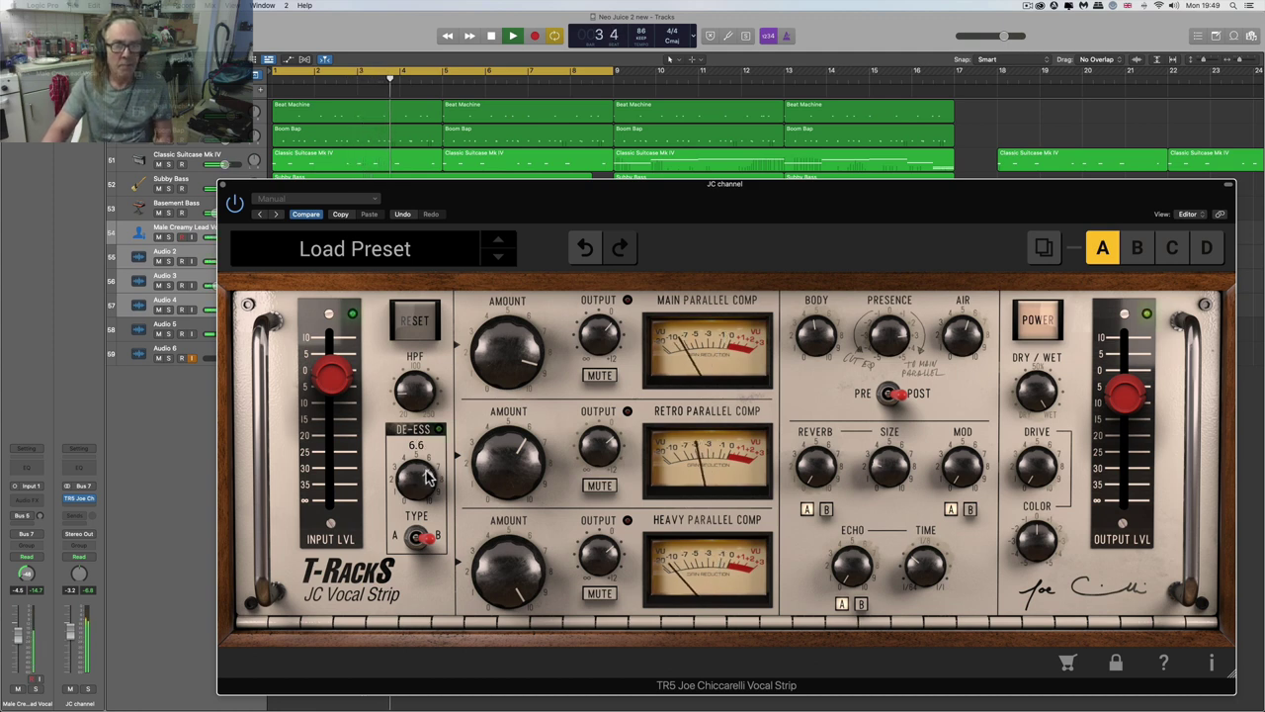
# - Reduce the vocal strip's Presence to 2.0 while the mix plays, and stop playback
pyautogui.click(426, 468)
pyautogui.click(976, 335)
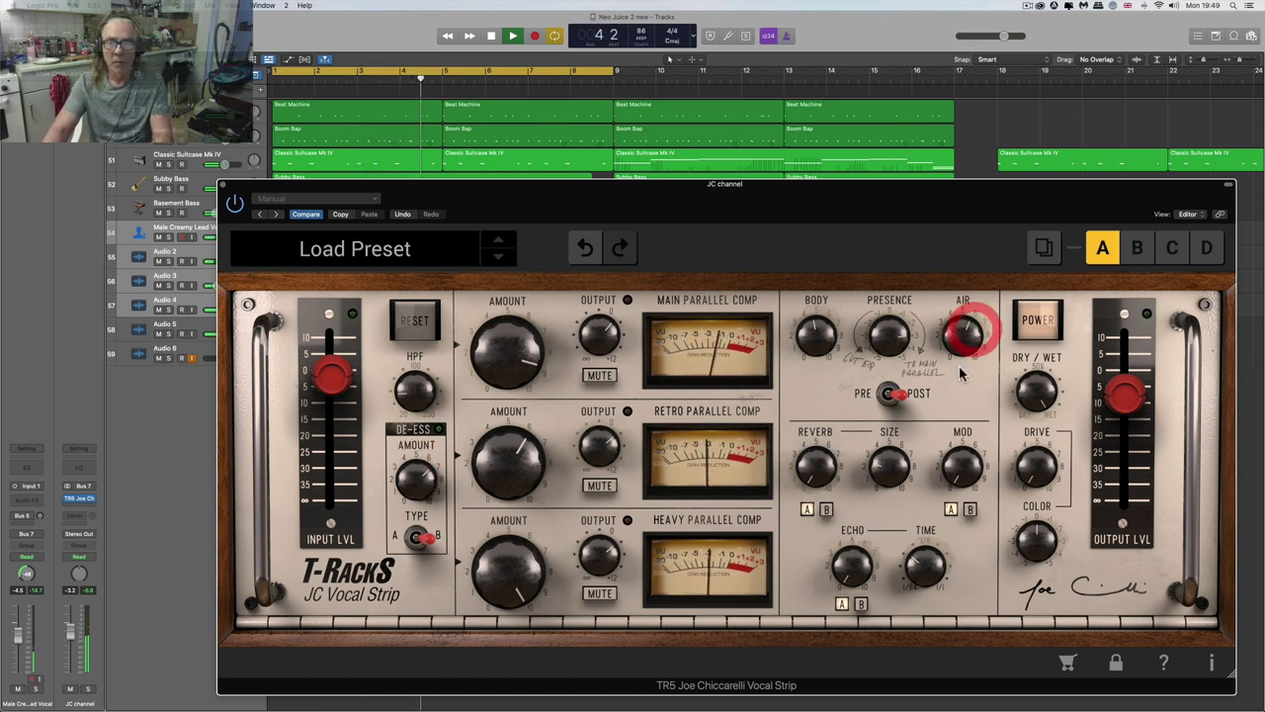
pyautogui.press('space')
pyautogui.moveTo(874, 346)
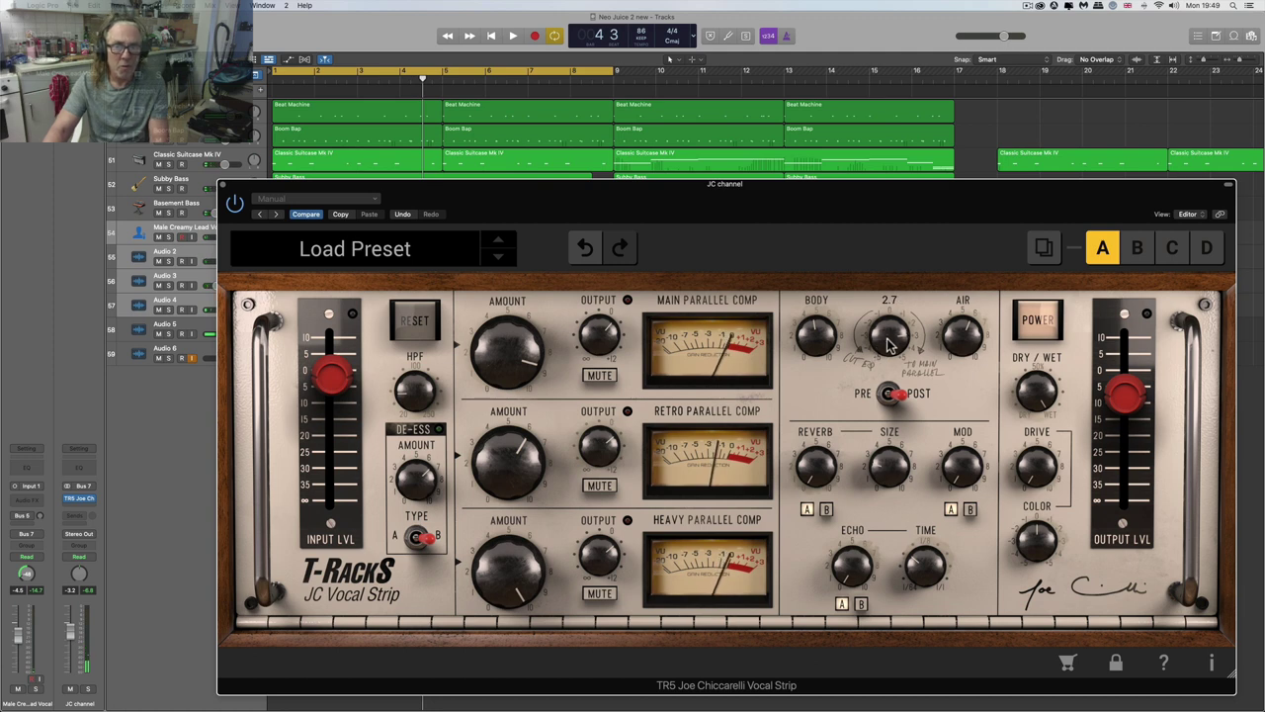
pyautogui.click(753, 351)
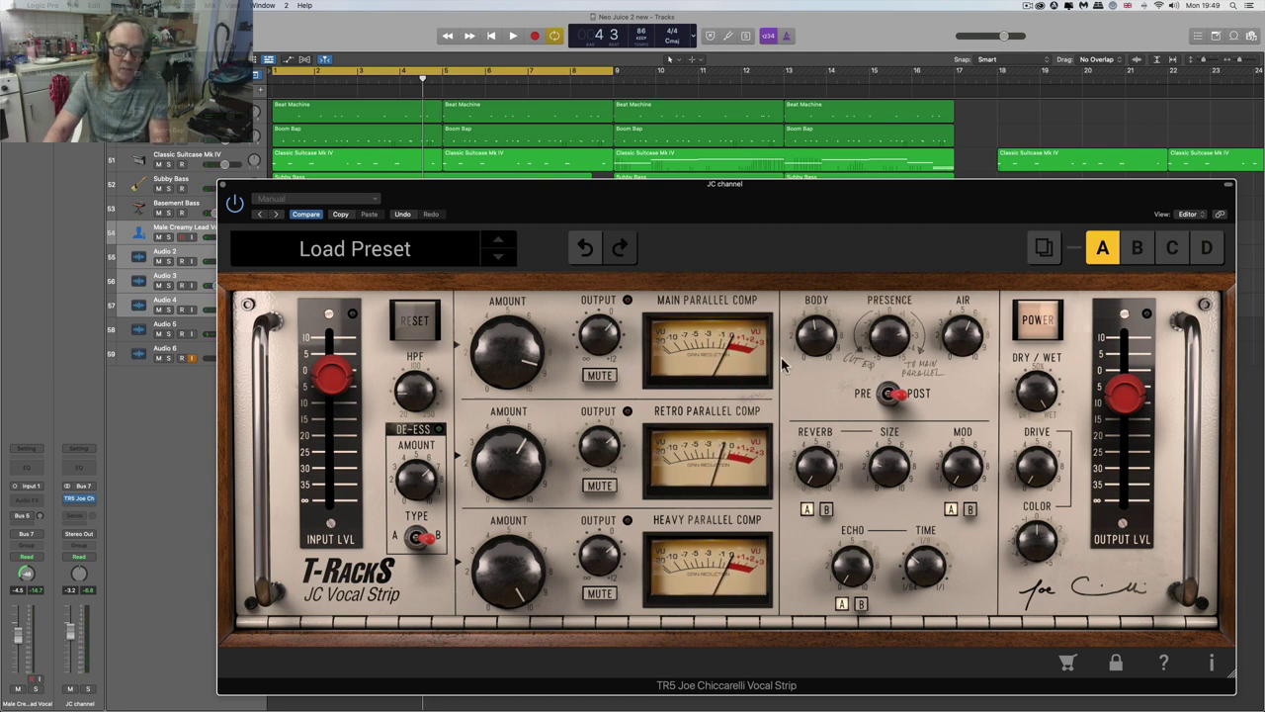
pyautogui.press('space')
pyautogui.moveTo(889, 342); pyautogui.dragTo(893, 348)
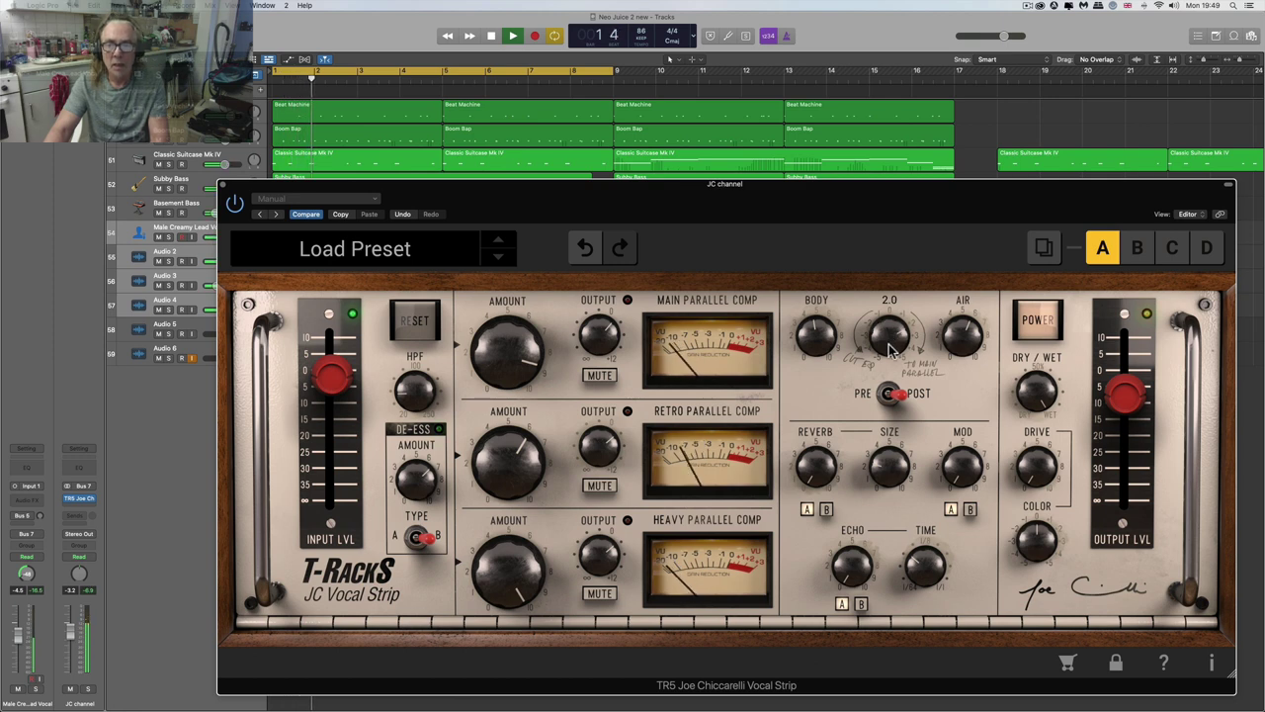
pyautogui.press('space')
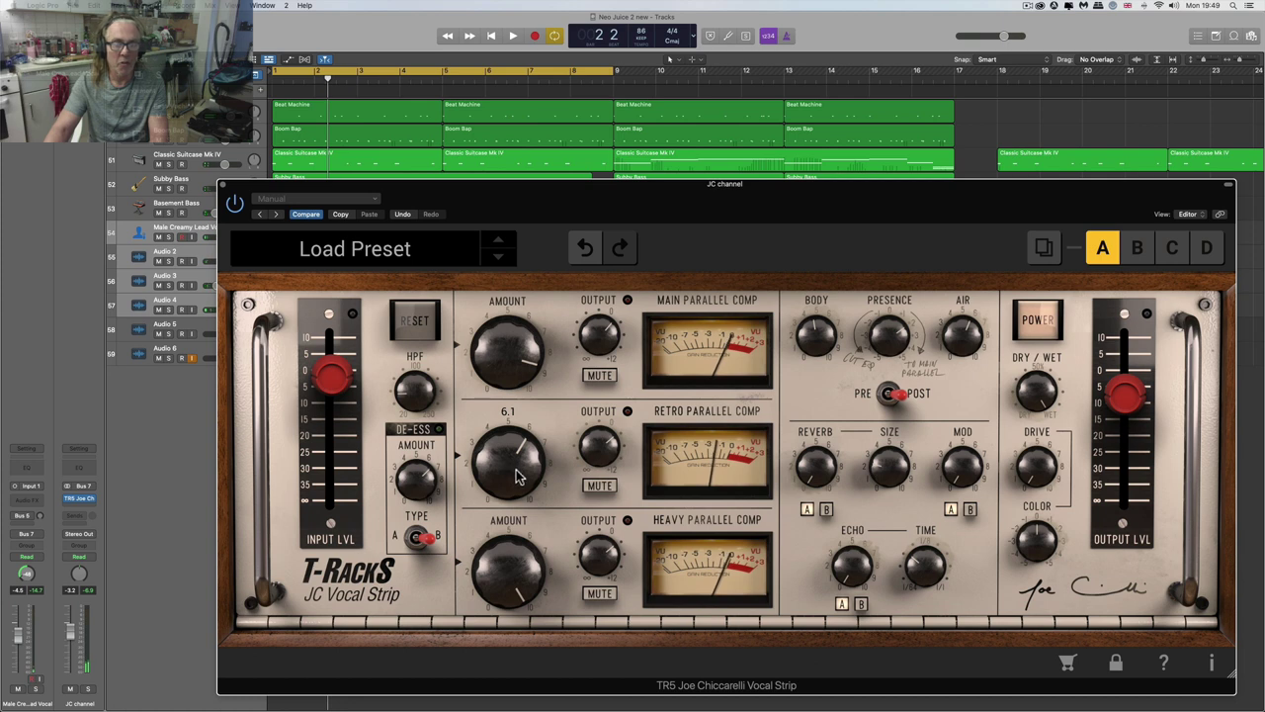
# - Raise the retro parallel compressor's amount during playback and set its output to 5.8 dB
pyautogui.press('space')
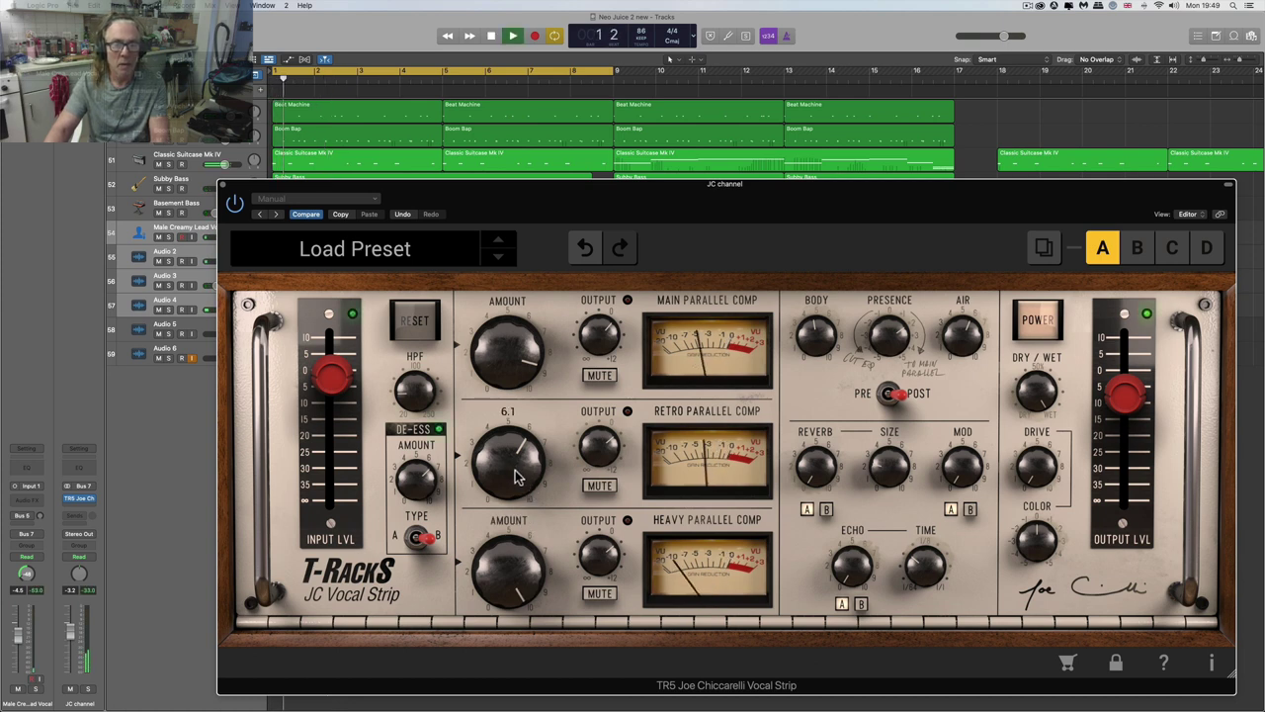
pyautogui.moveTo(516, 476); pyautogui.dragTo(514, 442)
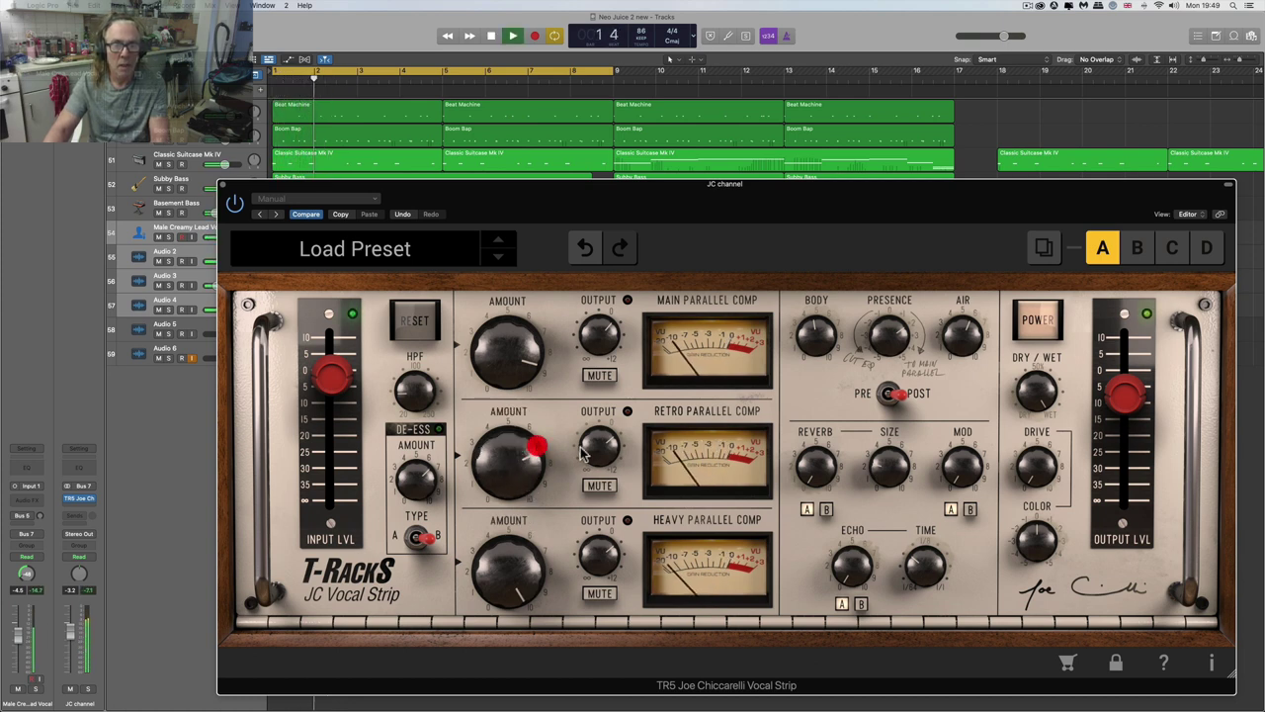
pyautogui.moveTo(588, 411); pyautogui.dragTo(586, 393)
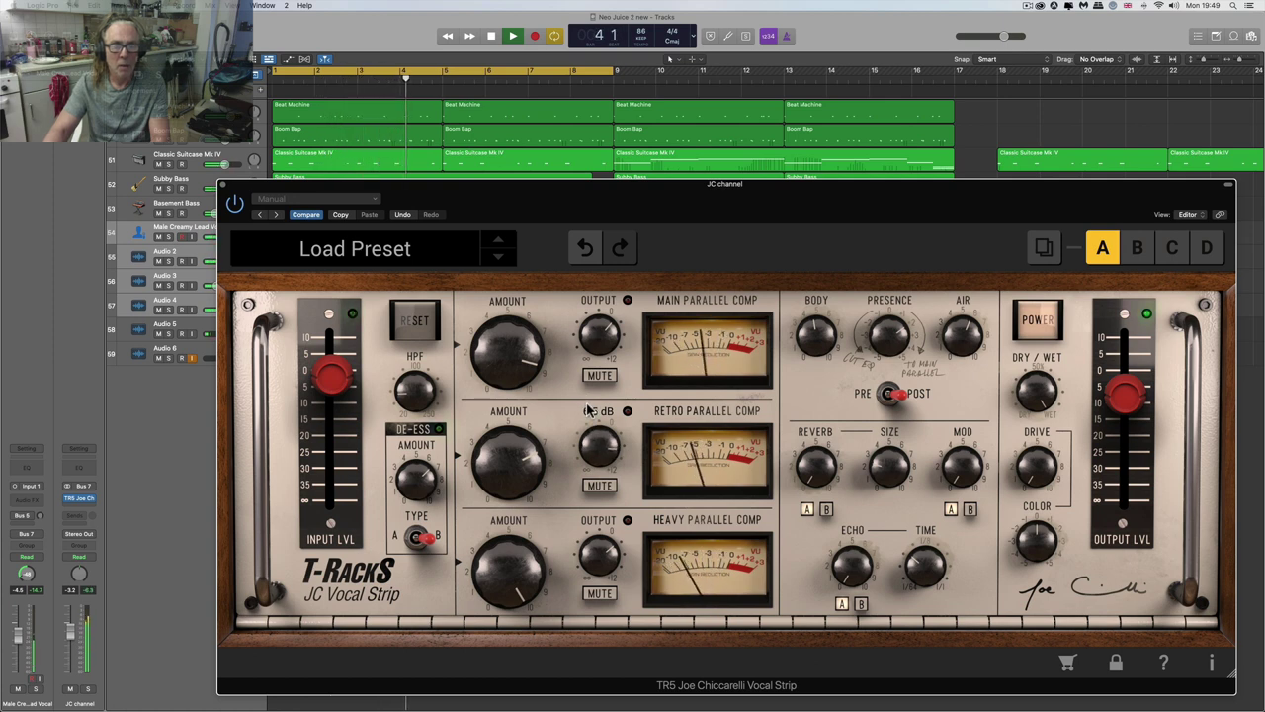
pyautogui.press('space')
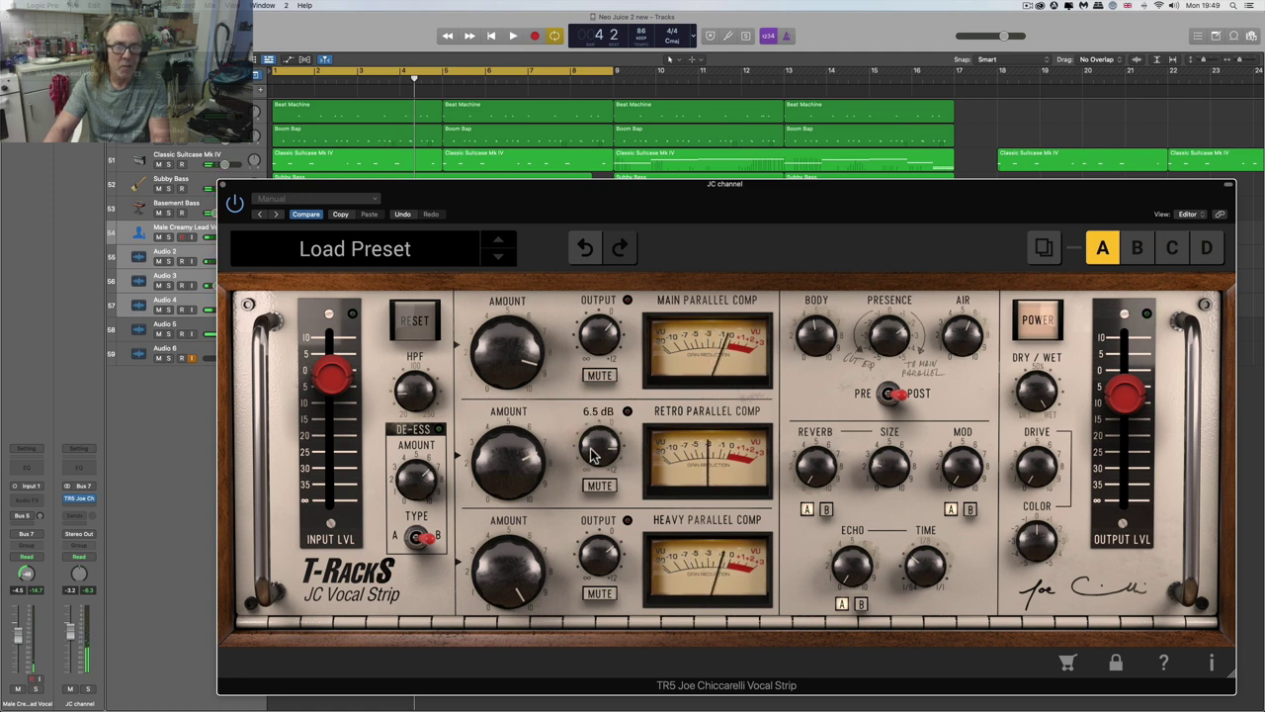
pyautogui.moveTo(593, 453); pyautogui.dragTo(597, 458)
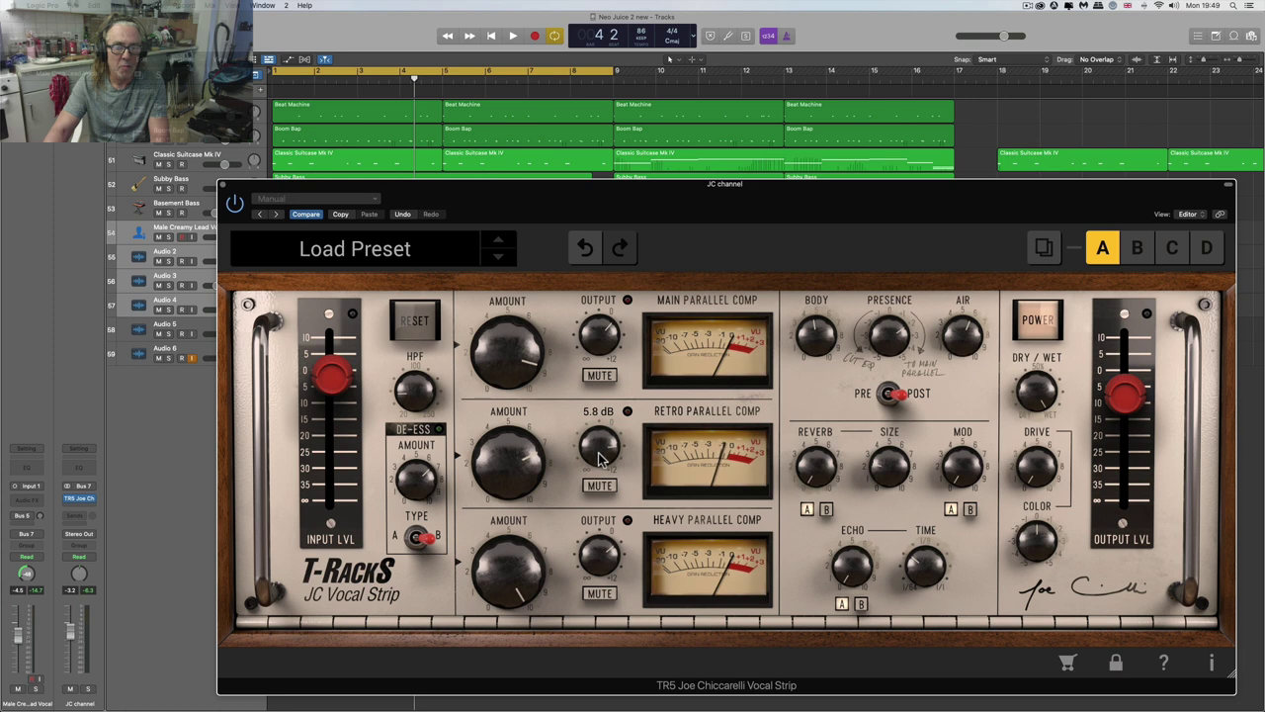
pyautogui.click(599, 454)
# - Play the mix while sweeping the retro compressor's output down to -21.8 dB and back up to 5.1 dB, and stop playback
pyautogui.press('space')
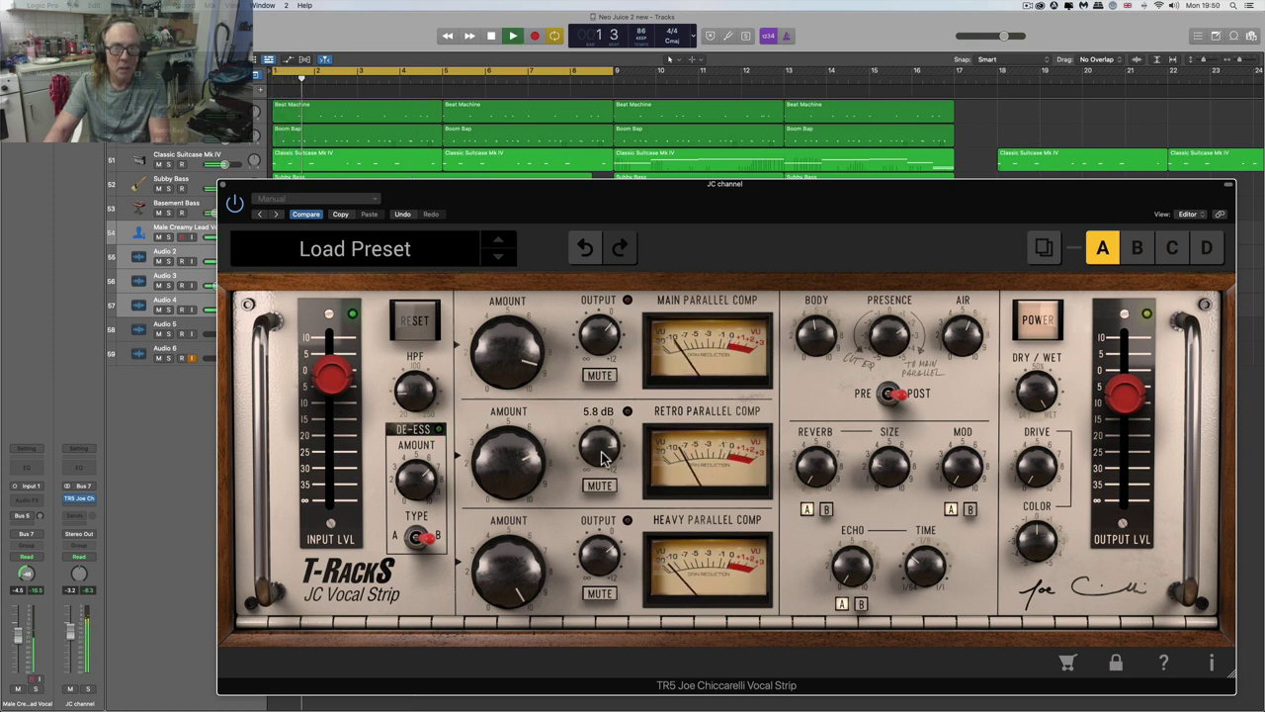
pyautogui.moveTo(599, 457); pyautogui.dragTo(625, 588)
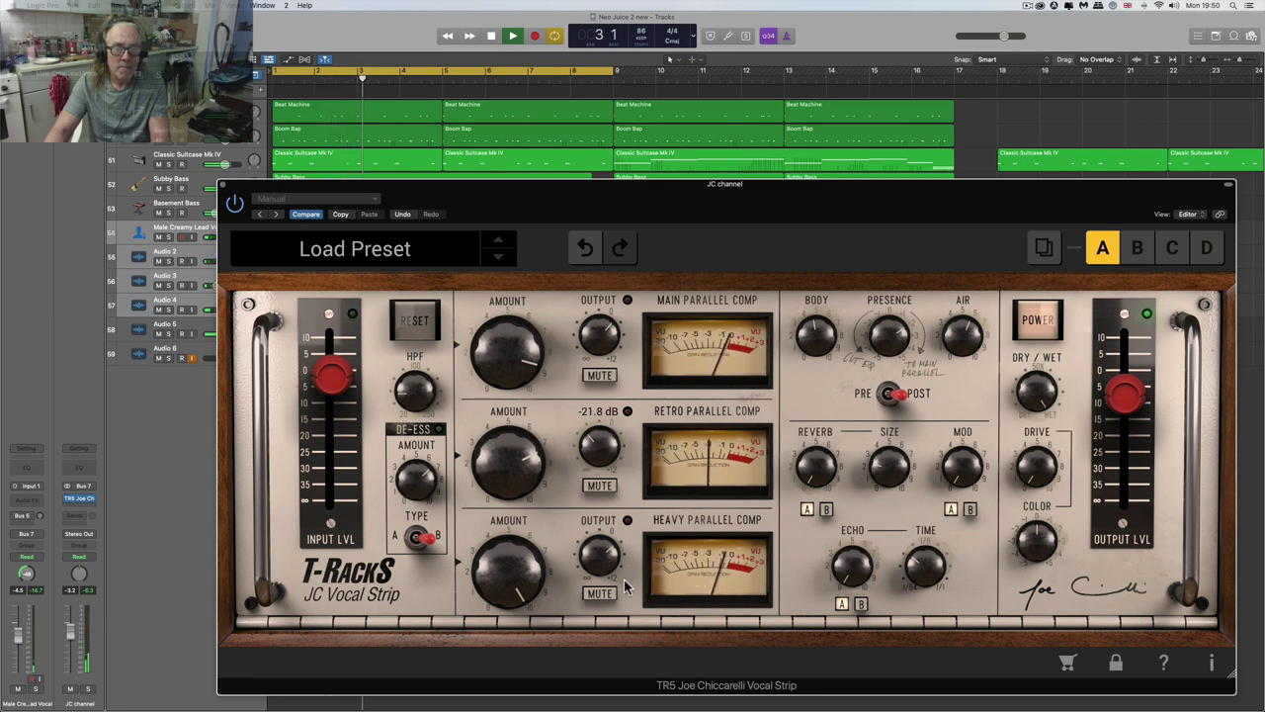
pyautogui.moveTo(624, 587); pyautogui.dragTo(613, 465)
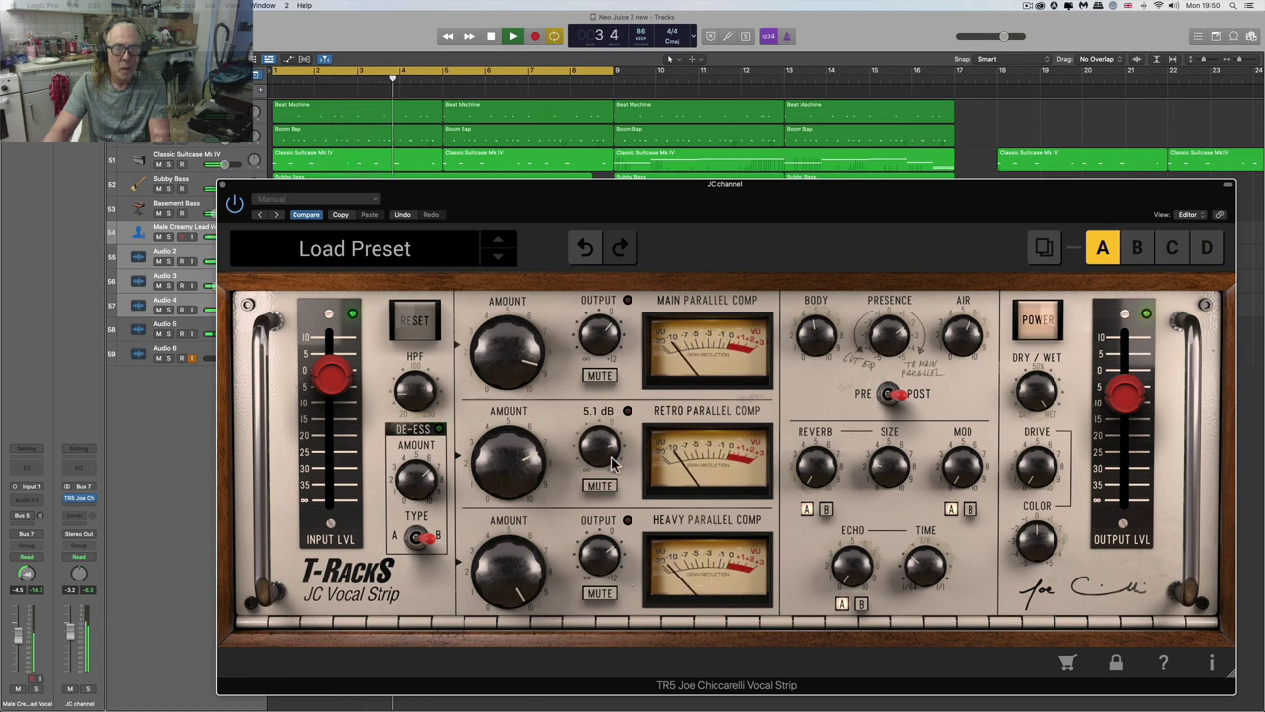
pyautogui.press('space')
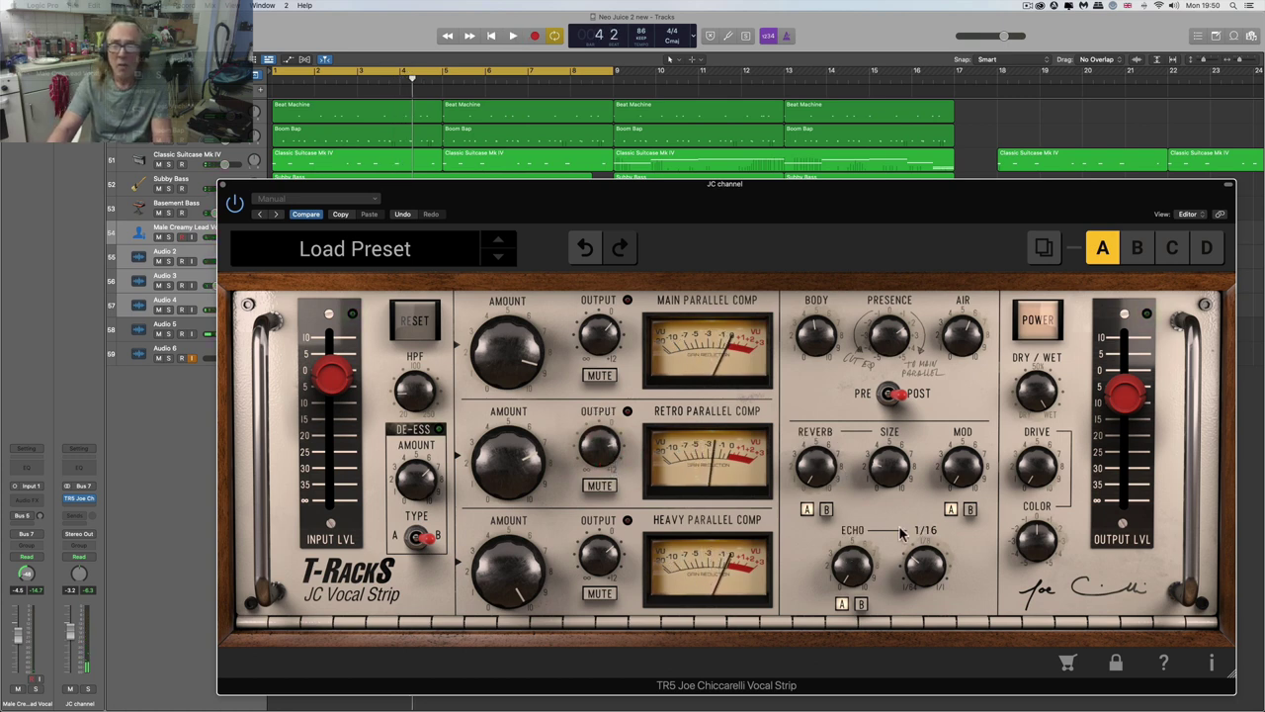
# - Play the mix and raise the reverb amount to just below the middle of its range
pyautogui.moveTo(969, 474)
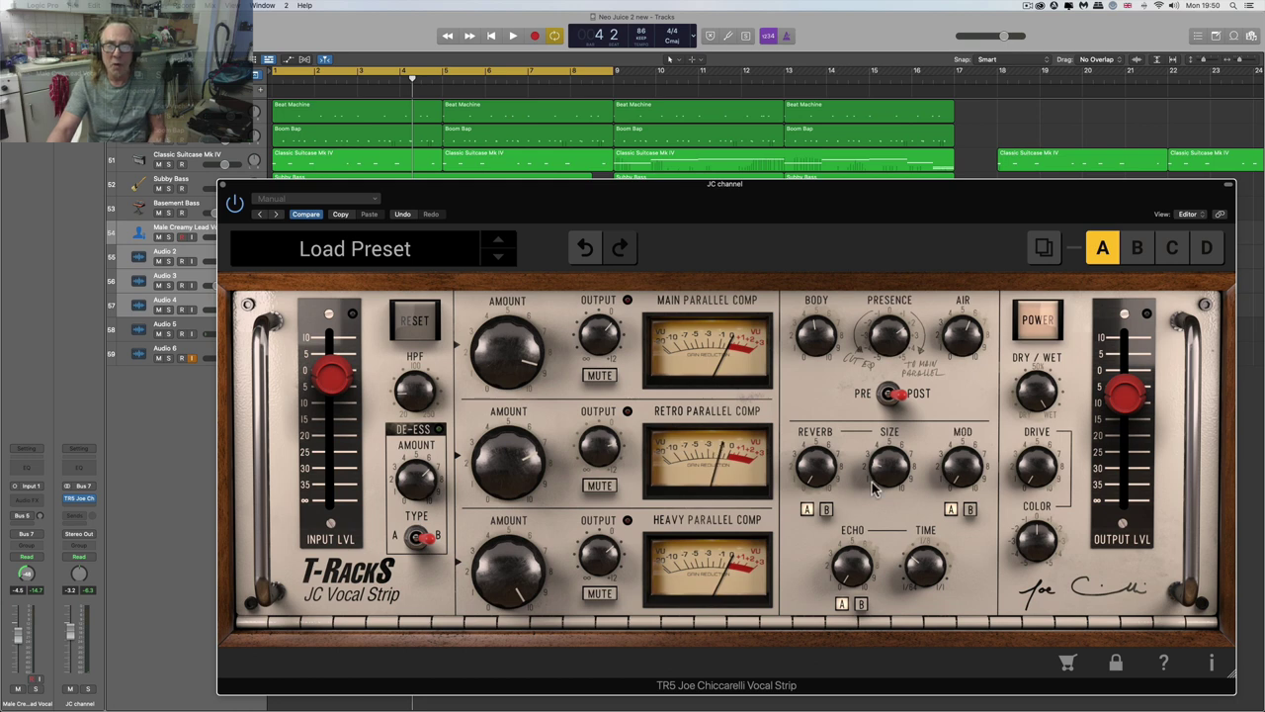
pyautogui.moveTo(831, 470)
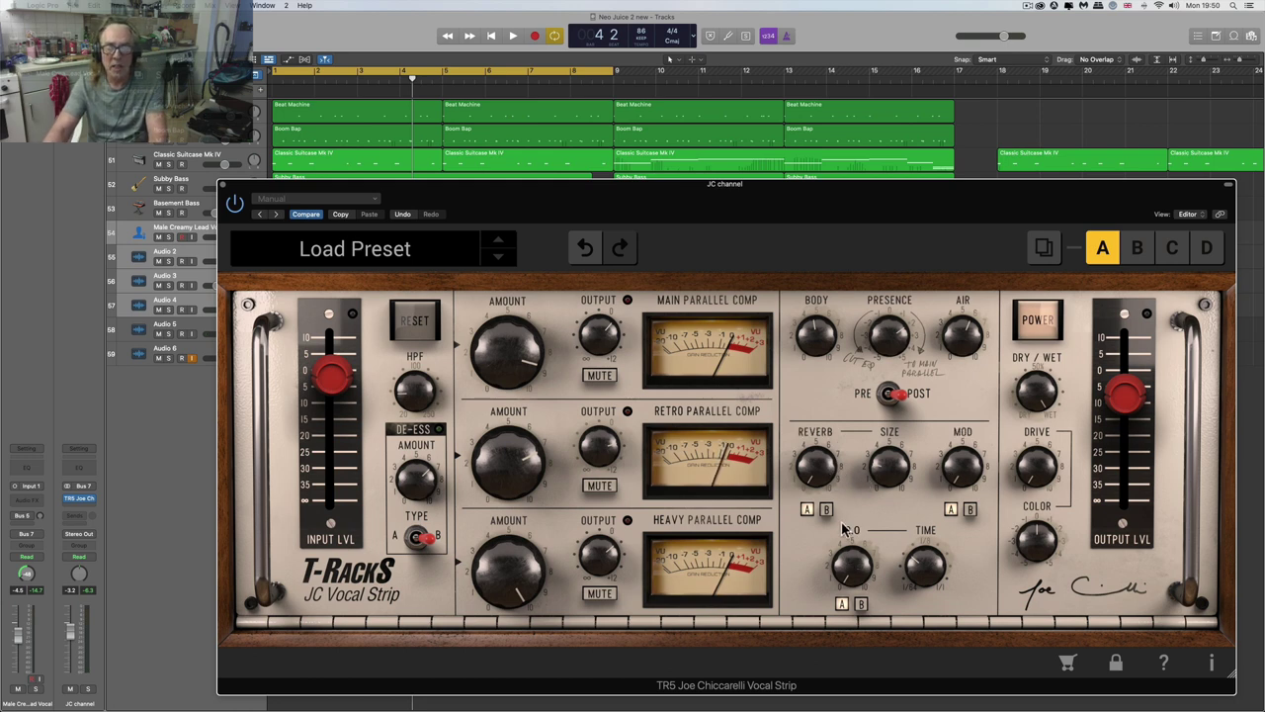
pyautogui.press('space')
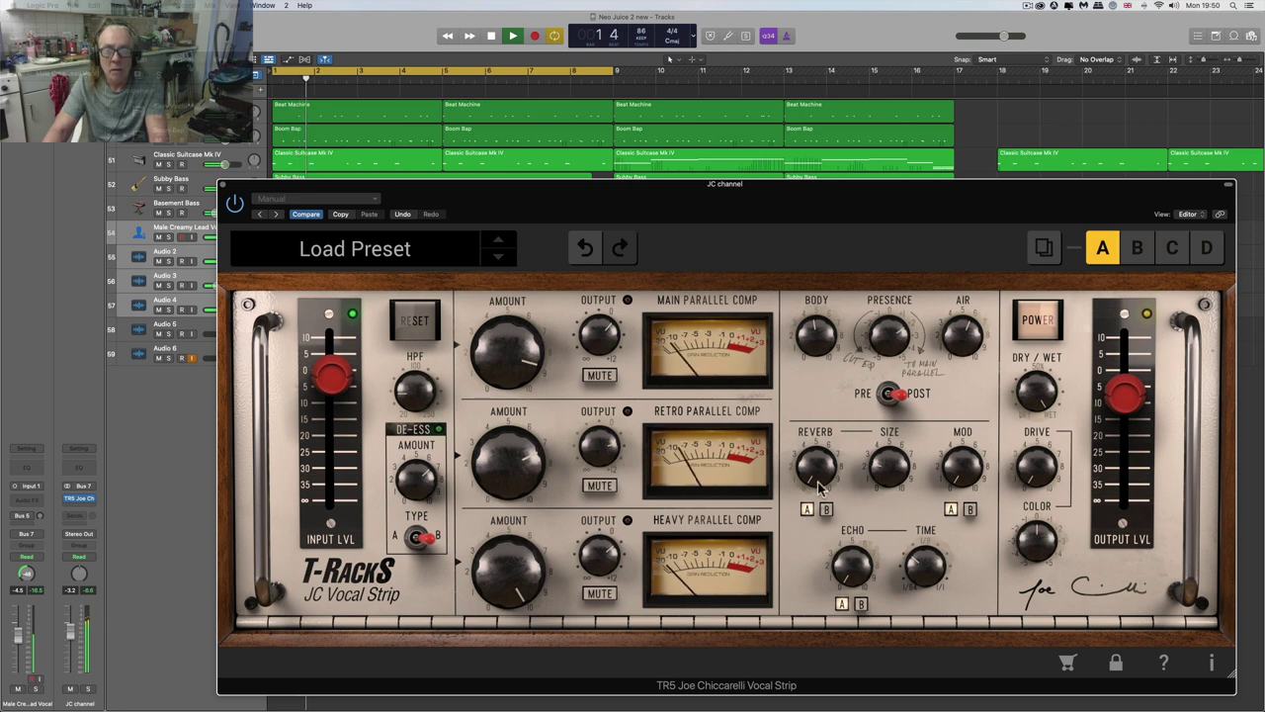
pyautogui.moveTo(813, 461); pyautogui.dragTo(802, 344)
pyautogui.moveTo(878, 455); pyautogui.dragTo(829, 490)
pyautogui.click(884, 478)
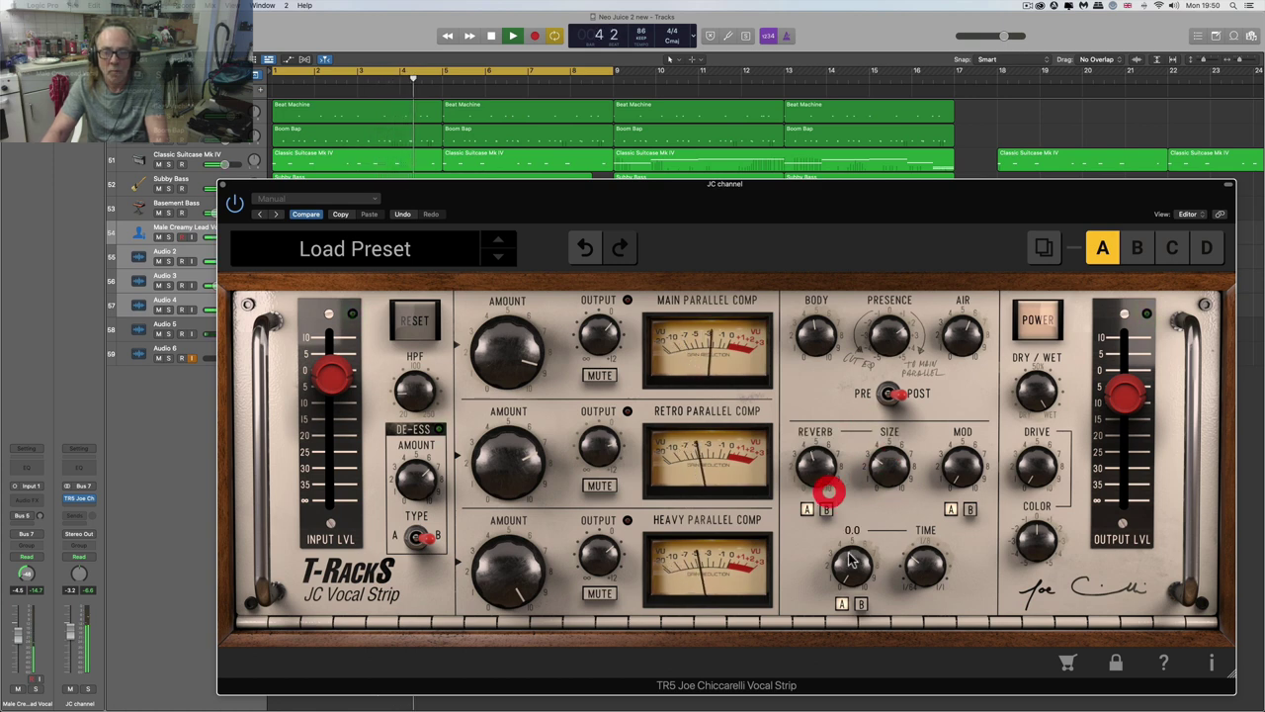
# - Raise the echo amount near the middle of its range, using echo type B and a time of 1/32
pyautogui.click(919, 578)
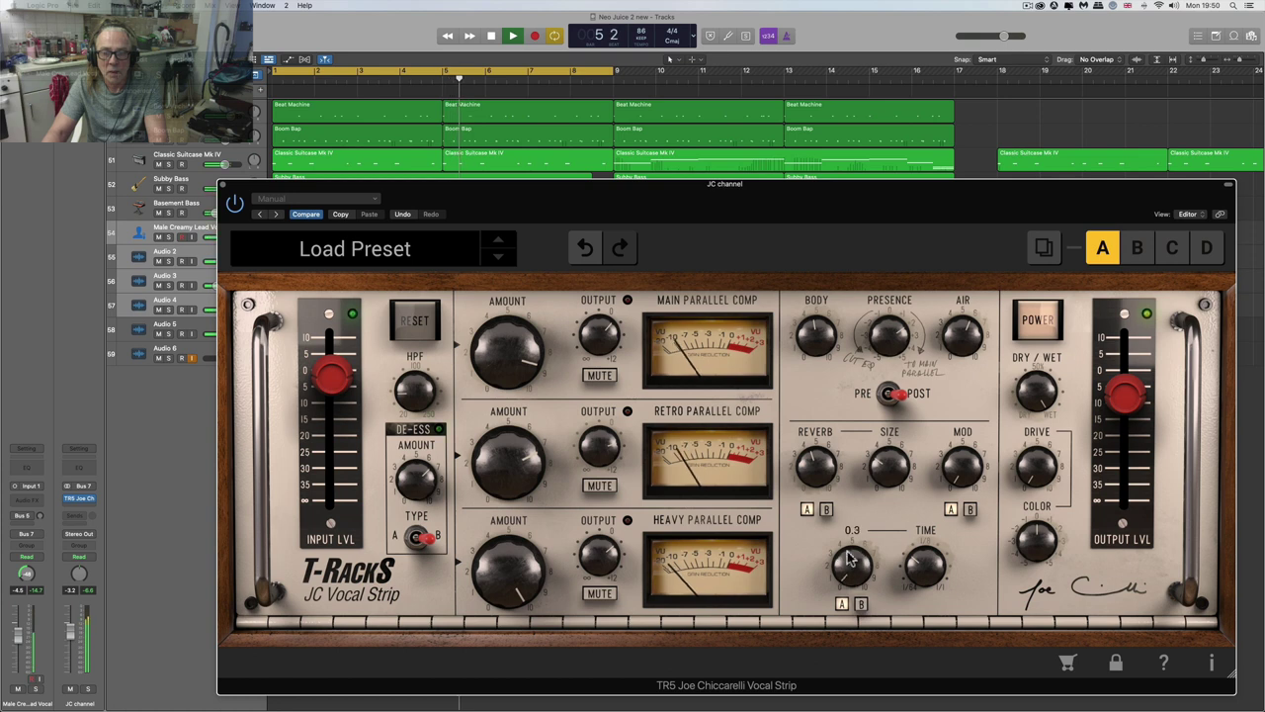
pyautogui.moveTo(852, 563); pyautogui.dragTo(852, 500)
pyautogui.click(860, 603)
pyautogui.moveTo(847, 526)
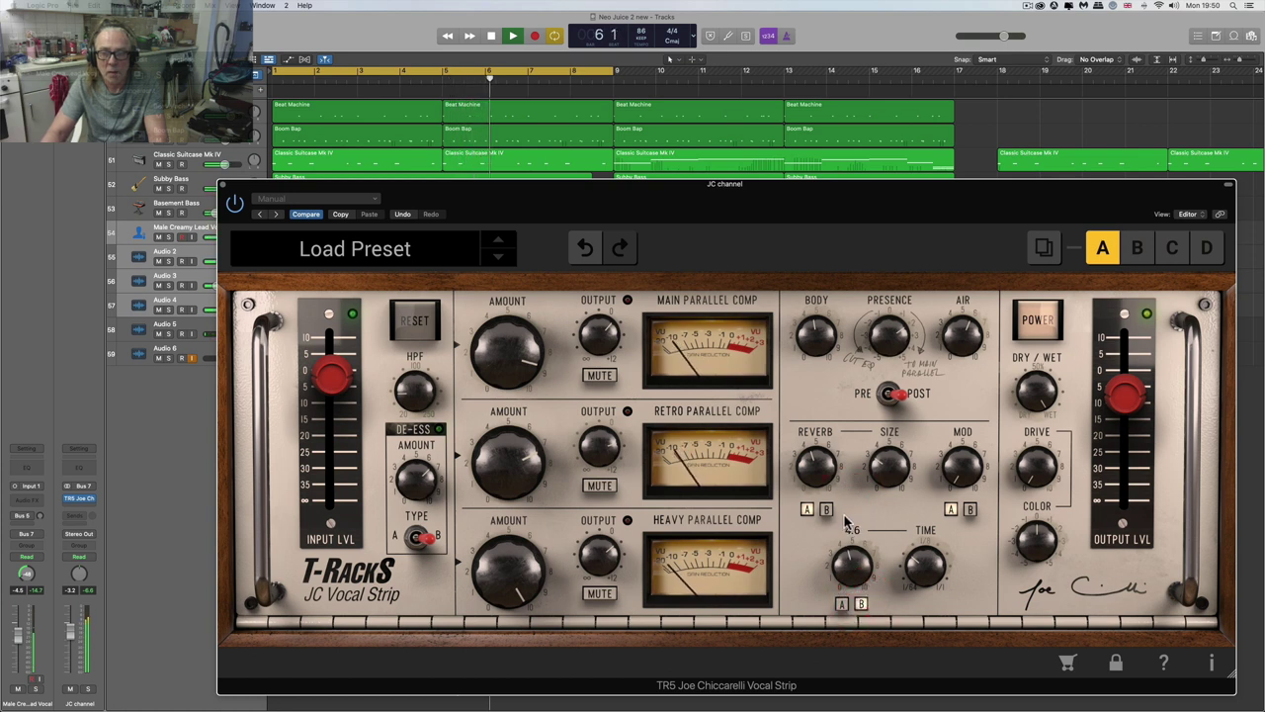
pyautogui.click(927, 583)
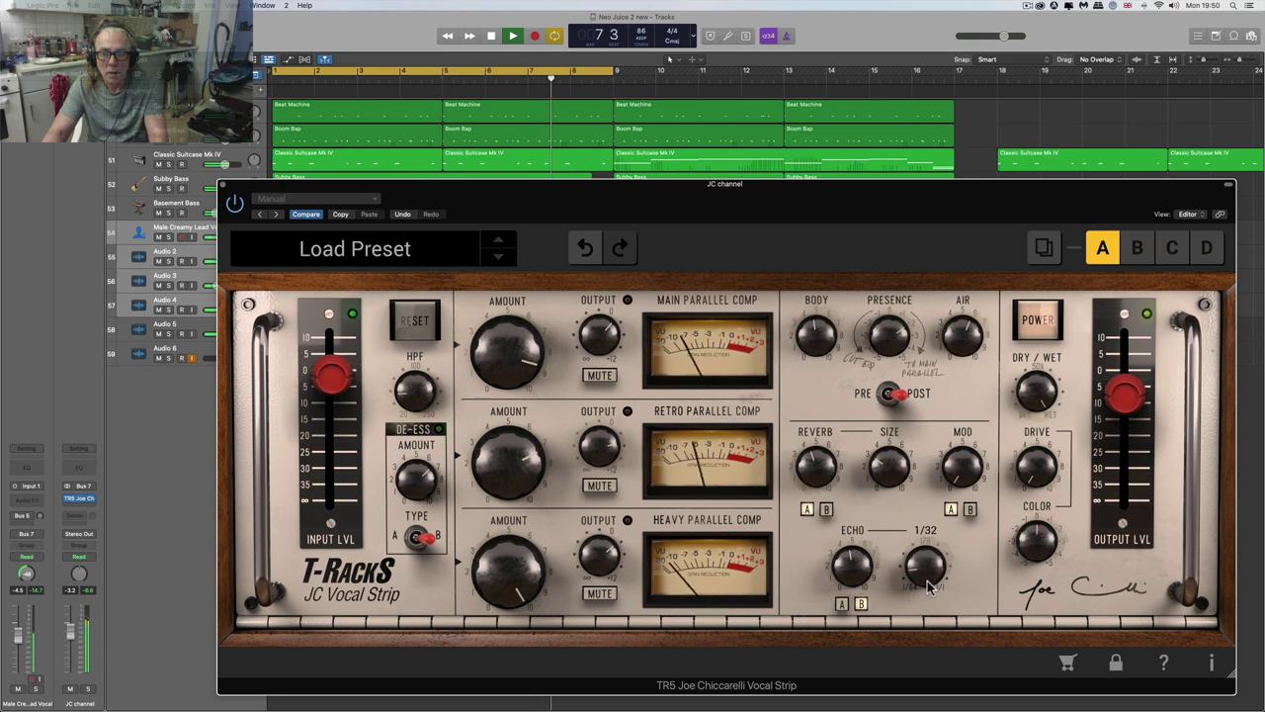
# - Lower the echo amount to 2.3 while listening, and stop playback
pyautogui.click(854, 578)
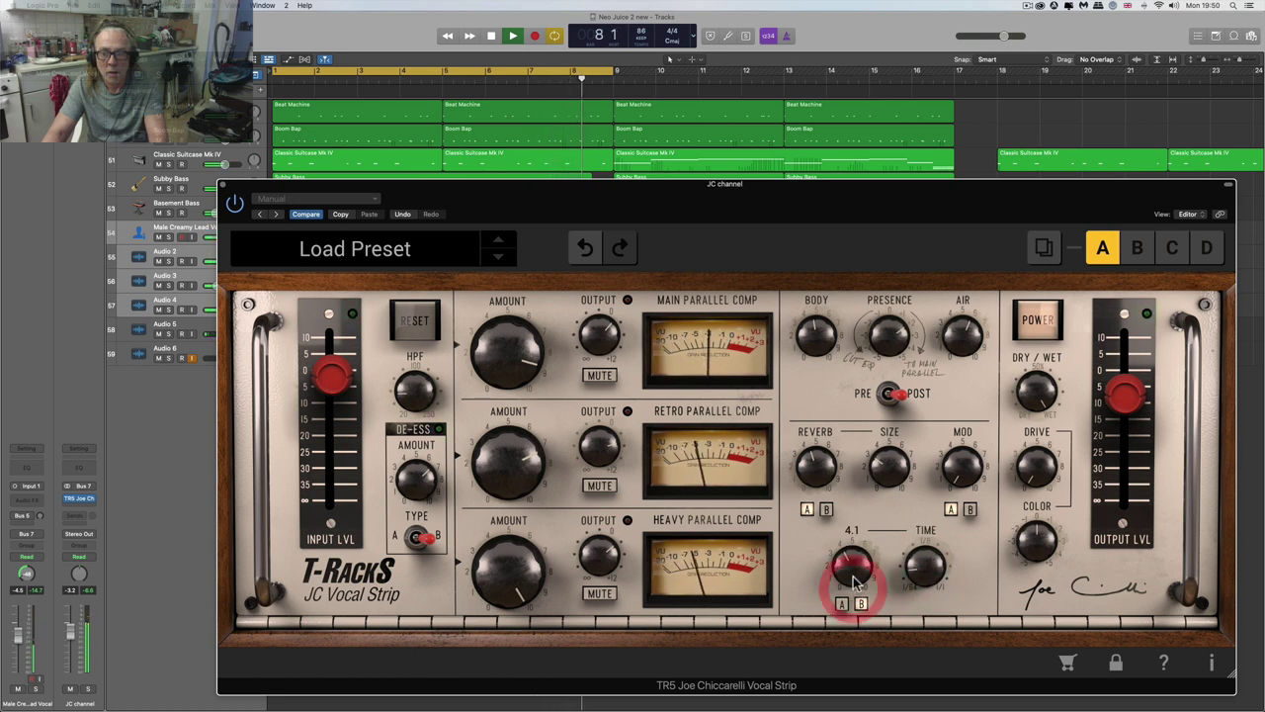
pyautogui.moveTo(858, 581); pyautogui.dragTo(863, 631)
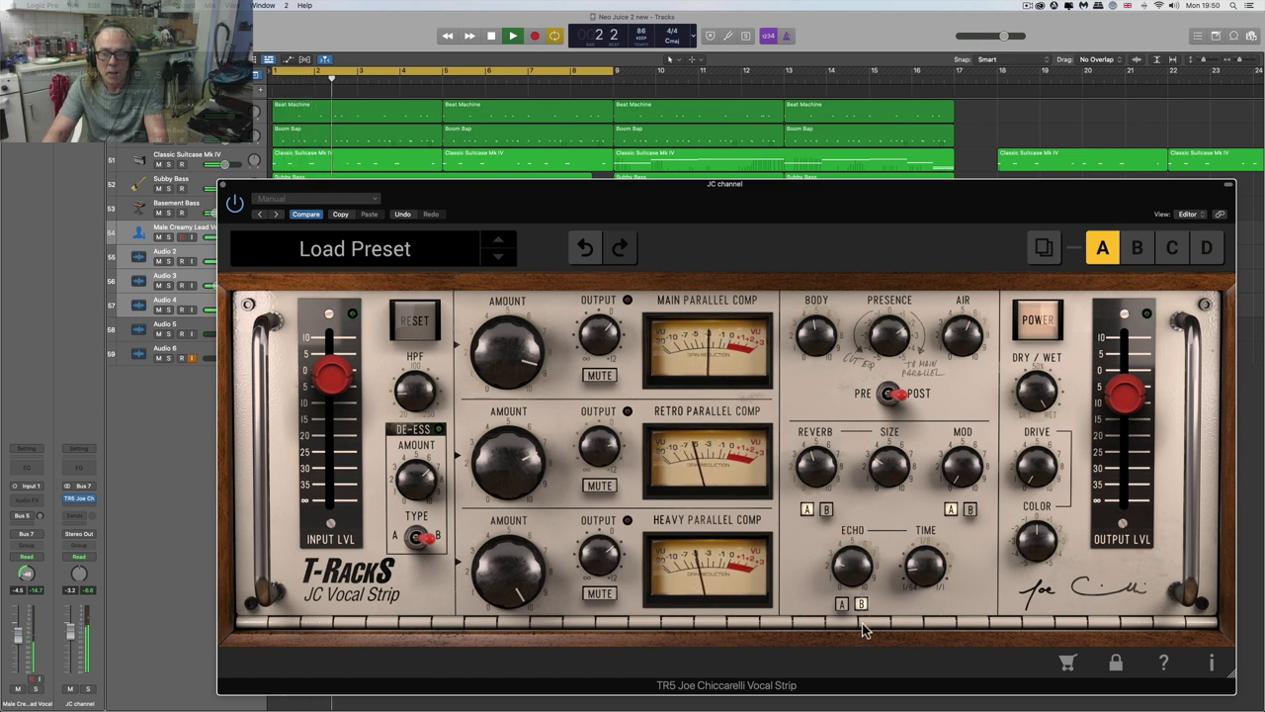
pyautogui.click(857, 584)
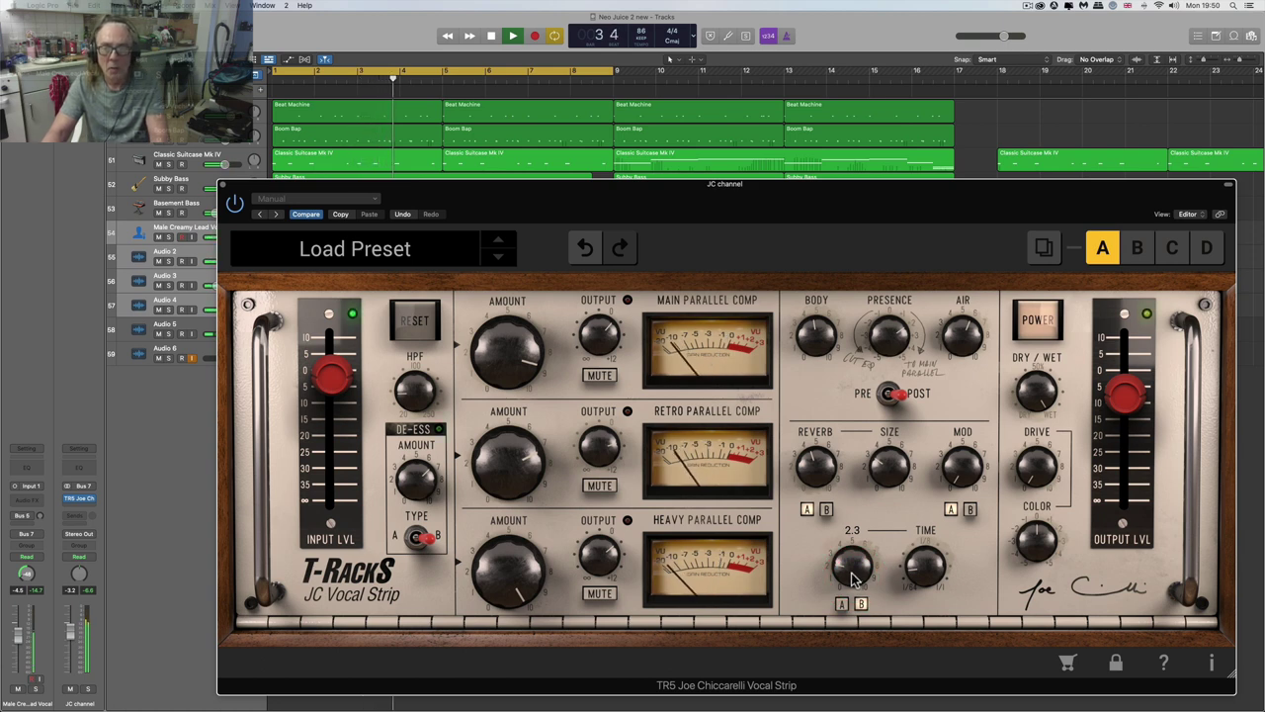
pyautogui.click(852, 574)
pyautogui.press('space')
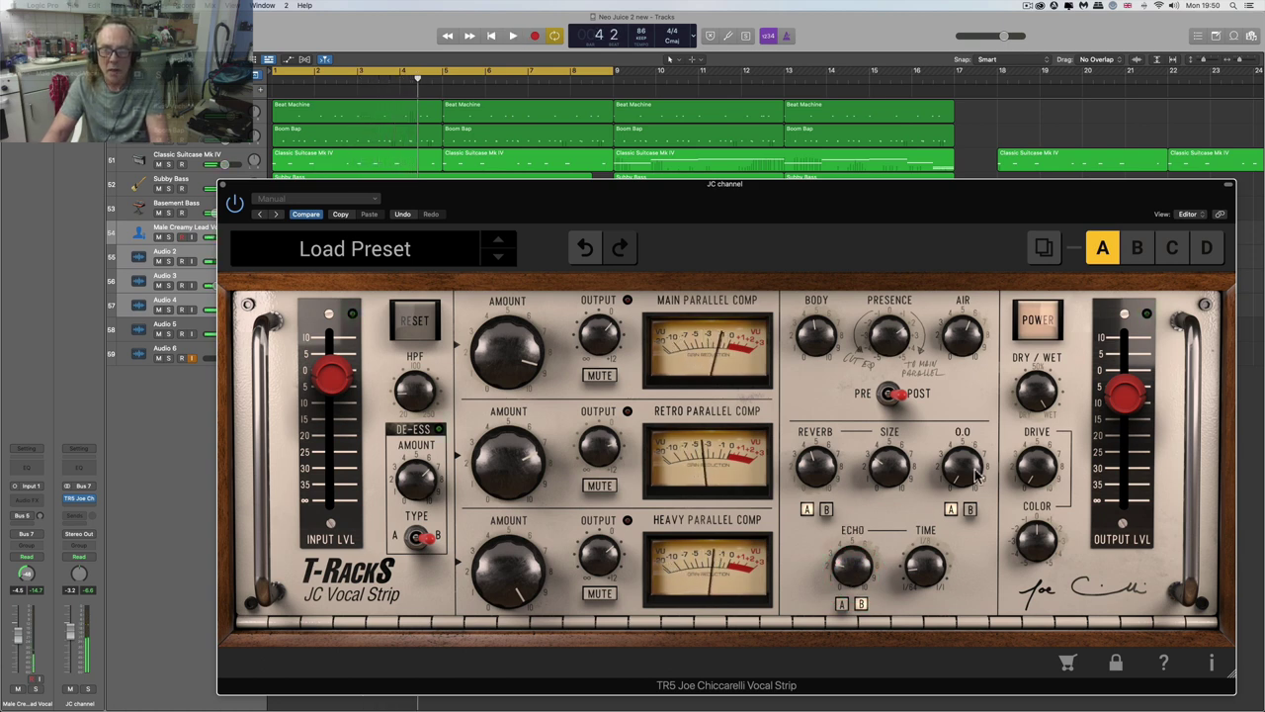
# - Switch the modulation to type B and raise its amount to 5.0 during playback, and stop
pyautogui.click(969, 509)
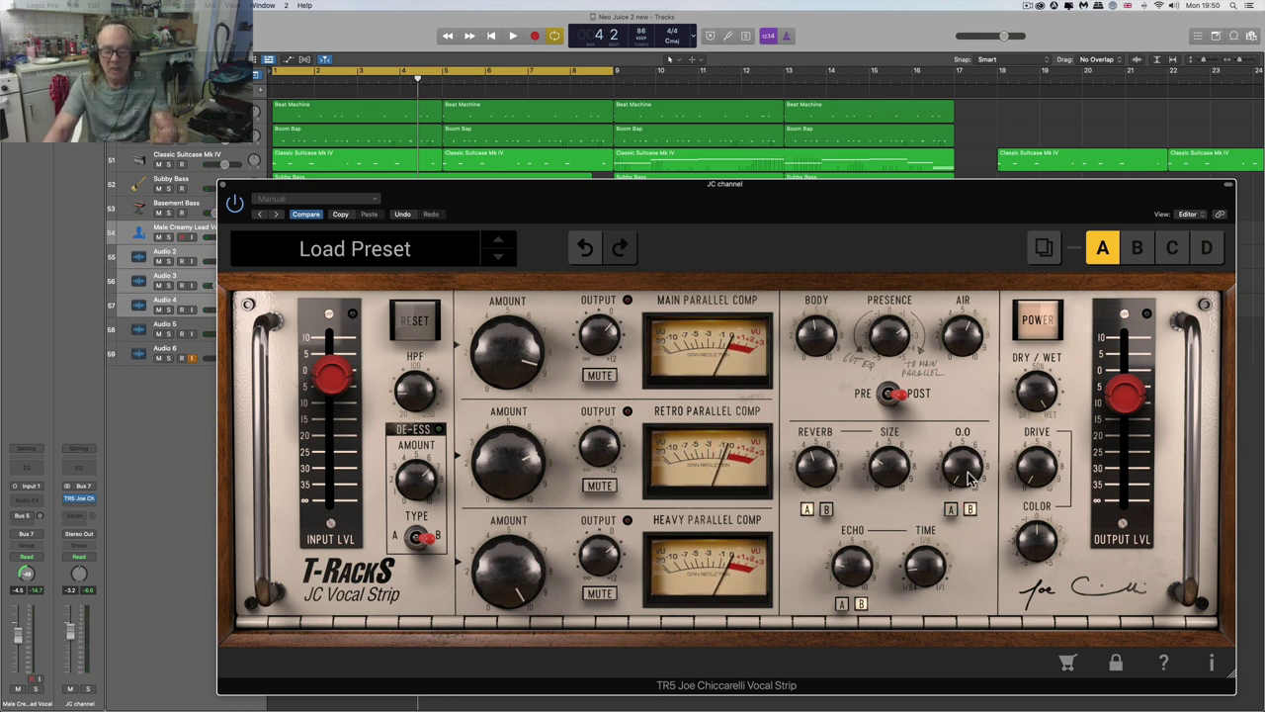
pyautogui.press('space')
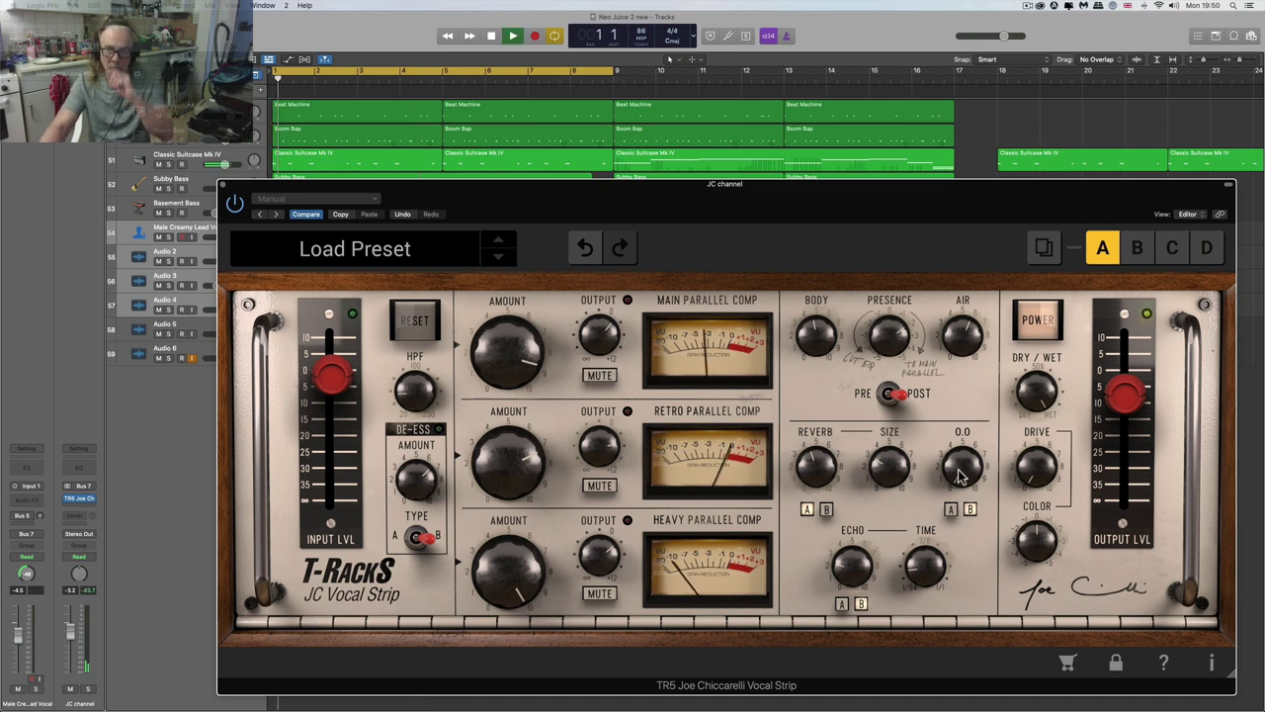
pyautogui.moveTo(955, 469); pyautogui.dragTo(951, 317)
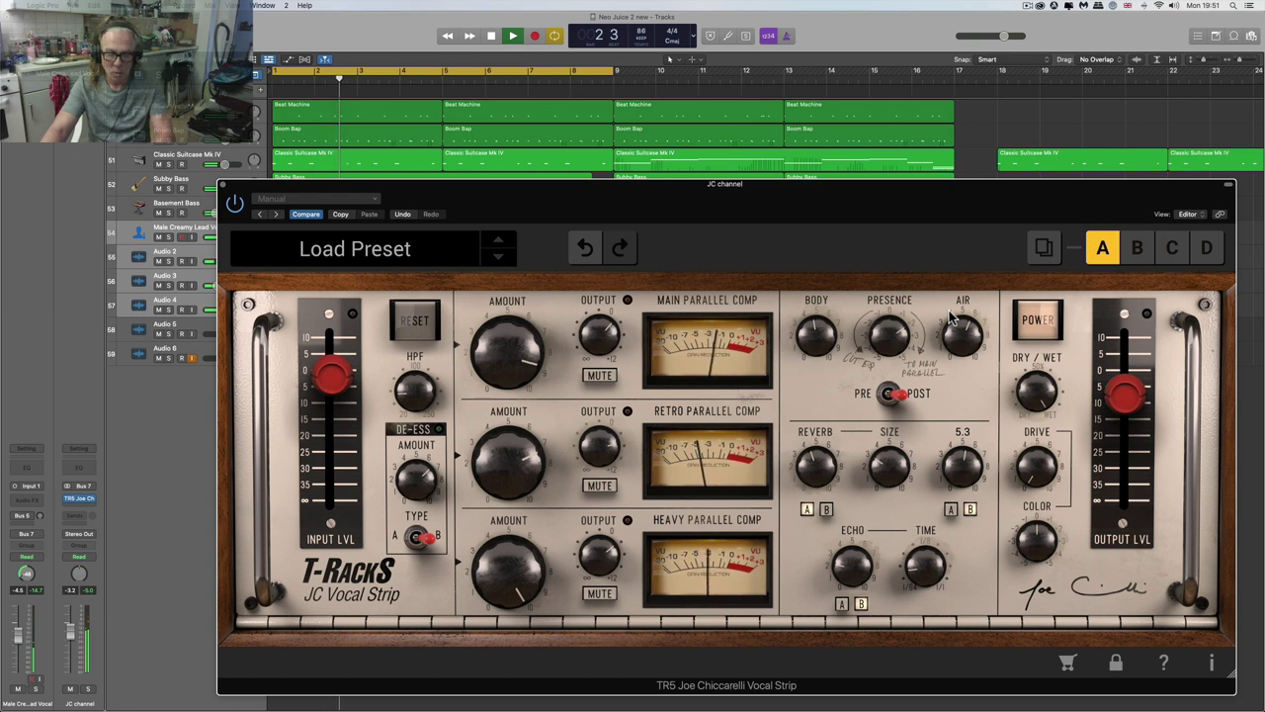
pyautogui.press('space')
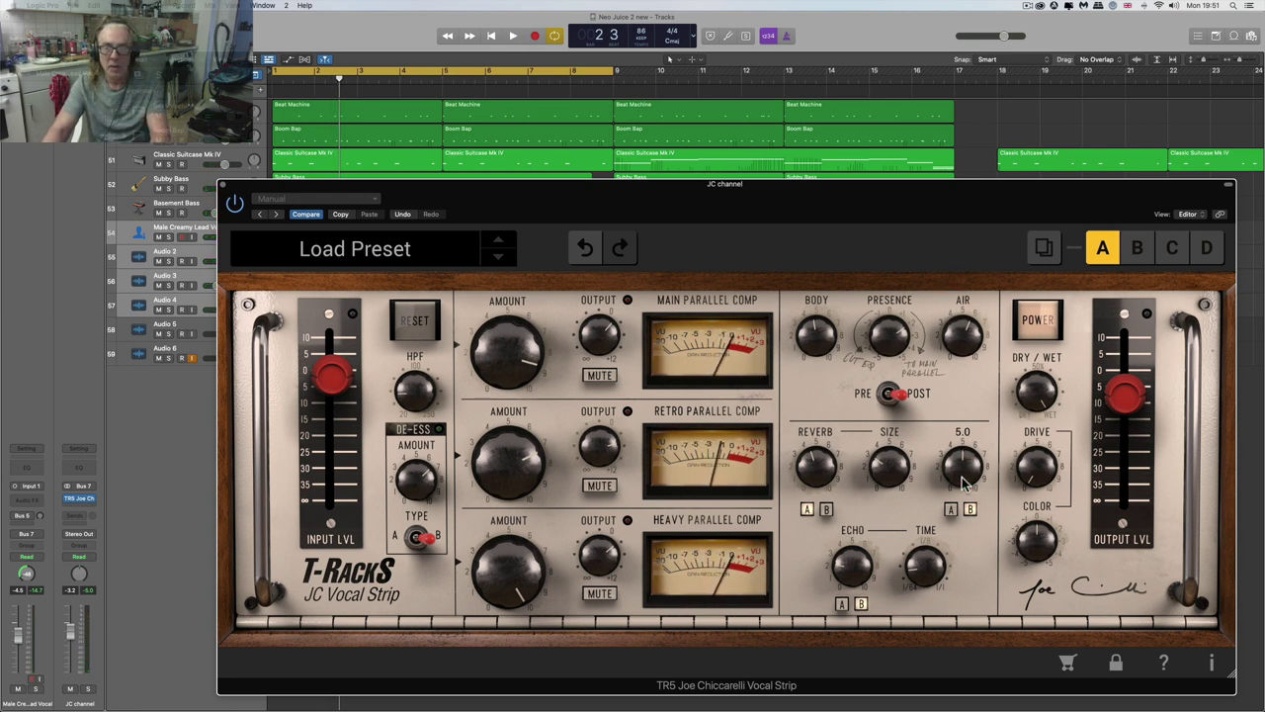
# - Resume playback and raise the modulation amount to 7.0, settling it back at 5.7
pyautogui.press('space')
pyautogui.moveTo(964, 480); pyautogui.dragTo(962, 392)
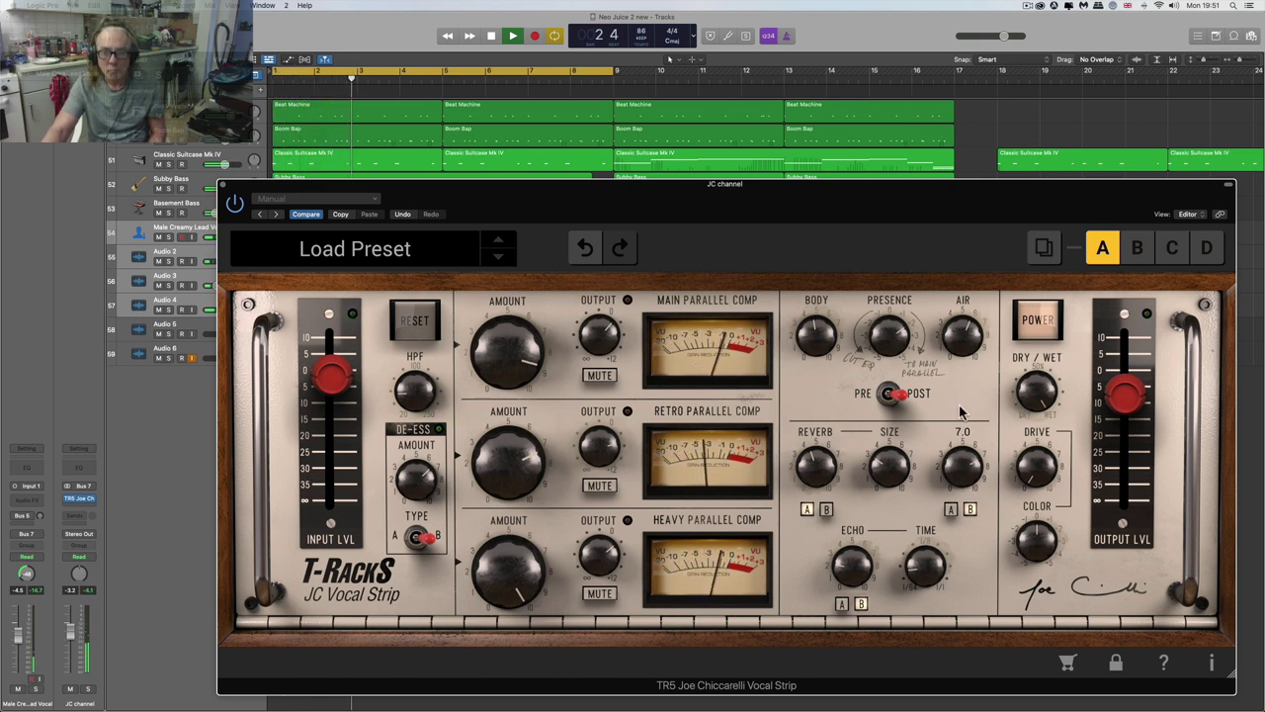
pyautogui.moveTo(959, 413); pyautogui.dragTo(964, 451)
pyautogui.click(974, 468)
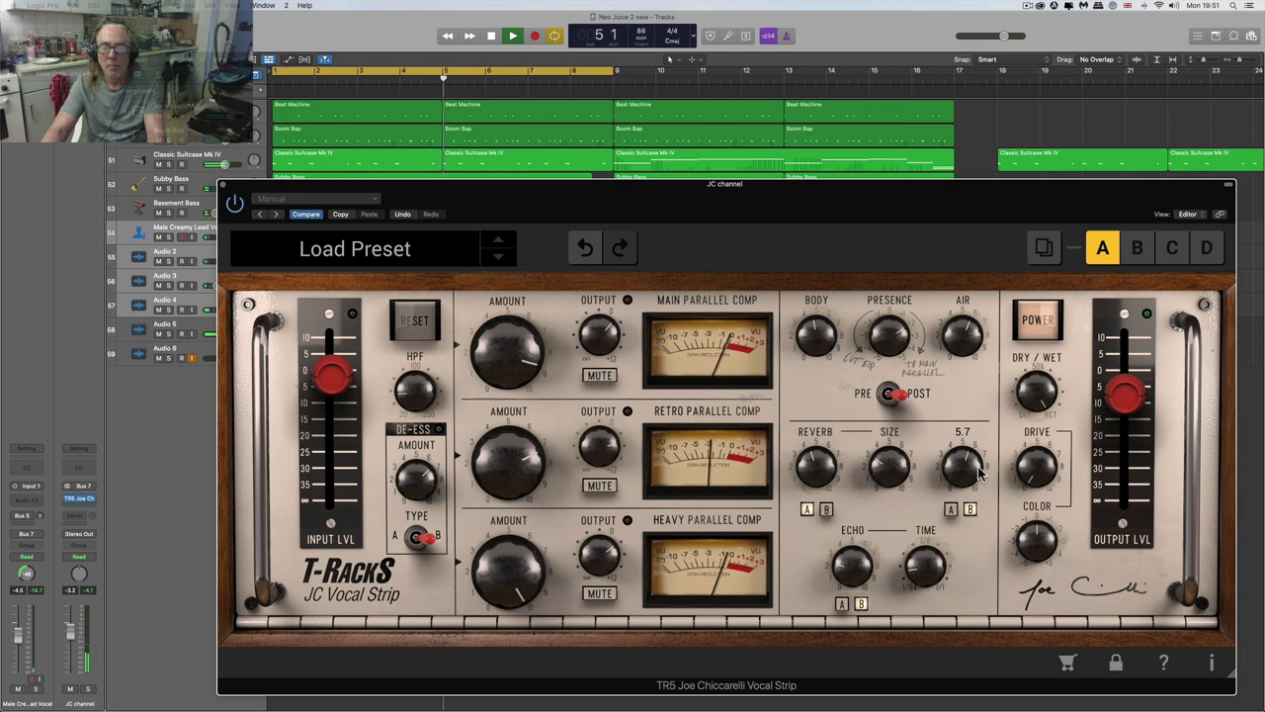
# - Adjust Drive and Color during playback, settling Drive at 1.2, and raise the strip's output level slightly
pyautogui.moveTo(1042, 479); pyautogui.dragTo(1032, 398)
pyautogui.moveTo(1034, 535); pyautogui.dragTo(1048, 471)
pyautogui.moveTo(1130, 394); pyautogui.dragTo(1131, 388)
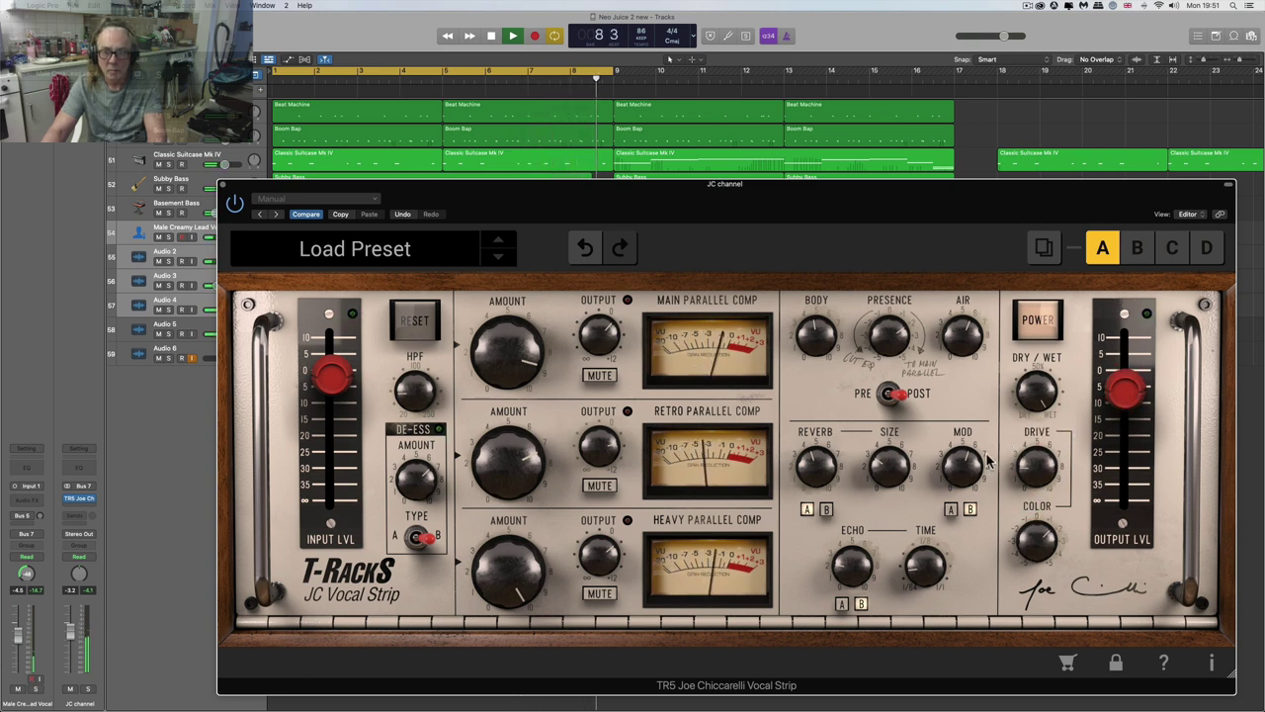
pyautogui.moveTo(1047, 476); pyautogui.dragTo(1044, 484)
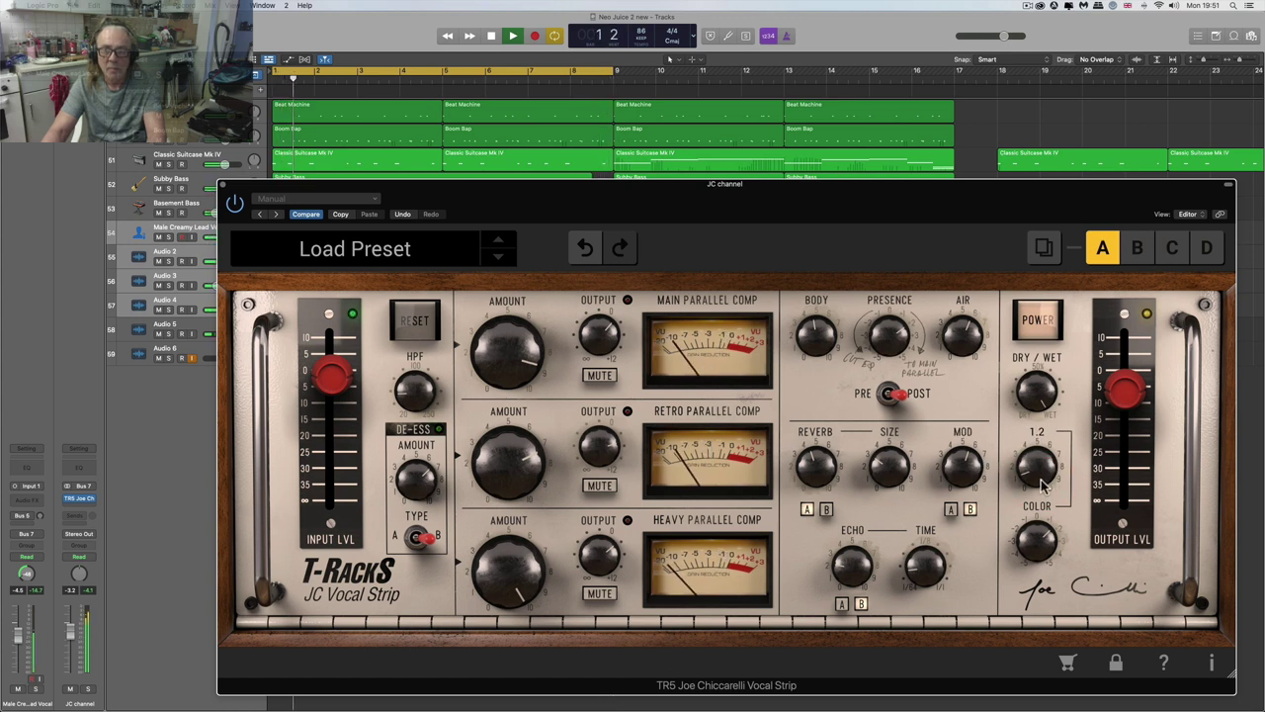
# - Raise the main parallel compressor's output to 4.8 dB while the mix plays
pyautogui.click(416, 474)
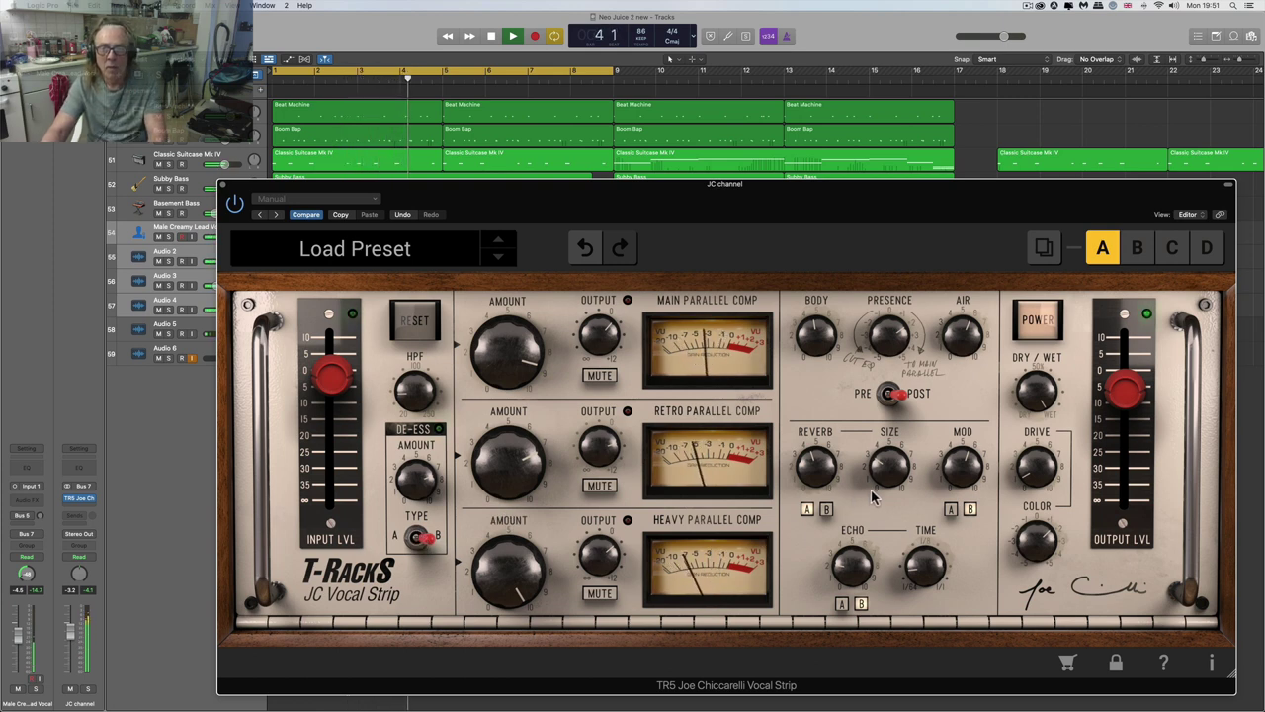
pyautogui.moveTo(604, 338)
pyautogui.moveTo(605, 351); pyautogui.dragTo(599, 306)
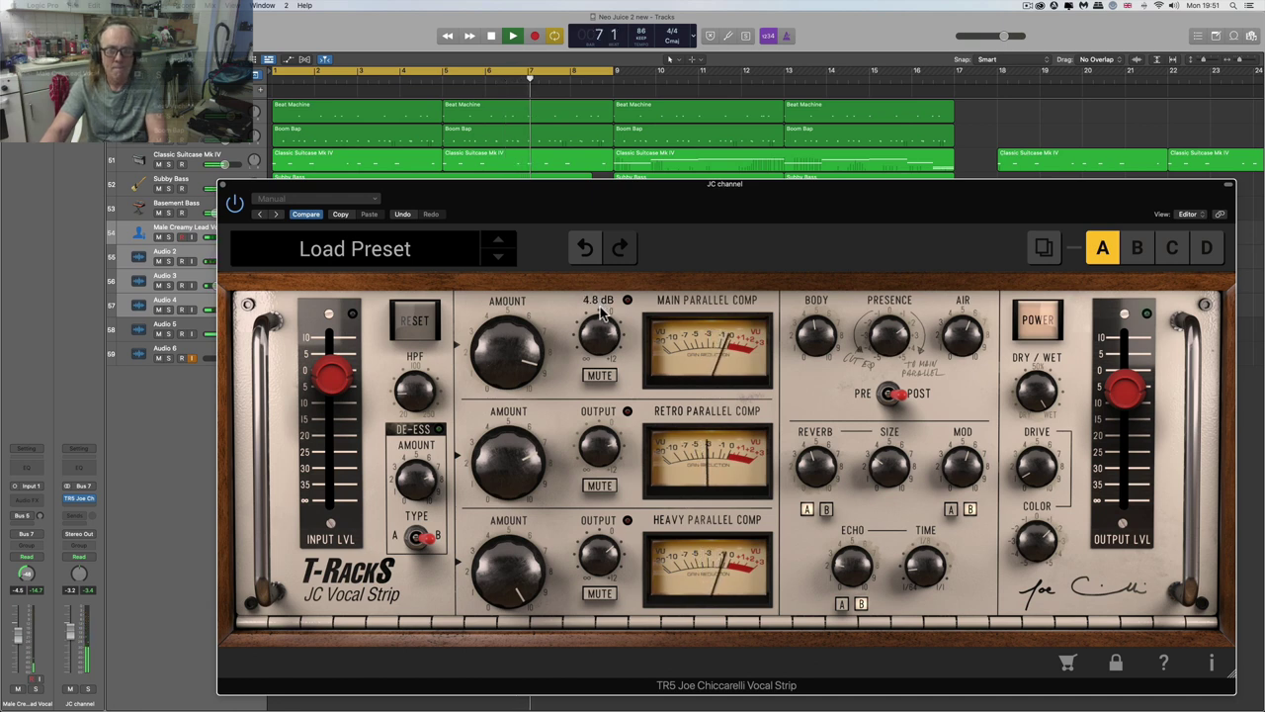
# - Set the reverb amount to 3.1 and lower the modulation amount while the mix plays, and stop playback
pyautogui.click(601, 558)
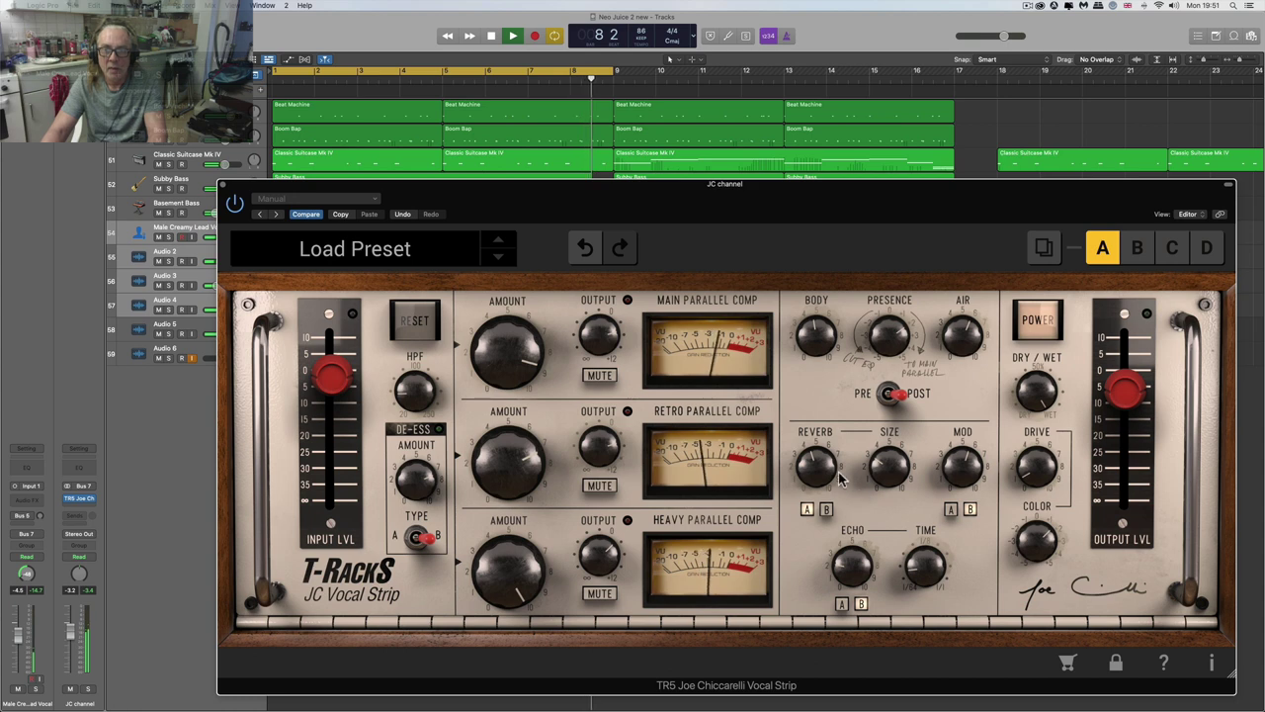
pyautogui.moveTo(886, 424); pyautogui.dragTo(871, 384)
pyautogui.moveTo(809, 471); pyautogui.dragTo(818, 503)
pyautogui.click(809, 496)
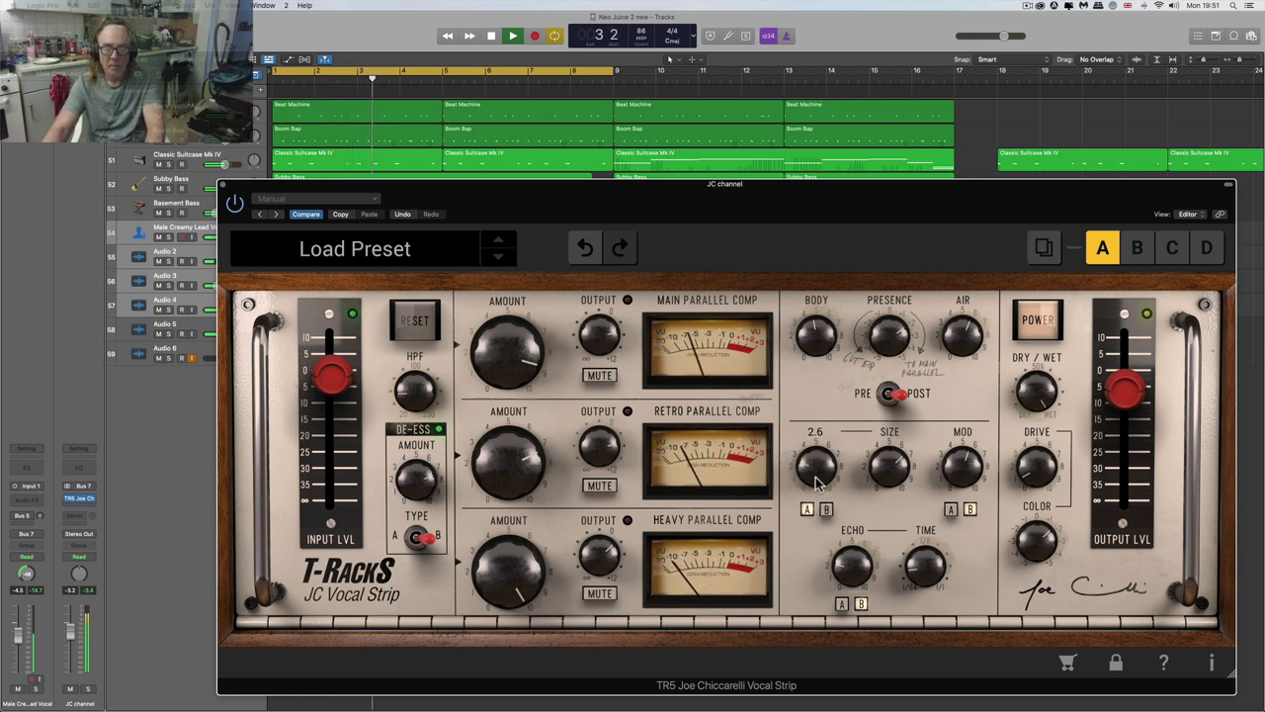
pyautogui.moveTo(817, 482); pyautogui.dragTo(816, 467)
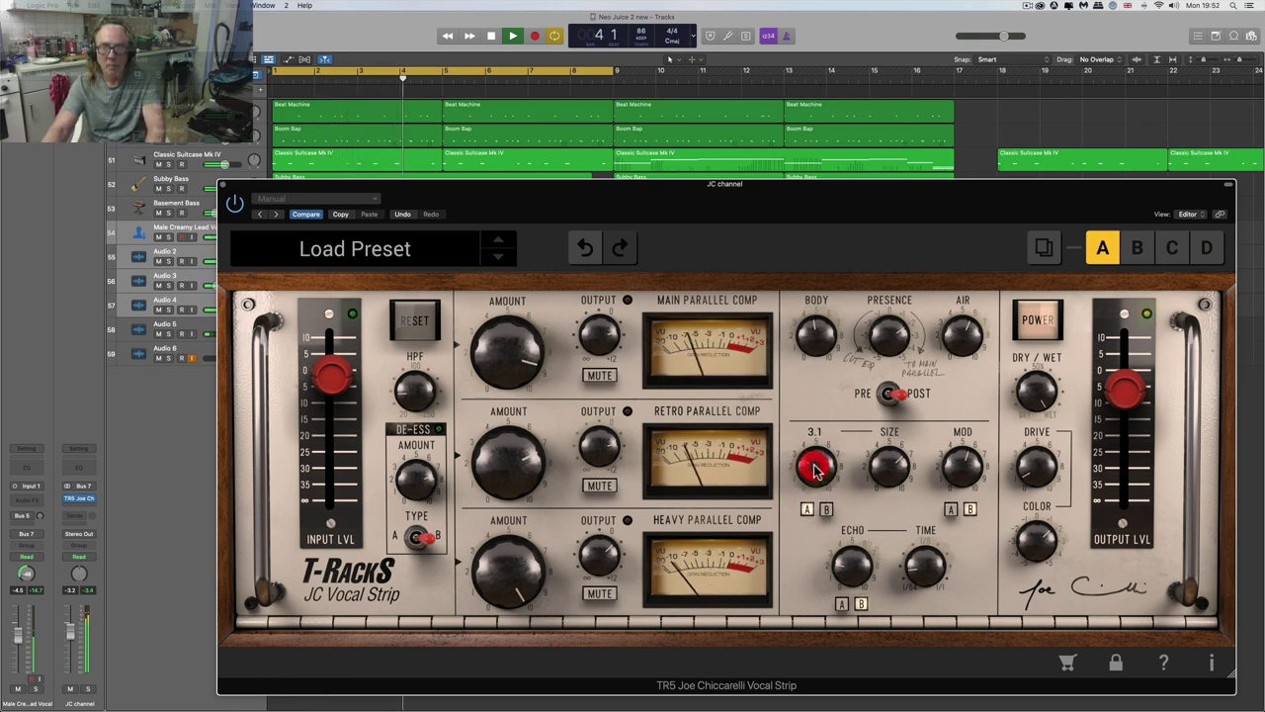
pyautogui.moveTo(960, 471); pyautogui.dragTo(966, 527)
pyautogui.press('space')
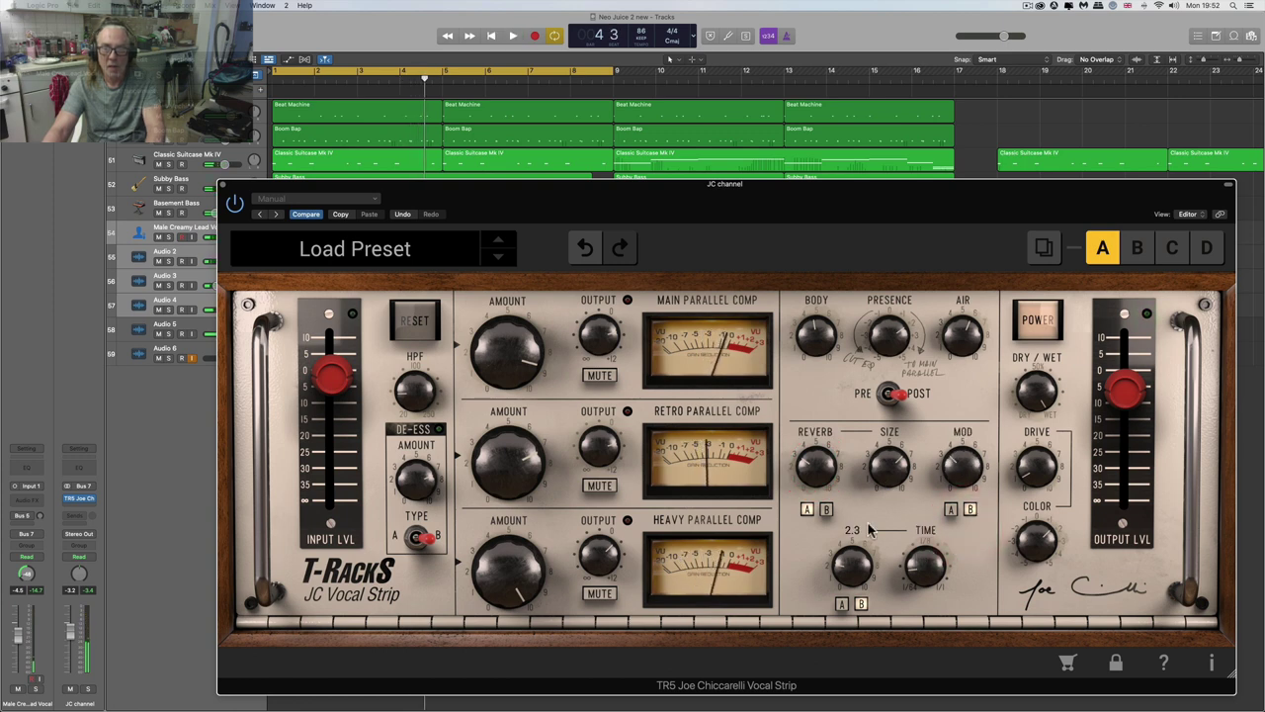
# - Switch the reverb to type B and the echo to type A
pyautogui.click(827, 512)
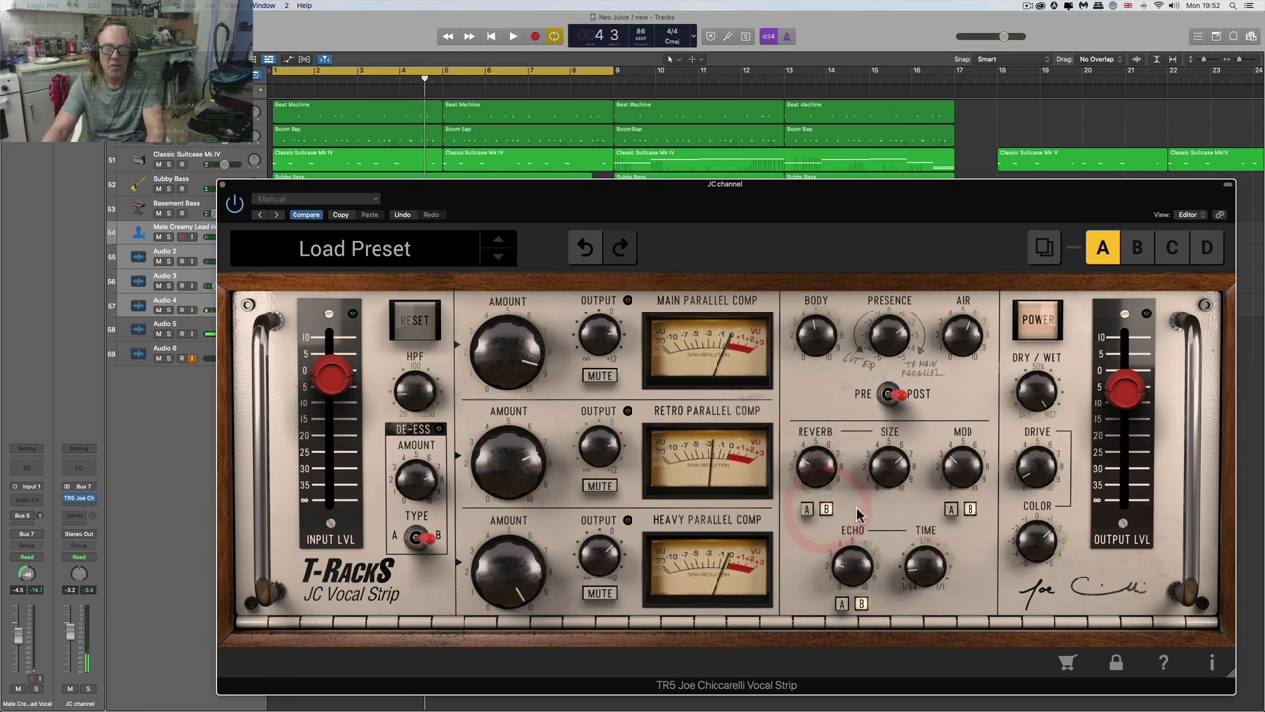
pyautogui.click(921, 569)
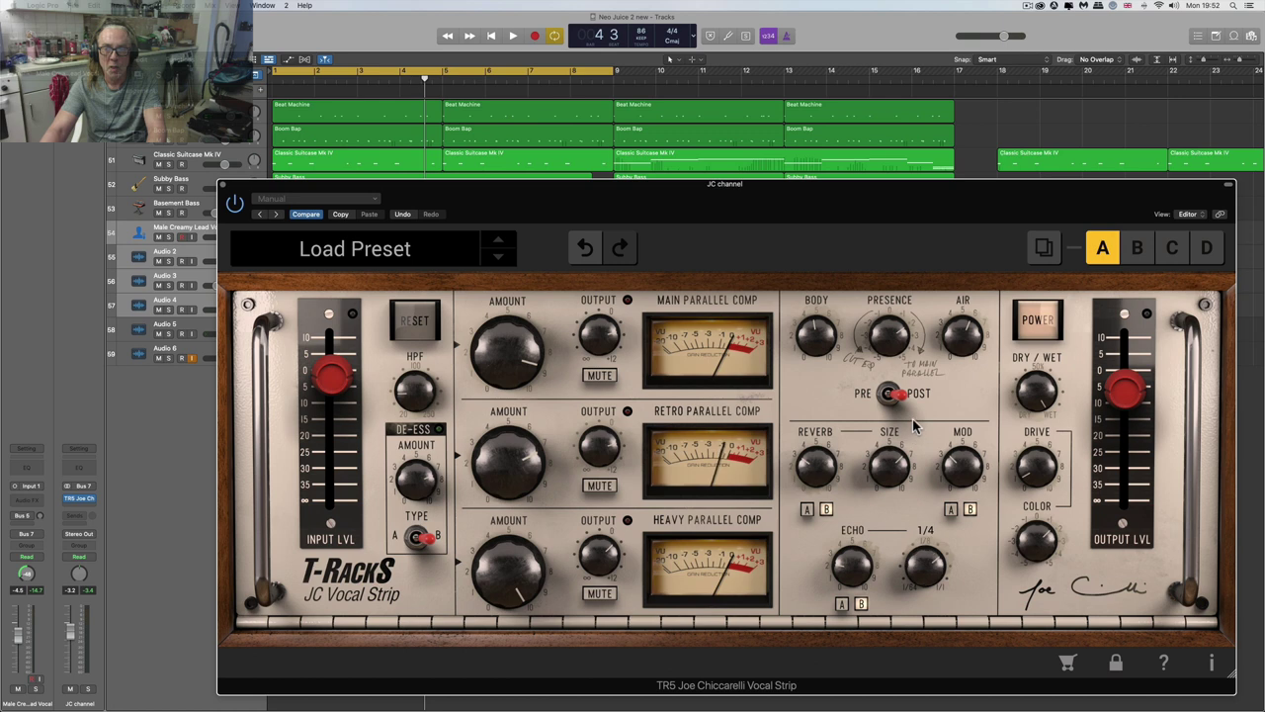
pyautogui.click(915, 433)
pyautogui.click(841, 607)
pyautogui.moveTo(852, 582)
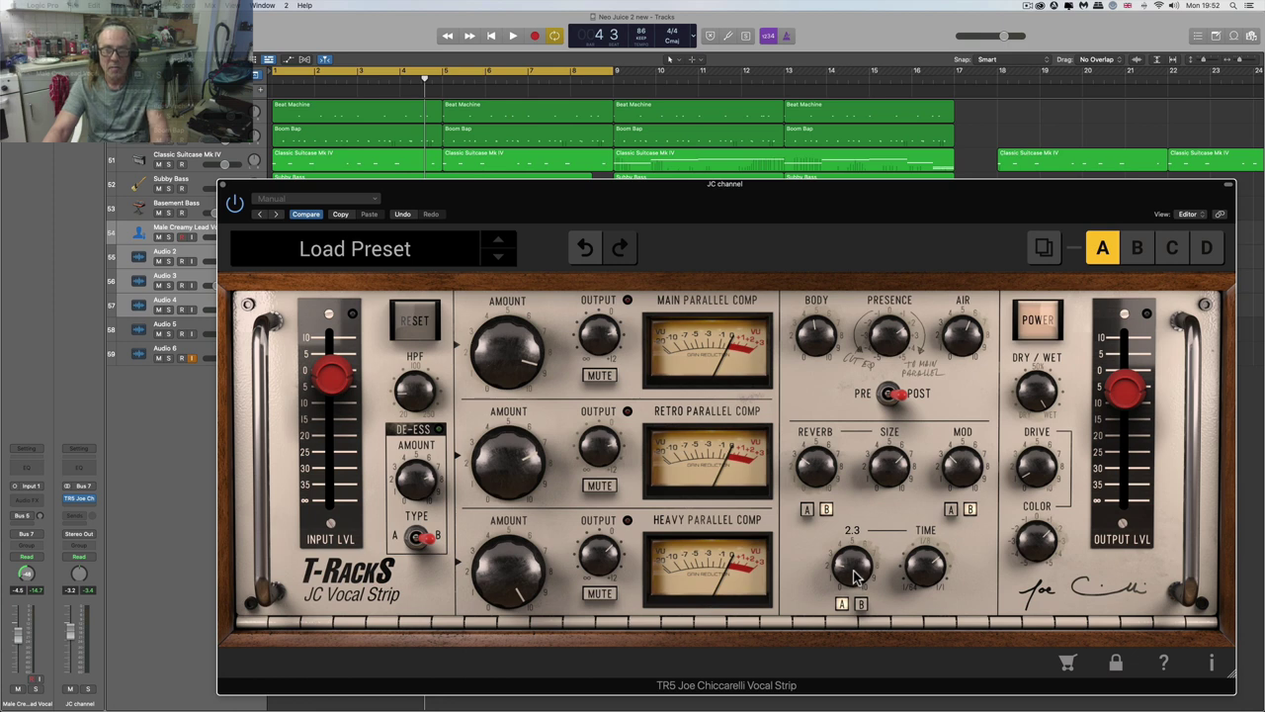
# - Resume playback and fine-tune the reverb size and amount, settling the amount at 3.2
pyautogui.press('space')
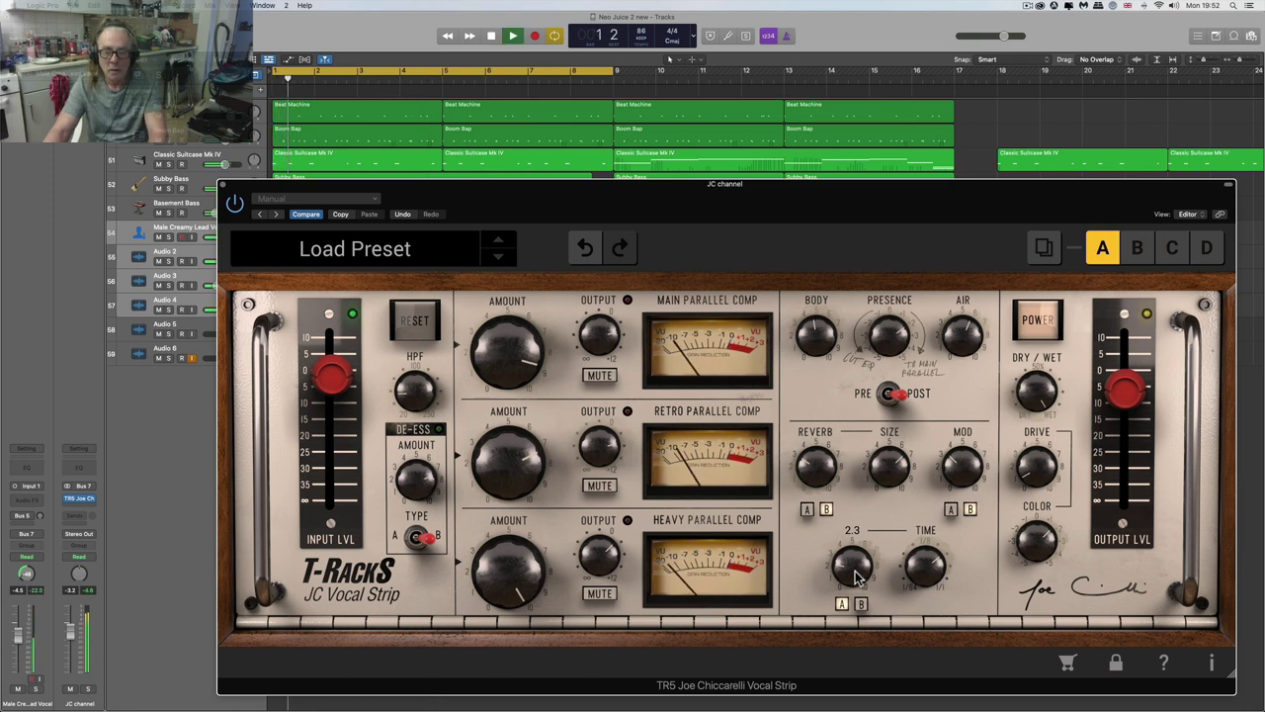
pyautogui.moveTo(856, 578)
pyautogui.mouseDown()
pyautogui.moveTo(852, 532)
pyautogui.moveTo(856, 599)
pyautogui.mouseUp()
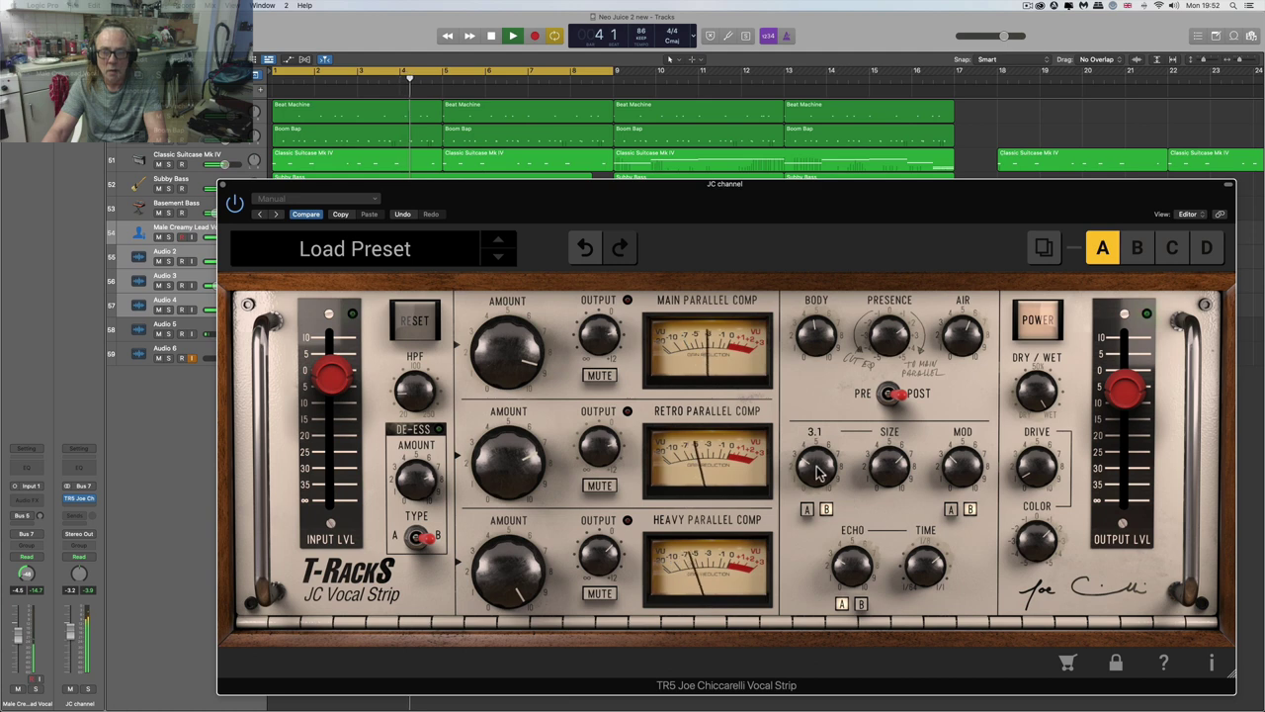
pyautogui.moveTo(816, 436)
pyautogui.moveTo(816, 436); pyautogui.dragTo(816, 419)
pyautogui.click(852, 464)
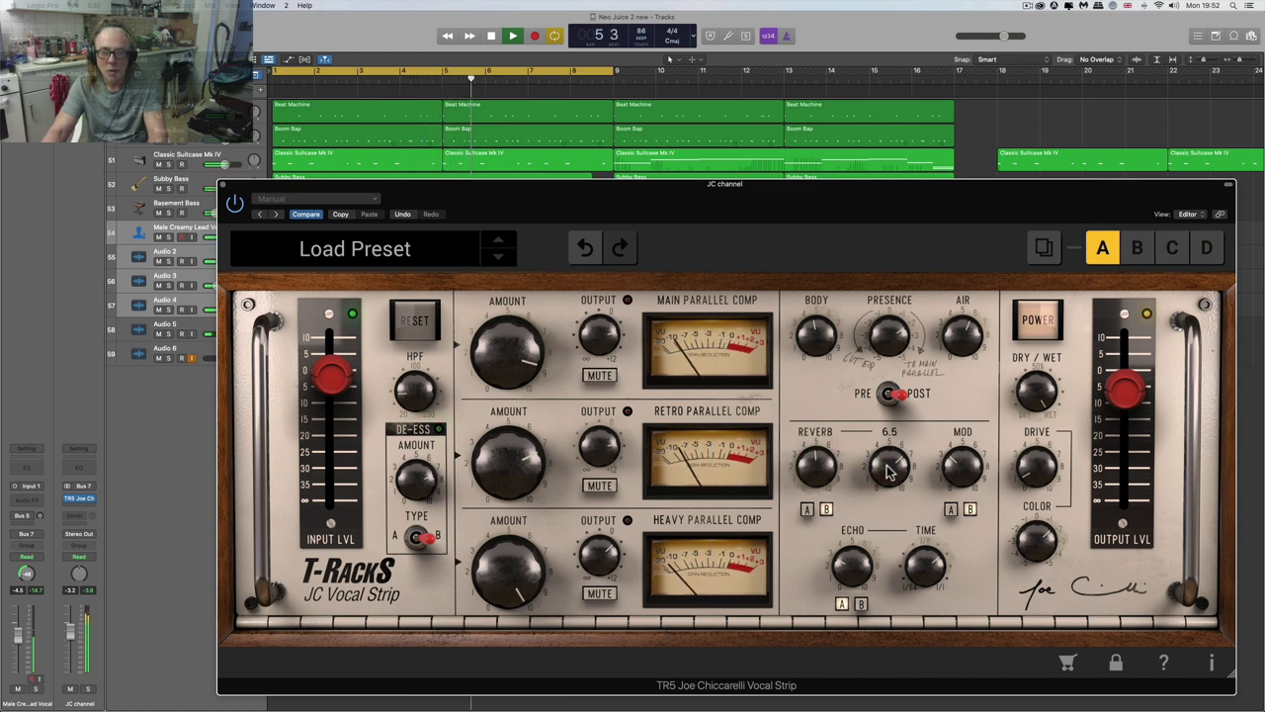
pyautogui.moveTo(887, 465); pyautogui.dragTo(883, 484)
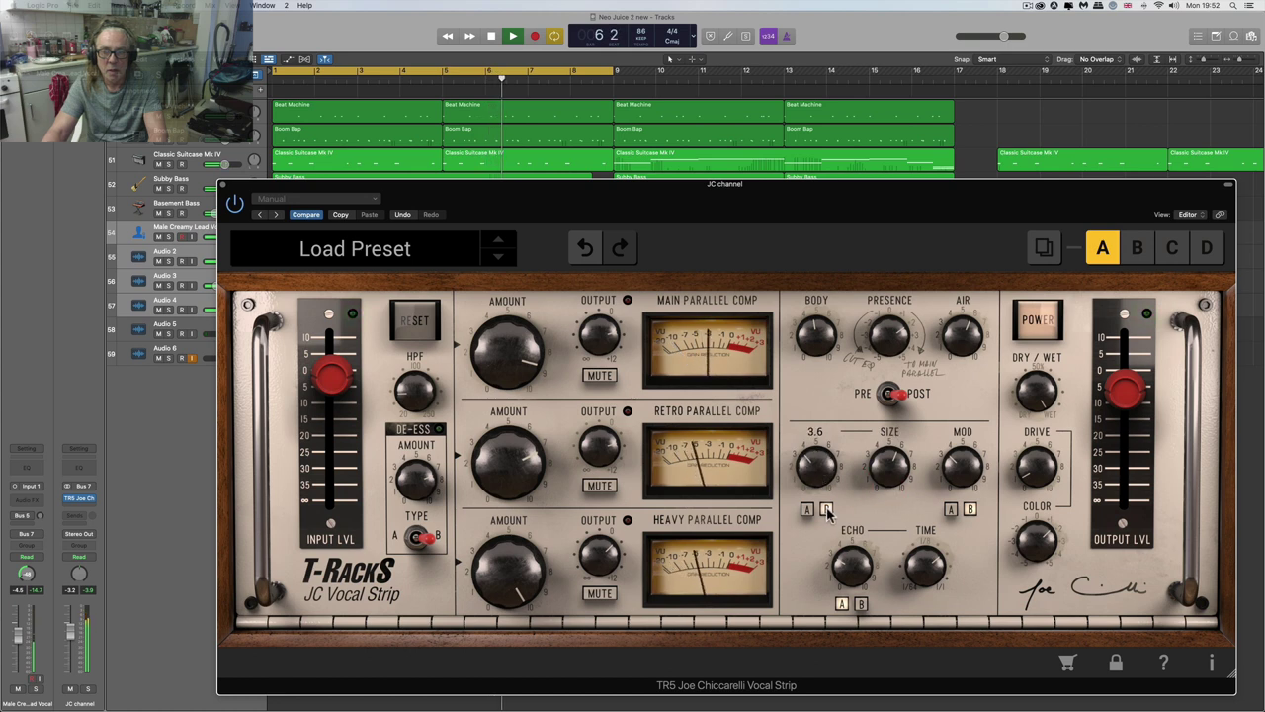
pyautogui.click(847, 557)
pyautogui.click(856, 583)
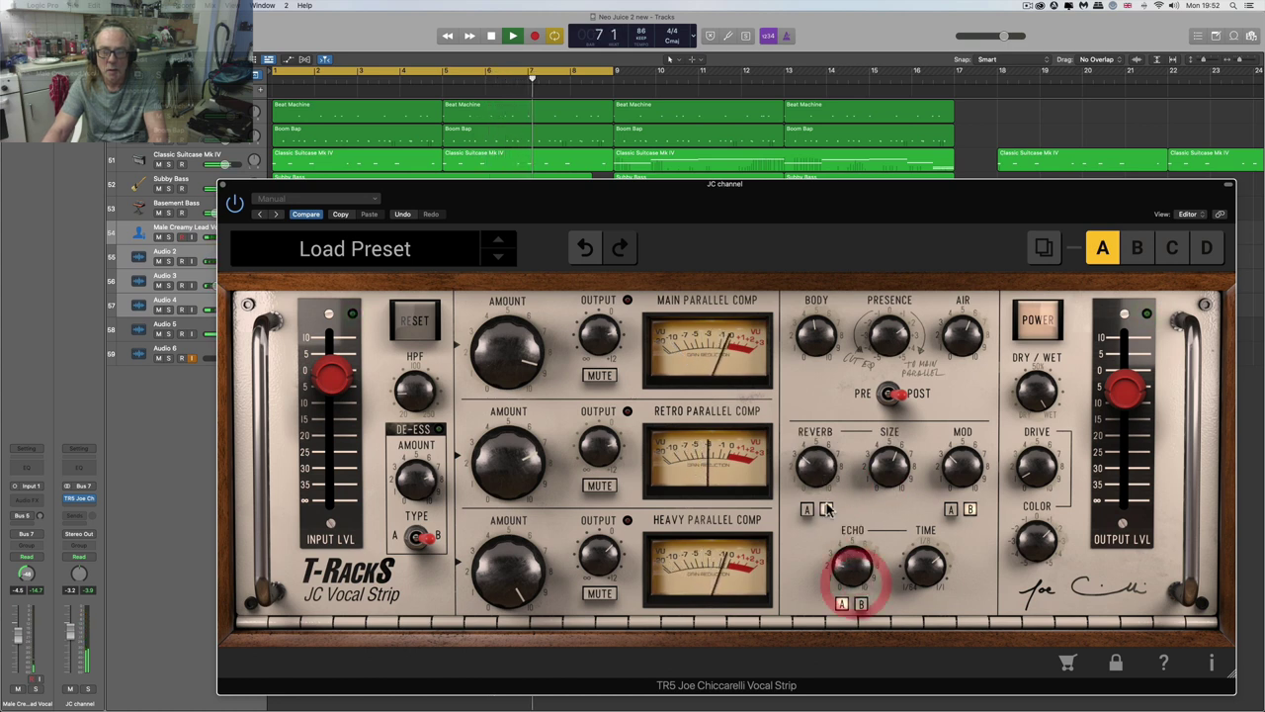
pyautogui.click(818, 477)
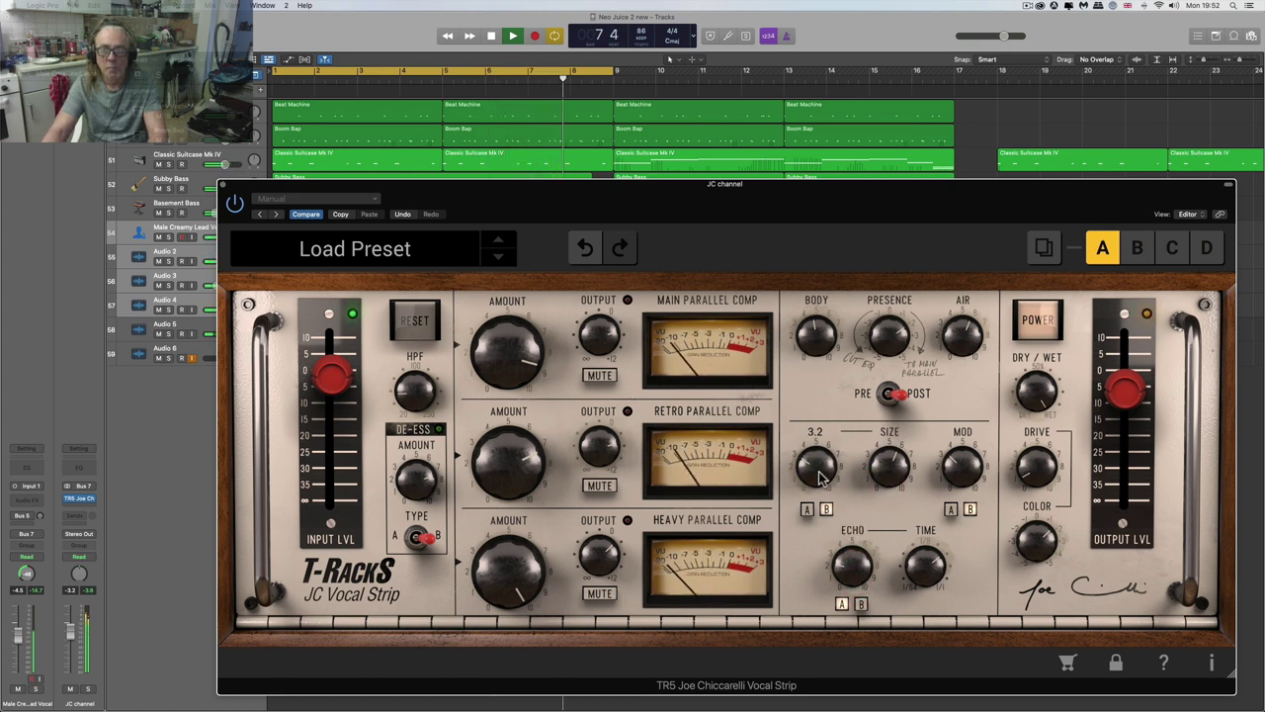
# - Set the main parallel compressor's output to 3.6 dB and the heavy one's to 7.1 dB during playback, and stop
pyautogui.moveTo(598, 438)
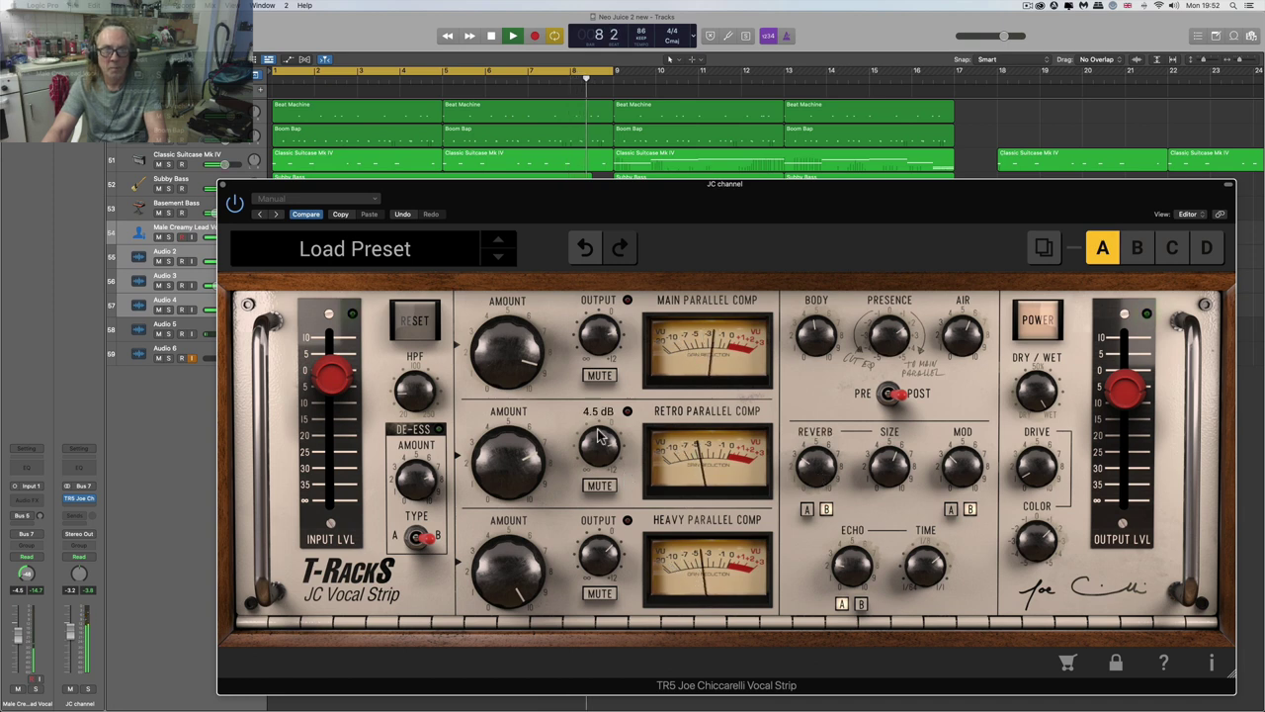
pyautogui.click(601, 358)
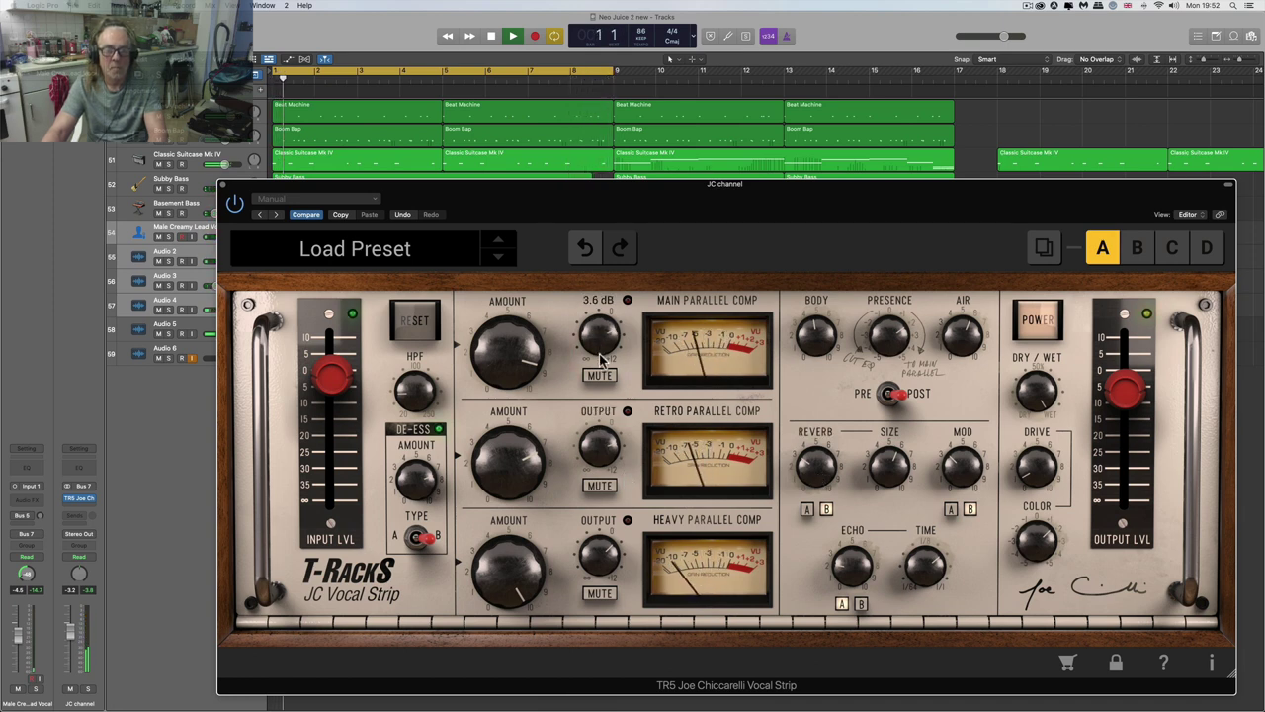
pyautogui.moveTo(601, 554)
pyautogui.moveTo(601, 553); pyautogui.dragTo(588, 509)
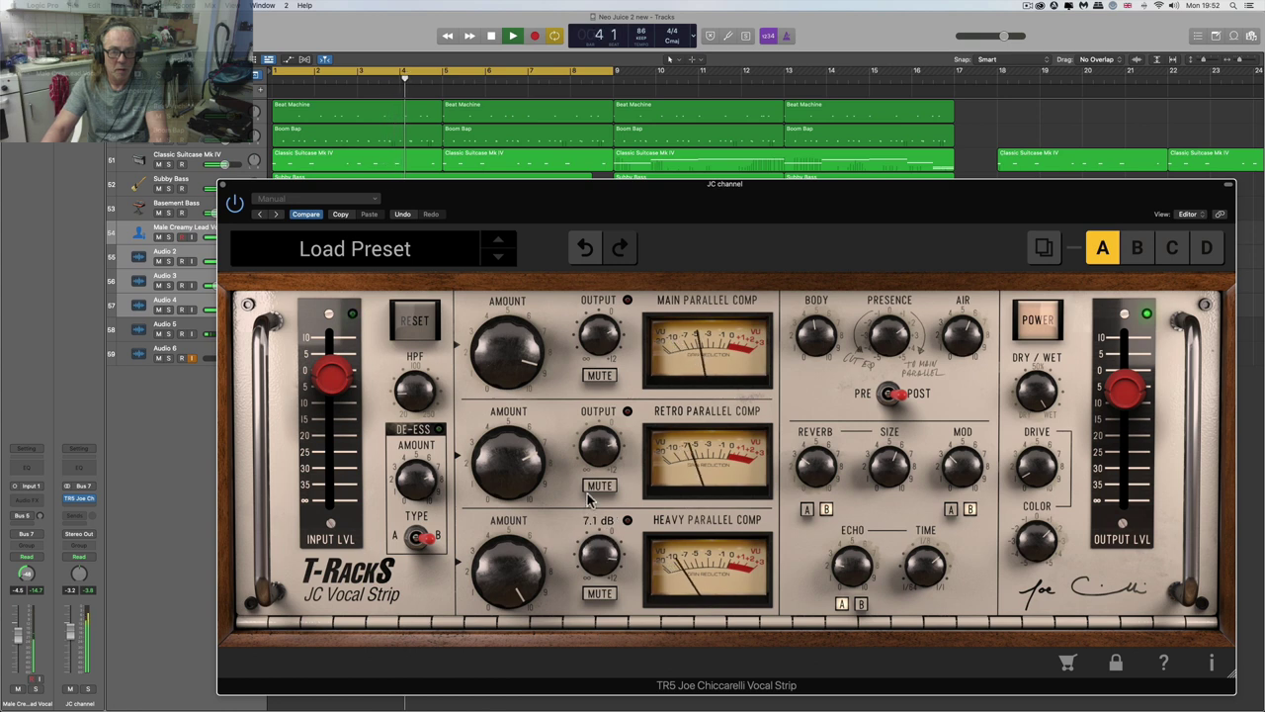
pyautogui.press('space')
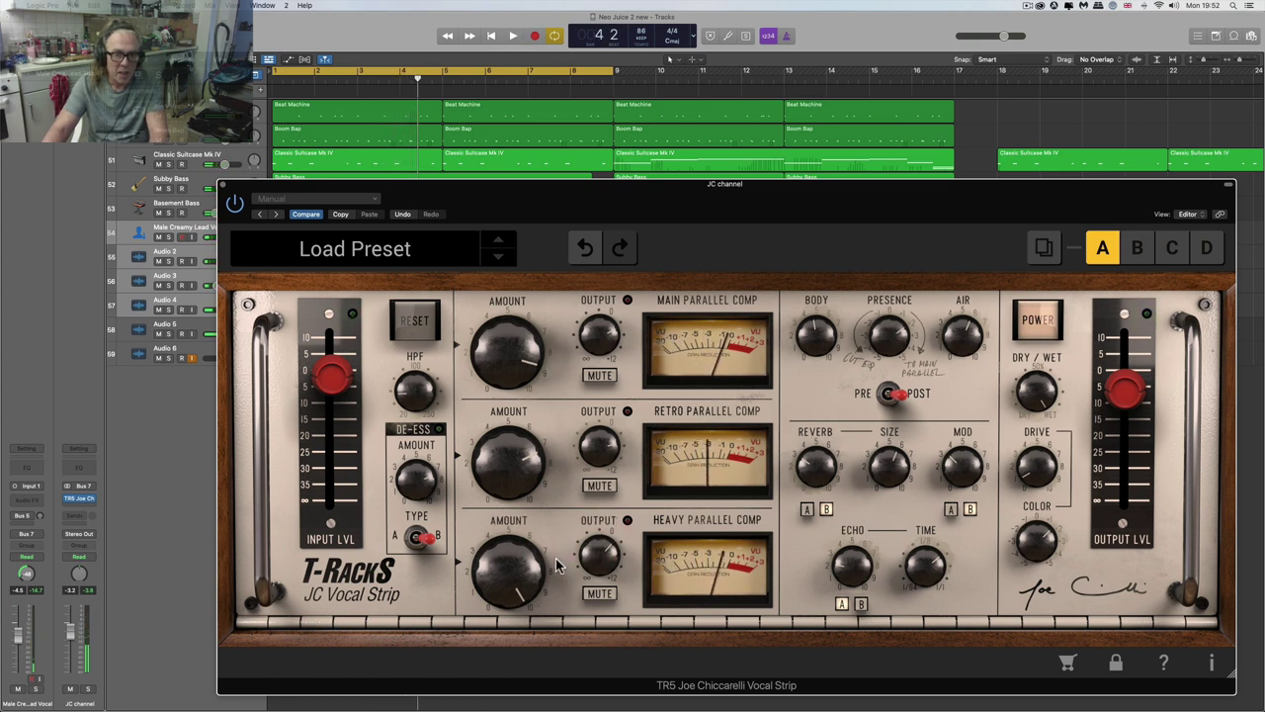
pyautogui.moveTo(594, 551); pyautogui.dragTo(600, 448)
pyautogui.press('space')
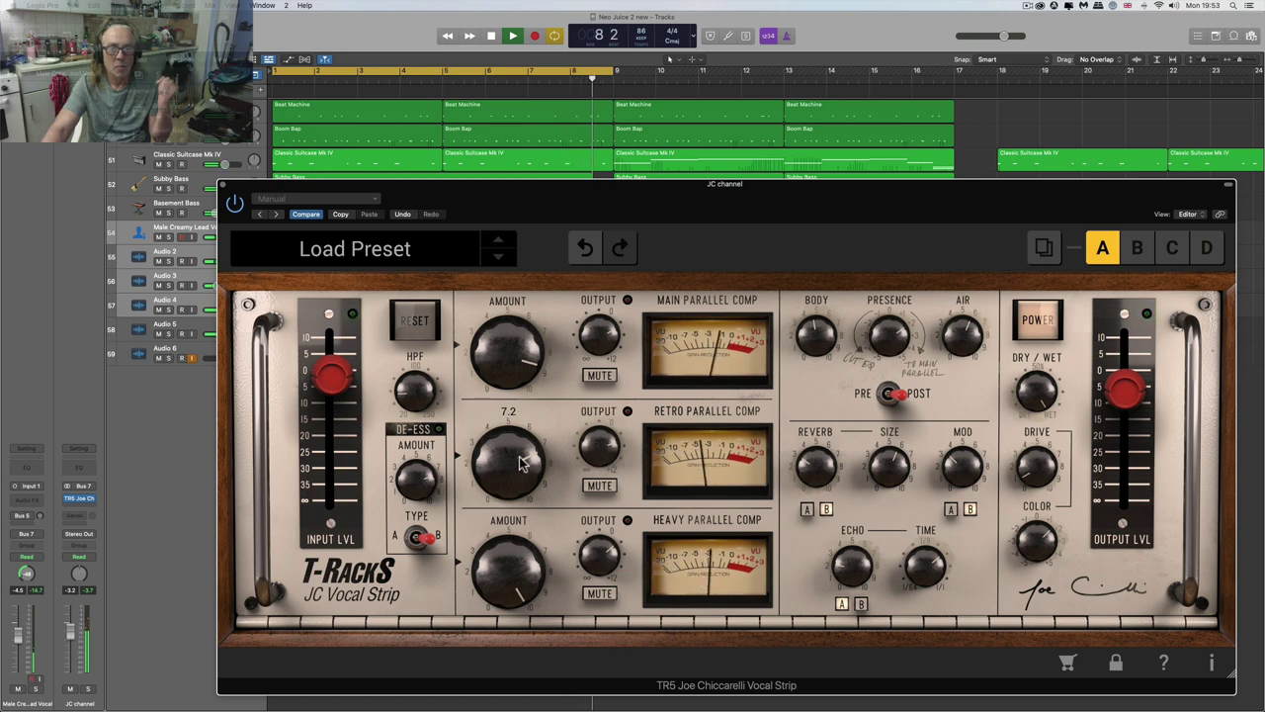
pyautogui.press('space')
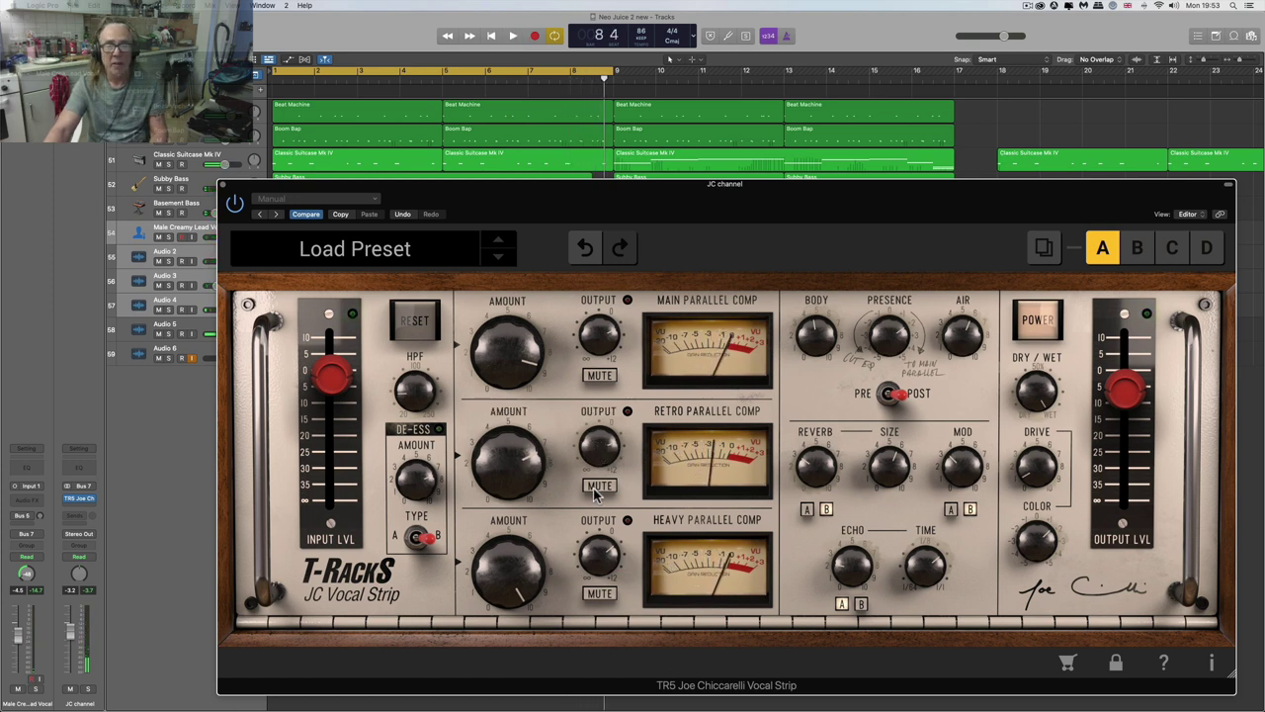
# - Switch to the browser, highlight the price on the Joe Chiccarelli Vocal Strip product page, skim its overview, and return to Logic Pro
pyautogui.moveTo(707, 202); pyautogui.dragTo(696, 195)
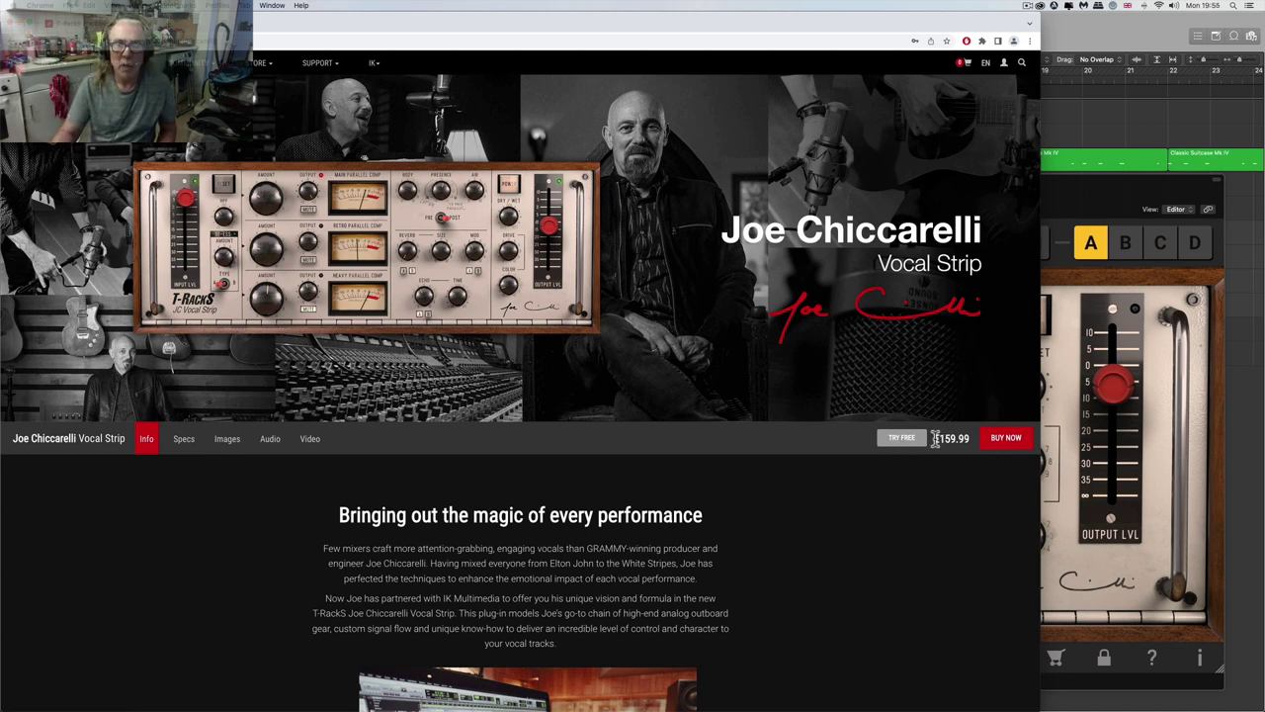
pyautogui.moveTo(935, 438); pyautogui.dragTo(968, 440)
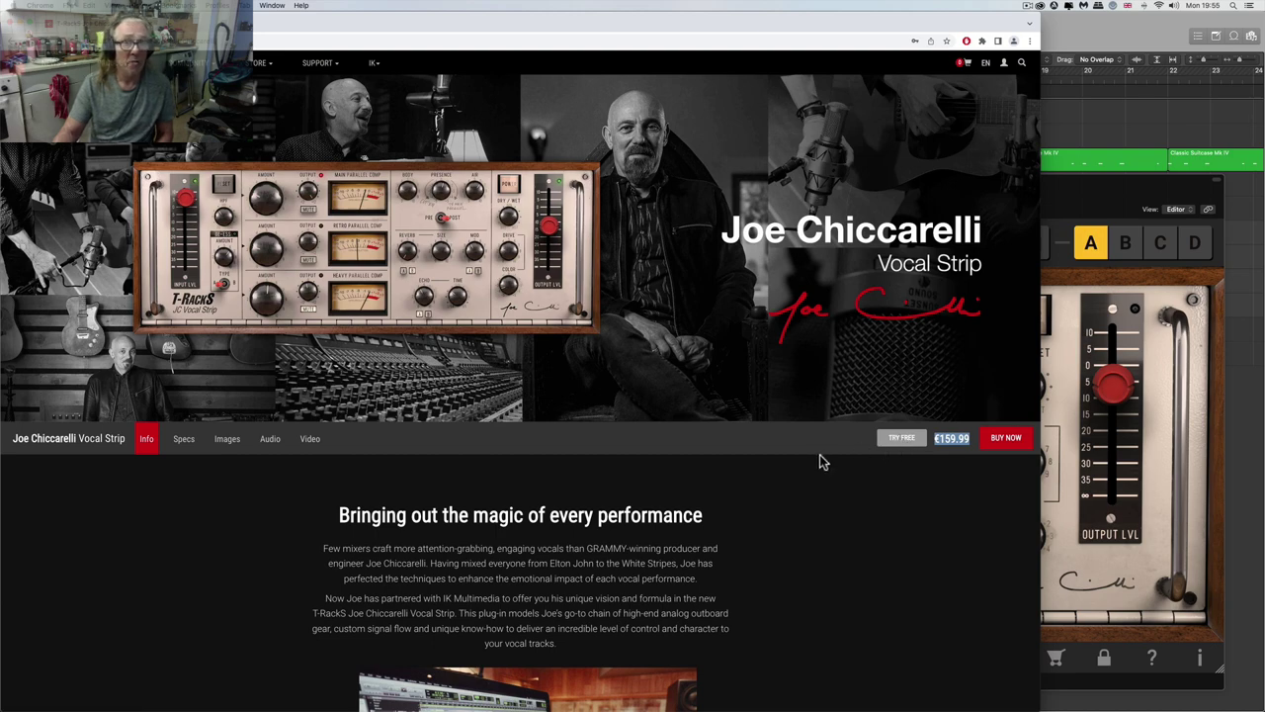
pyautogui.scroll(-5, 820, 462)
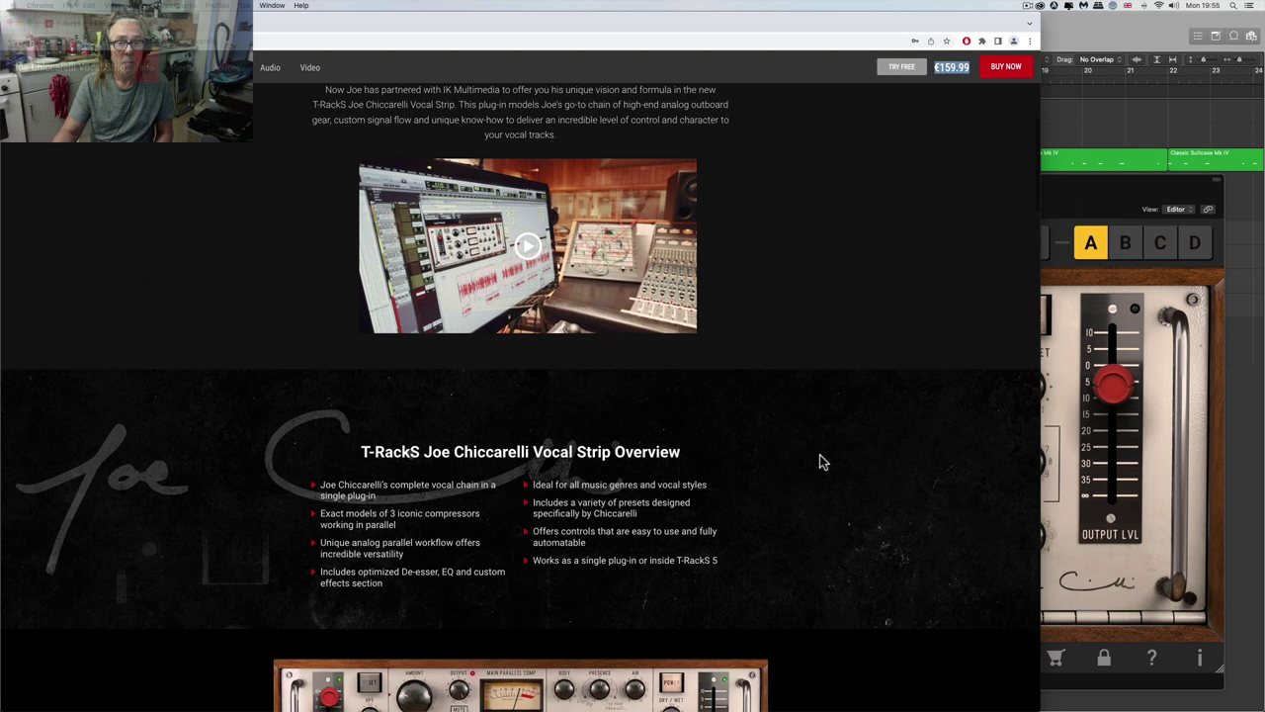
pyautogui.scroll(-2, 821, 462)
pyautogui.scroll(10, 821, 462)
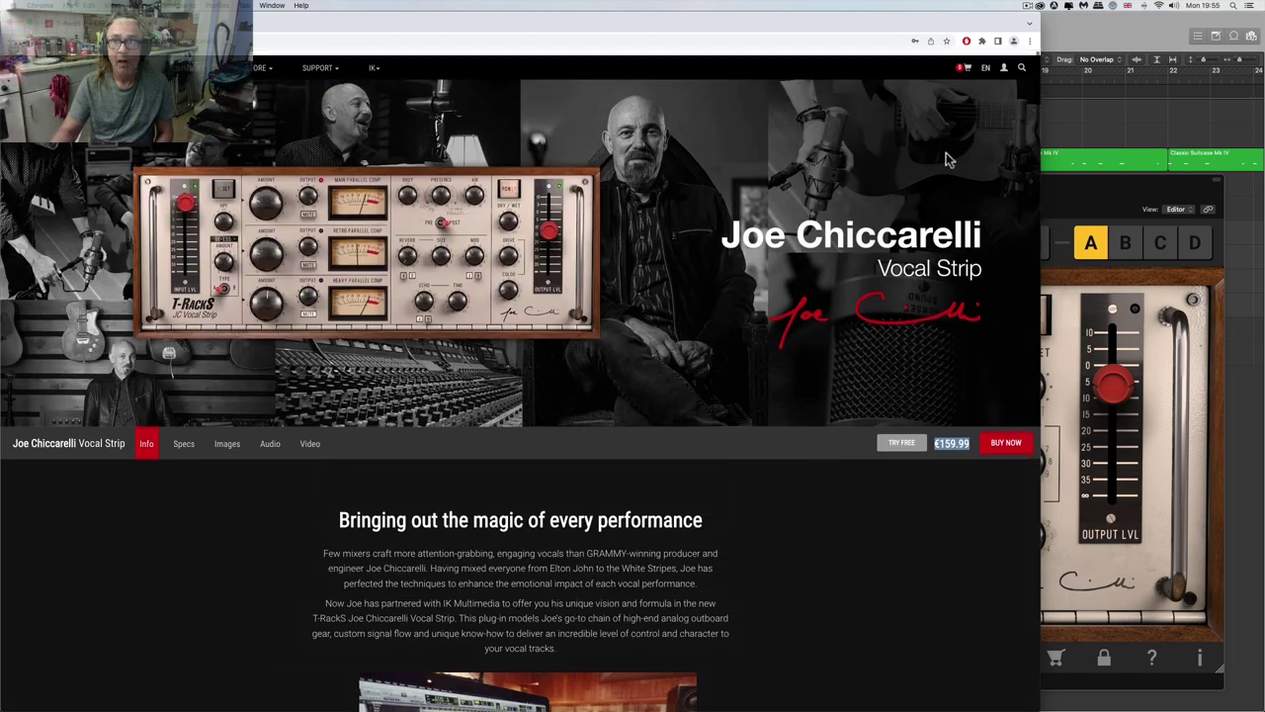
pyautogui.click(1084, 29)
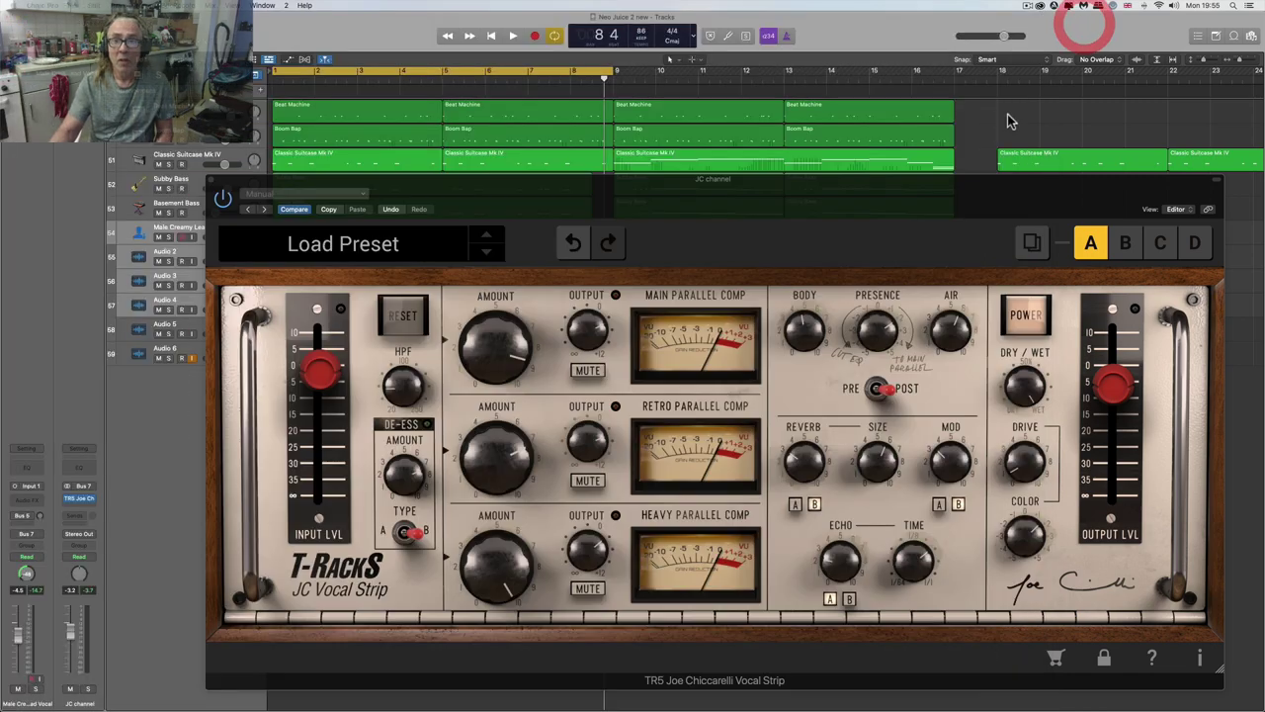
# - Review the strip's presence, air, drive, color, modulation and parallel compressor amount controls with playback stopped
pyautogui.click(860, 181)
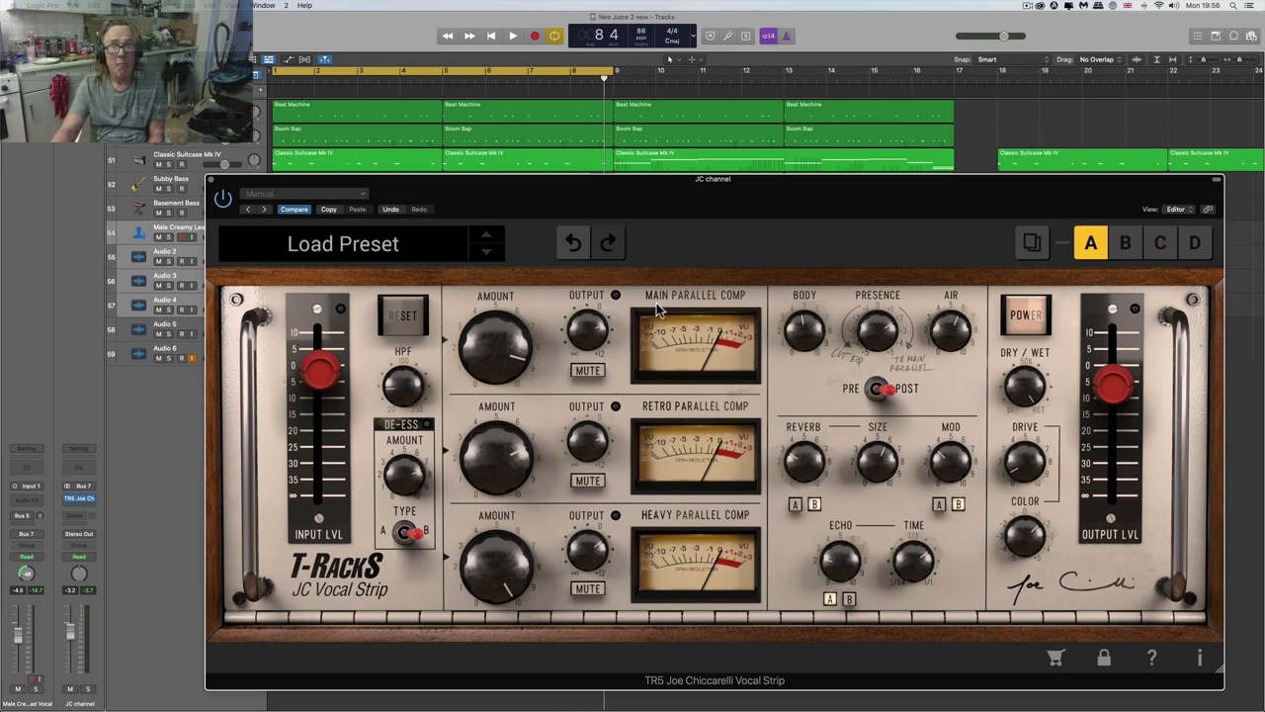
pyautogui.moveTo(682, 184); pyautogui.dragTo(682, 184)
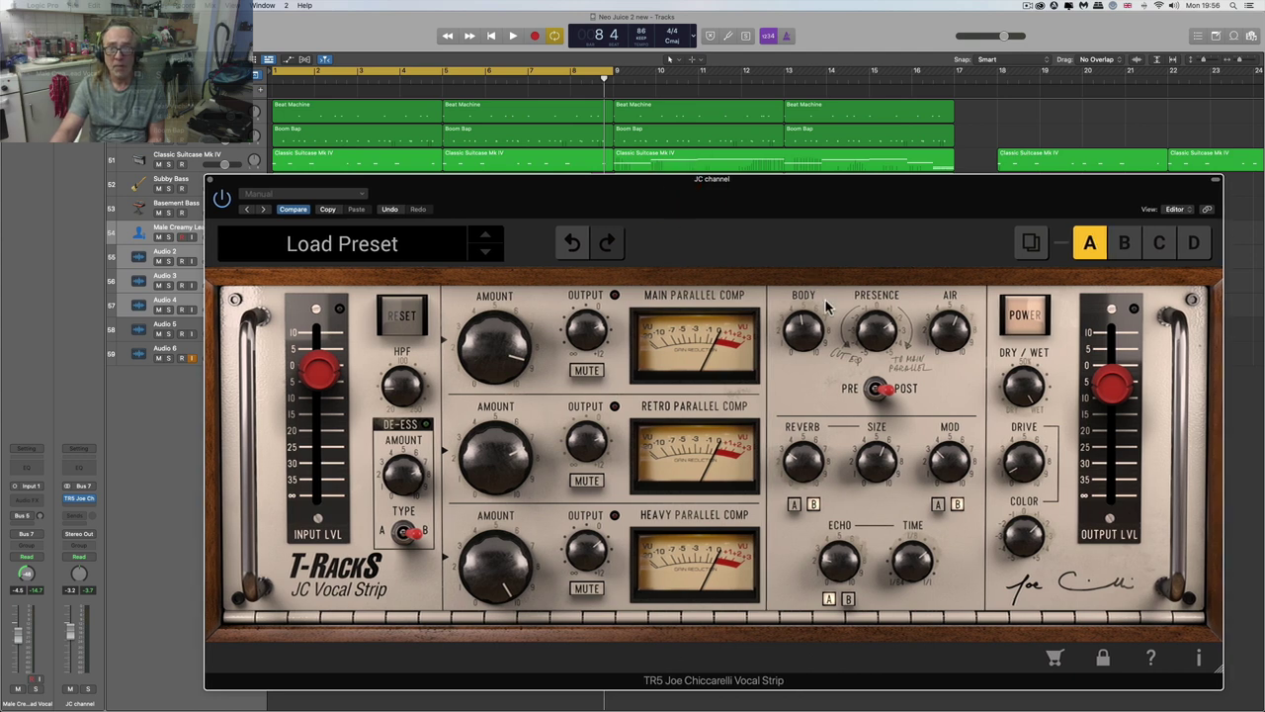
pyautogui.moveTo(875, 327)
pyautogui.moveTo(889, 334)
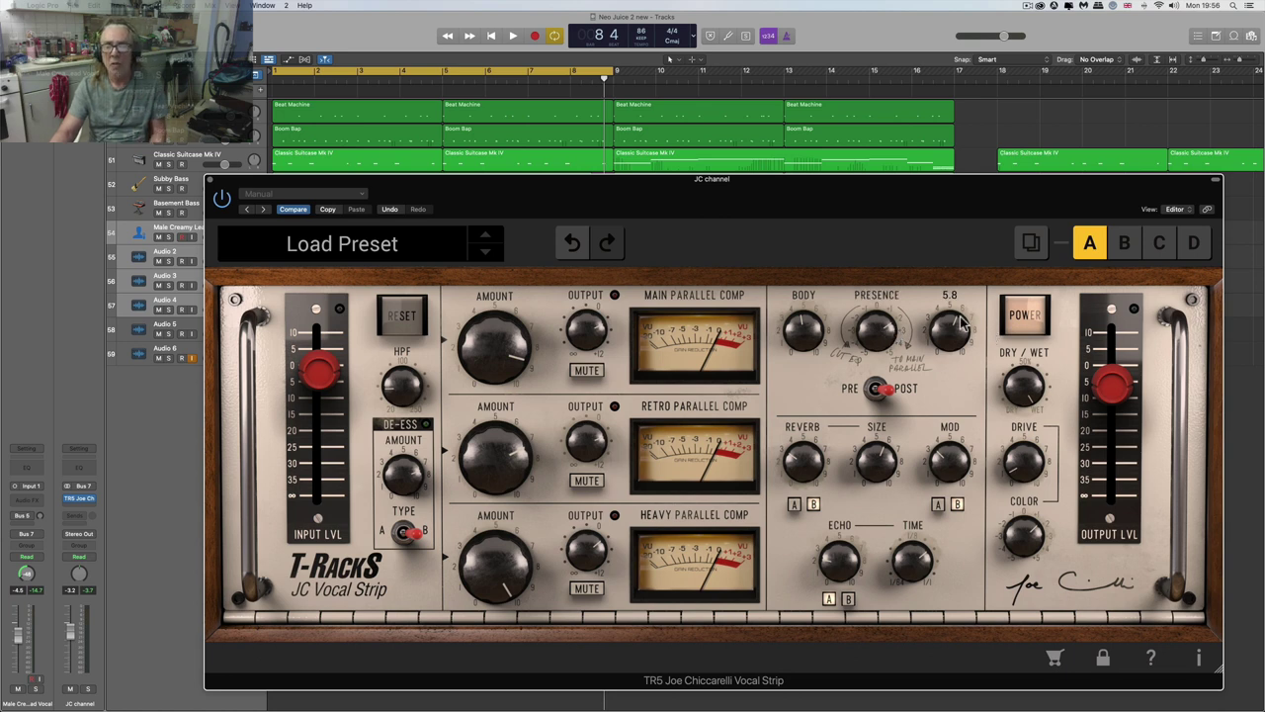
pyautogui.moveTo(1025, 473)
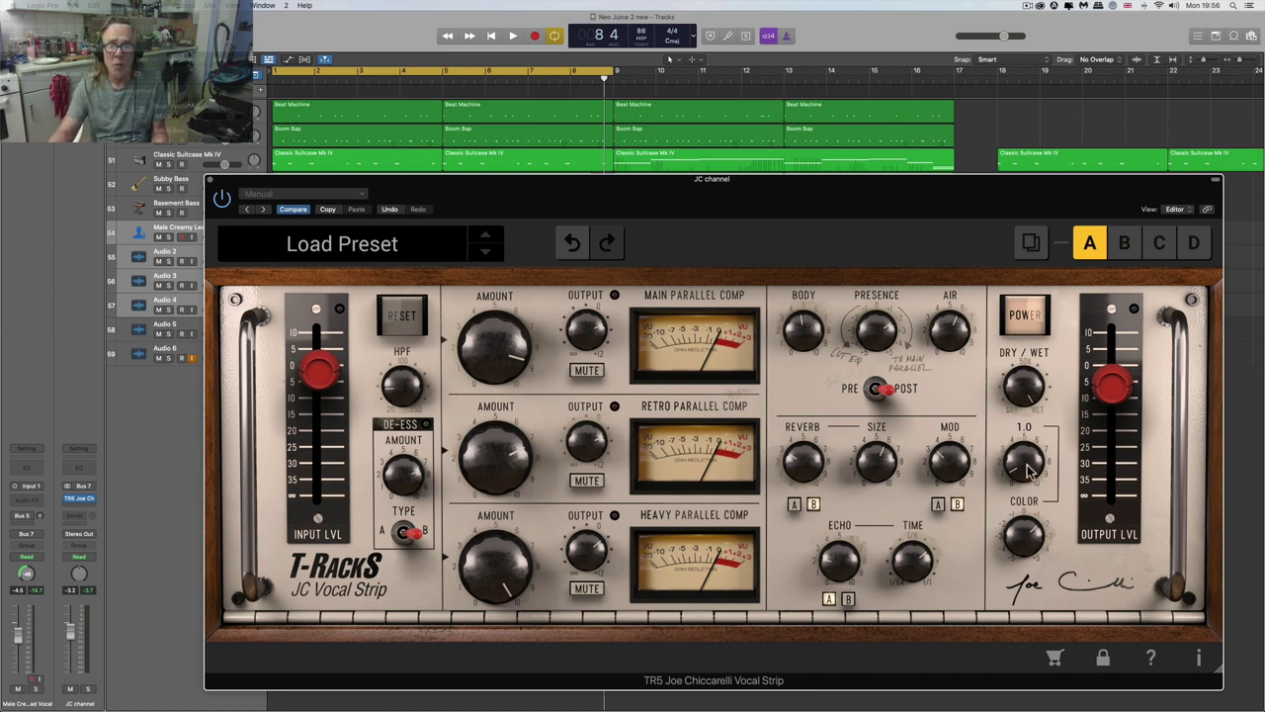
pyautogui.moveTo(1023, 508)
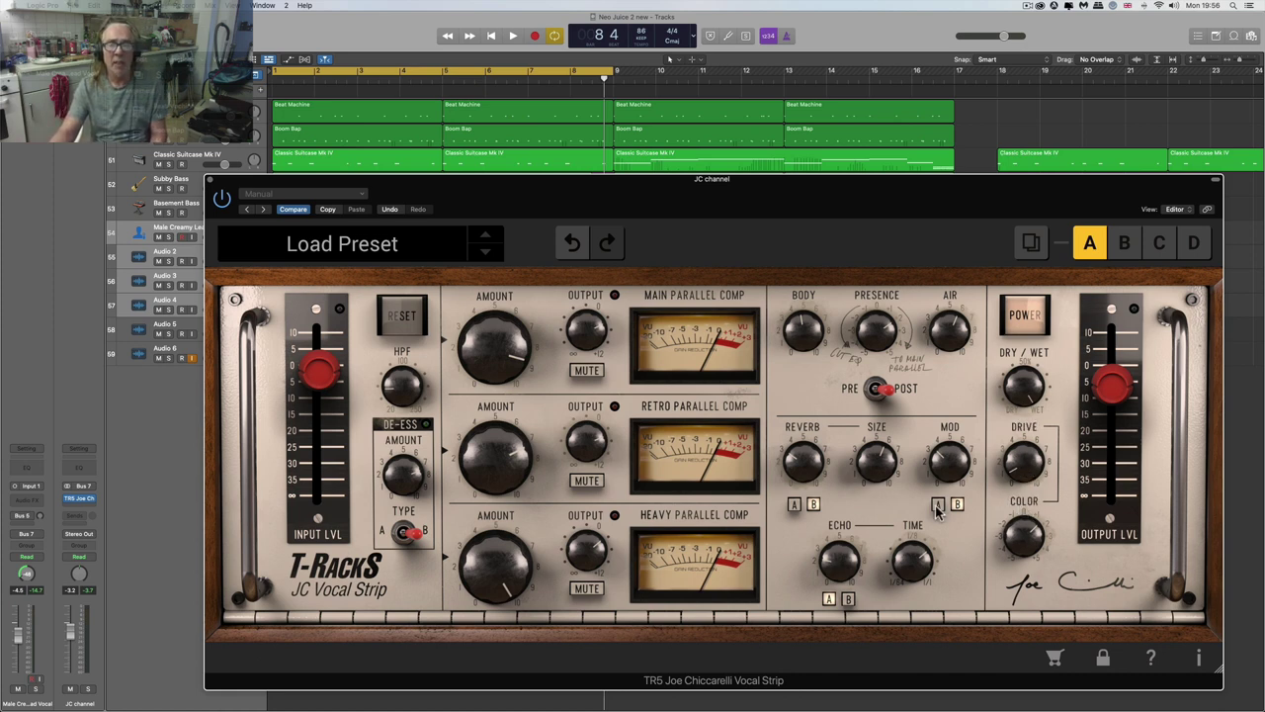
pyautogui.moveTo(903, 435)
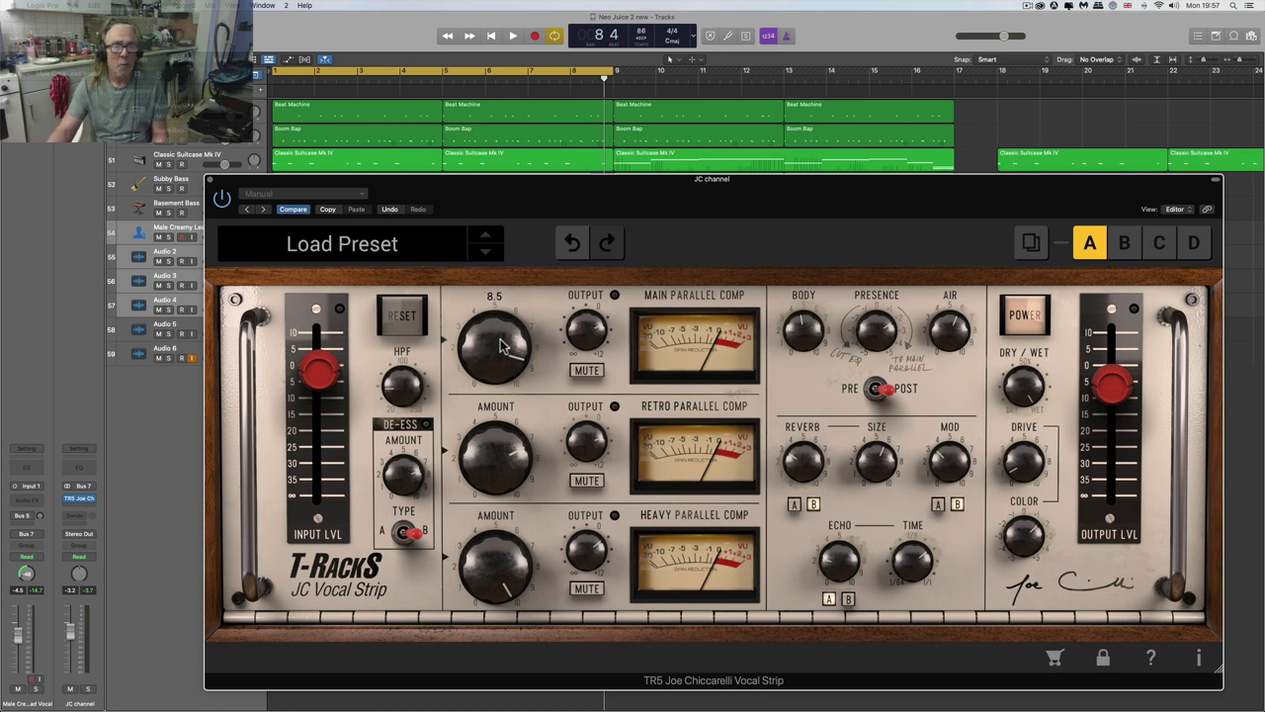
pyautogui.moveTo(503, 529)
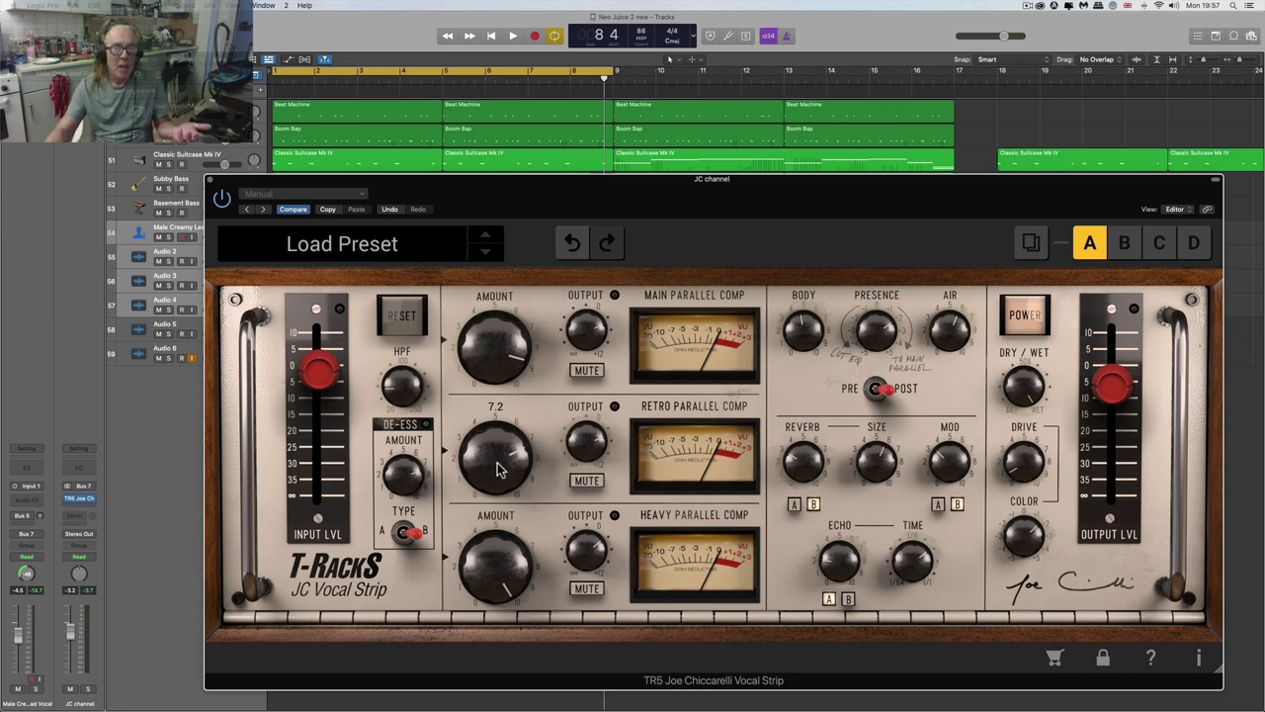
# - Lower the main parallel compressor's amount slightly and shift the plug-in window a little
pyautogui.moveTo(504, 361)
pyautogui.mouseDown()
pyautogui.moveTo(505, 339)
pyautogui.moveTo(505, 394)
pyautogui.moveTo(505, 366)
pyautogui.mouseUp()
pyautogui.click(506, 366)
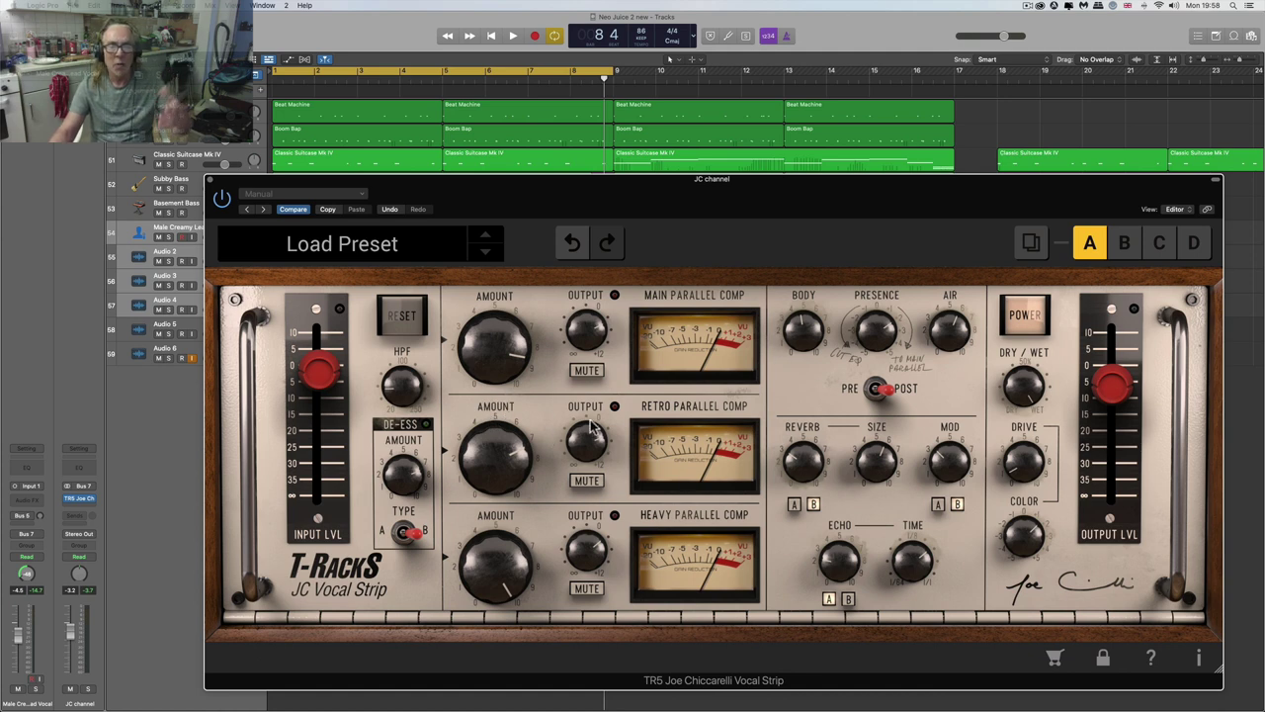
pyautogui.moveTo(511, 418)
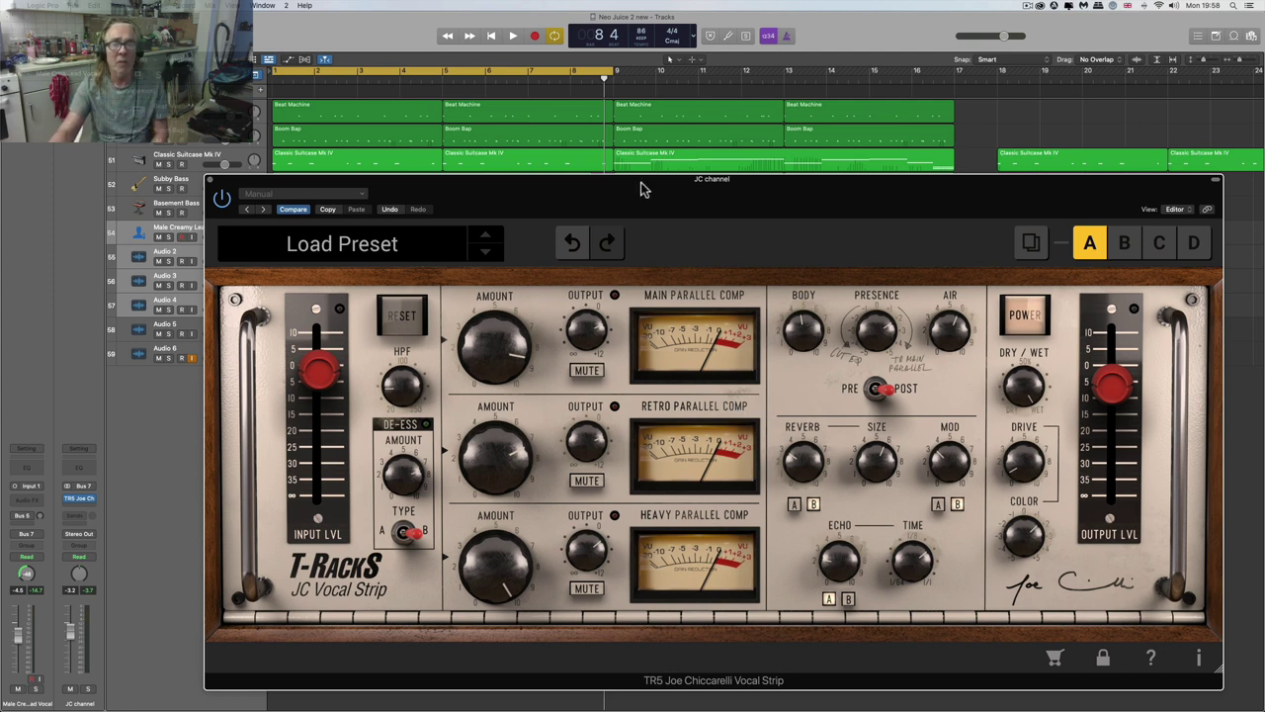
pyautogui.moveTo(643, 190); pyautogui.dragTo(635, 186)
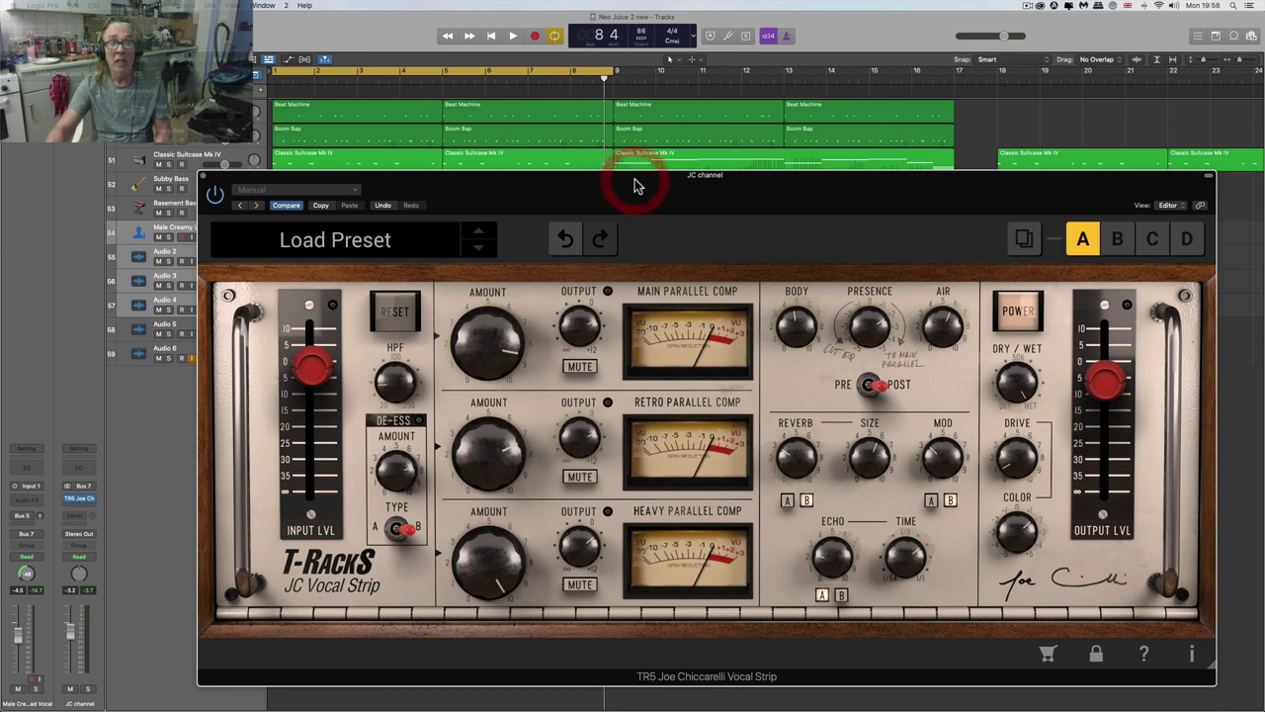